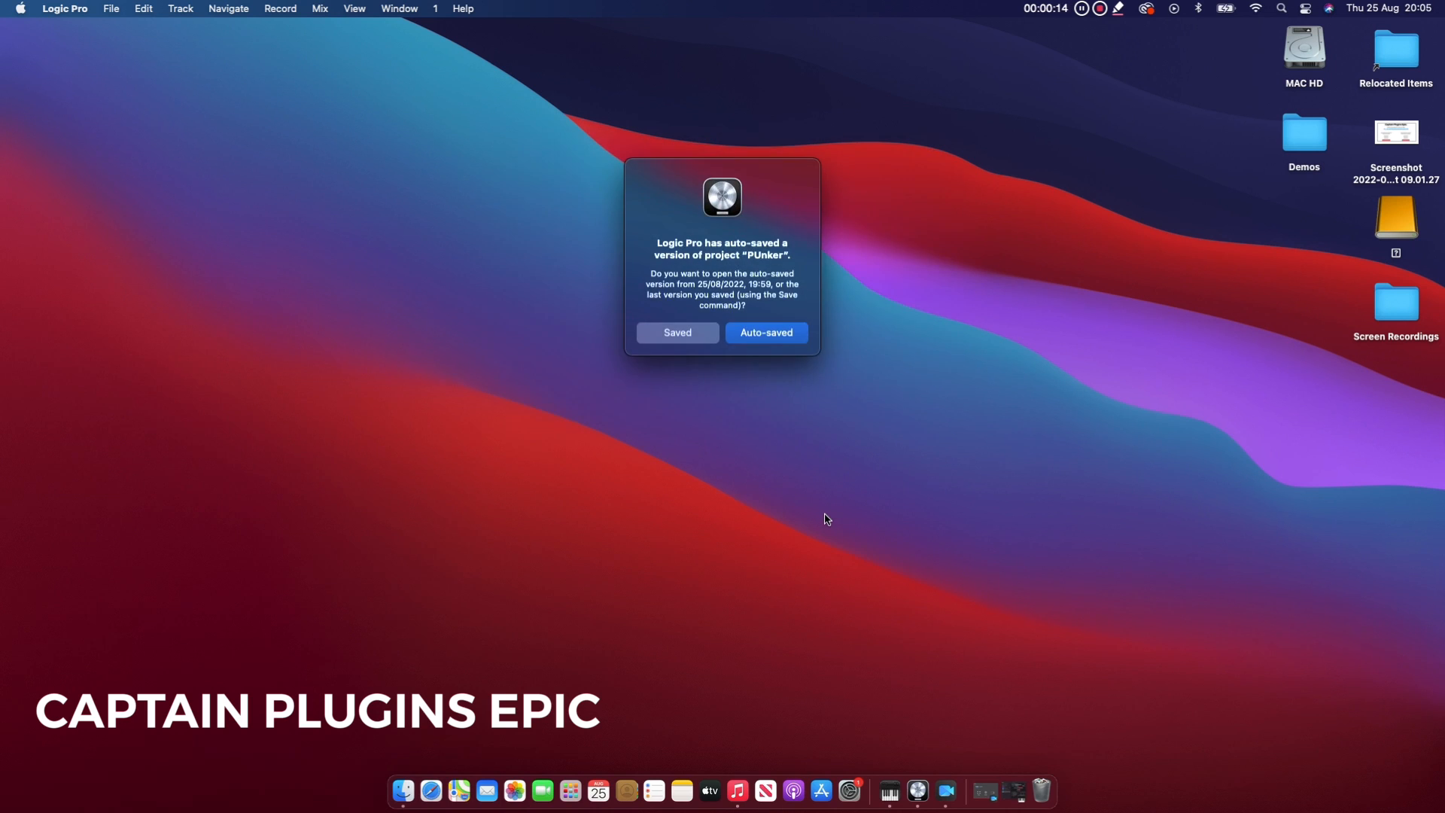
Open the auto-saved version of PUnker, and start a new project, closing the current one
{"action": "left_click", "coordinate": [774, 338]}
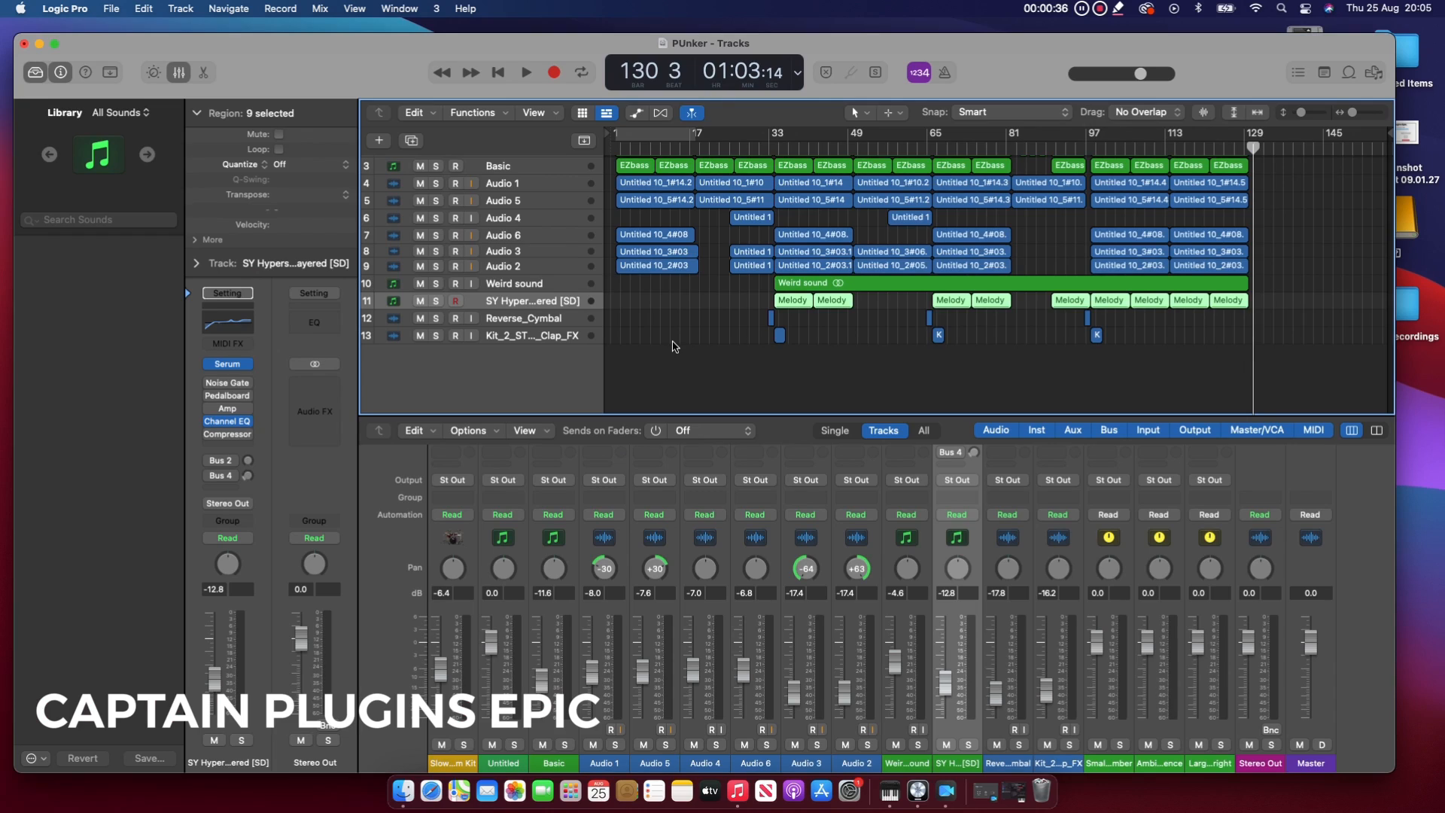
{"action": "left_click", "coordinate": [111, 8]}
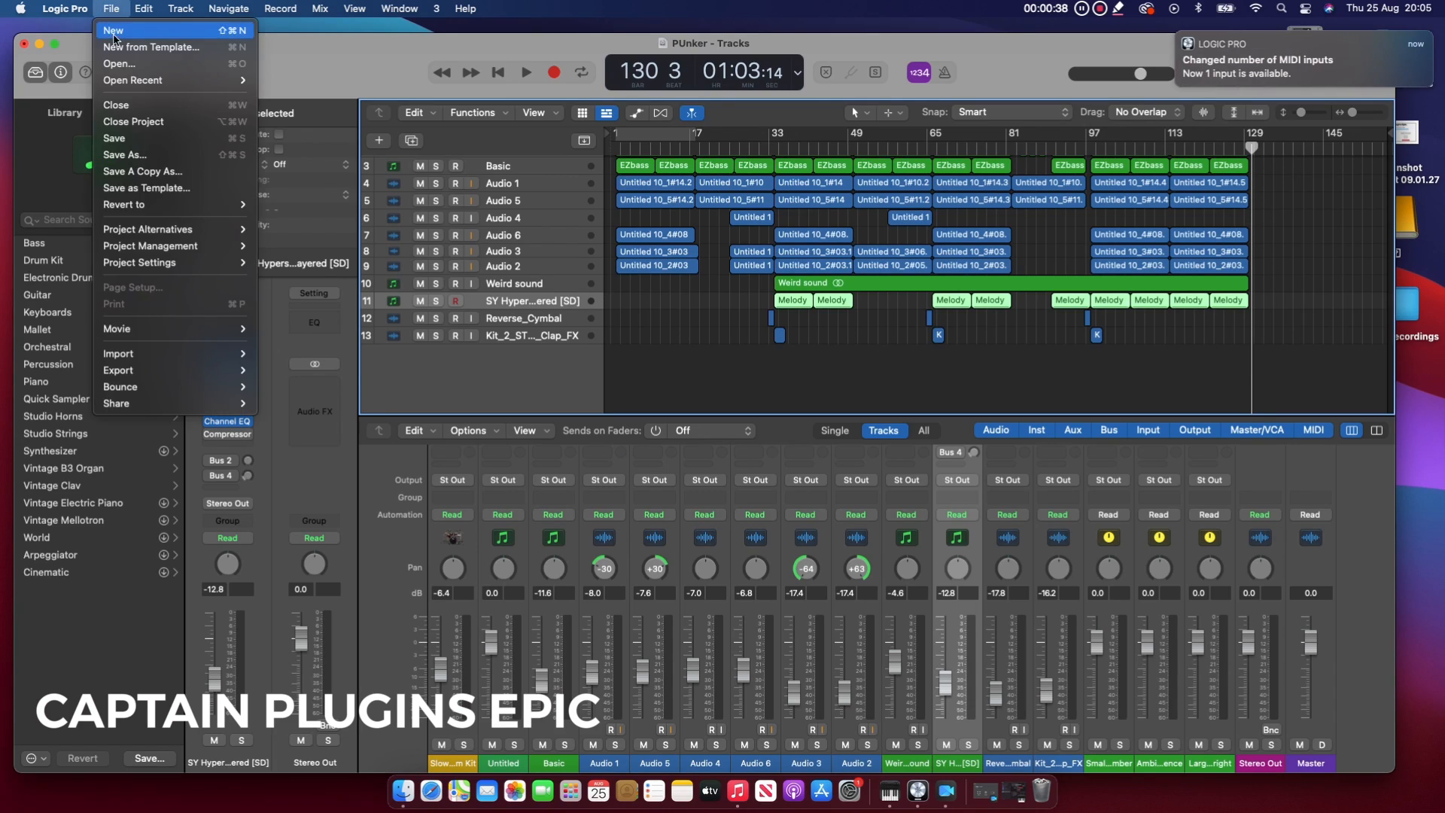
{"action": "left_click", "coordinate": [147, 47]}
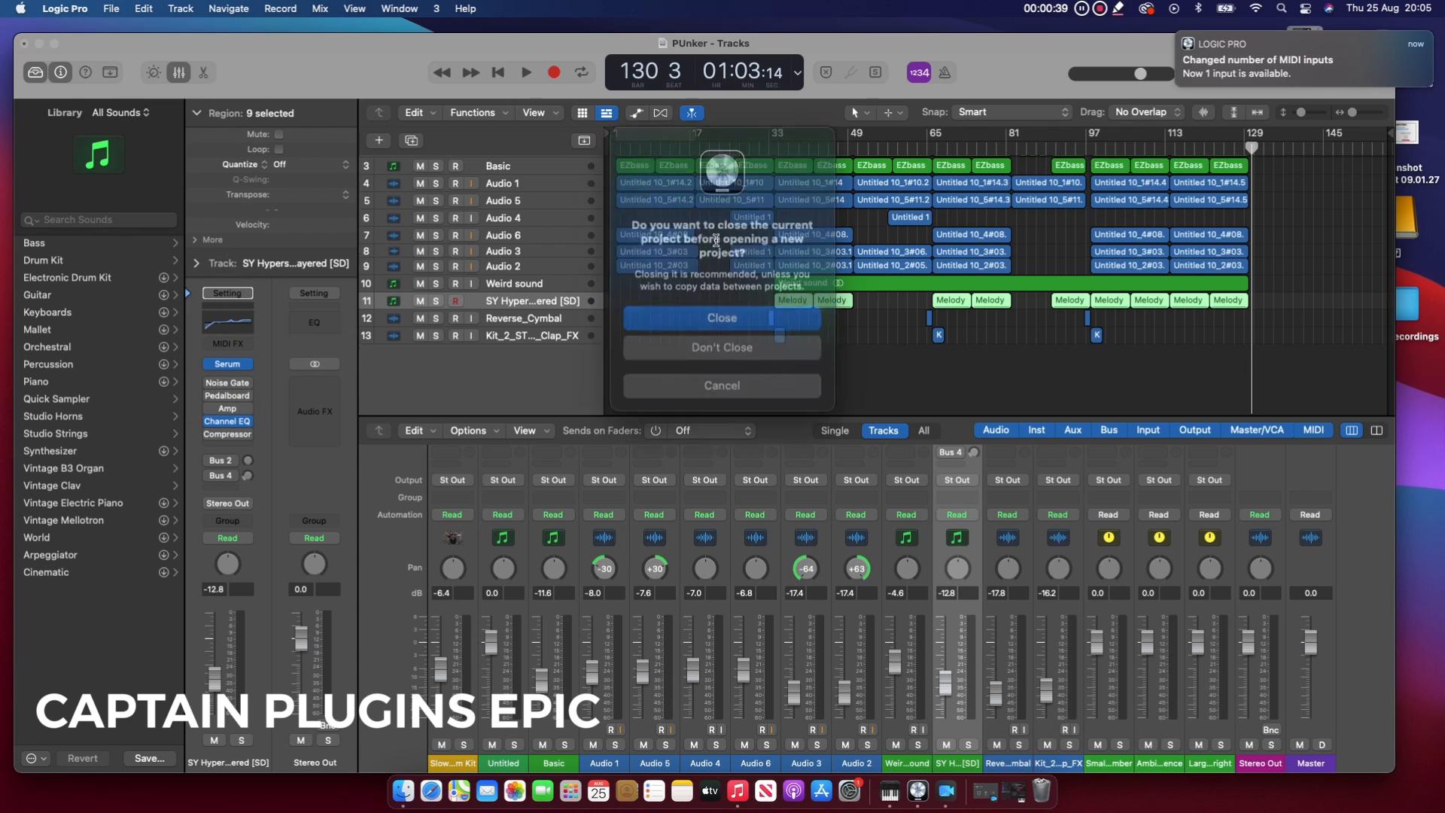
{"action": "left_click", "coordinate": [732, 319]}
{"action": "left_click", "coordinate": [732, 319]}
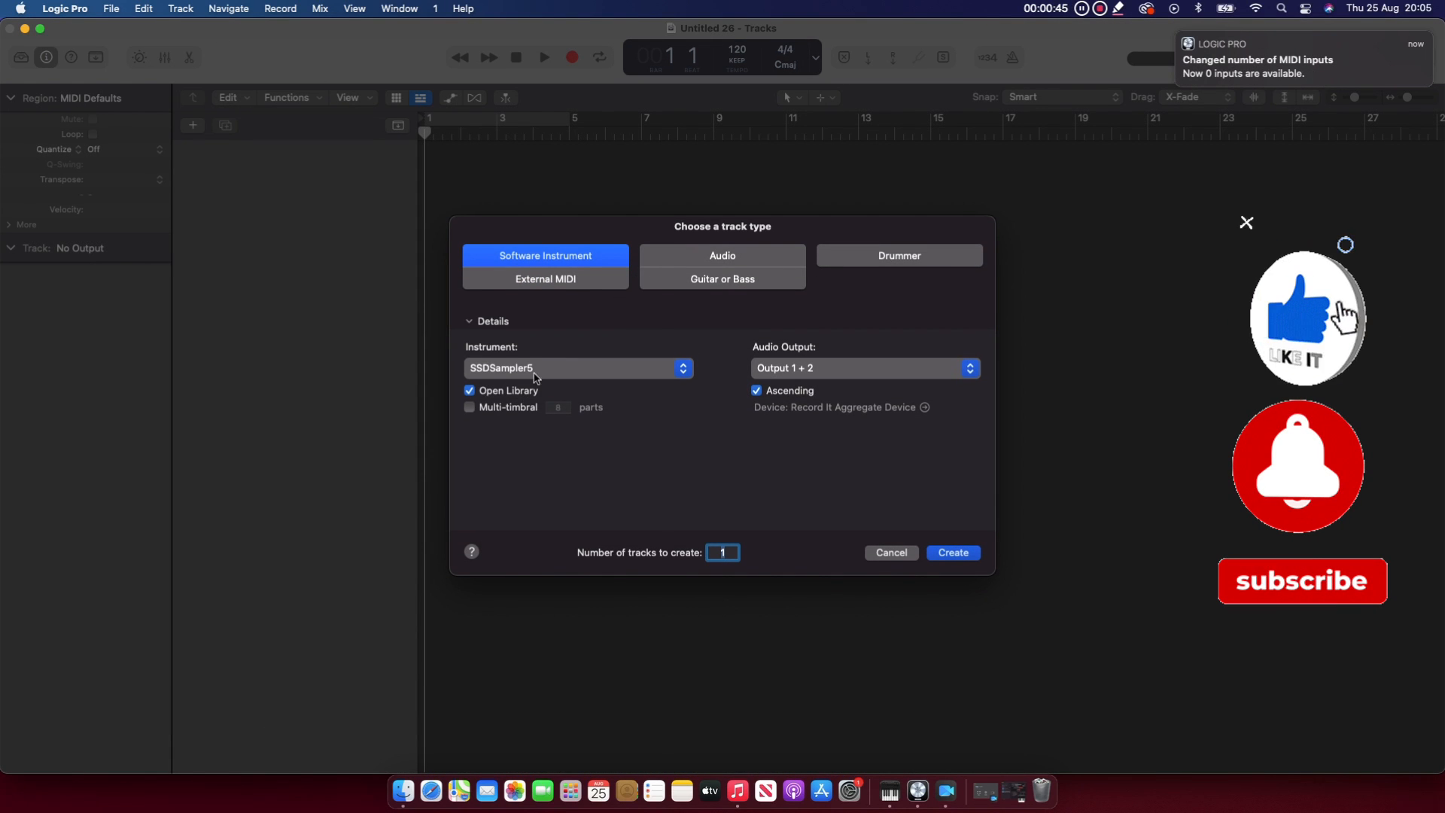
Create one software instrument track with Mixed In Key's Captain Chords Epic in stereo, and close the Musical Typing window
{"action": "left_click", "coordinate": [536, 376]}
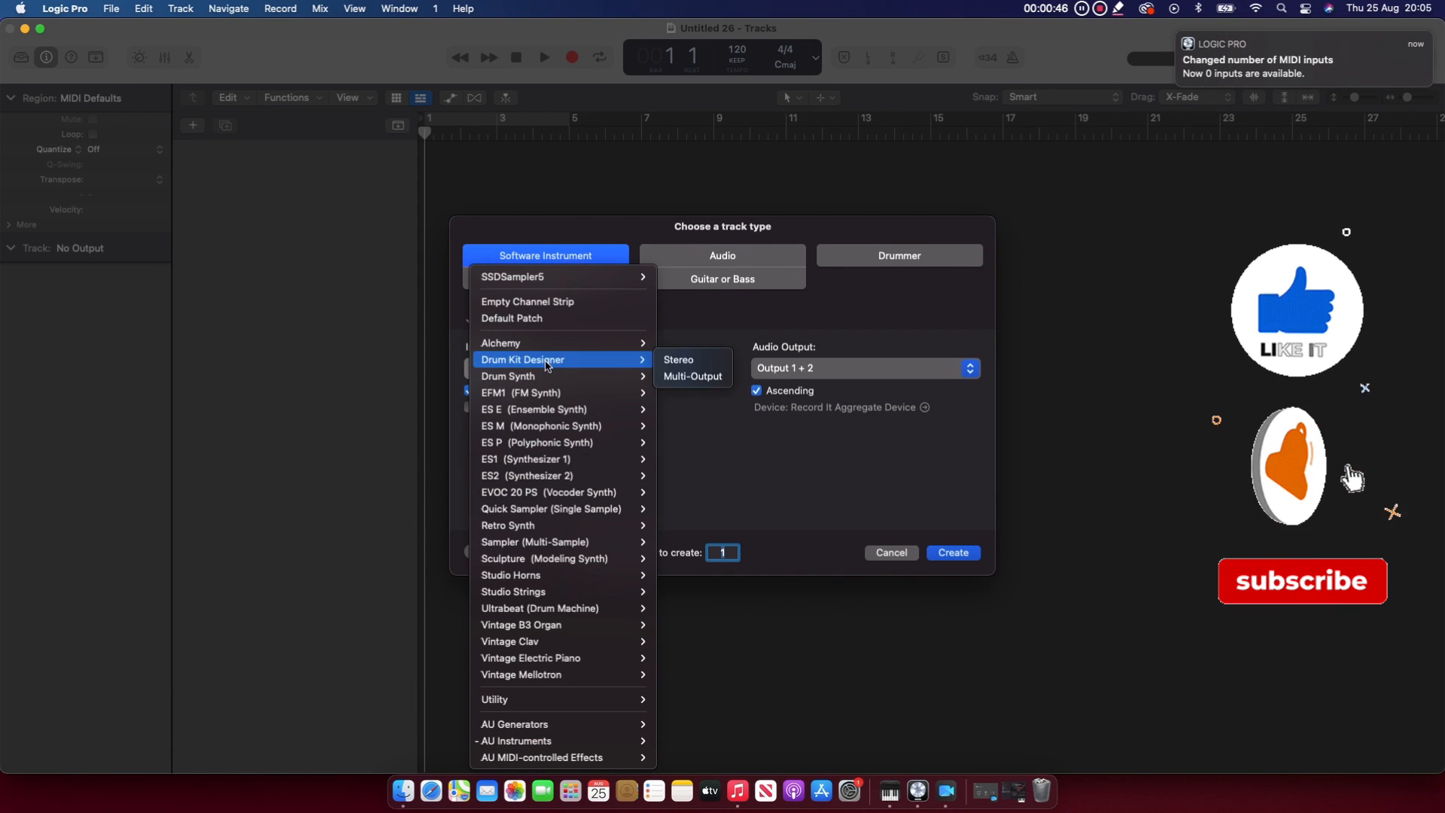
{"action": "mouse_move", "coordinate": [630, 747]}
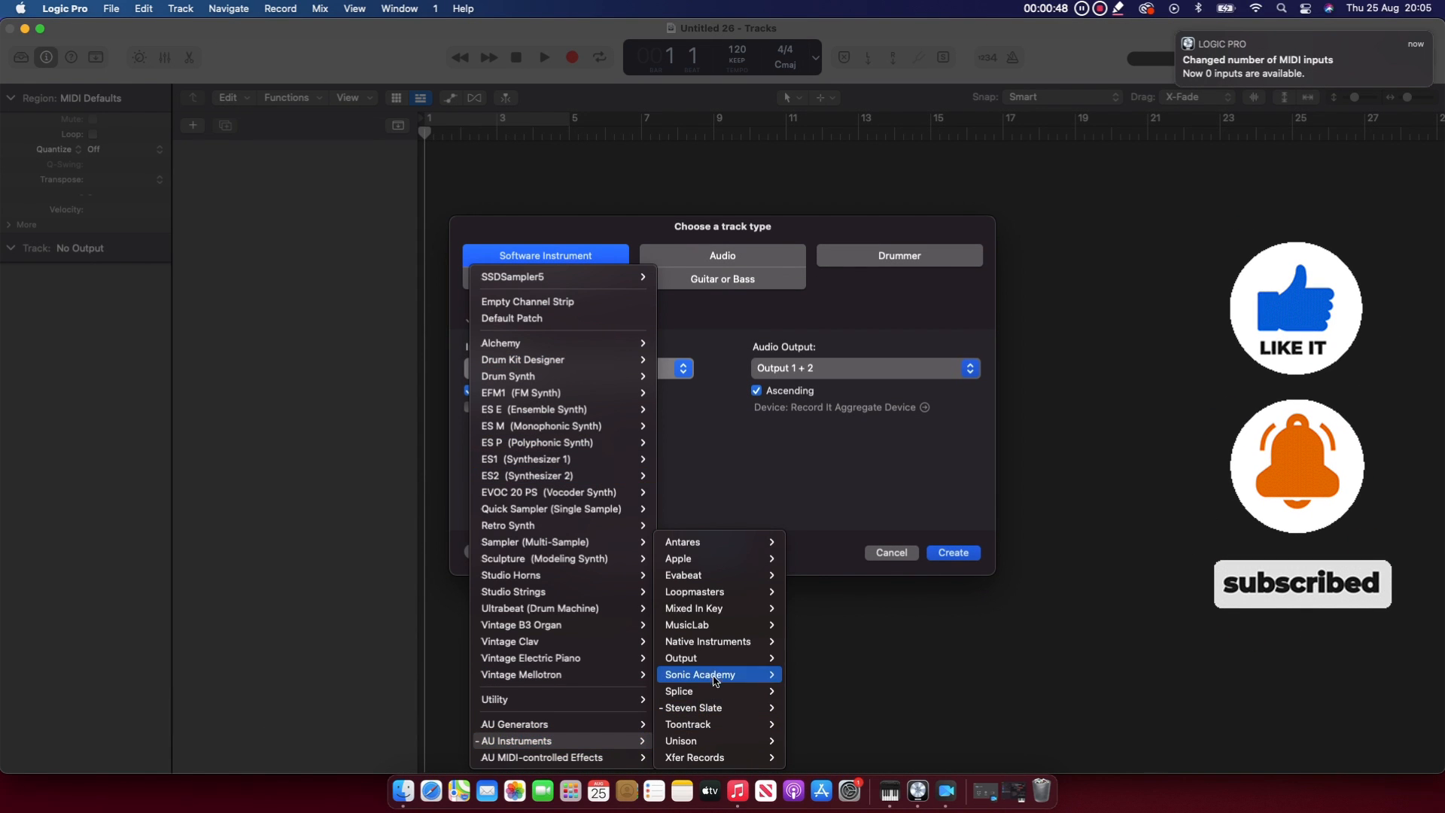
{"action": "mouse_move", "coordinate": [745, 608]}
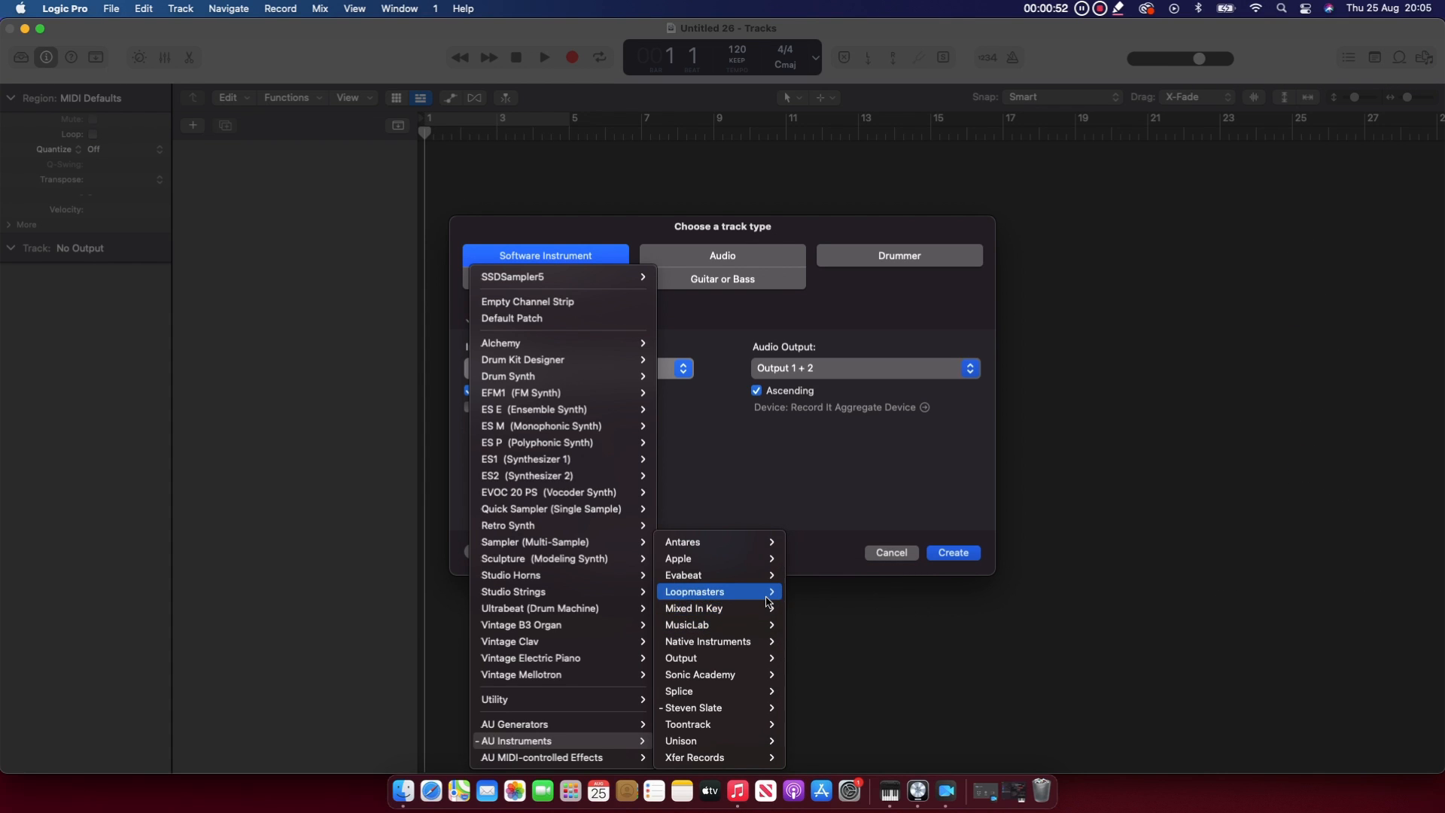
{"action": "mouse_move", "coordinate": [876, 630]}
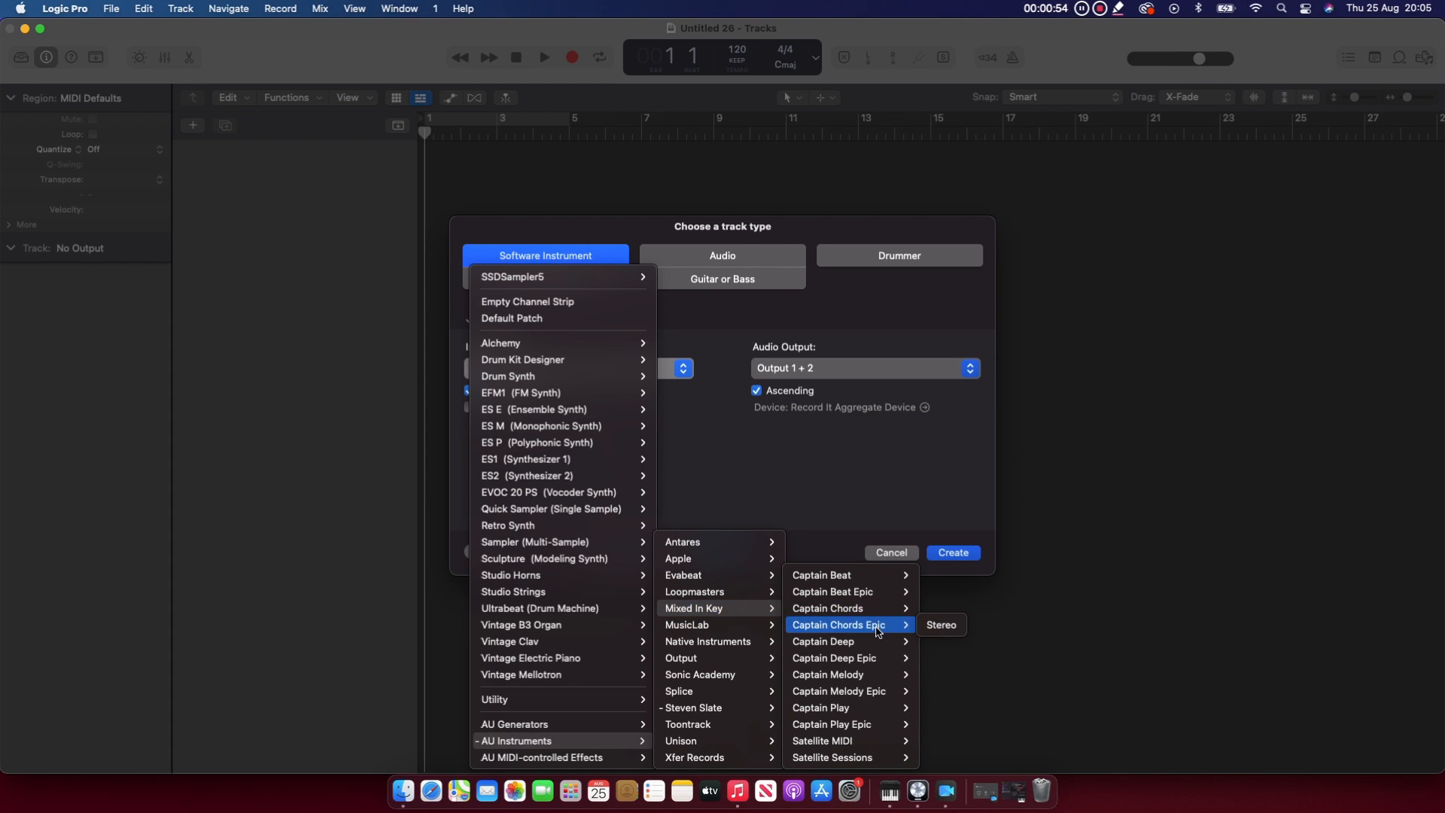
{"action": "left_click", "coordinate": [945, 622]}
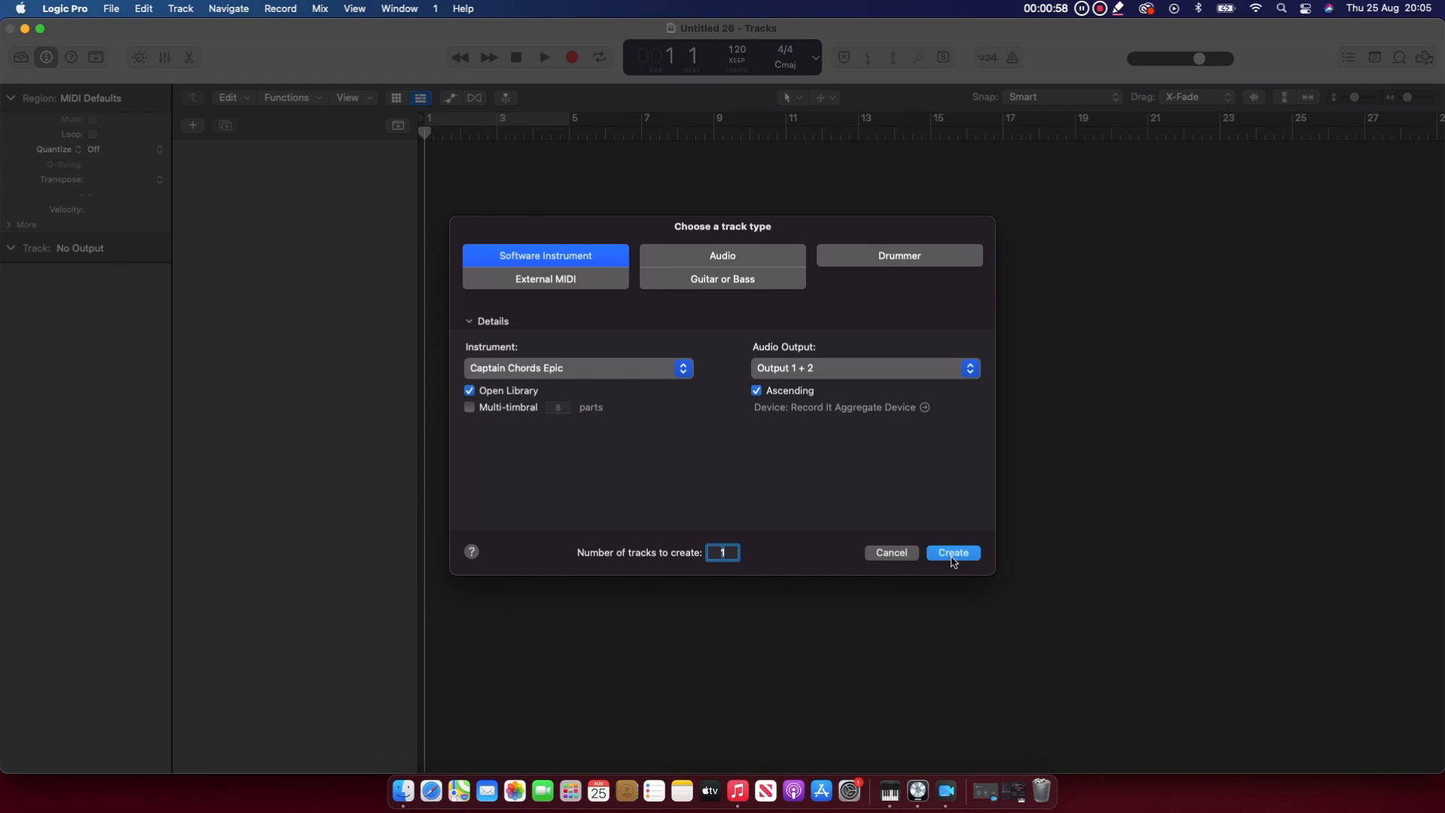
{"action": "left_click", "coordinate": [952, 556]}
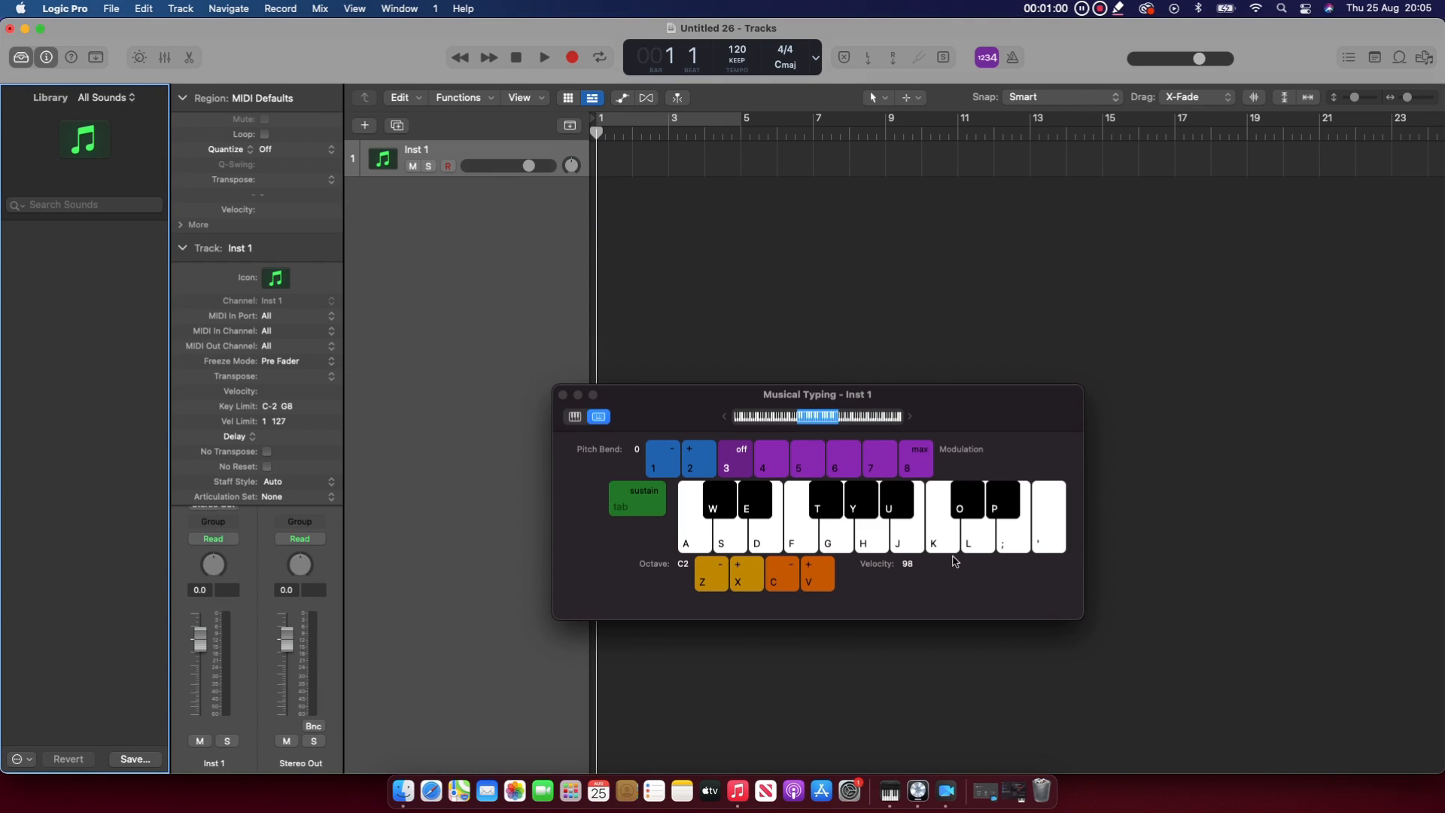
{"action": "left_click", "coordinate": [561, 403]}
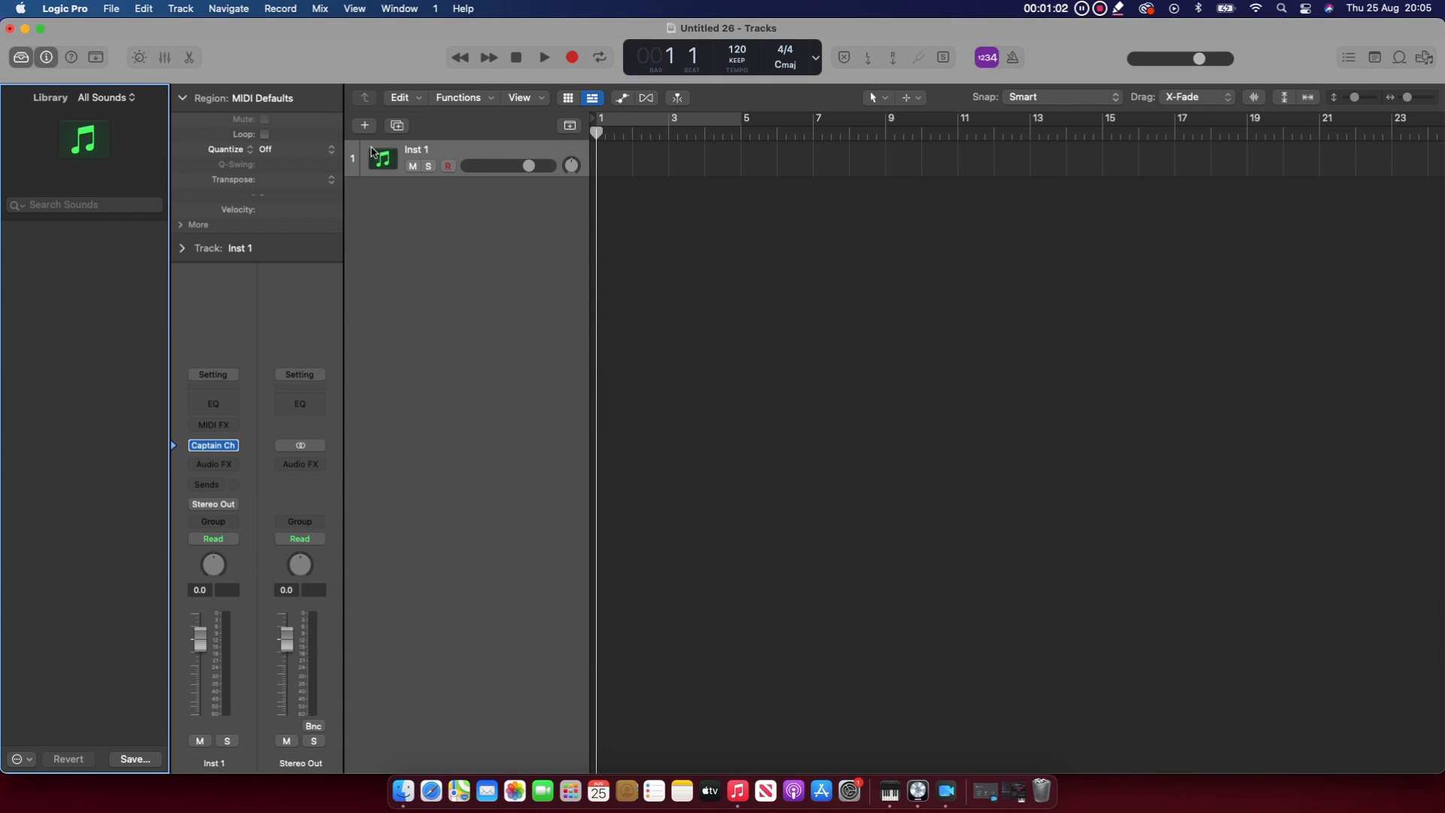
Rename the new instrument track as Chords
{"action": "left_click", "coordinate": [464, 156]}
{"action": "double_click", "coordinate": [423, 149]}
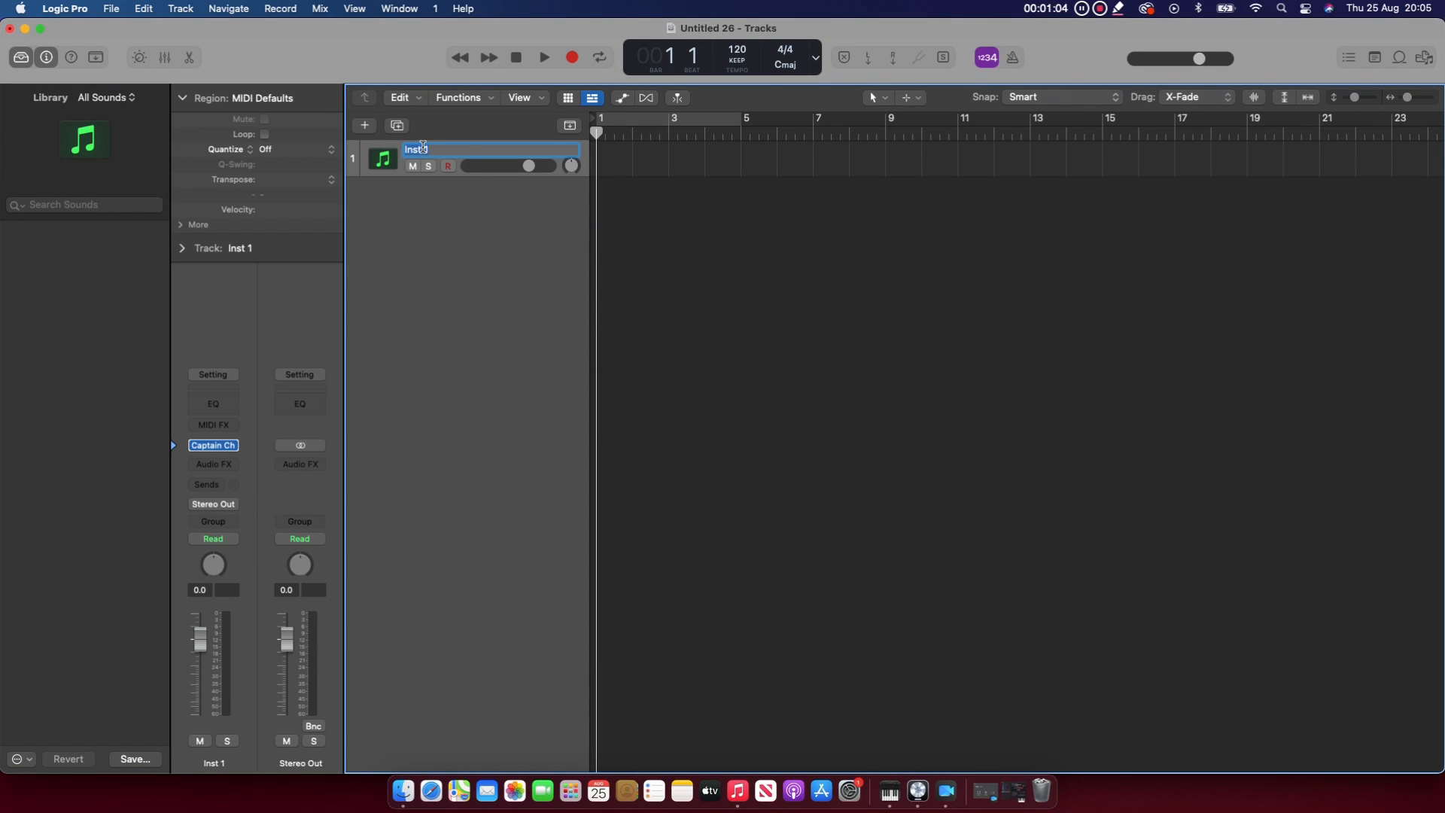
{"action": "type", "text": "Chords"}
{"action": "key", "text": "Return"}
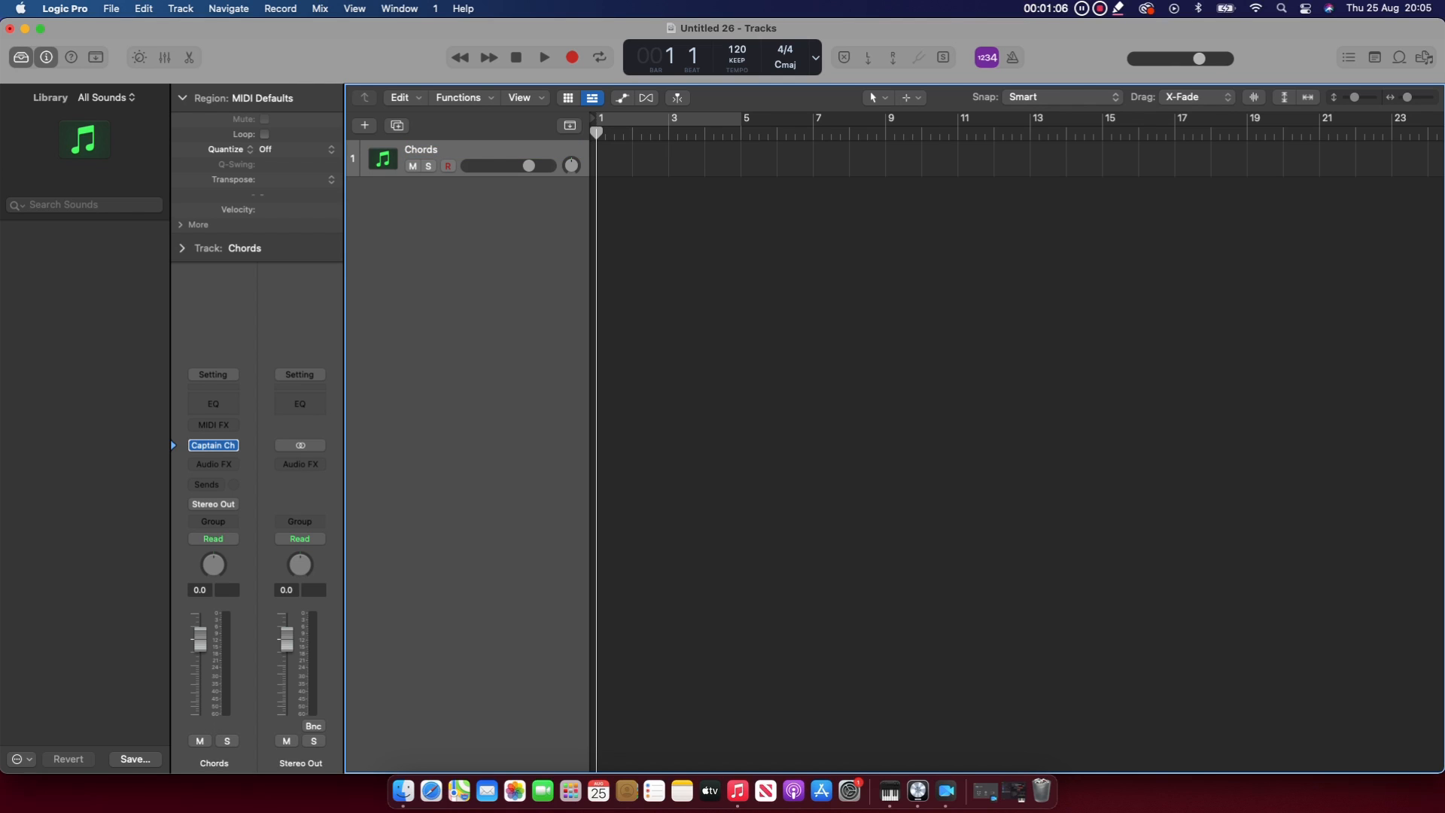
Open the Captain Chords Epic plug-in on the Chords track and start writing music in C Major
{"action": "left_click", "coordinate": [218, 447]}
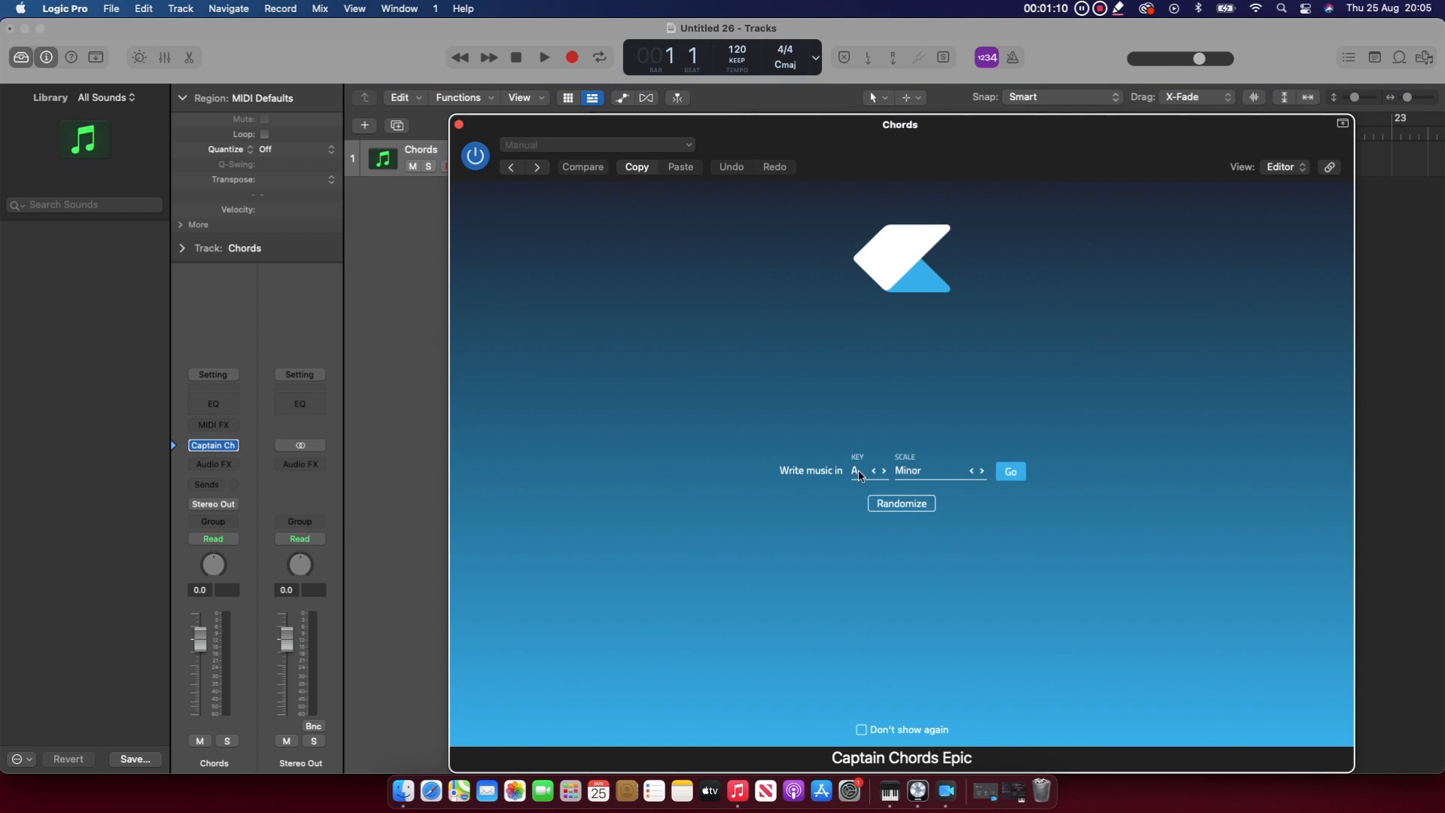
{"action": "left_click", "coordinate": [884, 471]}
{"action": "left_click", "coordinate": [884, 471]}
{"action": "left_click", "coordinate": [981, 471]}
{"action": "left_click", "coordinate": [972, 472]}
{"action": "left_click", "coordinate": [972, 473]}
{"action": "left_click", "coordinate": [1009, 472]}
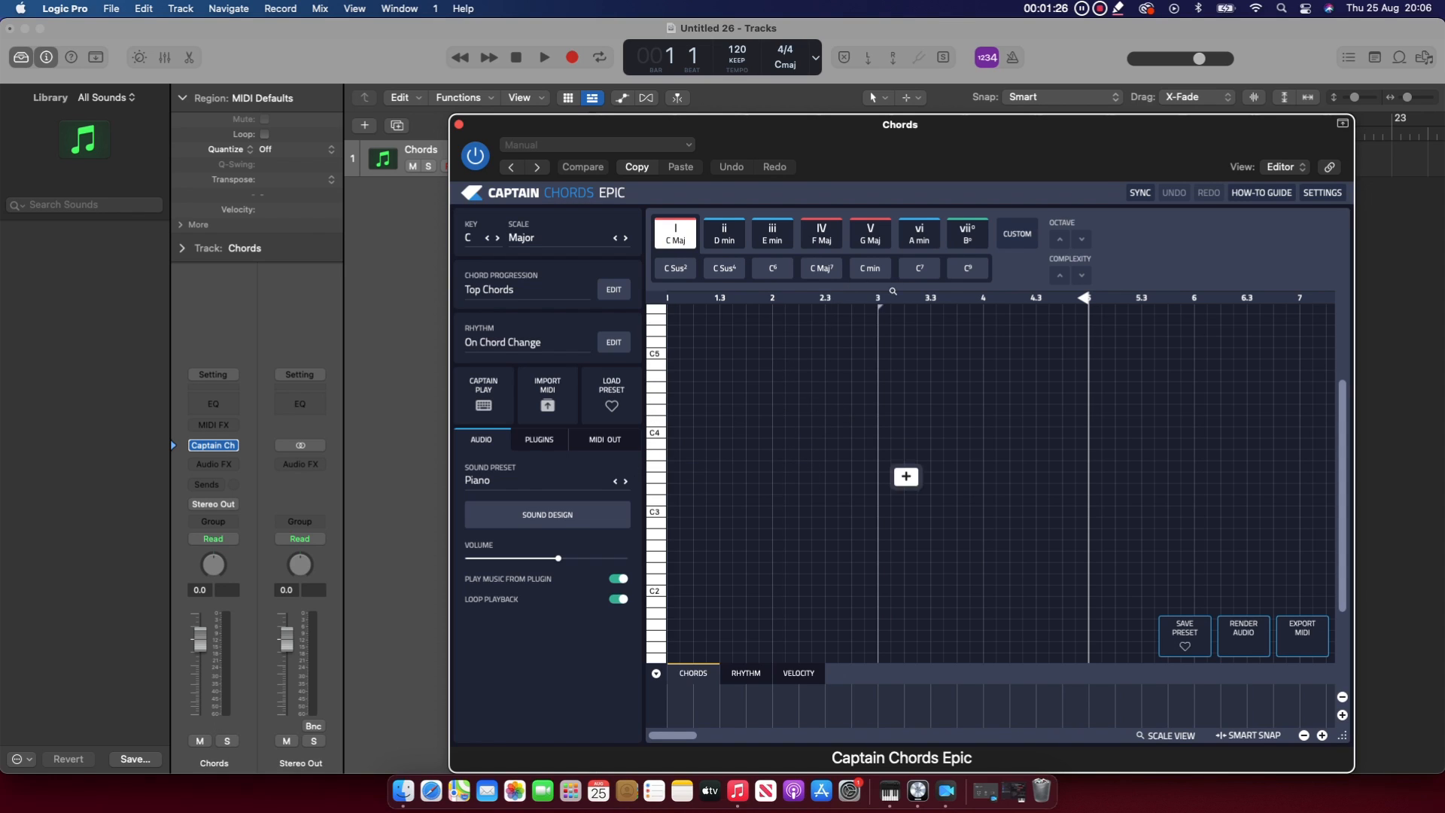
Reposition the plug-in window, look through its Plugins, MIDI Out and Audio settings, and open the chord progression options
{"action": "left_click_drag", "start_coordinate": [943, 134], "coordinate": [839, 99]}
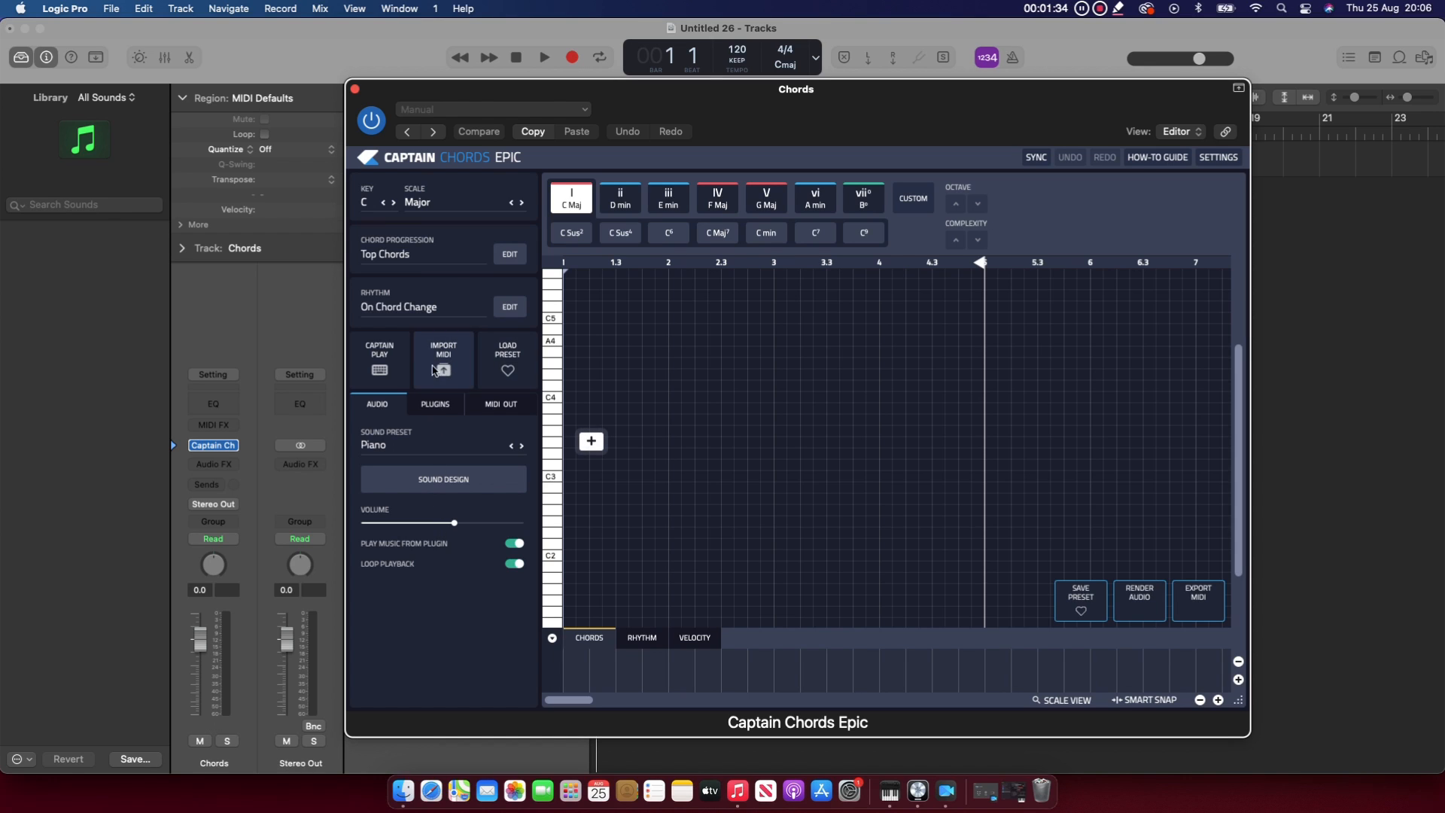
{"action": "left_click", "coordinate": [438, 406]}
{"action": "left_click", "coordinate": [382, 411]}
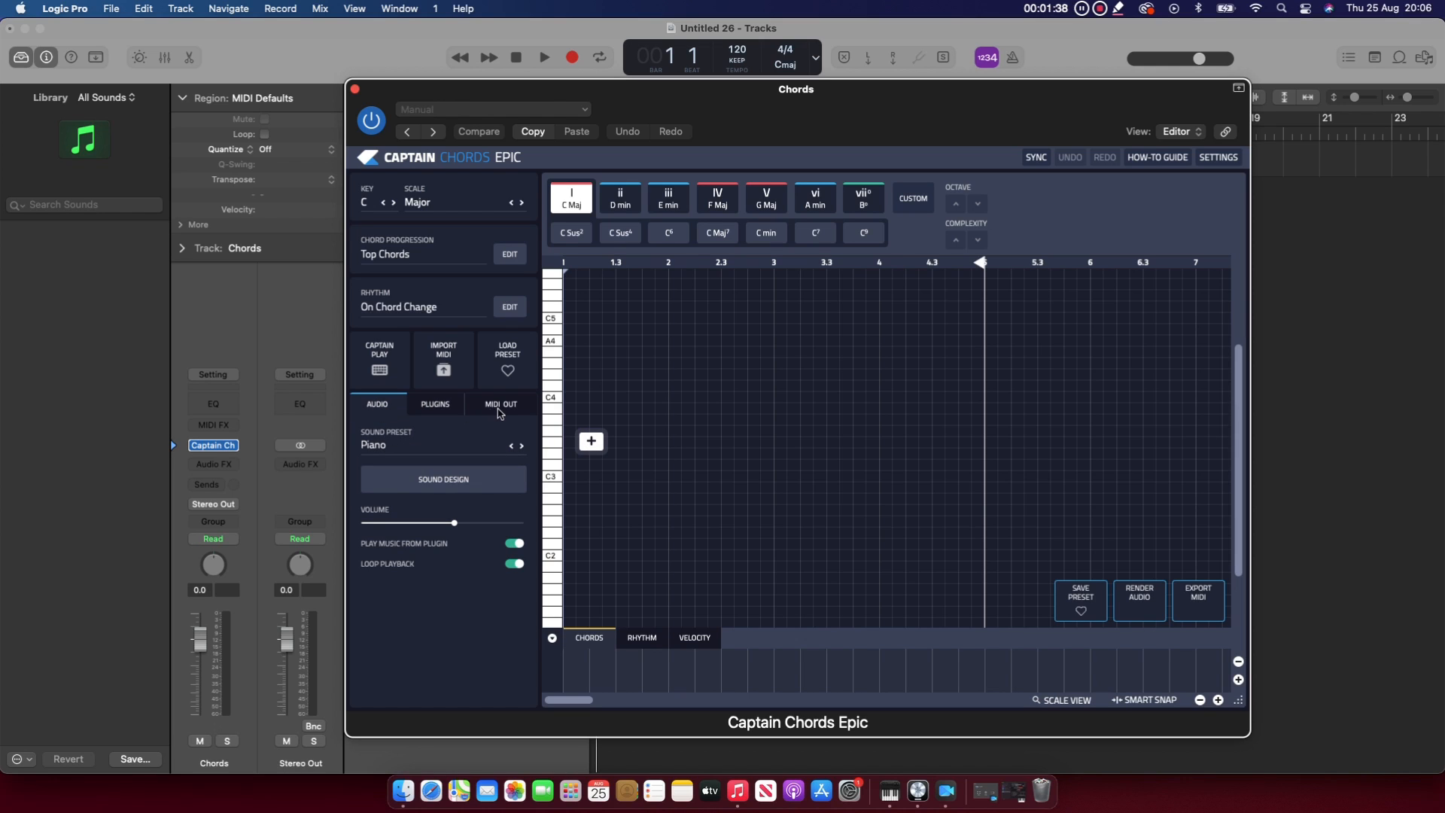
{"action": "left_click", "coordinate": [499, 405]}
{"action": "left_click", "coordinate": [388, 411]}
{"action": "left_click", "coordinate": [427, 256]}
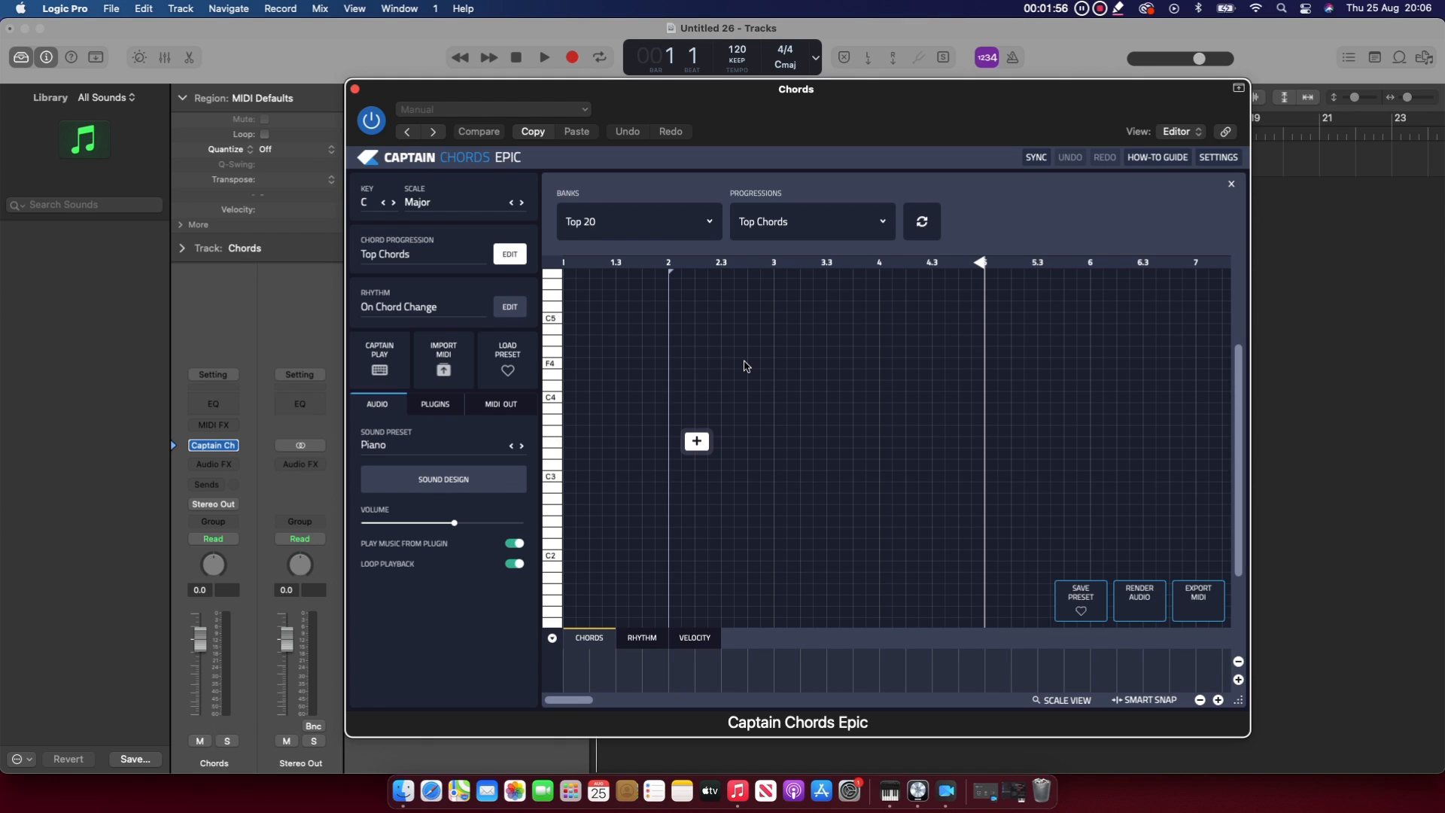
Add a C Maj chord in the first bar, raise its complexity by one level, and play it back
{"action": "left_click", "coordinate": [591, 444]}
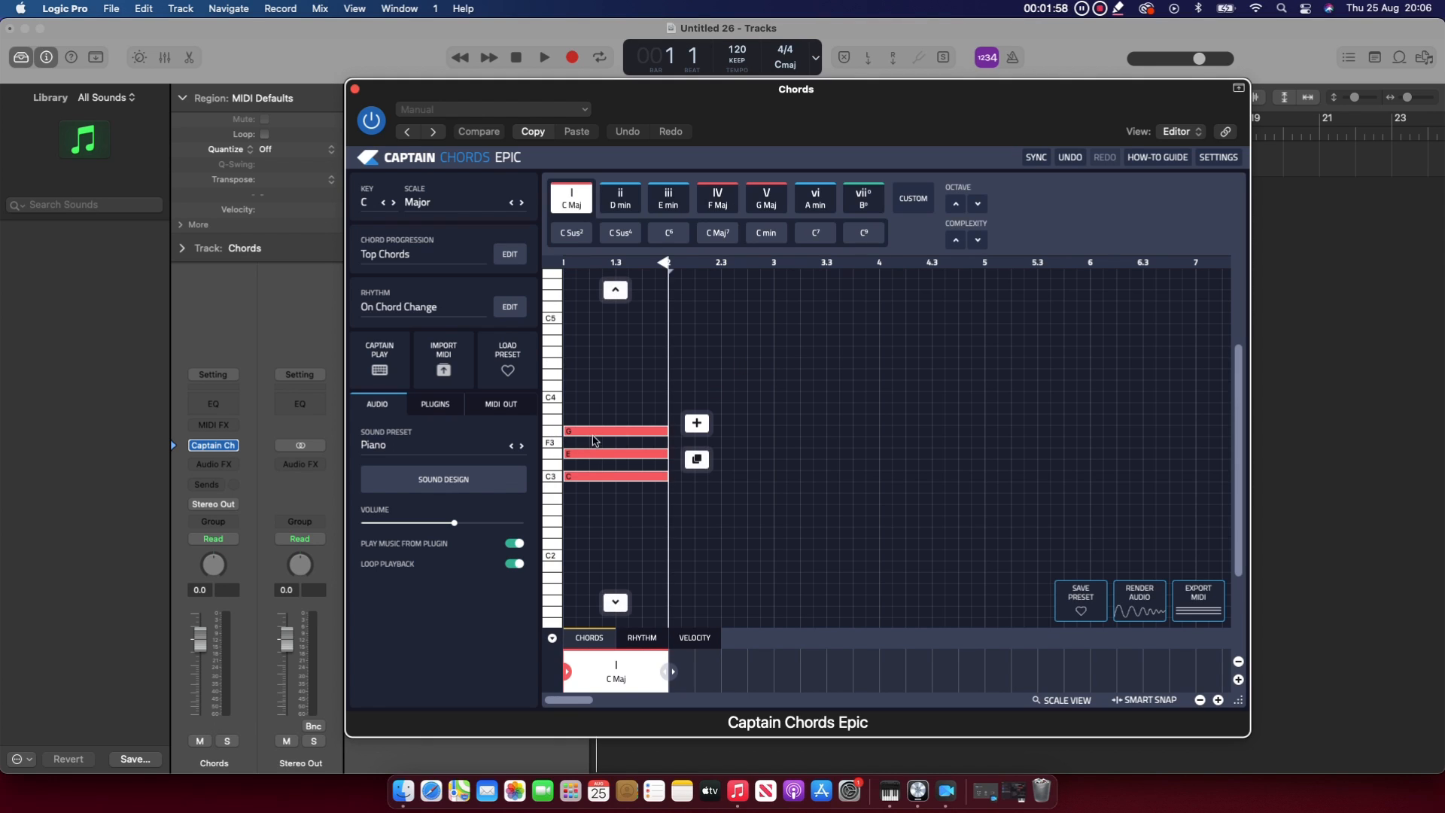
{"action": "key", "text": "space"}
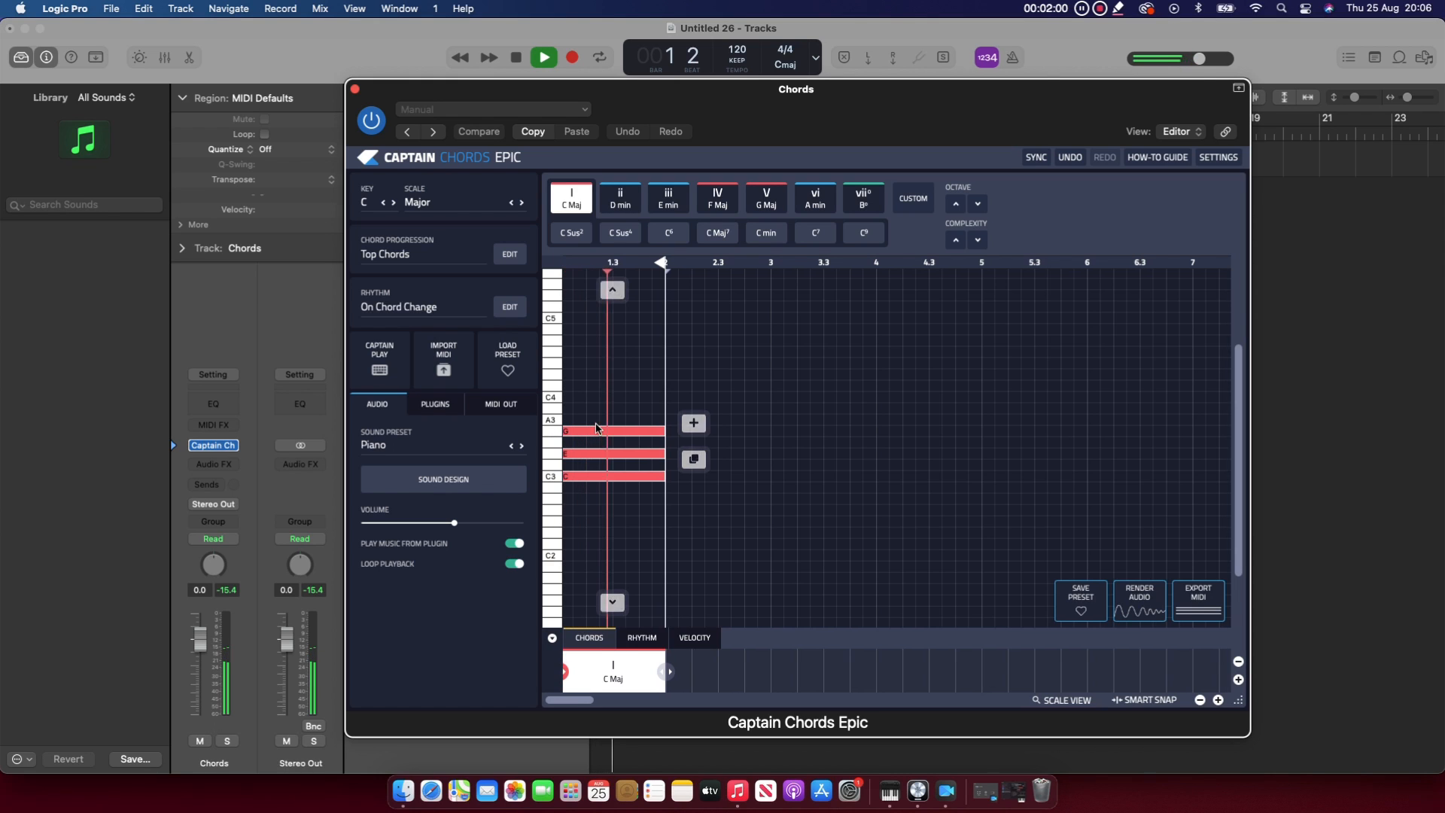
{"action": "left_click", "coordinate": [954, 243]}
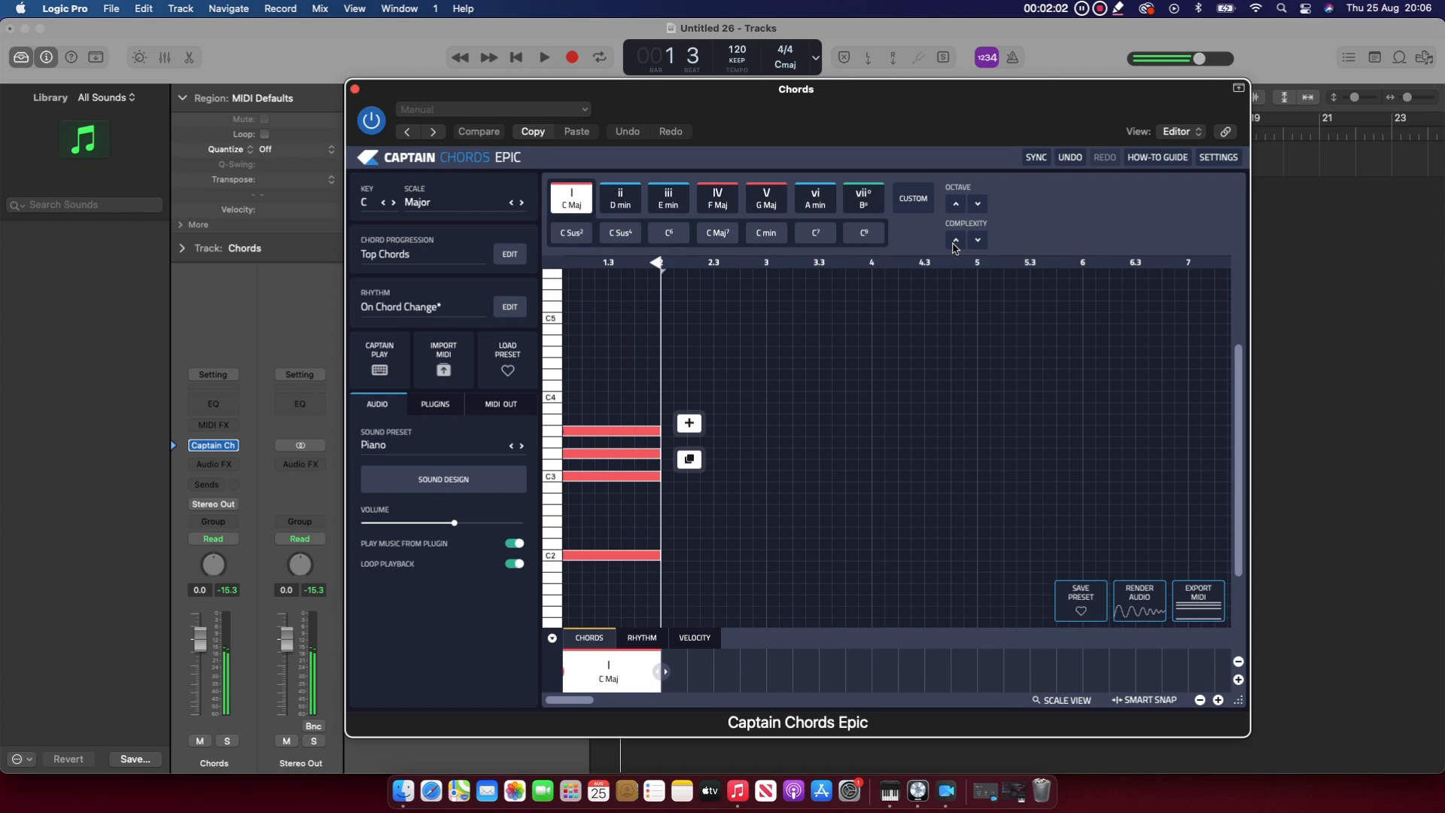
{"action": "key", "text": "space"}
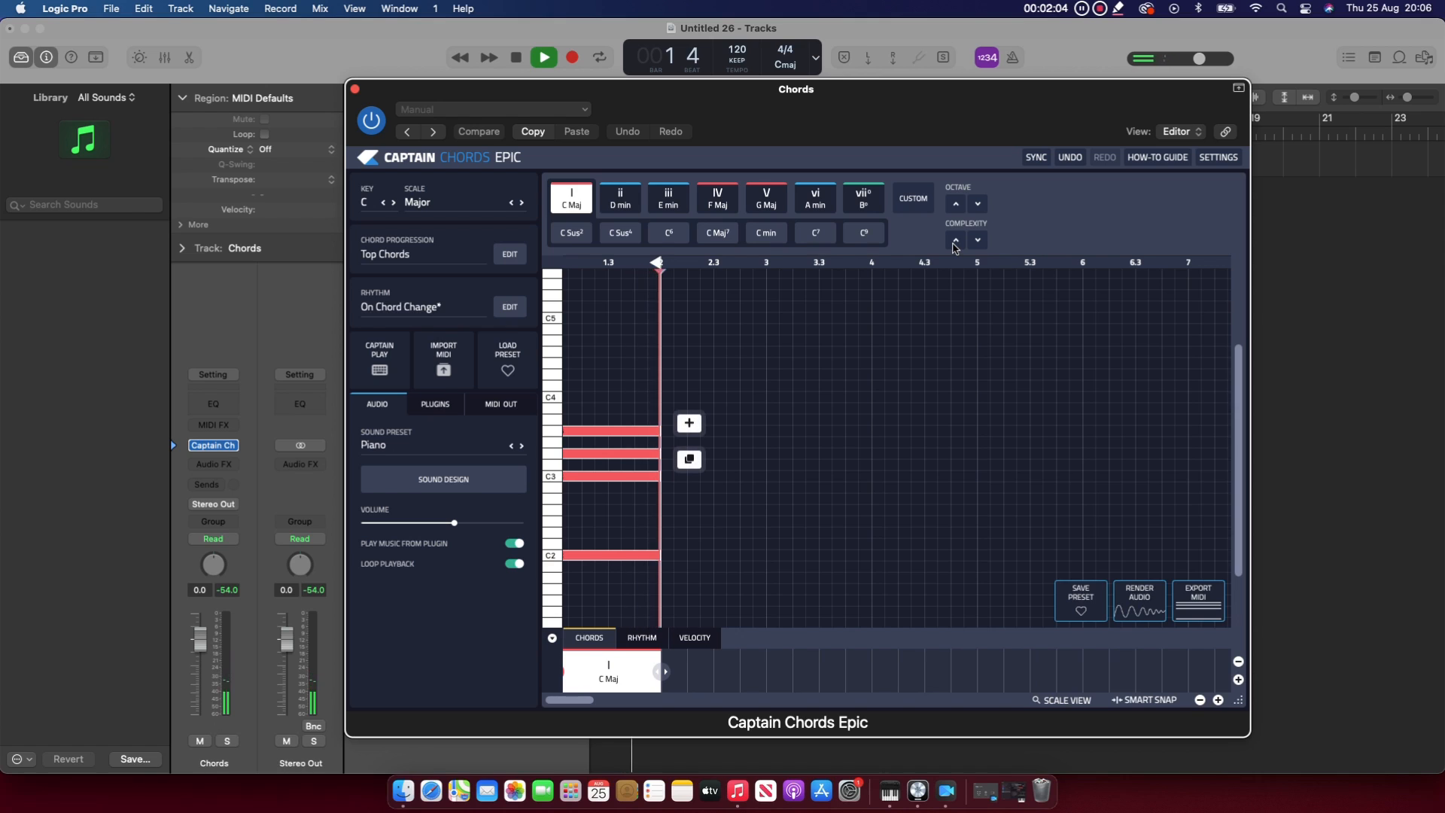
{"action": "key", "text": "space"}
{"action": "key", "text": "space"}
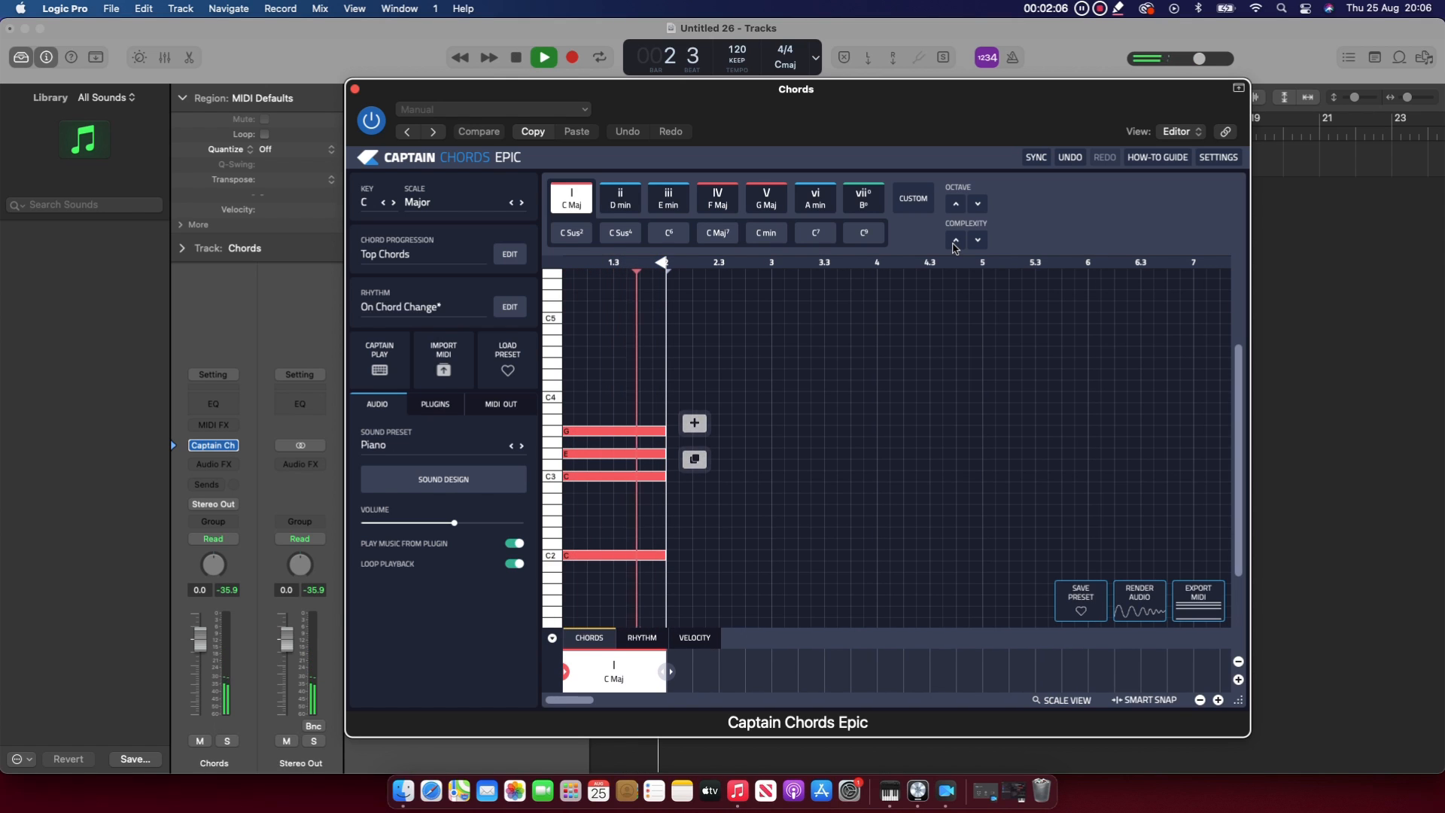
Raise the C Maj chord's complexity another level during playback, stop, and reduce it to the basic triad
{"action": "left_click", "coordinate": [955, 243]}
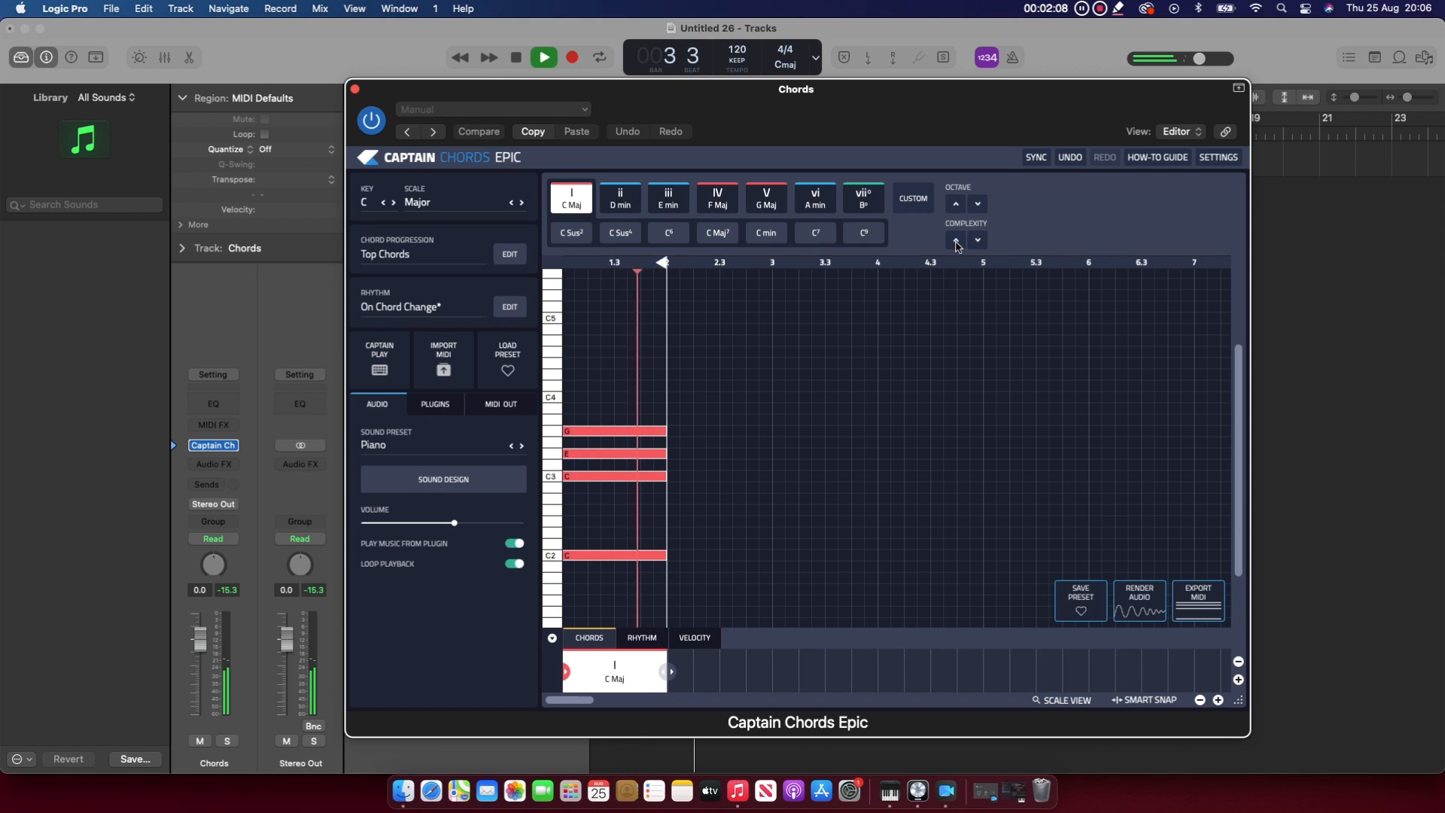
{"action": "key", "text": "space"}
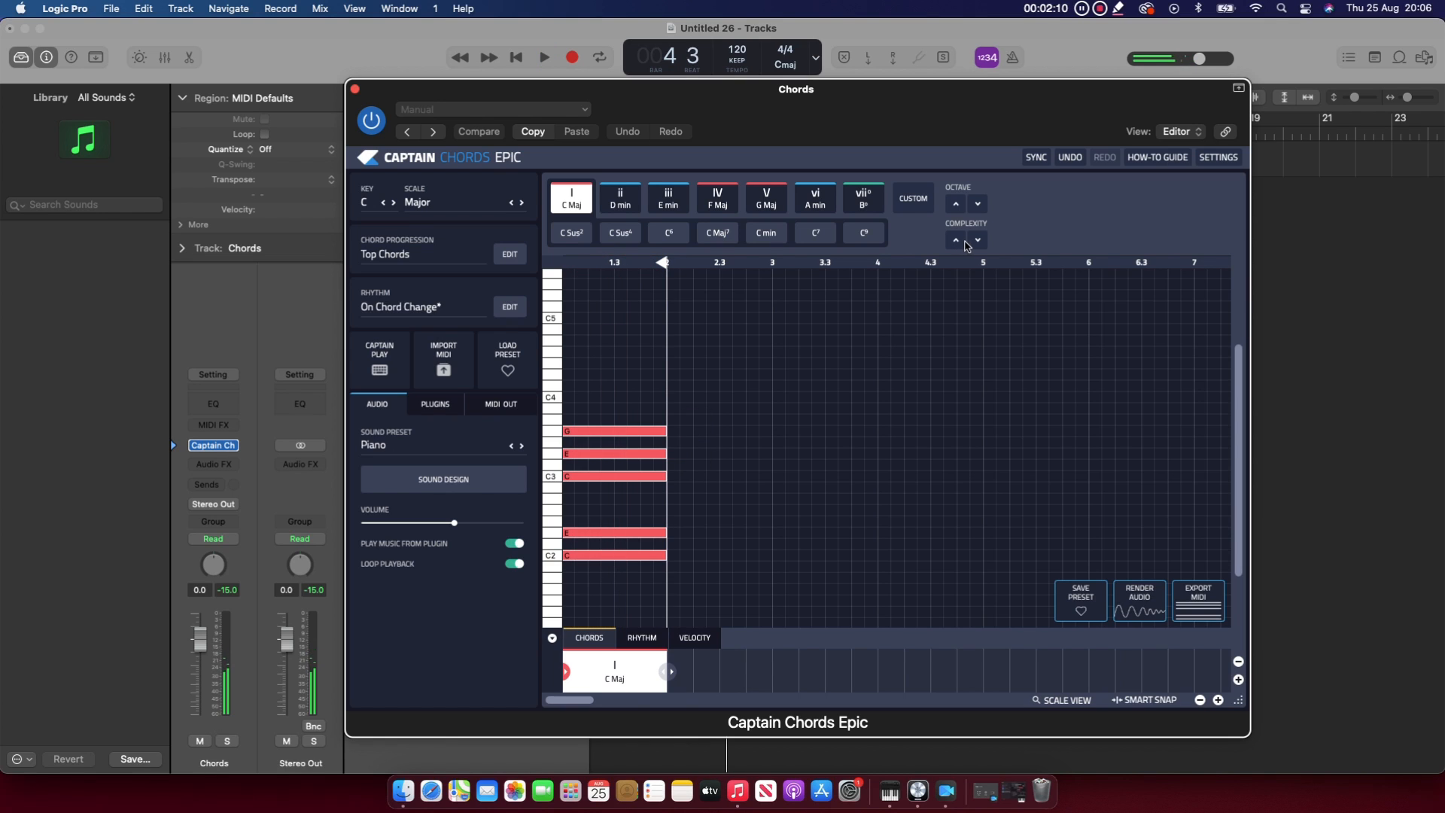
{"action": "left_click", "coordinate": [976, 241]}
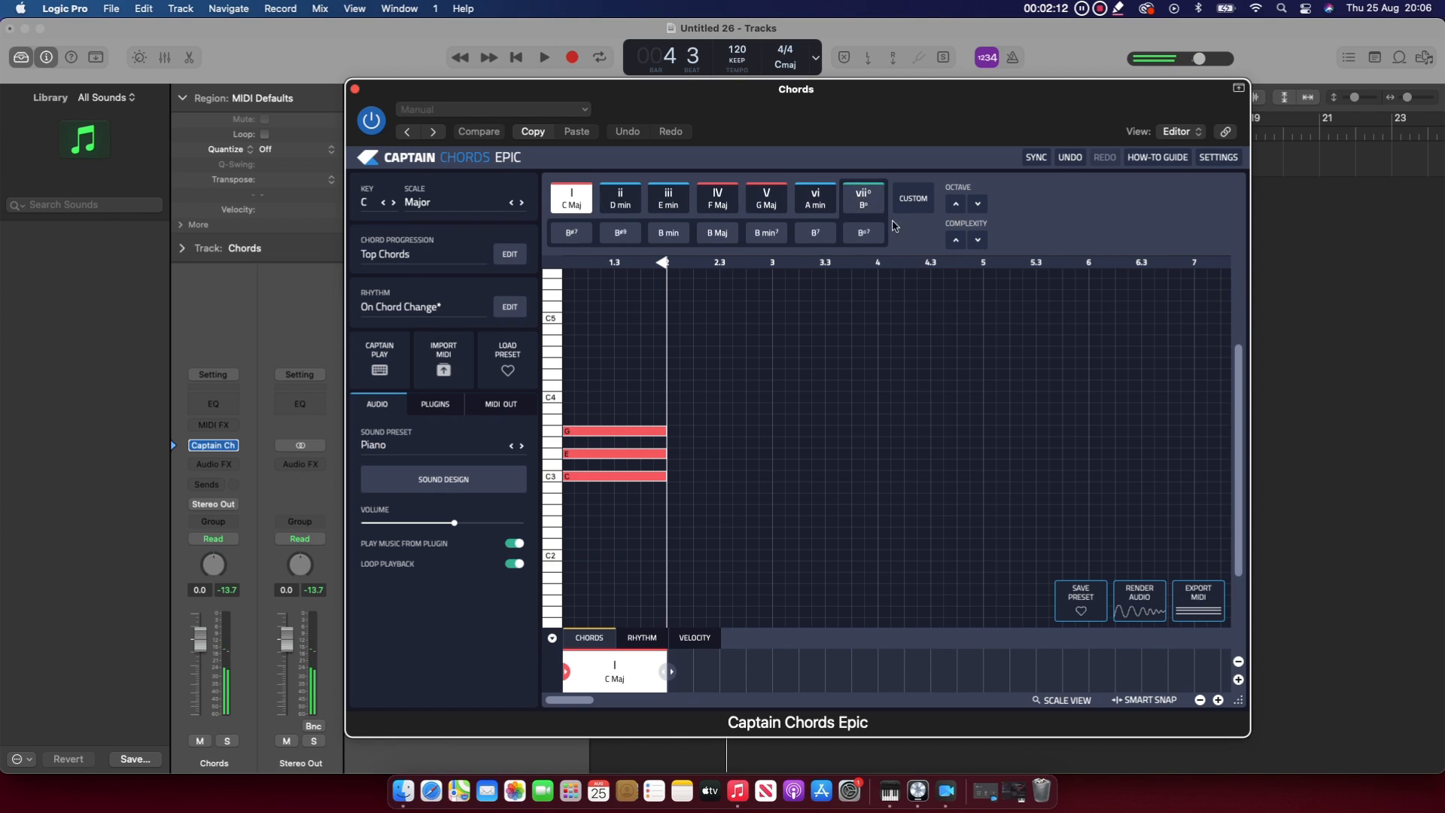
Raise the C Maj chord by one octave, play it back, and lower it by one octave
{"action": "left_click", "coordinate": [955, 205]}
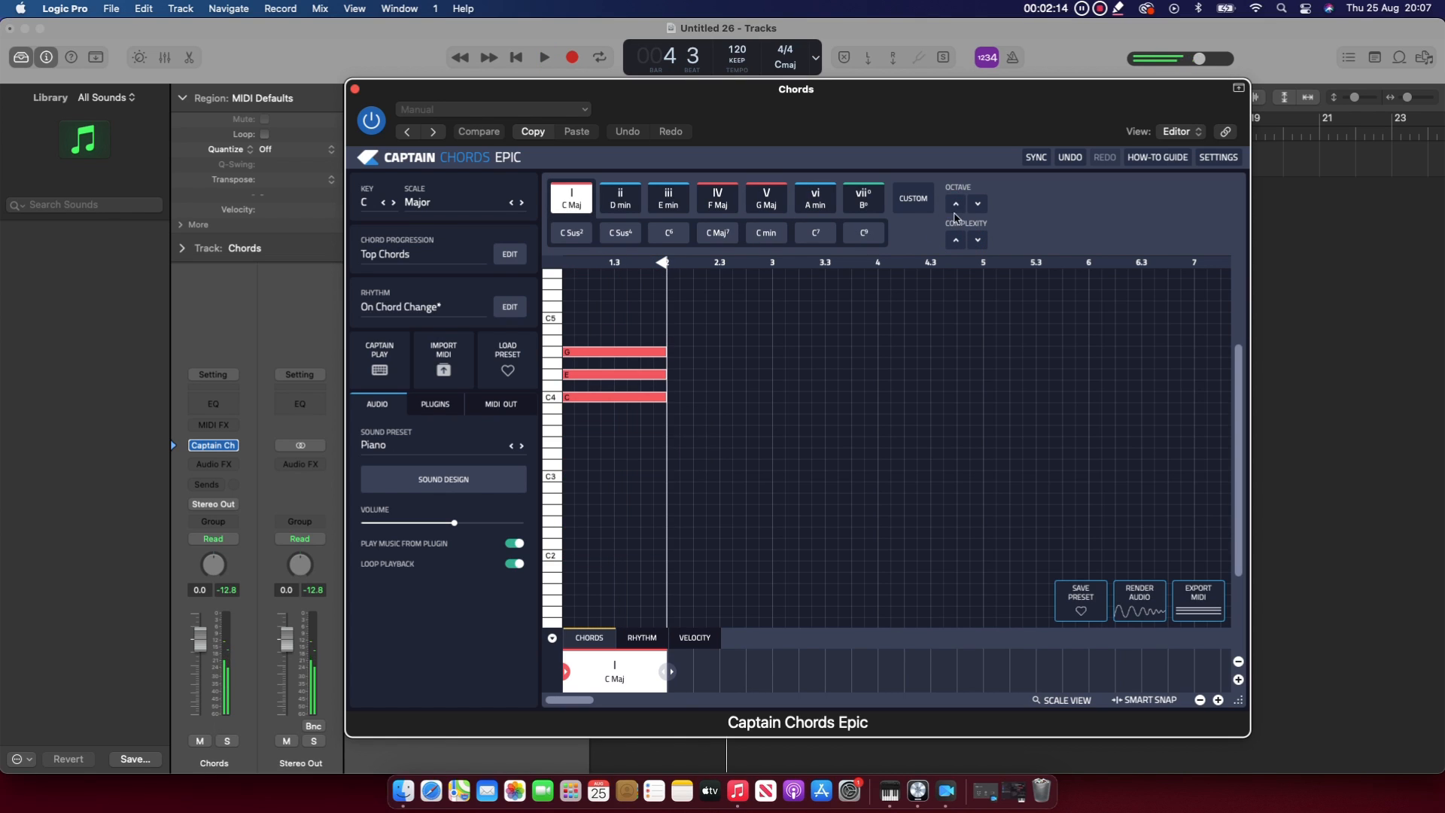
{"action": "key", "text": "space"}
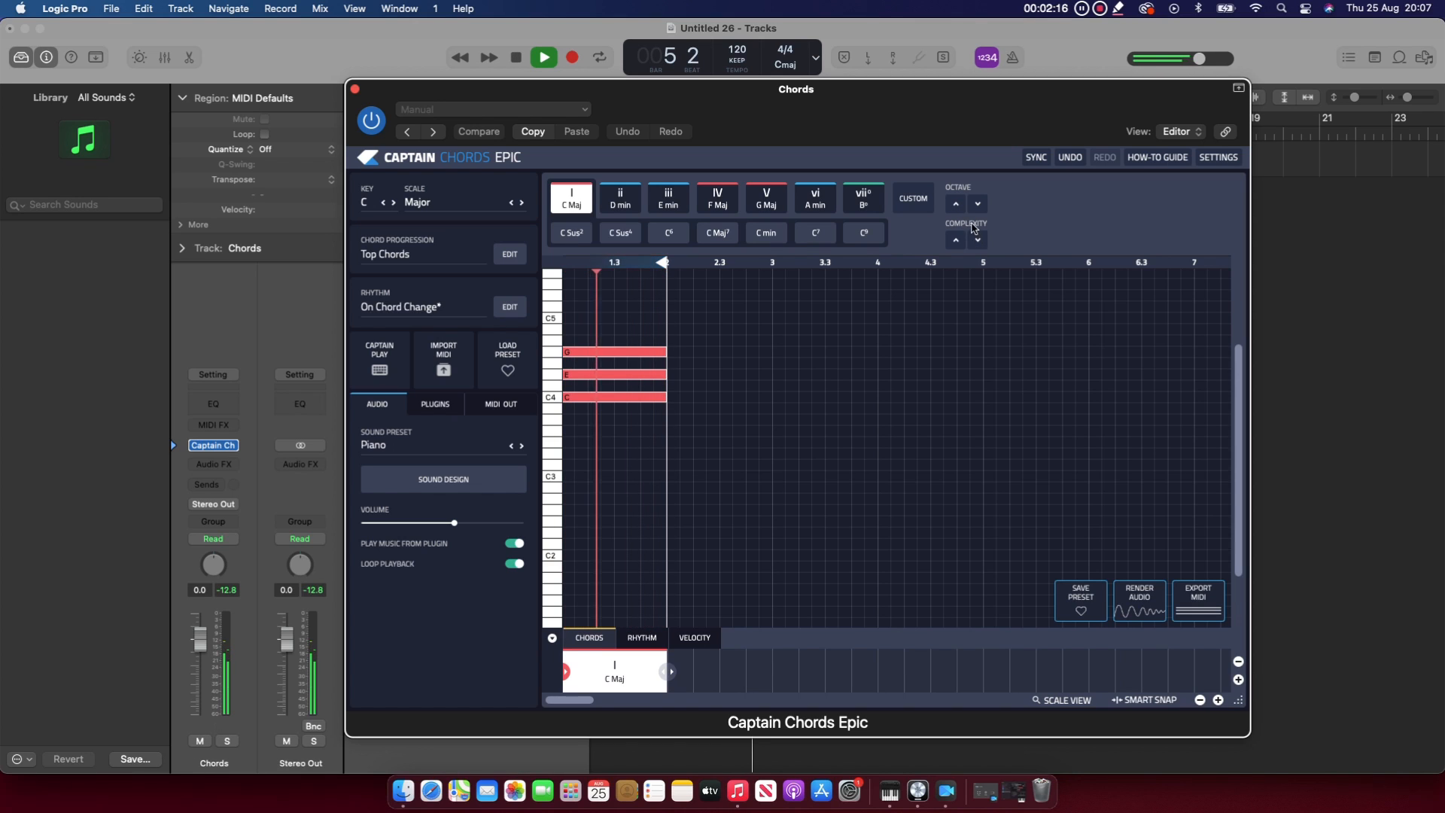
{"action": "key", "text": "space"}
{"action": "left_click", "coordinate": [977, 207]}
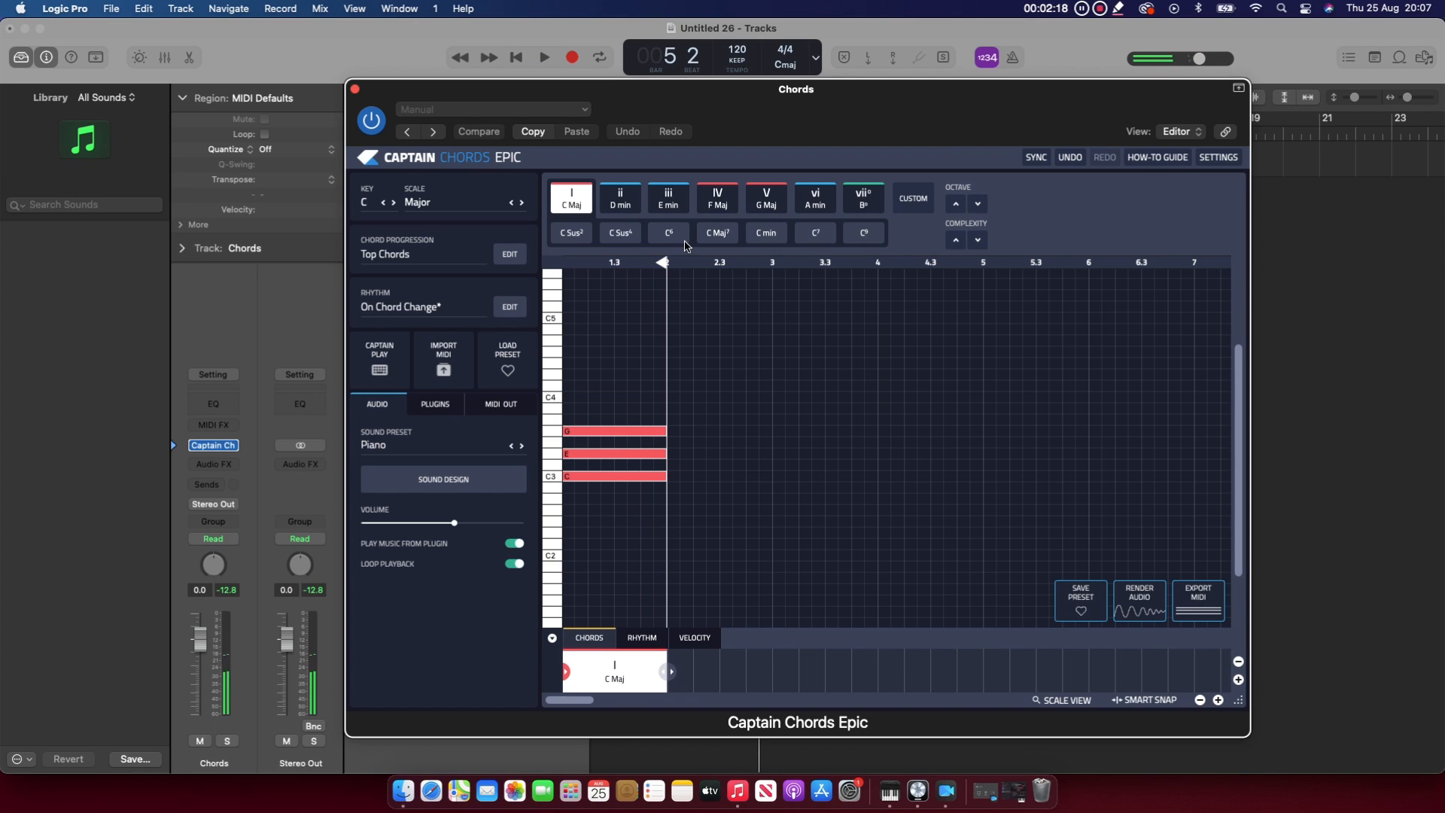
Delete the C Maj chord from the first bar
{"action": "mouse_move", "coordinate": [606, 432]}
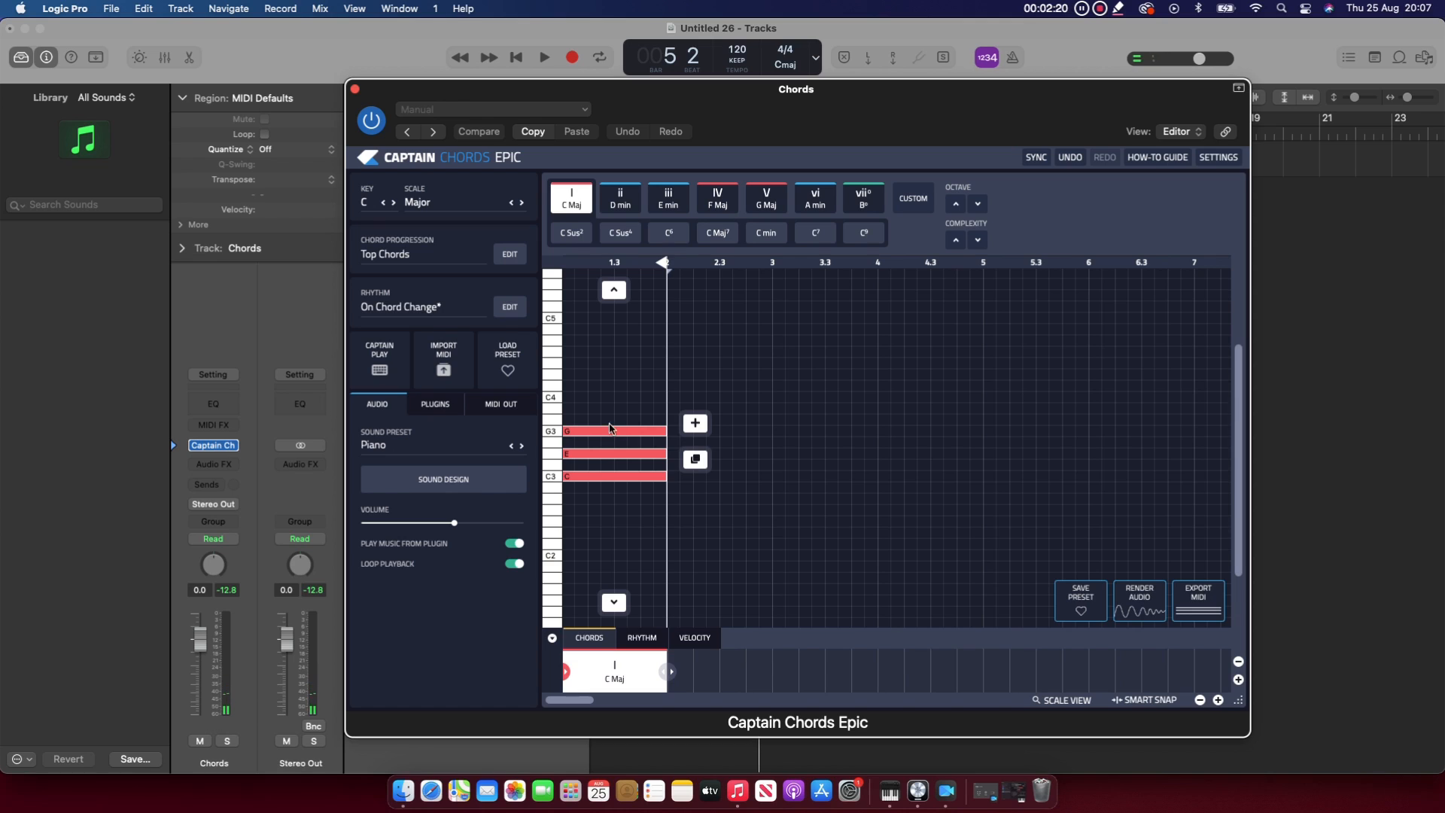
{"action": "left_click_drag", "start_coordinate": [610, 413], "coordinate": [590, 530]}
{"action": "left_click", "coordinate": [630, 517]}
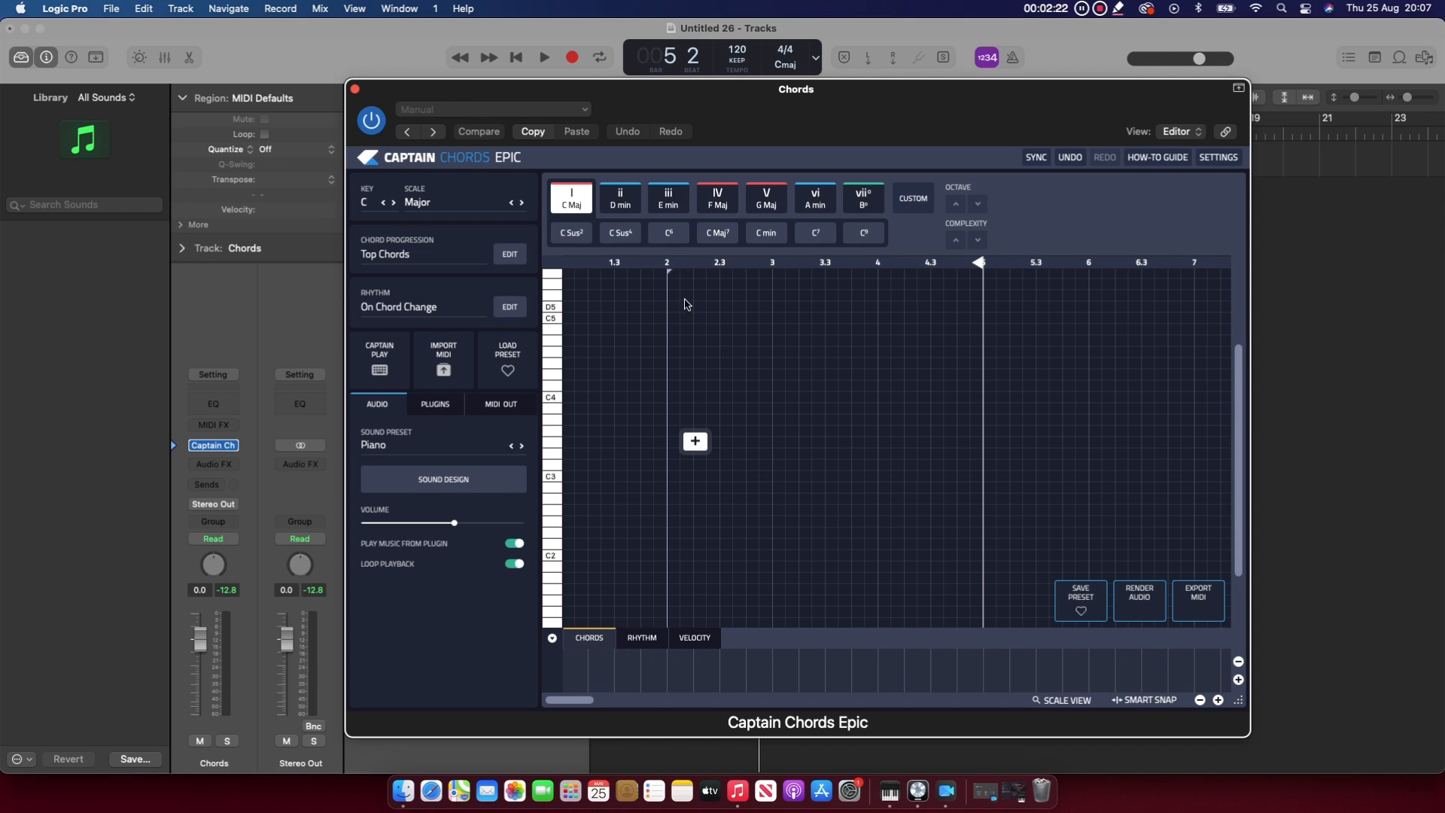
Browse the chord progression banks and load Best Trap Chords from the Trap + Hip Hop bank
{"action": "left_click", "coordinate": [413, 256]}
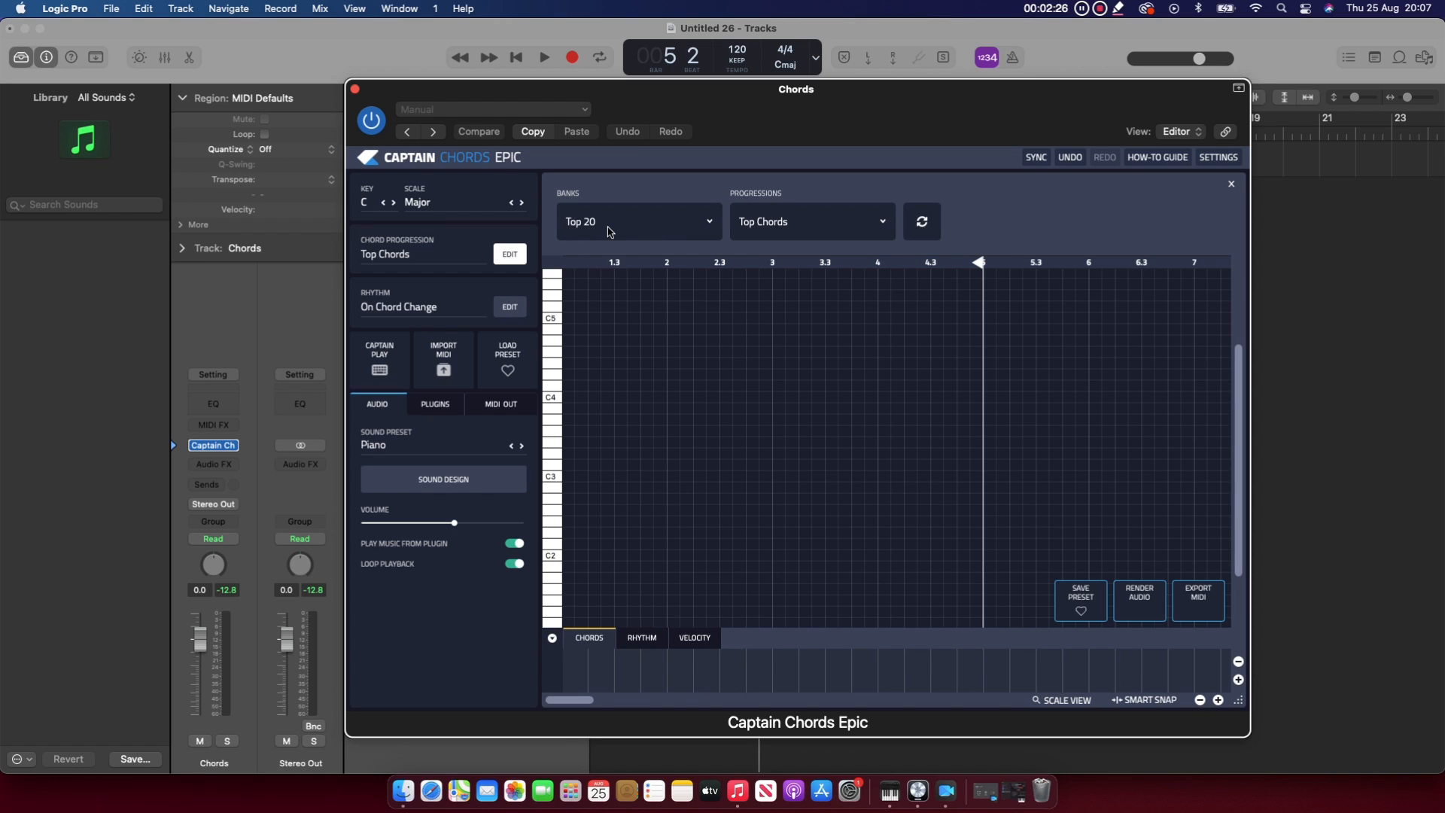
{"action": "left_click", "coordinate": [610, 232]}
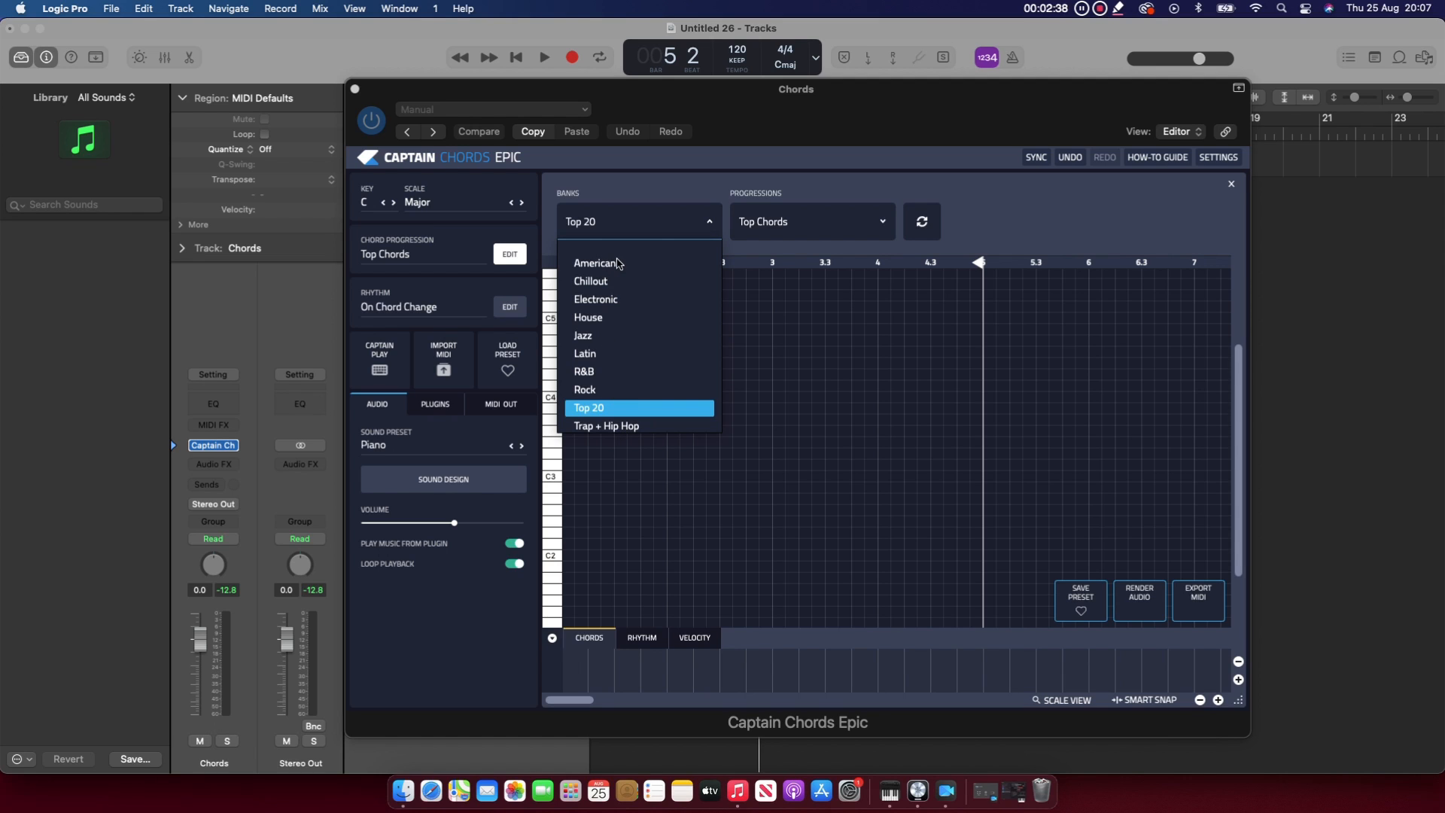
{"action": "left_click", "coordinate": [828, 226]}
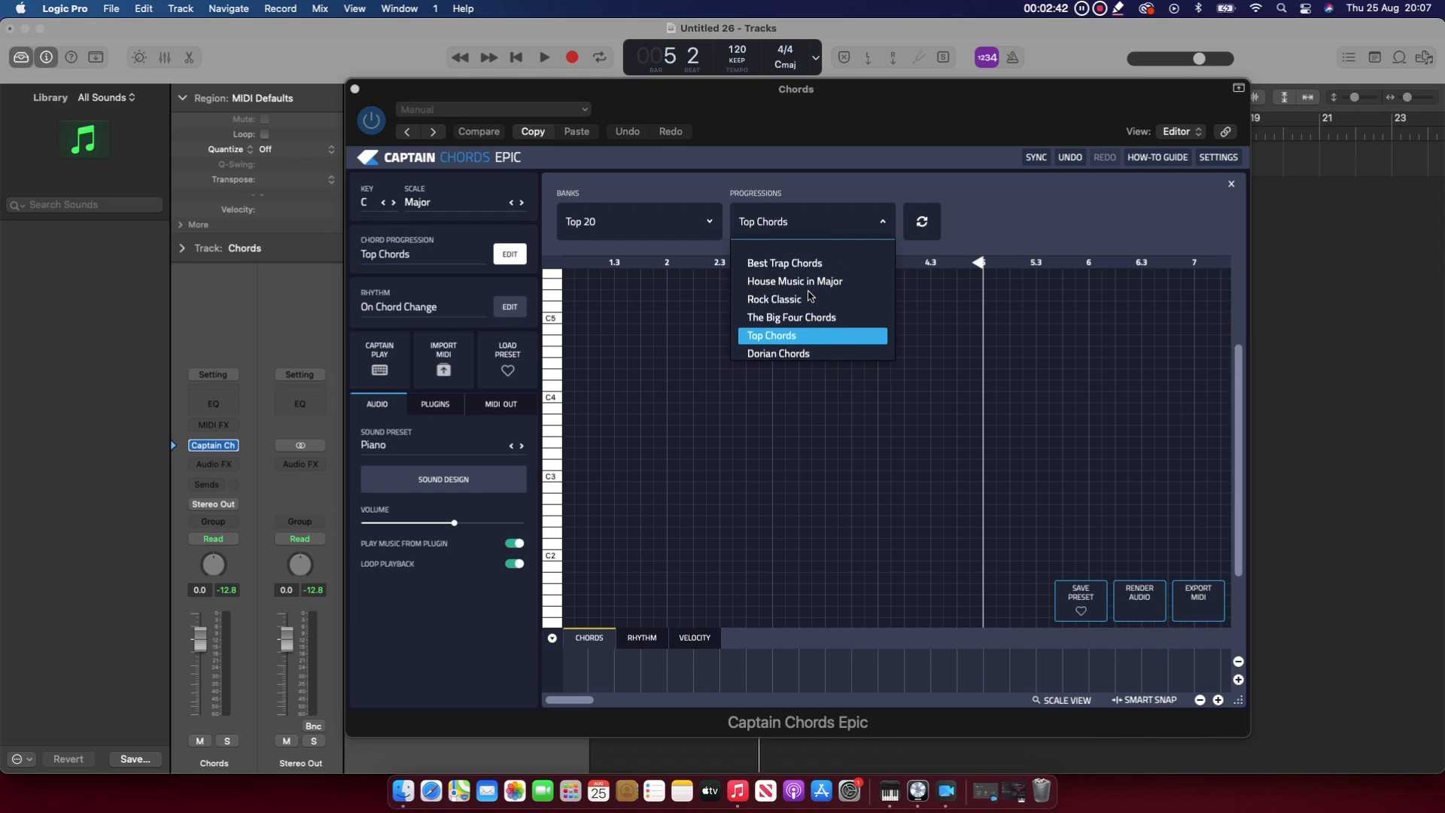
{"action": "scroll", "coordinate": [809, 295], "scroll_direction": "down", "scroll_amount": 1}
{"action": "left_click", "coordinate": [632, 230]}
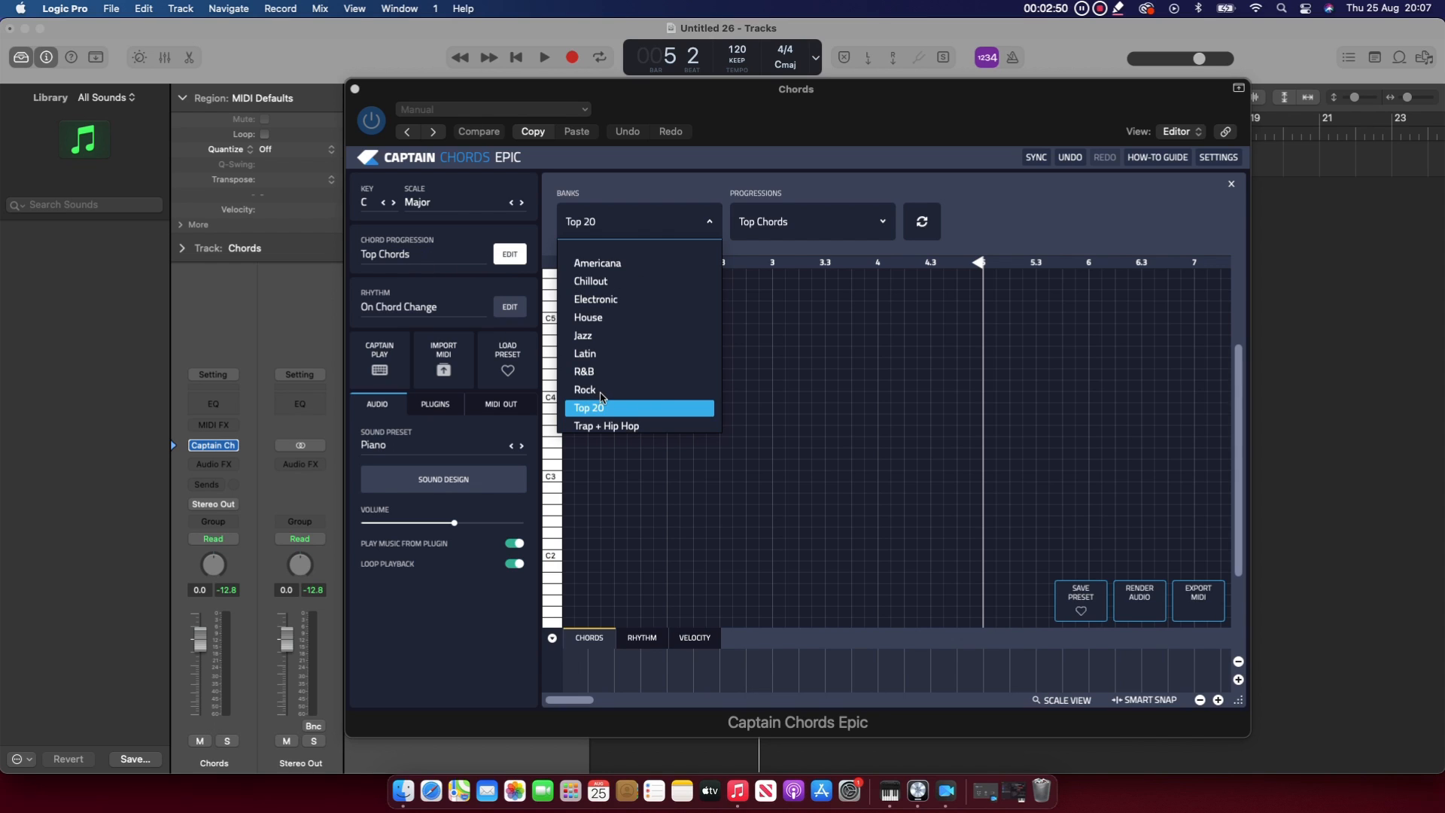
{"action": "left_click", "coordinate": [592, 427]}
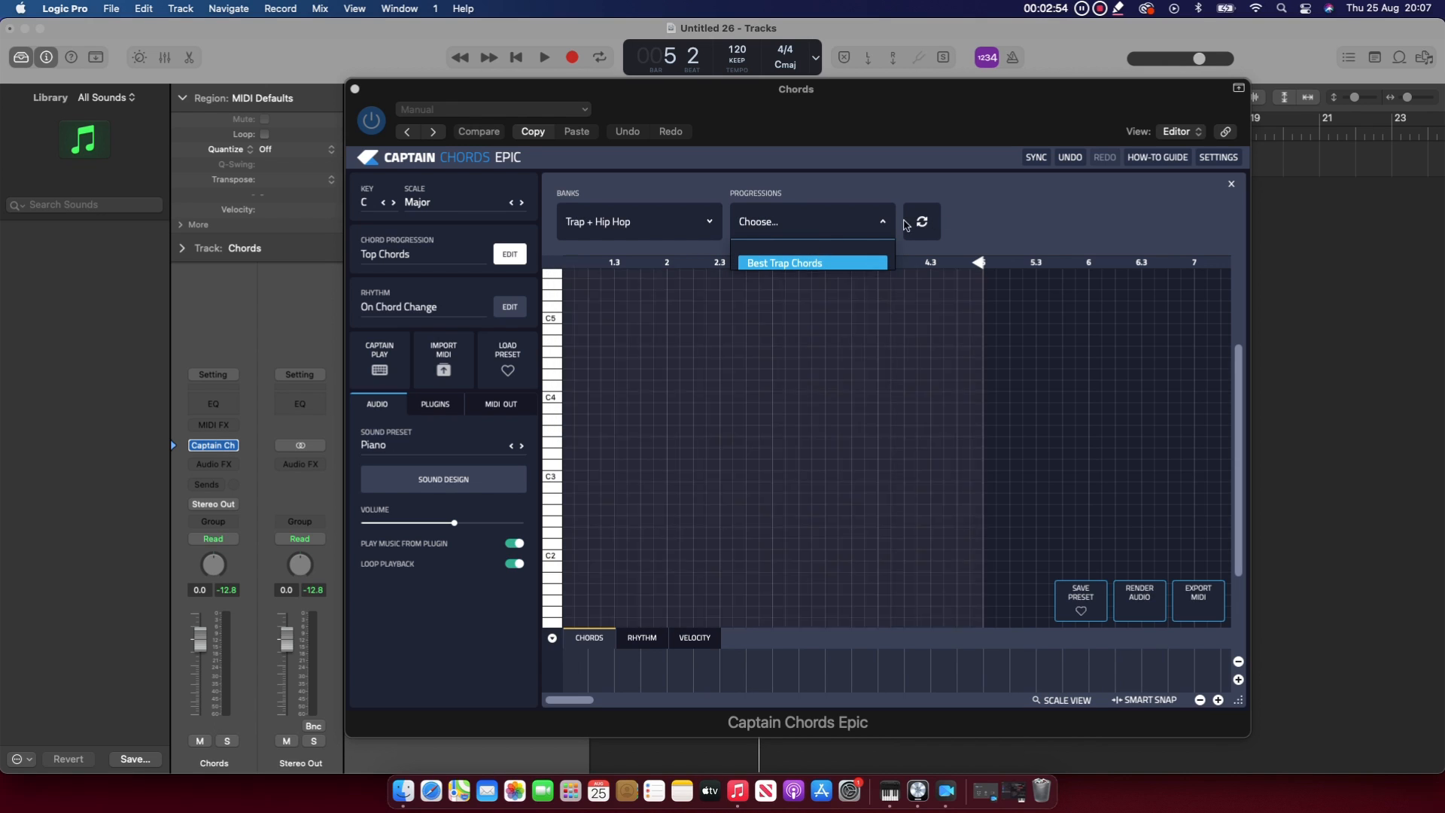
{"action": "left_click", "coordinate": [823, 227]}
{"action": "left_click", "coordinate": [864, 225]}
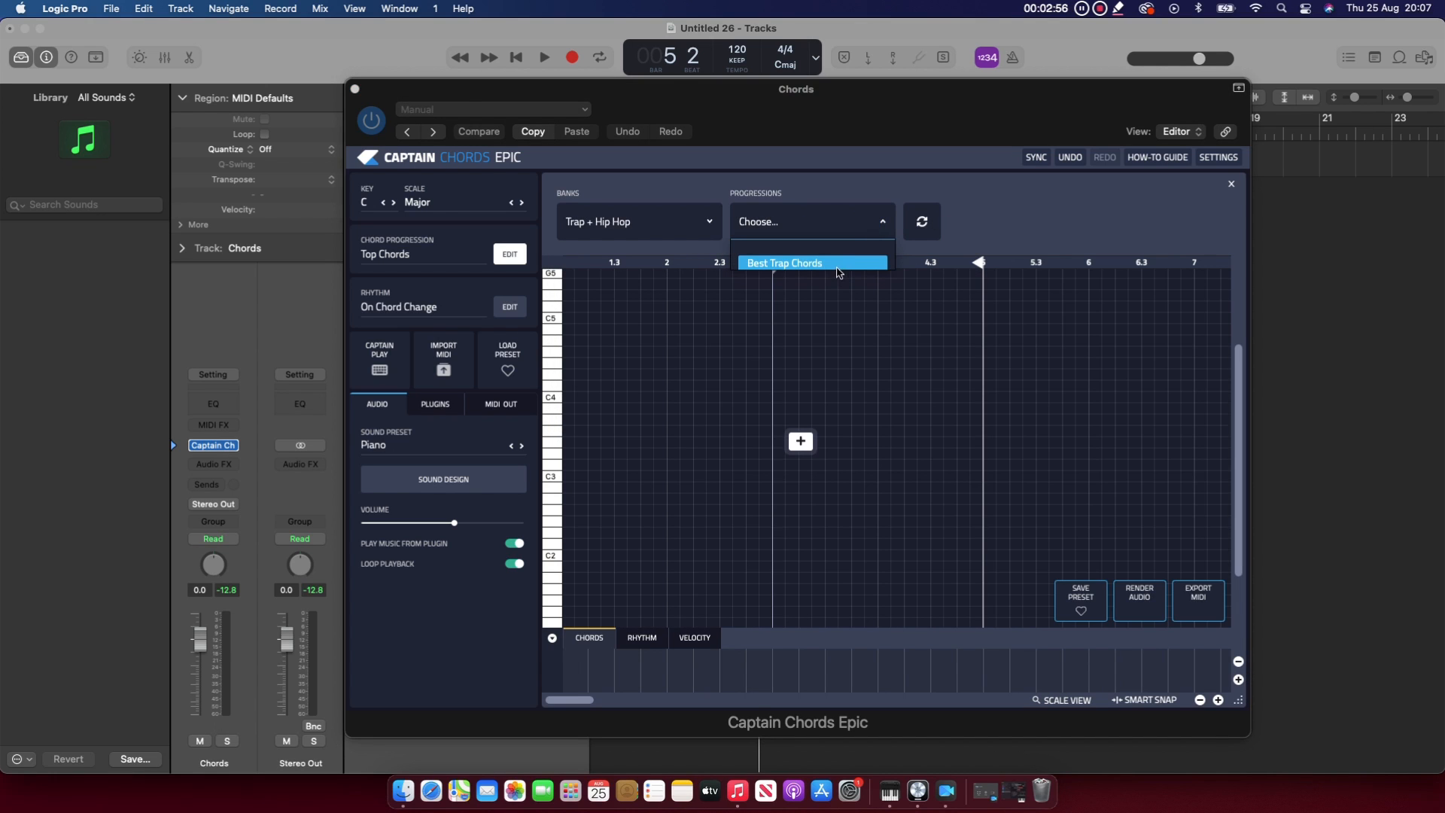
{"action": "left_click", "coordinate": [823, 263]}
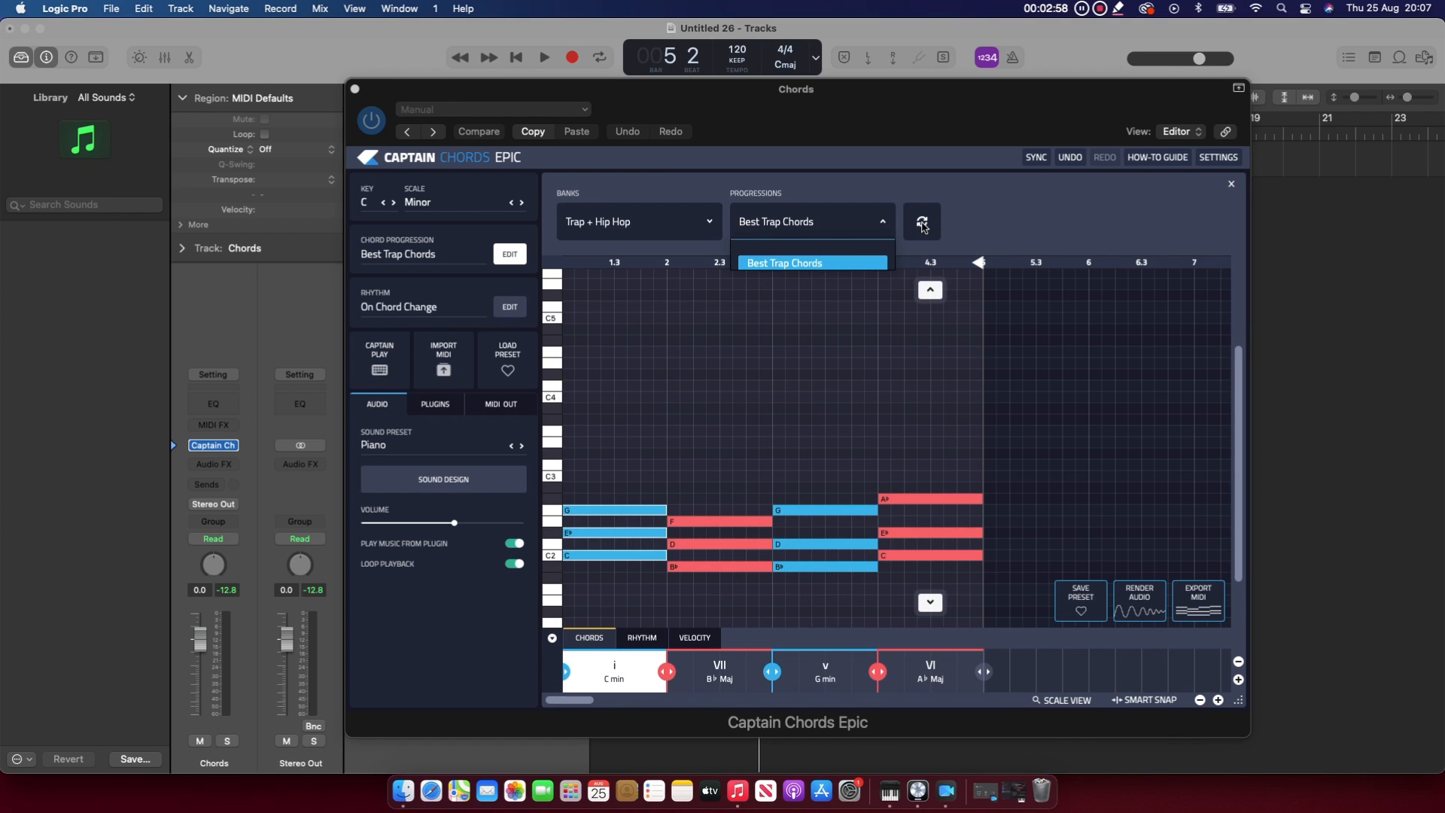
{"action": "scroll", "coordinate": [827, 326], "scroll_direction": "down", "scroll_amount": 2}
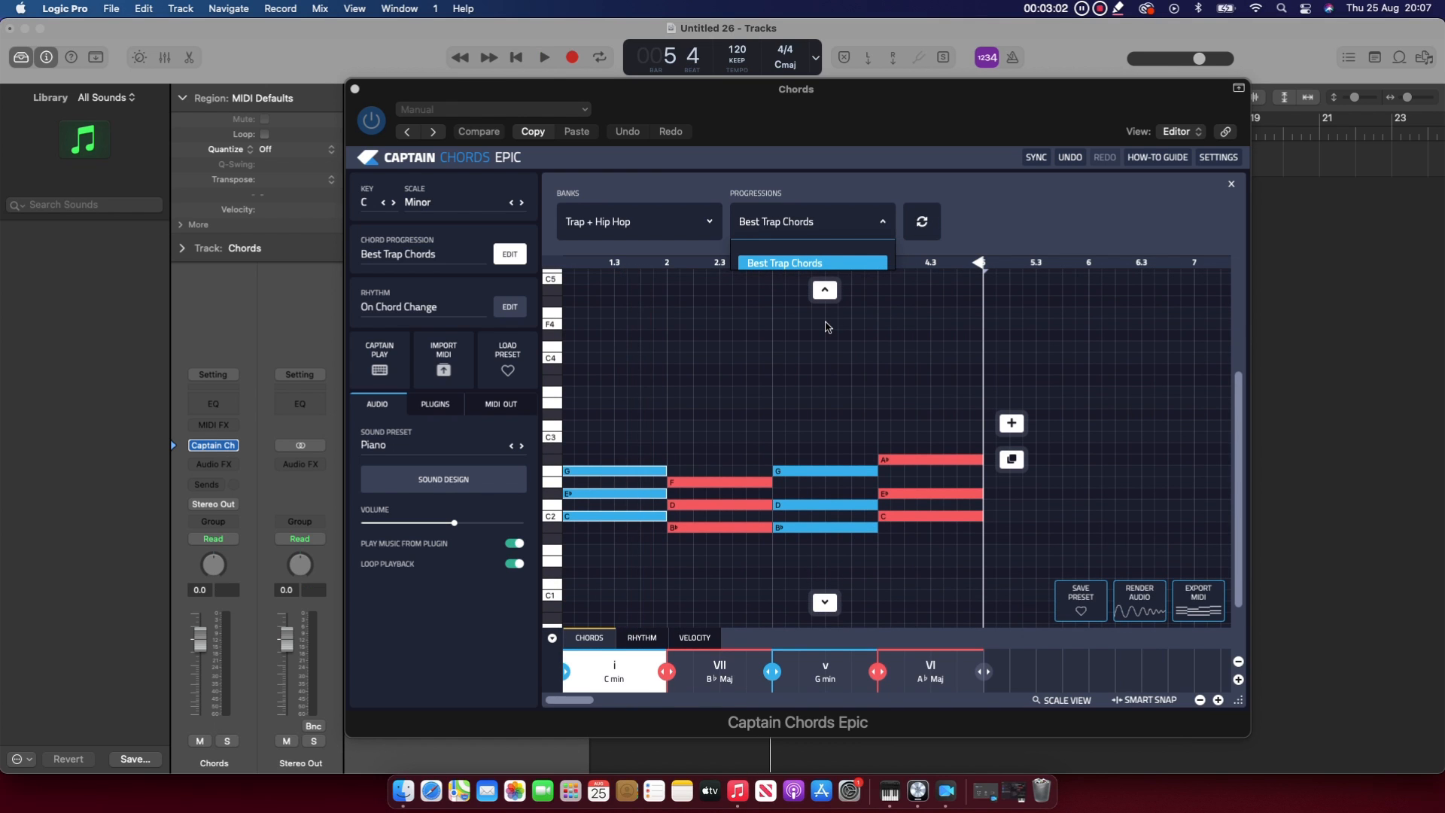
Set a cycle range from bar 1 to bar 9 and synchronize the chord progression from bar 1 of the project
{"action": "left_click_drag", "start_coordinate": [797, 114], "coordinate": [752, 183]}
{"action": "left_click", "coordinate": [992, 229]}
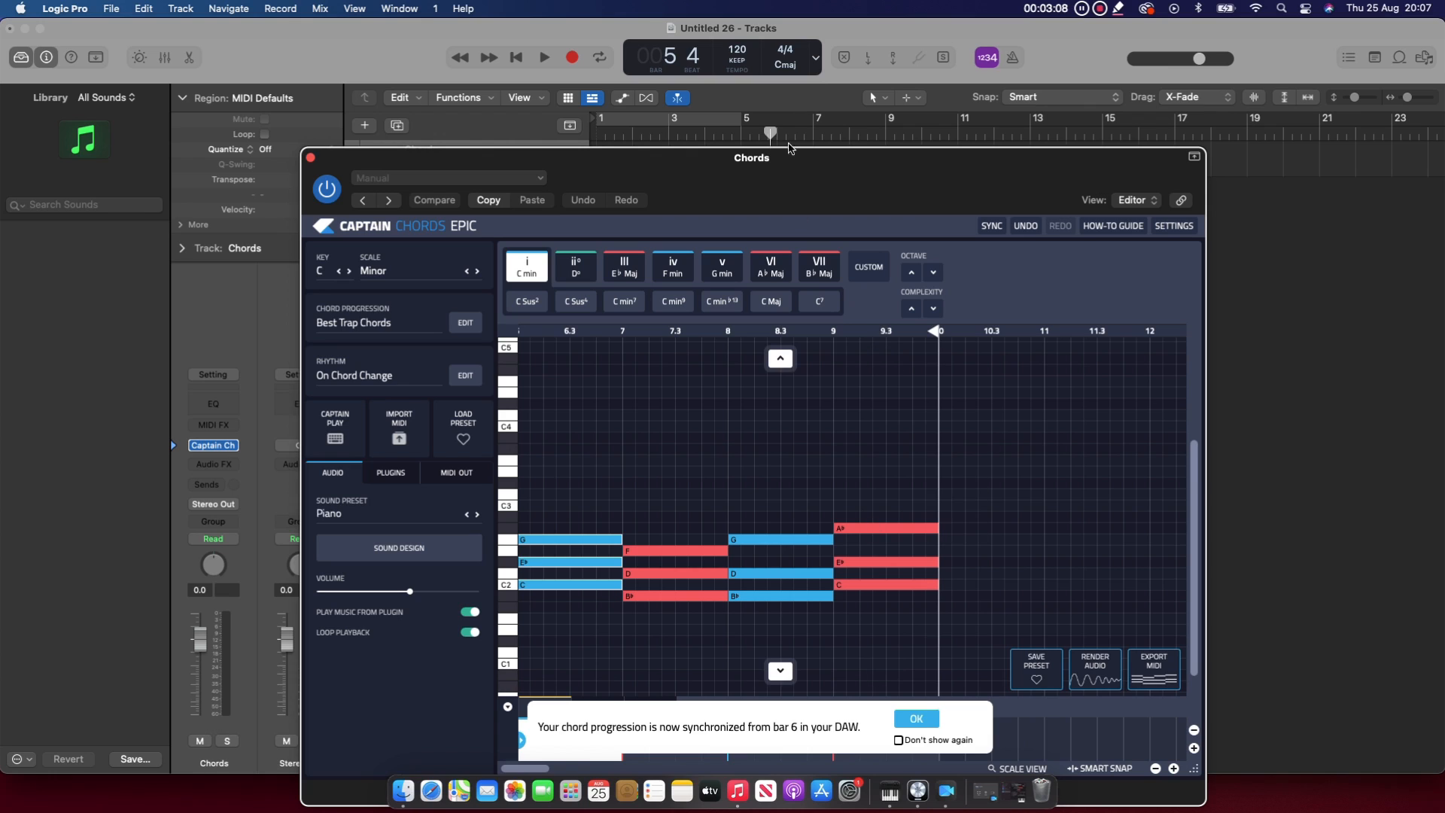
{"action": "left_click_drag", "start_coordinate": [770, 135], "coordinate": [884, 152]}
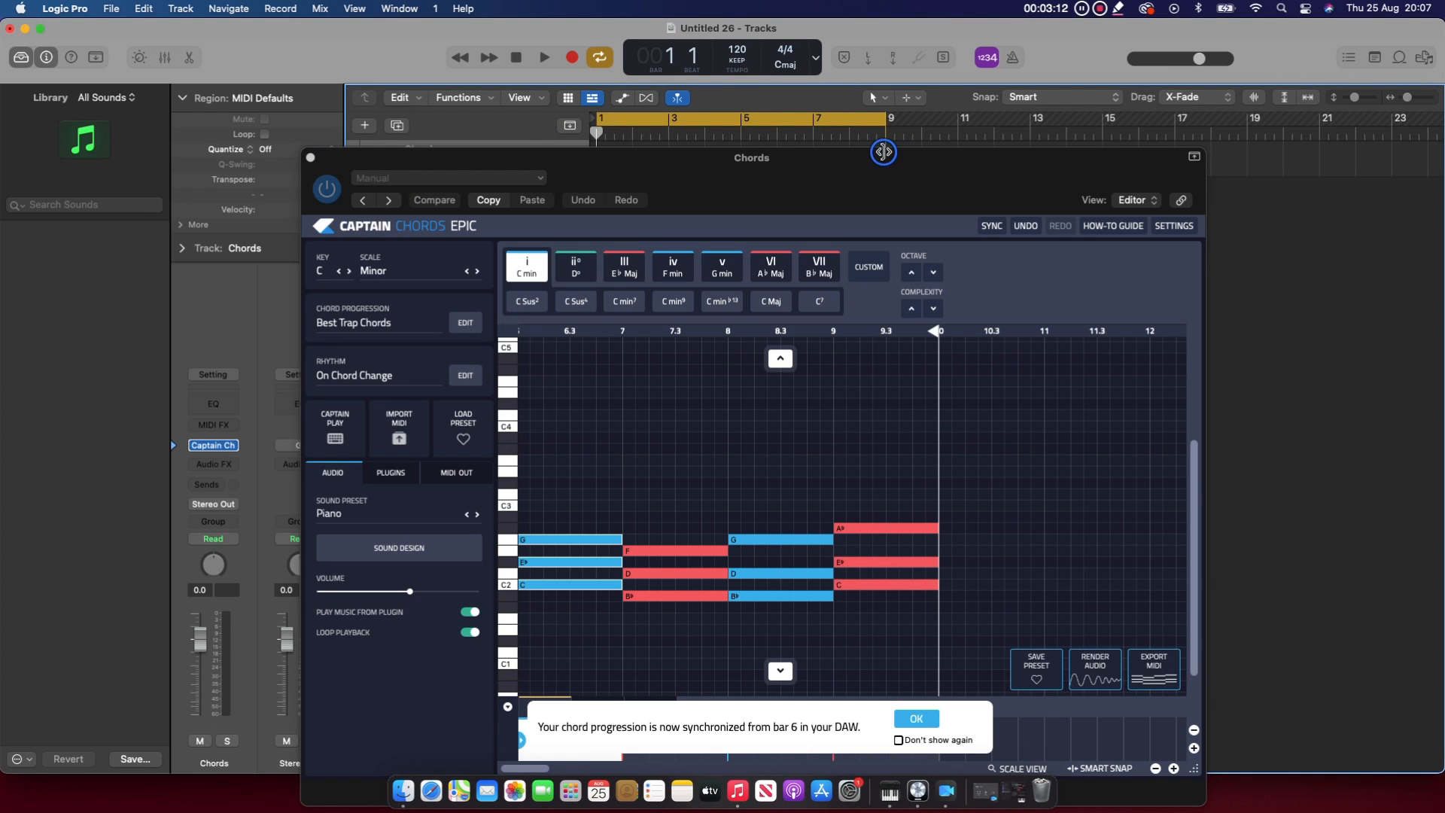
{"action": "left_click", "coordinate": [988, 227]}
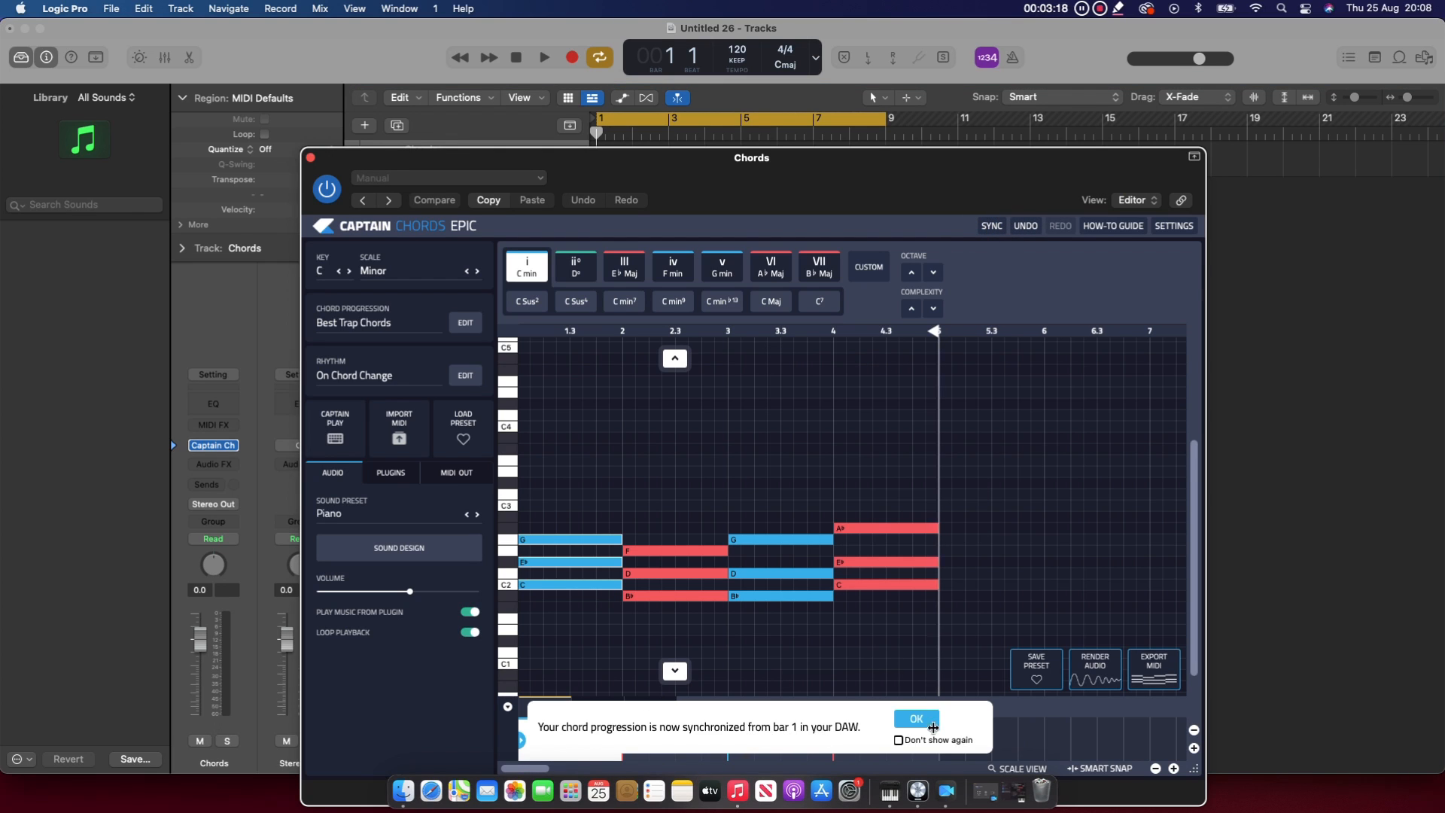
{"action": "left_click", "coordinate": [922, 723]}
Play back the progression, and try the G min chord one inversion down before raising it back up
{"action": "key", "text": "space"}
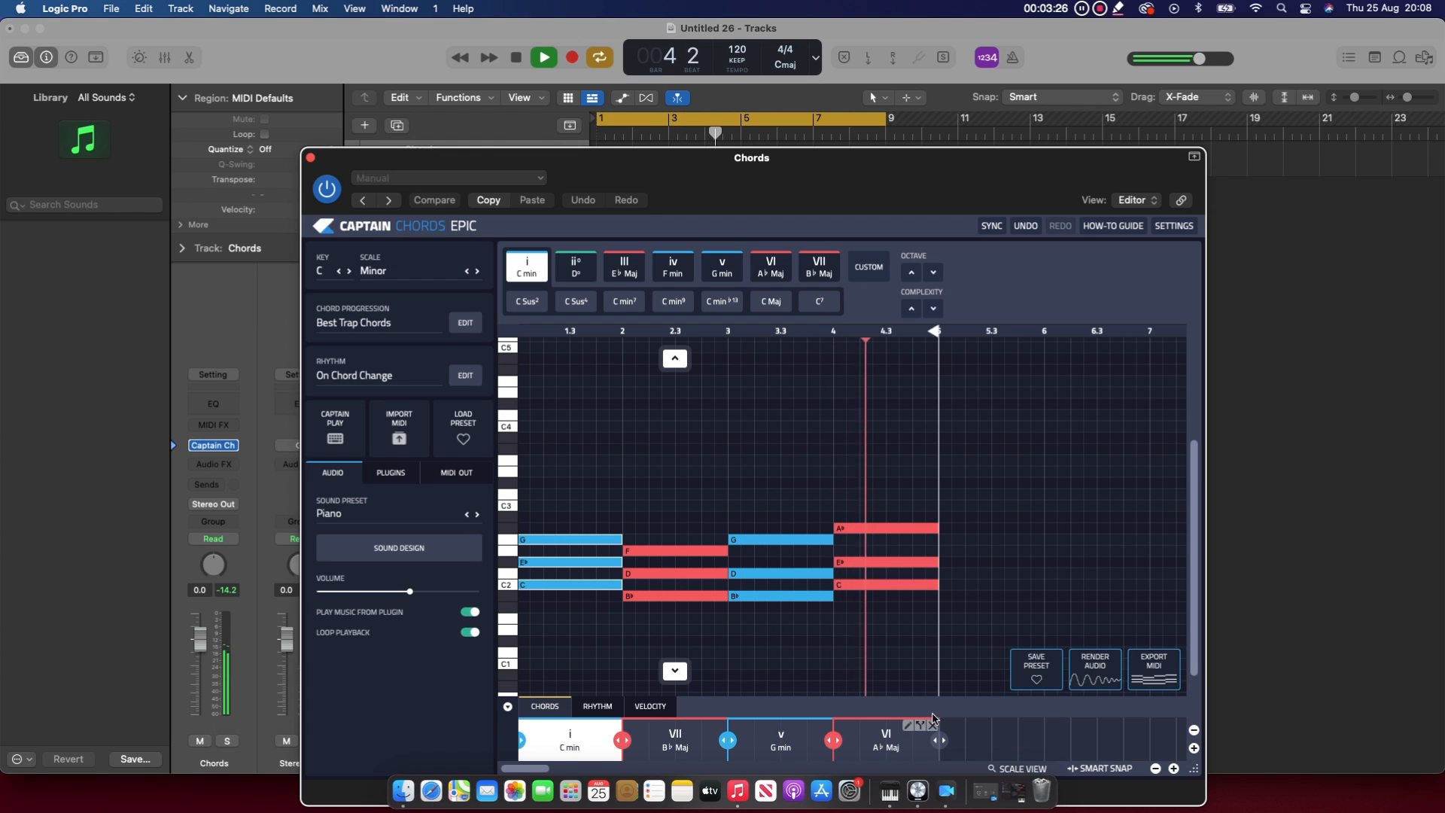
{"action": "key", "text": "space"}
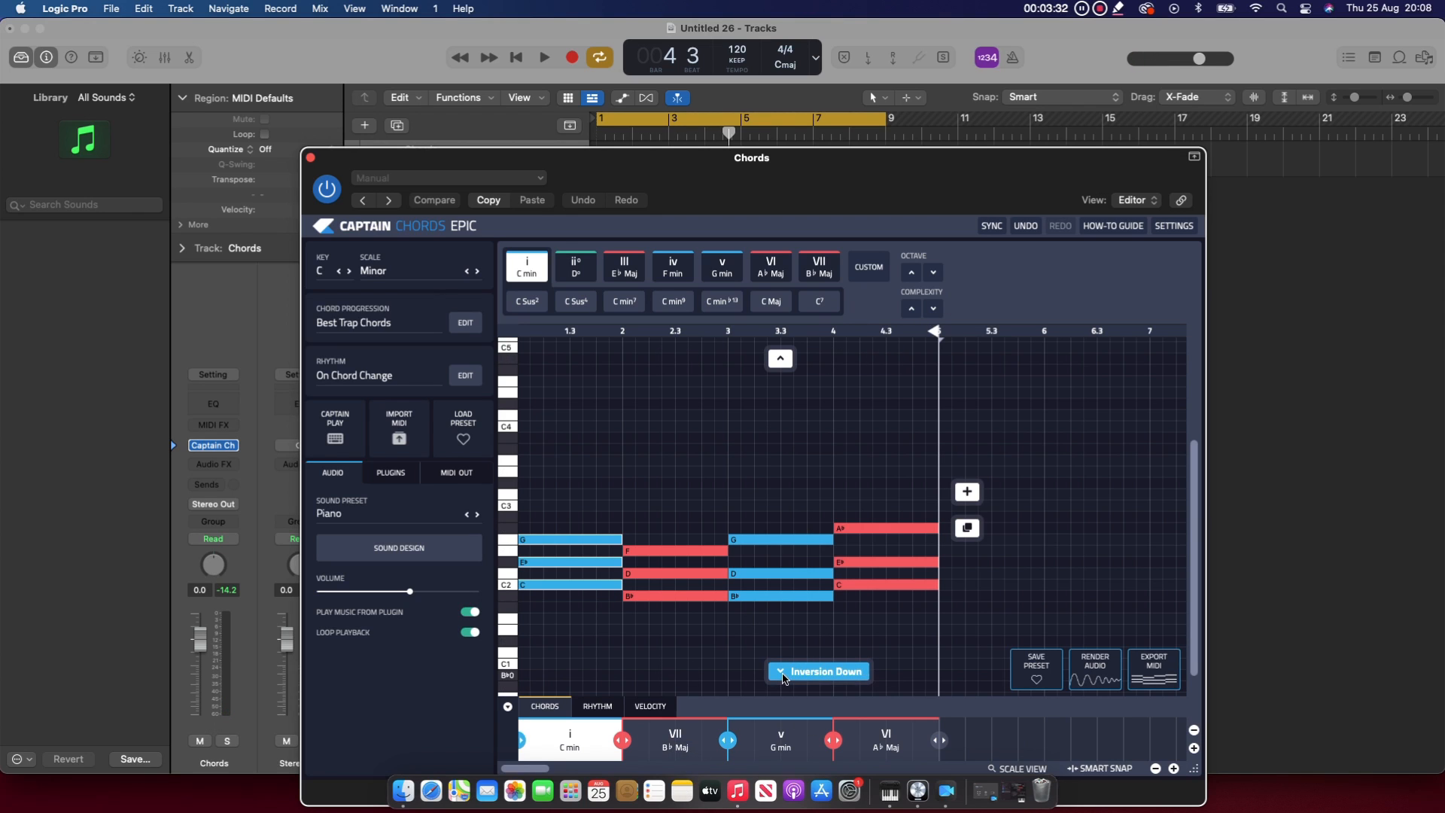
{"action": "left_click", "coordinate": [783, 672]}
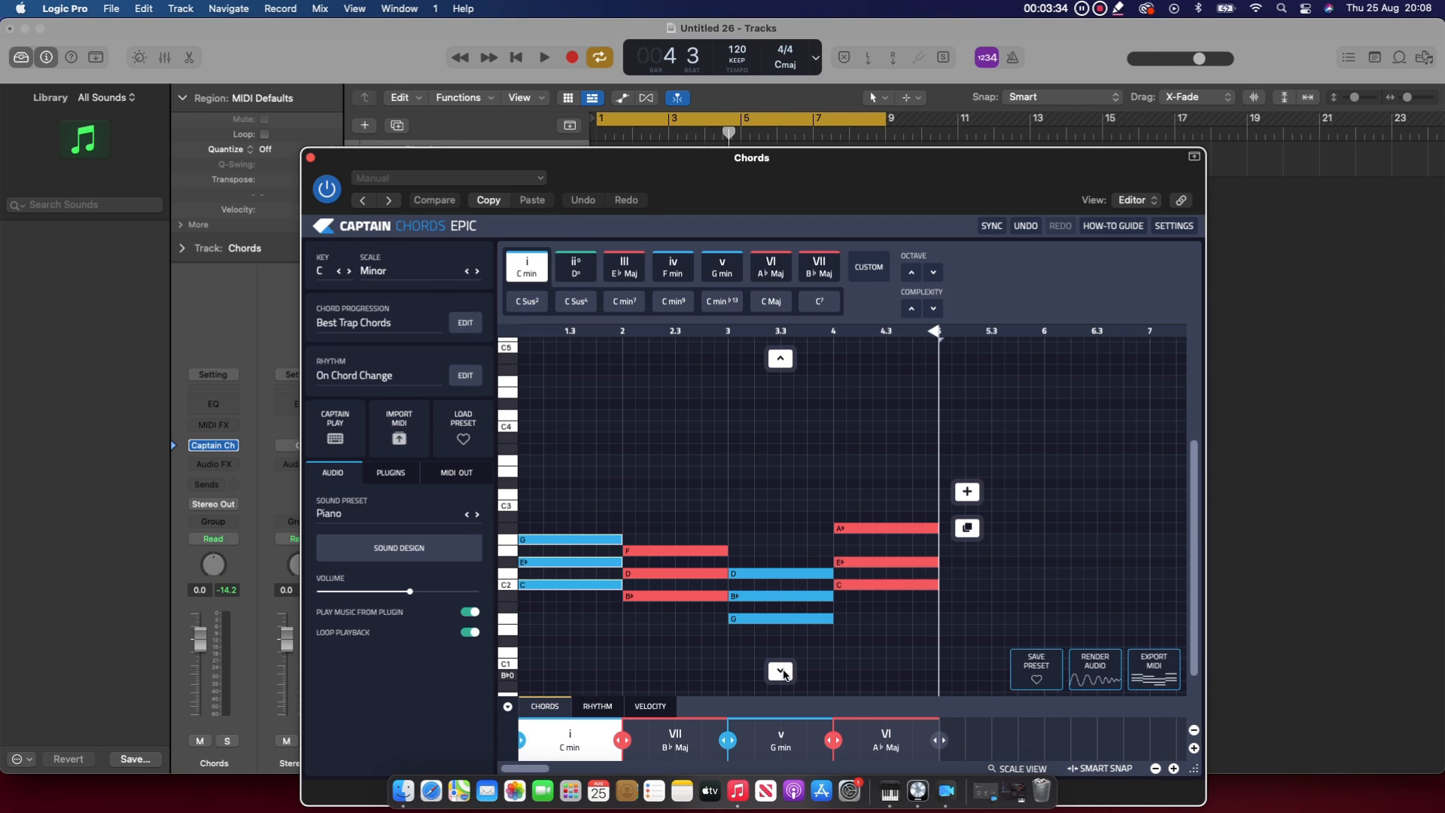
{"action": "left_click", "coordinate": [780, 359]}
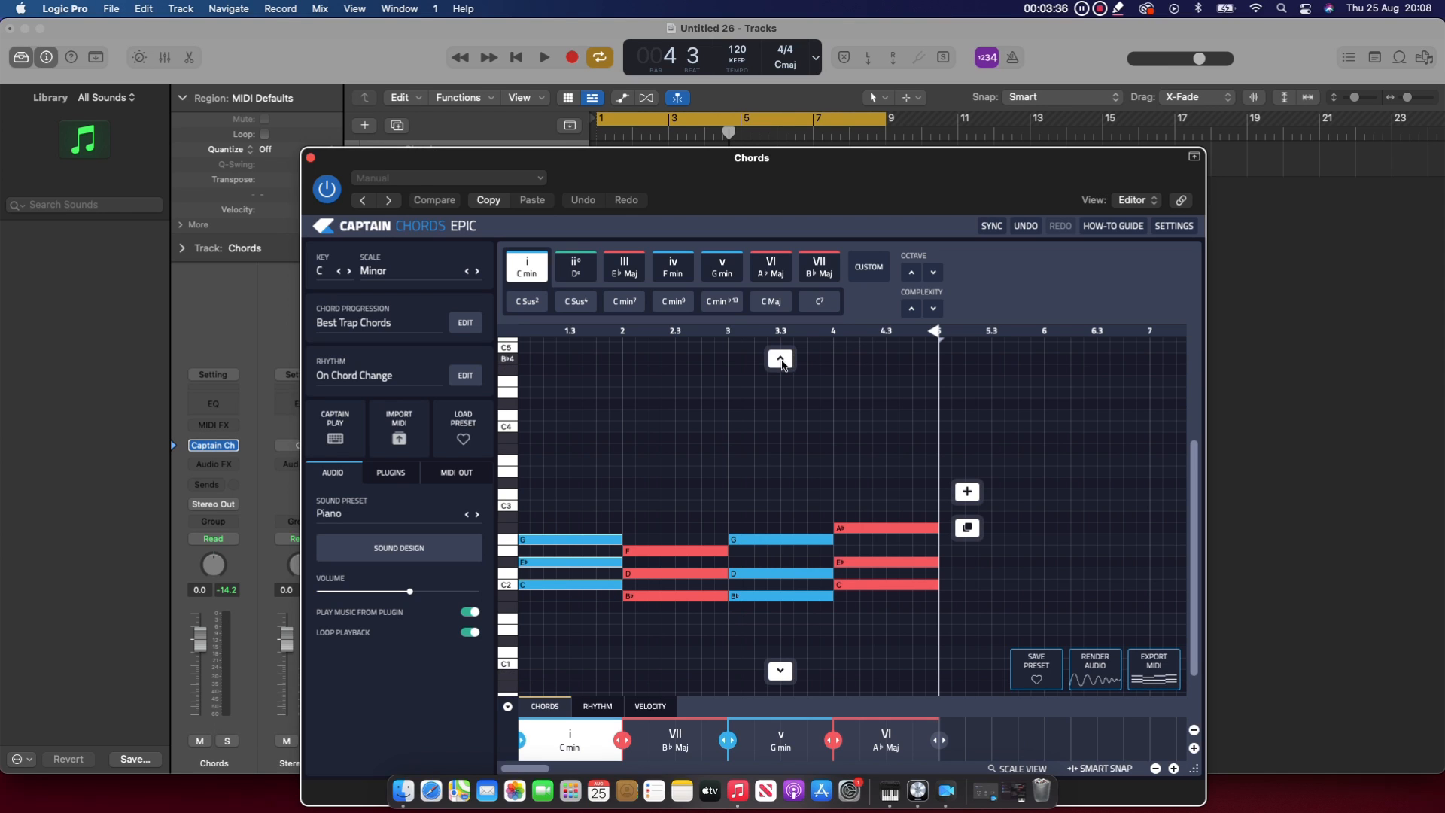
{"action": "mouse_move", "coordinate": [929, 354]}
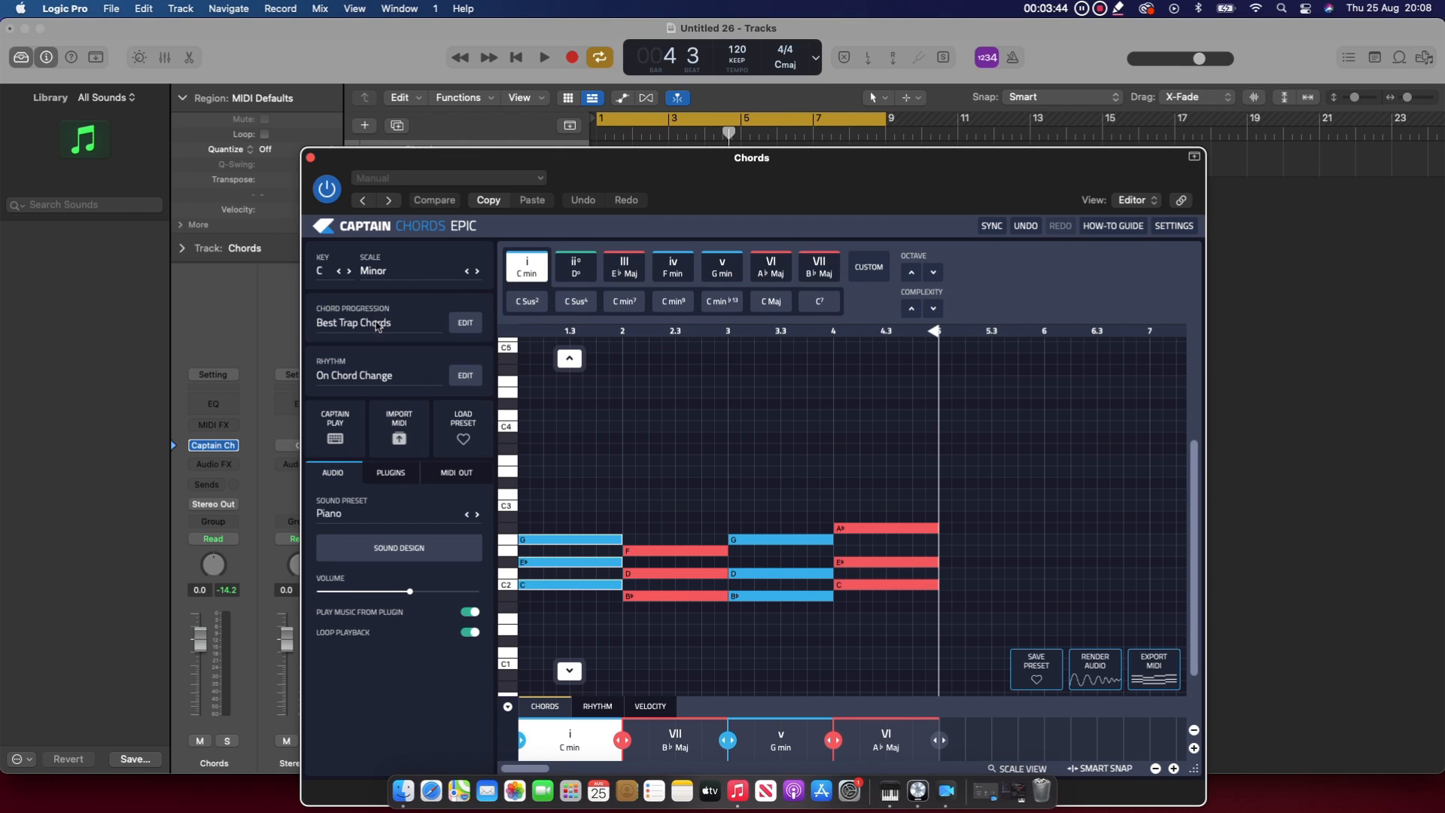
Shuffle the Best Trap Chords progression twice, playing back the generated variations
{"action": "left_click", "coordinate": [377, 323]}
{"action": "left_click", "coordinate": [877, 292]}
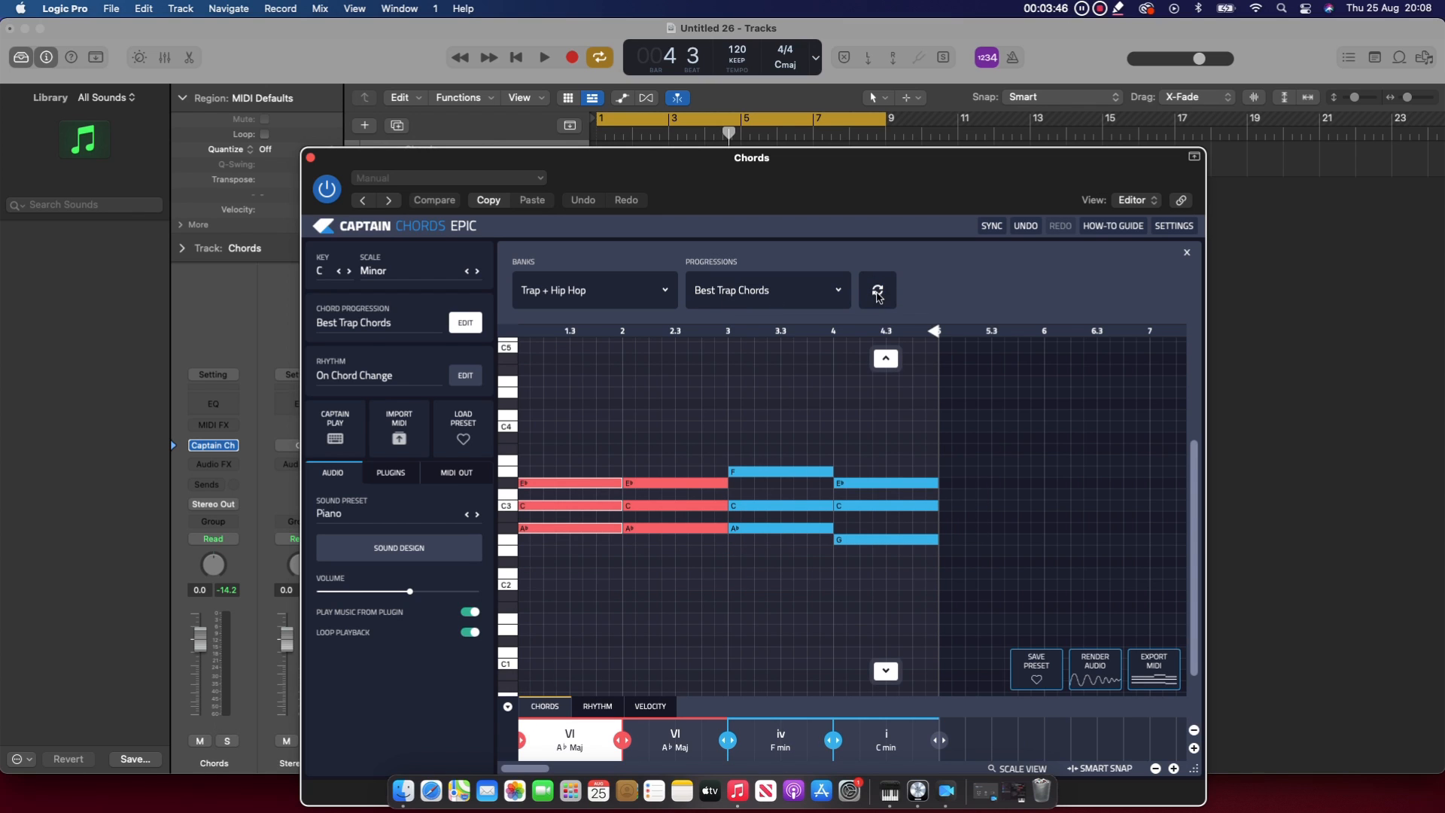
{"action": "key", "text": "space"}
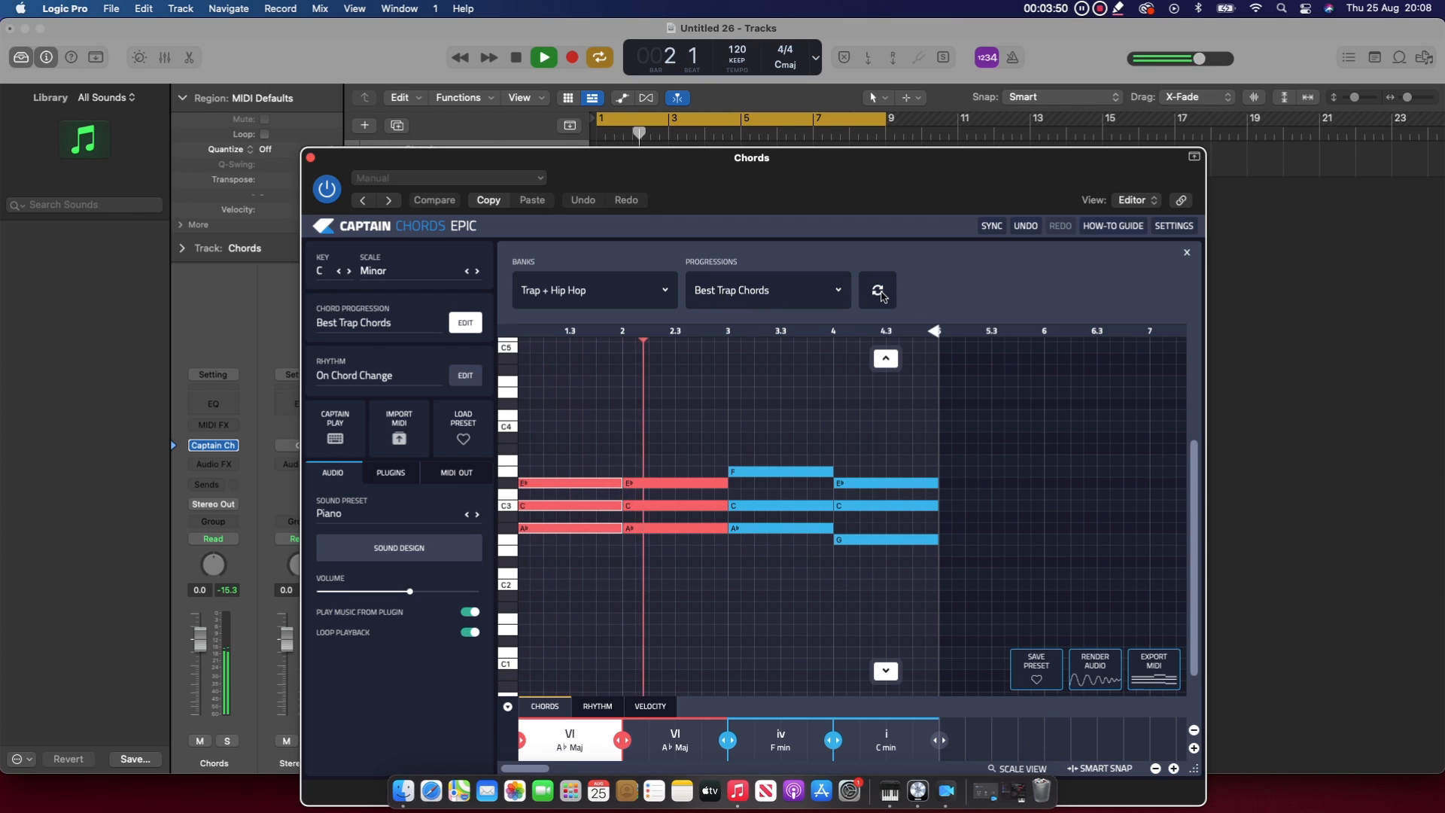
{"action": "left_click", "coordinate": [880, 294]}
{"action": "key", "text": "space"}
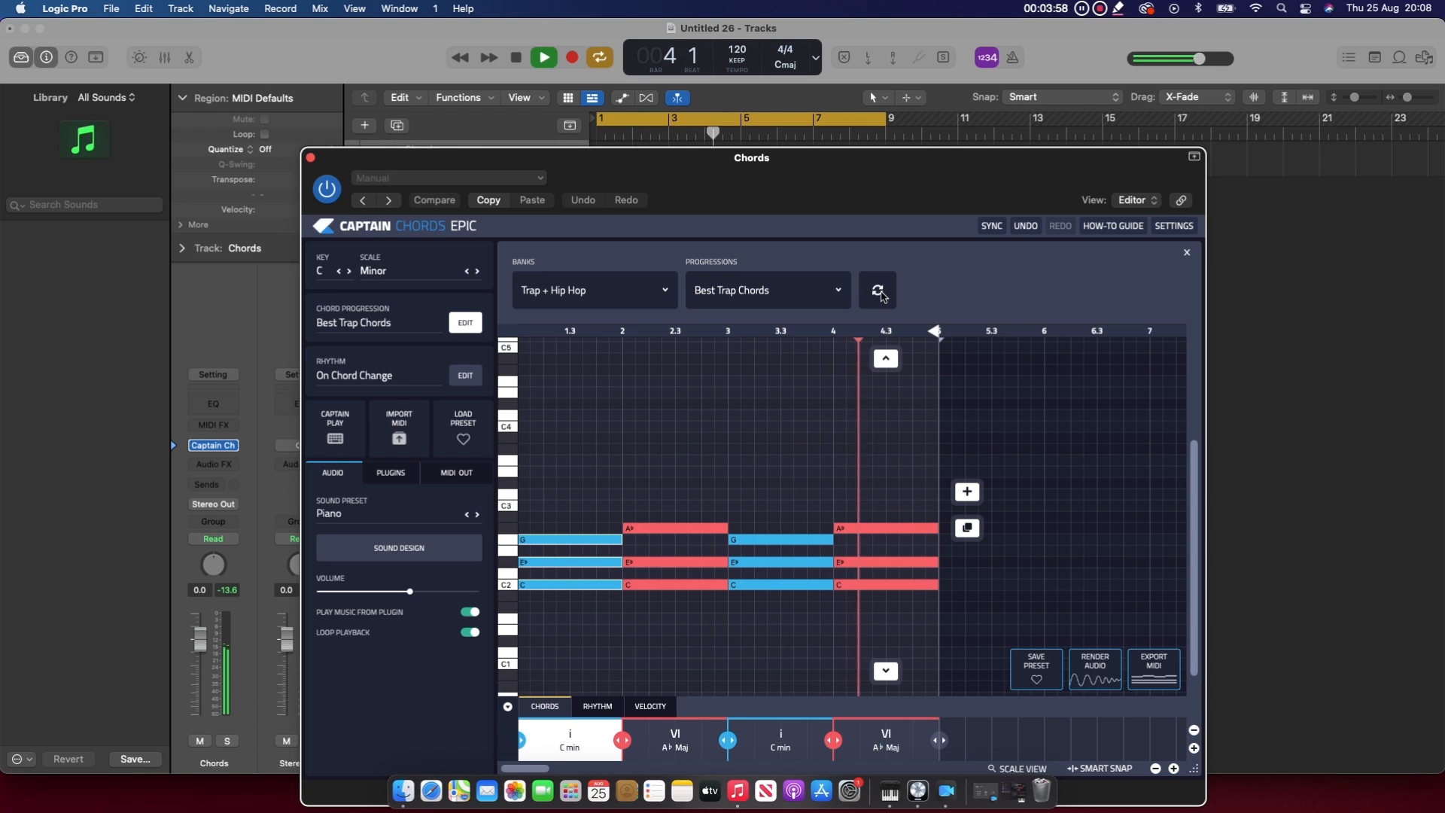
{"action": "key", "text": "space"}
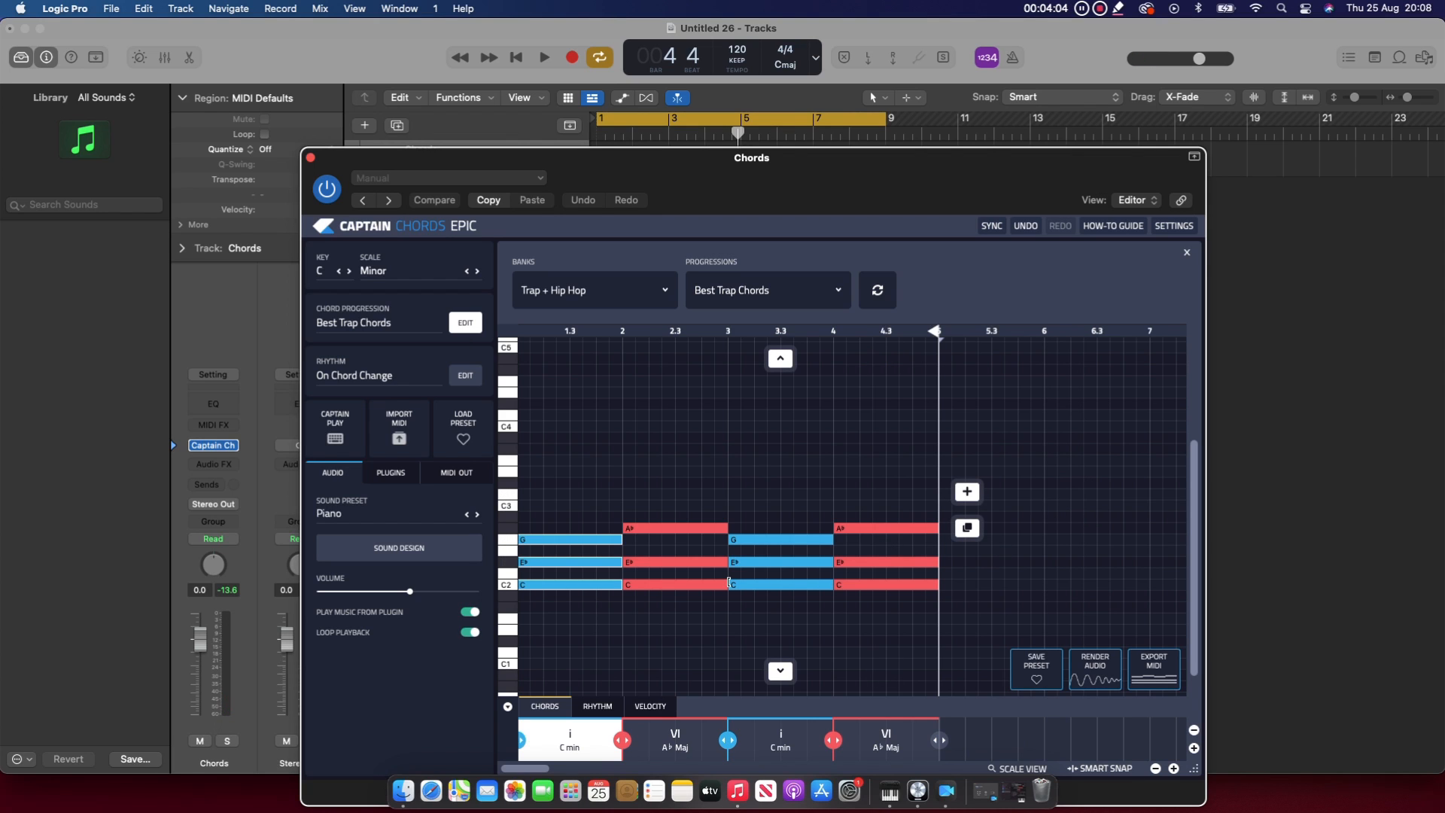
Audition the Pad Generator and On the Corner sound presets, and apply Modern Island to the chords
{"action": "left_click", "coordinate": [392, 516]}
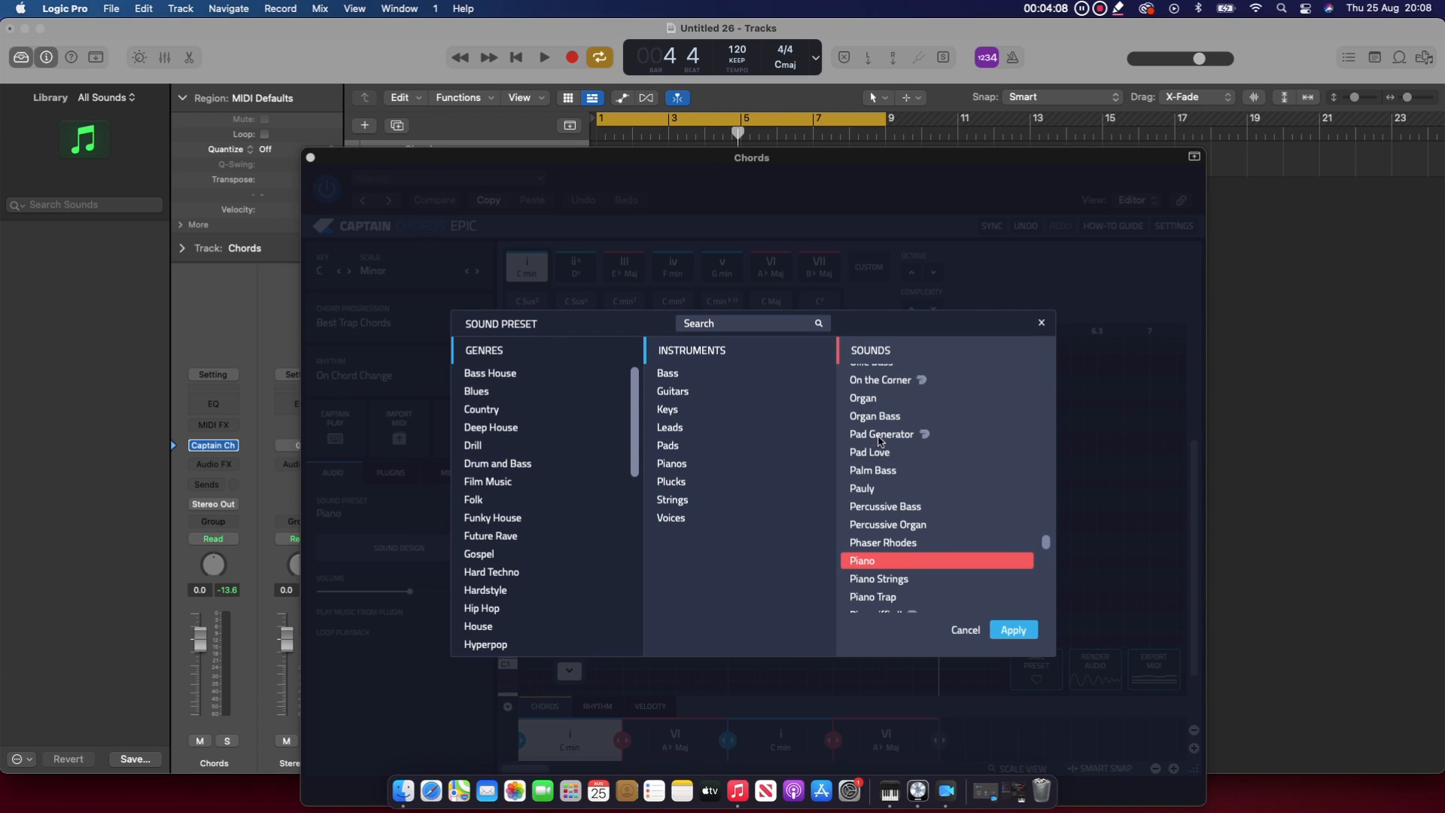
{"action": "left_click", "coordinate": [879, 437]}
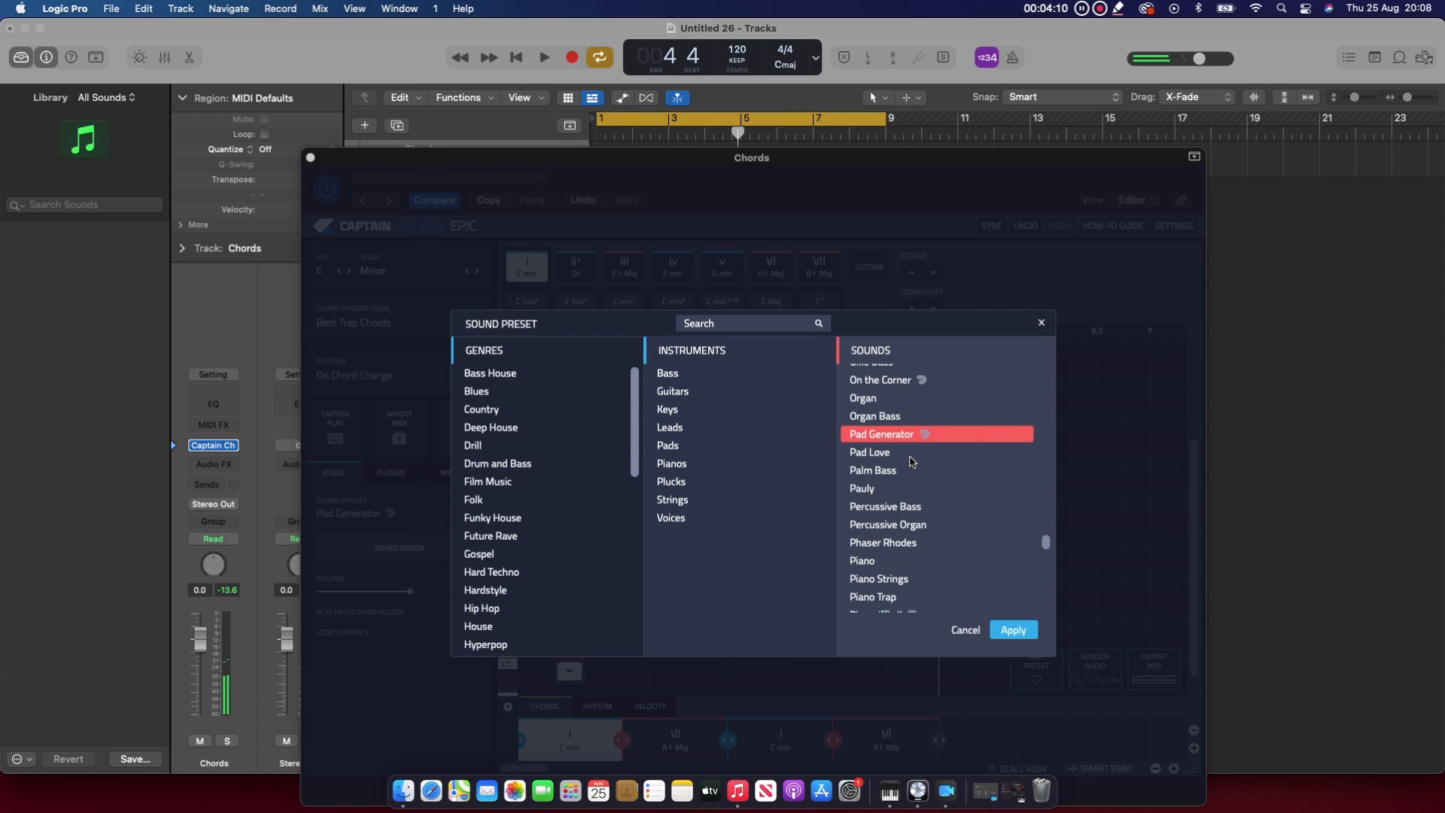
{"action": "left_click", "coordinate": [901, 382]}
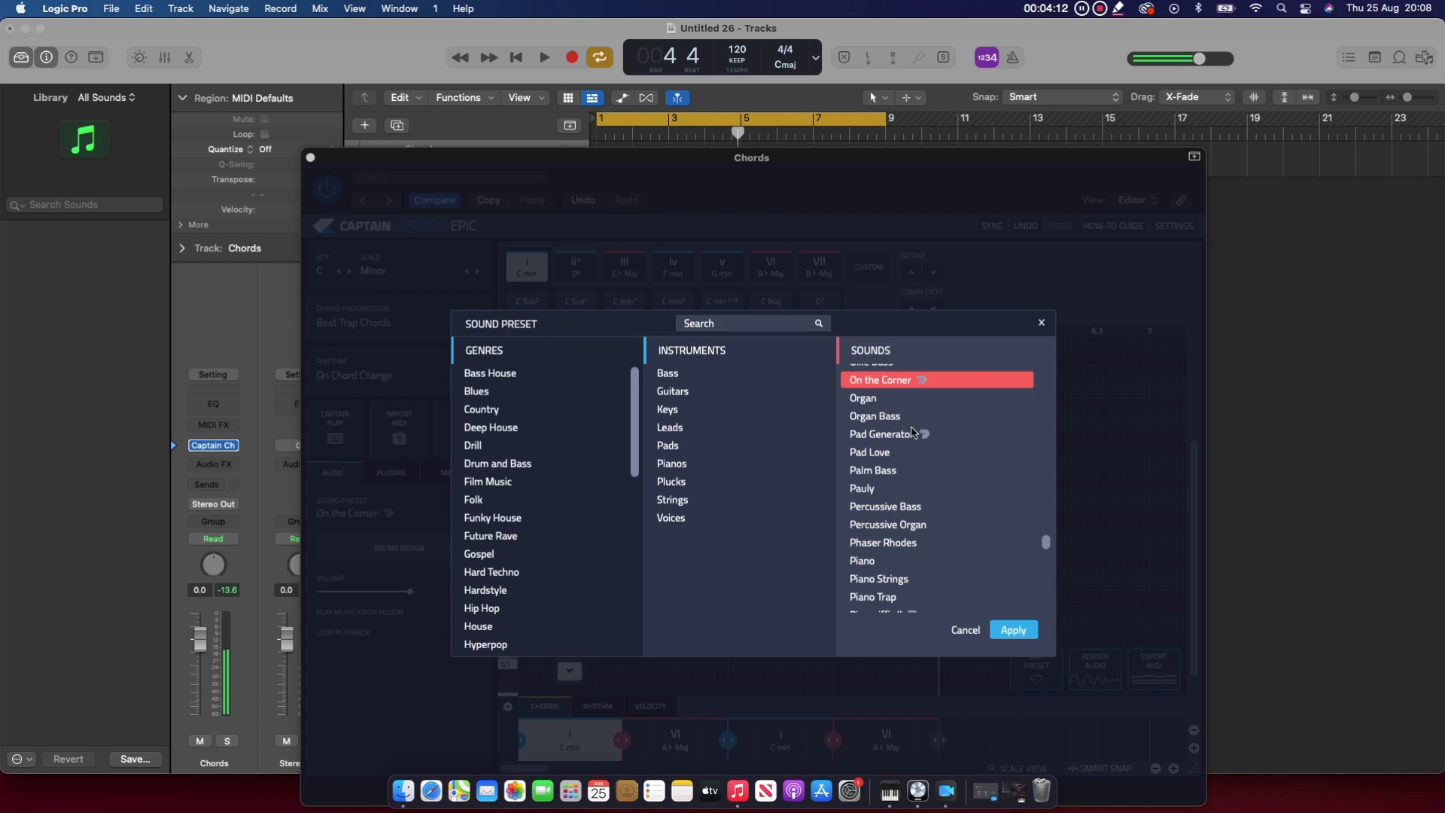
{"action": "scroll", "coordinate": [911, 431], "scroll_direction": "up", "scroll_amount": 8}
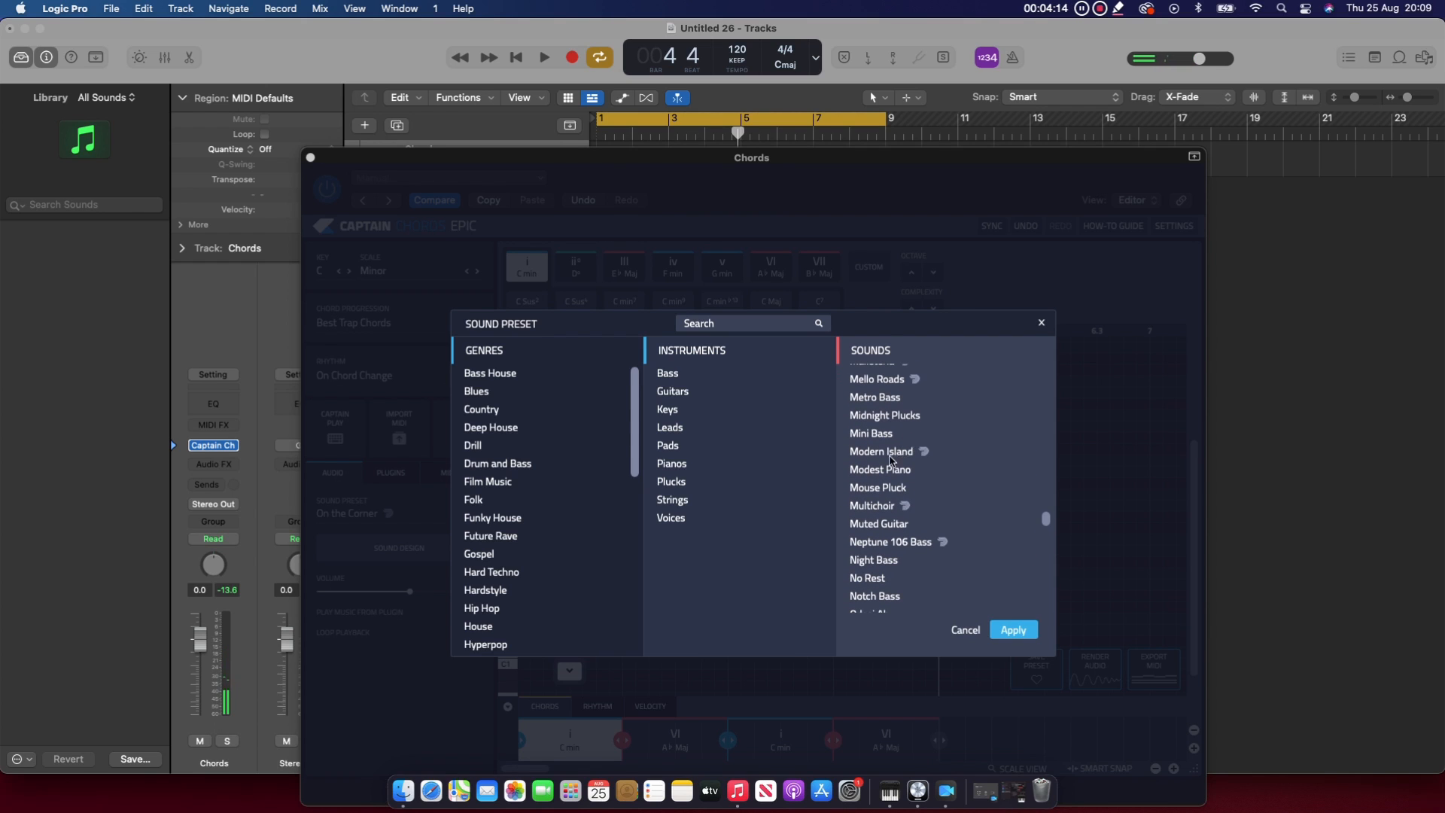
{"action": "left_click", "coordinate": [890, 455]}
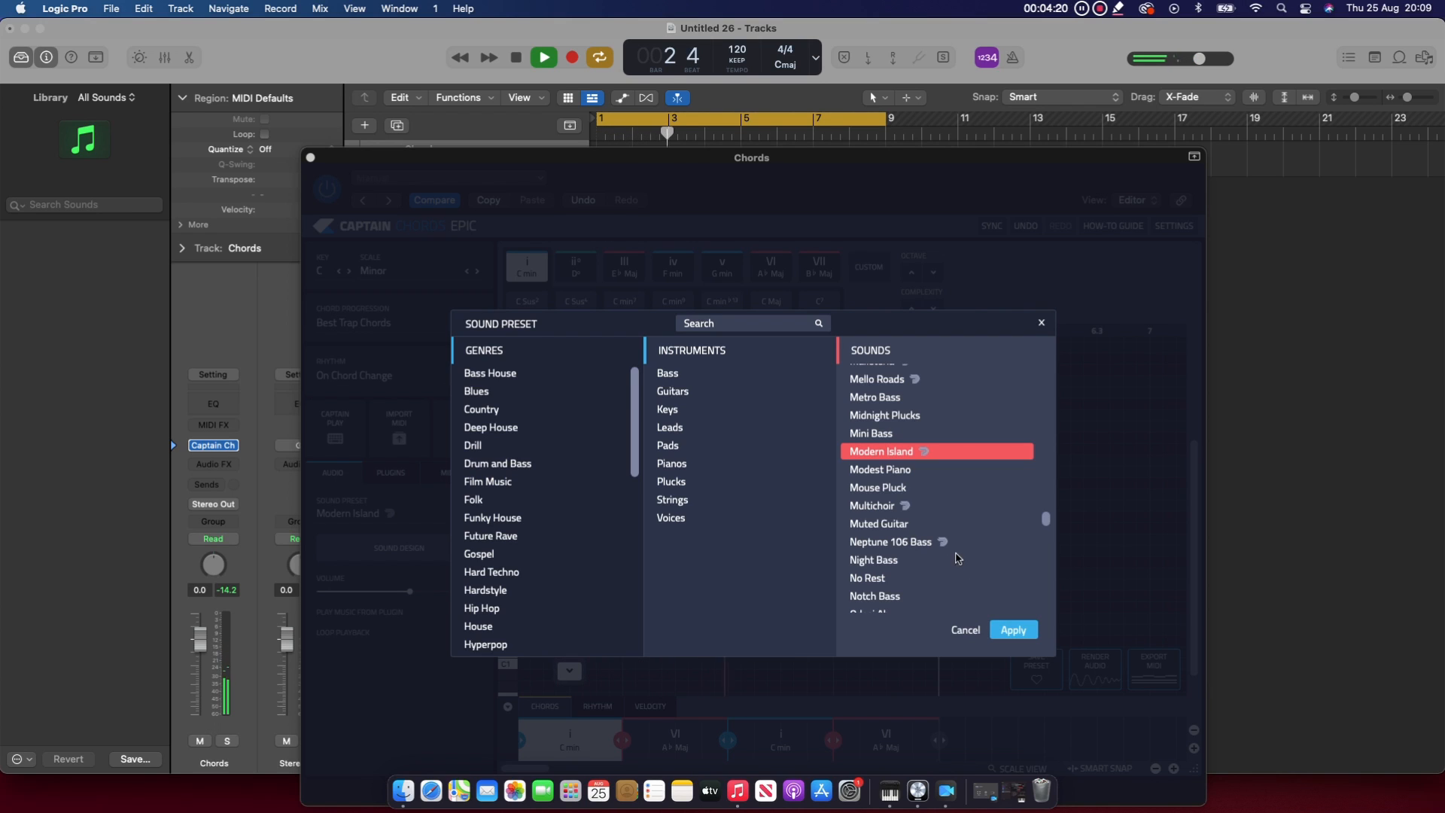
{"action": "left_click", "coordinate": [1012, 632]}
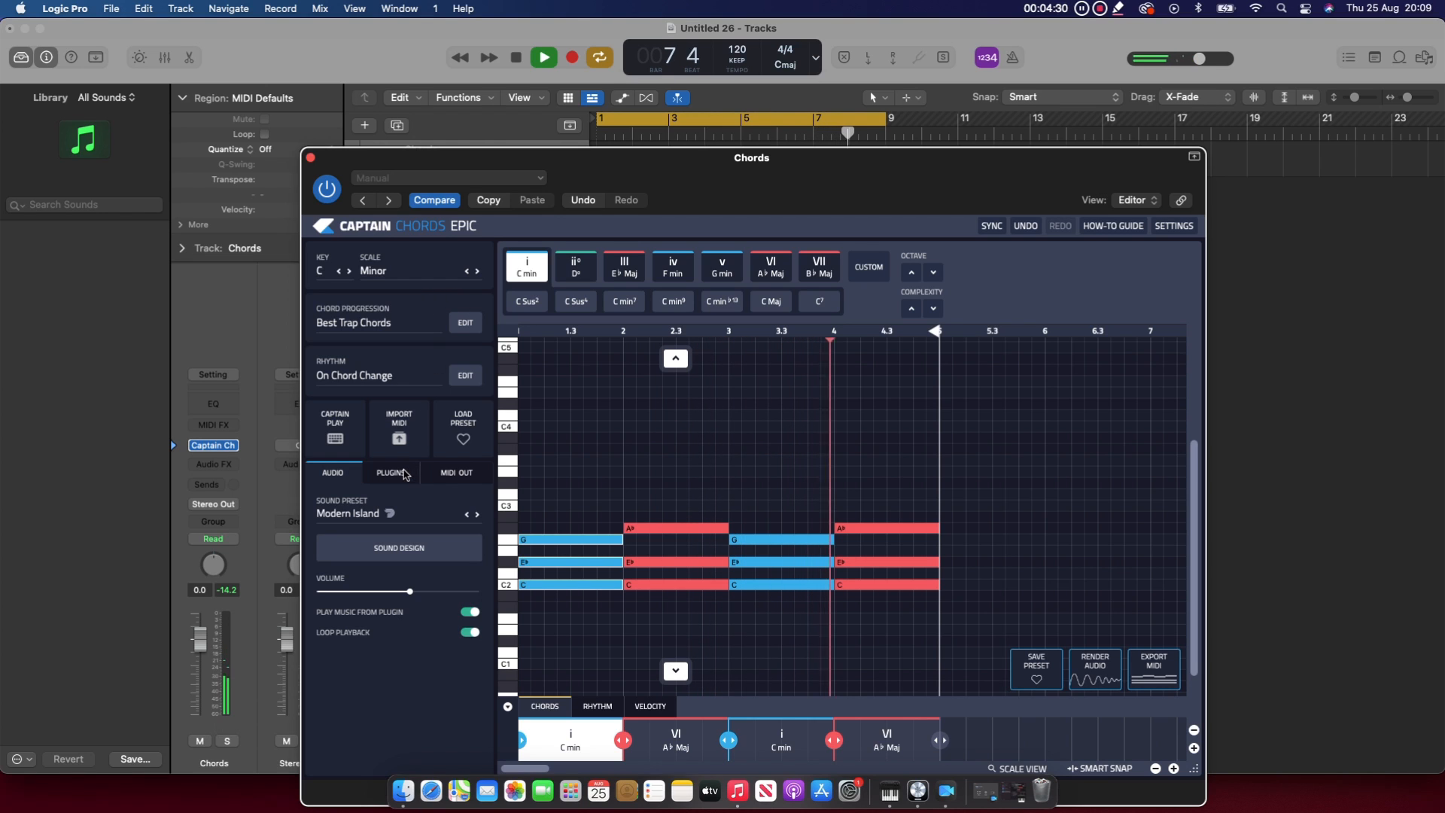
Apply a random rhythm from the Trap + Hip Hop / Dark Trap bank and play the chords with it
{"action": "left_click", "coordinate": [466, 375]}
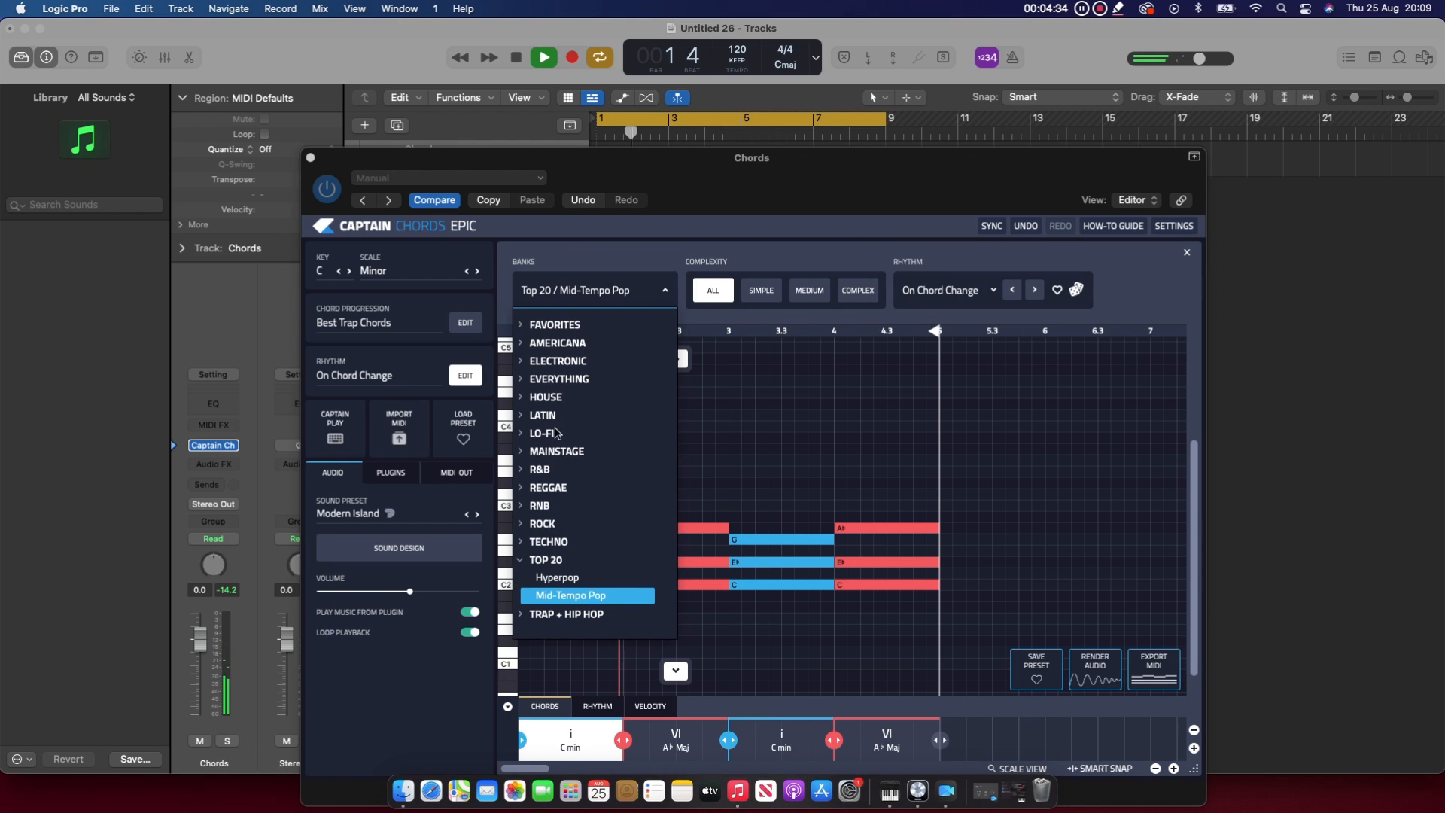
{"action": "left_click", "coordinate": [566, 614]}
{"action": "scroll", "coordinate": [566, 616], "scroll_direction": "down", "scroll_amount": 3}
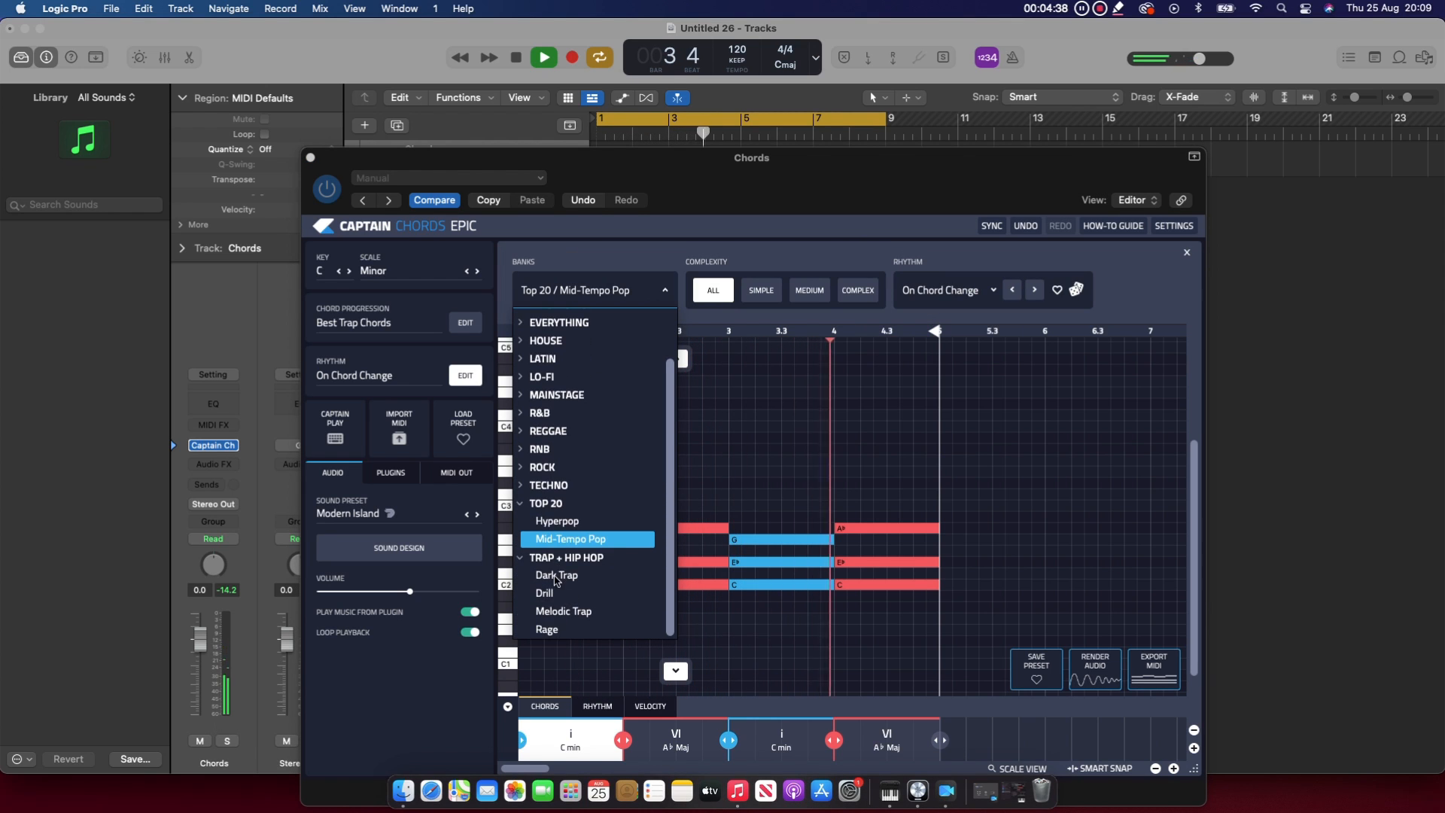
{"action": "left_click", "coordinate": [555, 576]}
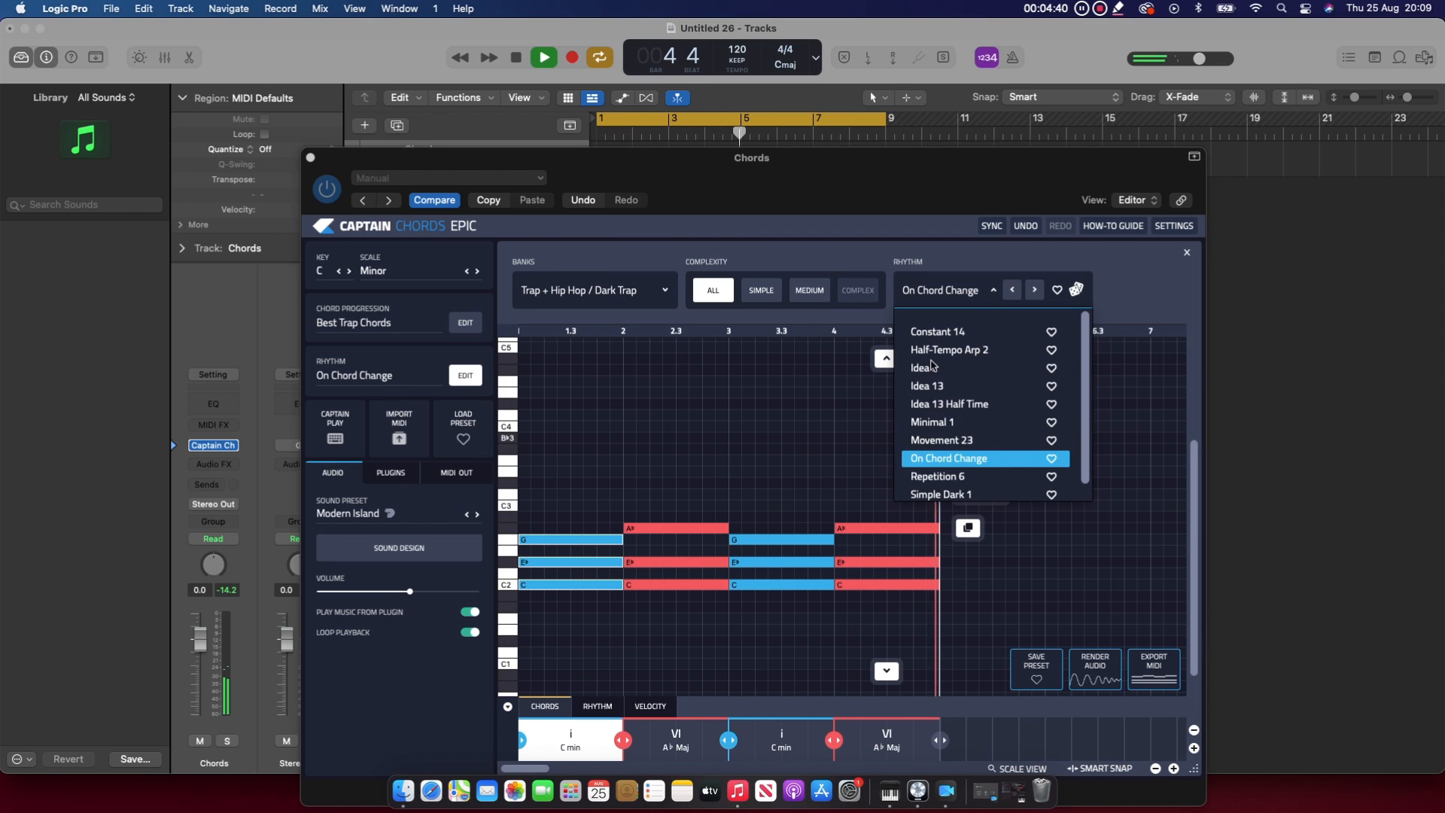
{"action": "left_click", "coordinate": [1076, 291]}
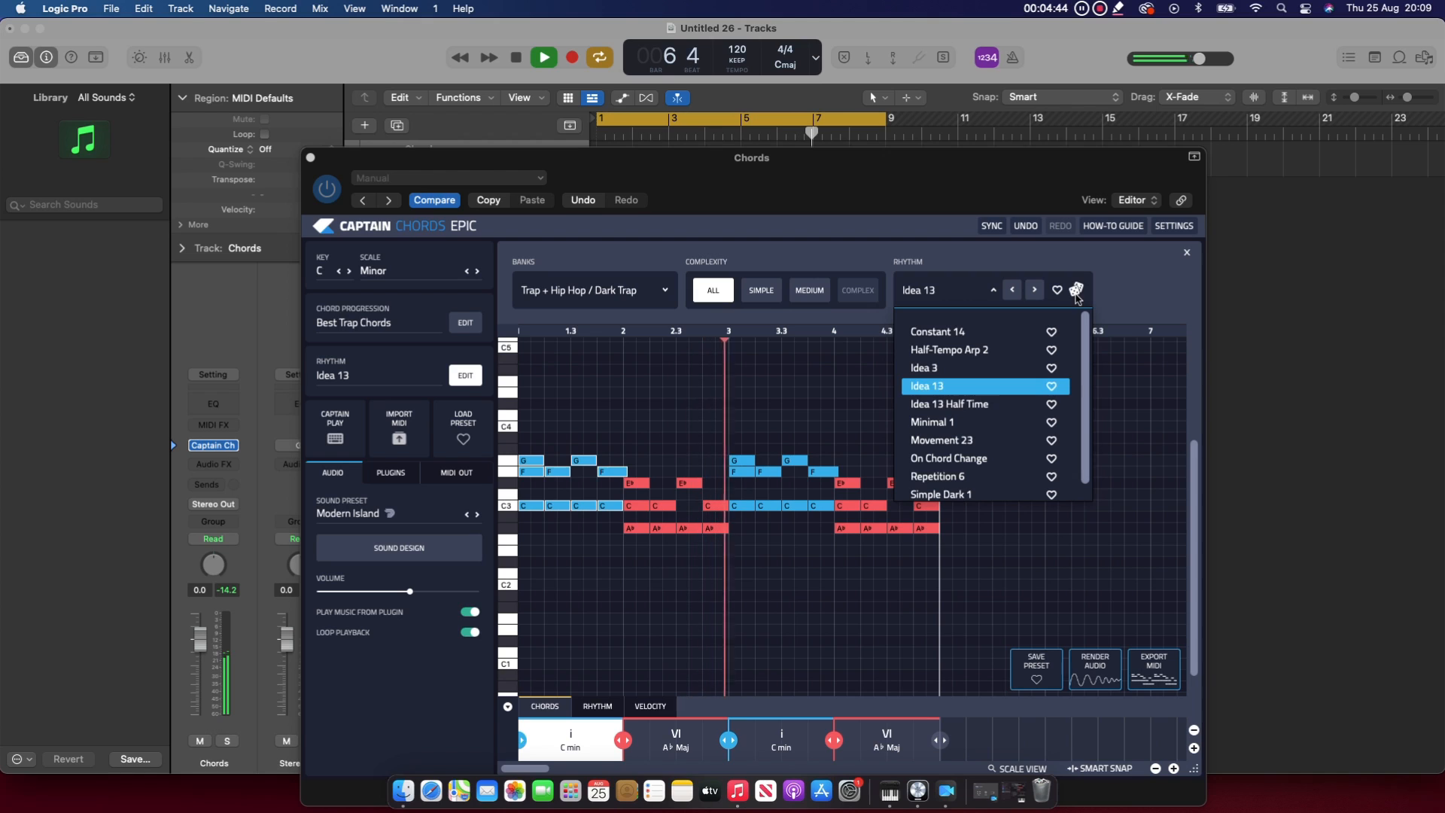
{"action": "key", "text": "space"}
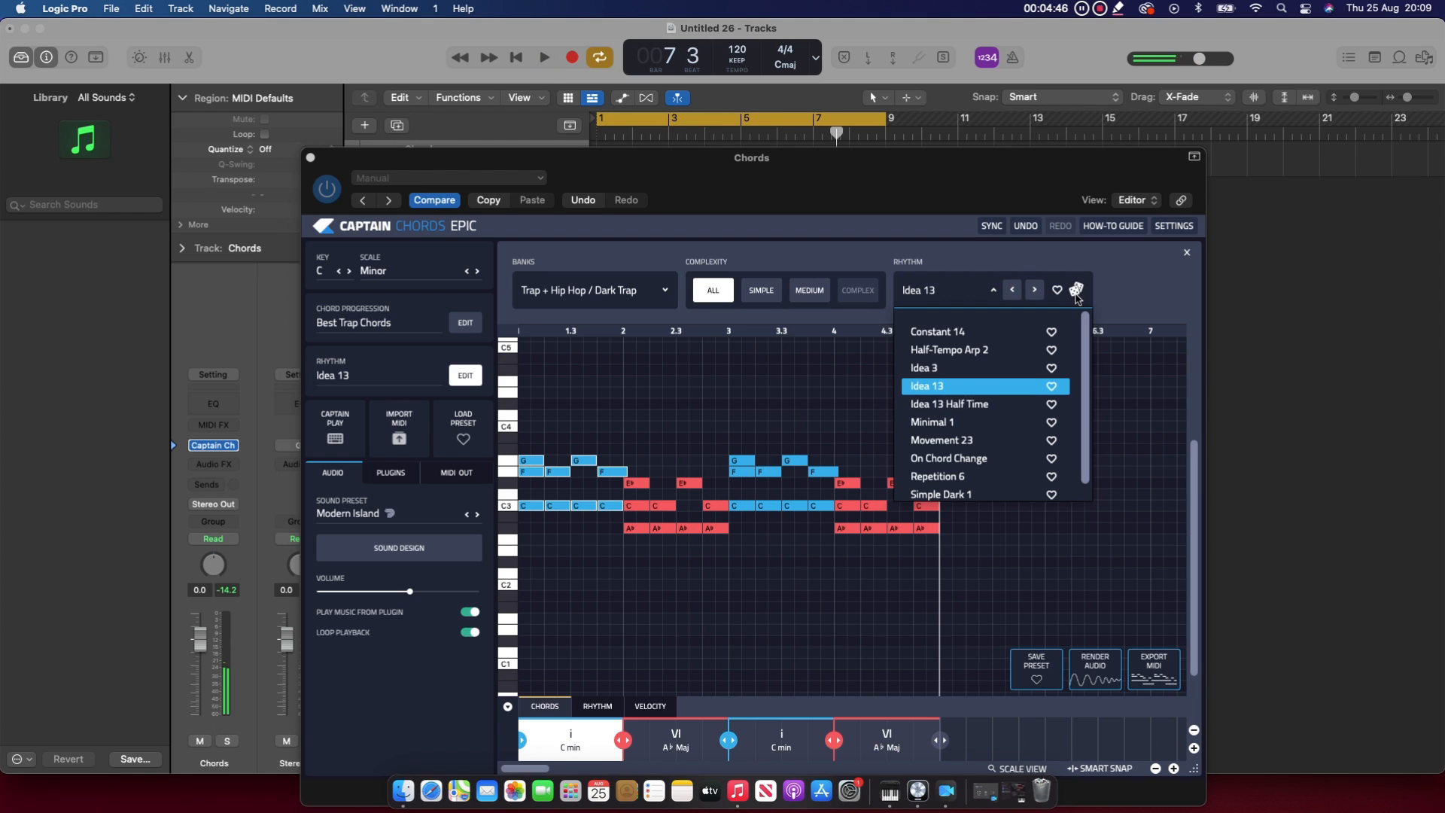
{"action": "key", "text": "space"}
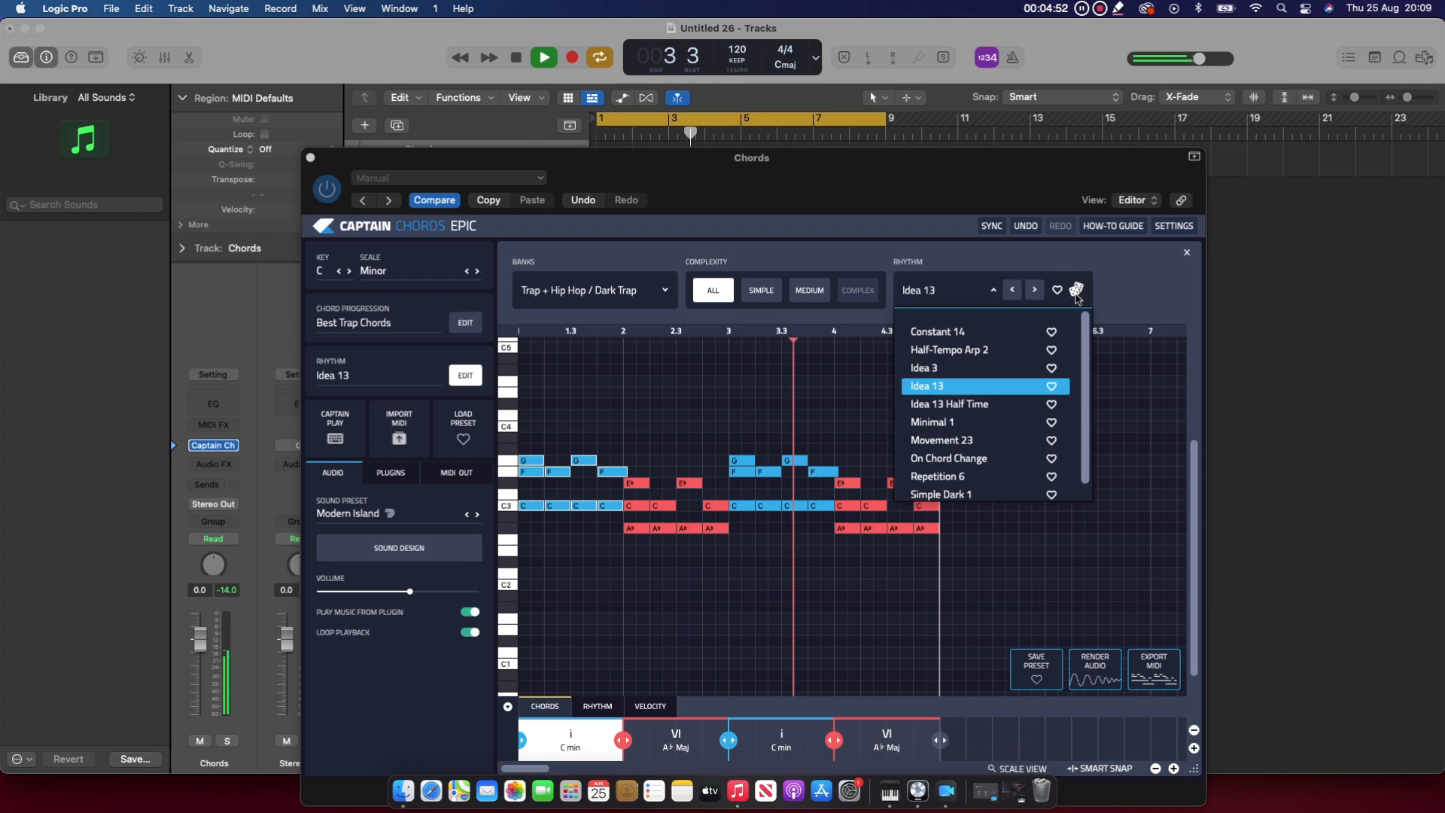
Set the chord rhythm to Idea 13 Half Time, listen to it, and close the rhythm list
{"action": "left_click", "coordinate": [943, 410]}
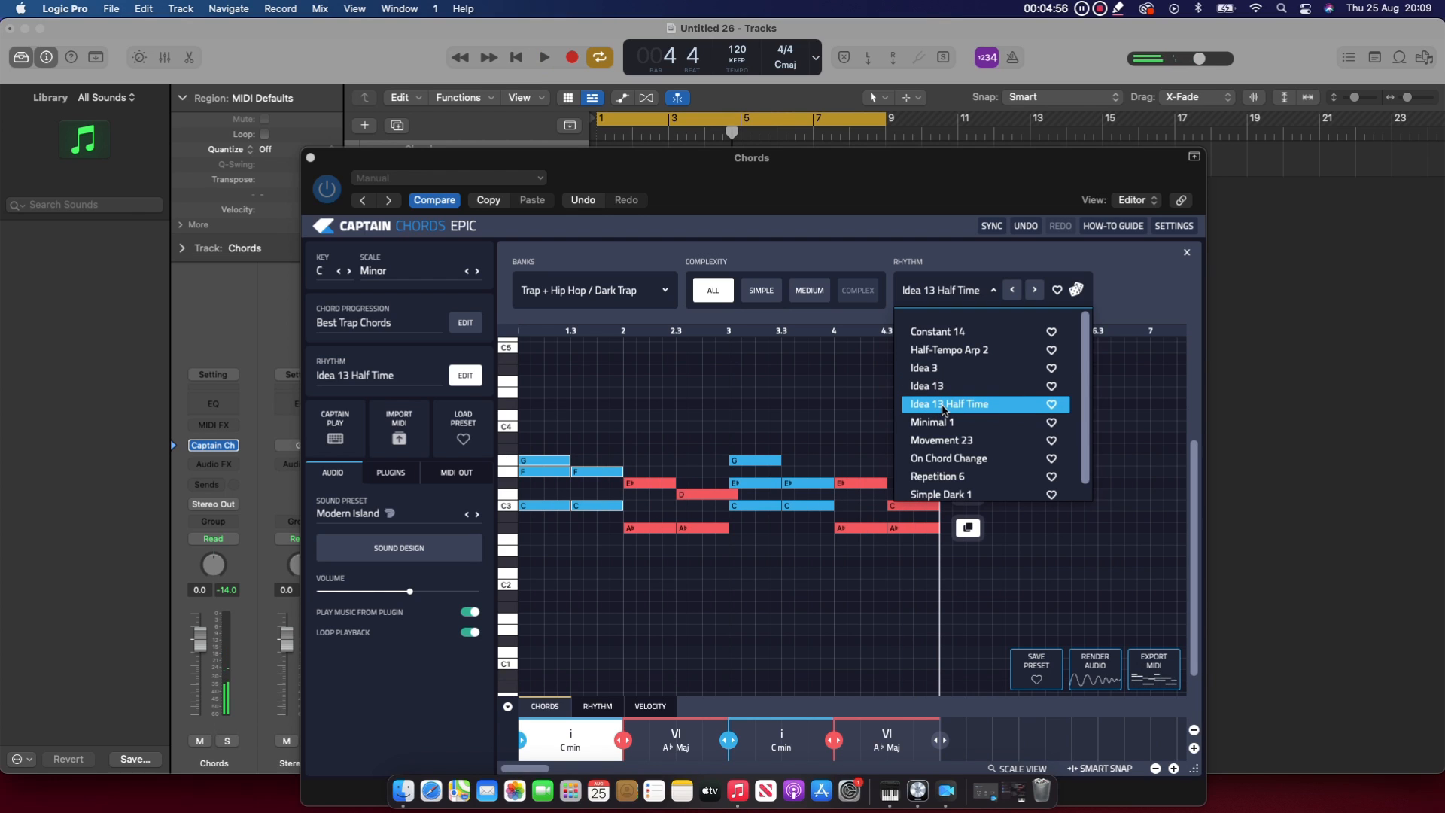
{"action": "key", "text": "space"}
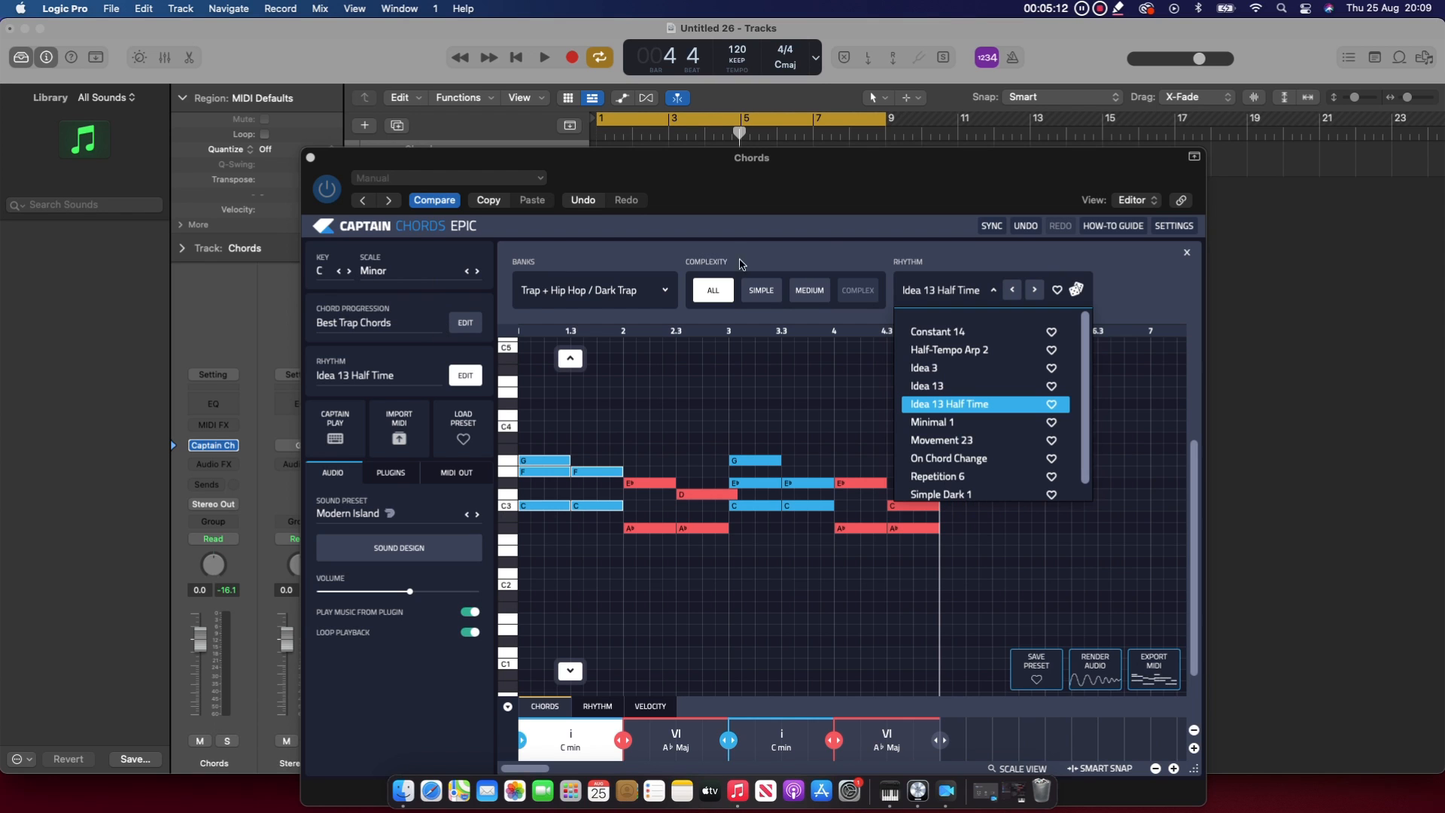
{"action": "left_click", "coordinate": [821, 253]}
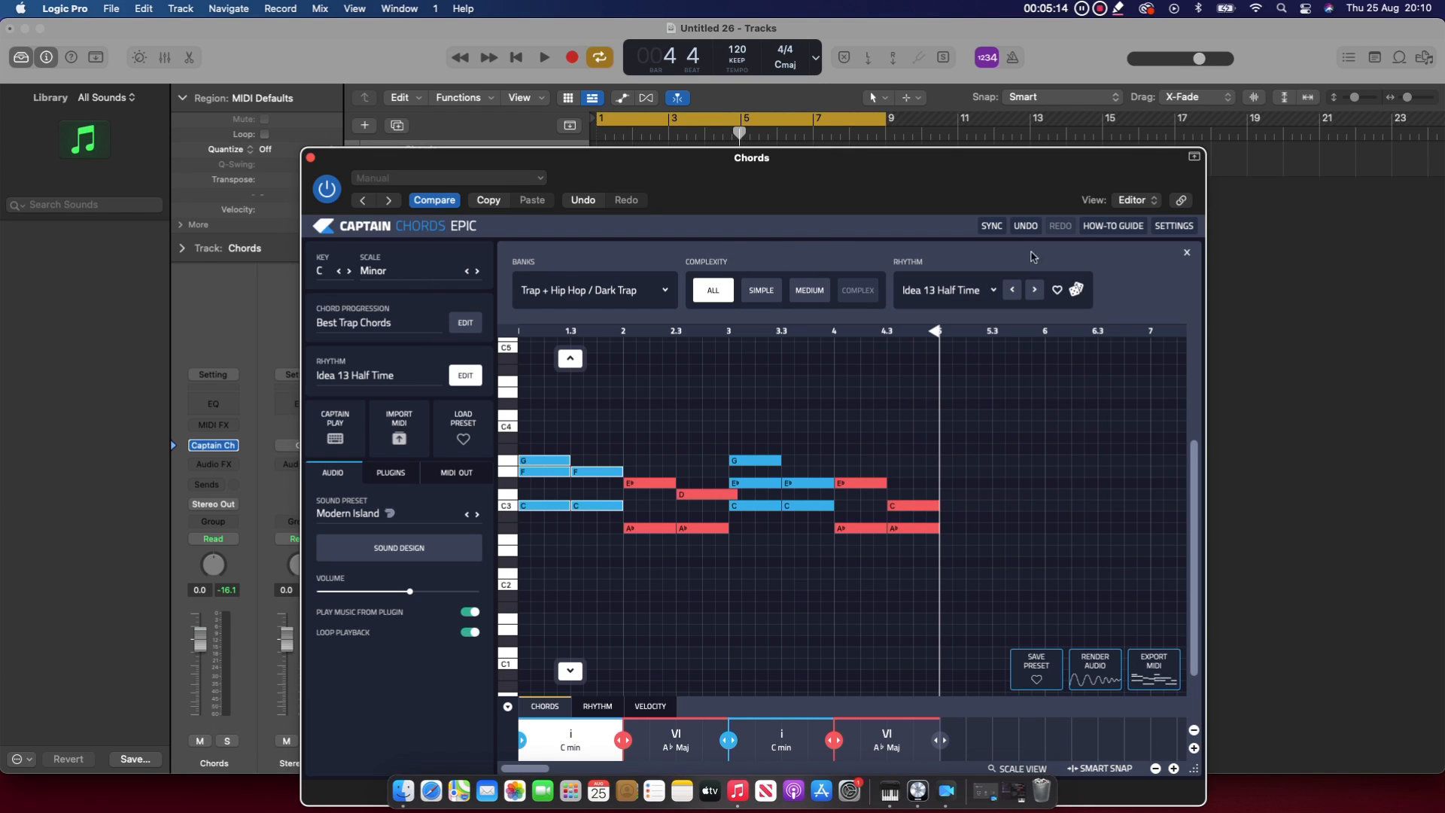
Export the chord progression's MIDI to the Chords track at bar 1 and duplicate the region at bar 5
{"action": "left_click_drag", "start_coordinate": [1009, 185], "coordinate": [327, 201]}
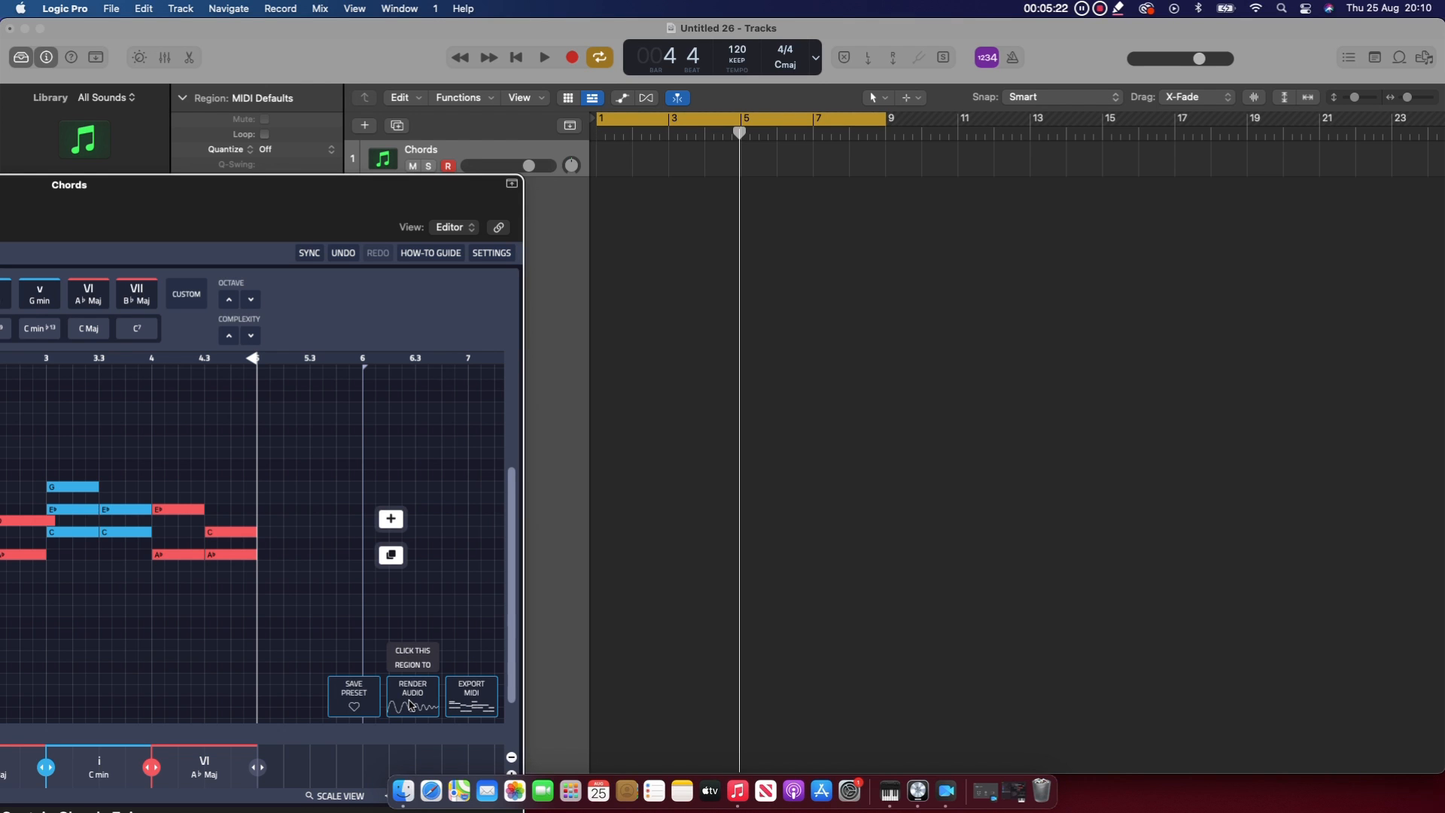
{"action": "left_click_drag", "start_coordinate": [471, 696], "coordinate": [599, 167]}
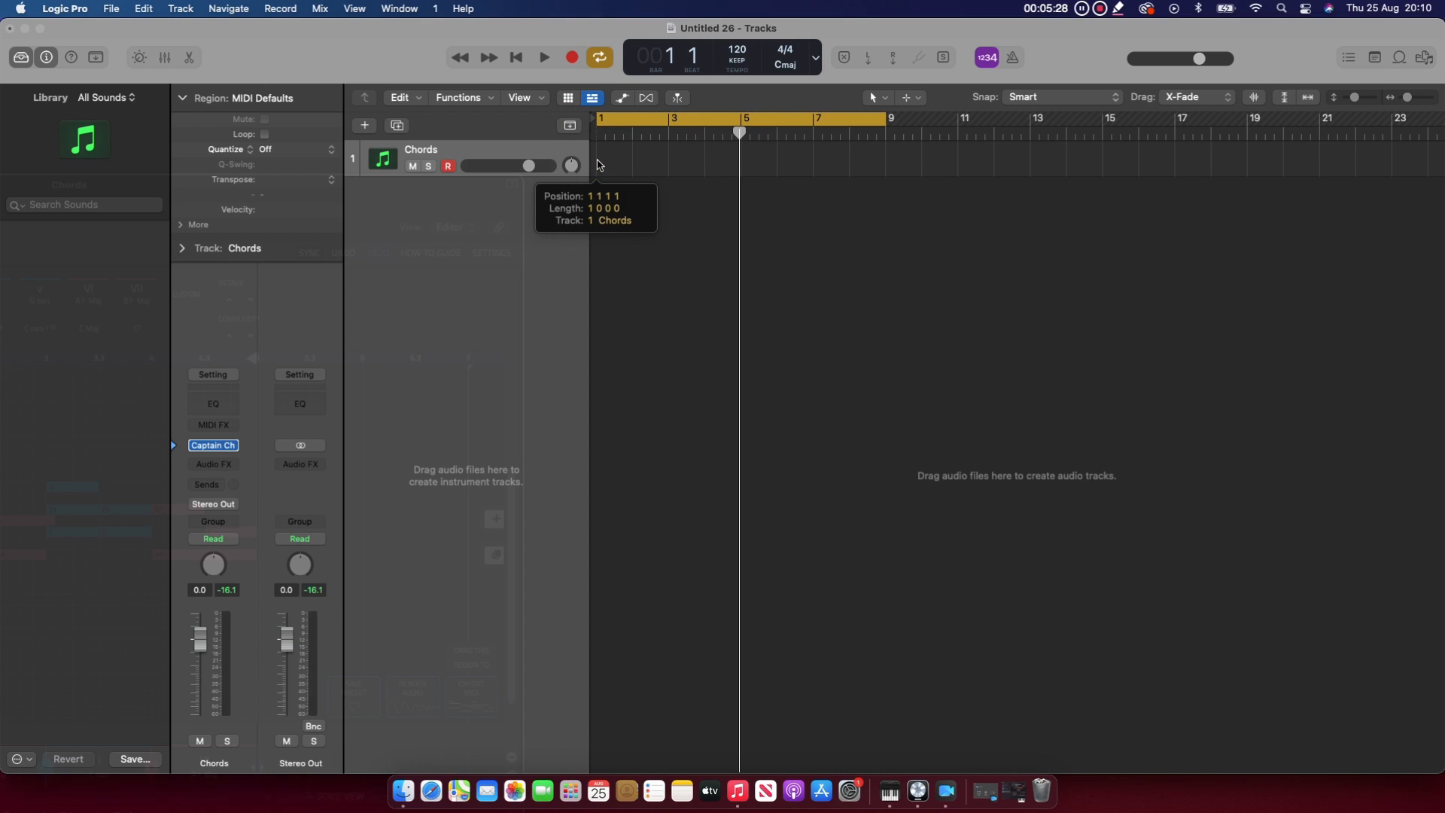
{"action": "key", "text": "Return"}
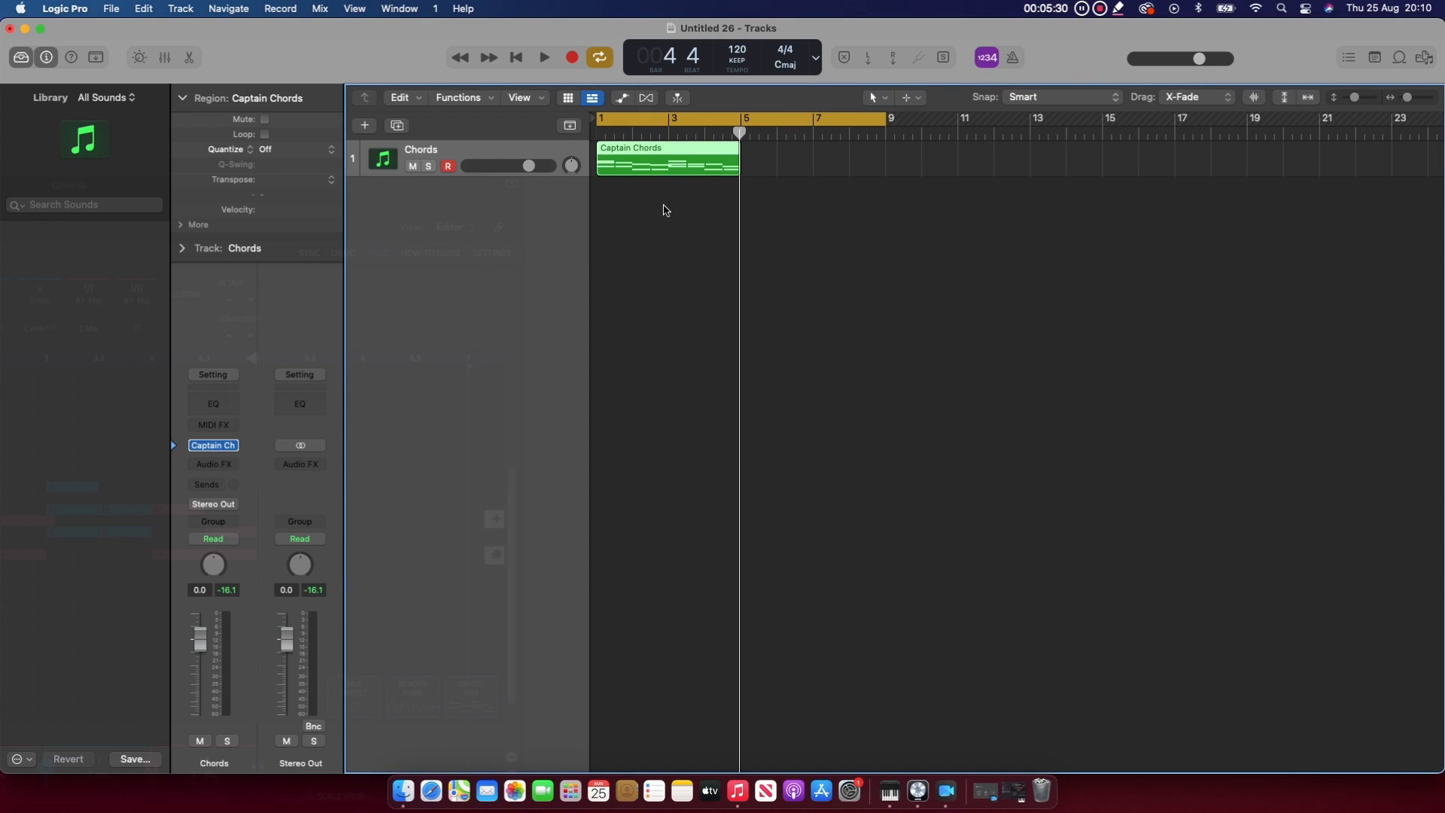
{"action": "left_click_drag", "start_coordinate": [662, 162], "coordinate": [805, 162], "text": "alt"}
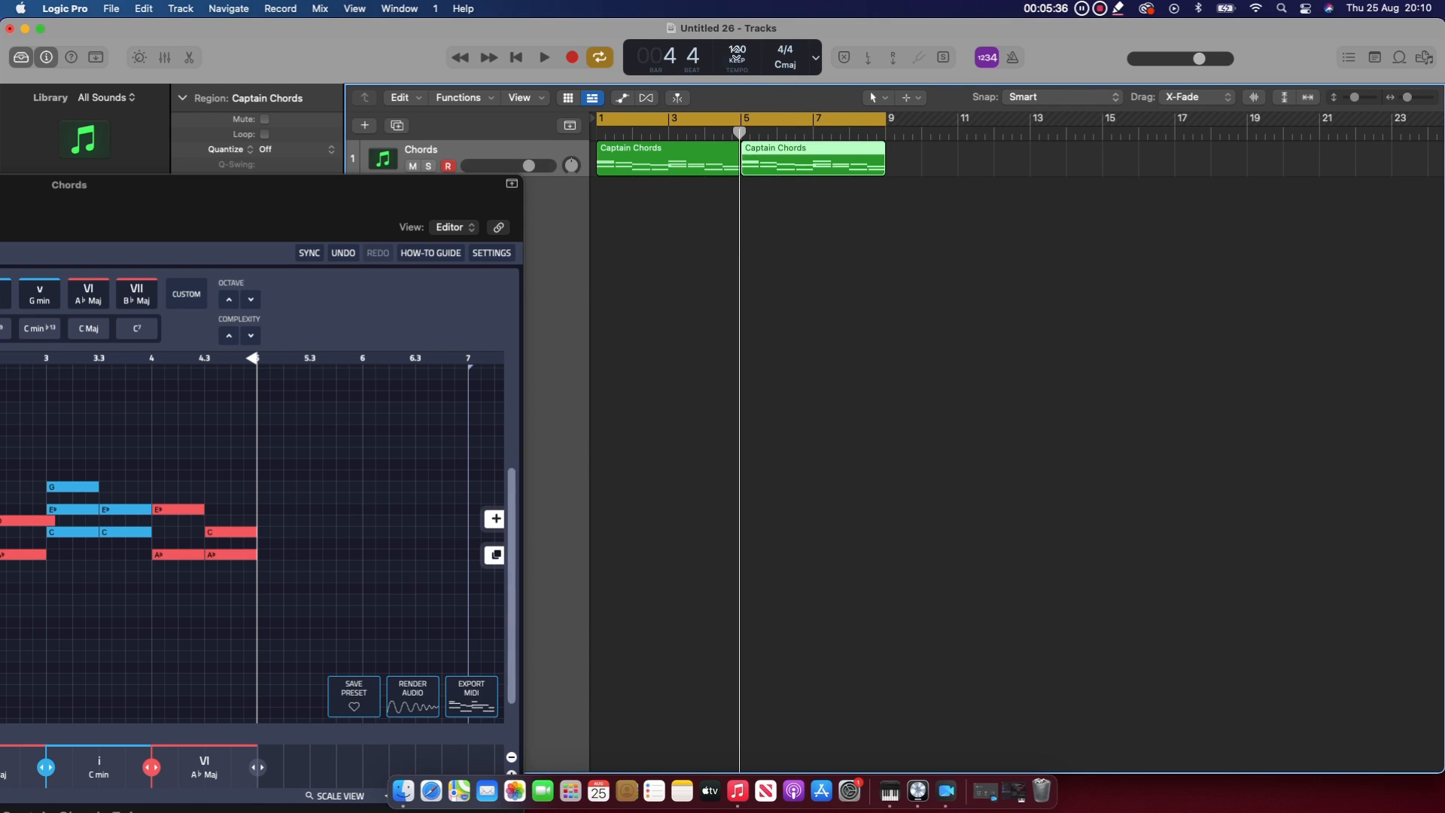
Set the project tempo to 135 and play the chord regions
{"action": "left_click", "coordinate": [734, 49]}
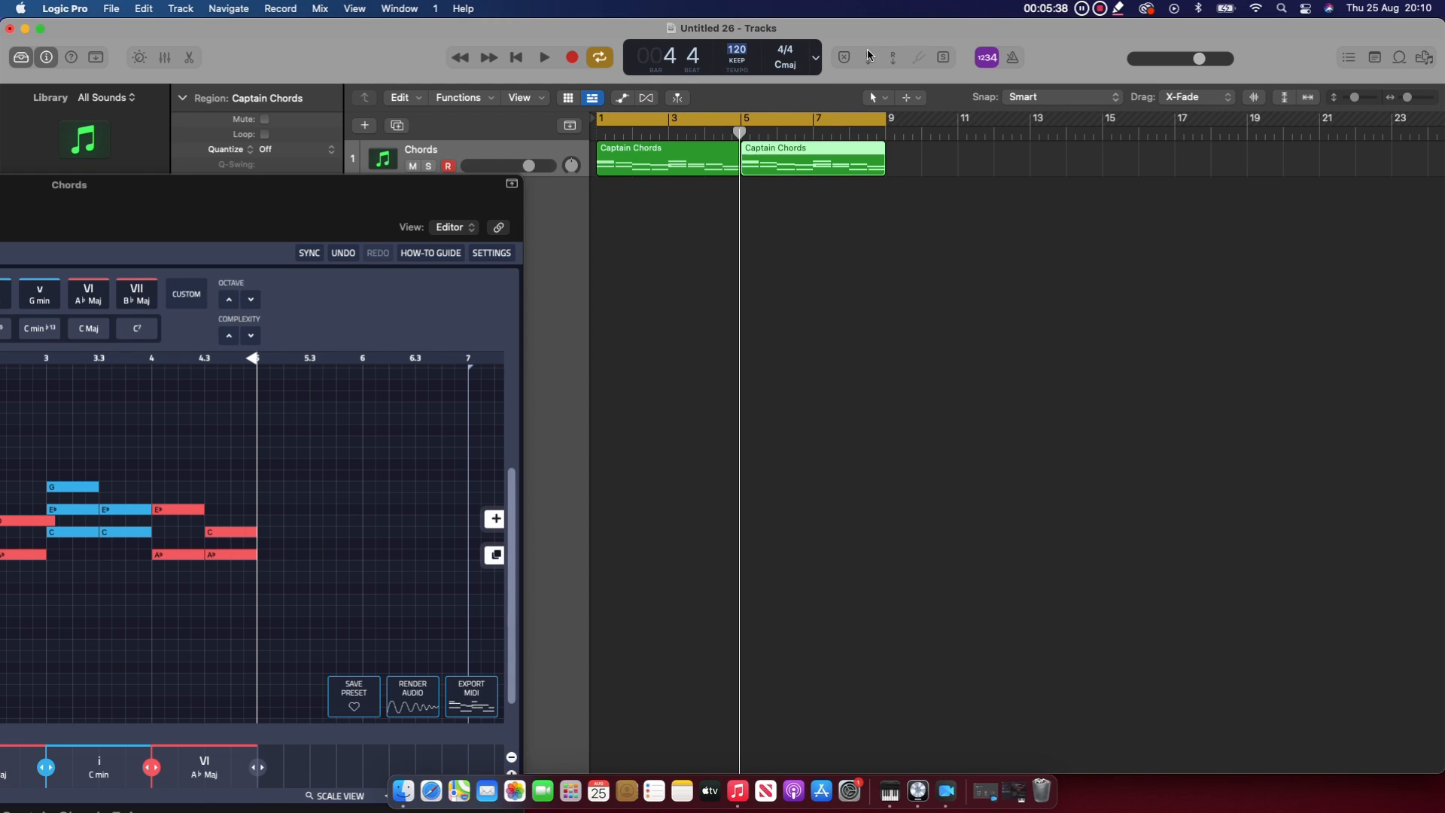
{"action": "key", "text": "Return"}
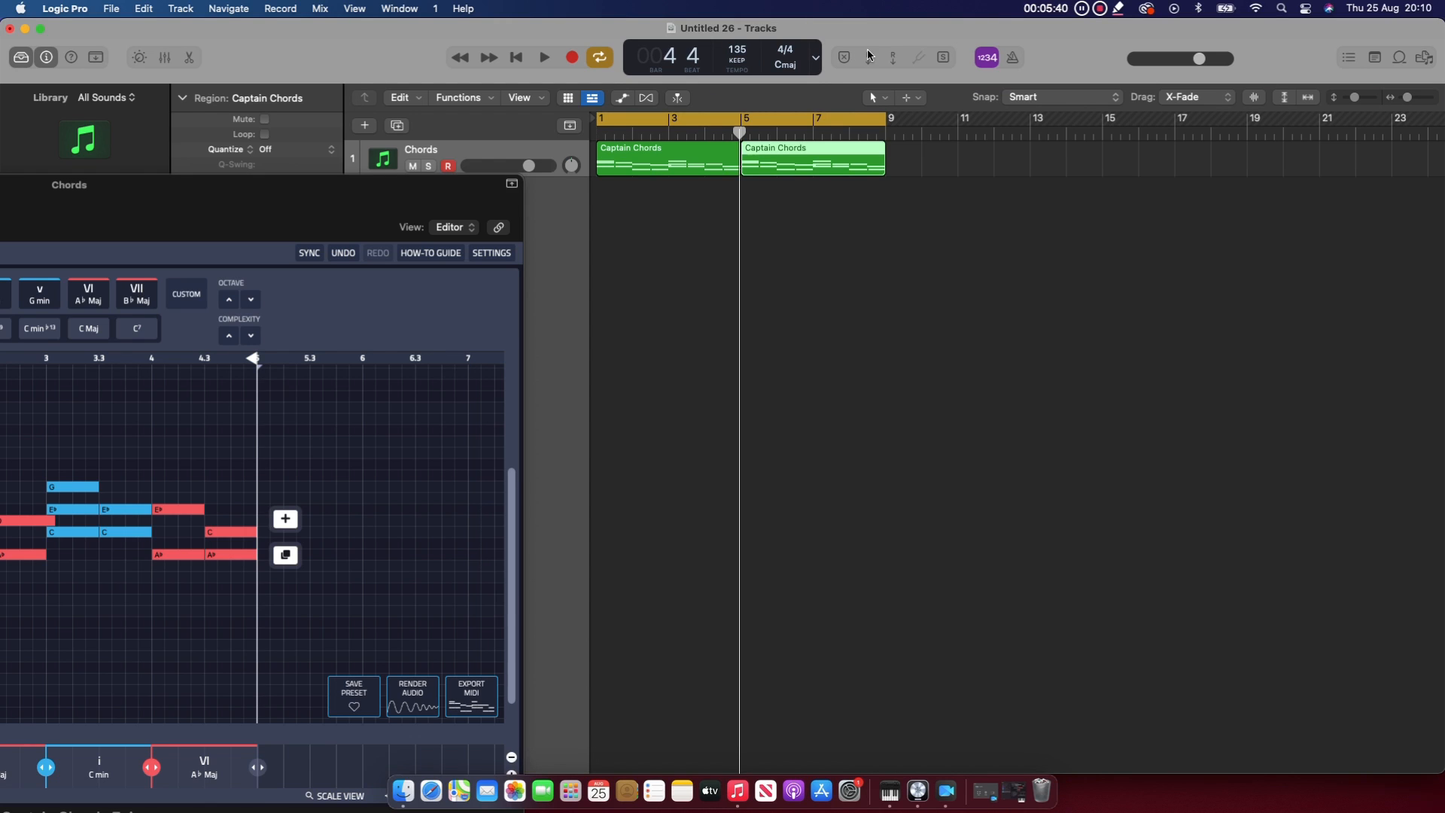
{"action": "key", "text": "space"}
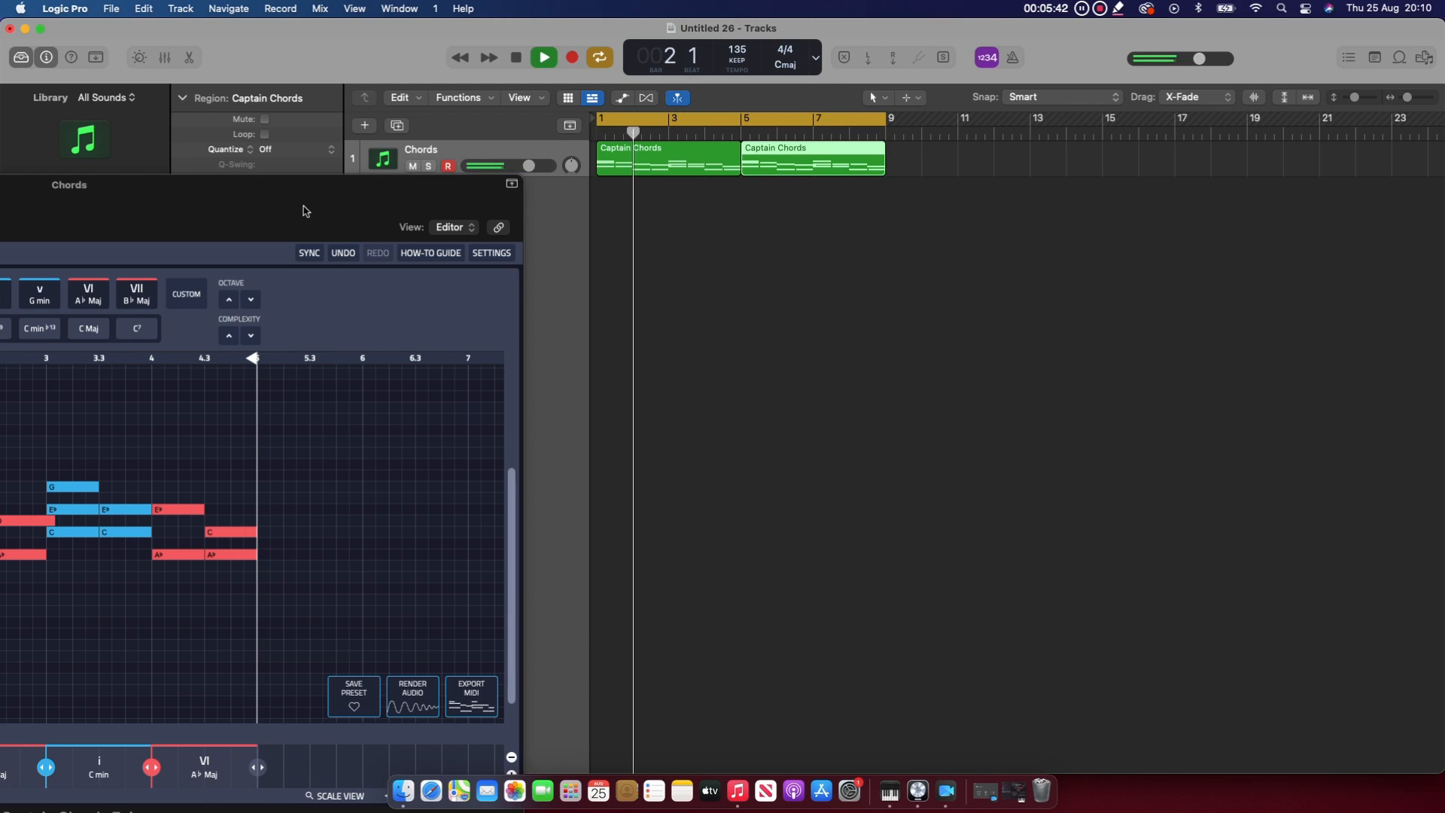
Turn off Play Music from Plugin in Captain Chords Epic, close its window, and stop playback
{"action": "left_click_drag", "start_coordinate": [305, 211], "coordinate": [842, 129]}
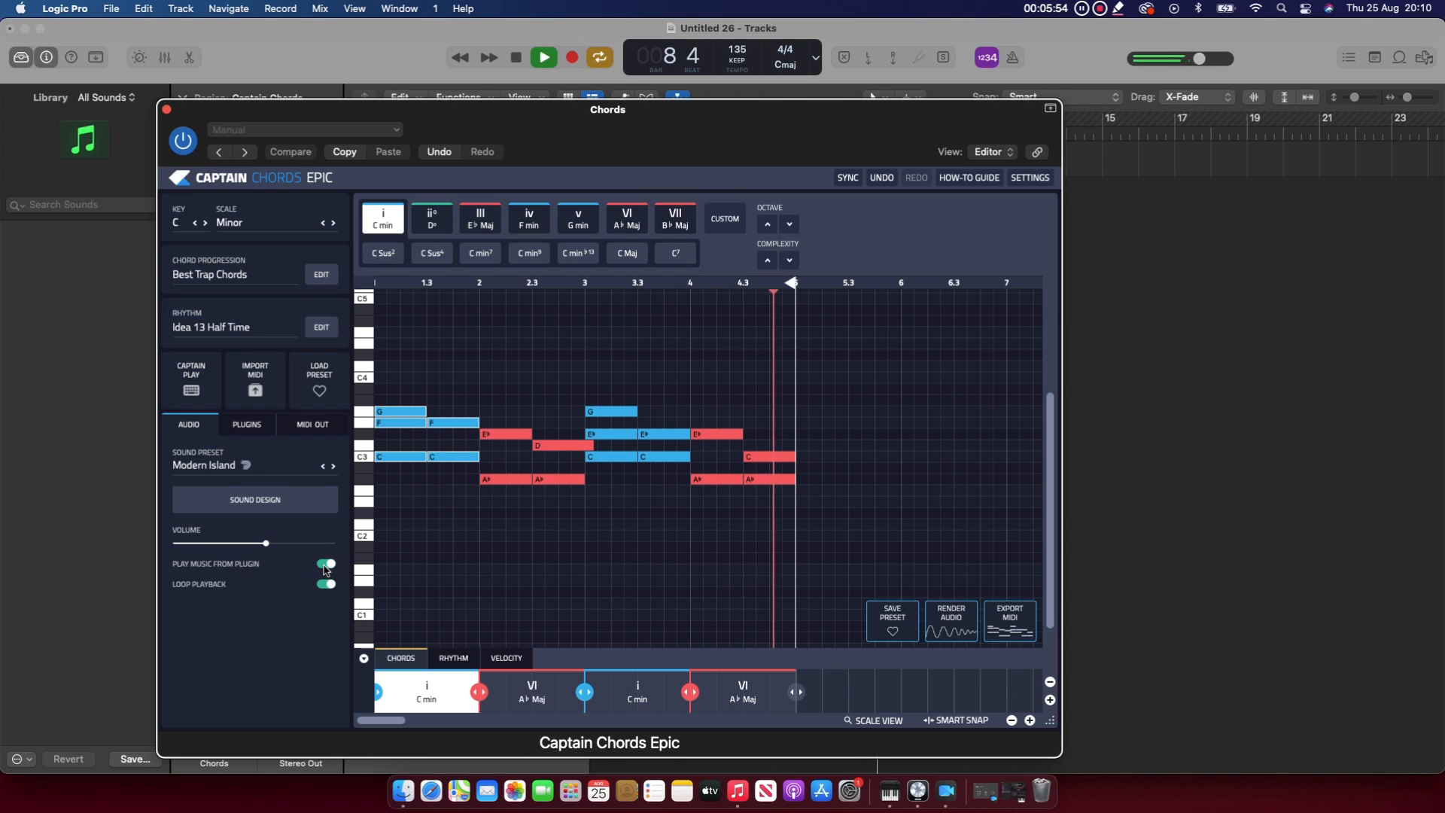
{"action": "left_click", "coordinate": [325, 565]}
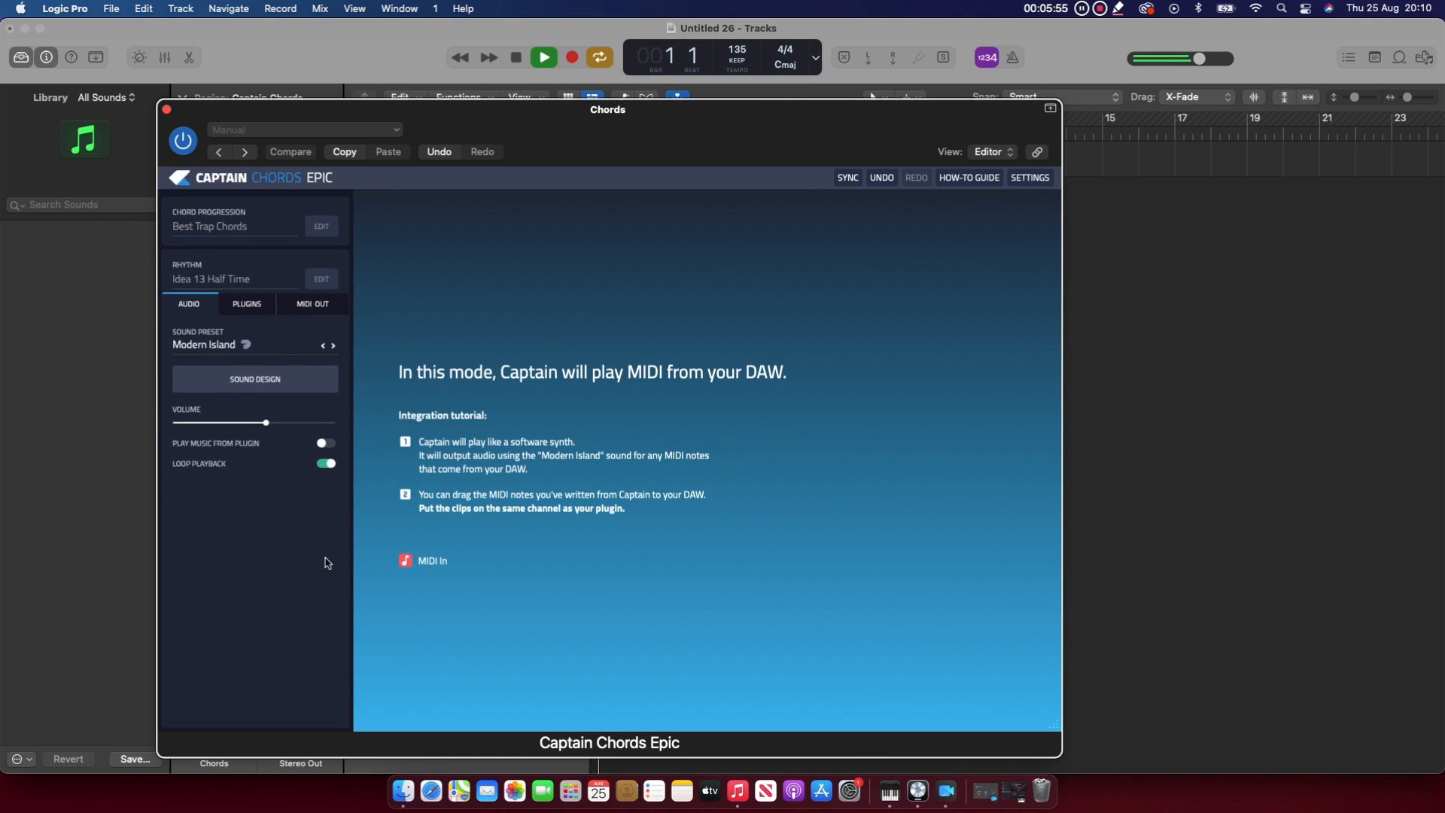
{"action": "left_click", "coordinate": [166, 110]}
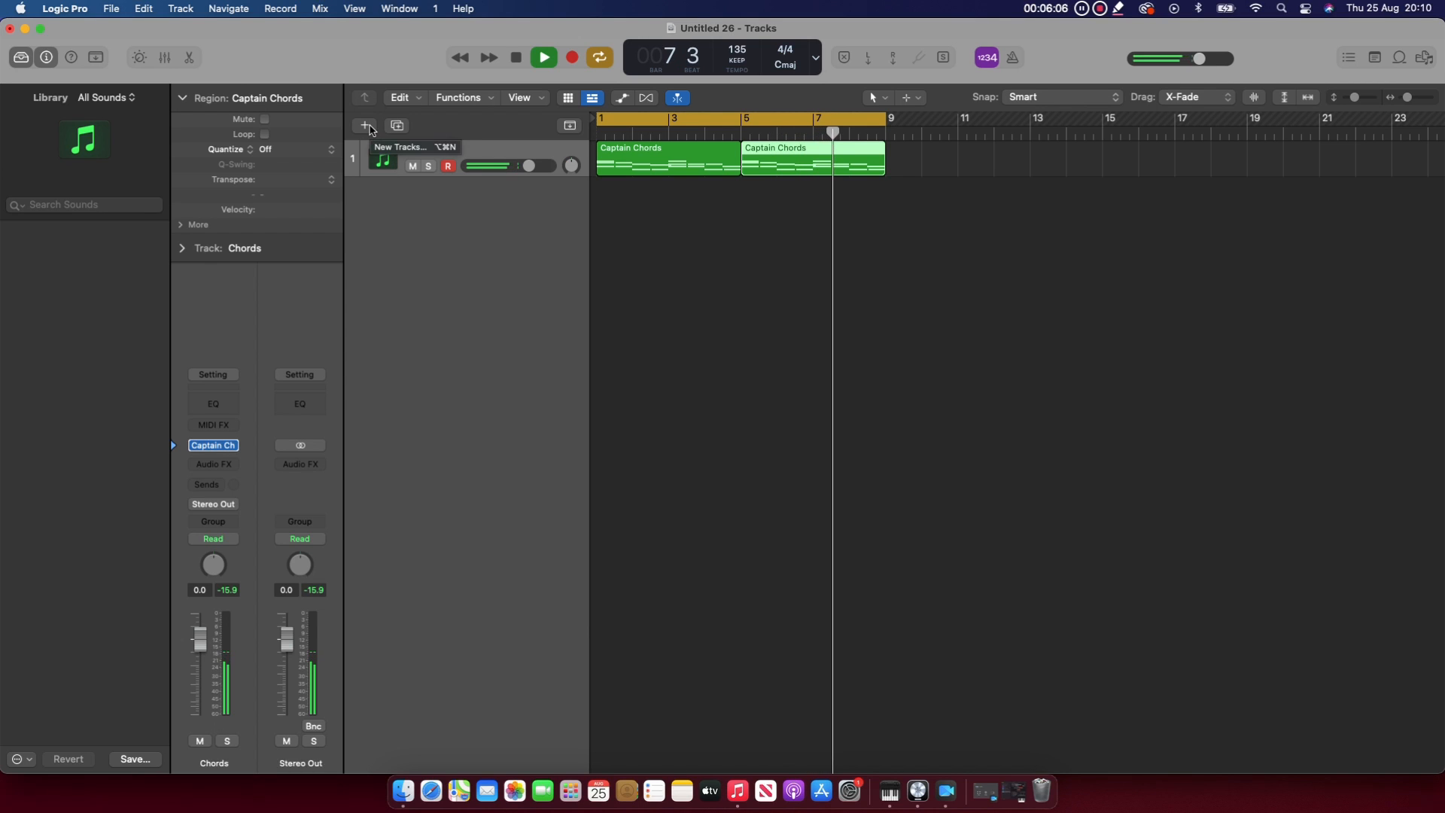
{"action": "key", "text": "space"}
Create a stereo Captain Melody Epic software instrument track and name it Melody
{"action": "left_click", "coordinate": [367, 126]}
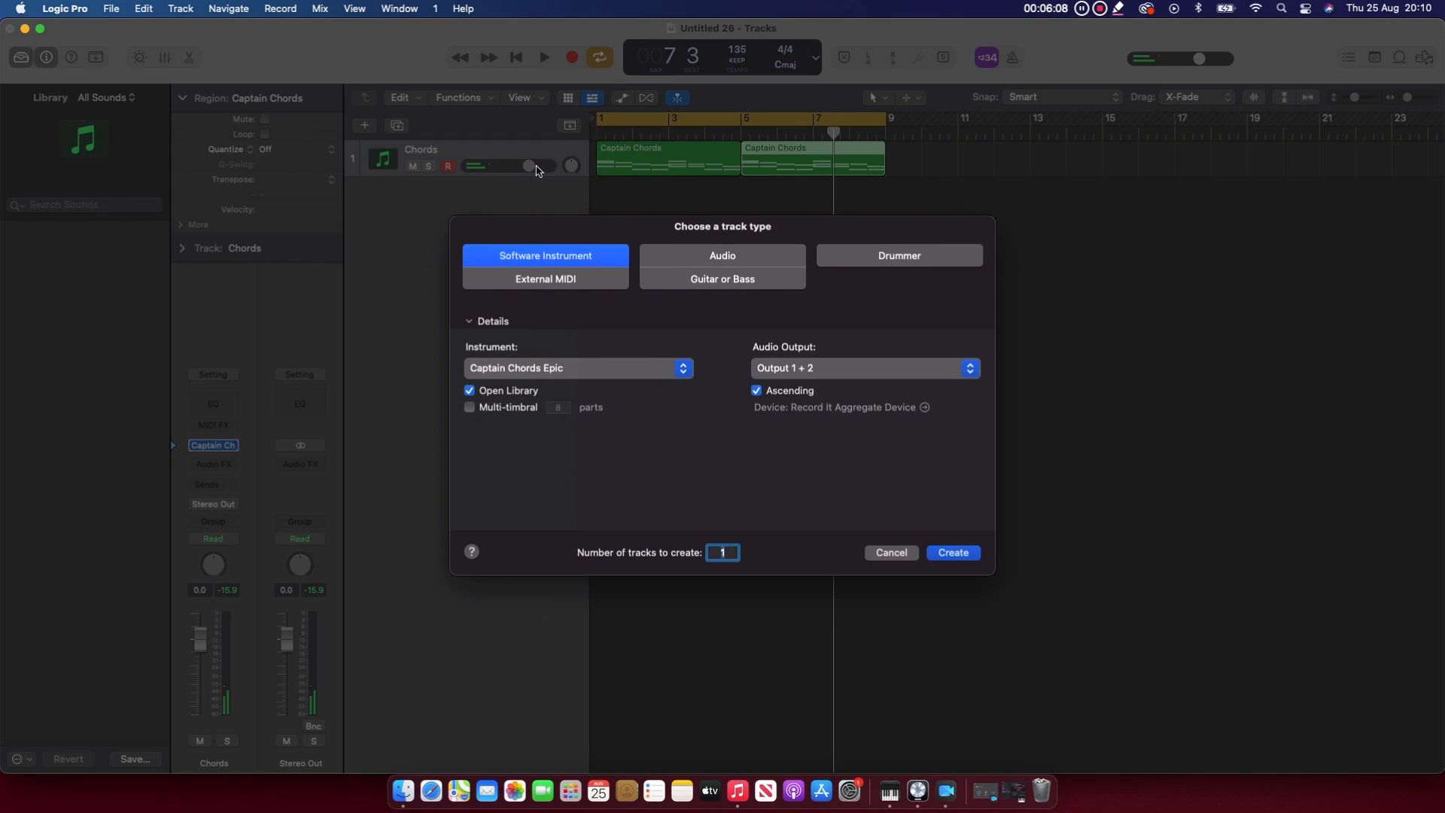
{"action": "left_click", "coordinate": [582, 370]}
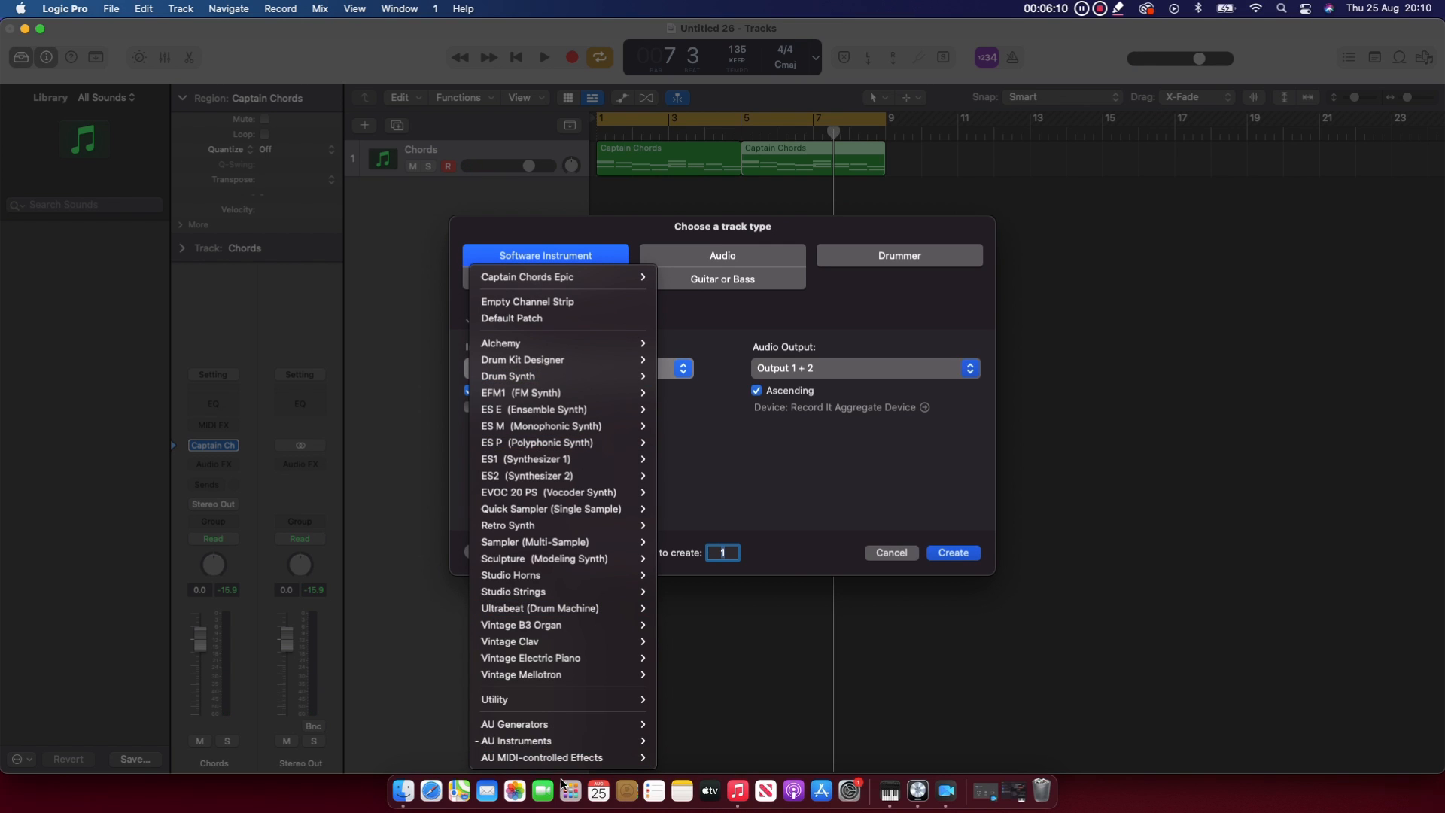
{"action": "mouse_move", "coordinate": [576, 743]}
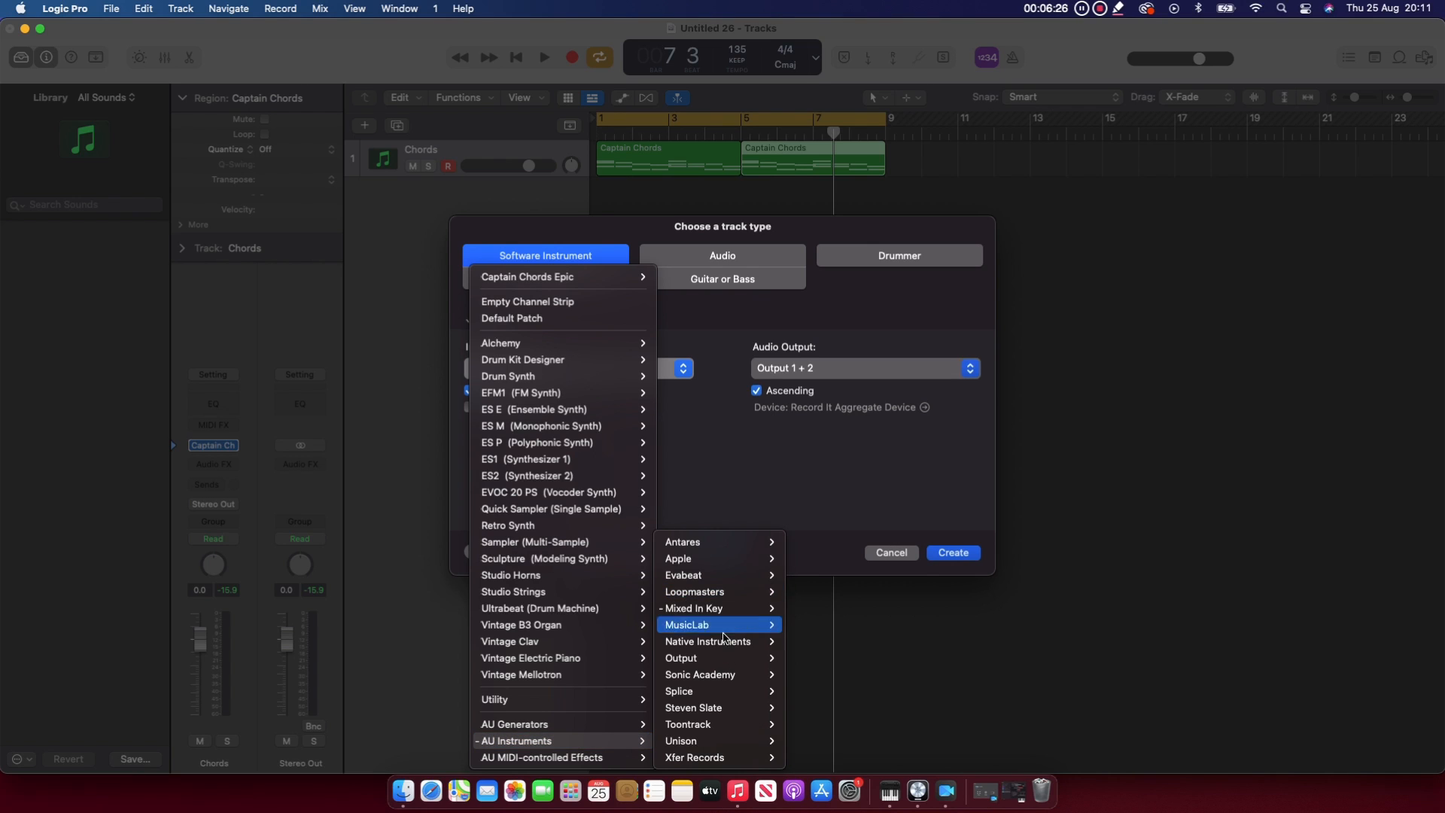
{"action": "mouse_move", "coordinate": [727, 610]}
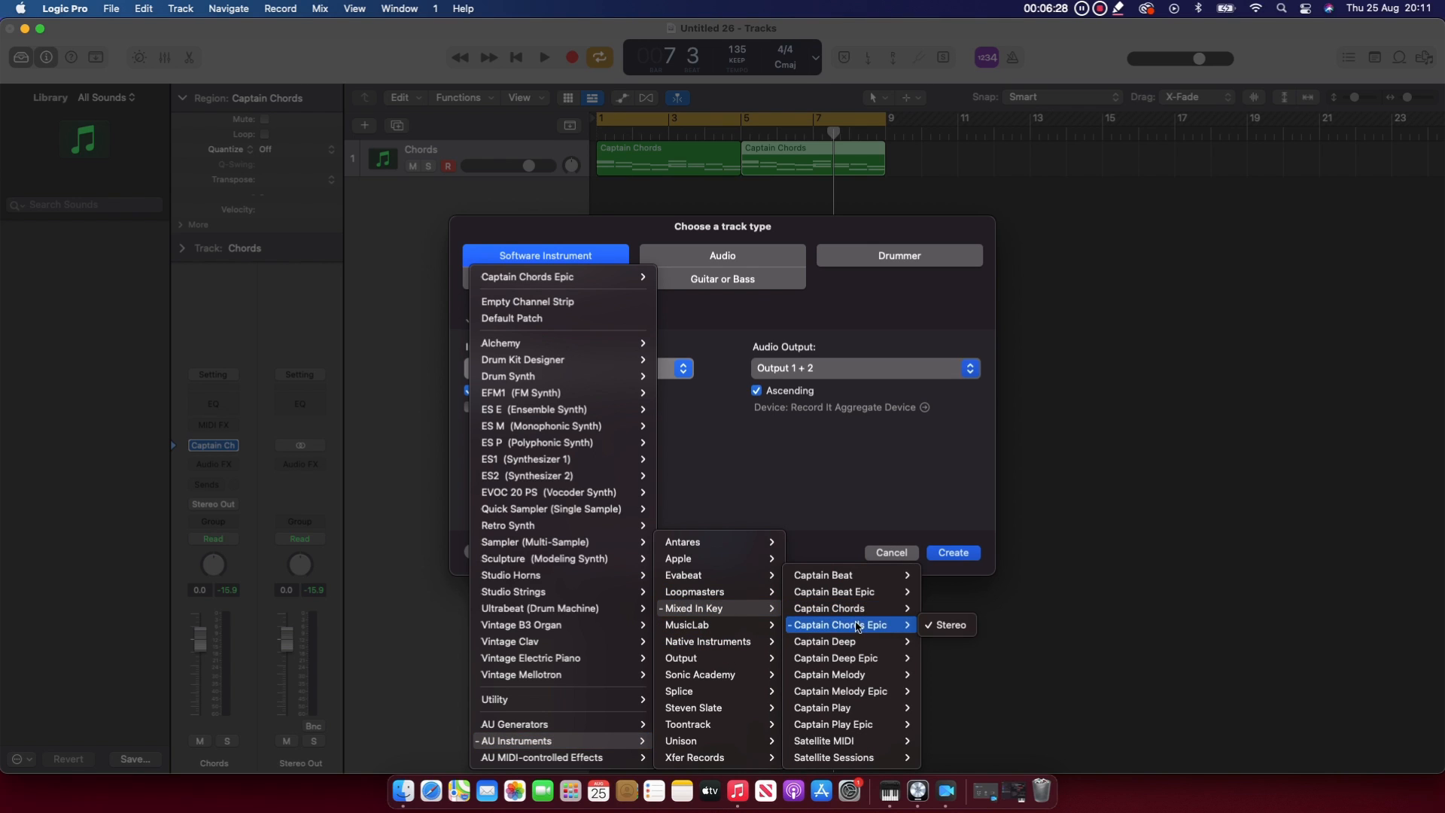
{"action": "mouse_move", "coordinate": [885, 666]}
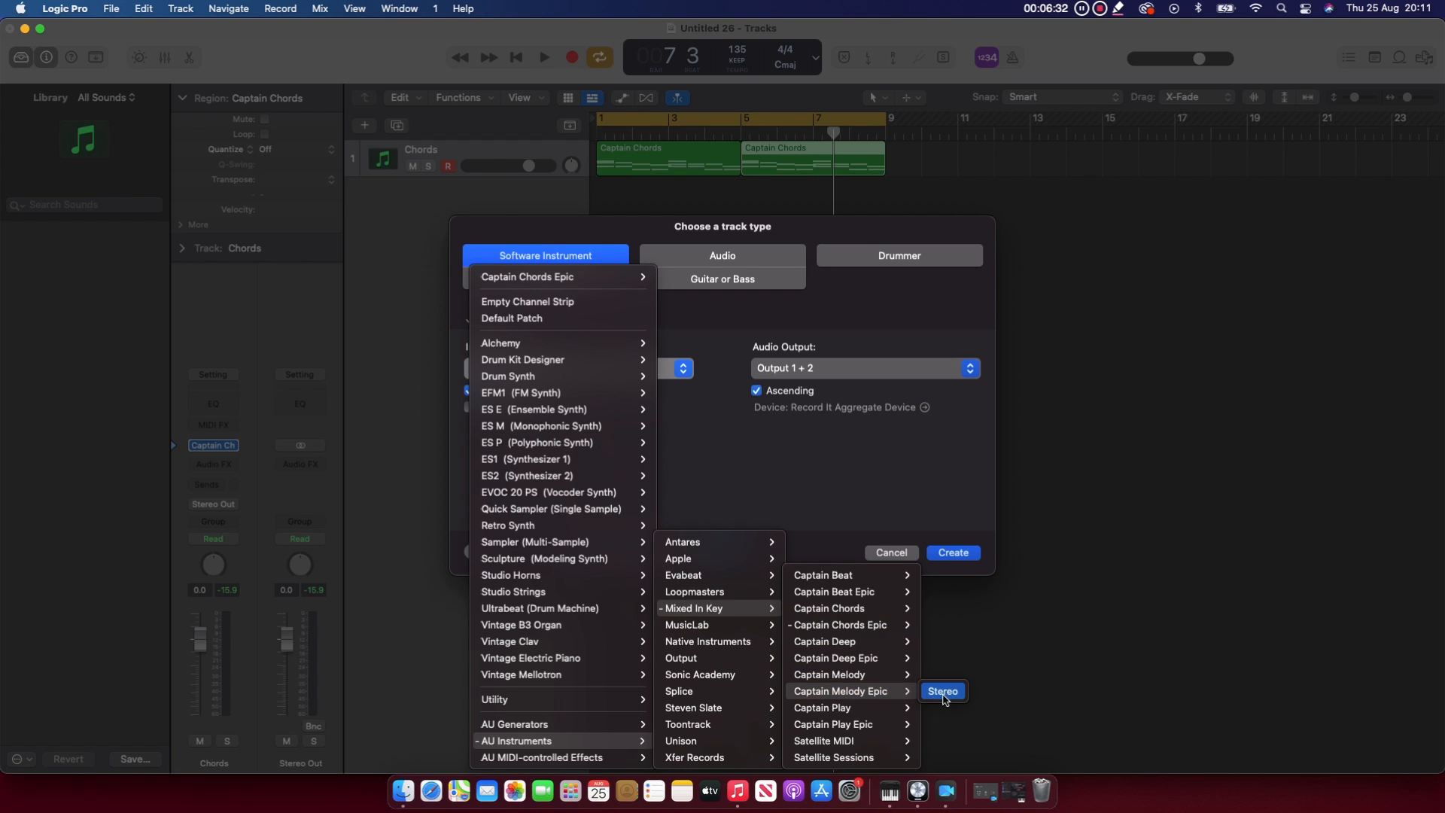
{"action": "left_click", "coordinate": [944, 695]}
{"action": "left_click", "coordinate": [948, 552]}
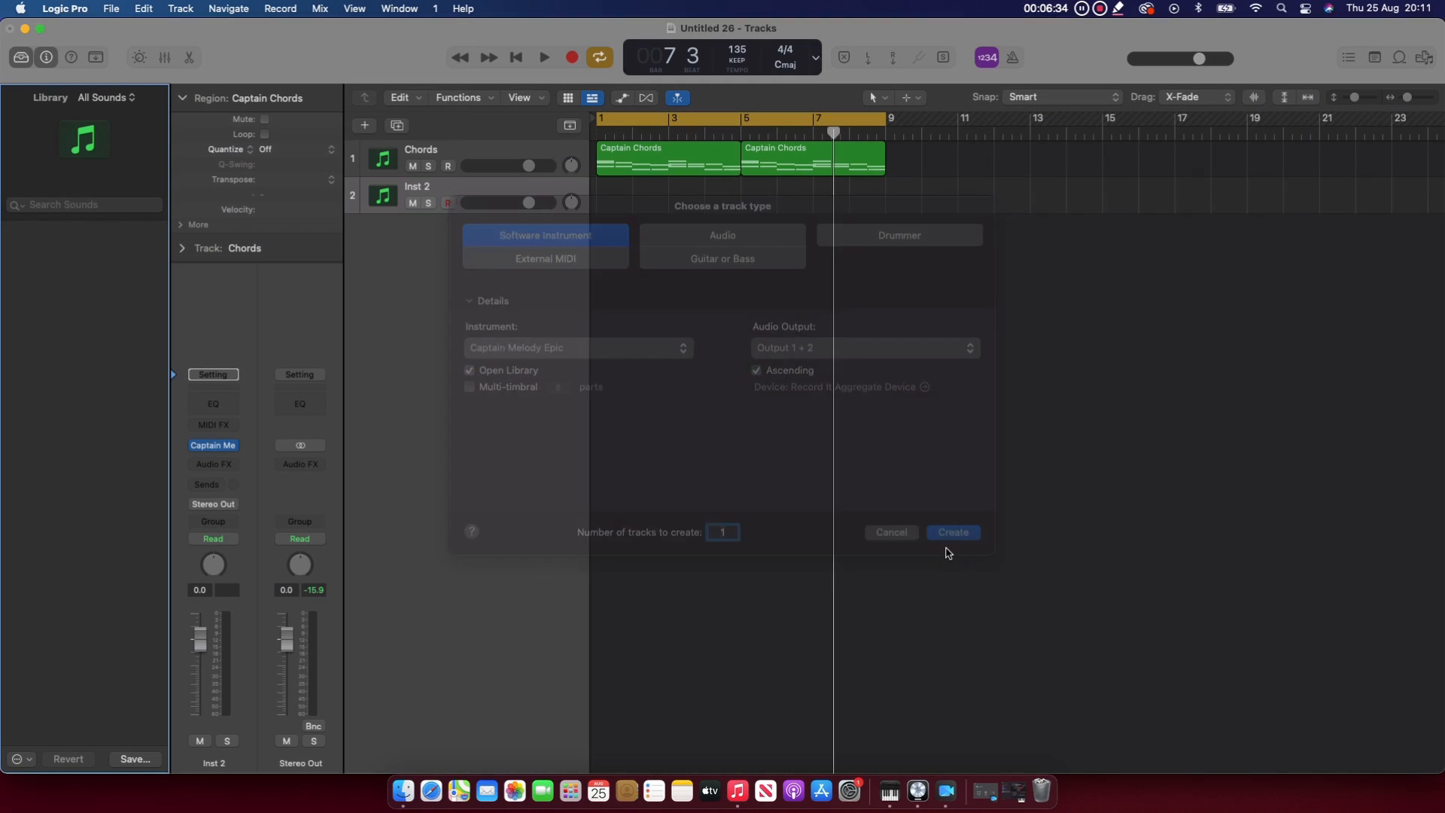
{"action": "double_click", "coordinate": [425, 187]}
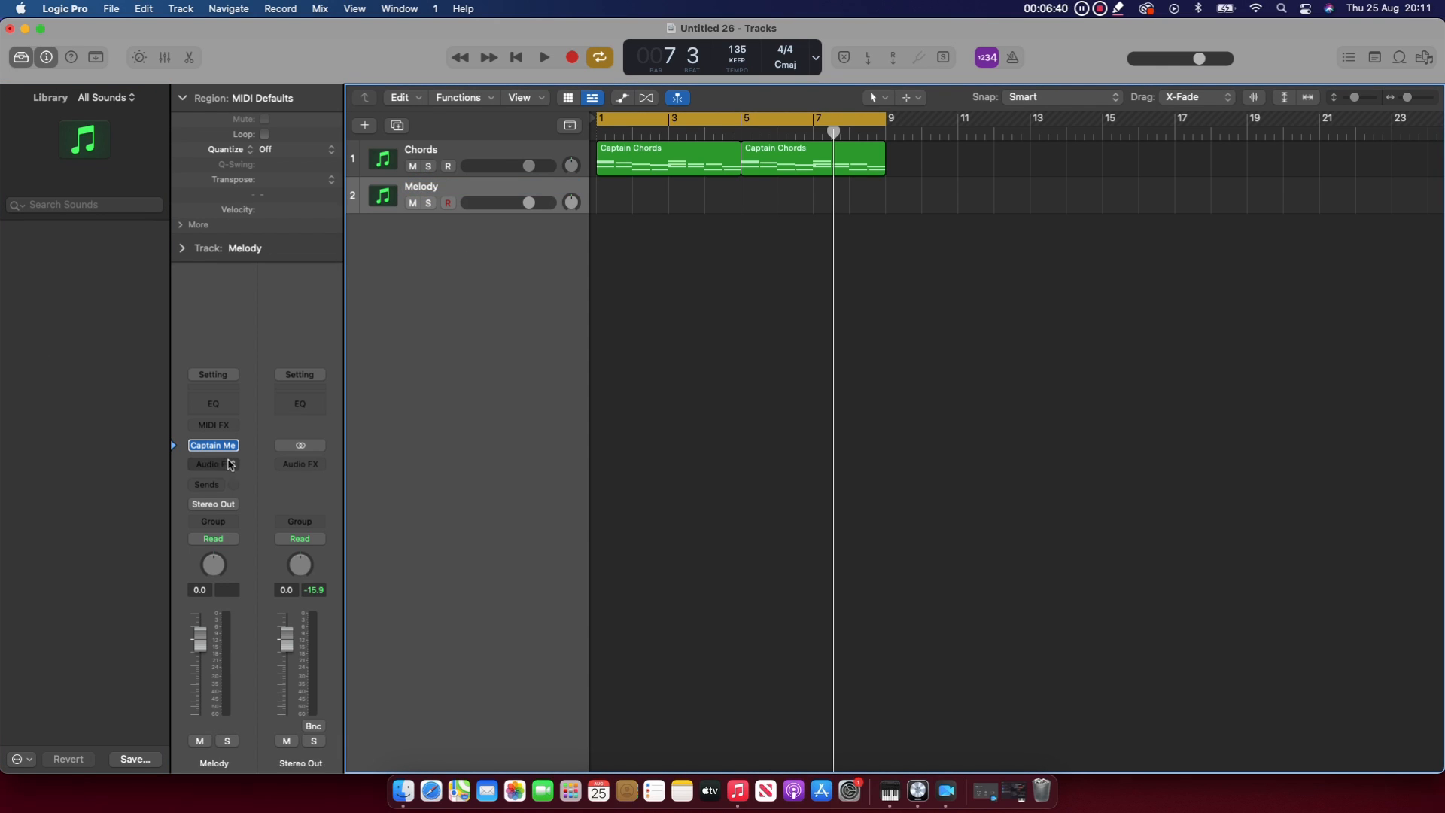
Open Captain Melody Epic on the Melody track, add a generated idea at bar 1, and play it
{"action": "left_click", "coordinate": [223, 448]}
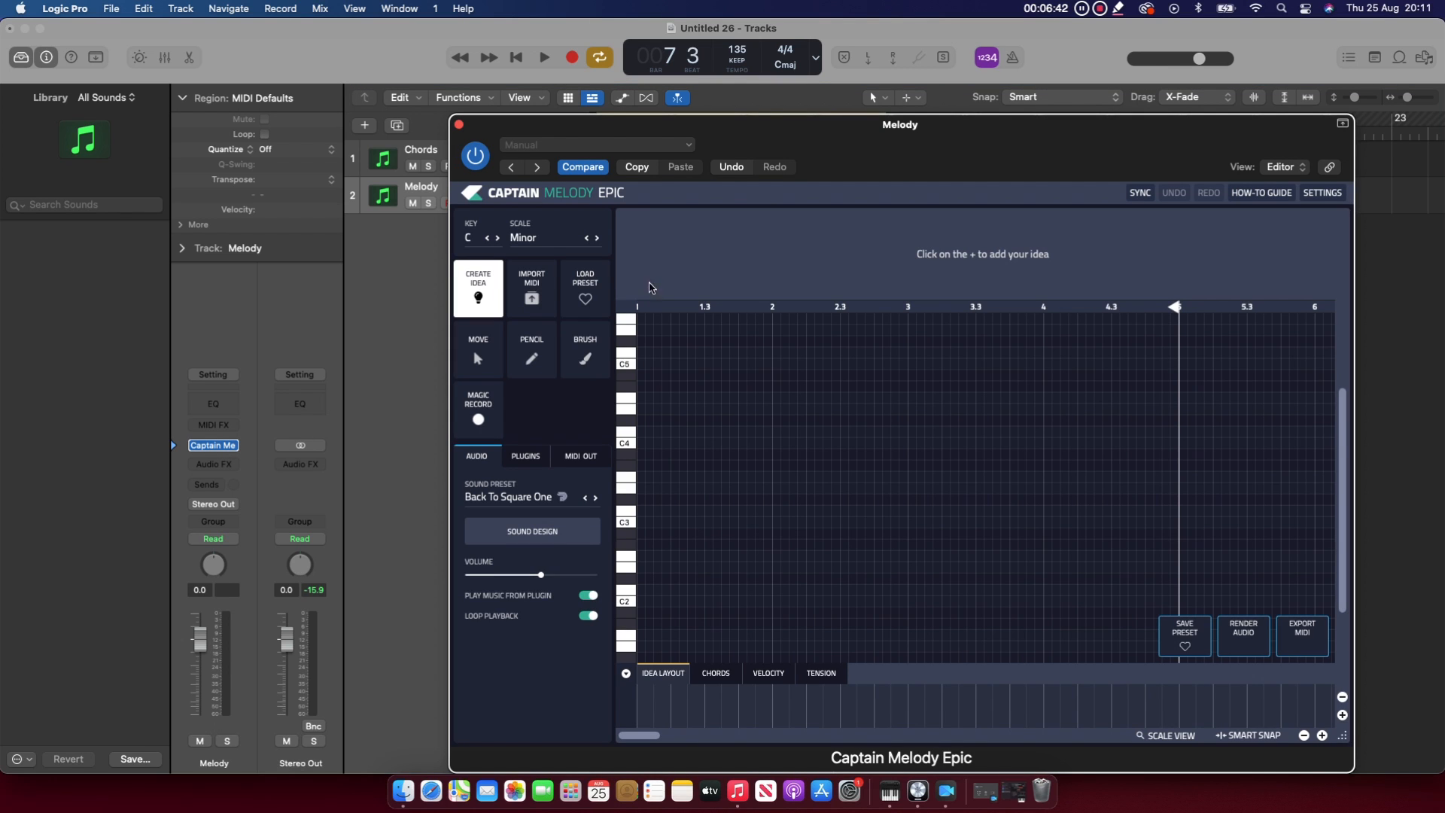
{"action": "left_click_drag", "start_coordinate": [872, 157], "coordinate": [676, 156]}
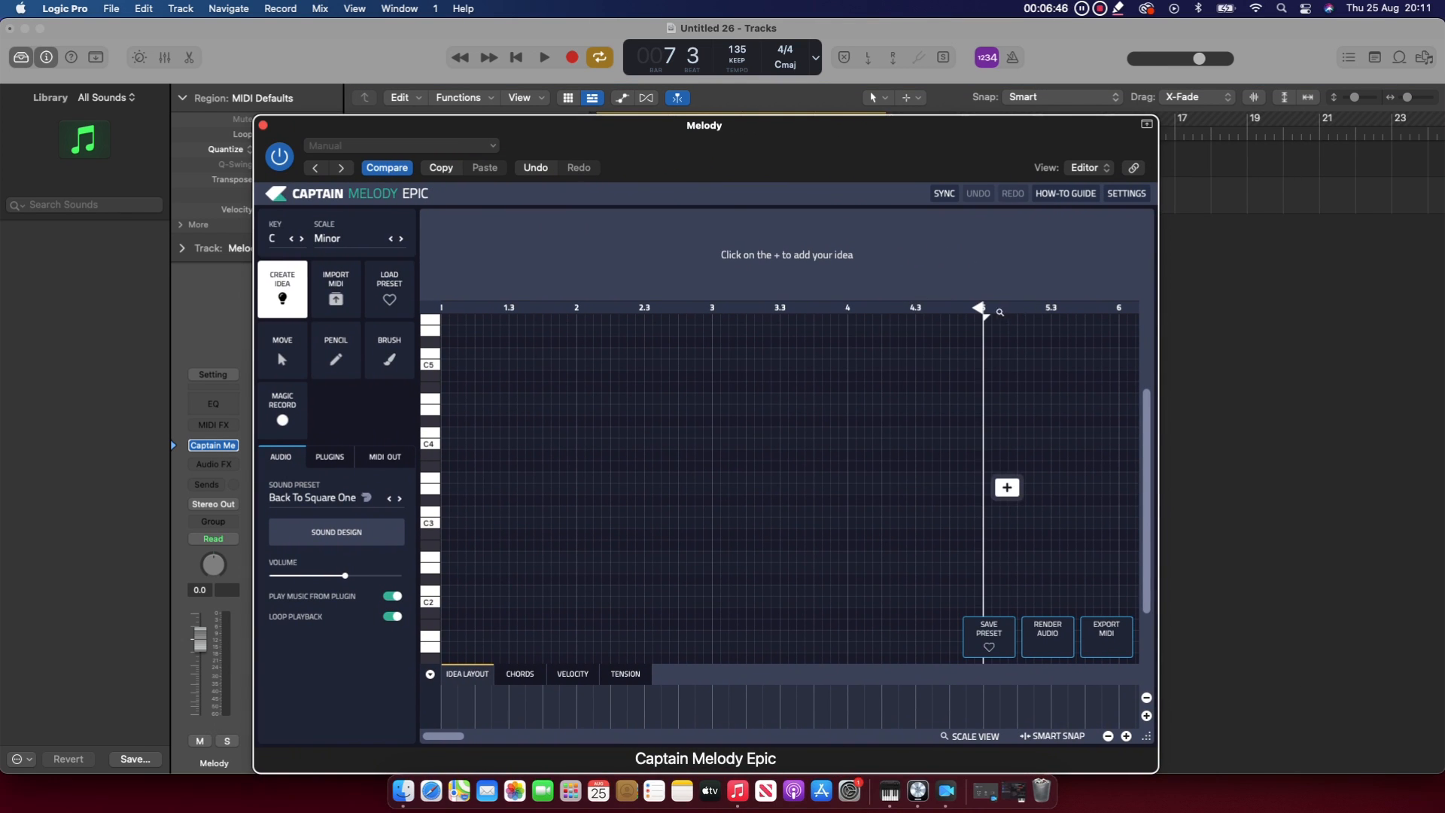
{"action": "left_click_drag", "start_coordinate": [984, 310], "coordinate": [947, 341]}
{"action": "scroll", "coordinate": [790, 436], "scroll_direction": "left", "scroll_amount": 5}
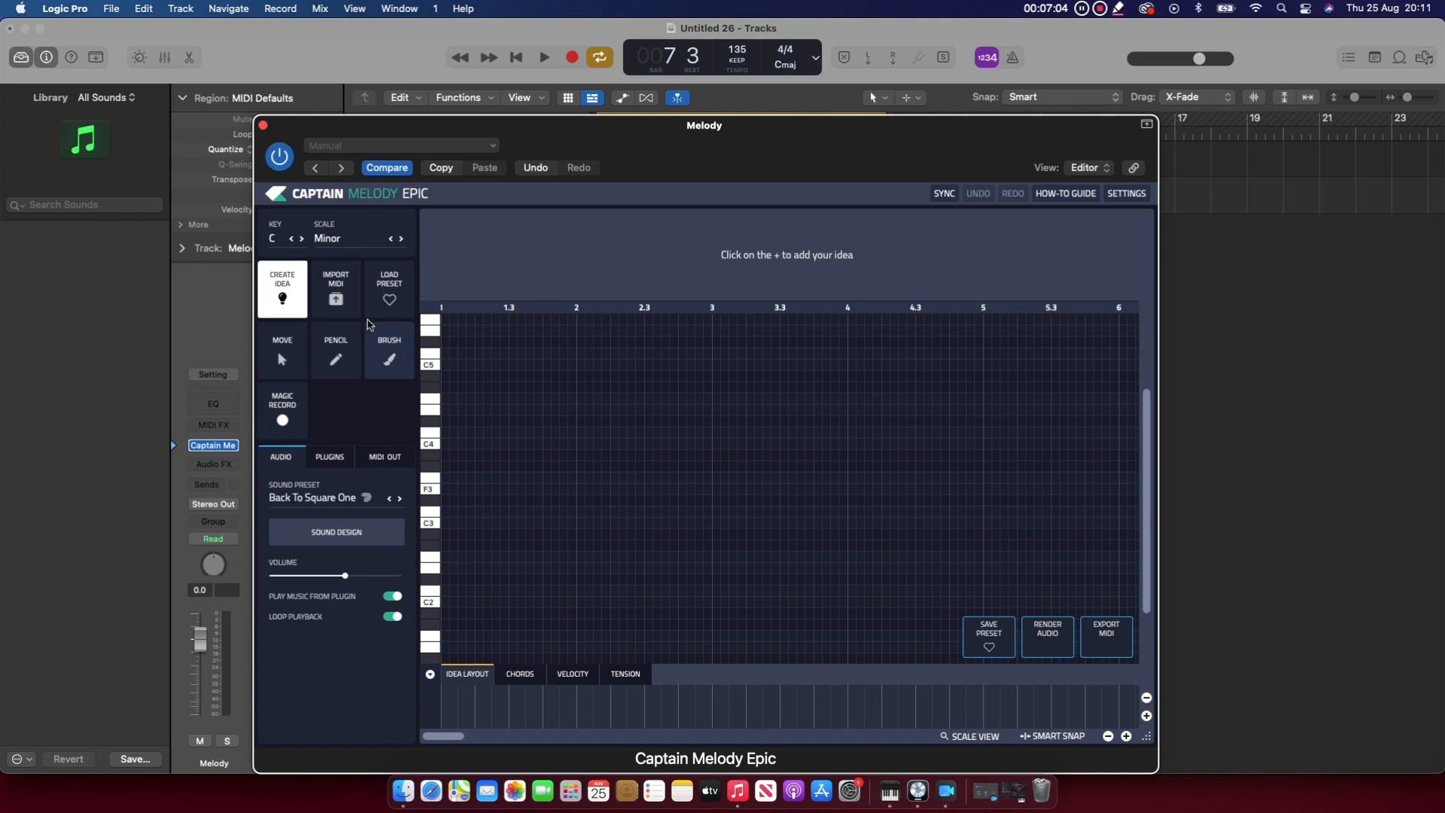
{"action": "mouse_move", "coordinate": [576, 409]}
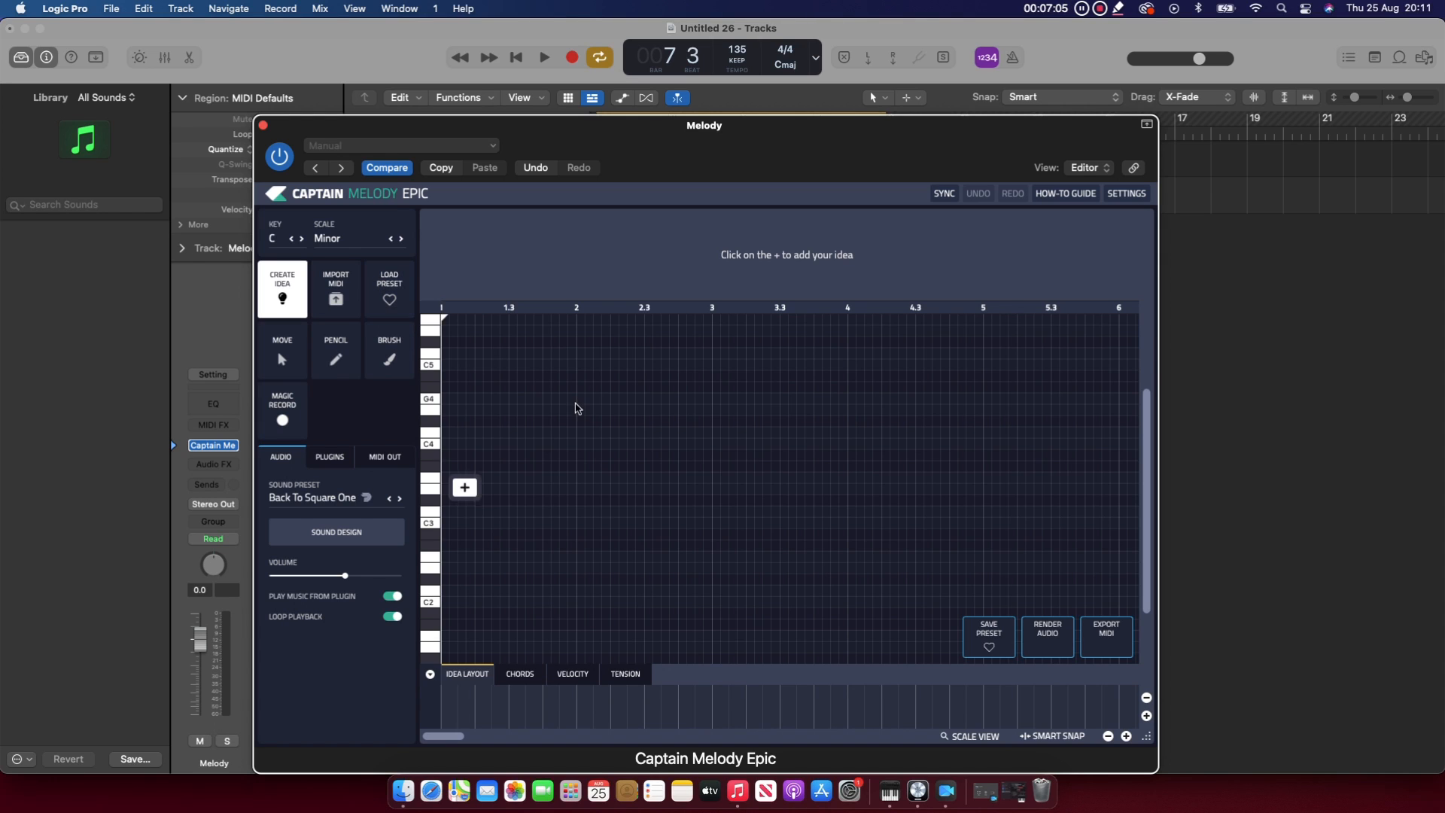
{"action": "left_click", "coordinate": [464, 487]}
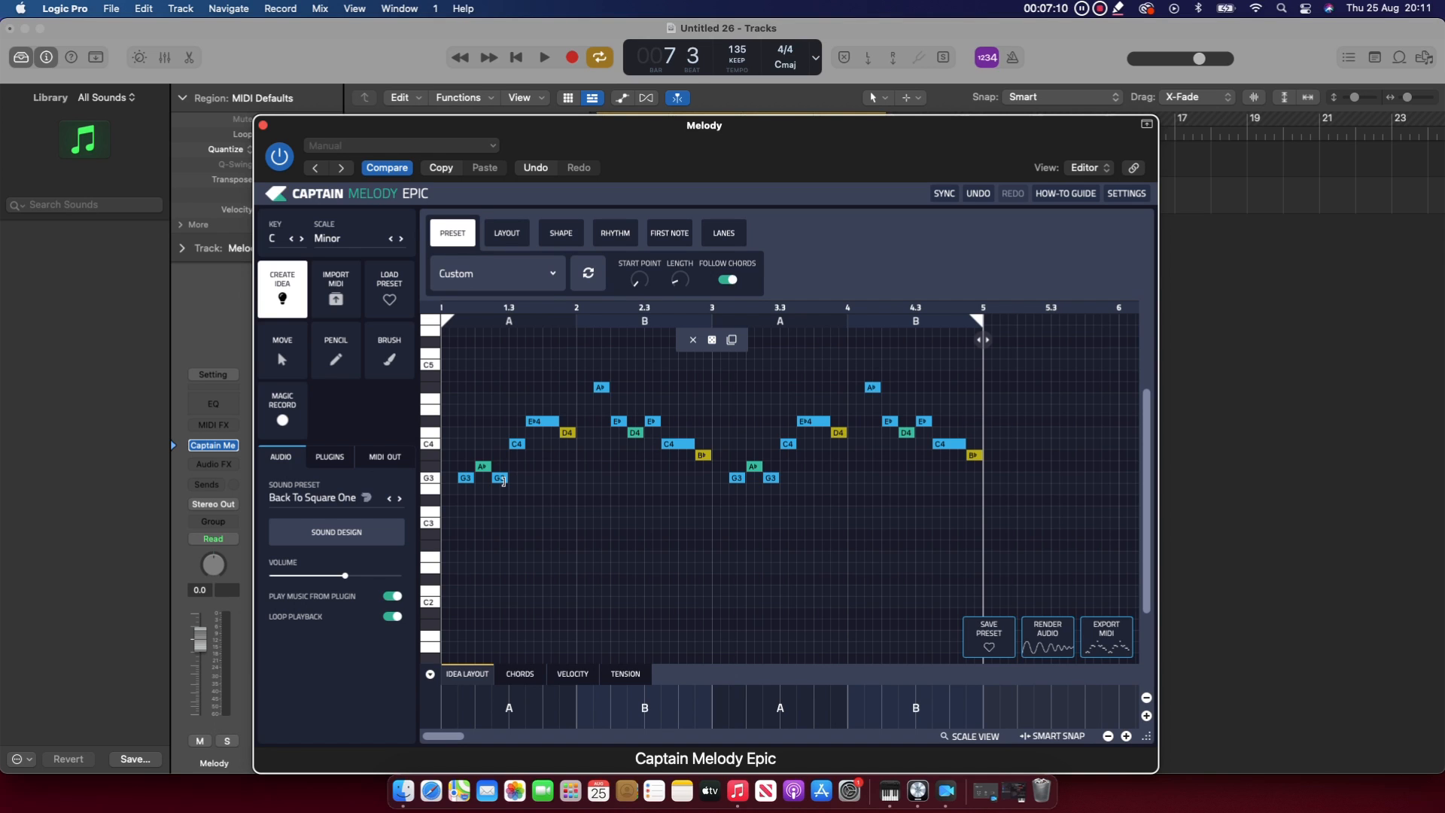
{"action": "key", "text": "space"}
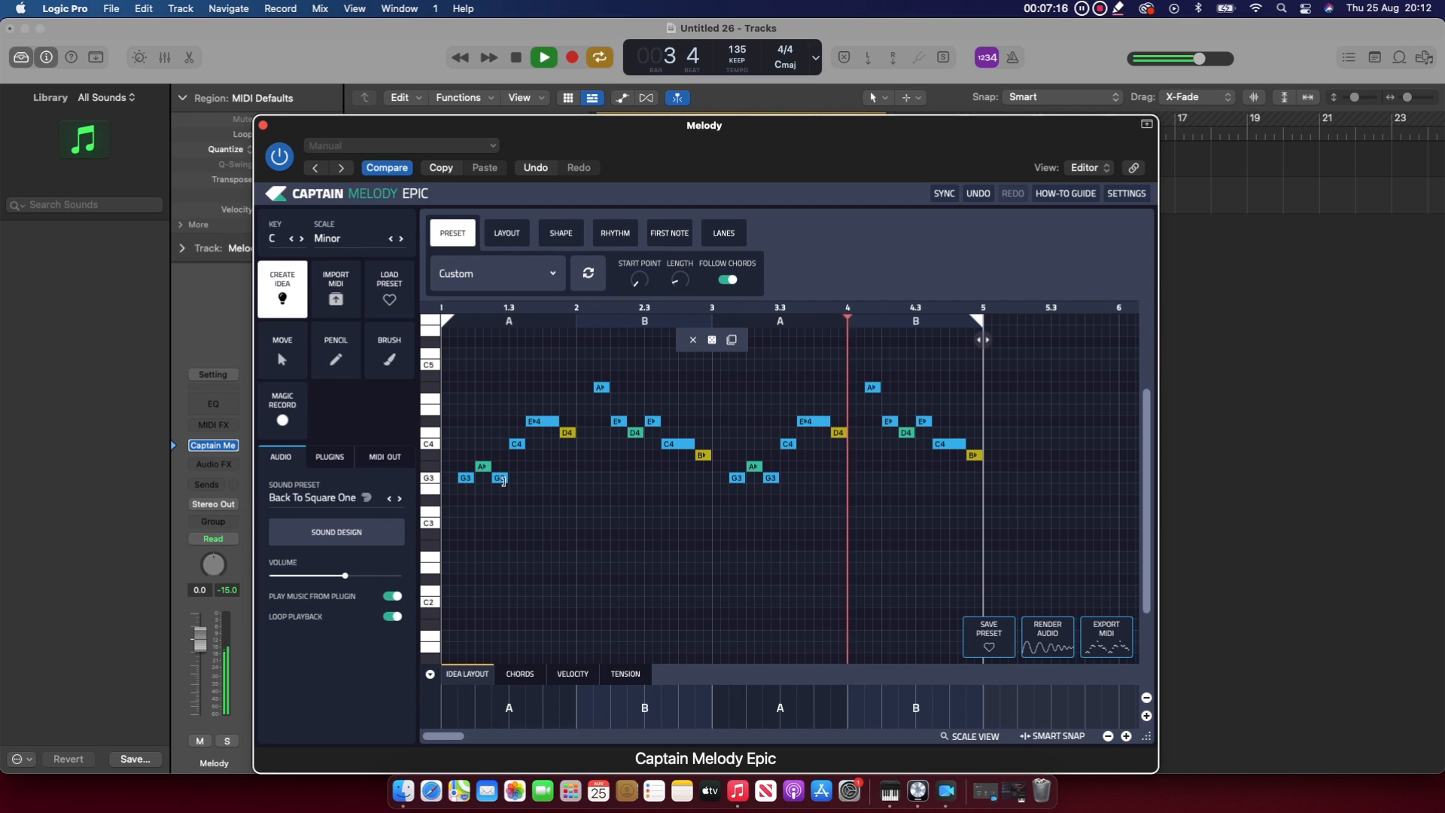
{"action": "key", "text": "space"}
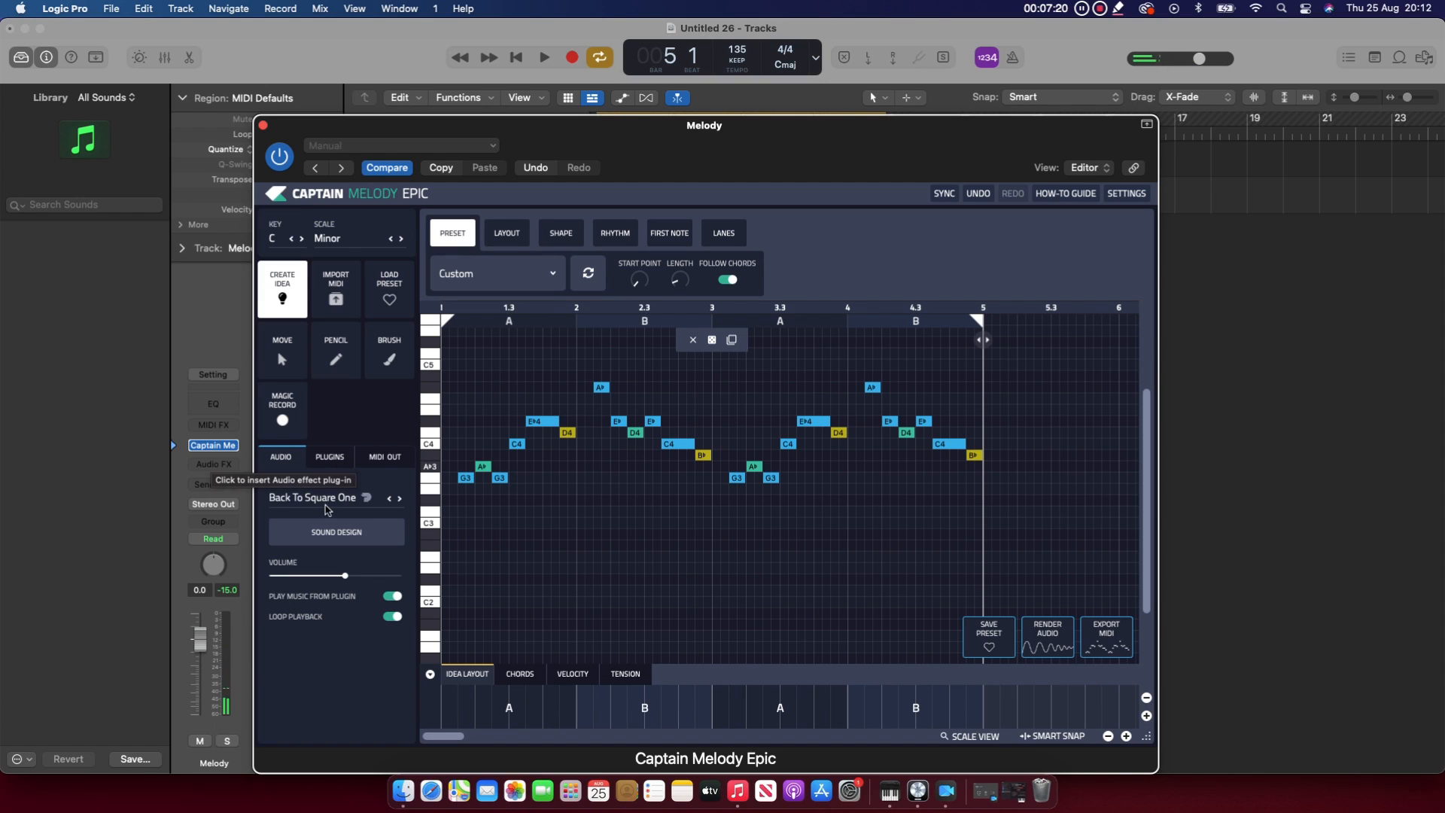
Audition the Analog Brass and Arpeggiating Effectious sound presets, reapply Back To Square One, and listen to the melody
{"action": "left_click", "coordinate": [372, 504]}
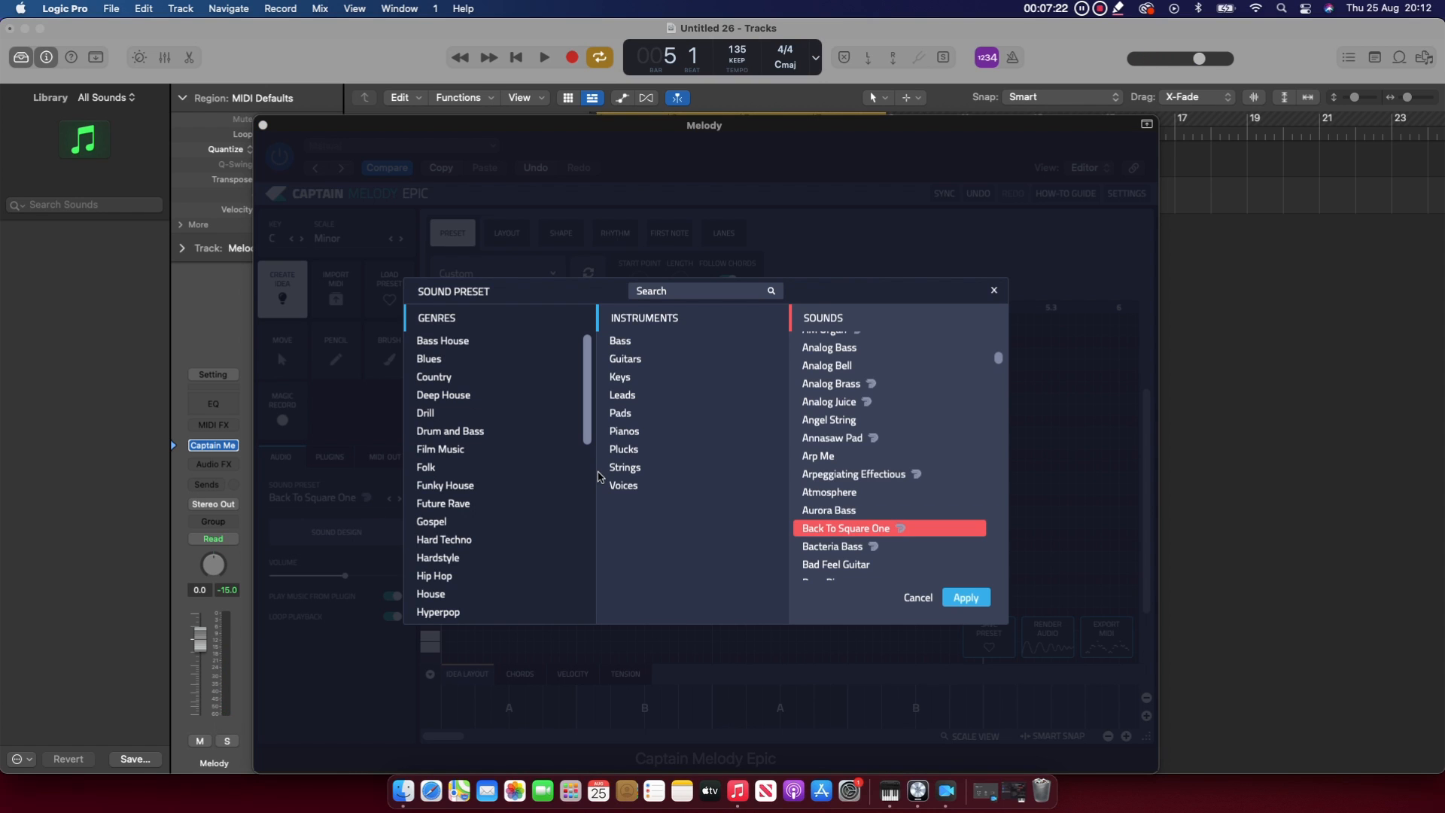
{"action": "left_click", "coordinate": [842, 387]}
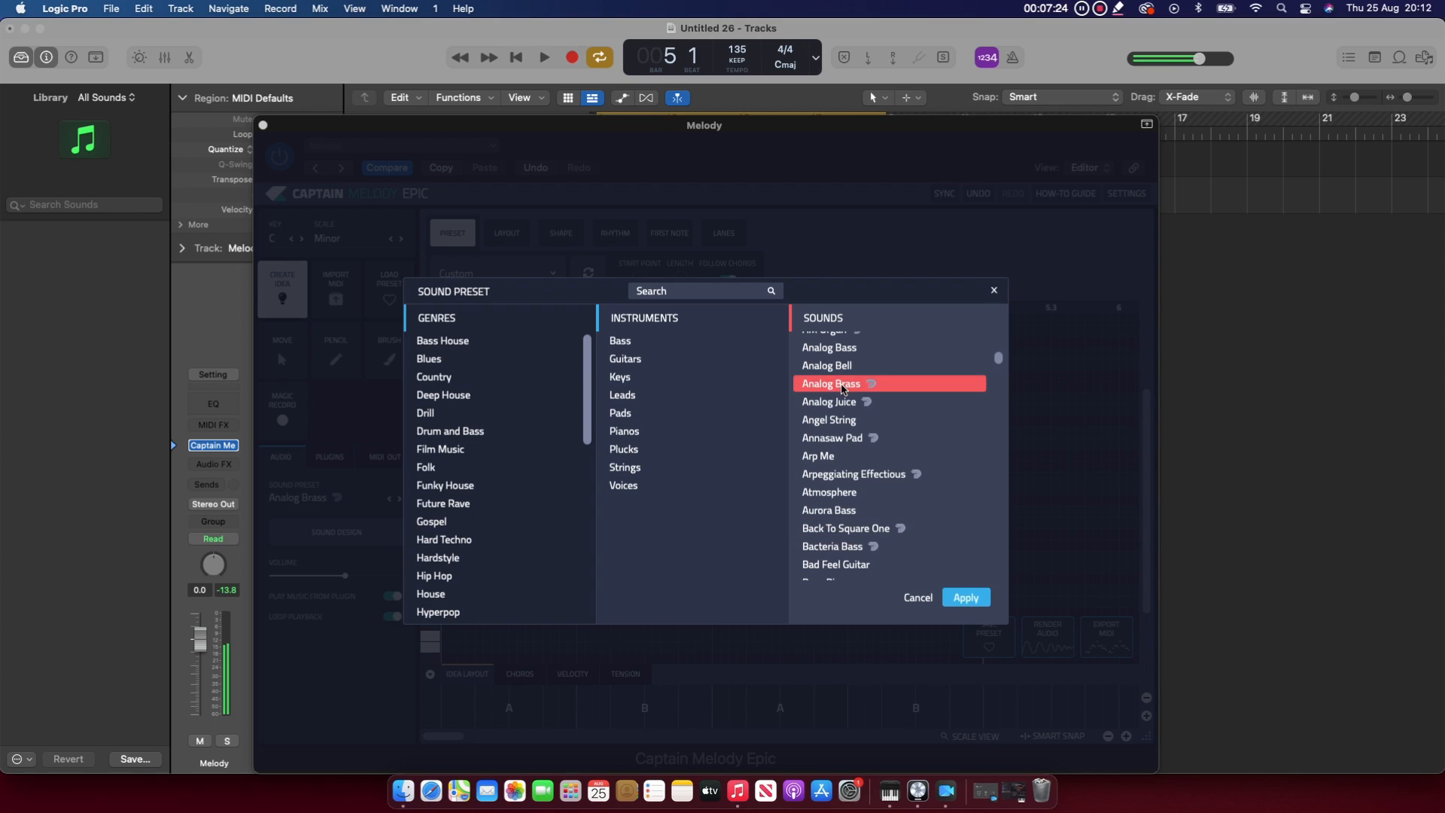
{"action": "left_click", "coordinate": [857, 476]}
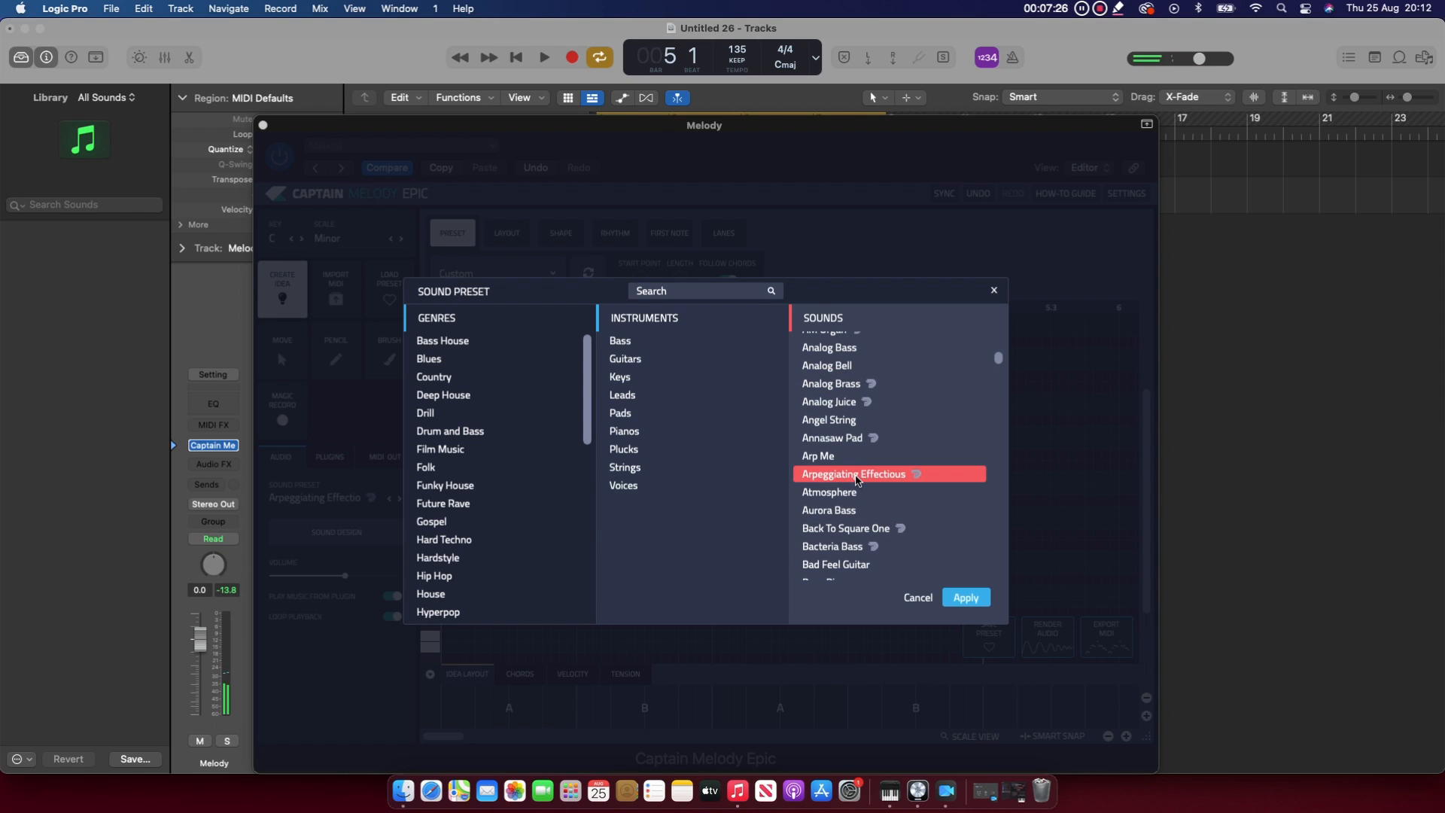
{"action": "scroll", "coordinate": [841, 513], "scroll_direction": "down", "scroll_amount": 2}
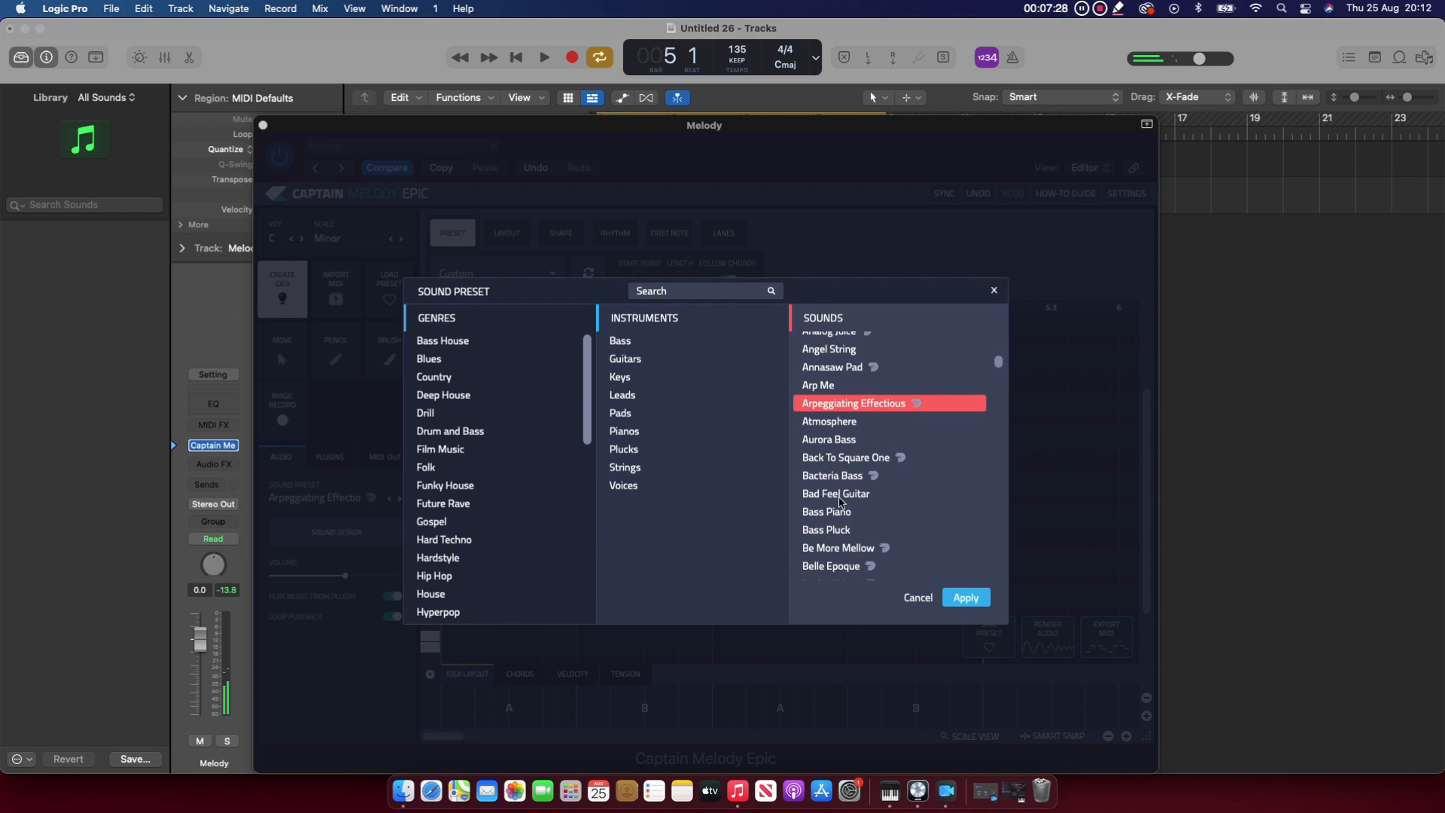
{"action": "key", "text": "space"}
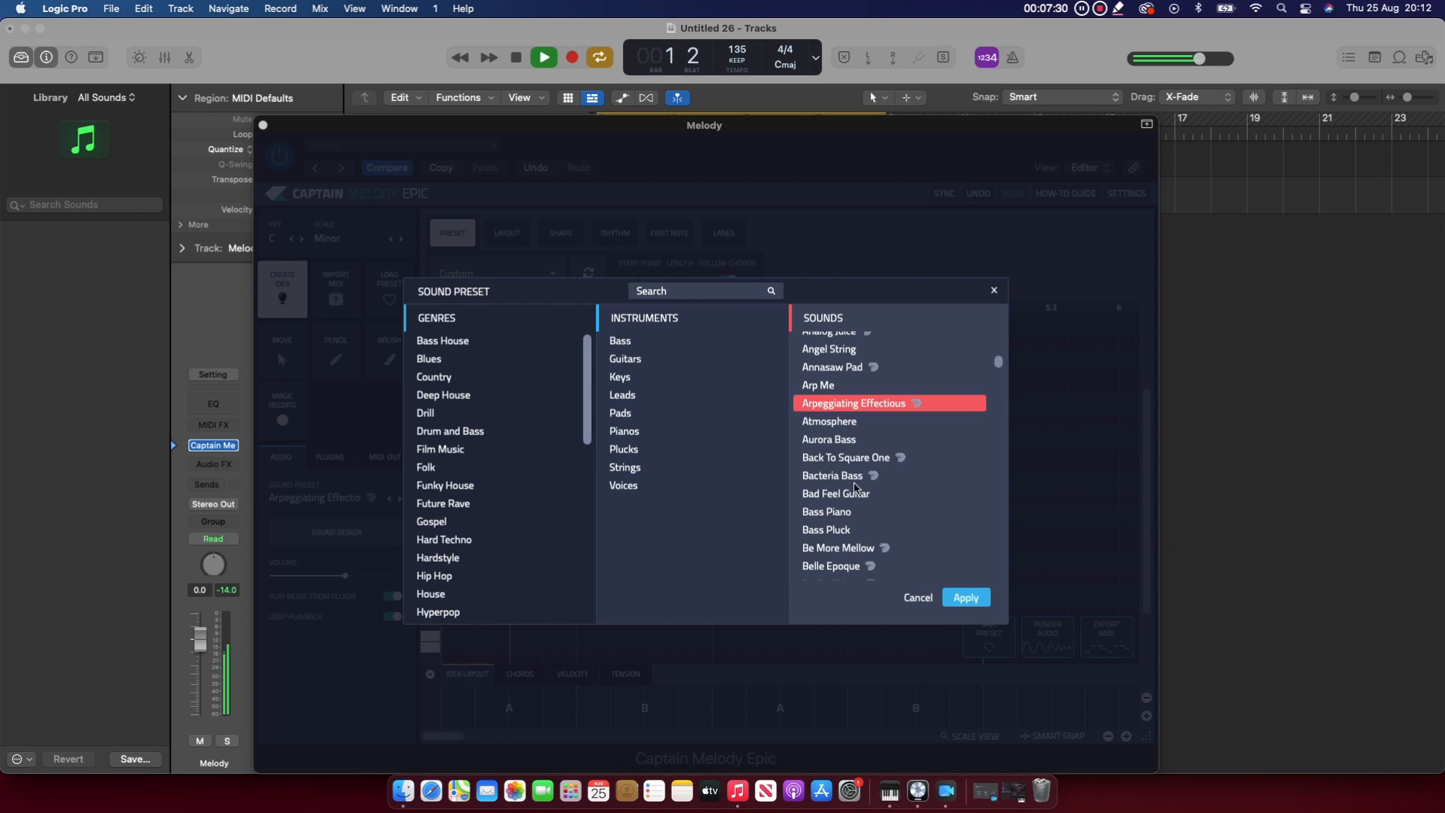
{"action": "left_click", "coordinate": [847, 458]}
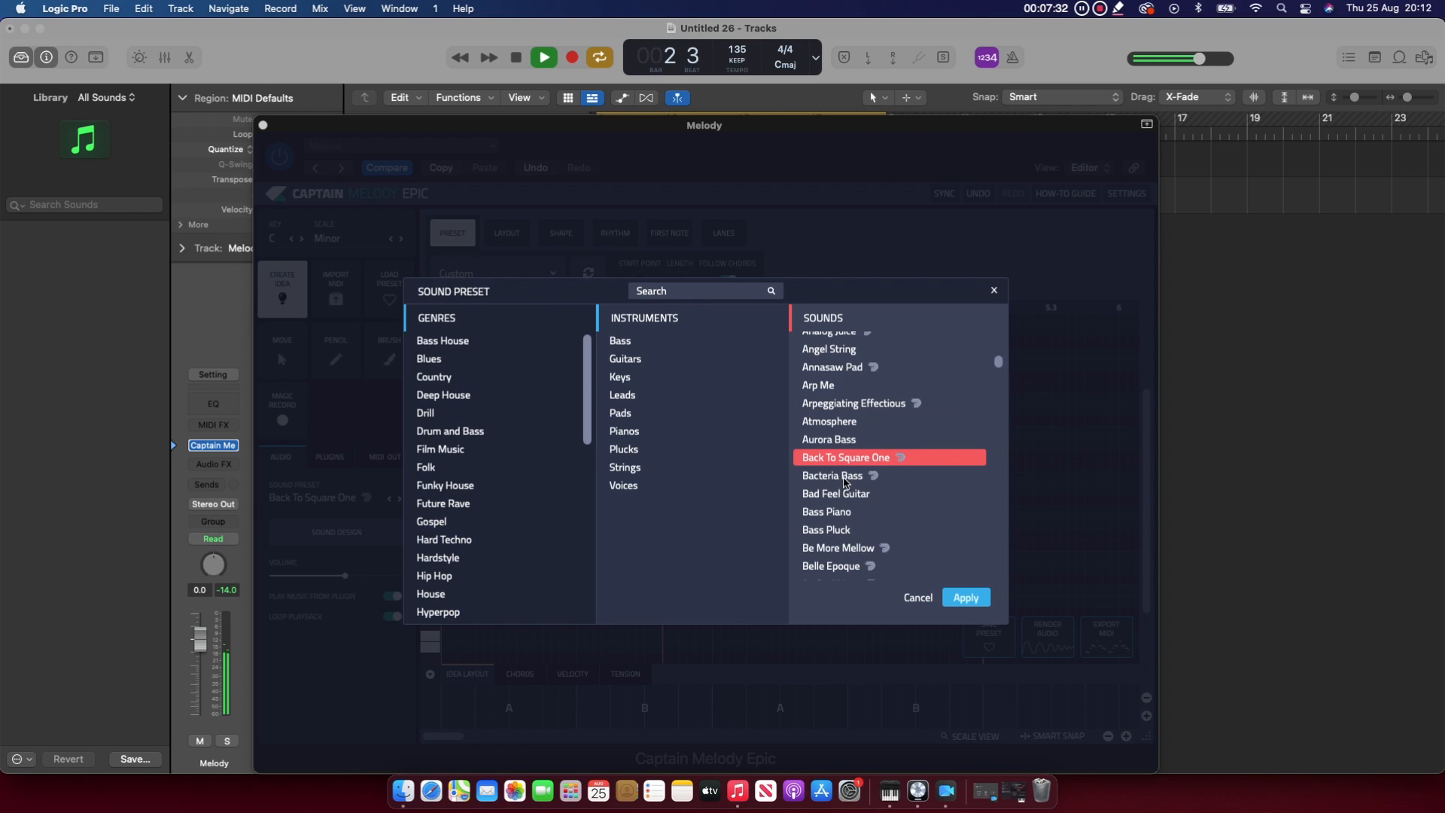
{"action": "left_click", "coordinate": [965, 597]}
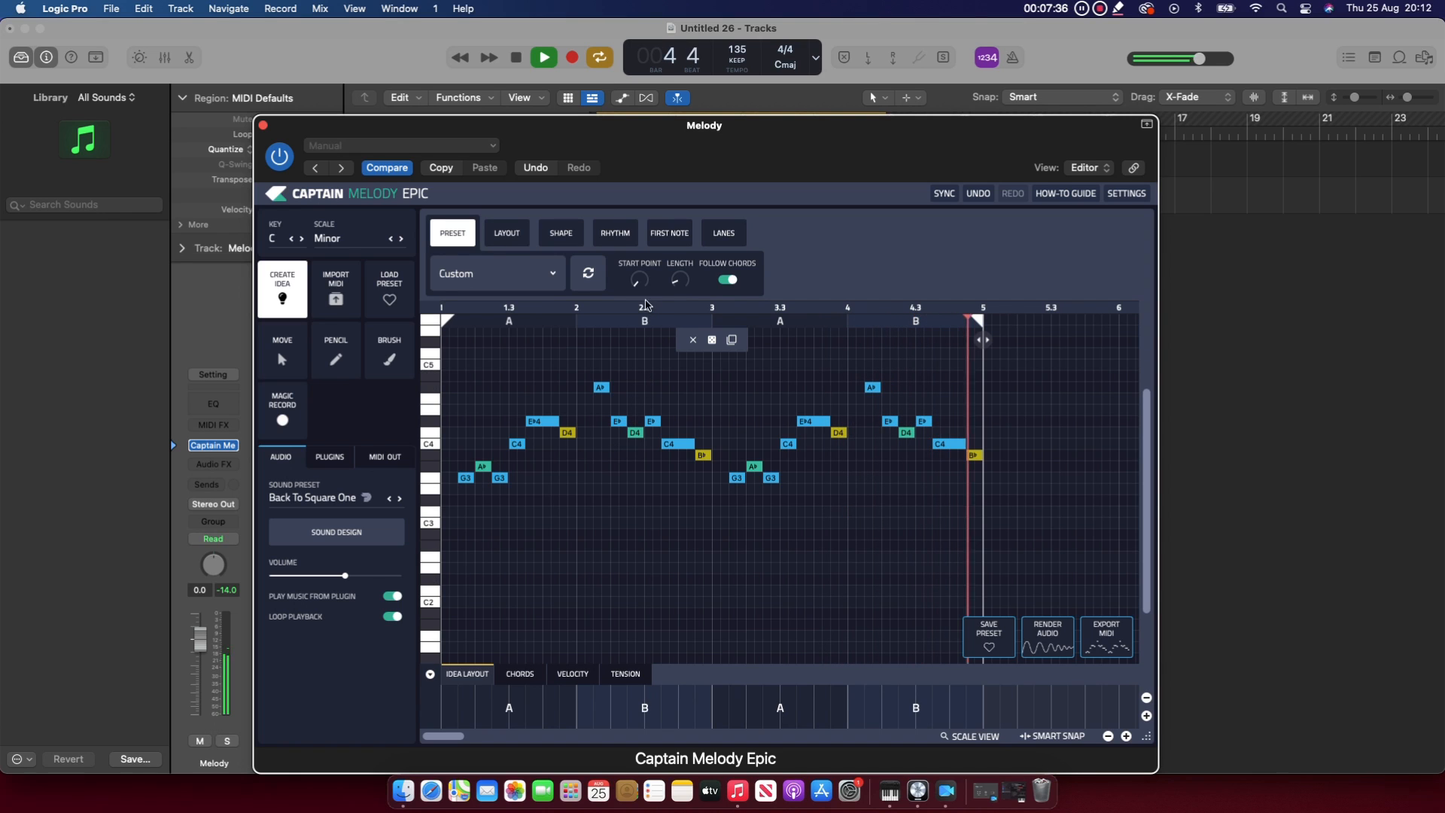
{"action": "key", "text": "space"}
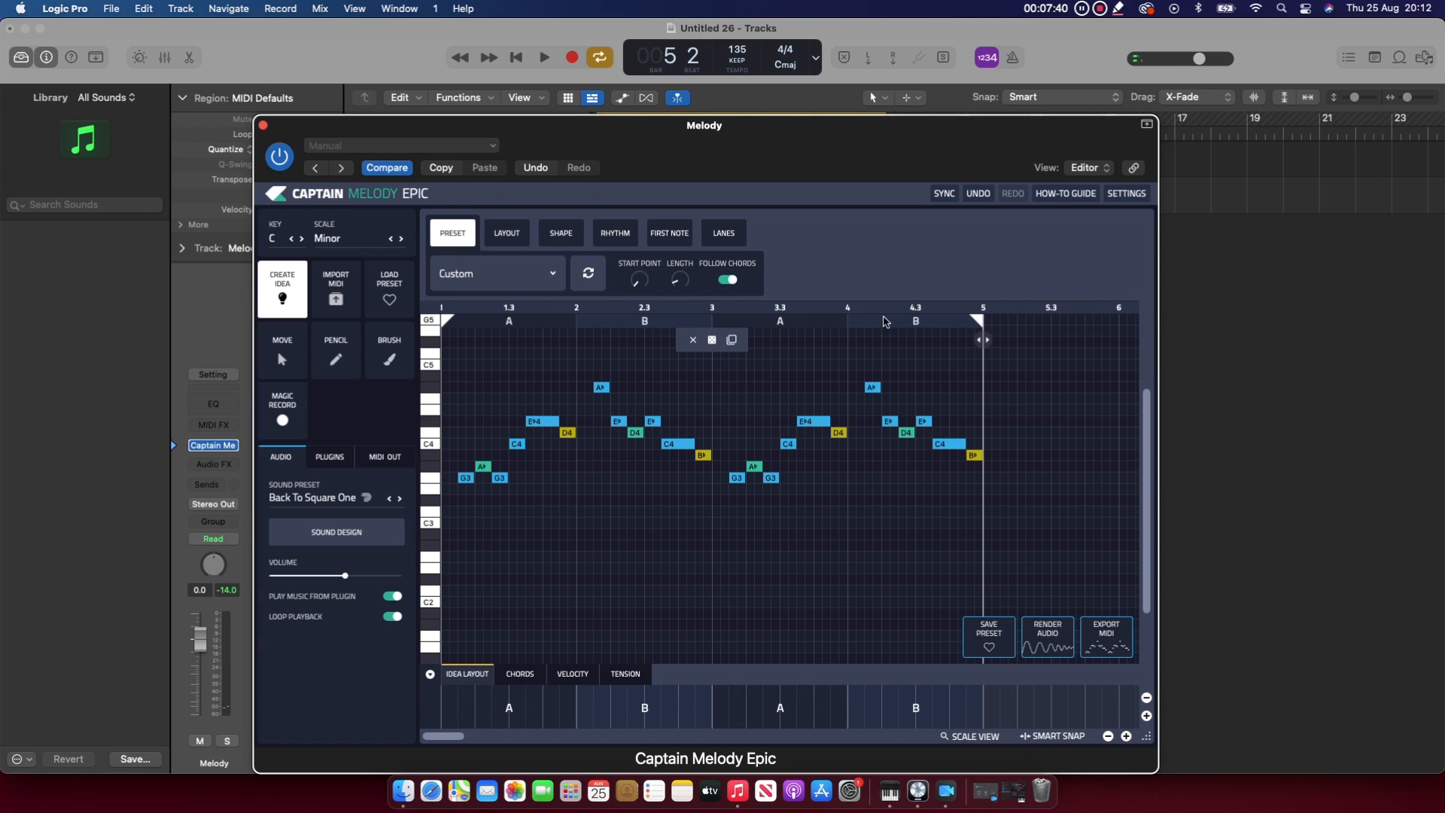
Replay the melody with the chord regions and look through the available melody idea presets
{"action": "left_click_drag", "start_coordinate": [835, 133], "coordinate": [838, 235]}
{"action": "left_click_drag", "start_coordinate": [885, 120], "coordinate": [741, 120]}
{"action": "key", "text": "space"}
{"action": "left_click_drag", "start_coordinate": [787, 233], "coordinate": [841, 60]}
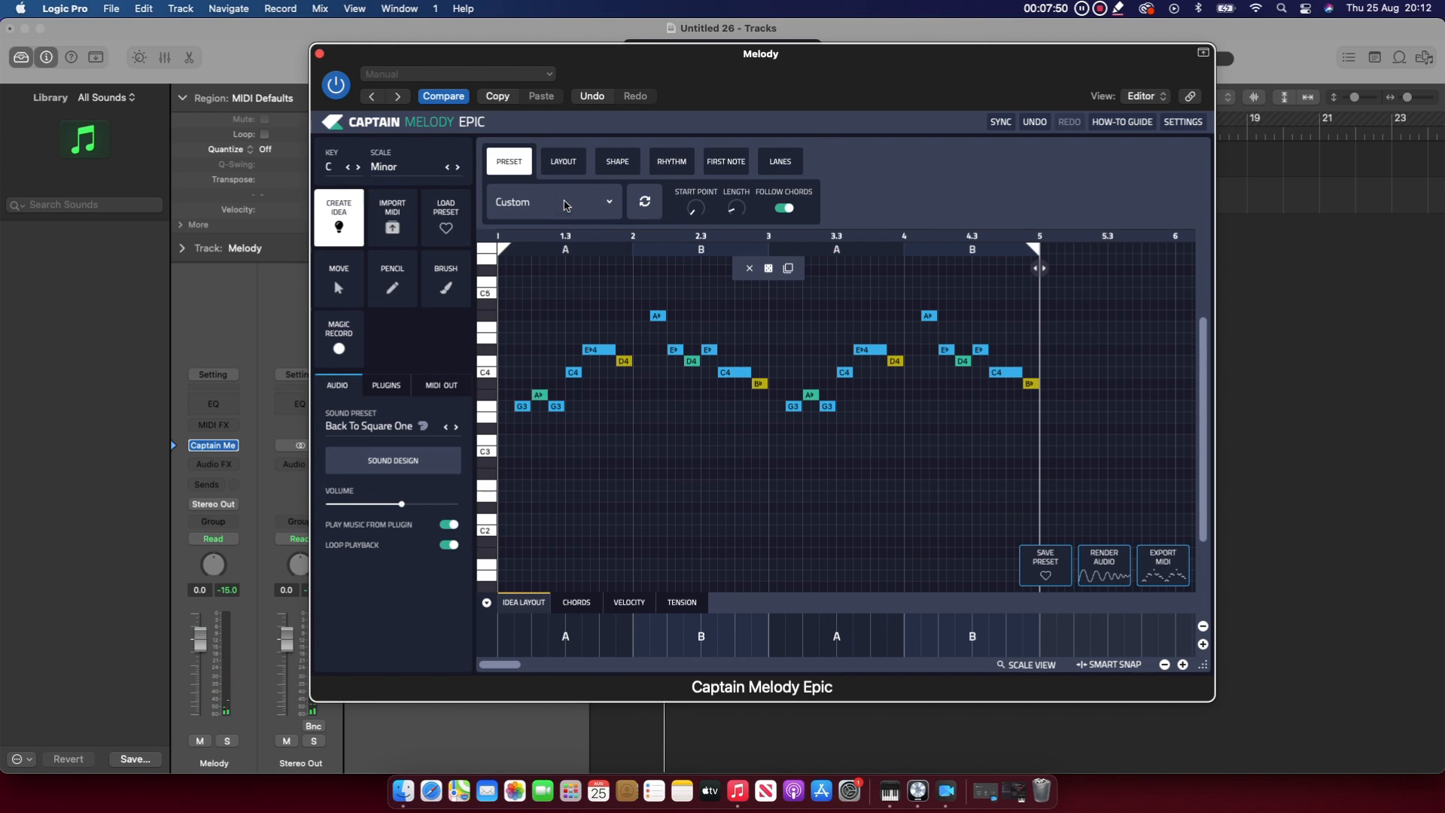
{"action": "left_click", "coordinate": [565, 205]}
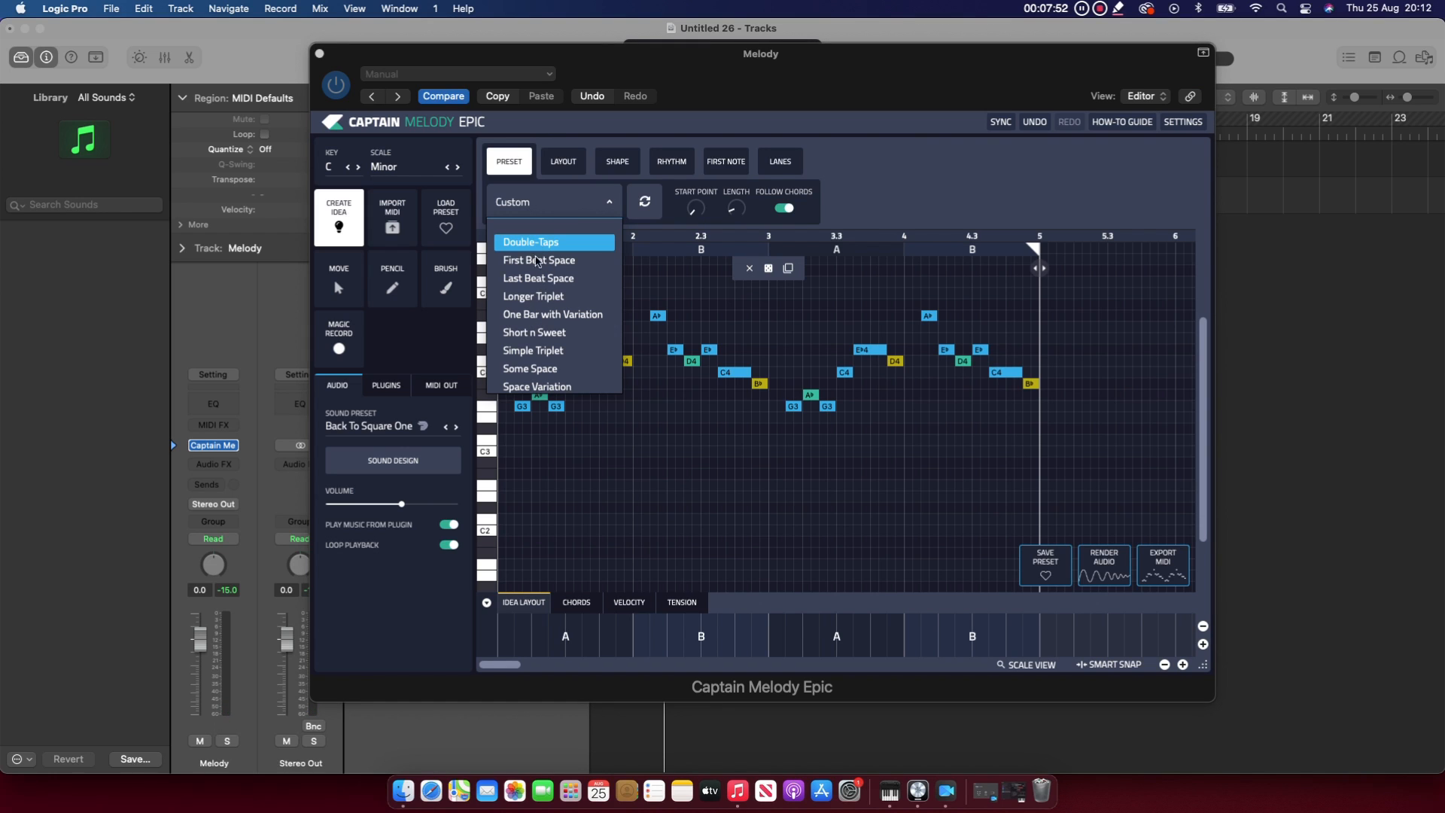
{"action": "left_click", "coordinate": [592, 199]}
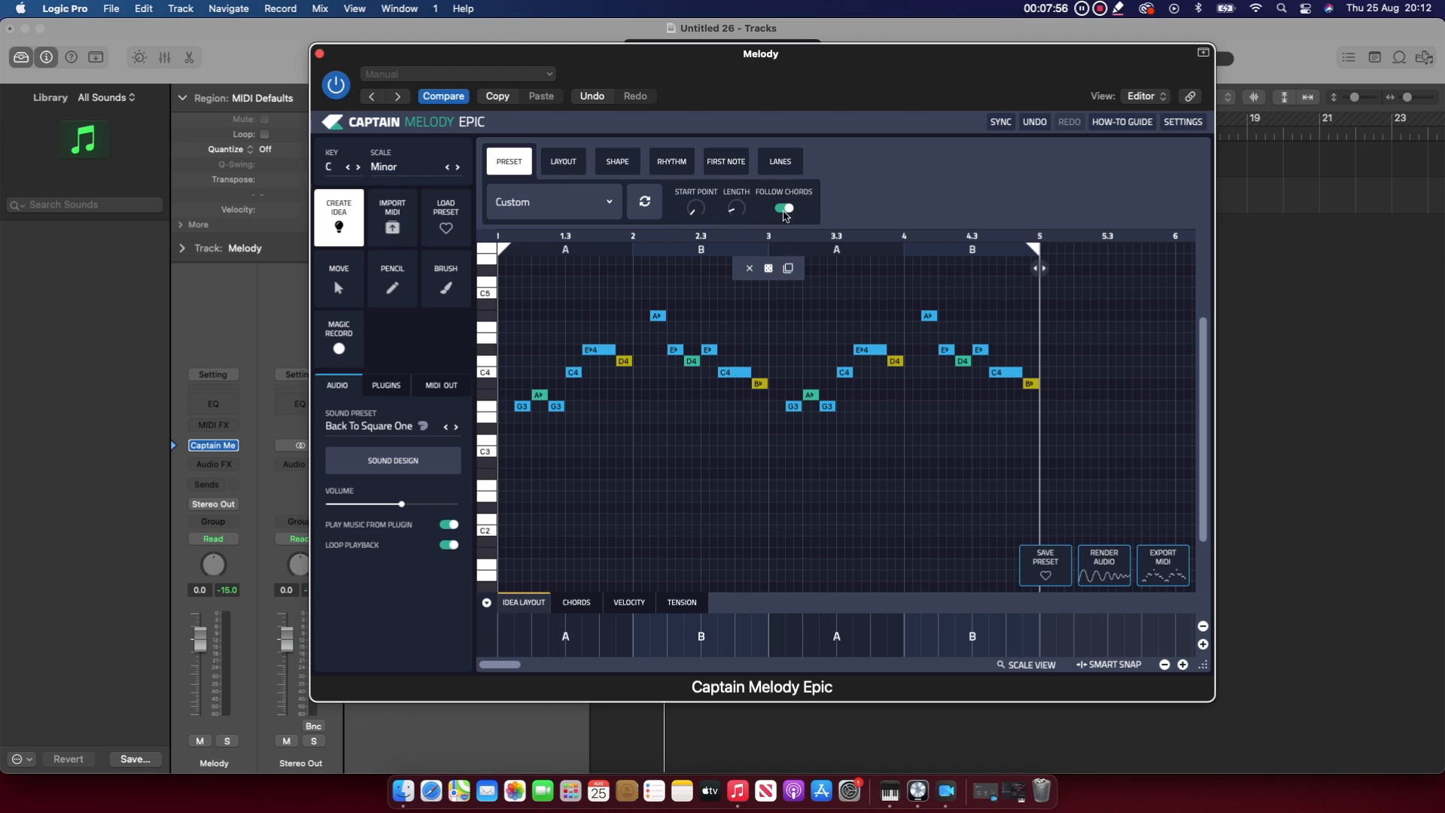
Look through the layout, shape, rhythm, first note and lanes settings of the melody idea
{"action": "left_click", "coordinate": [582, 164]}
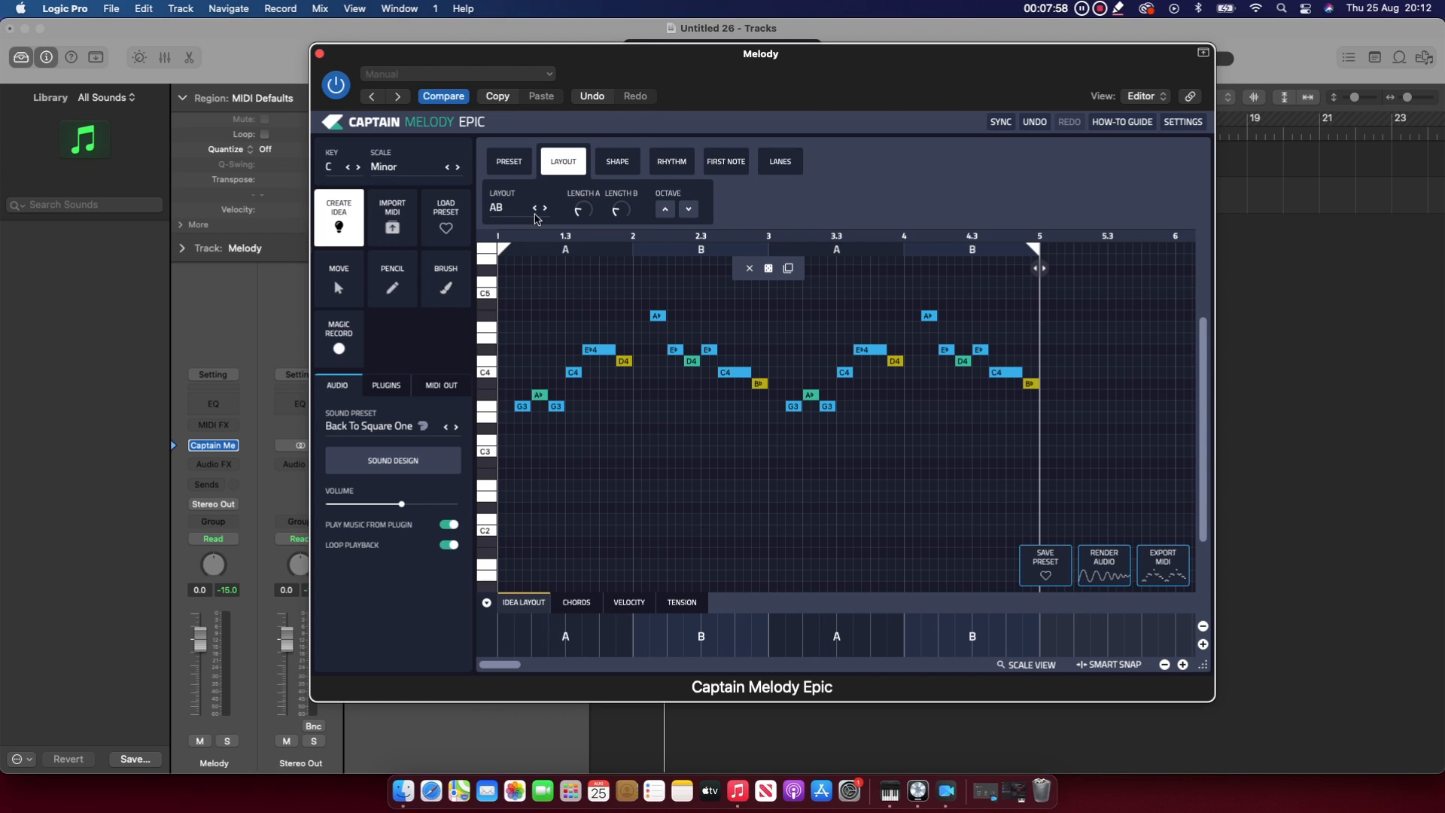
{"action": "left_click", "coordinate": [620, 161]}
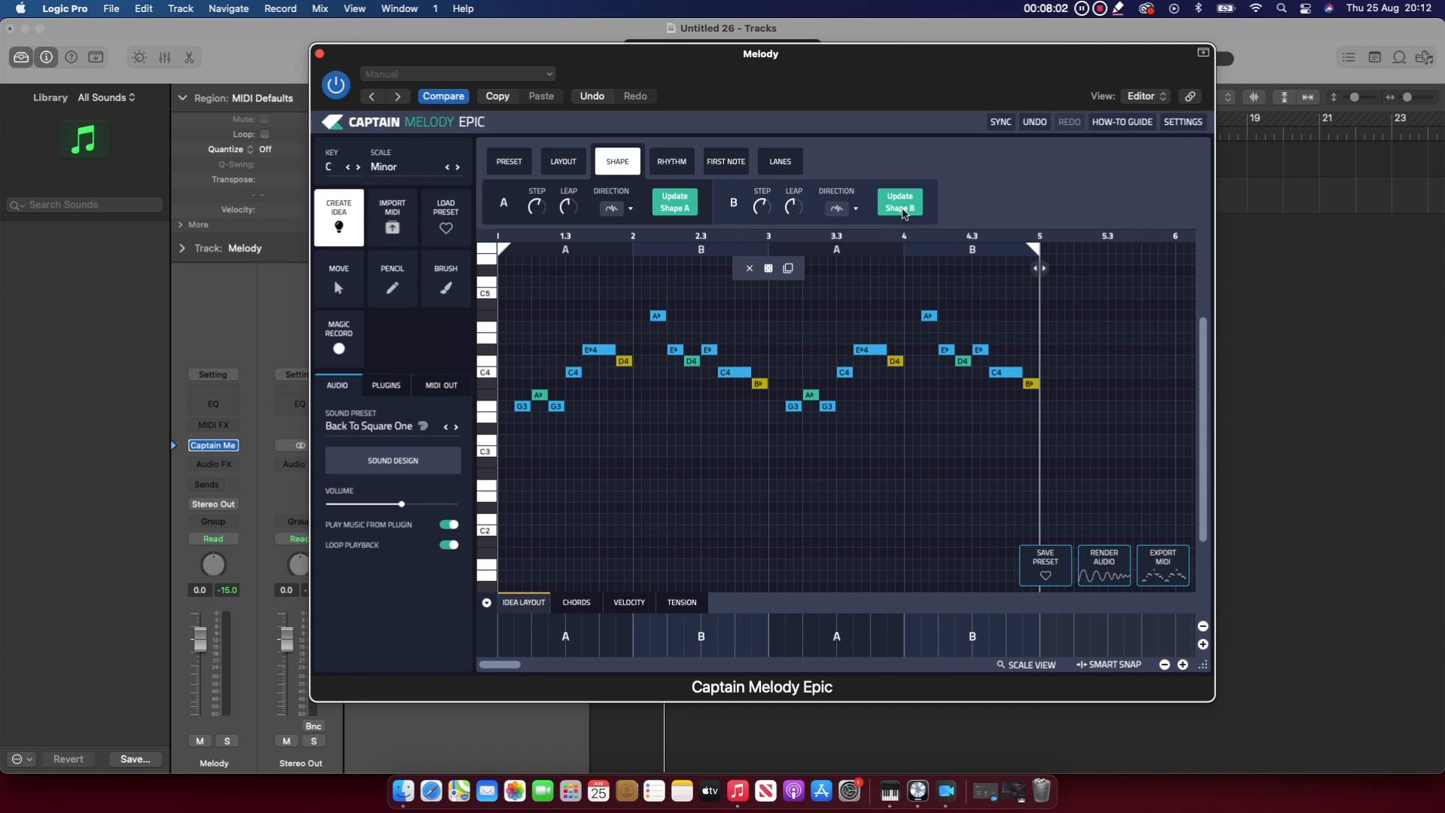
{"action": "left_click", "coordinate": [669, 170]}
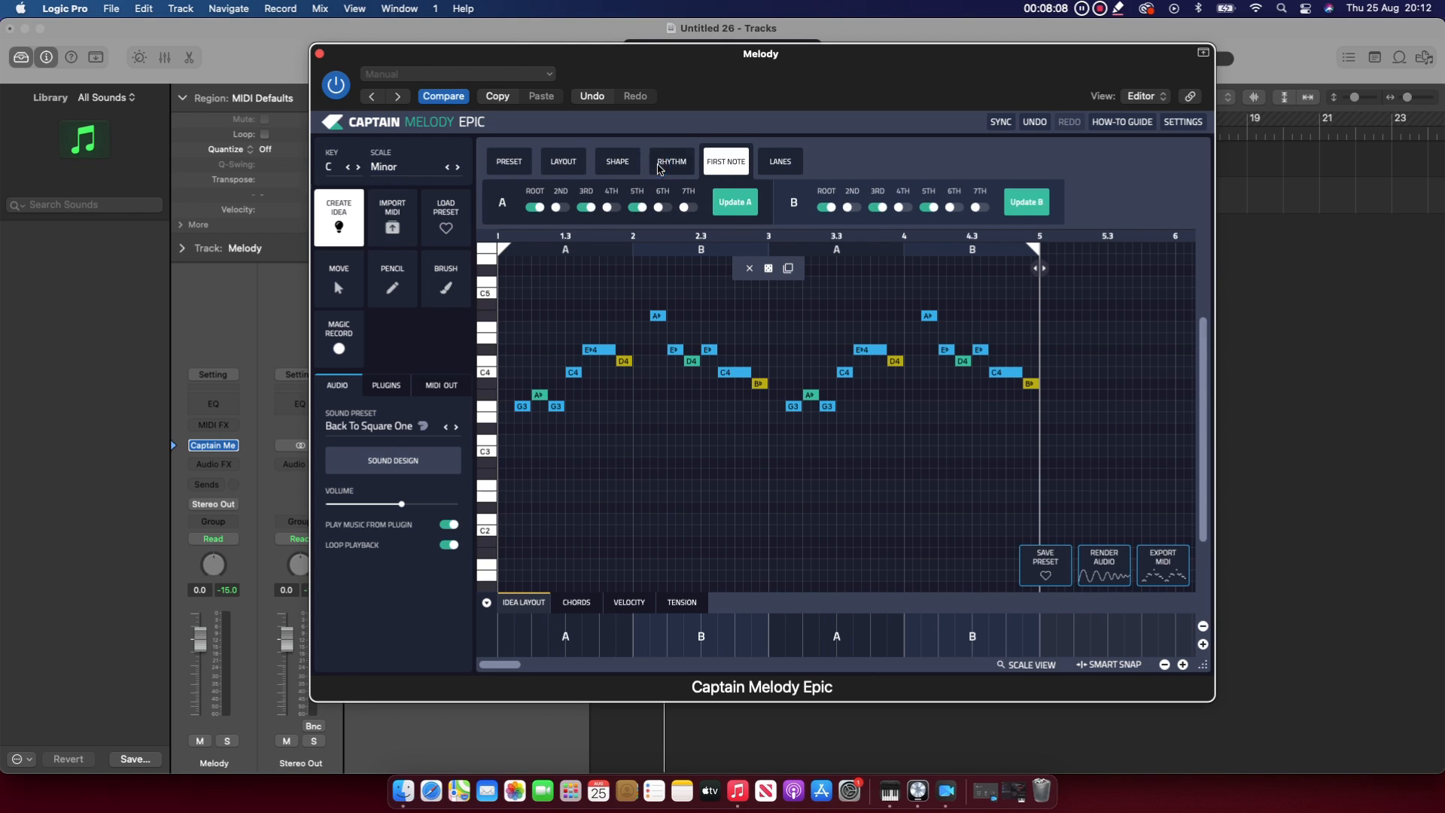
{"action": "left_click", "coordinate": [774, 169]}
{"action": "left_click", "coordinate": [604, 162]}
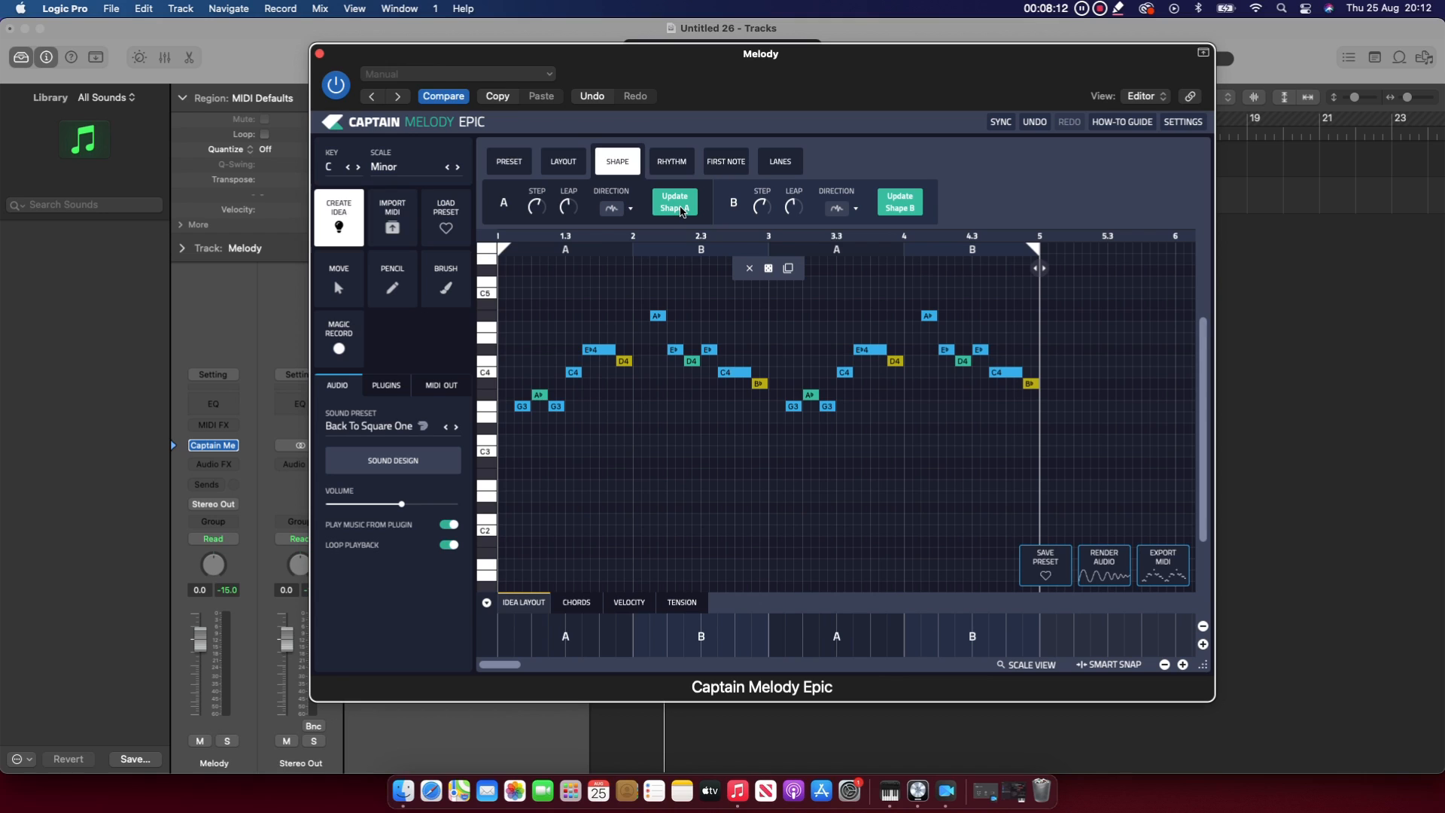
Regenerate melody shapes A and B and check the direction options for shape A
{"action": "left_click", "coordinate": [679, 209]}
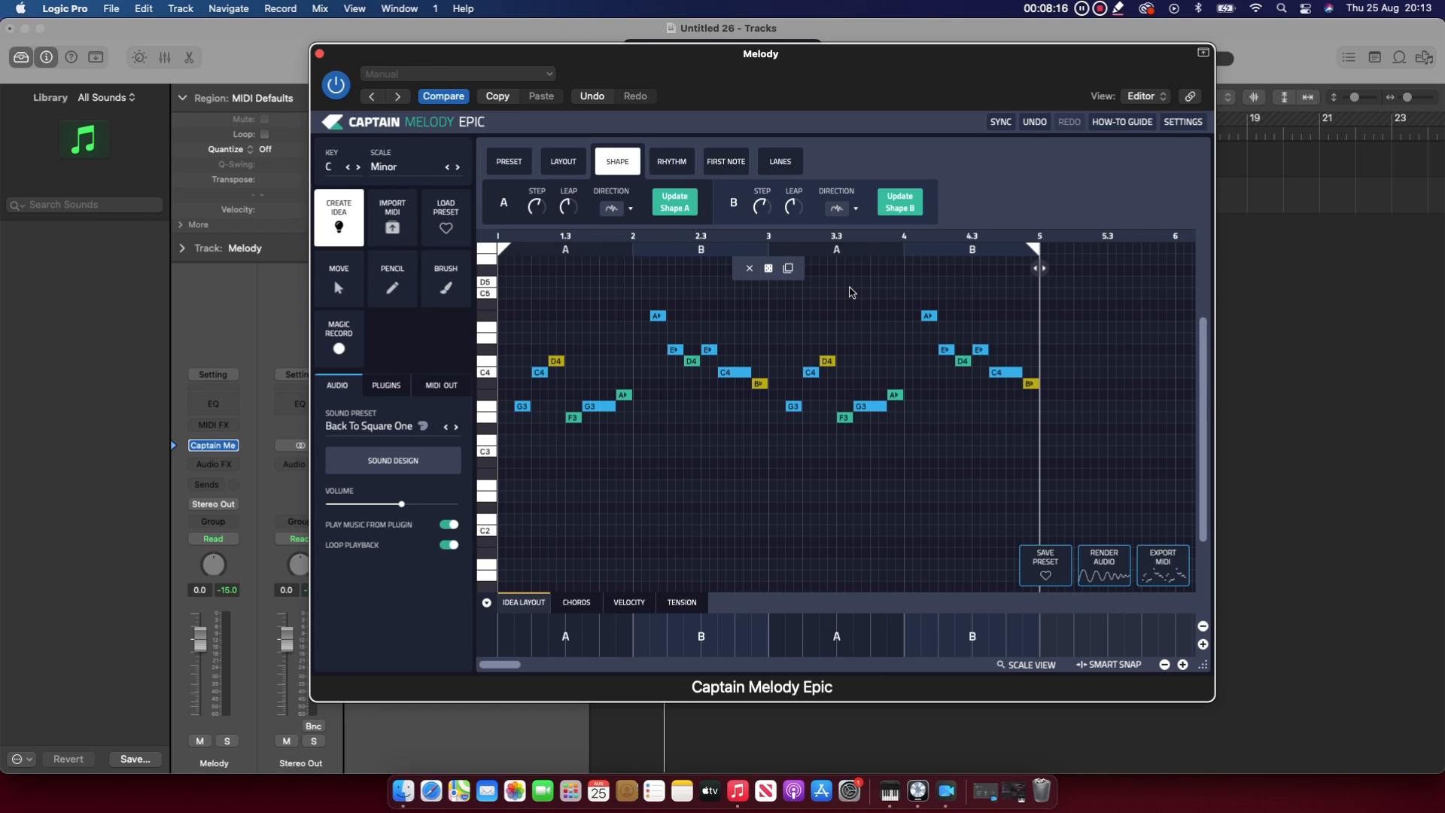
{"action": "left_click", "coordinate": [898, 206]}
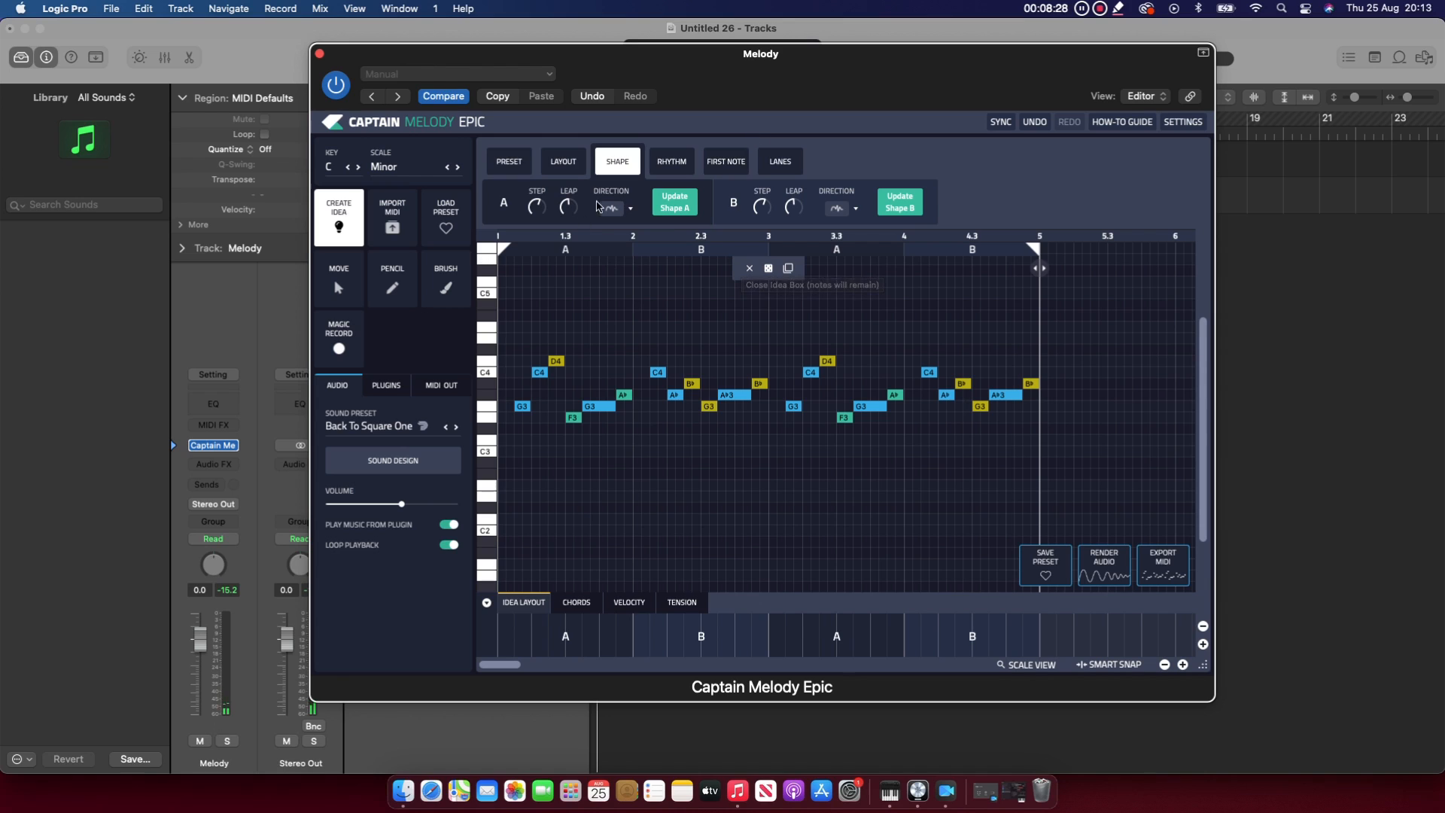
{"action": "left_click", "coordinate": [629, 213]}
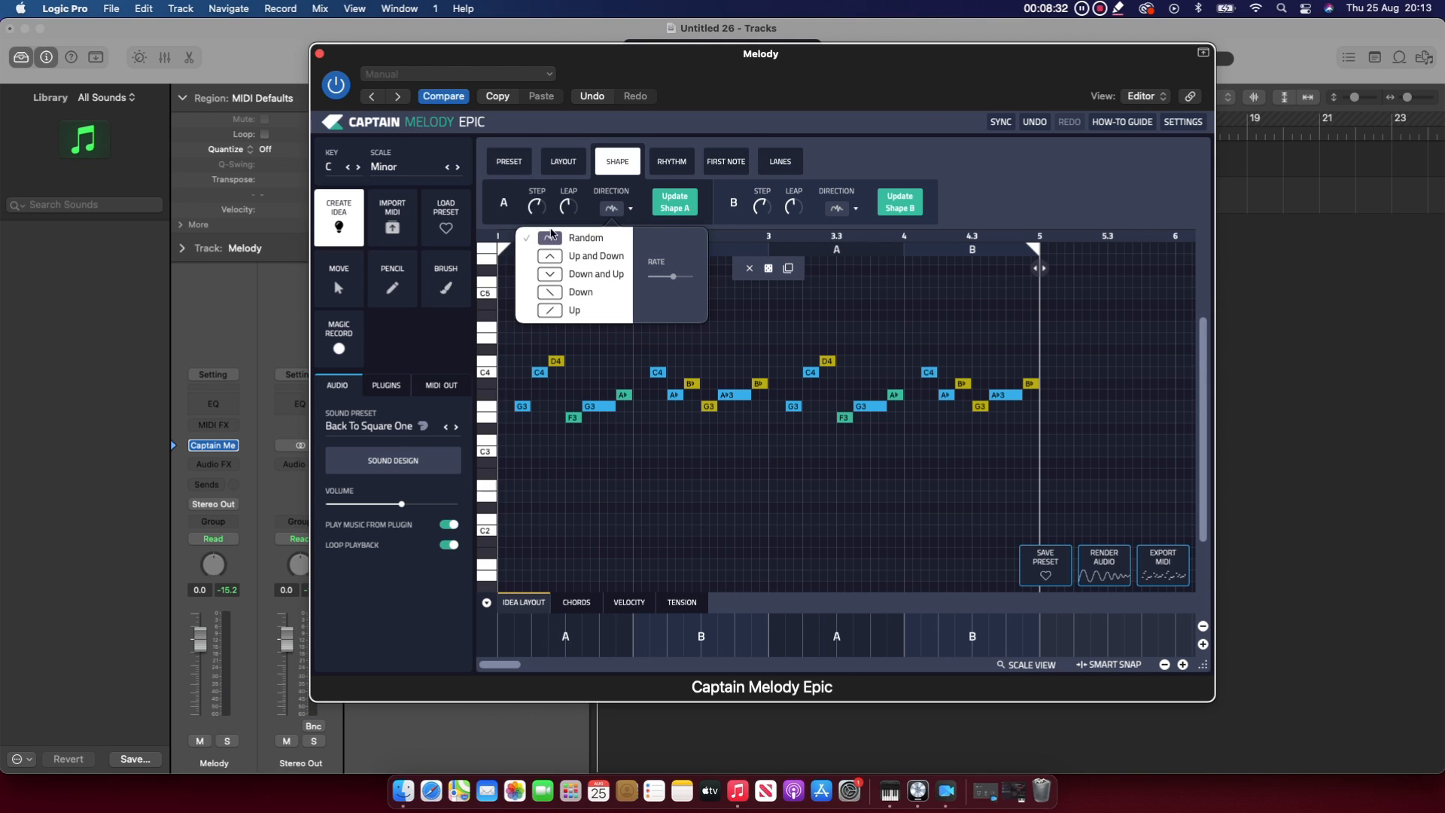
{"action": "left_click", "coordinate": [623, 190]}
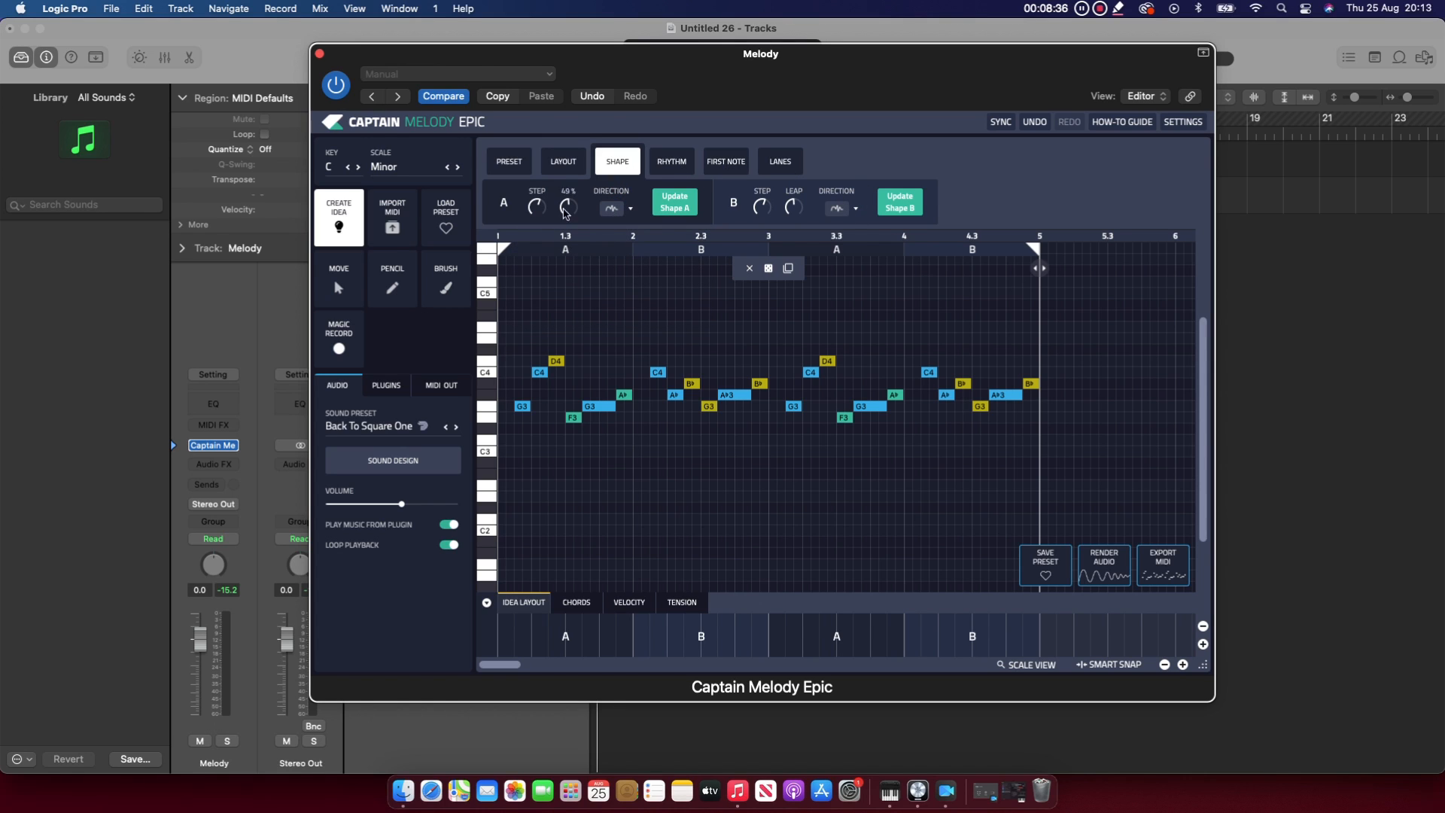
Lower the step and leap amounts of melody shapes A and B, with A's leap at 33%, and play the regenerated melody
{"action": "mouse_move", "coordinate": [539, 210]}
{"action": "left_click_drag", "start_coordinate": [539, 210], "coordinate": [556, 243]}
{"action": "key", "text": "space"}
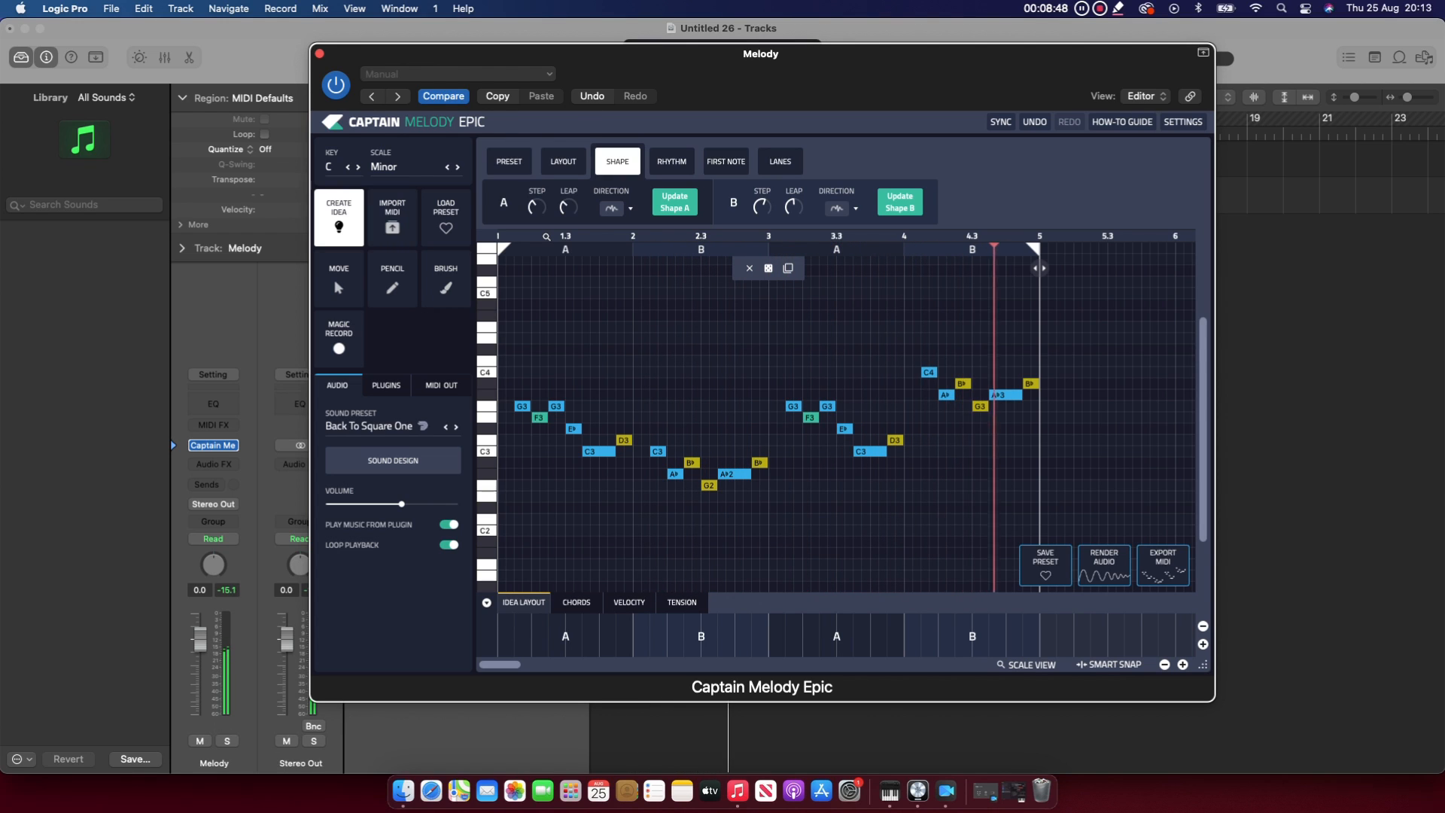
{"action": "mouse_move", "coordinate": [564, 212]}
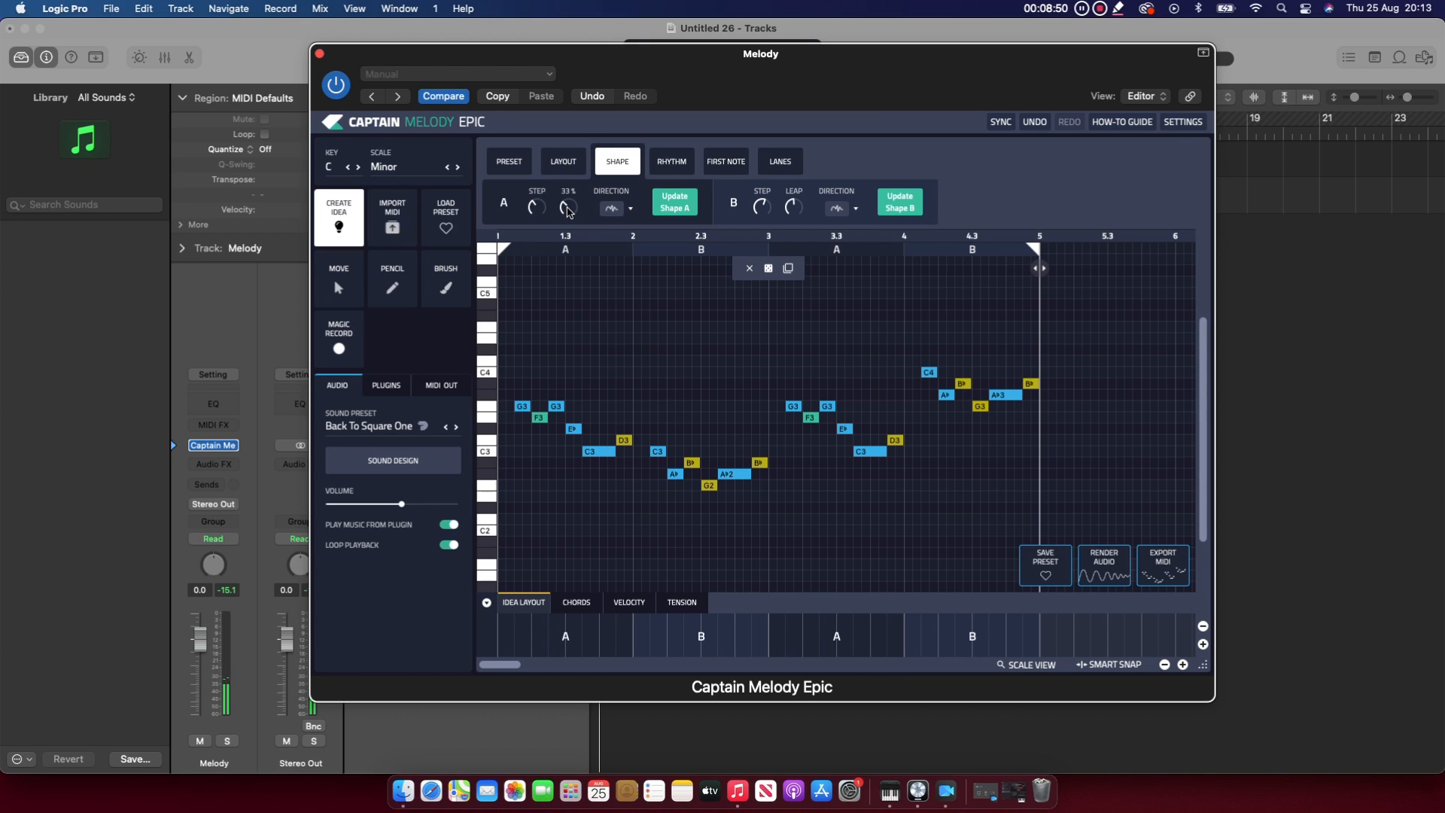
{"action": "left_click_drag", "start_coordinate": [764, 207], "coordinate": [790, 225]}
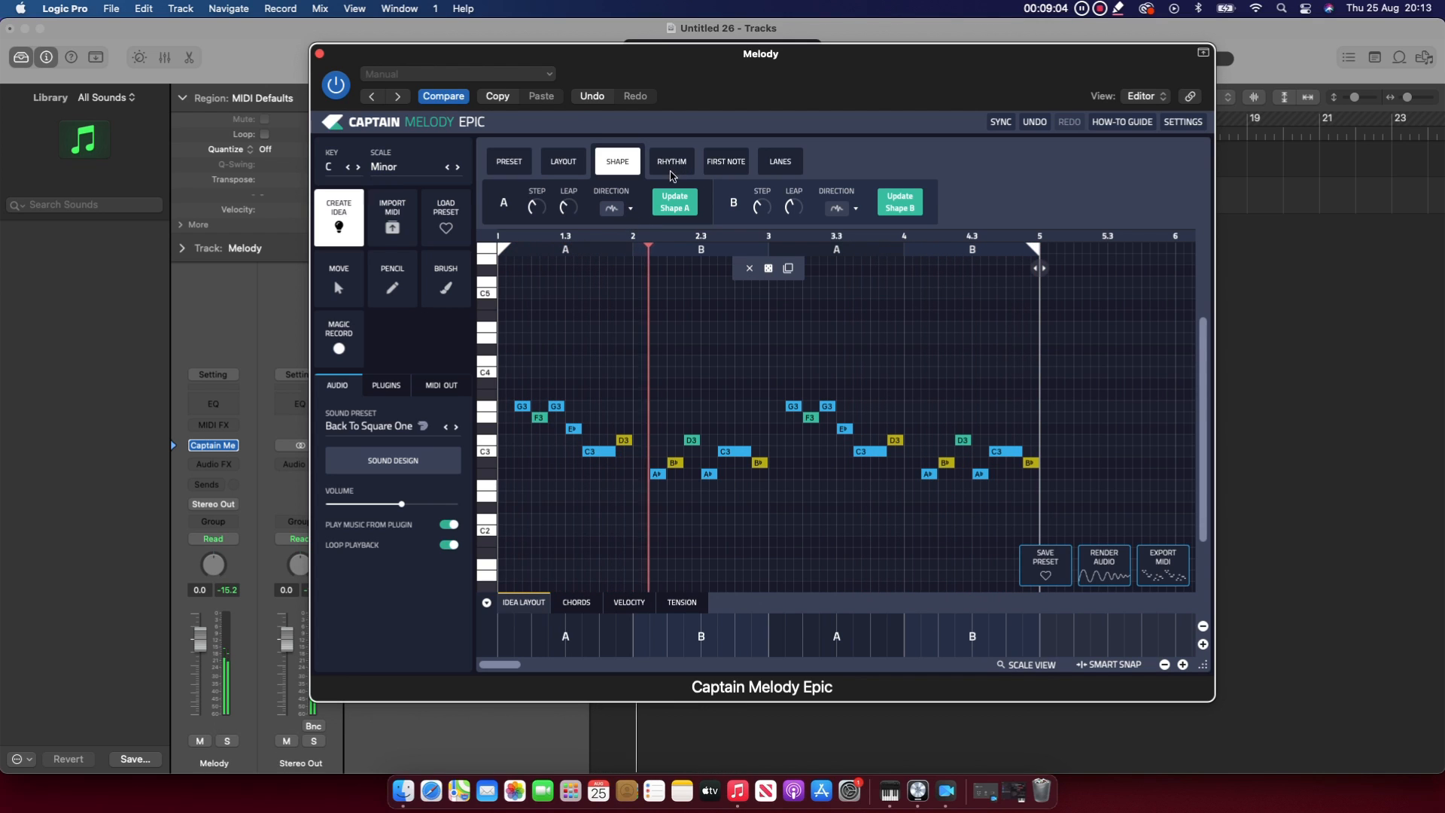
Lower the note density and raise the triplets of rhythm A, regenerating the rhythm into a sparser melody
{"action": "left_click", "coordinate": [671, 161]}
{"action": "mouse_move", "coordinate": [595, 210]}
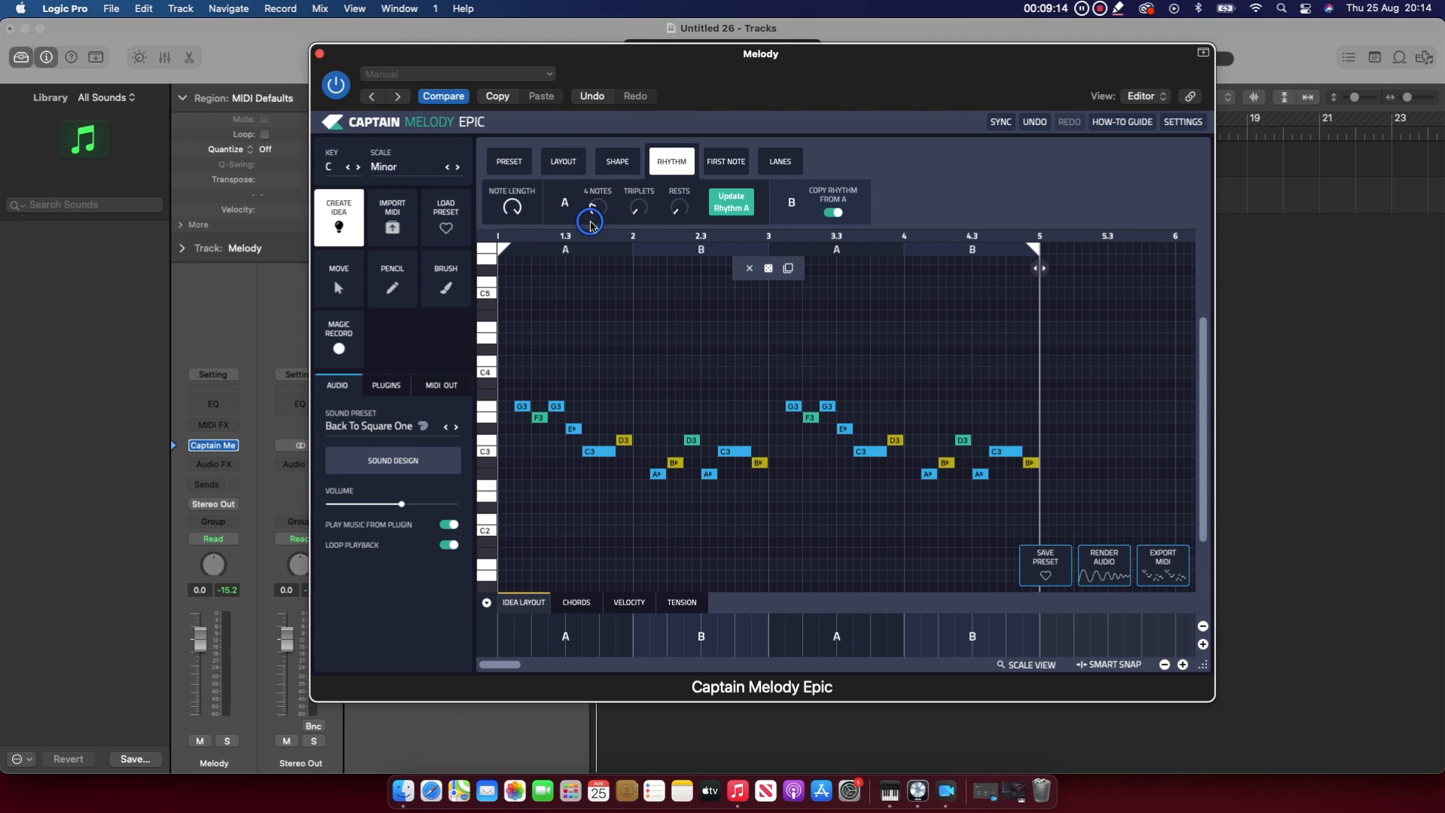
{"action": "left_click_drag", "start_coordinate": [588, 232], "coordinate": [587, 230]}
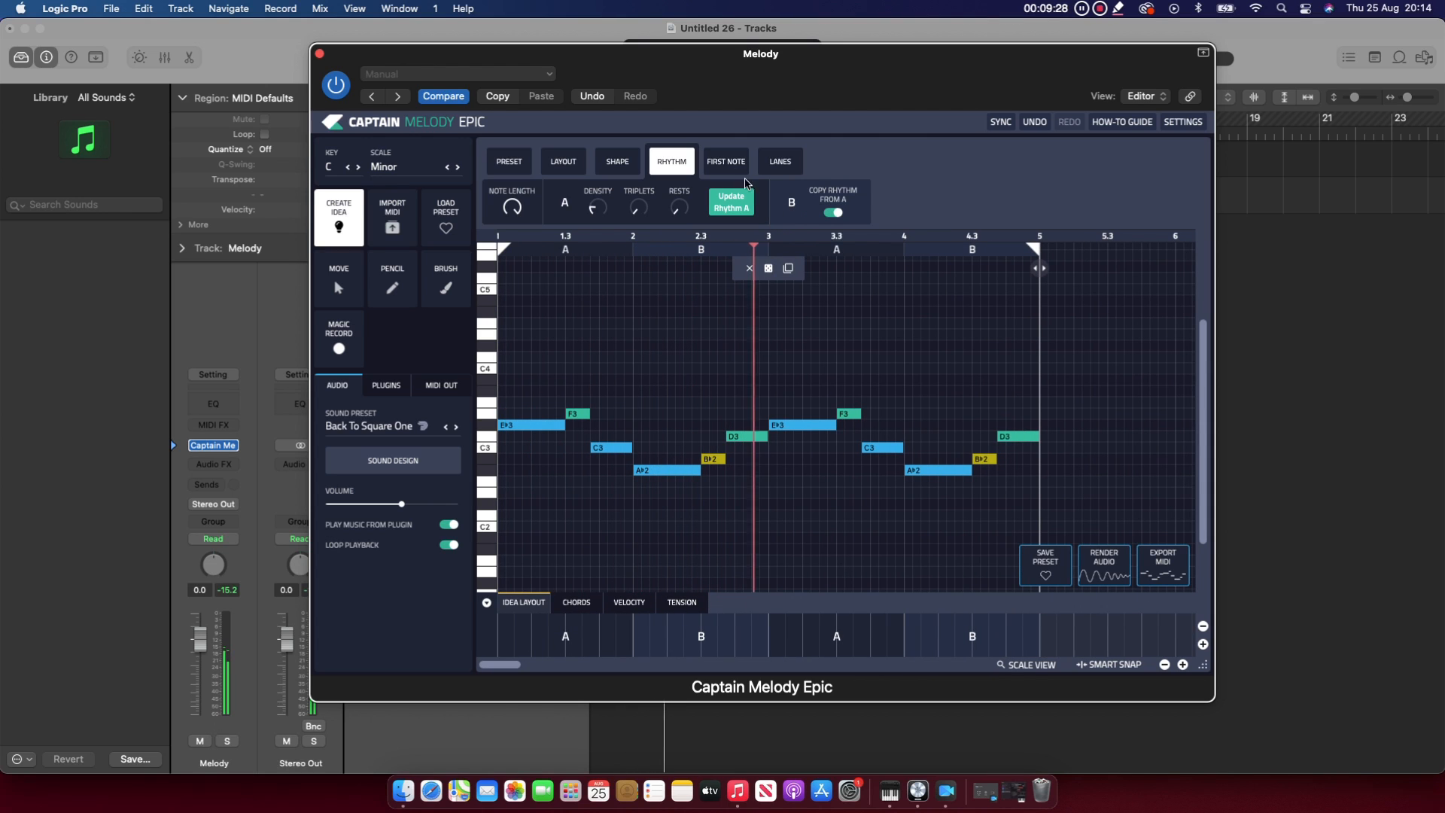
{"action": "left_click_drag", "start_coordinate": [625, 215], "coordinate": [638, 184]}
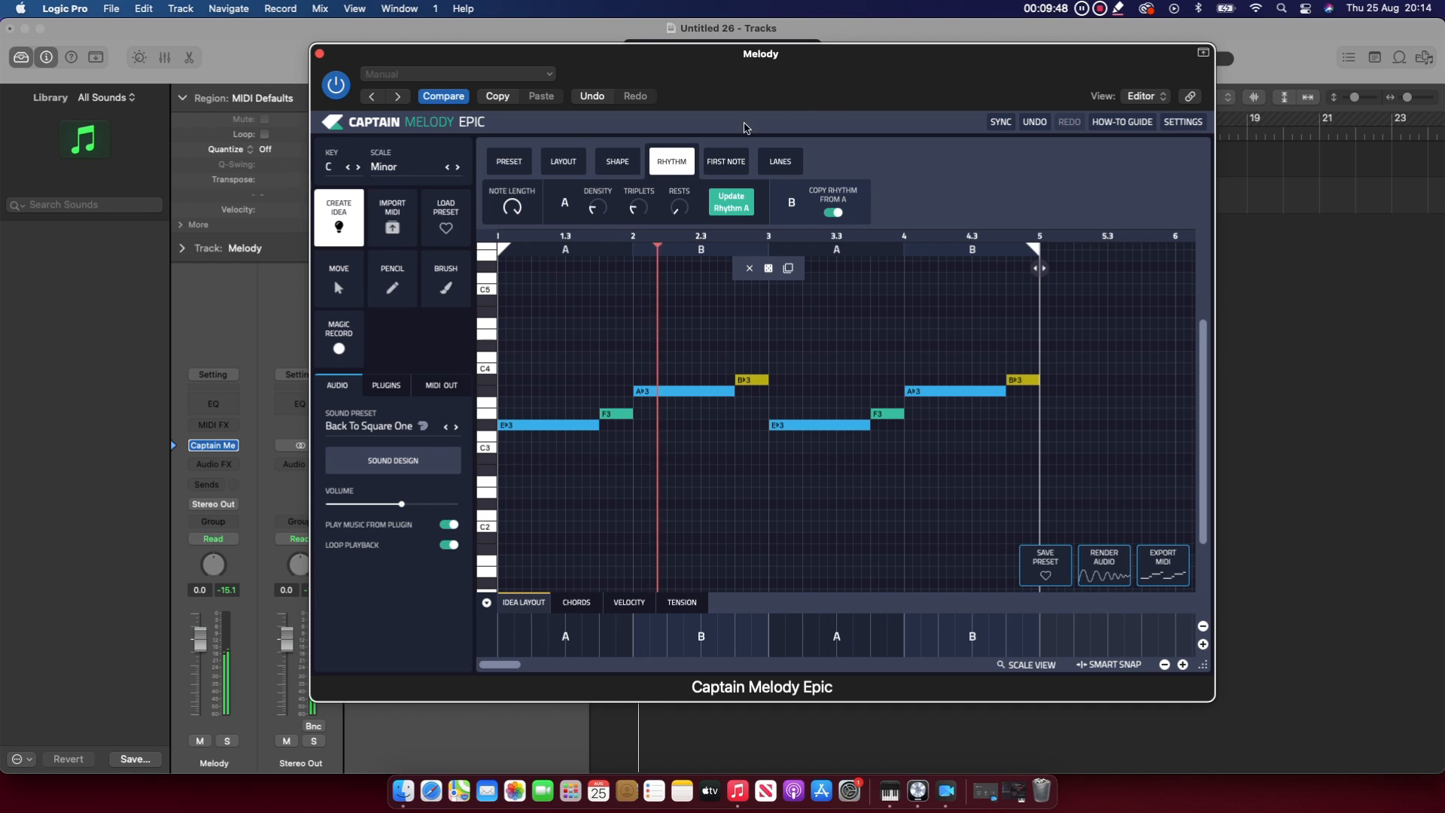
Place the exported melody MIDI at bars 1 and 5 of the Melody track and extend the cycle range to bar 9
{"action": "left_click_drag", "start_coordinate": [826, 102], "coordinate": [125, 130]}
{"action": "left_click_drag", "start_coordinate": [462, 595], "coordinate": [595, 205]}
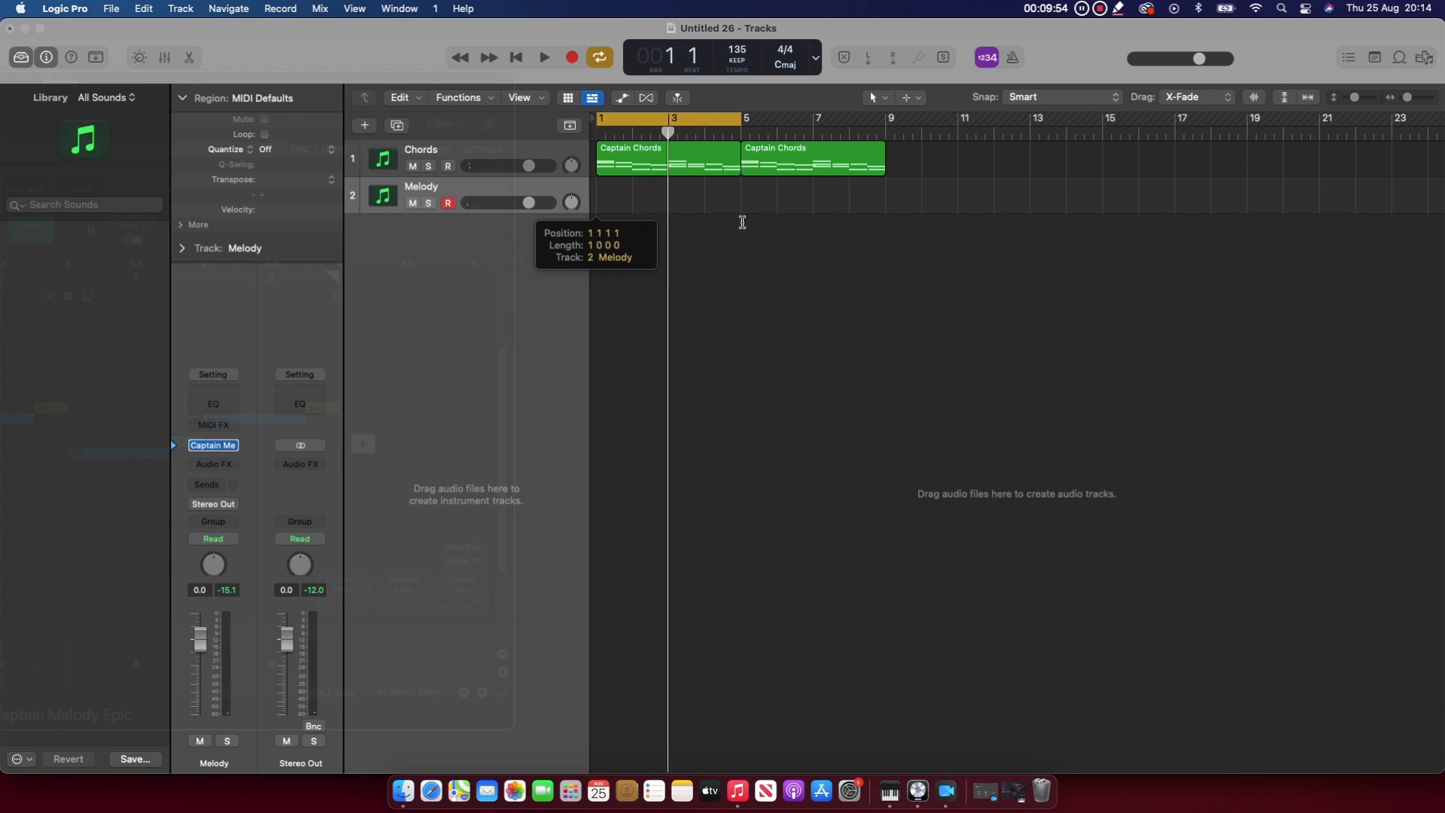
{"action": "left_click", "coordinate": [725, 317]}
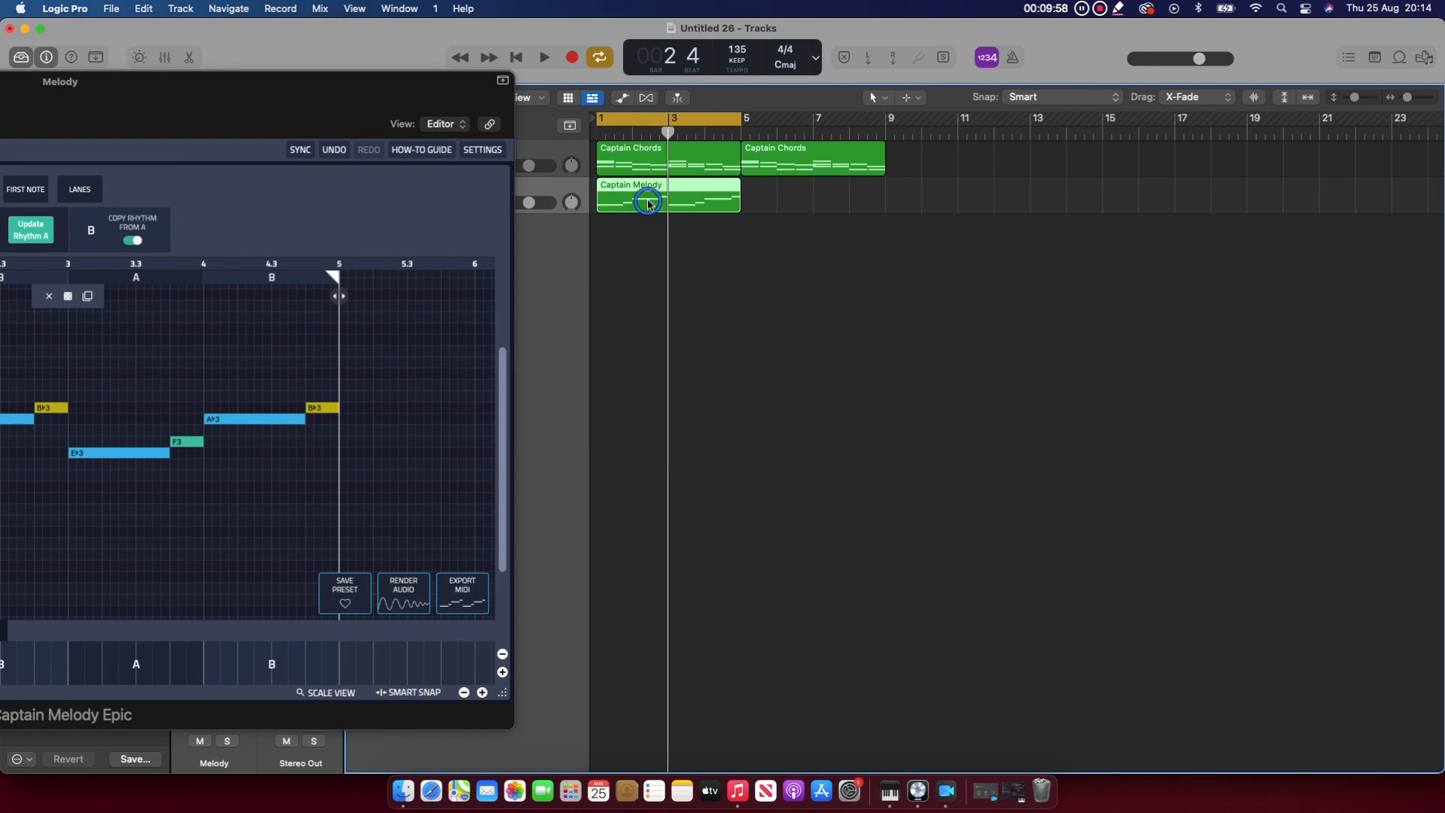
{"action": "left_click_drag", "start_coordinate": [648, 204], "coordinate": [793, 202]}
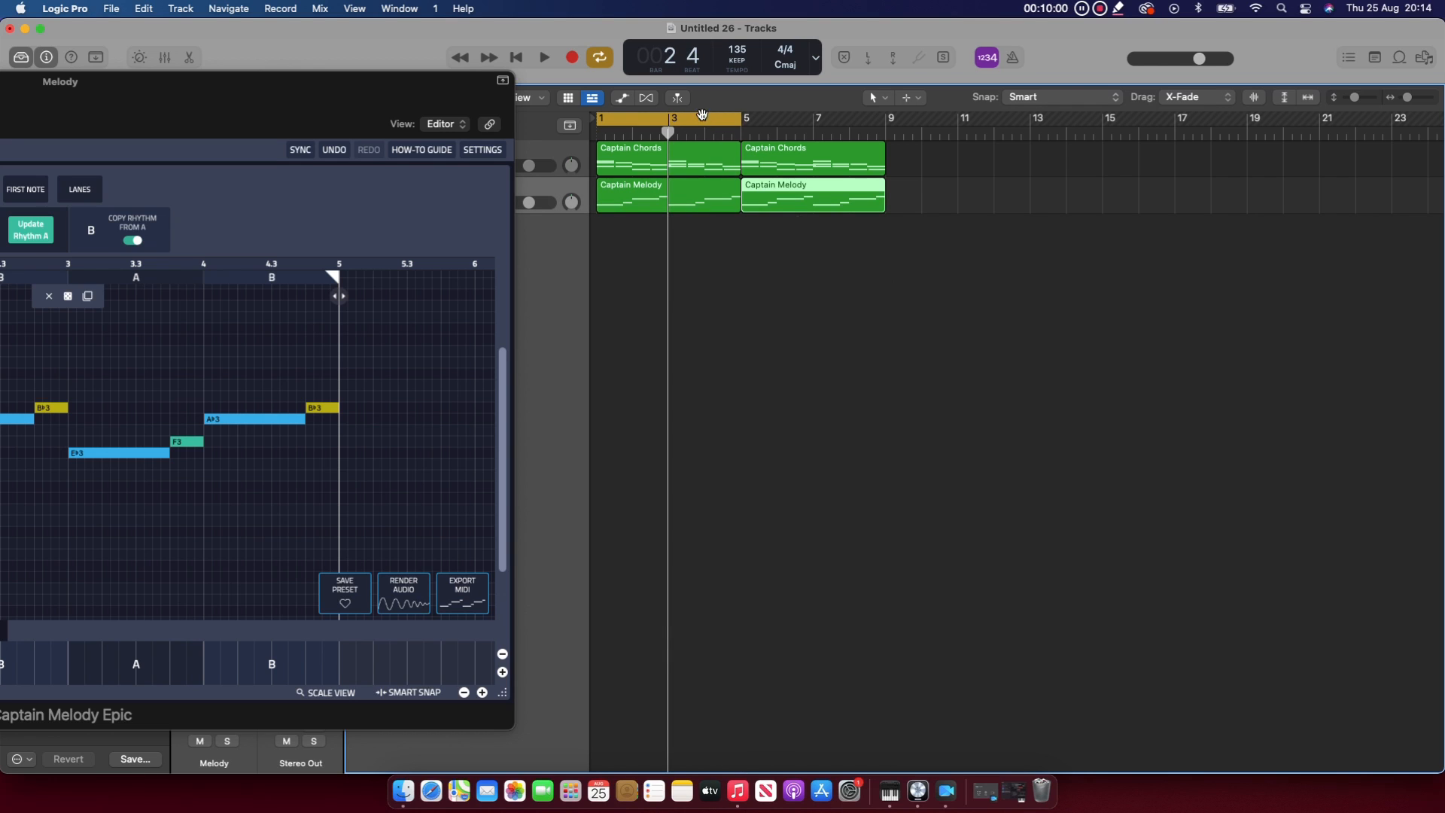
{"action": "left_click_drag", "start_coordinate": [741, 133], "coordinate": [885, 133]}
Review the sound design controls of the Back To Square One preset in Captain Melody Epic
{"action": "left_click_drag", "start_coordinate": [315, 110], "coordinate": [1112, 128]}
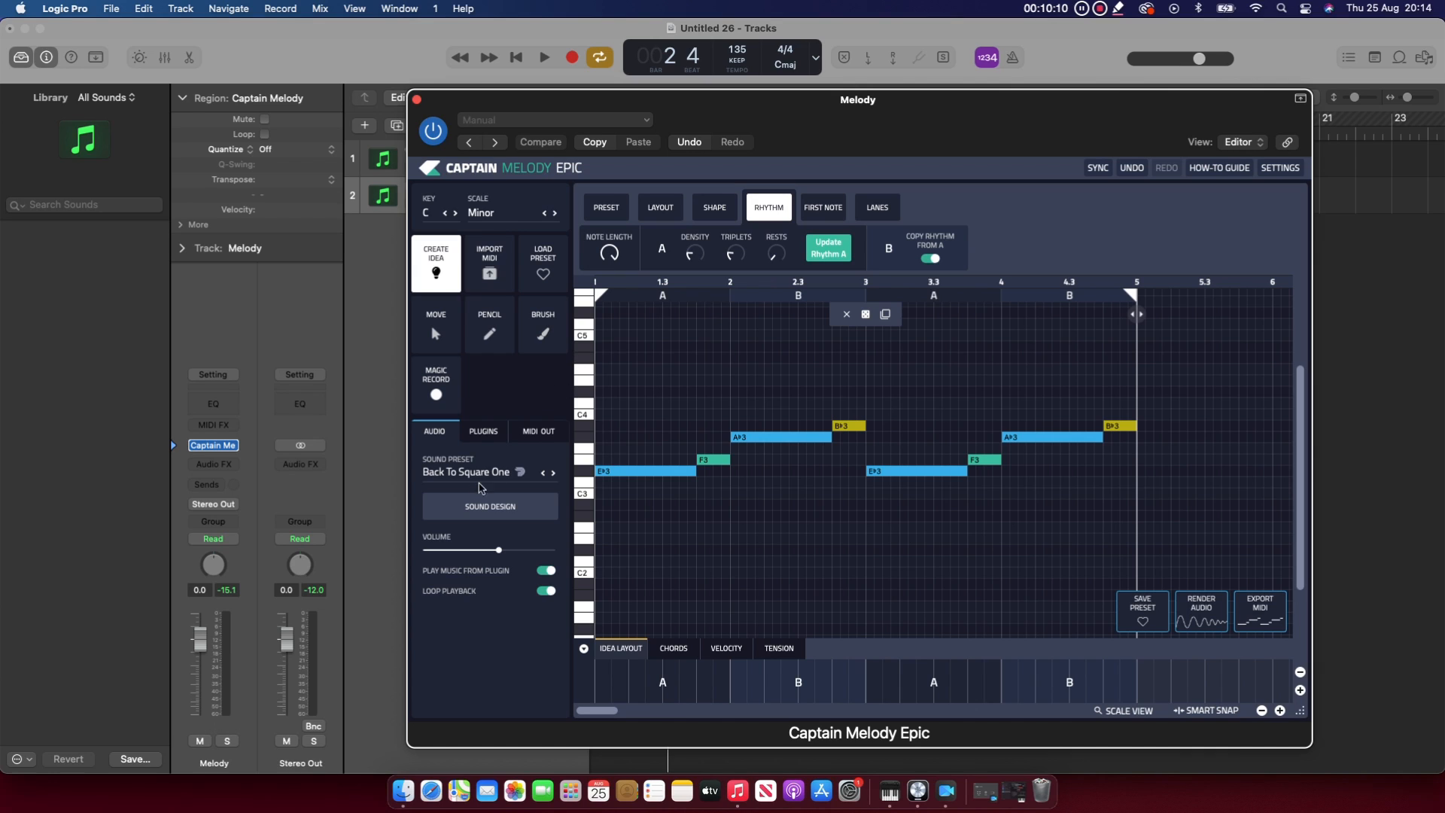
{"action": "left_click", "coordinate": [510, 518]}
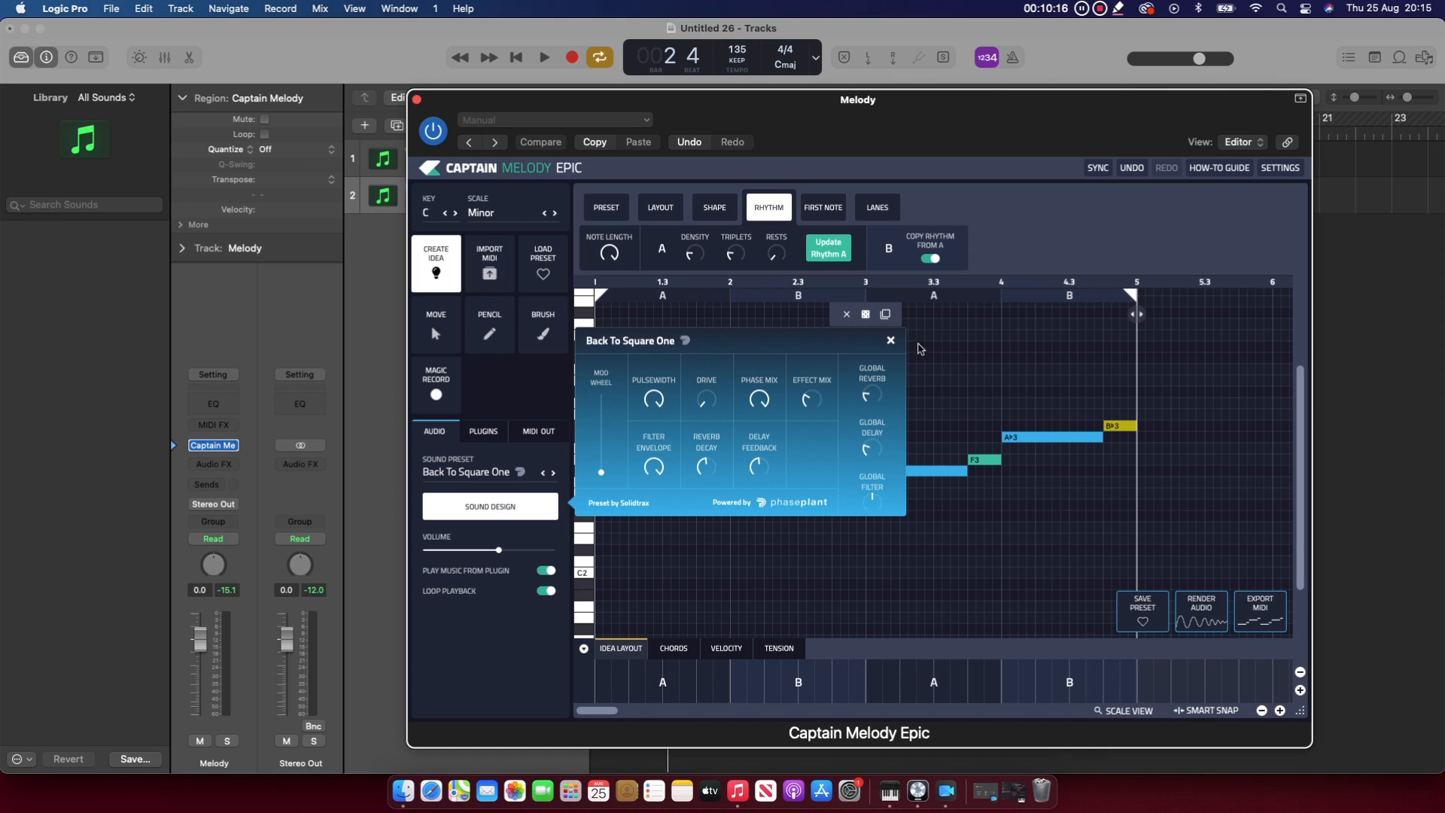
{"action": "left_click", "coordinate": [890, 342]}
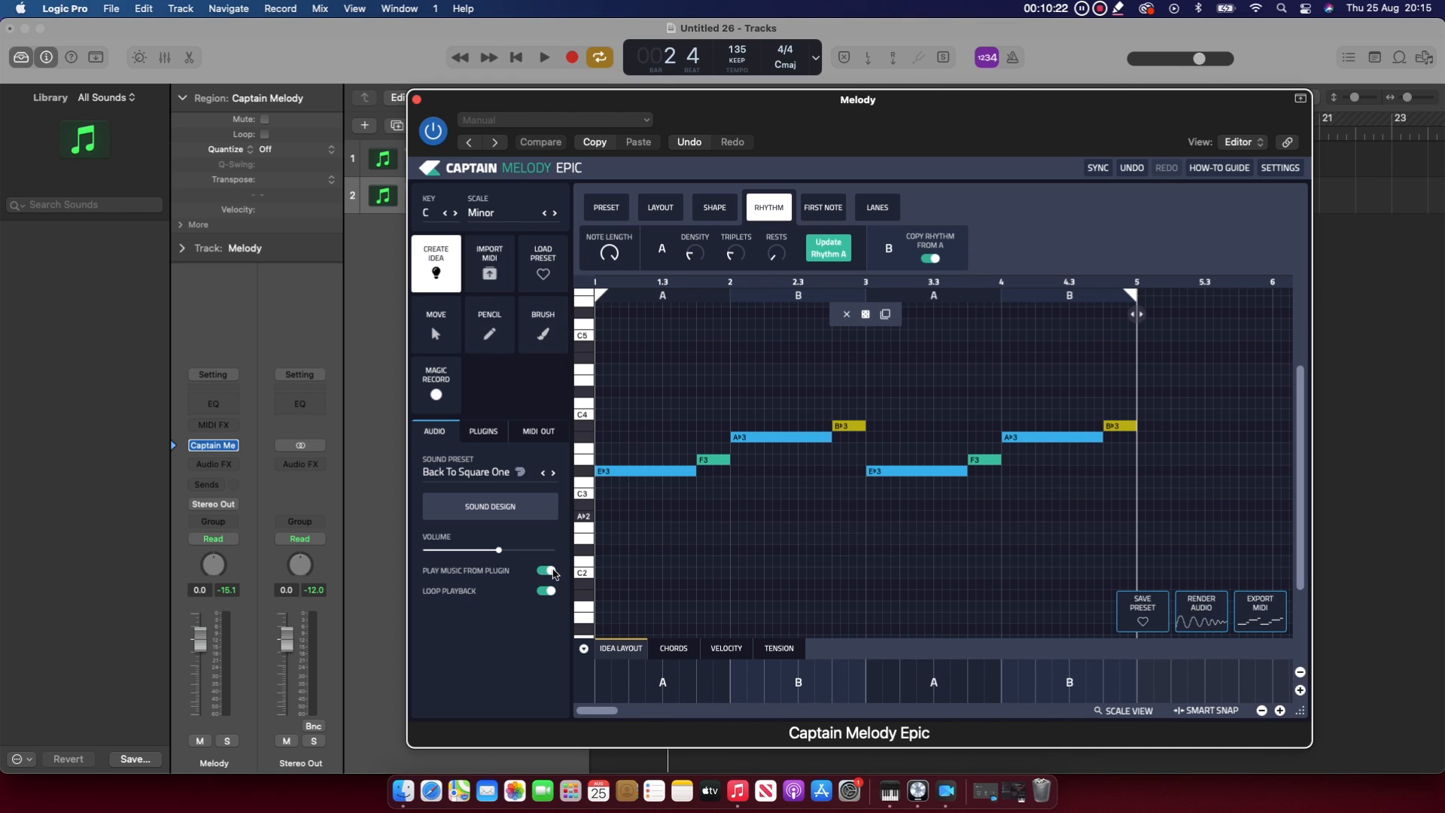
Turn off Play Music From Plugin for the melody, and lower the Melody track's volume to -2.0 dB during playback
{"action": "left_click", "coordinate": [547, 570]}
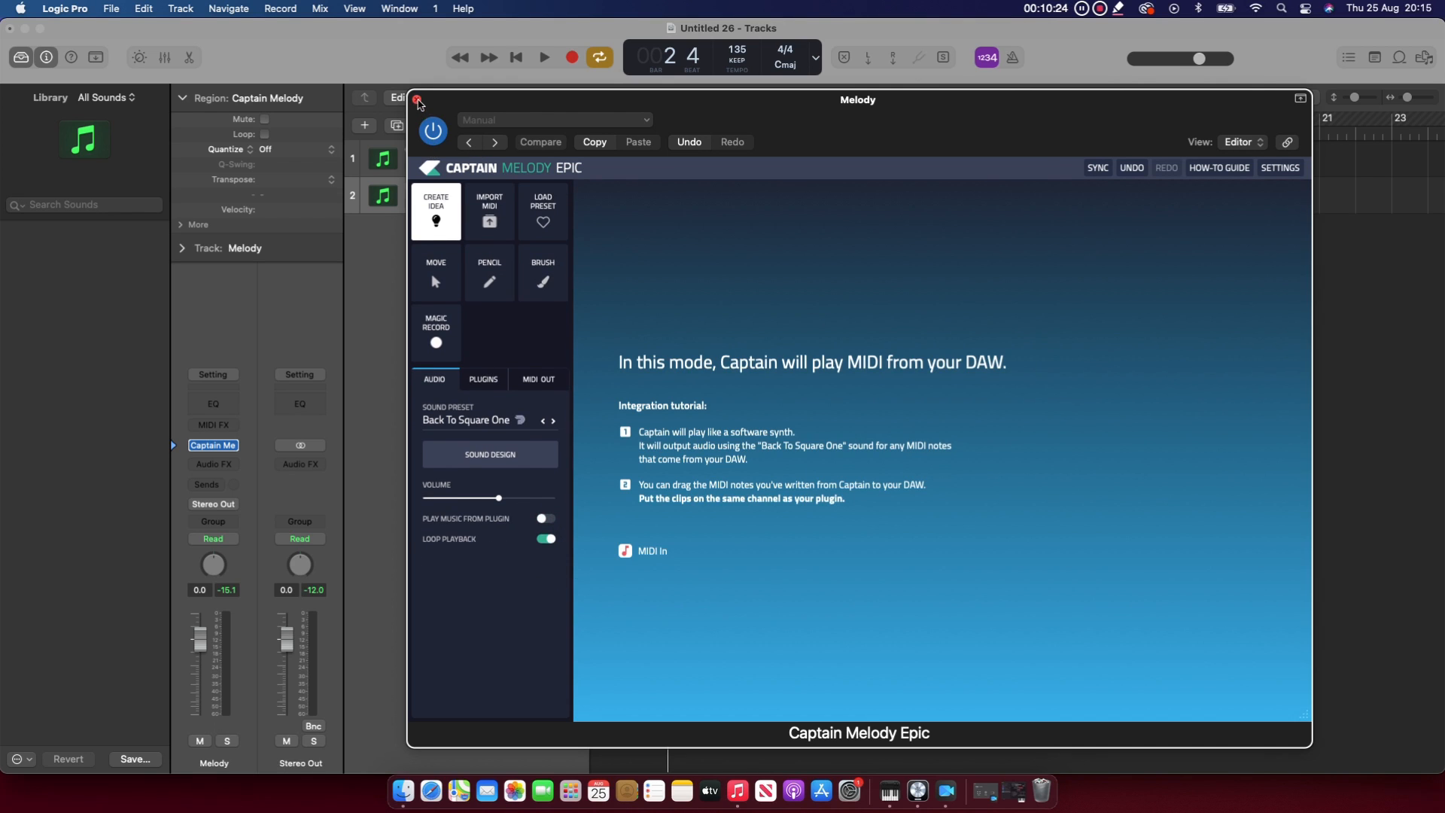
{"action": "left_click", "coordinate": [417, 100]}
{"action": "key", "text": "space"}
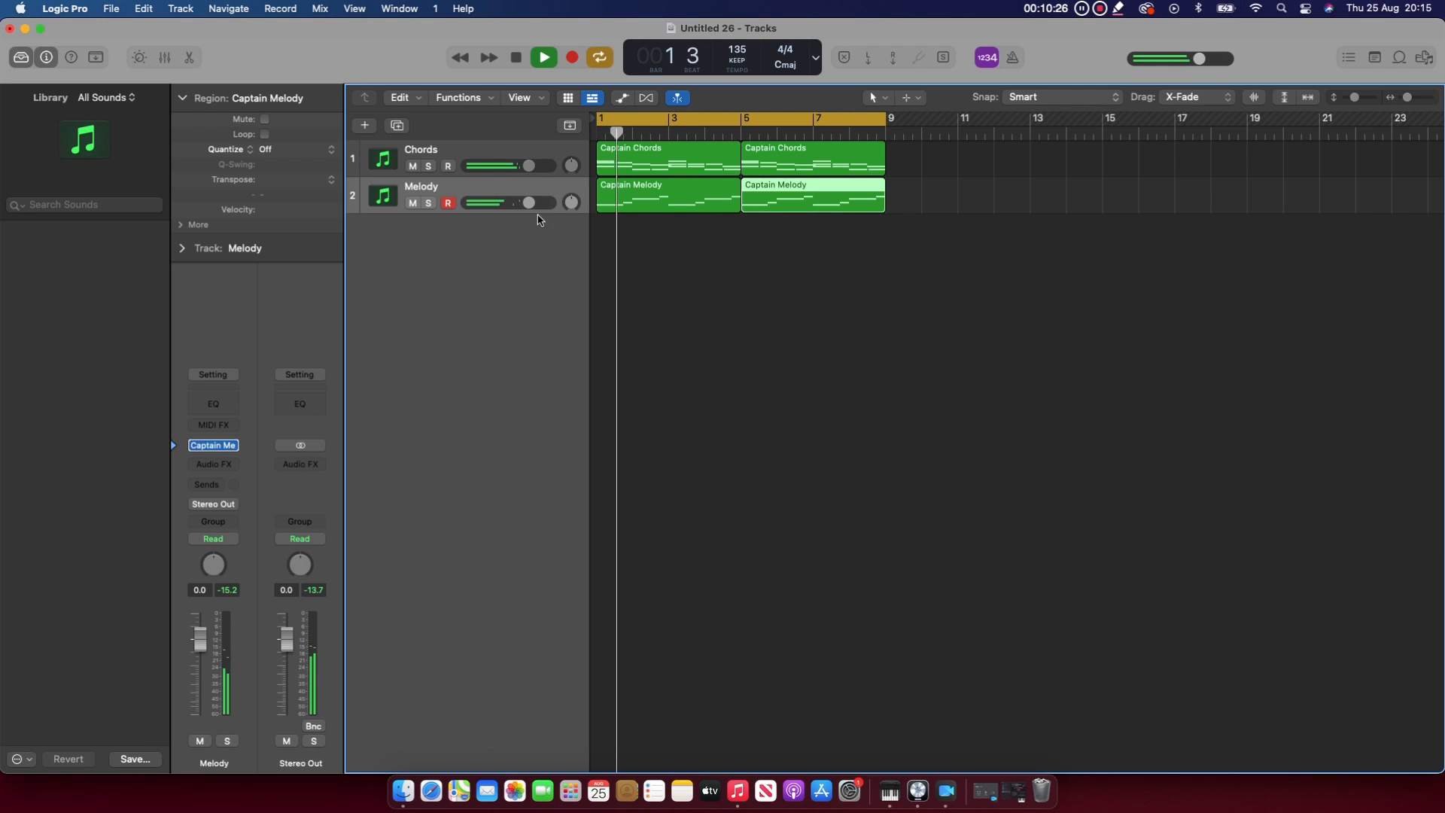
{"action": "left_click_drag", "start_coordinate": [529, 202], "coordinate": [512, 214]}
Create a stereo software instrument track with Captain Beat Epic from the Mixed In Key instruments
{"action": "left_click", "coordinate": [371, 128]}
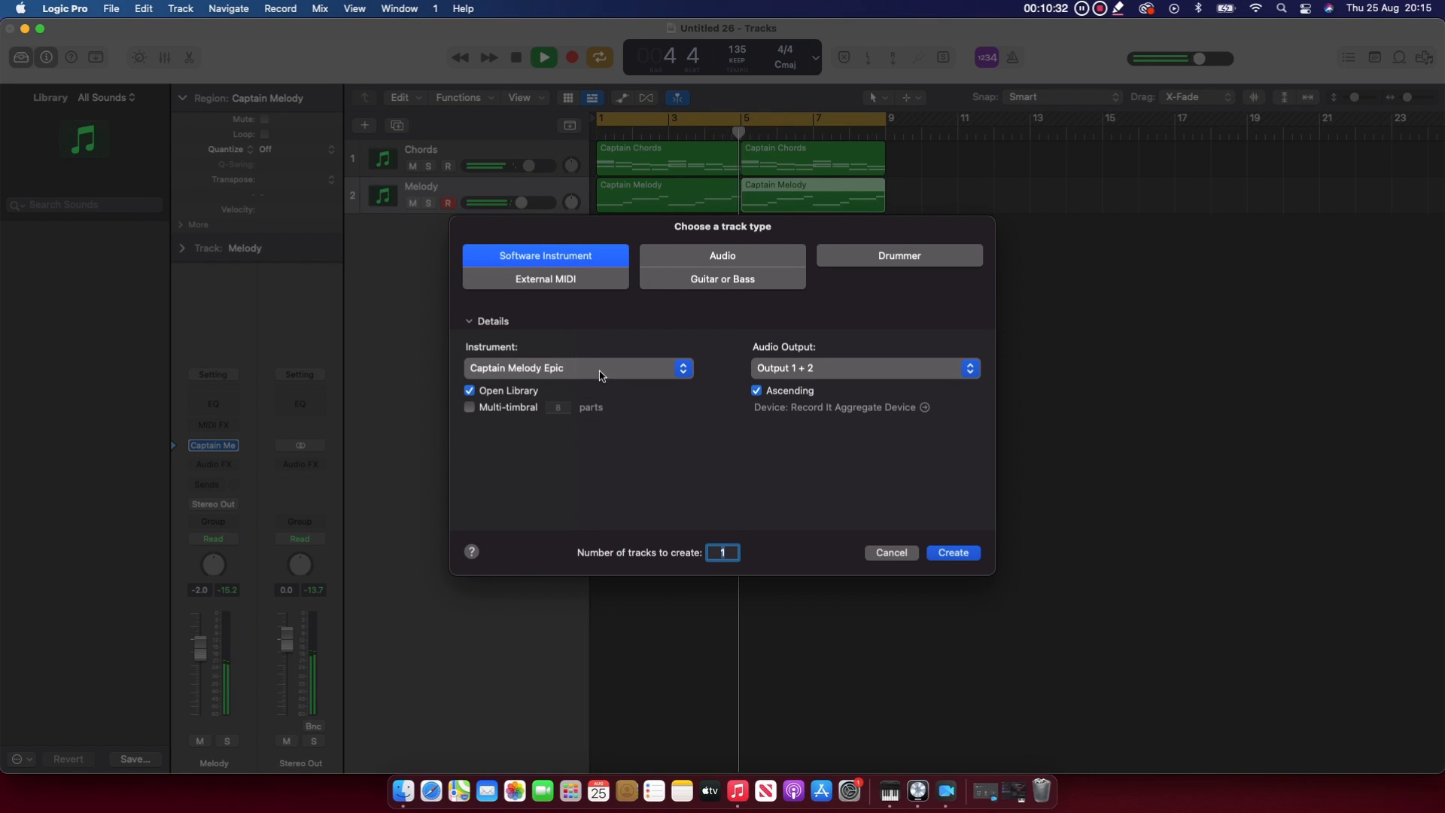
{"action": "left_click", "coordinate": [600, 376]}
{"action": "mouse_move", "coordinate": [594, 741]}
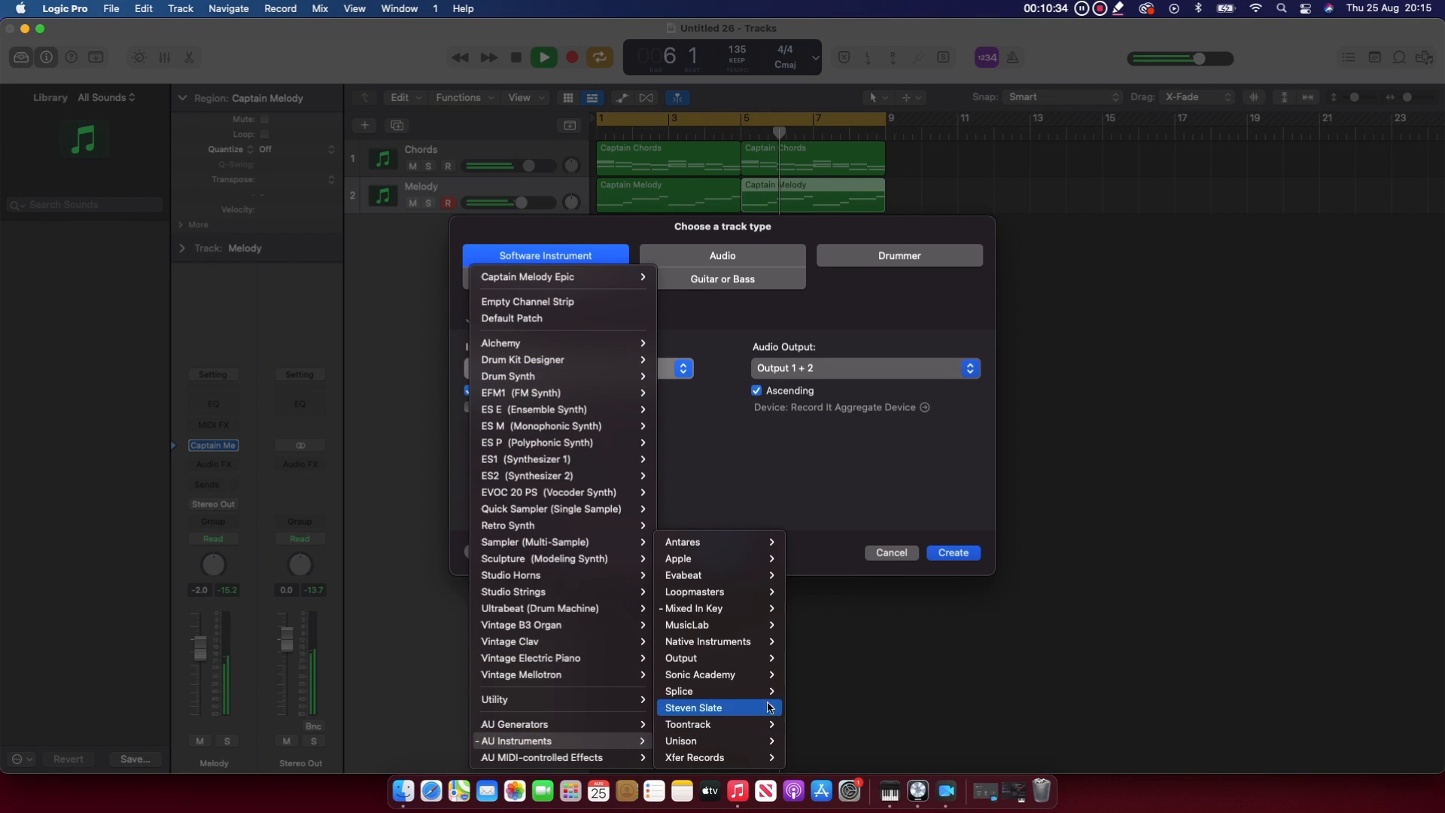
{"action": "mouse_move", "coordinate": [771, 608]}
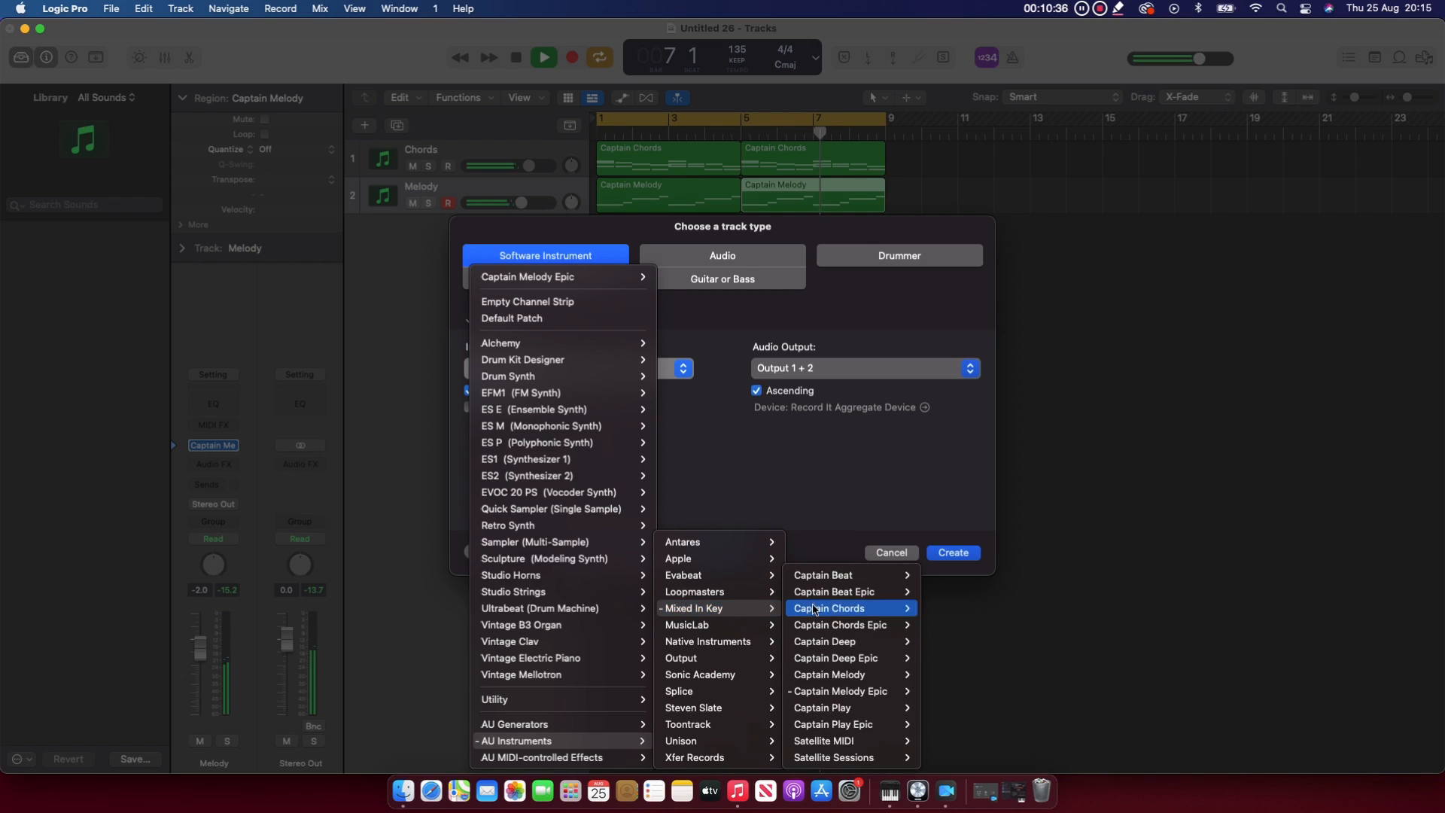
{"action": "mouse_move", "coordinate": [844, 590]}
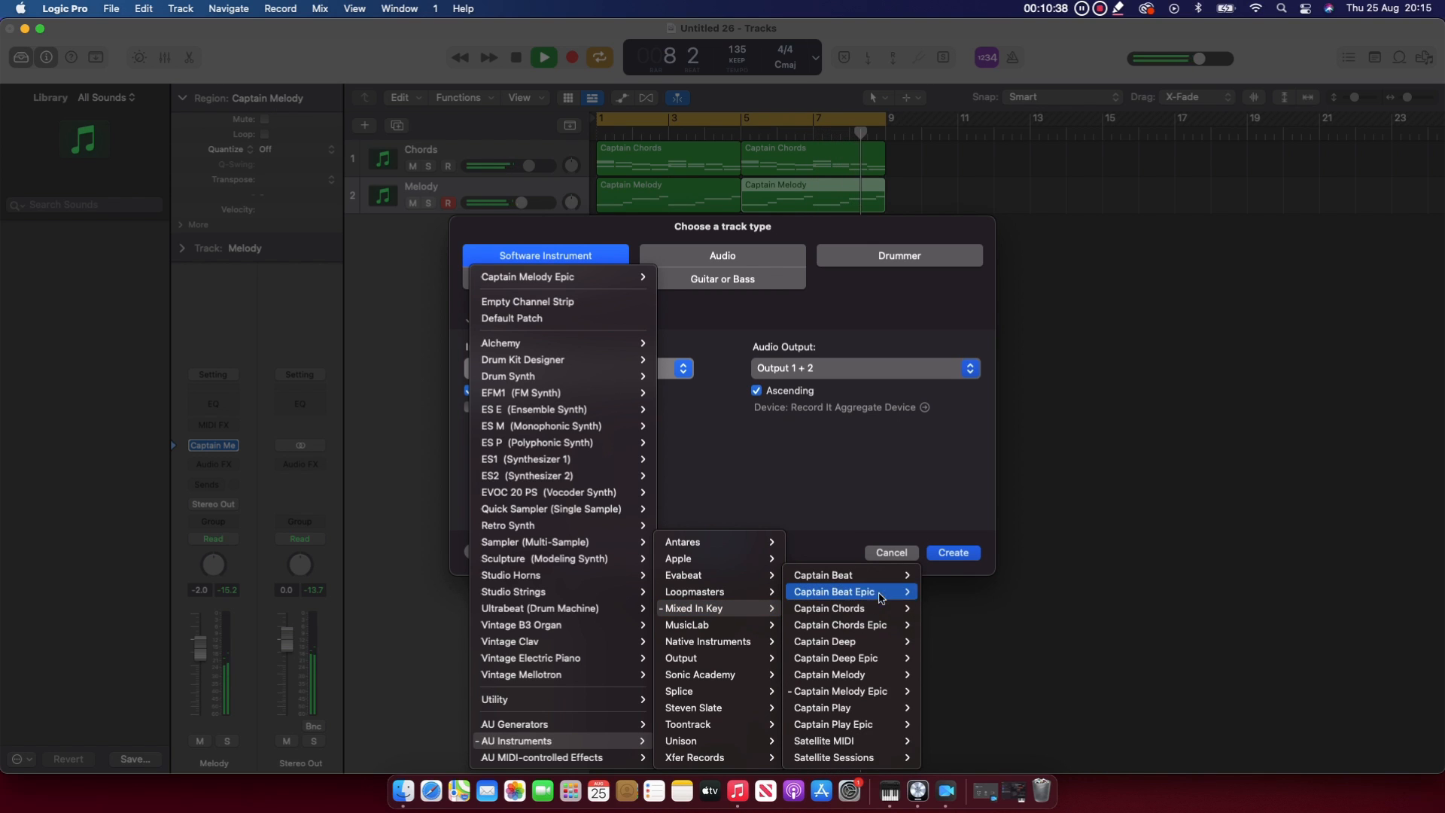
{"action": "left_click", "coordinate": [961, 594]}
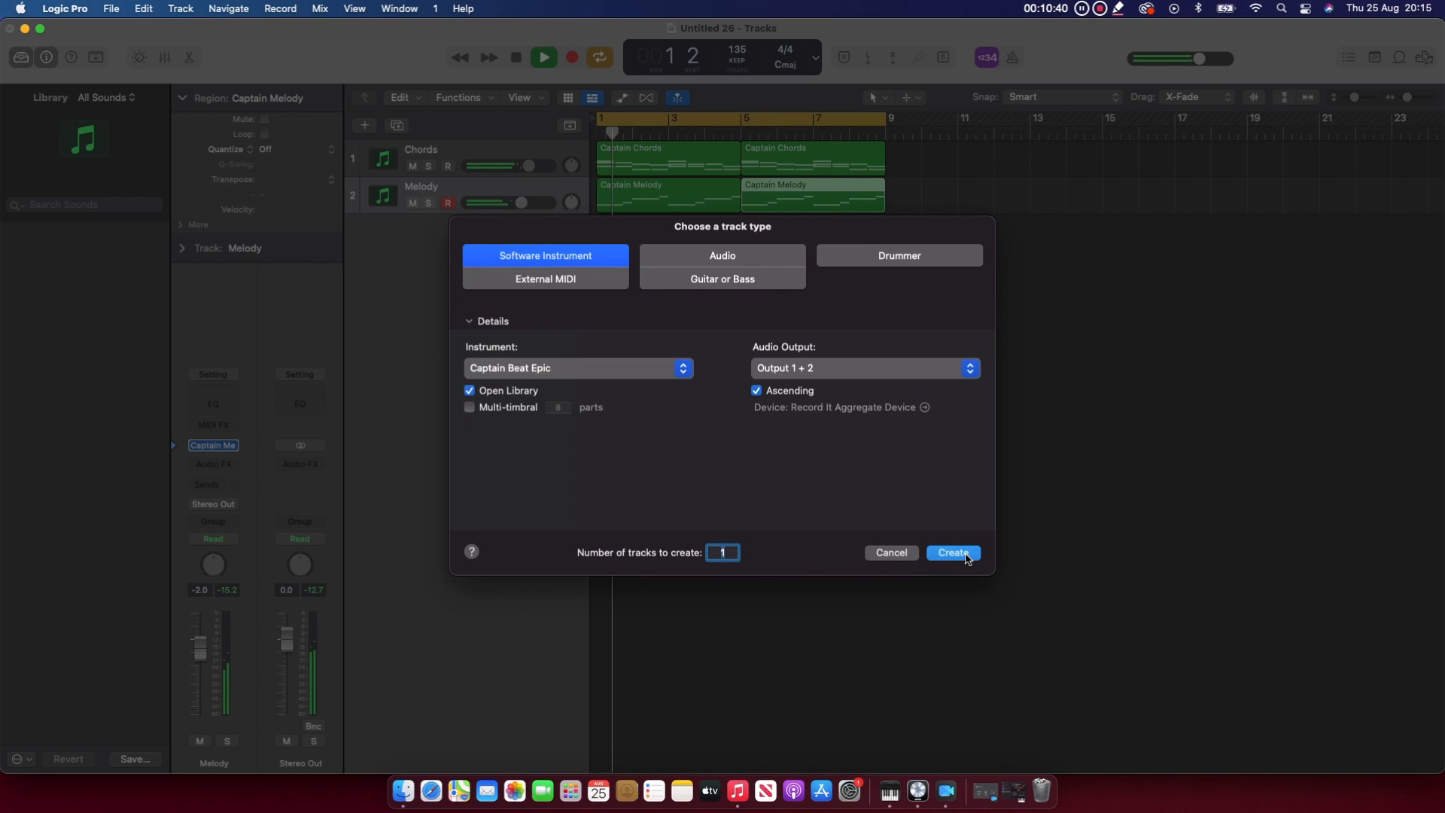
{"action": "left_click", "coordinate": [953, 553]}
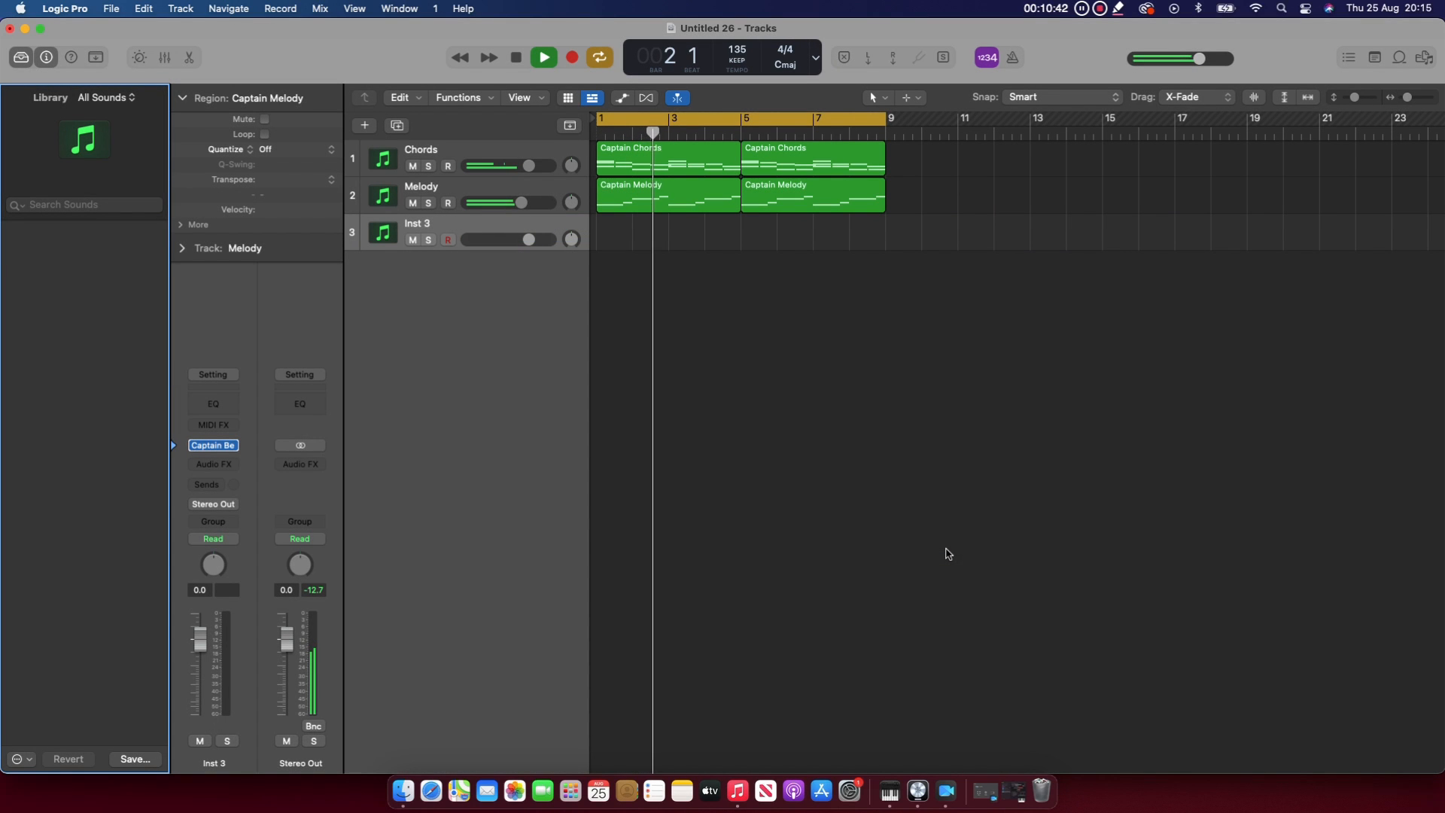
Check that Captain Beat Epic loads on the new track, rename the track Beat, and stop playback
{"action": "left_click", "coordinate": [215, 447]}
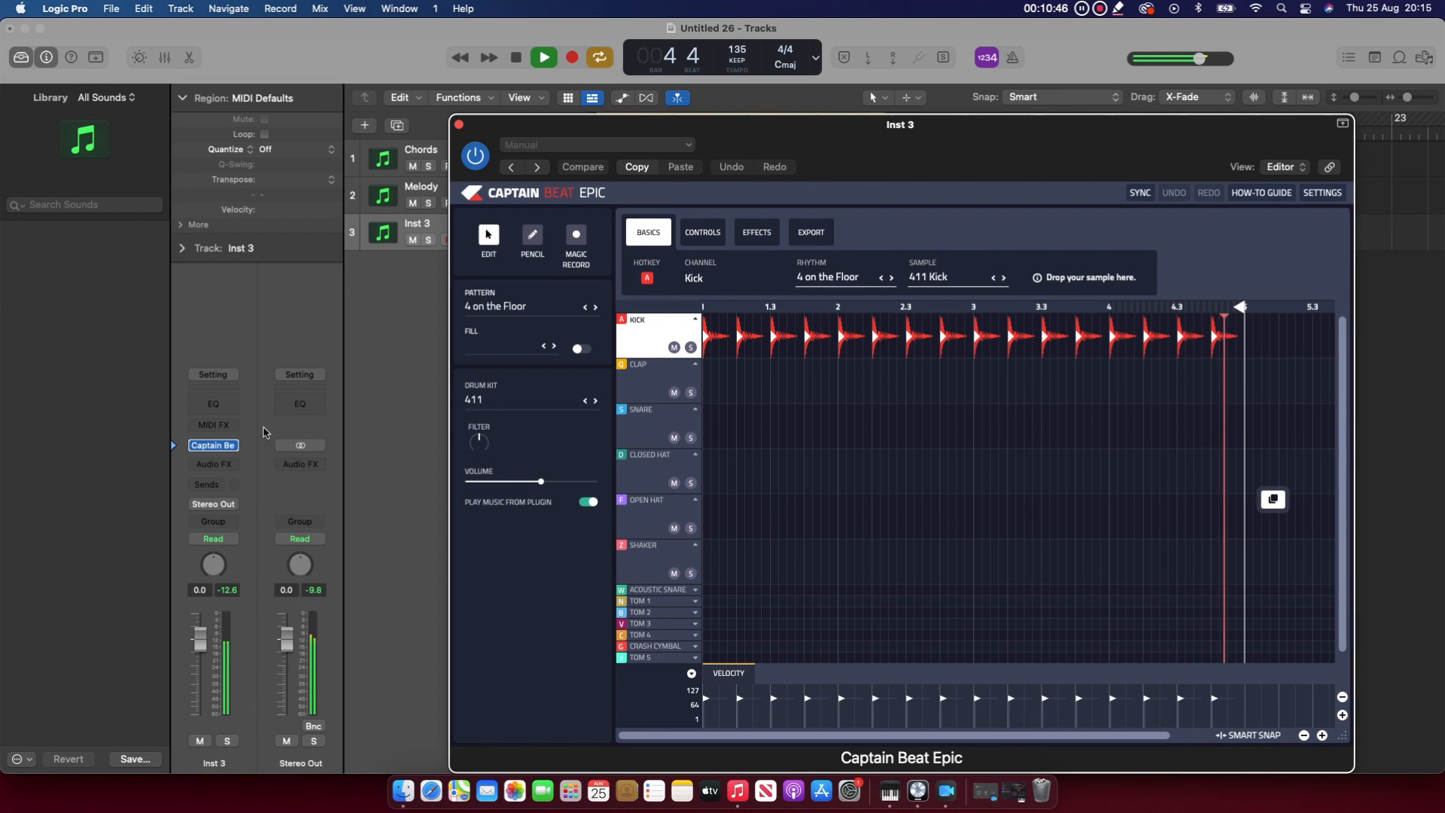
{"action": "left_click", "coordinate": [459, 124]}
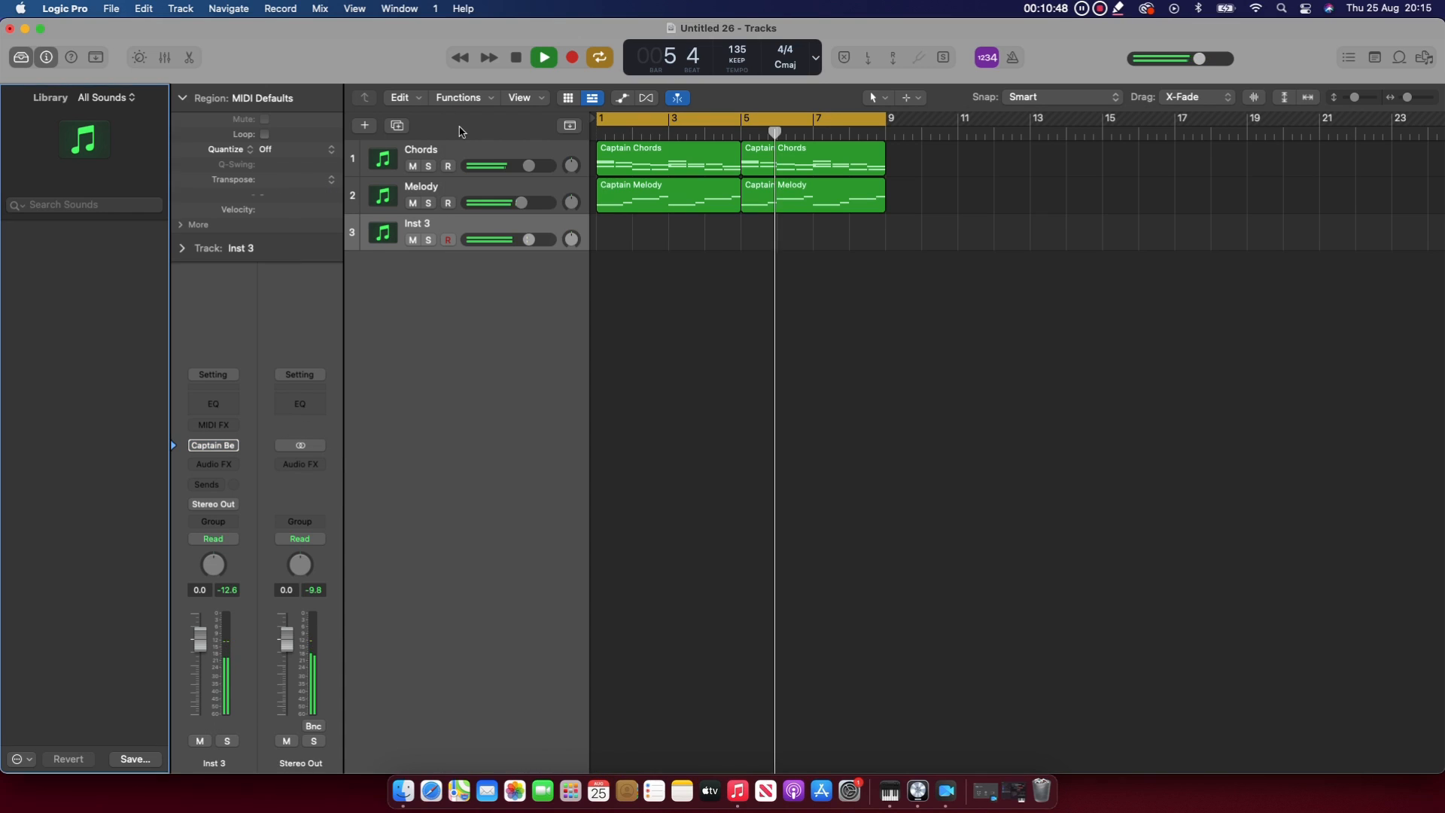
{"action": "double_click", "coordinate": [429, 223]}
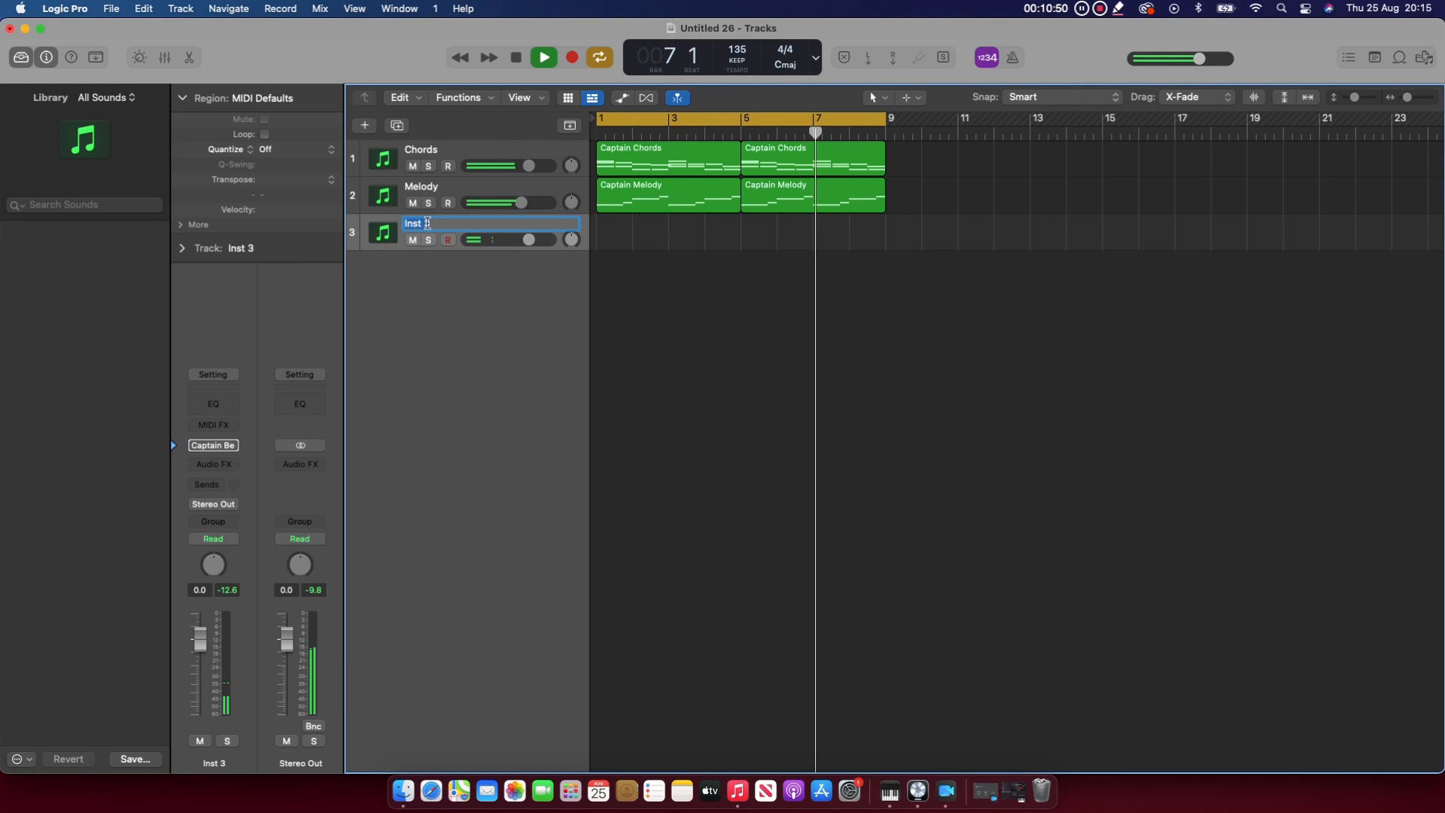
{"action": "type", "text": "Beat"}
{"action": "key", "text": "Return"}
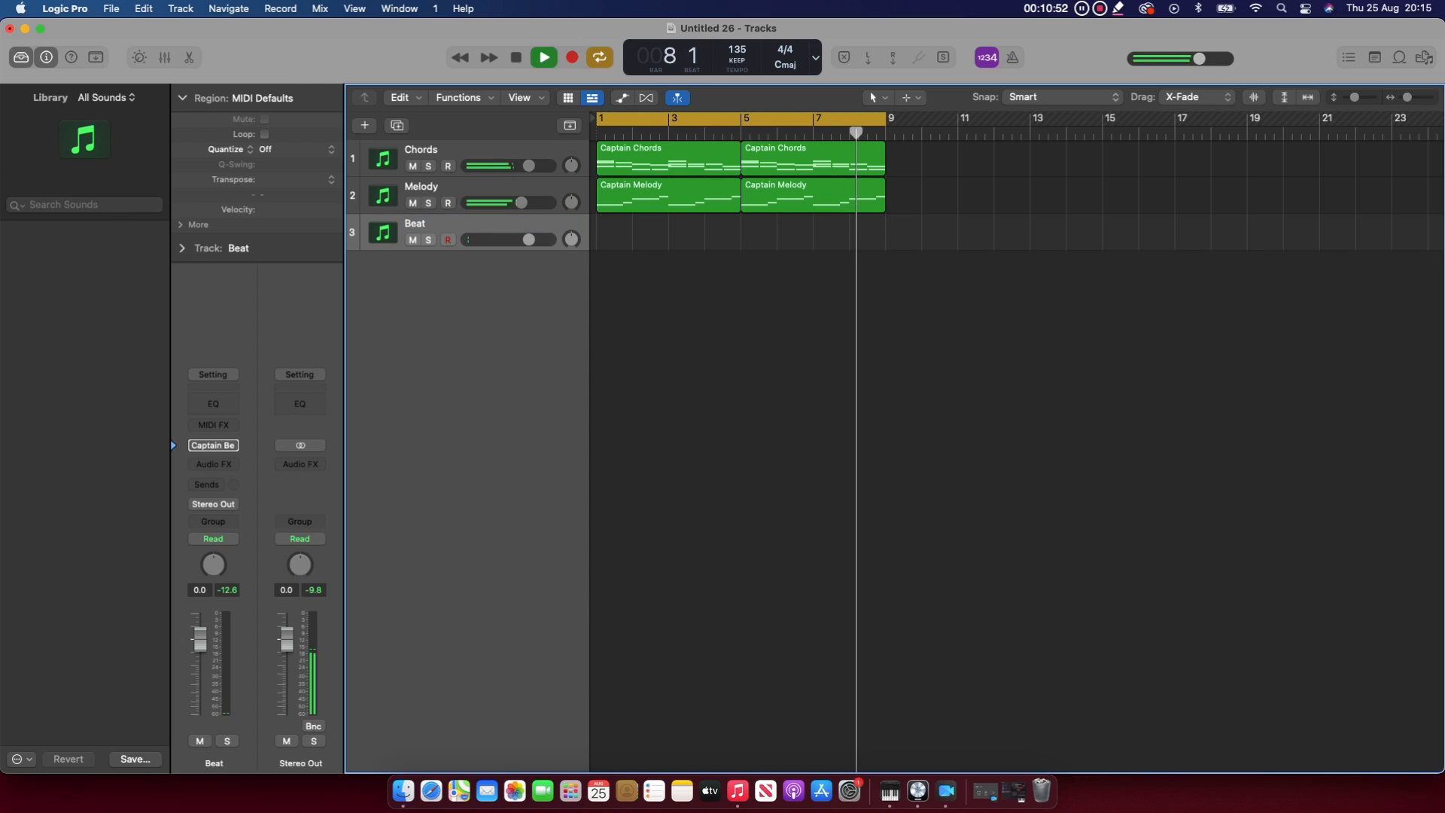
{"action": "key", "text": "space"}
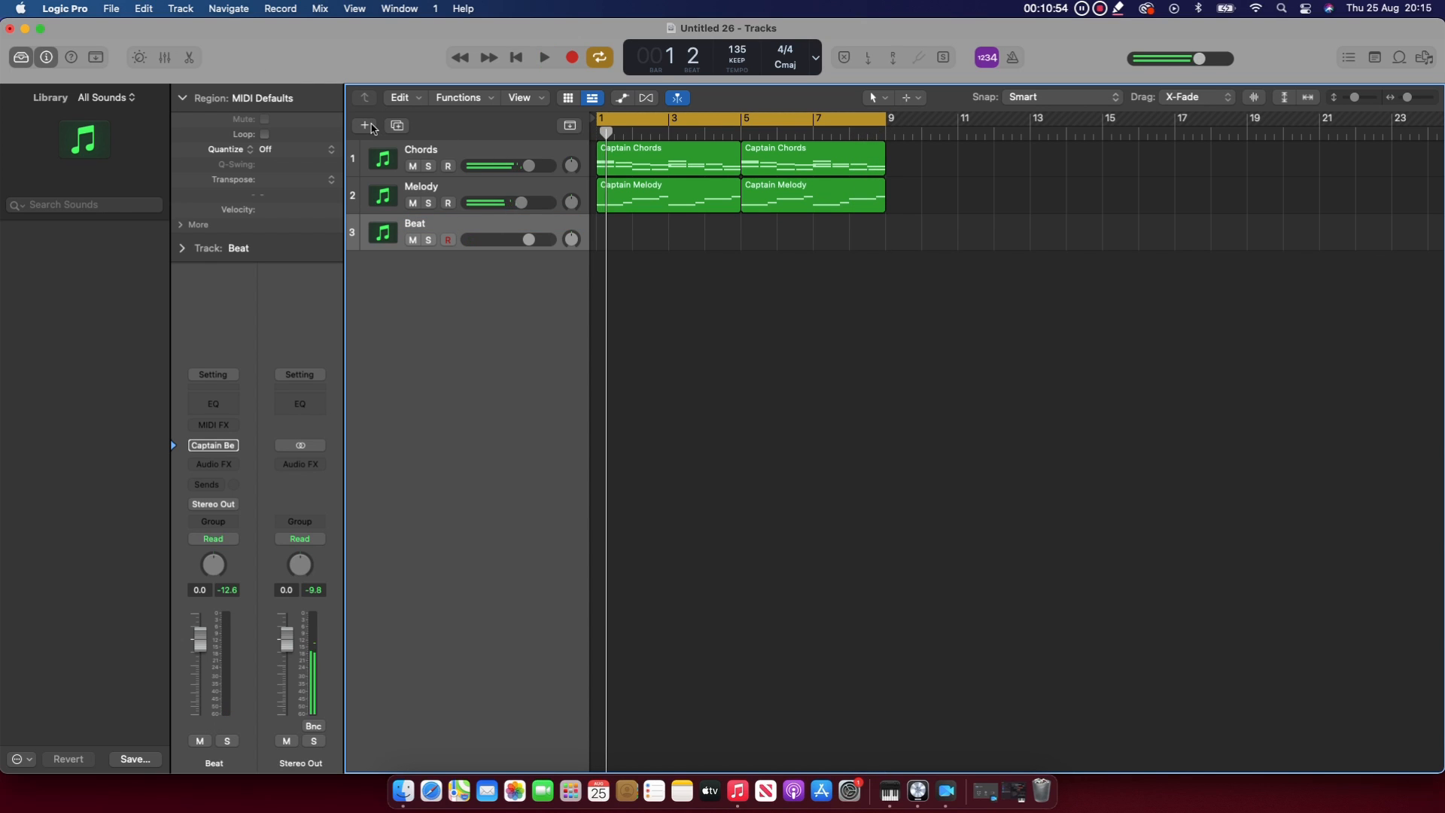
Create a stereo software instrument track with Captain Deep Epic from the Mixed In Key instruments and rename it 808 bass
{"action": "left_click", "coordinate": [366, 126]}
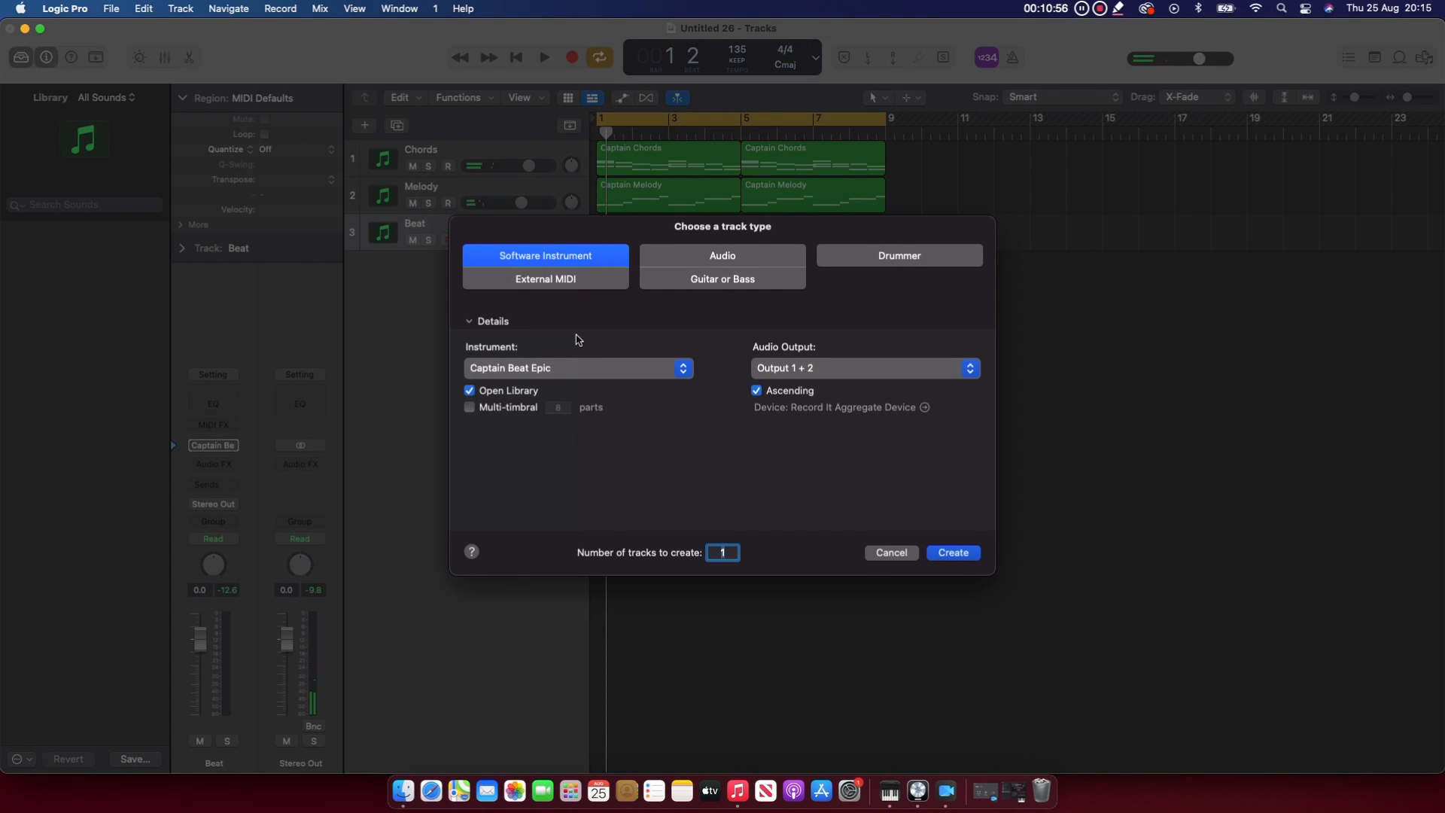
{"action": "left_click", "coordinate": [548, 370]}
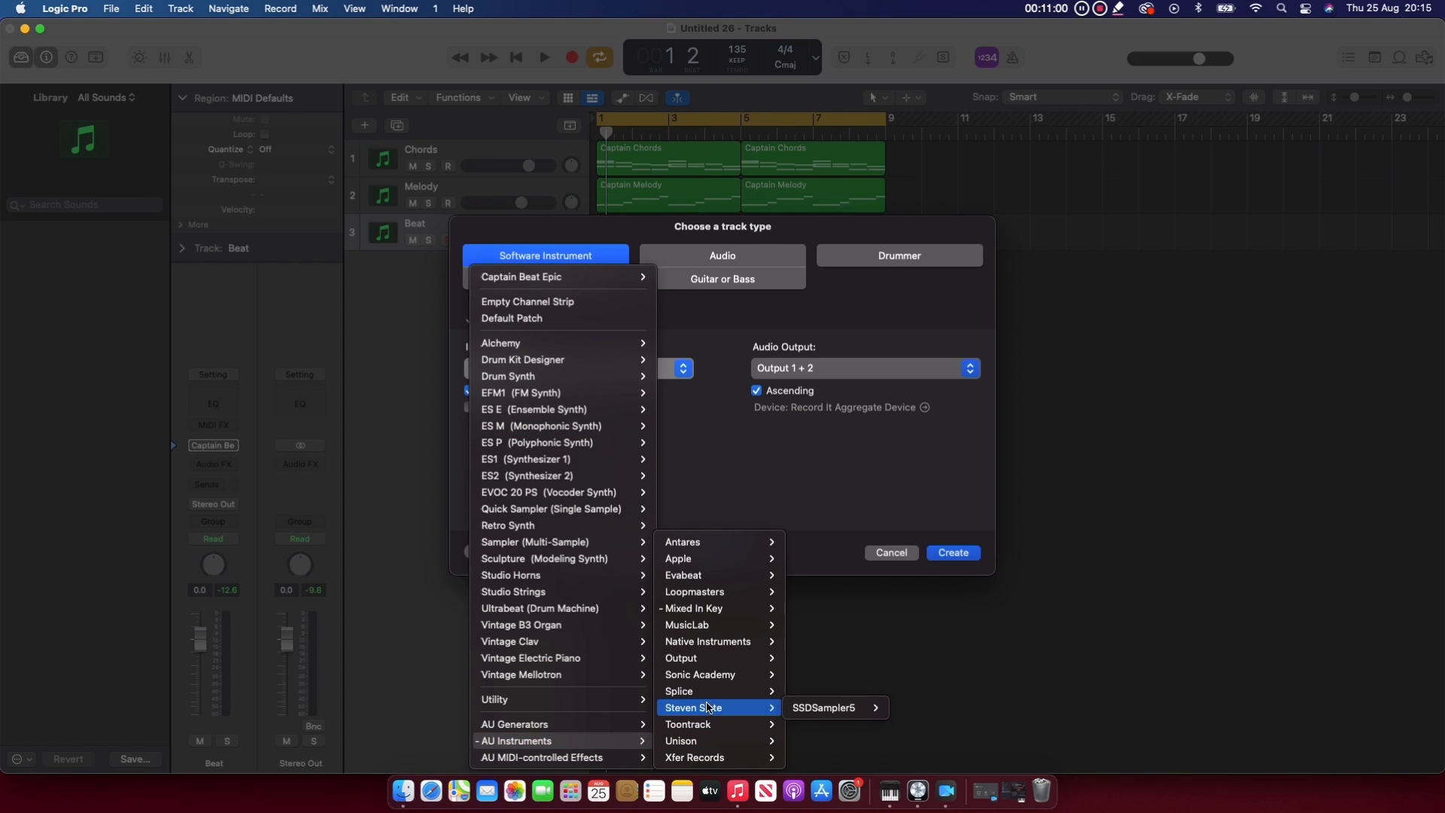
{"action": "mouse_move", "coordinate": [743, 609]}
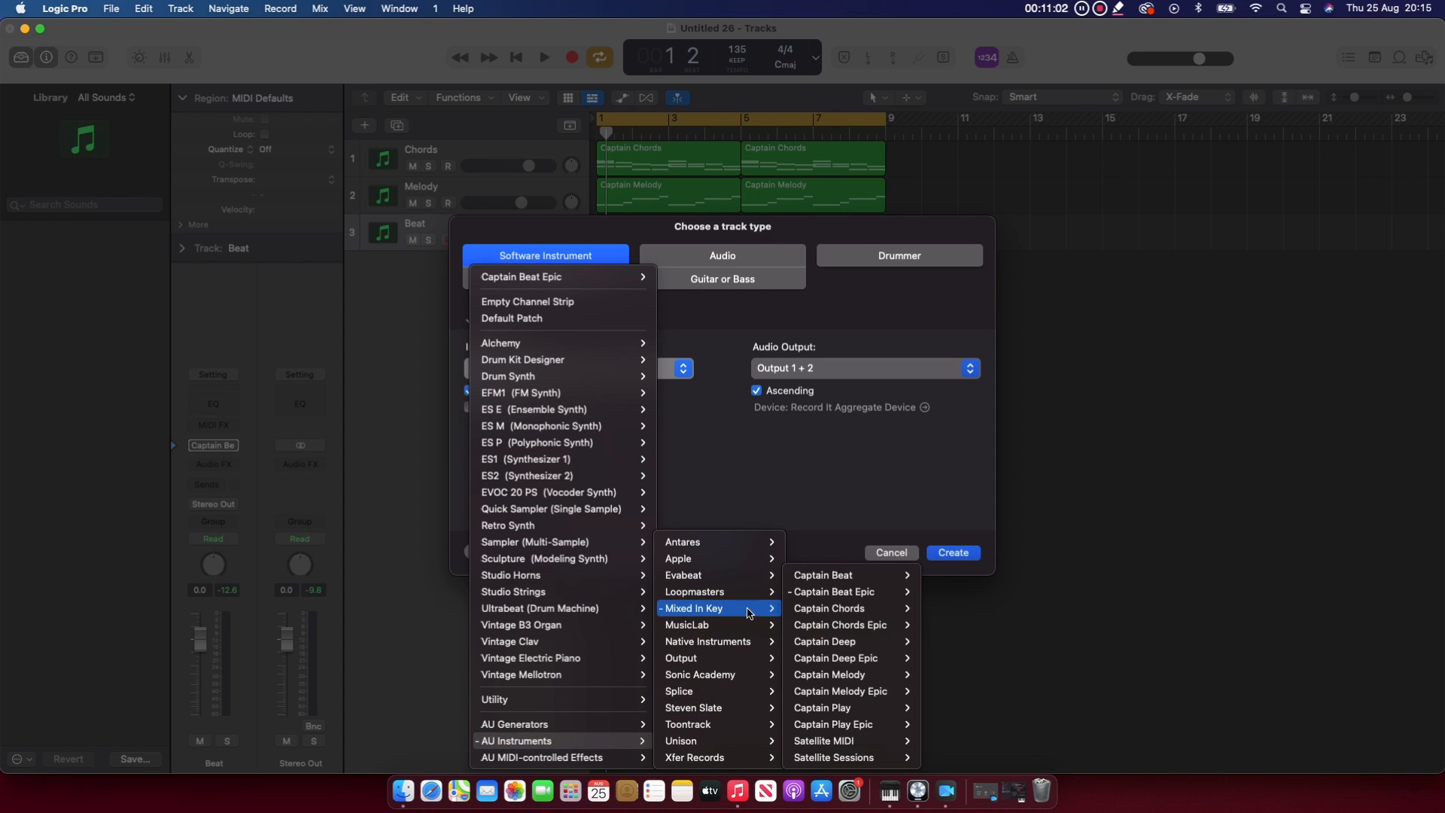
{"action": "mouse_move", "coordinate": [863, 619]}
{"action": "mouse_move", "coordinate": [879, 595]}
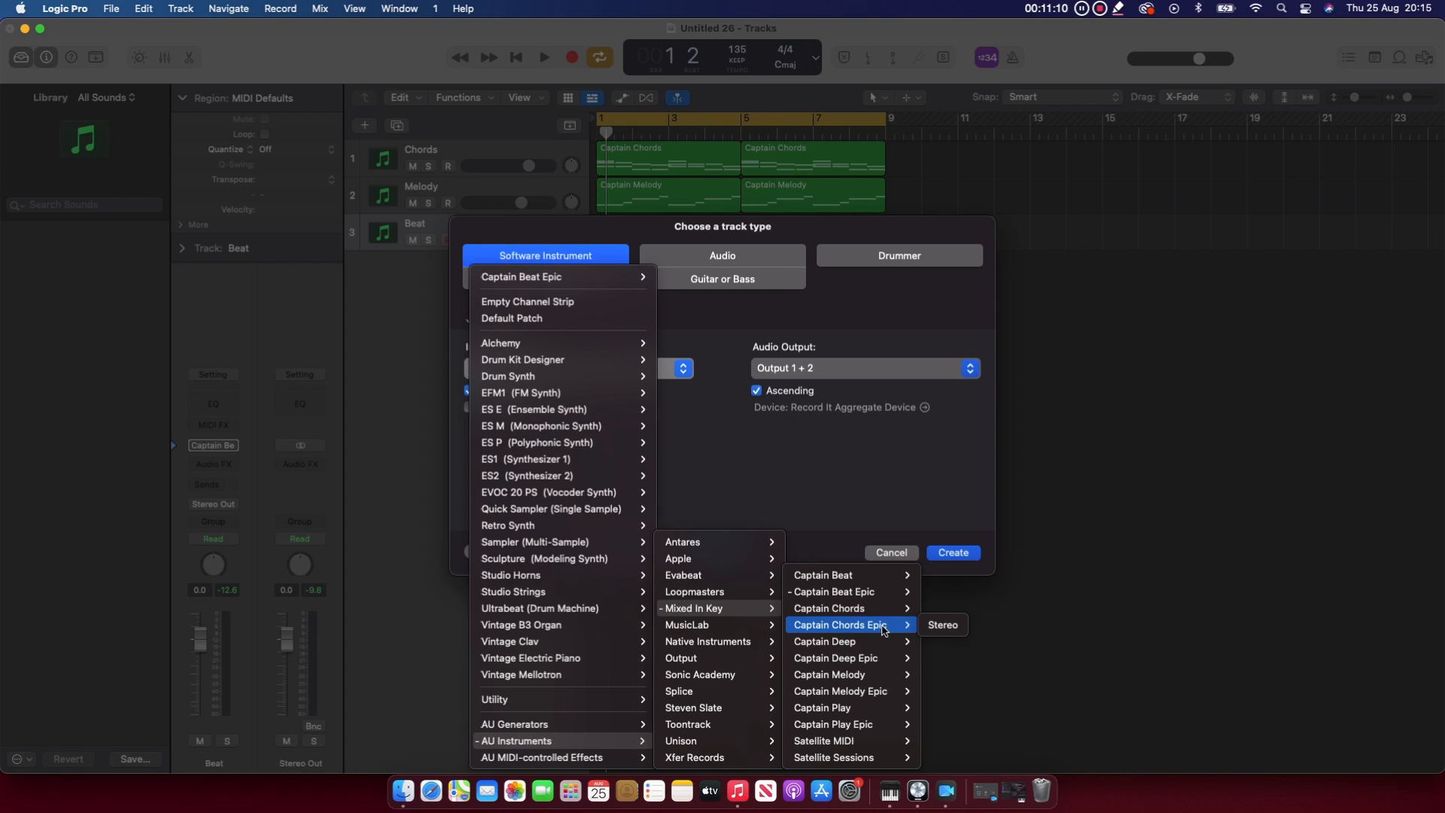
{"action": "mouse_move", "coordinate": [866, 697]}
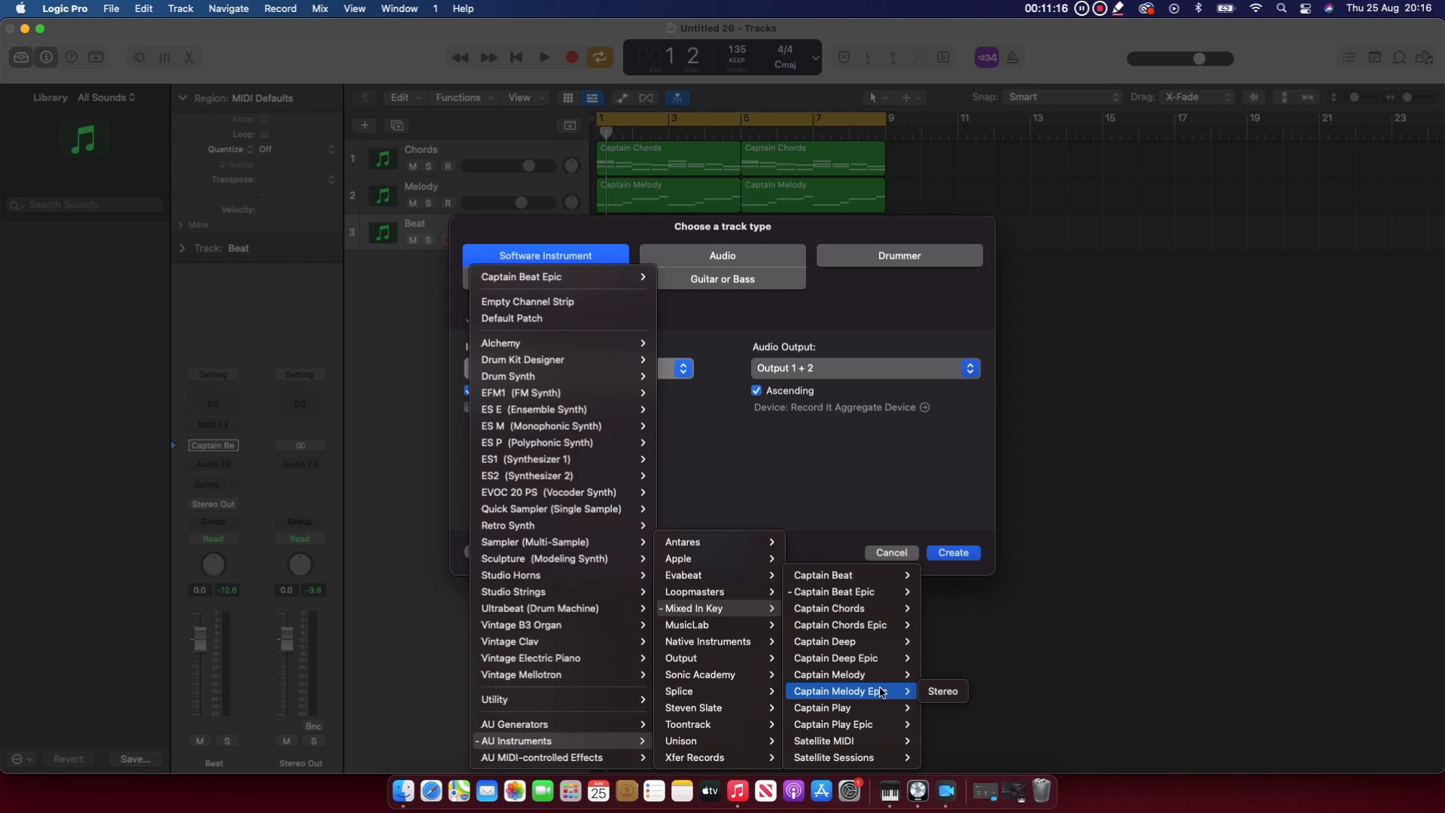
{"action": "mouse_move", "coordinate": [872, 730]}
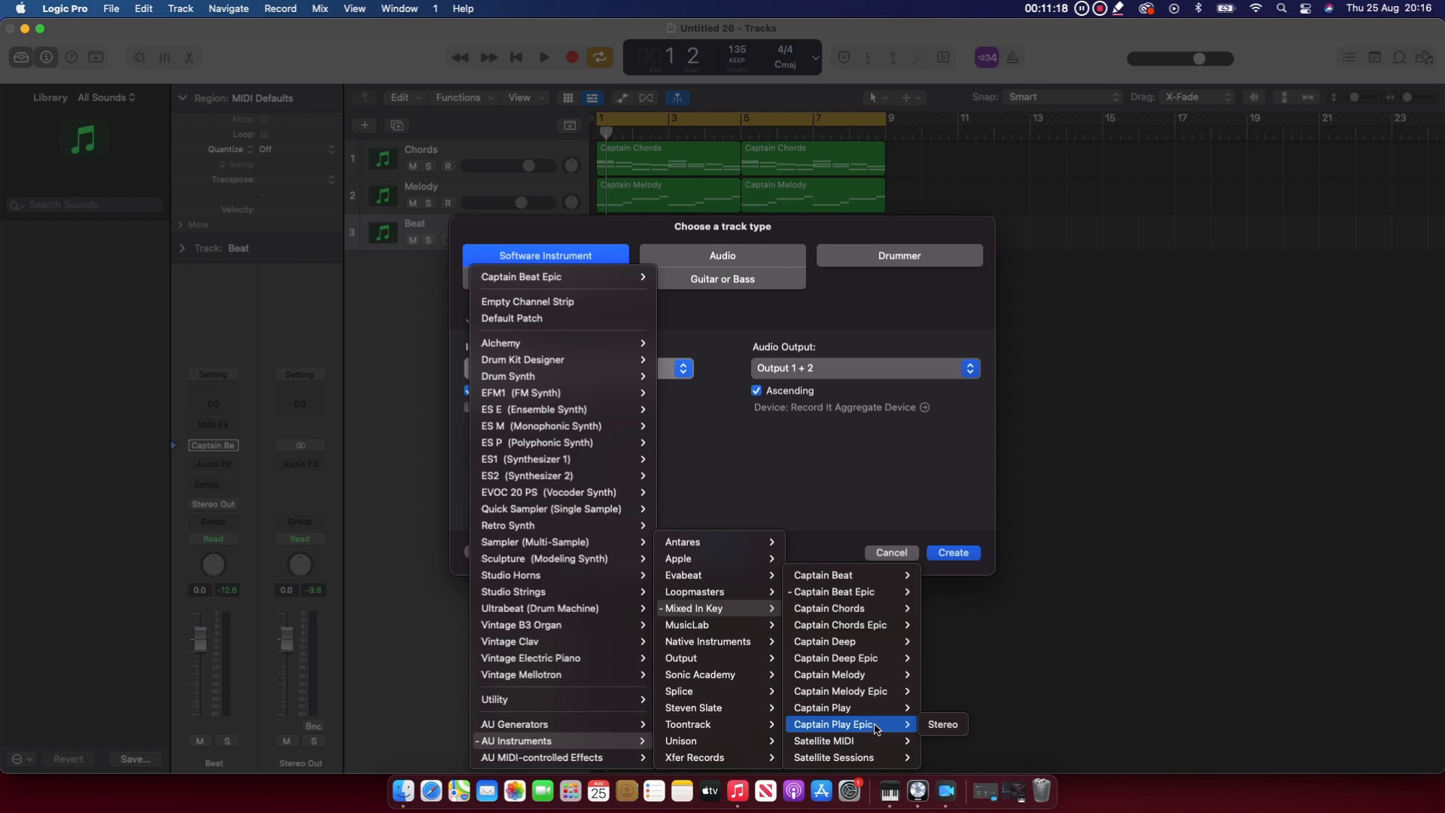
{"action": "mouse_move", "coordinate": [899, 658]}
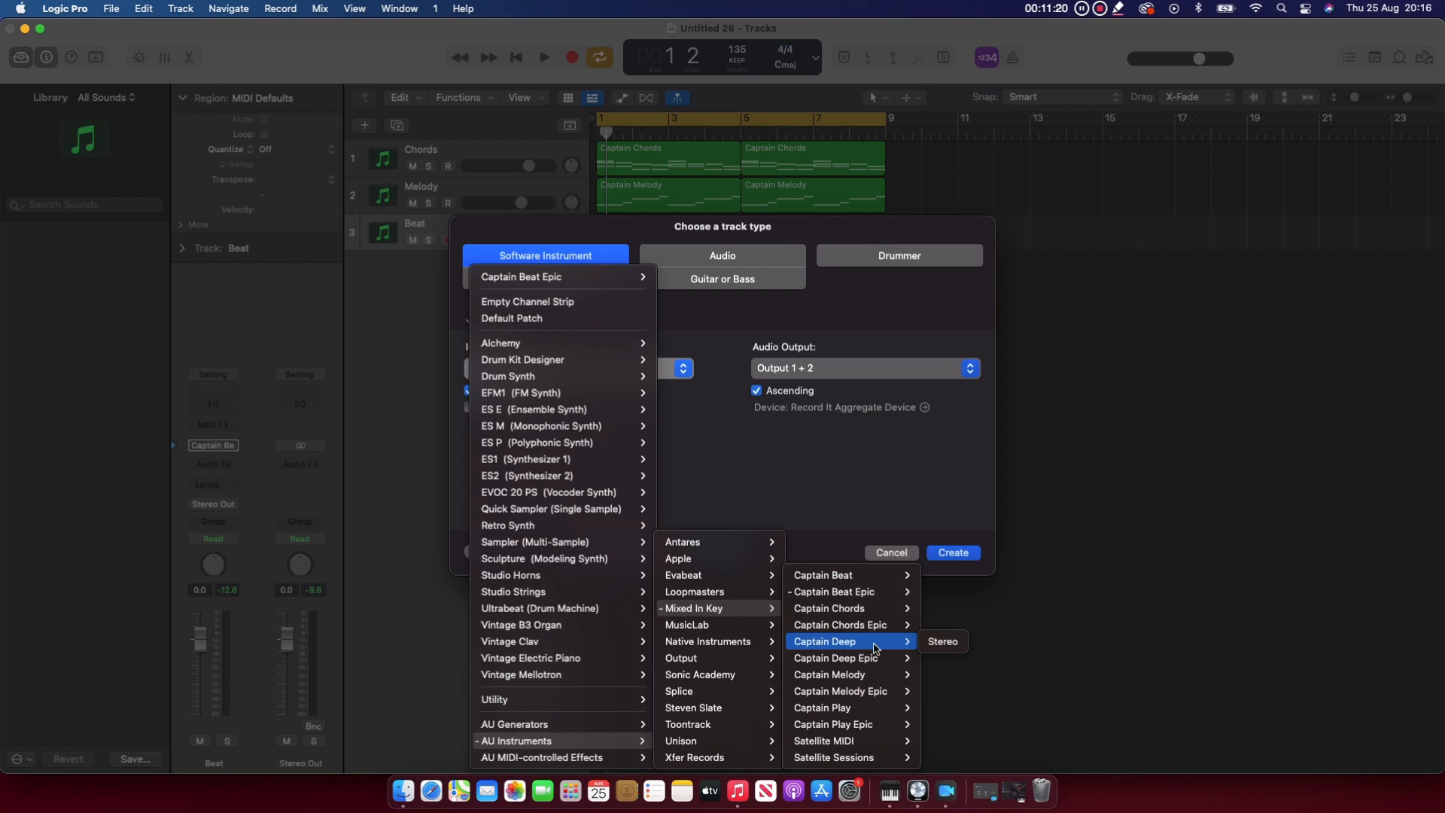
{"action": "left_click", "coordinate": [945, 659]}
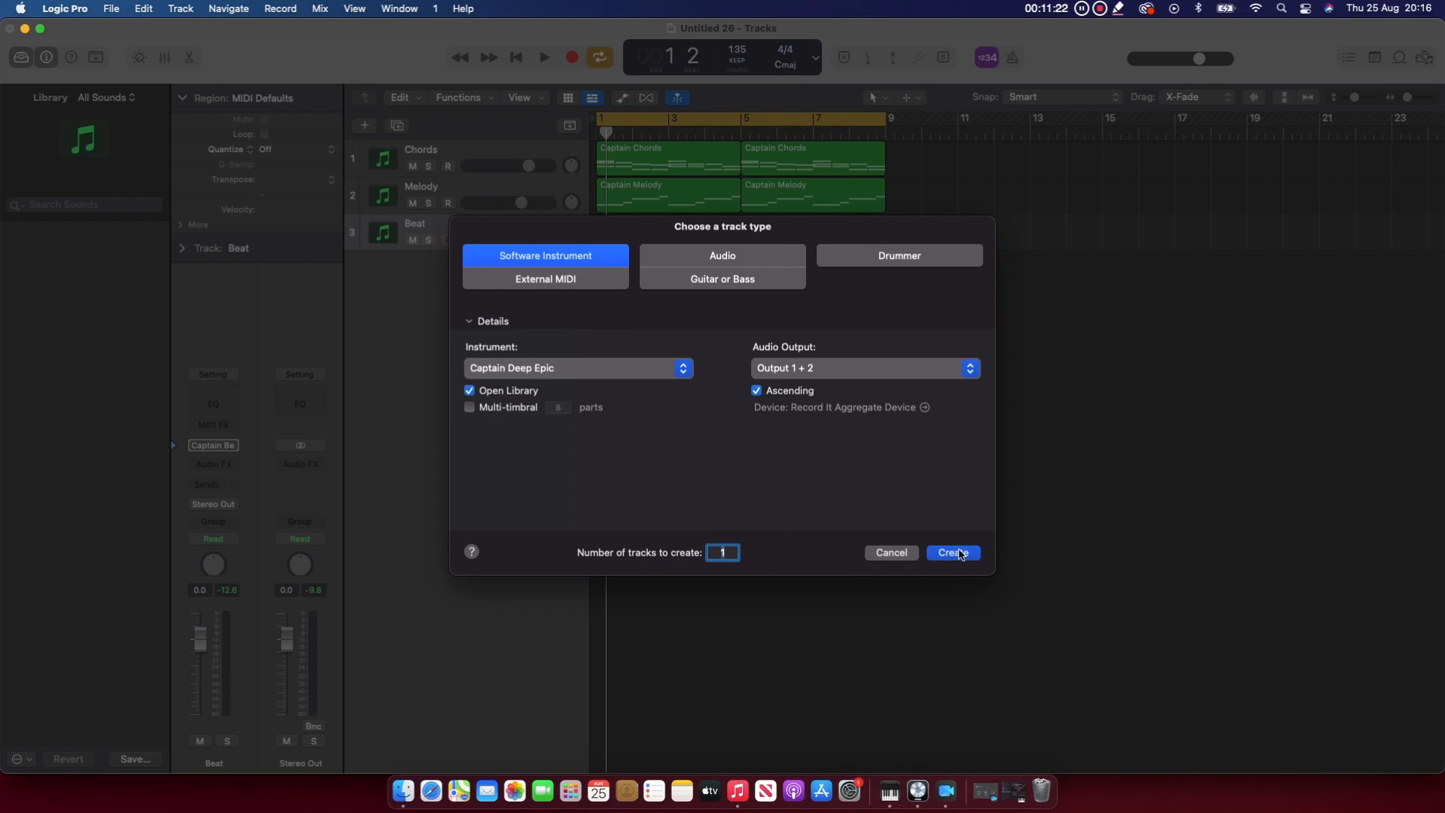
{"action": "left_click", "coordinate": [957, 553]}
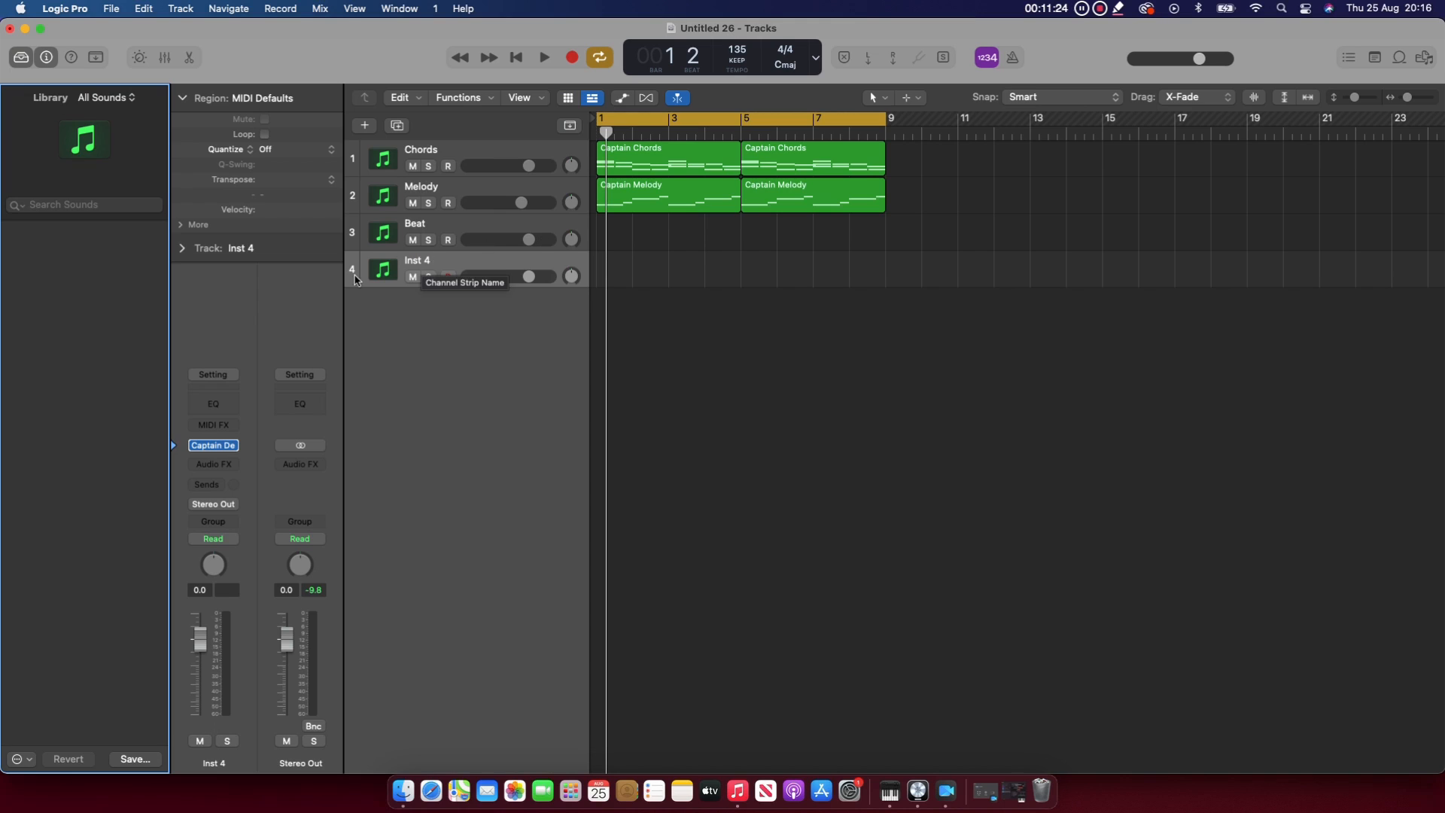
{"action": "double_click", "coordinate": [446, 263]}
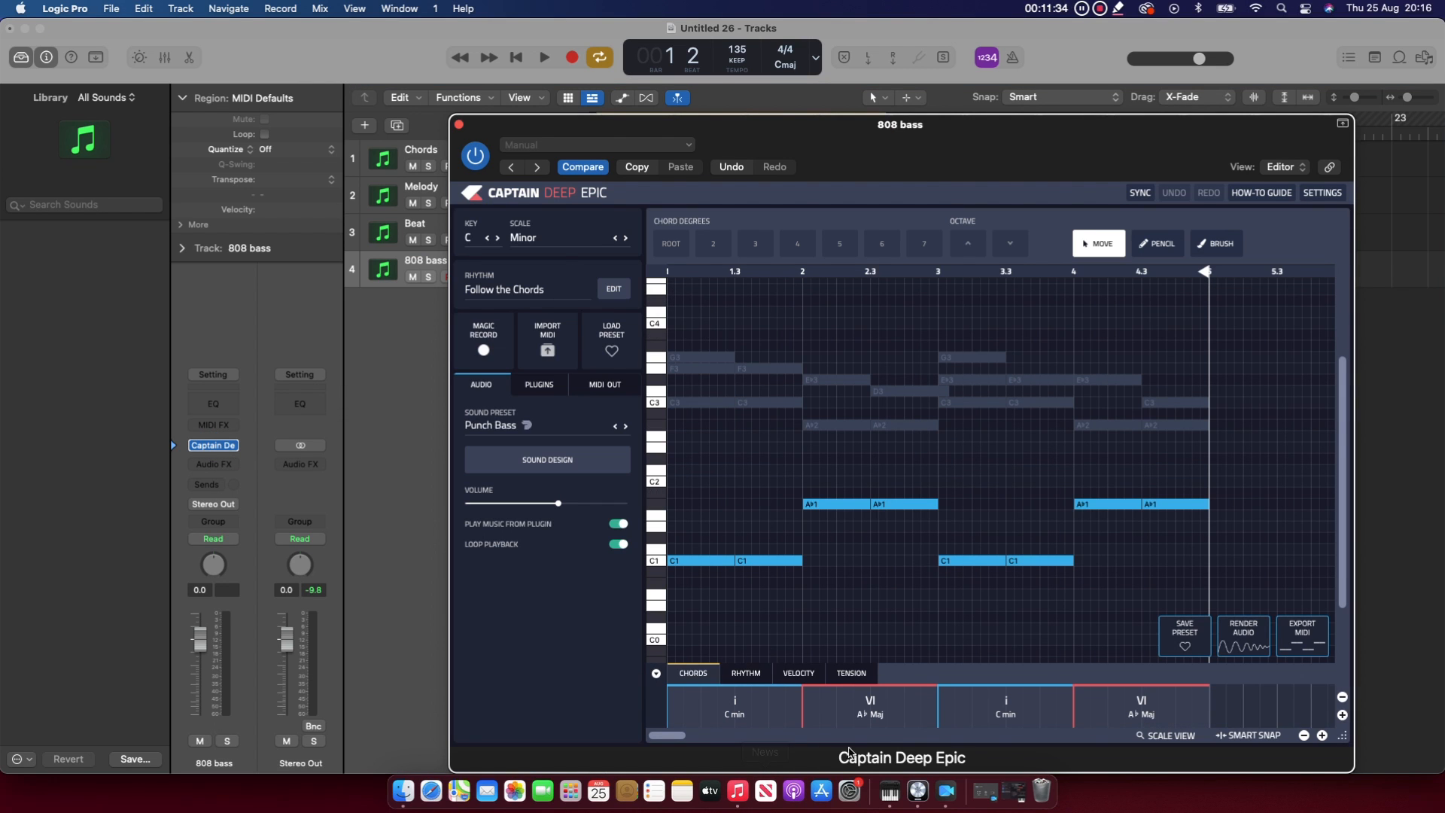
Audition several randomised bass rhythms from the Top 20 / Mid-Tempo Pop bank in Captain Deep Epic during playback
{"action": "key", "text": "space"}
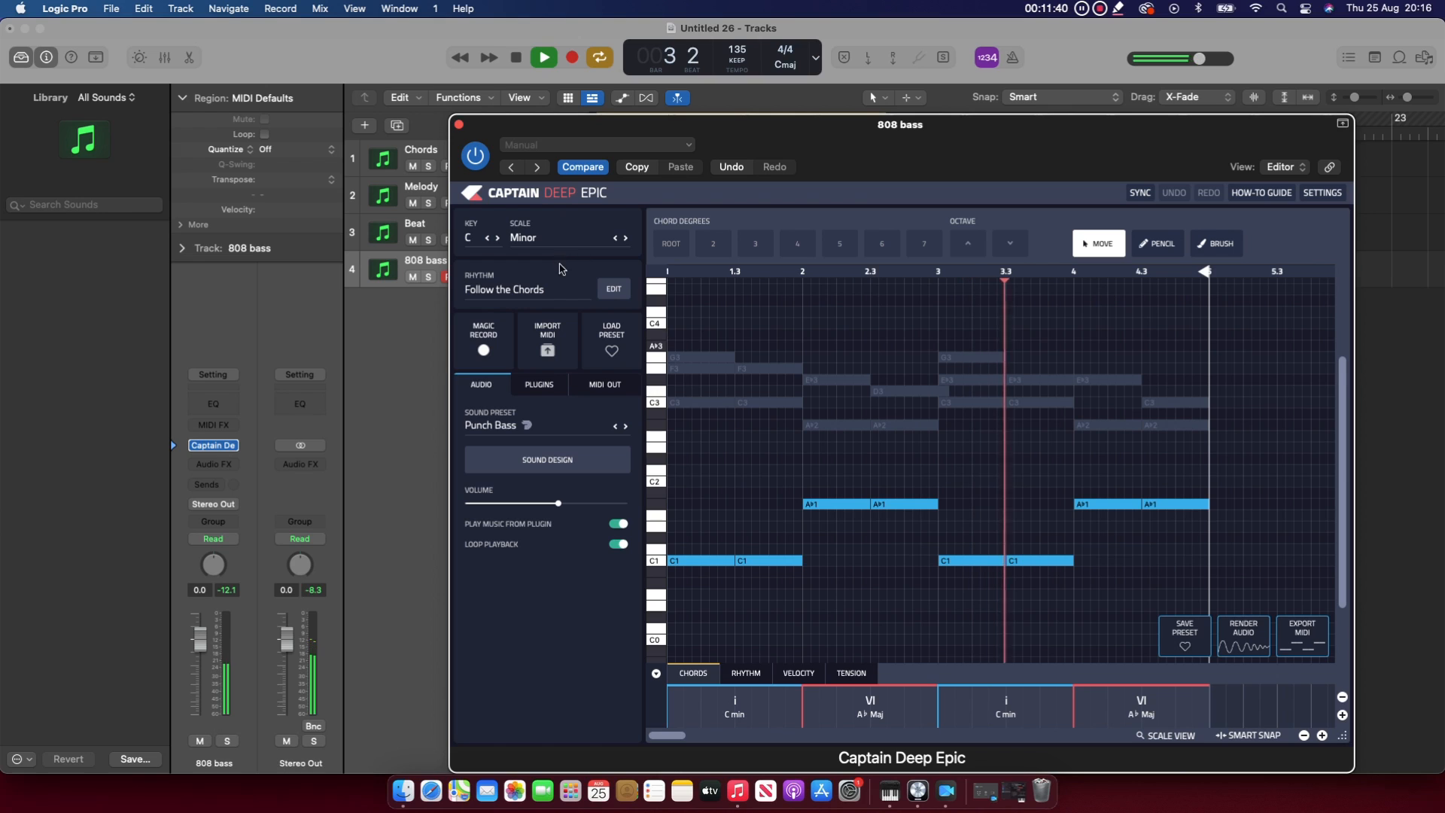
{"action": "left_click", "coordinate": [614, 289]}
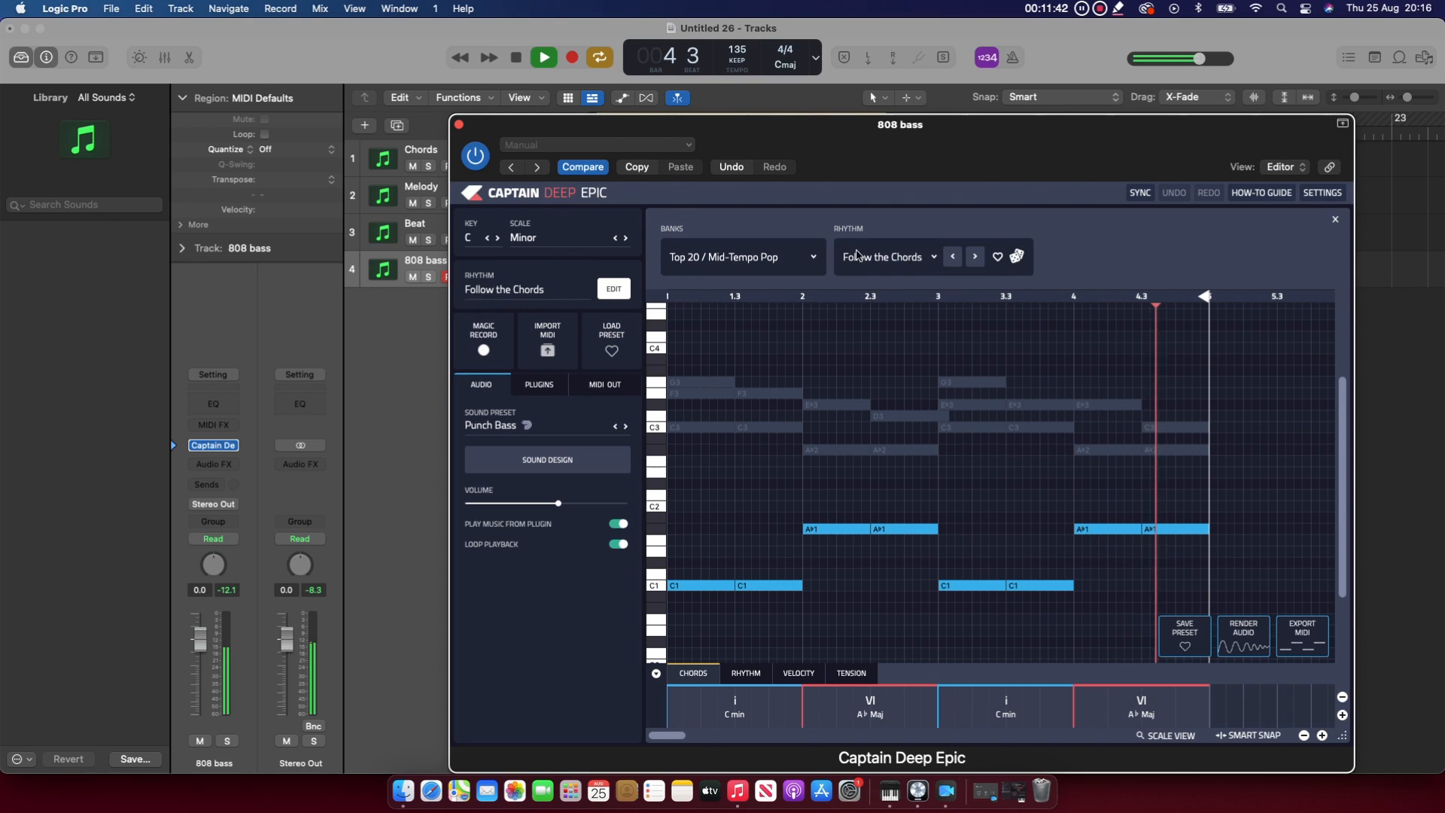
{"action": "left_click", "coordinate": [1017, 256]}
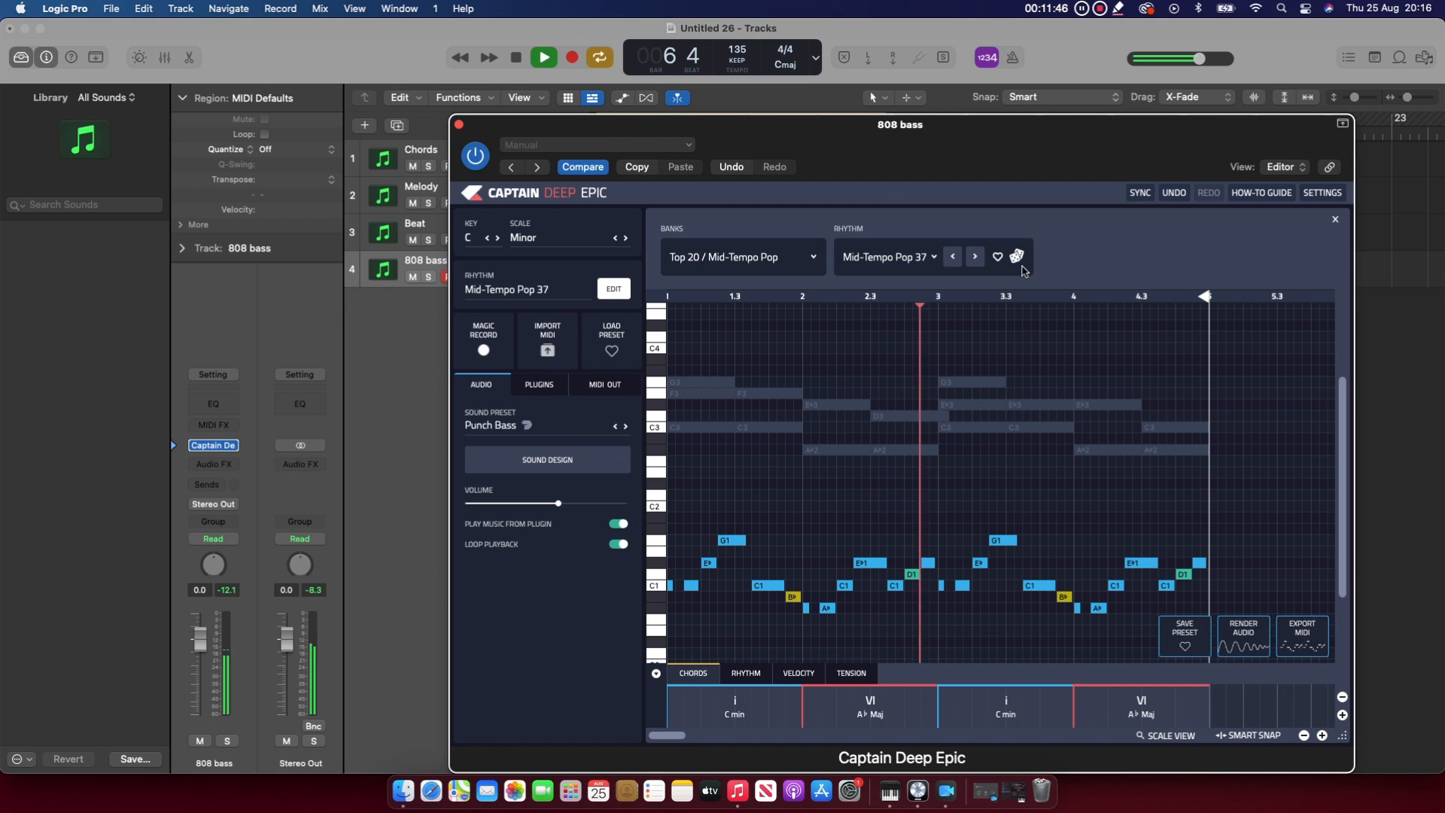
{"action": "left_click", "coordinate": [1017, 256]}
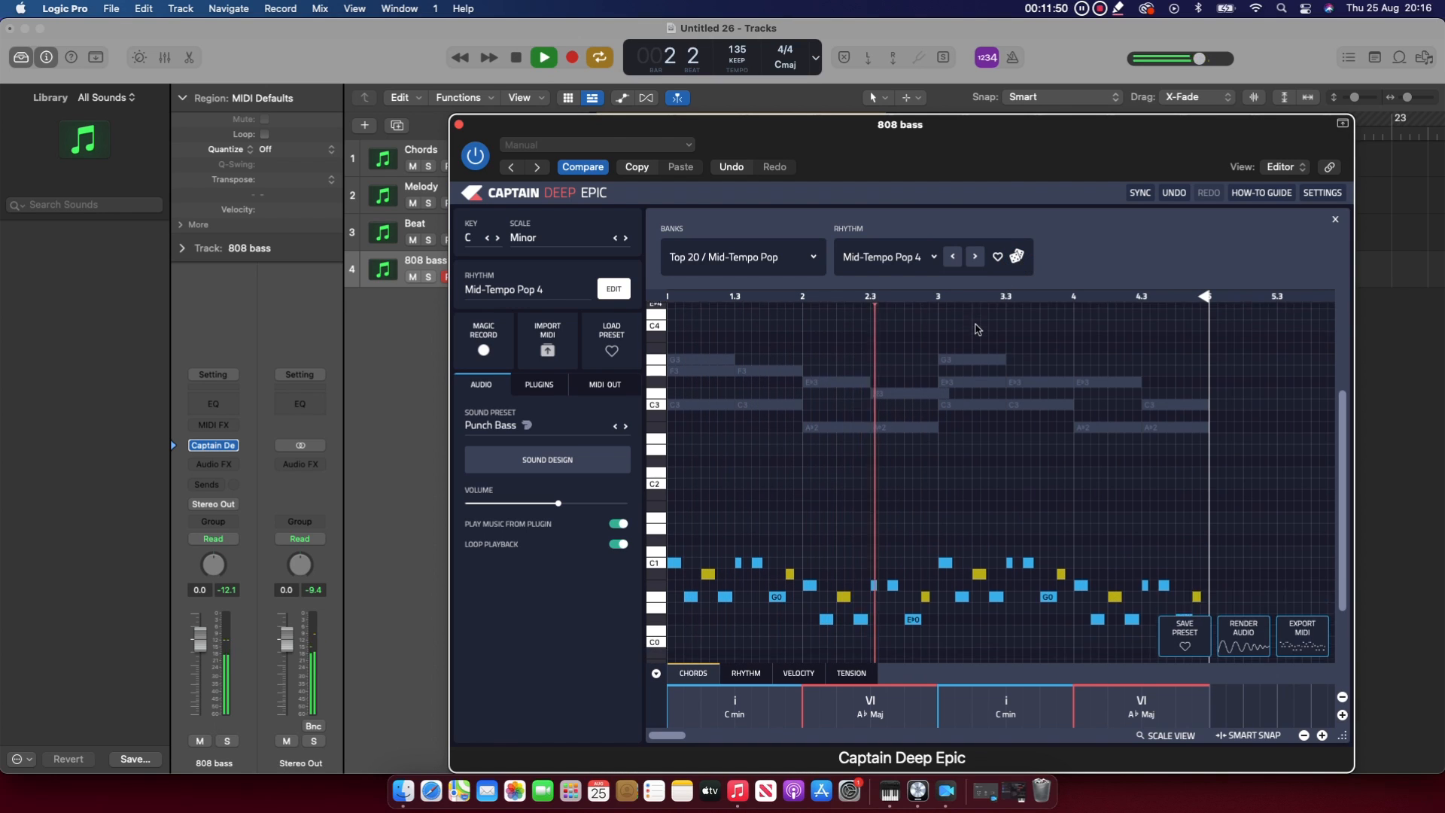
{"action": "left_click", "coordinate": [1016, 257]}
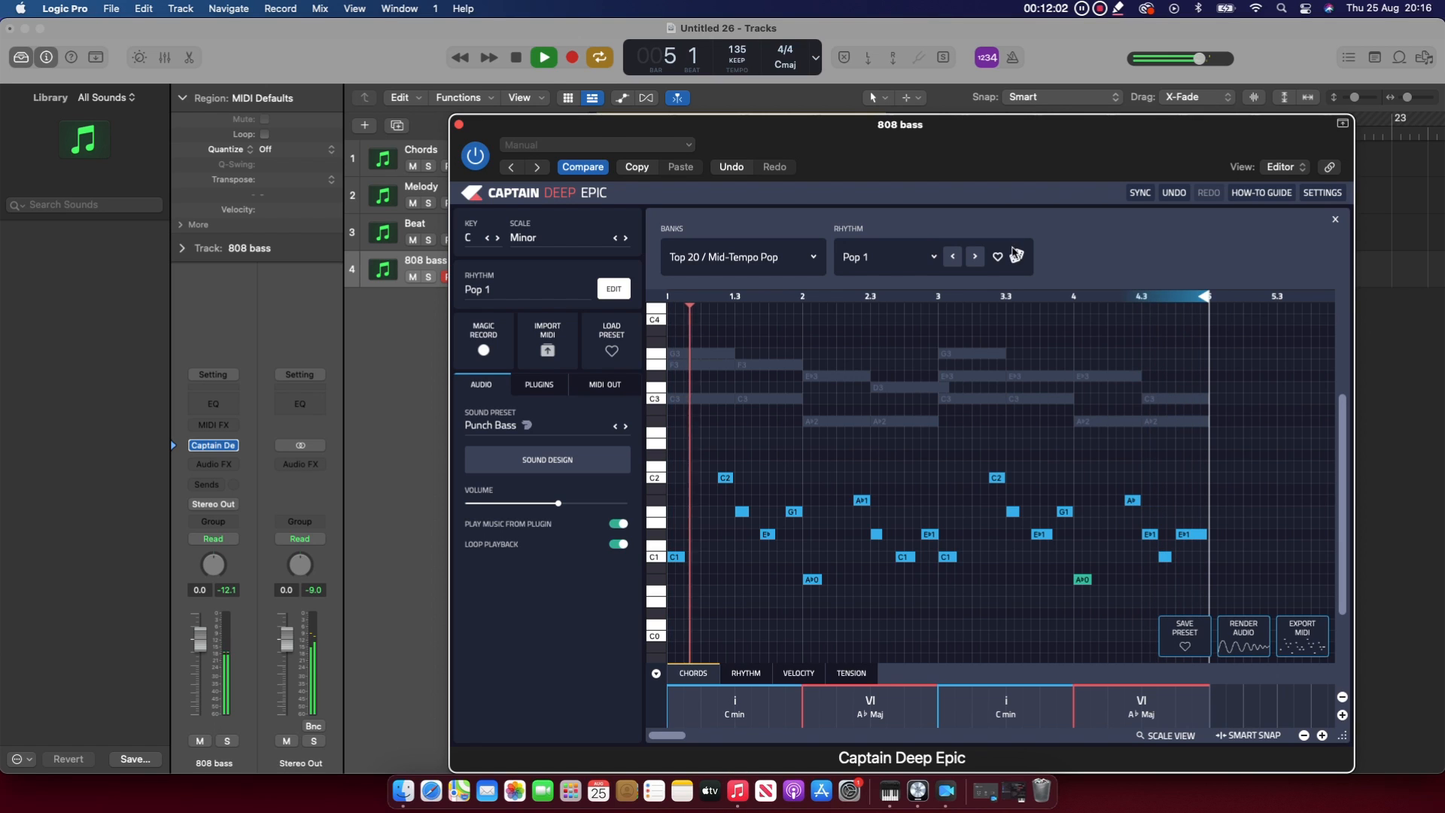
{"action": "left_click", "coordinate": [1016, 257]}
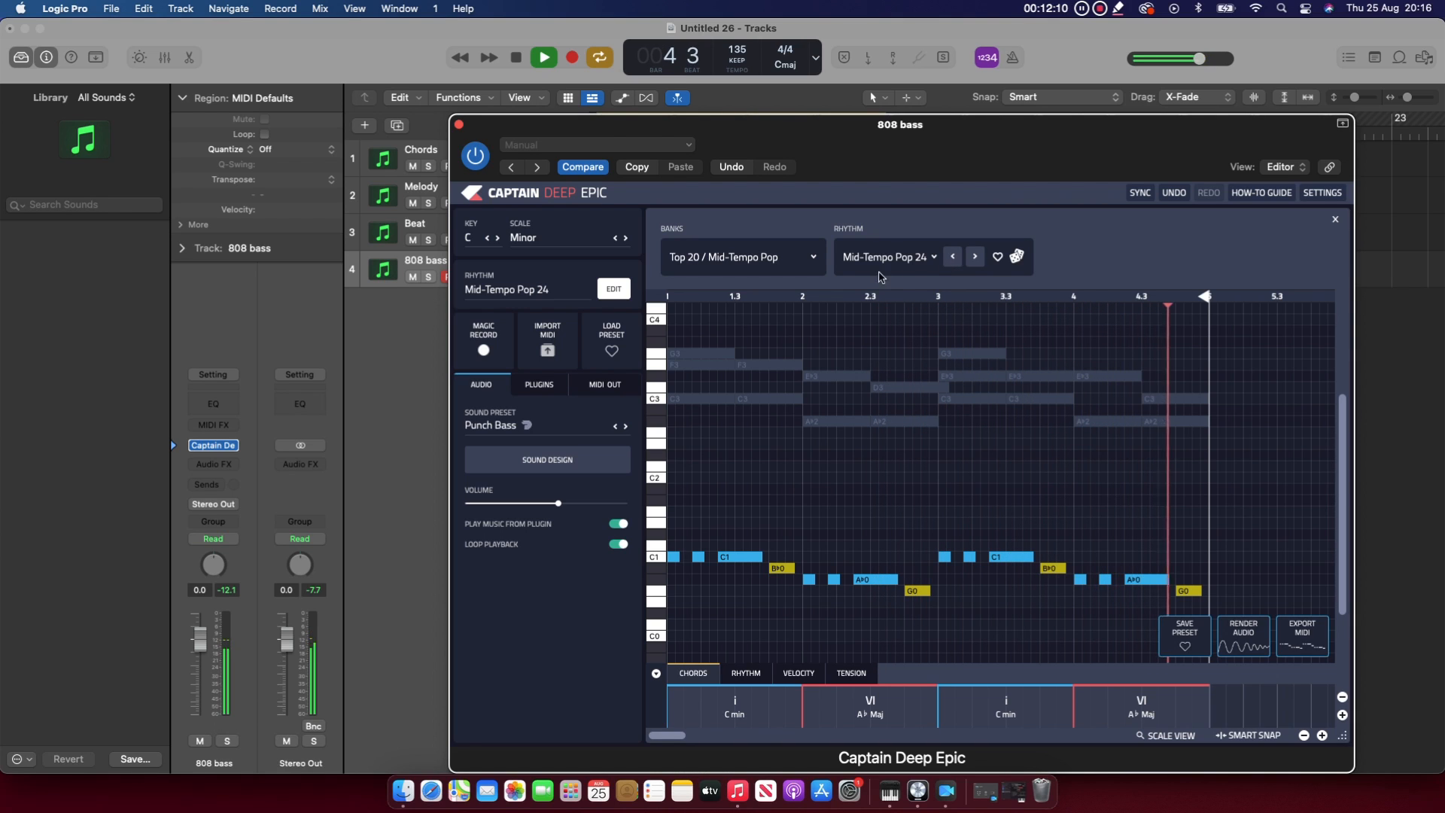
{"action": "key", "text": "space"}
{"action": "left_click", "coordinate": [1016, 258]}
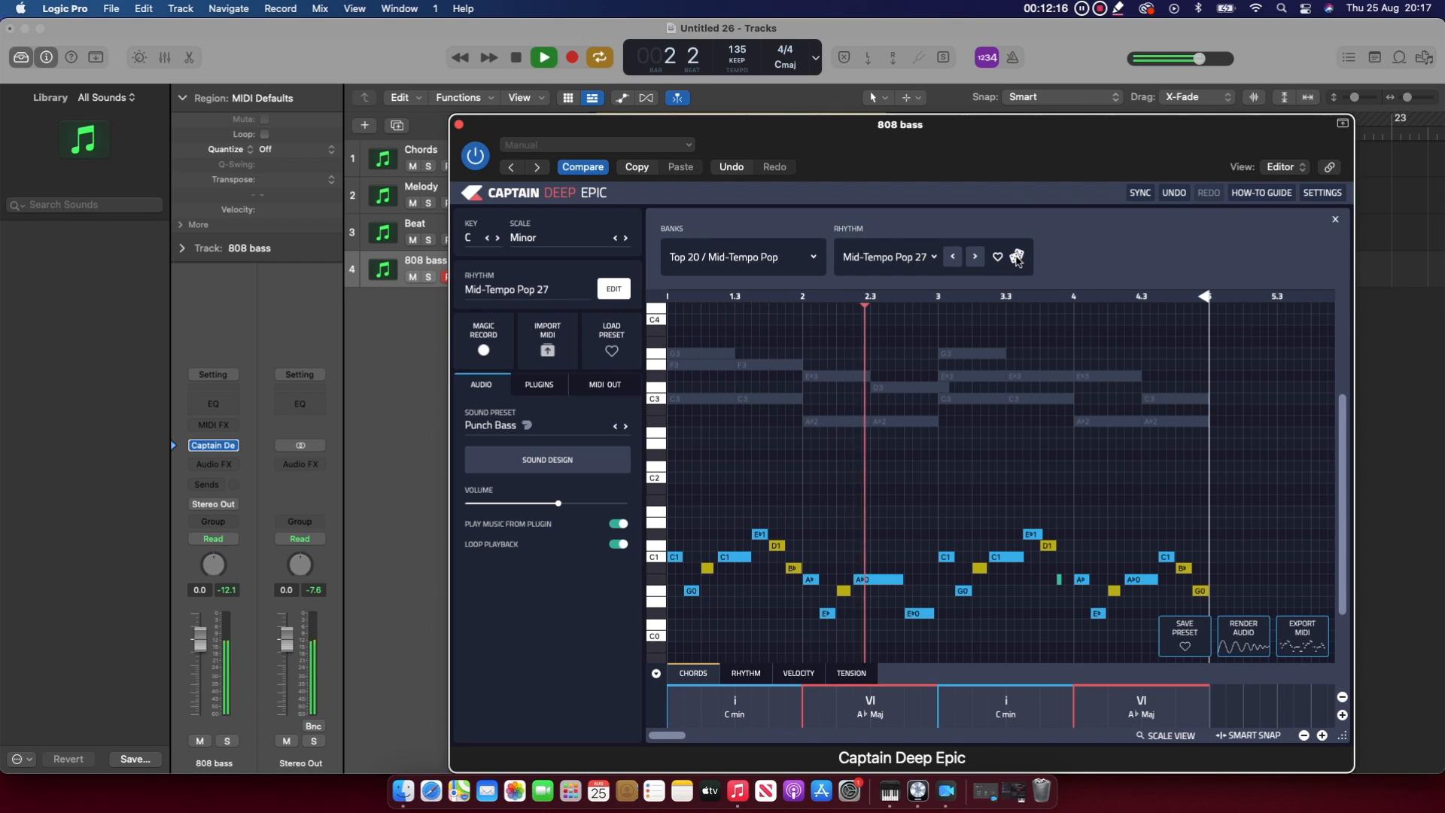
Switch the bass rhythm bank to Trap + Hip Hop / Trap, compare the first 808 Concept rhythms during playback, and choose 808 Concept 3
{"action": "left_click", "coordinate": [749, 260]}
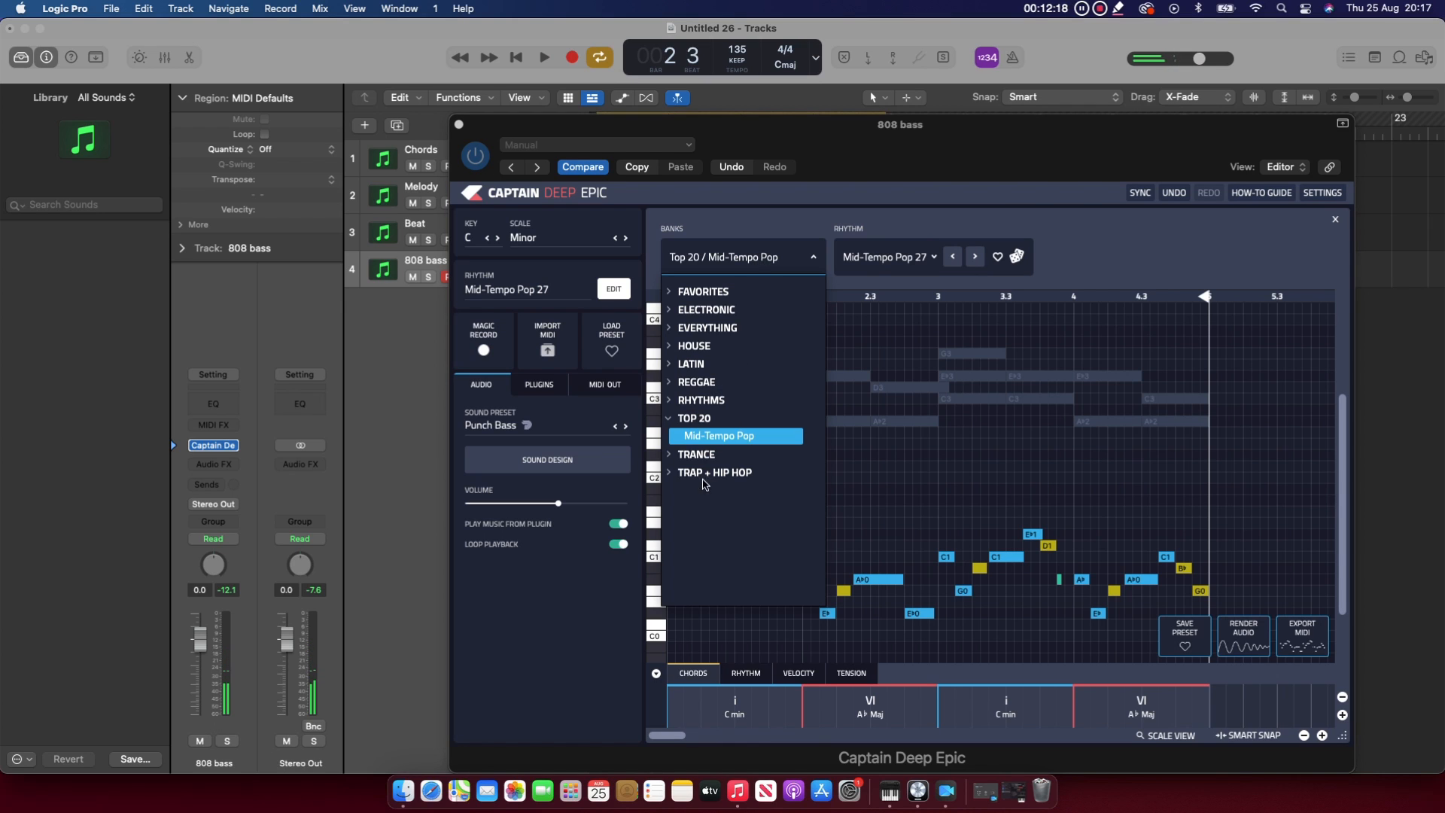
{"action": "left_click", "coordinate": [693, 511]}
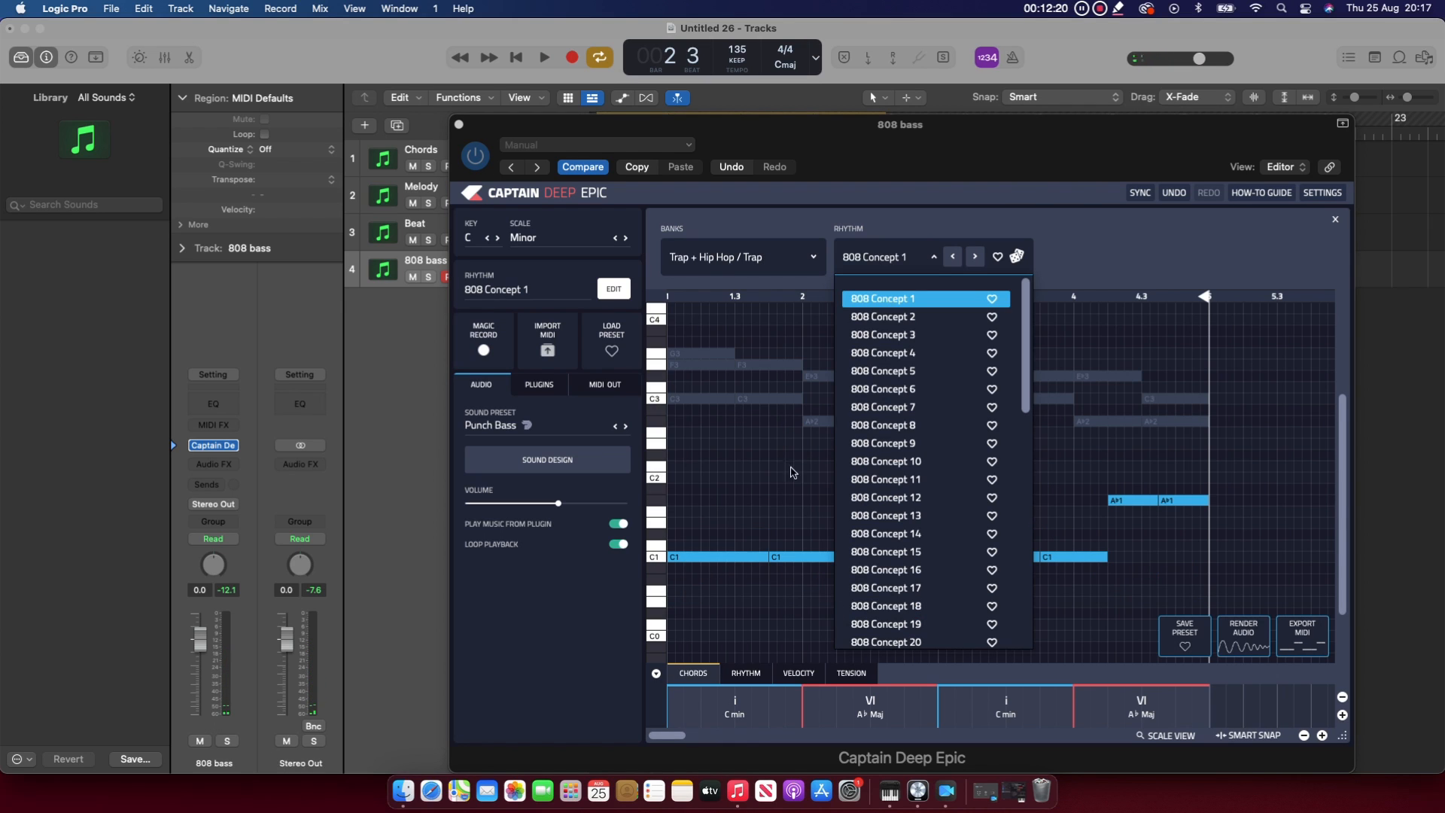
{"action": "left_click", "coordinate": [855, 354]}
{"action": "left_click", "coordinate": [871, 300]}
{"action": "key", "text": "space"}
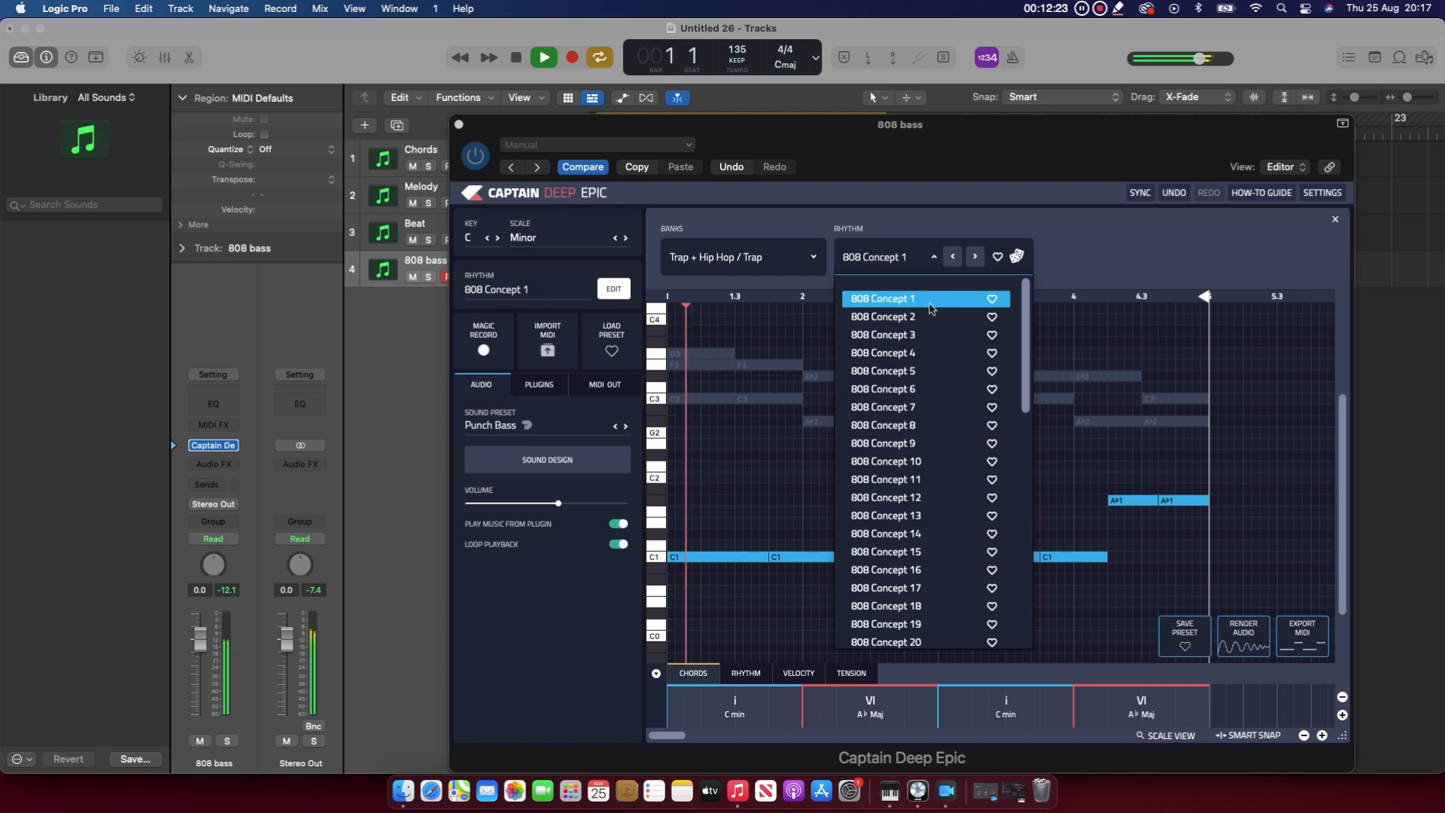
{"action": "left_click", "coordinate": [894, 325]}
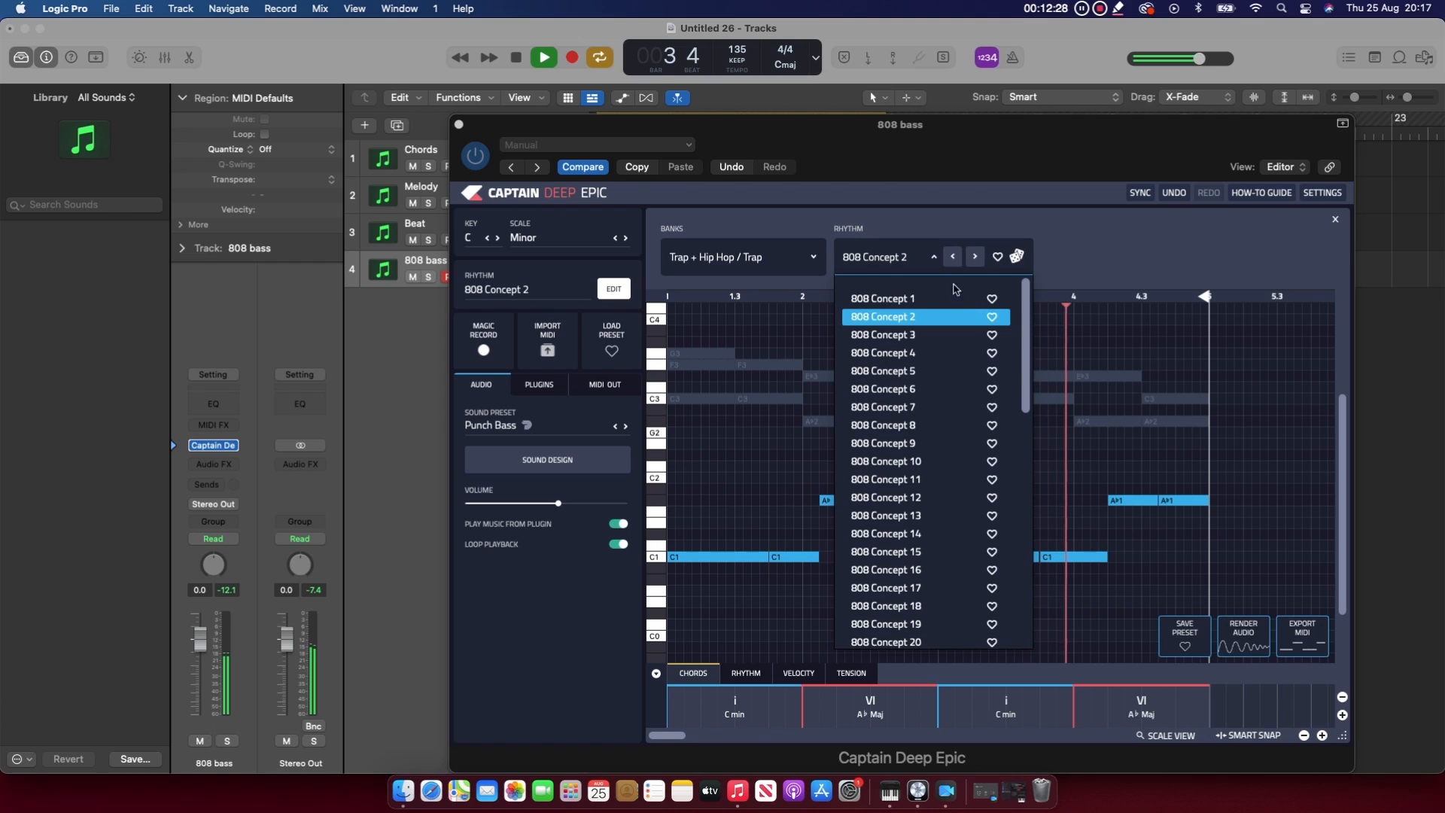
{"action": "left_click", "coordinate": [900, 336]}
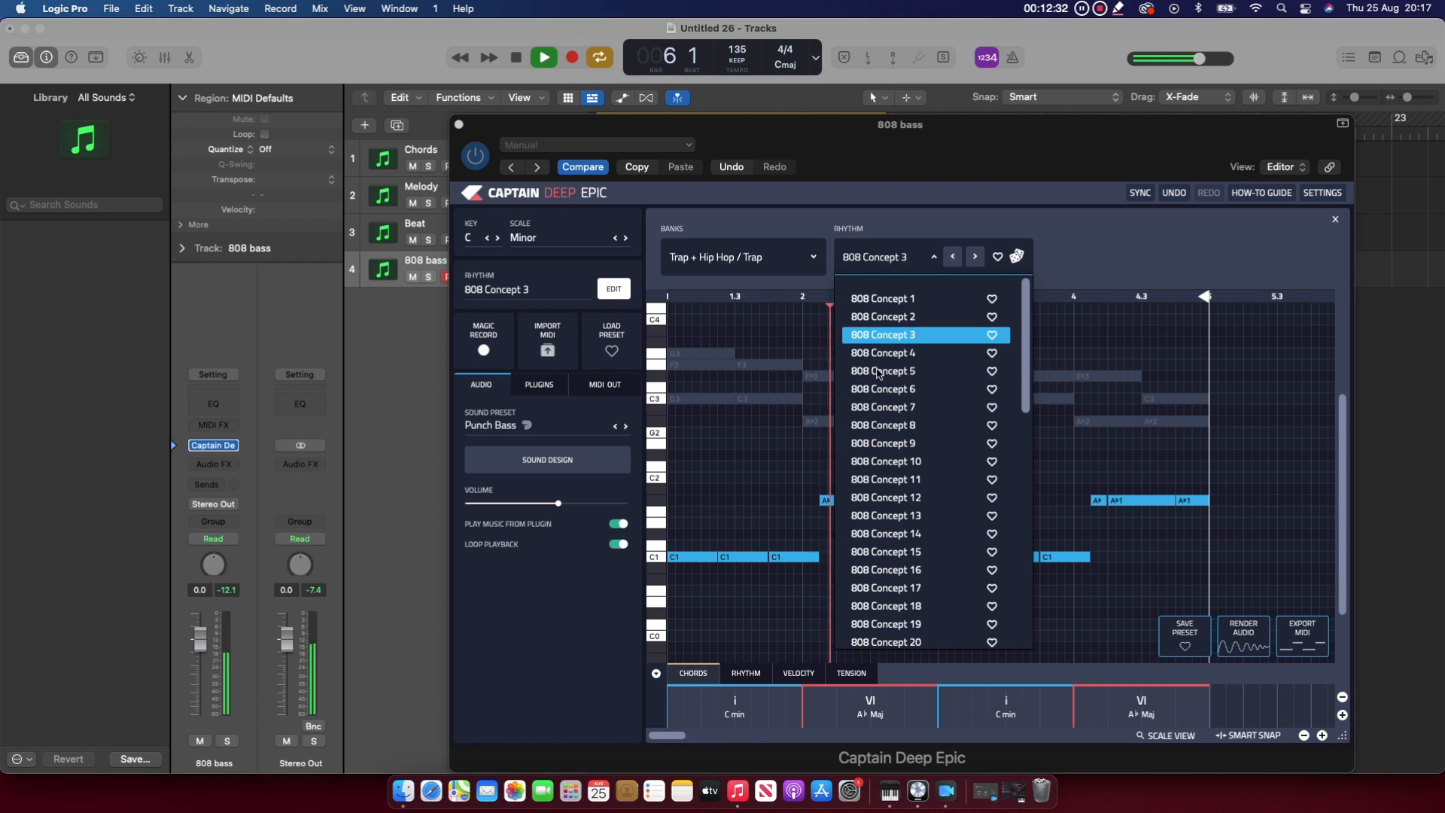
{"action": "left_click", "coordinate": [1053, 261]}
Browse the Bass sound presets in Captain Deep Epic and apply 808 Tone to the bass line
{"action": "left_click", "coordinate": [518, 430]}
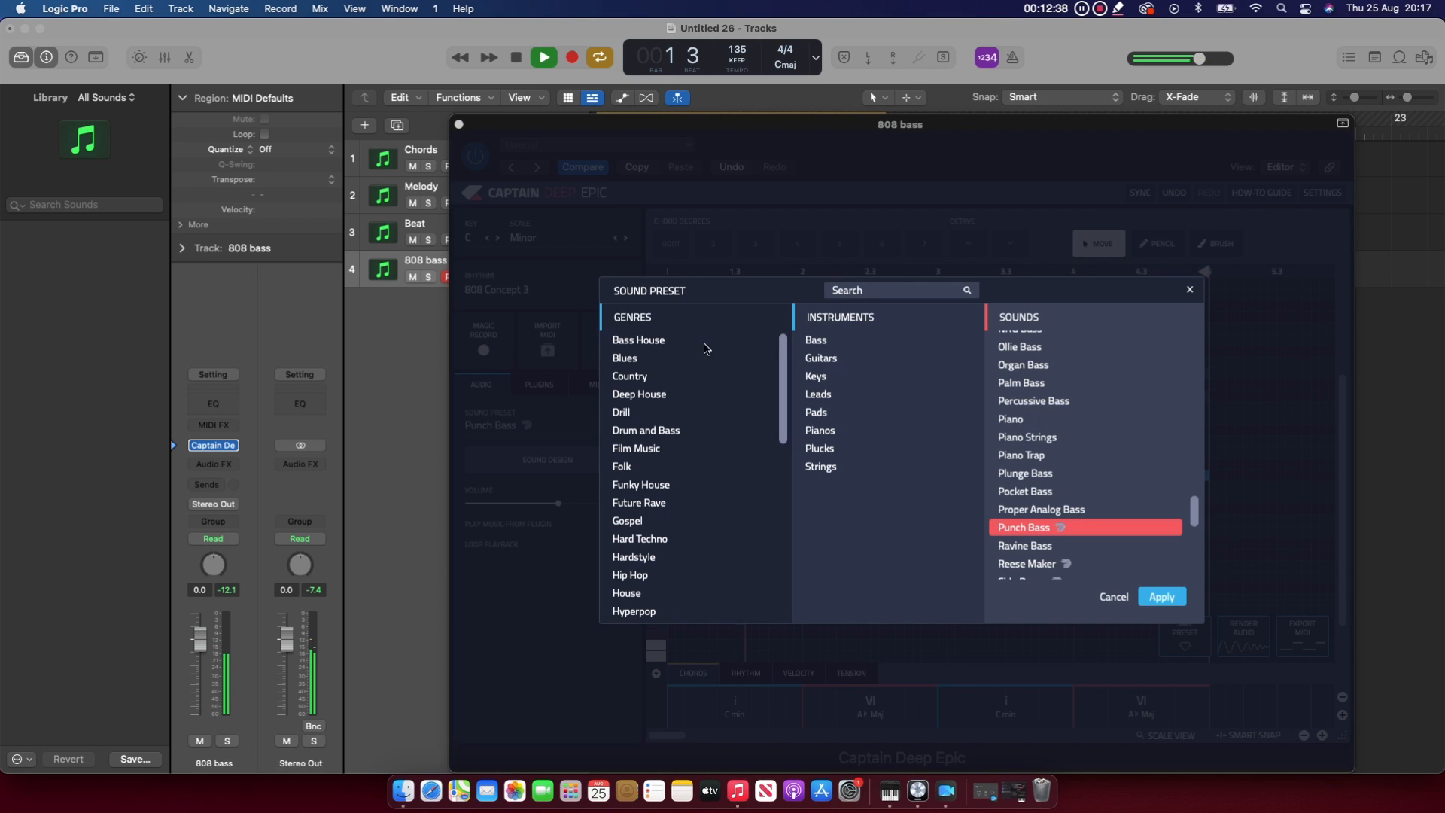
{"action": "scroll", "coordinate": [1025, 433], "scroll_direction": "down", "scroll_amount": 10}
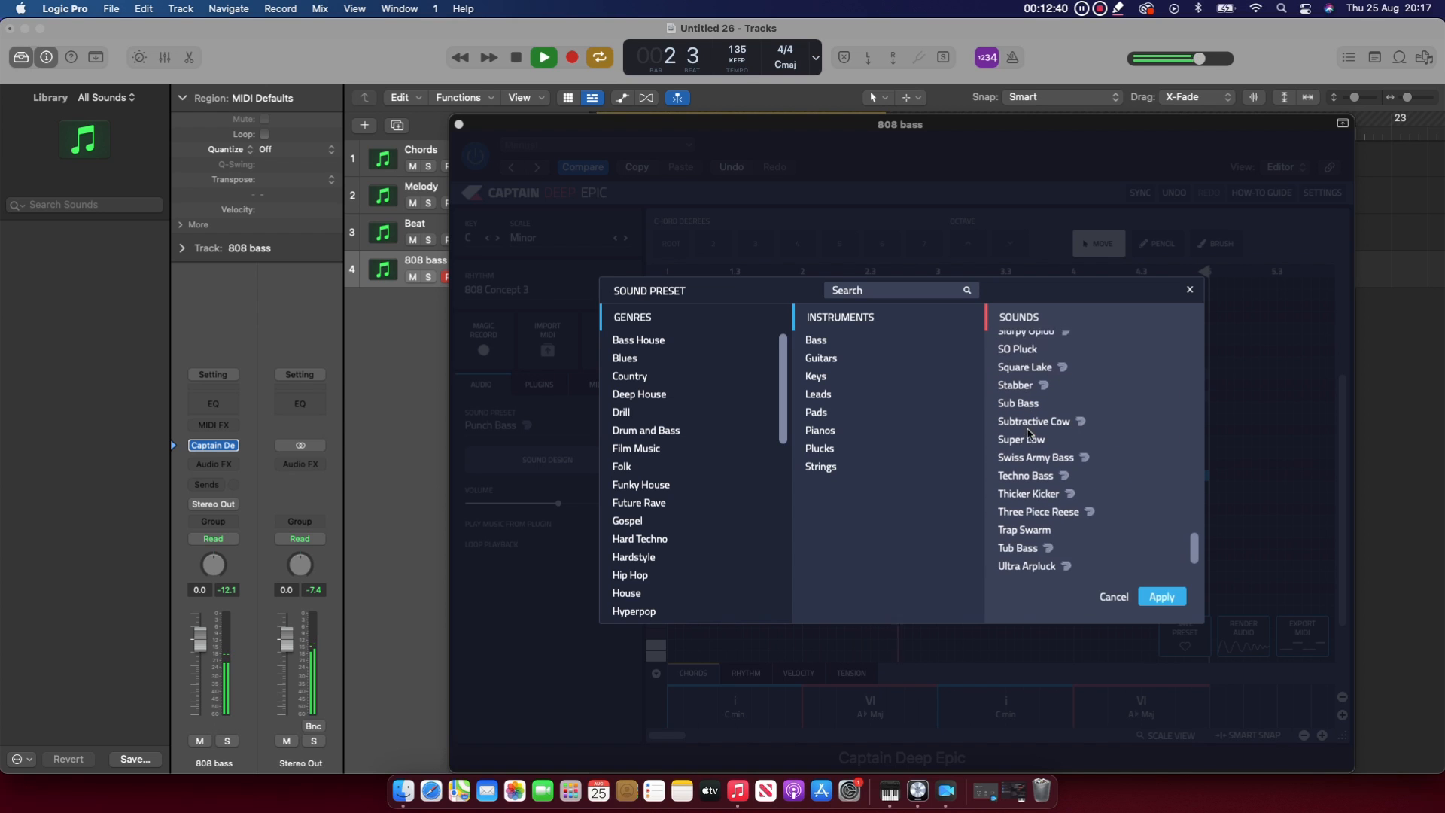
{"action": "scroll", "coordinate": [1028, 435], "scroll_direction": "up", "scroll_amount": 10}
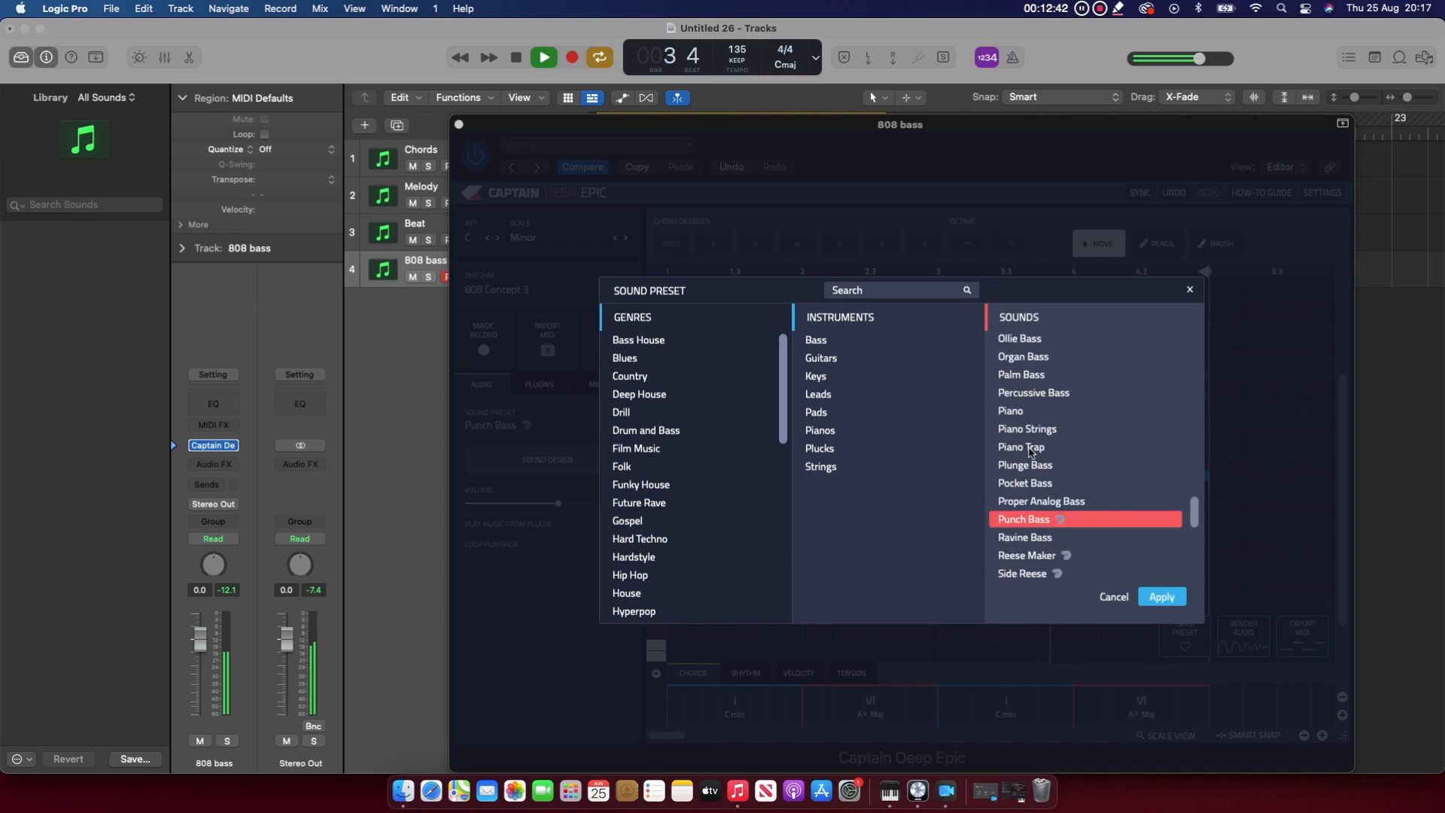
{"action": "left_click", "coordinate": [838, 344]}
{"action": "scroll", "coordinate": [1061, 472], "scroll_direction": "up", "scroll_amount": 15}
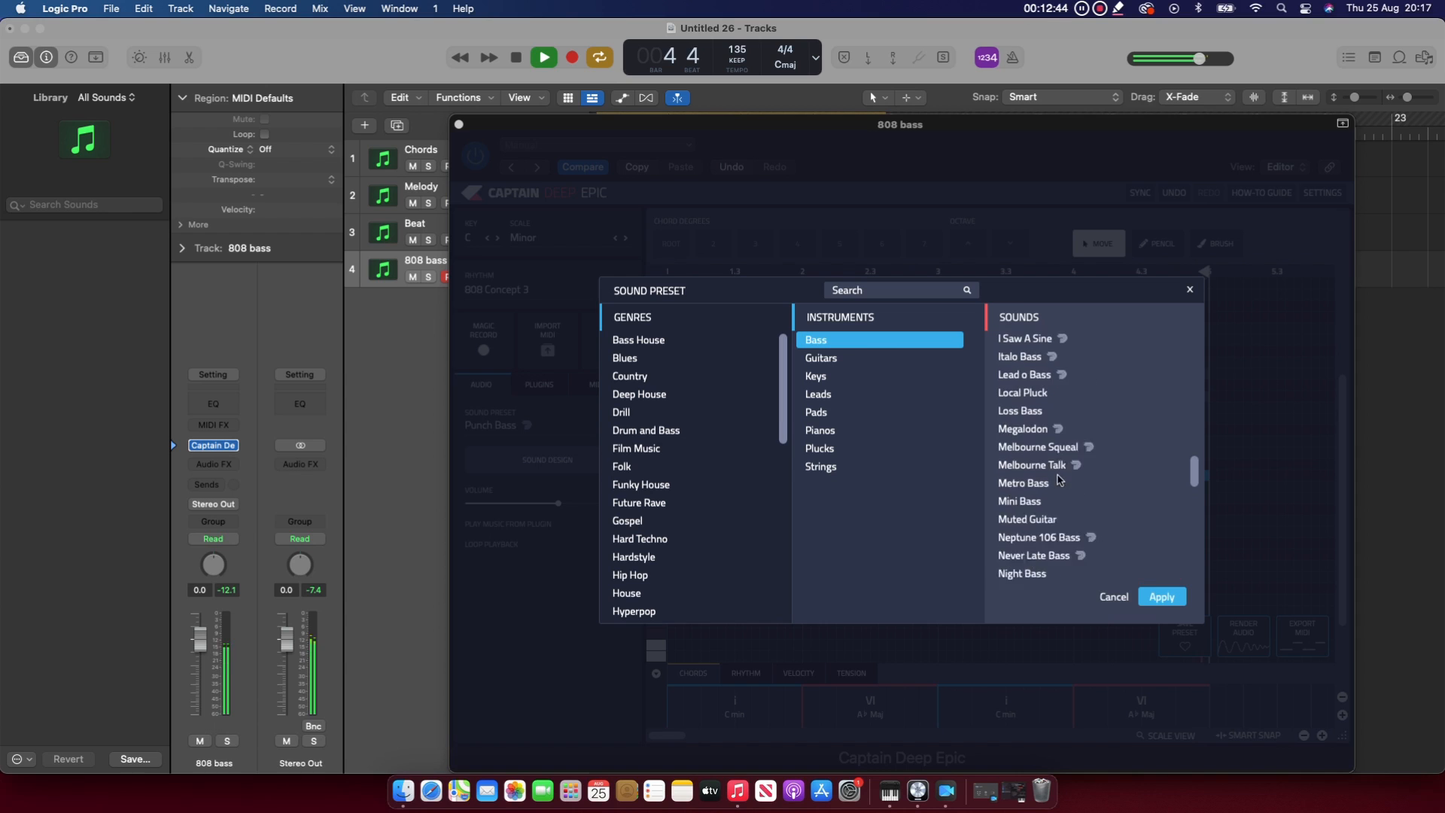
{"action": "scroll", "coordinate": [1059, 479], "scroll_direction": "up", "scroll_amount": 12}
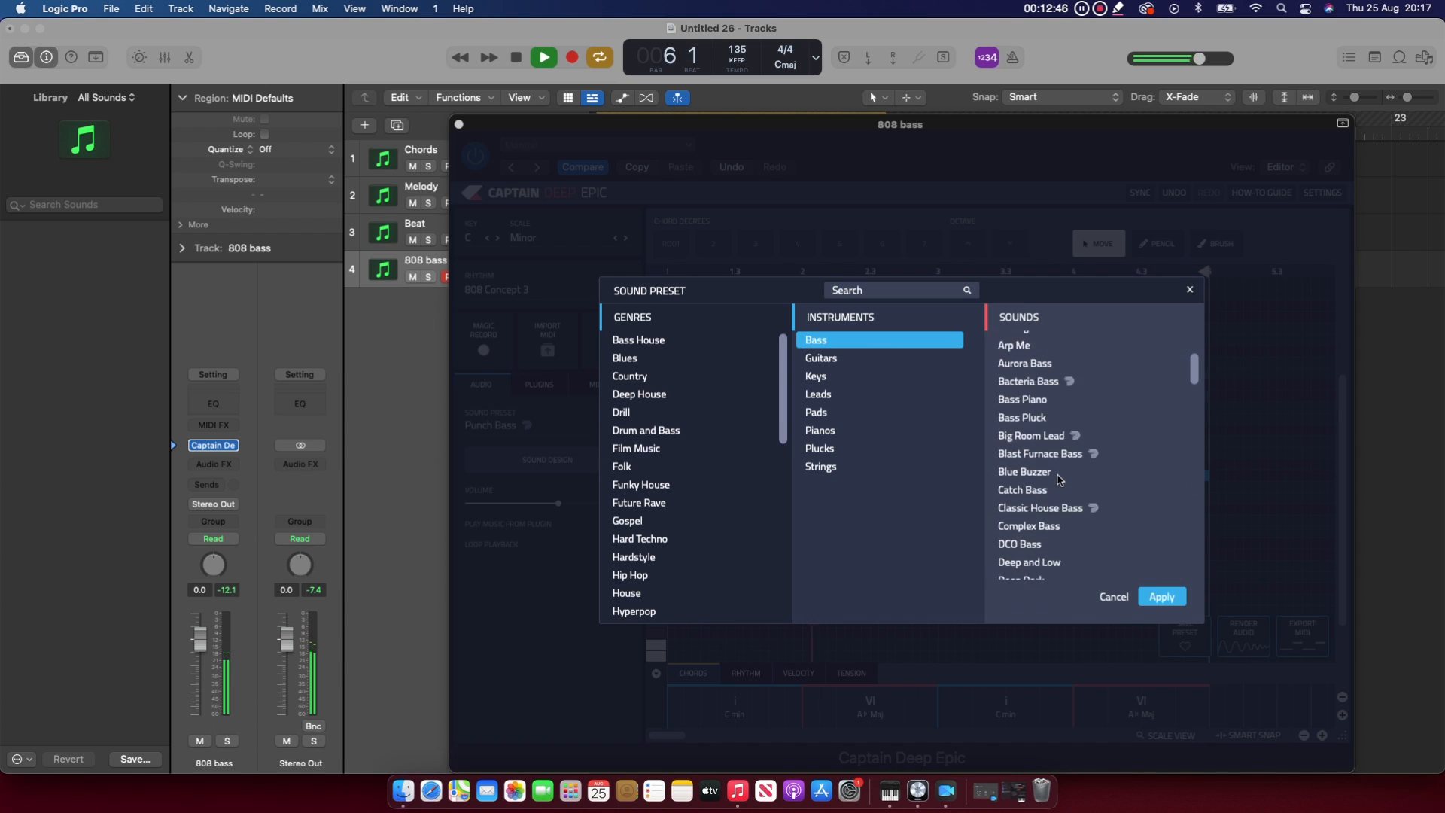
{"action": "left_click", "coordinate": [1021, 398]}
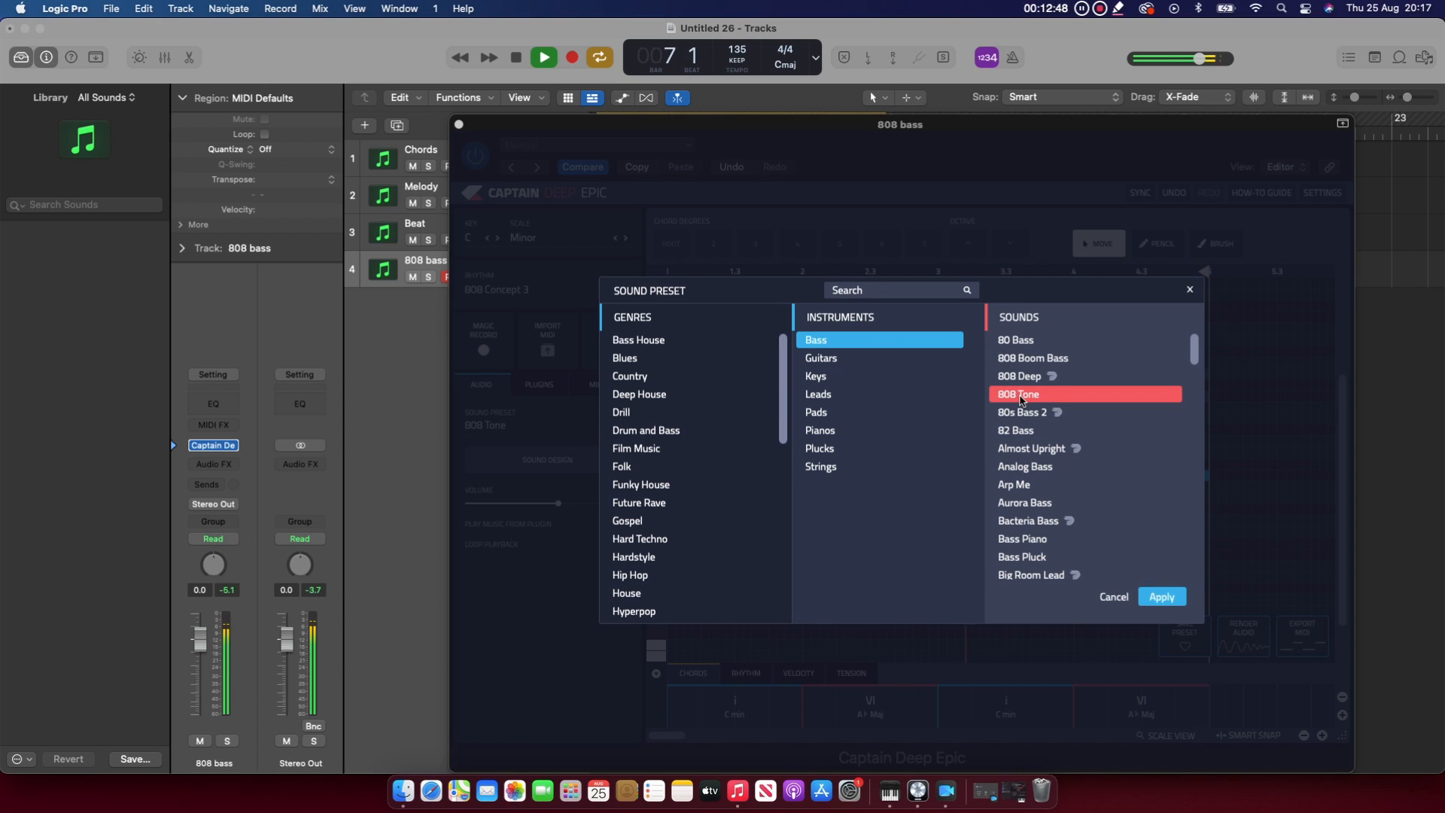
{"action": "left_click", "coordinate": [1159, 597]}
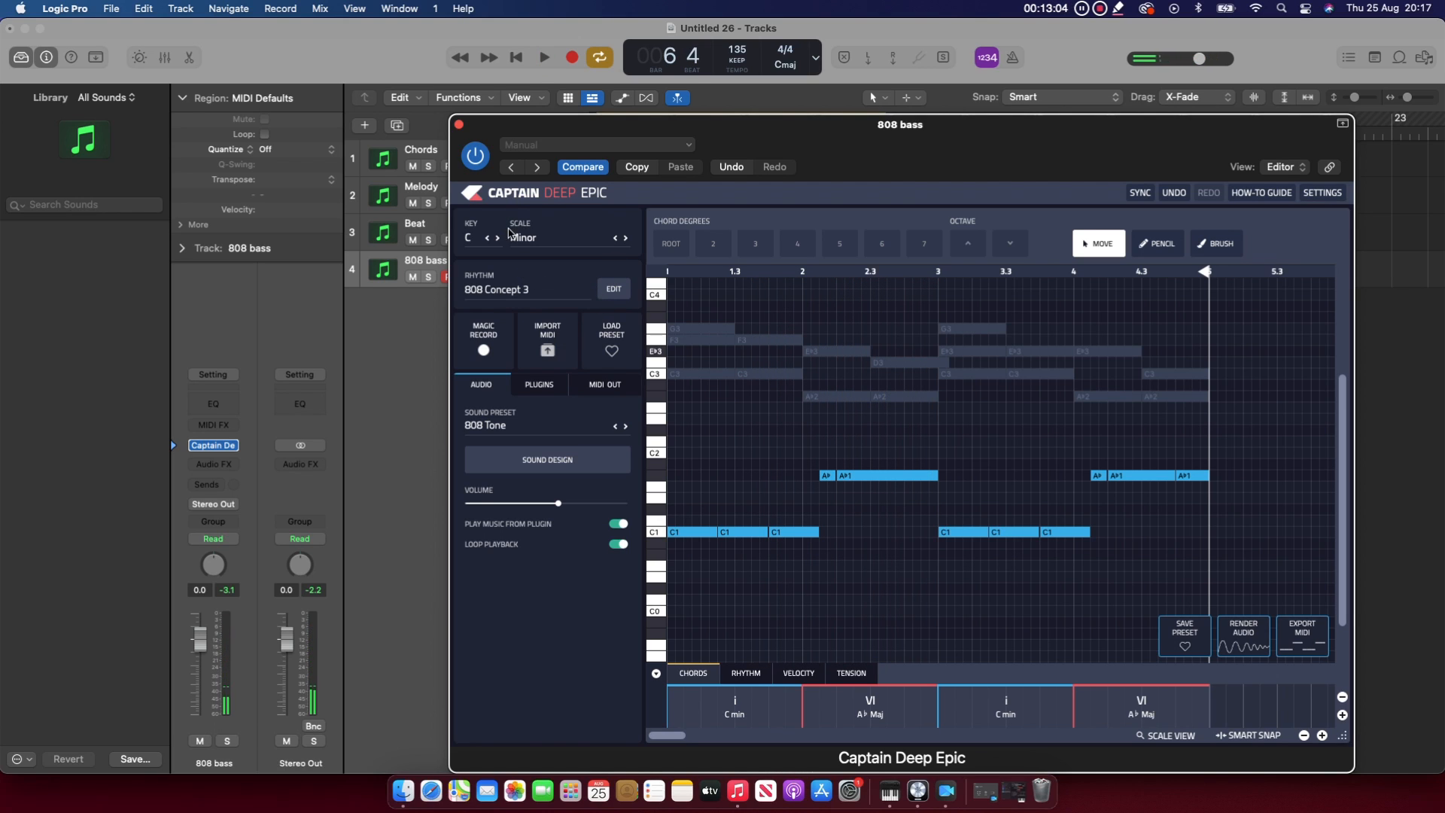
Export the bass MIDI onto the 808 bass track at bar 1, copy the region to bar 5, and close the plugin window
{"action": "left_click", "coordinate": [459, 125]}
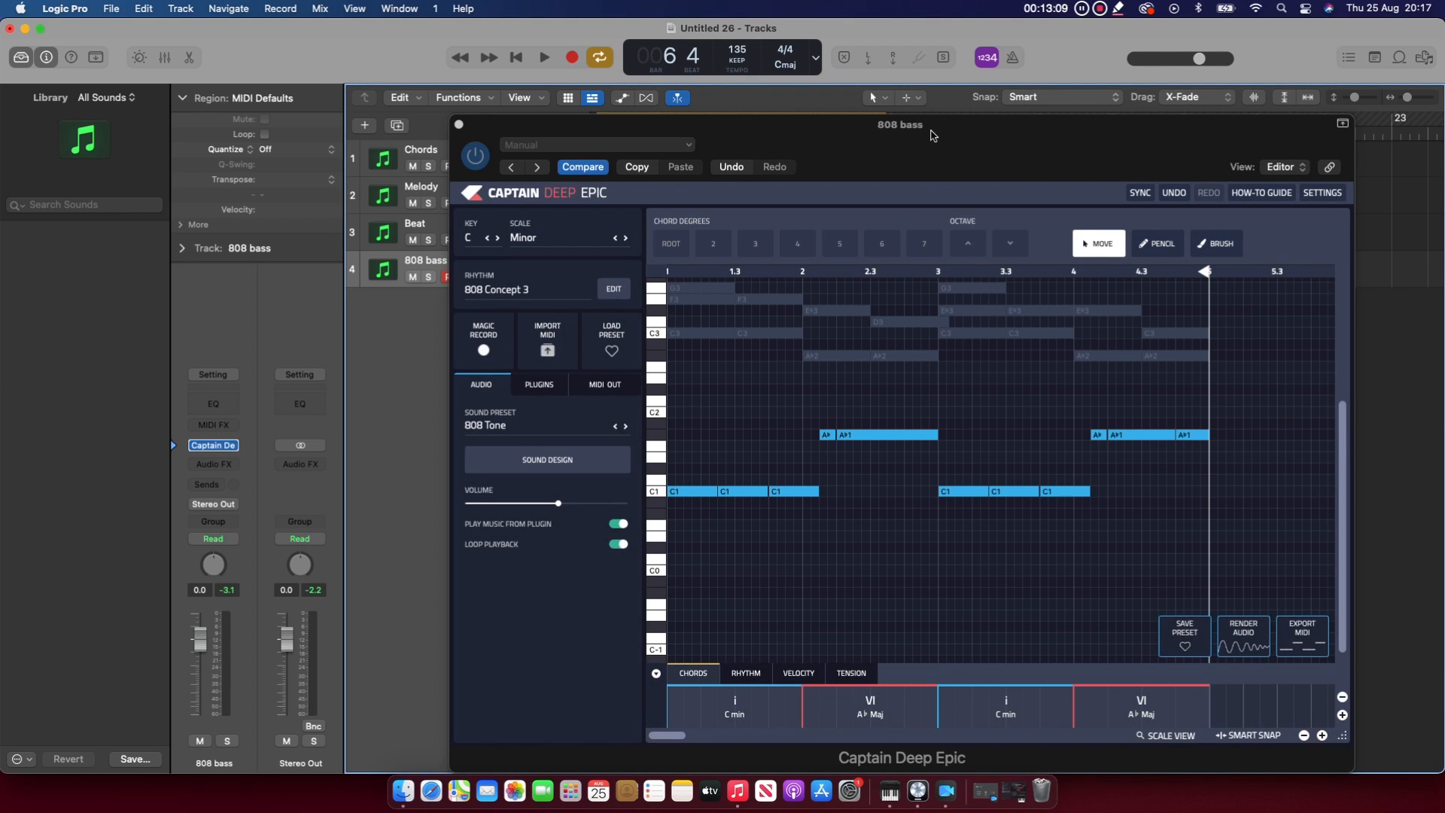
{"action": "left_click_drag", "start_coordinate": [931, 135], "coordinate": [94, 212]}
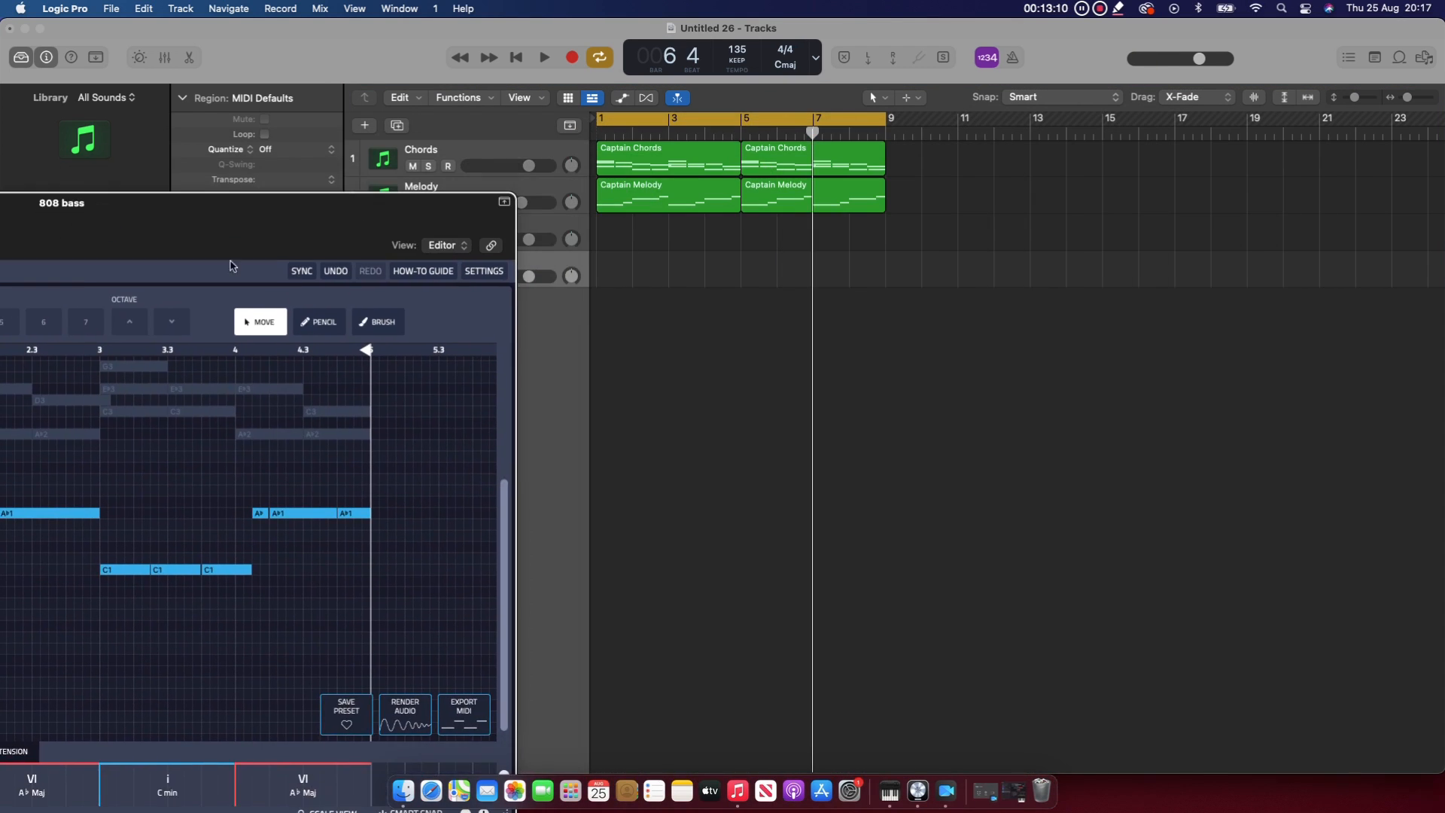
{"action": "left_click_drag", "start_coordinate": [460, 728], "coordinate": [596, 271]}
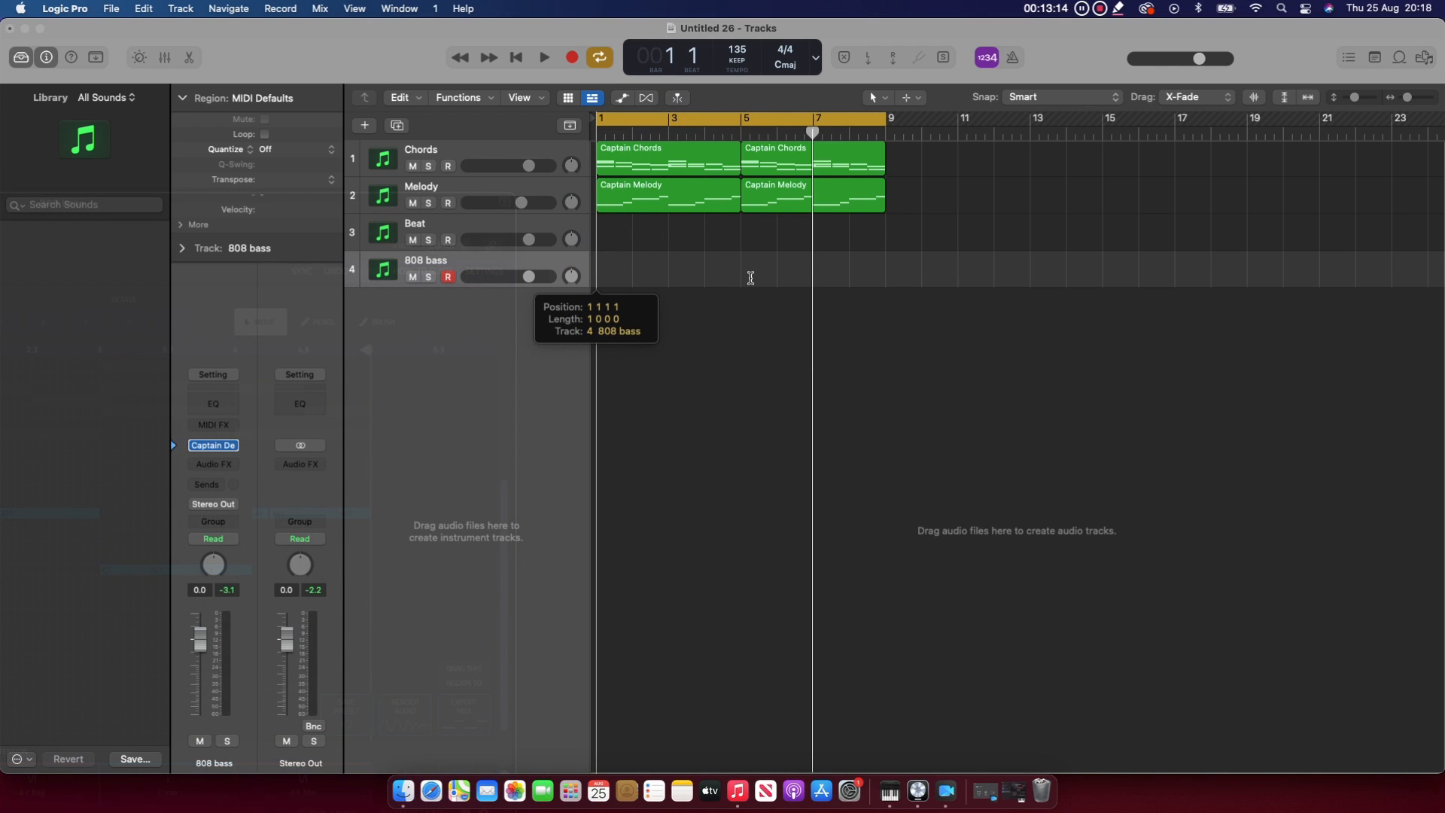
{"action": "left_click_drag", "start_coordinate": [751, 278], "coordinate": [751, 278]}
{"action": "left_click", "coordinate": [749, 323]}
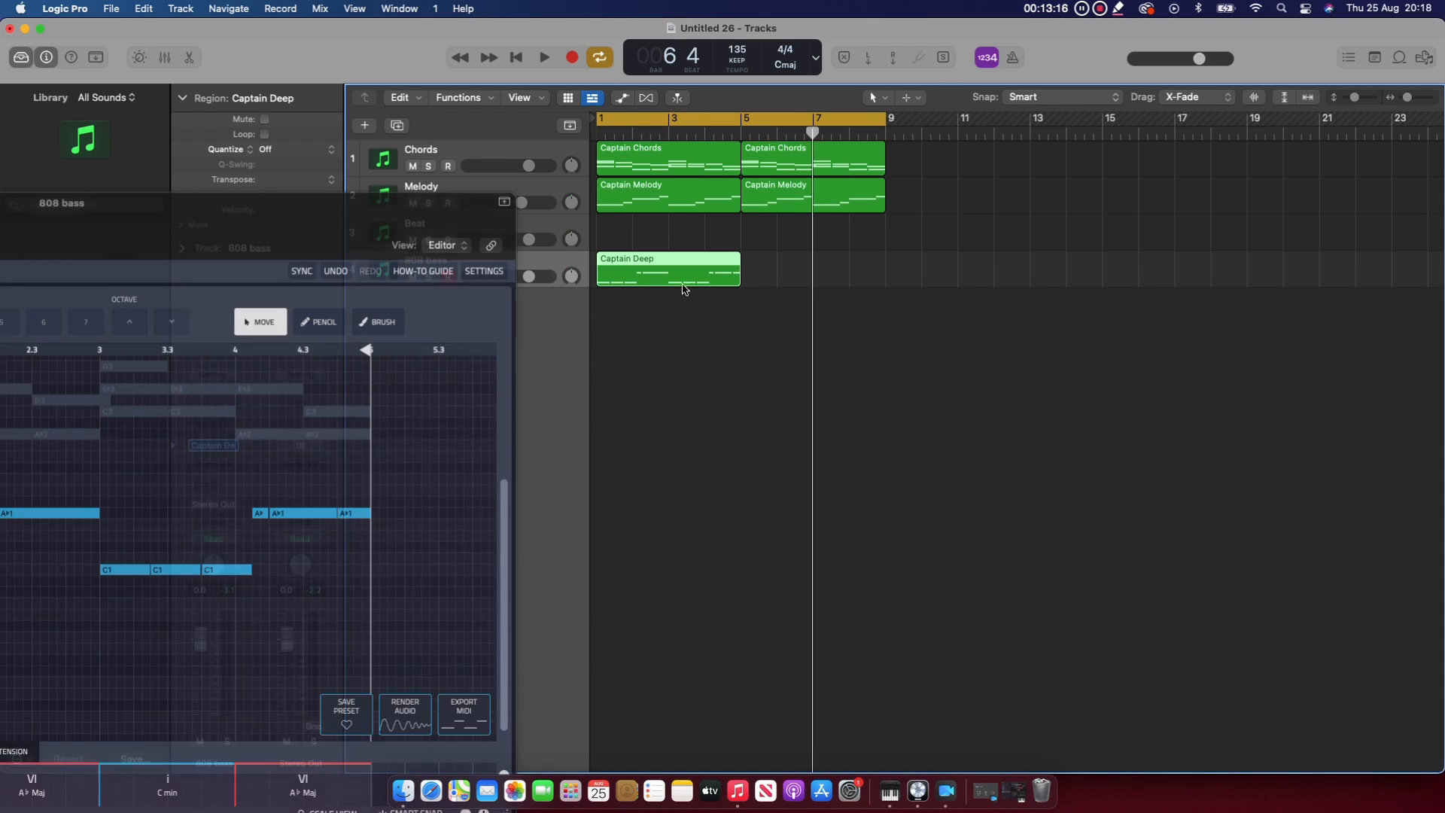
{"action": "left_click_drag", "start_coordinate": [665, 283], "coordinate": [808, 280]}
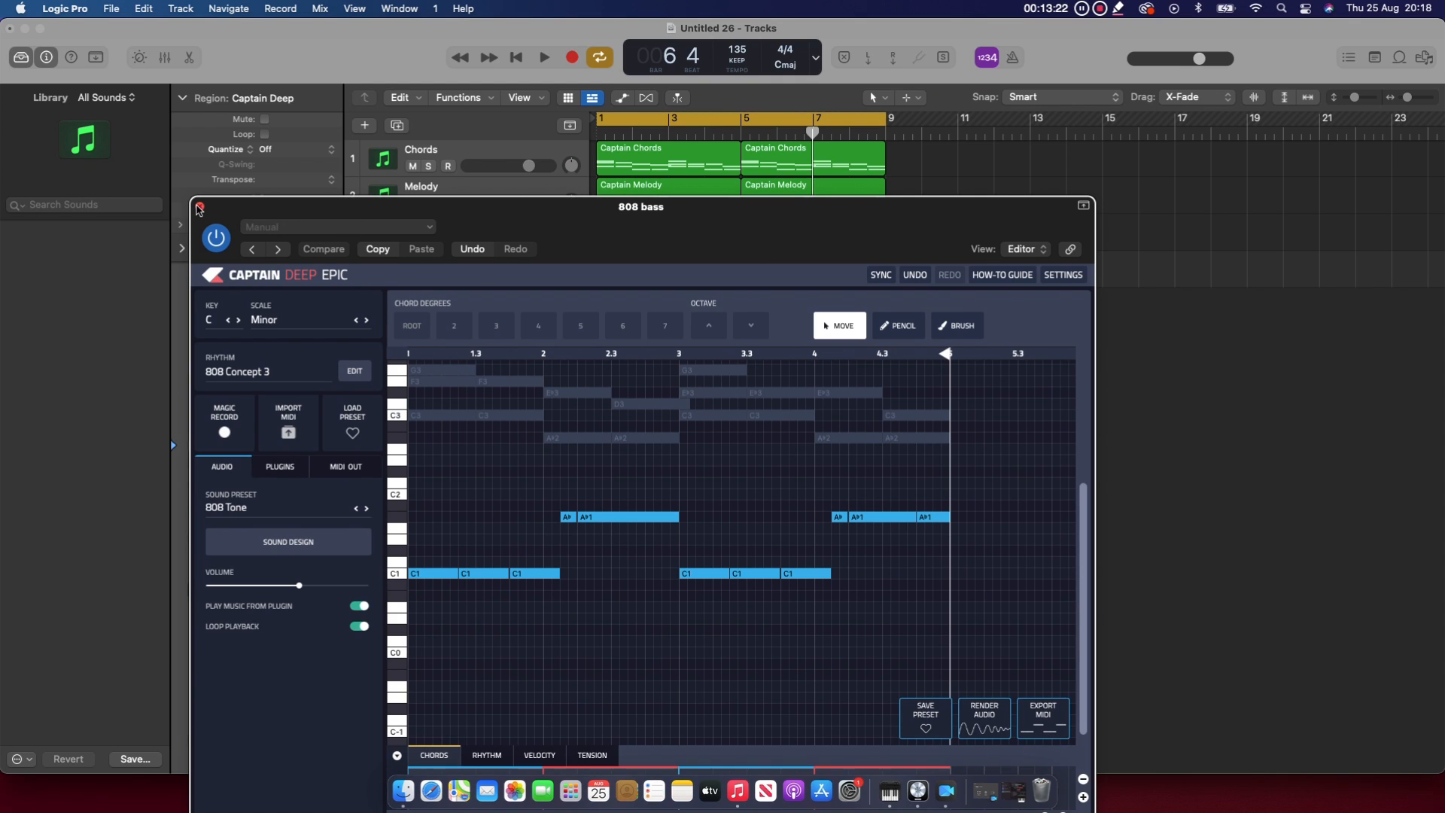
{"action": "left_click", "coordinate": [198, 206]}
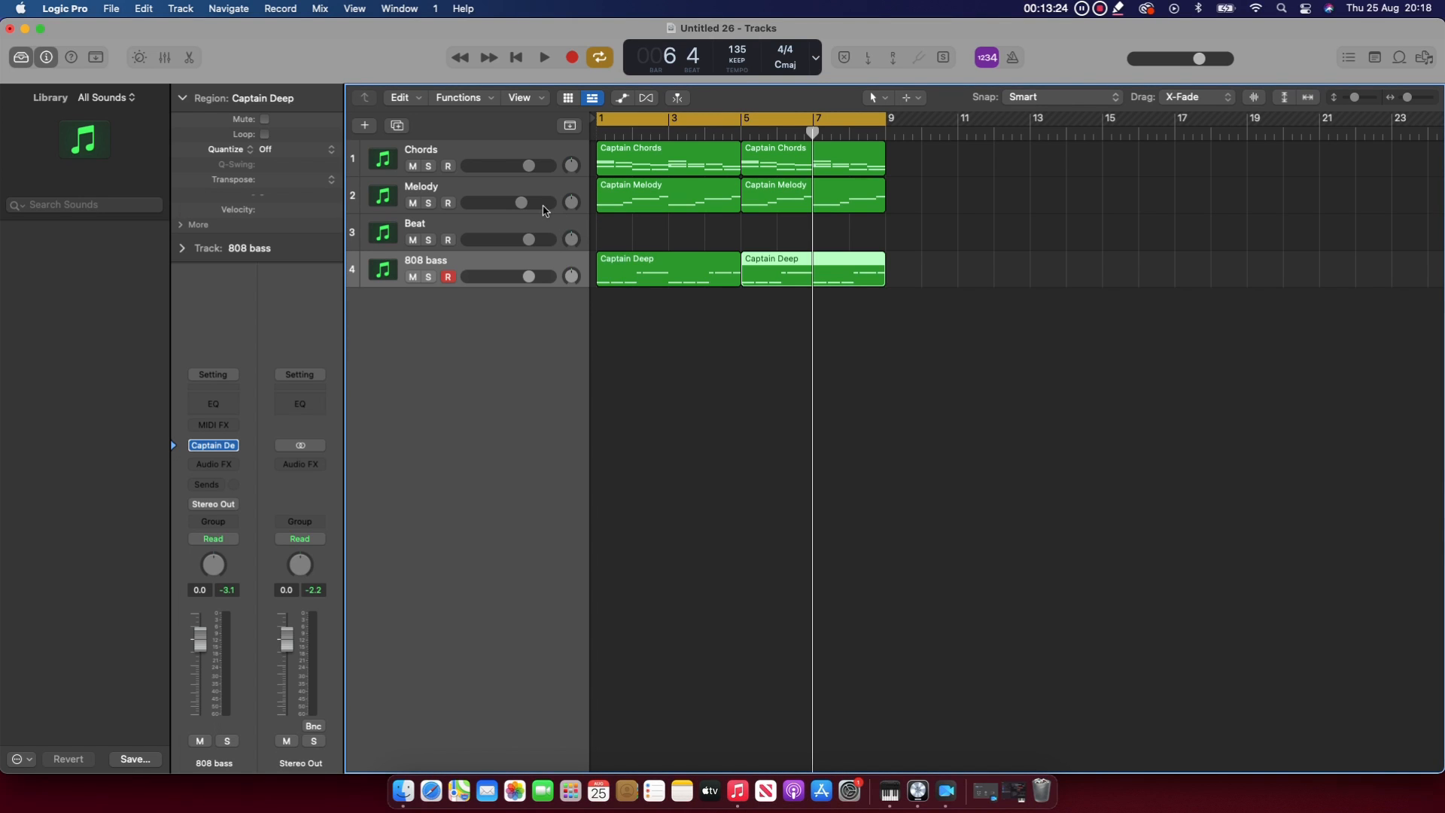
Lower the Melody track volume to about -4.7 dB, start playback, and move the 808 bass track above the Beat track
{"action": "left_click_drag", "start_coordinate": [522, 205], "coordinate": [491, 204]}
{"action": "key", "text": "space"}
{"action": "left_click_drag", "start_coordinate": [496, 261], "coordinate": [511, 202]}
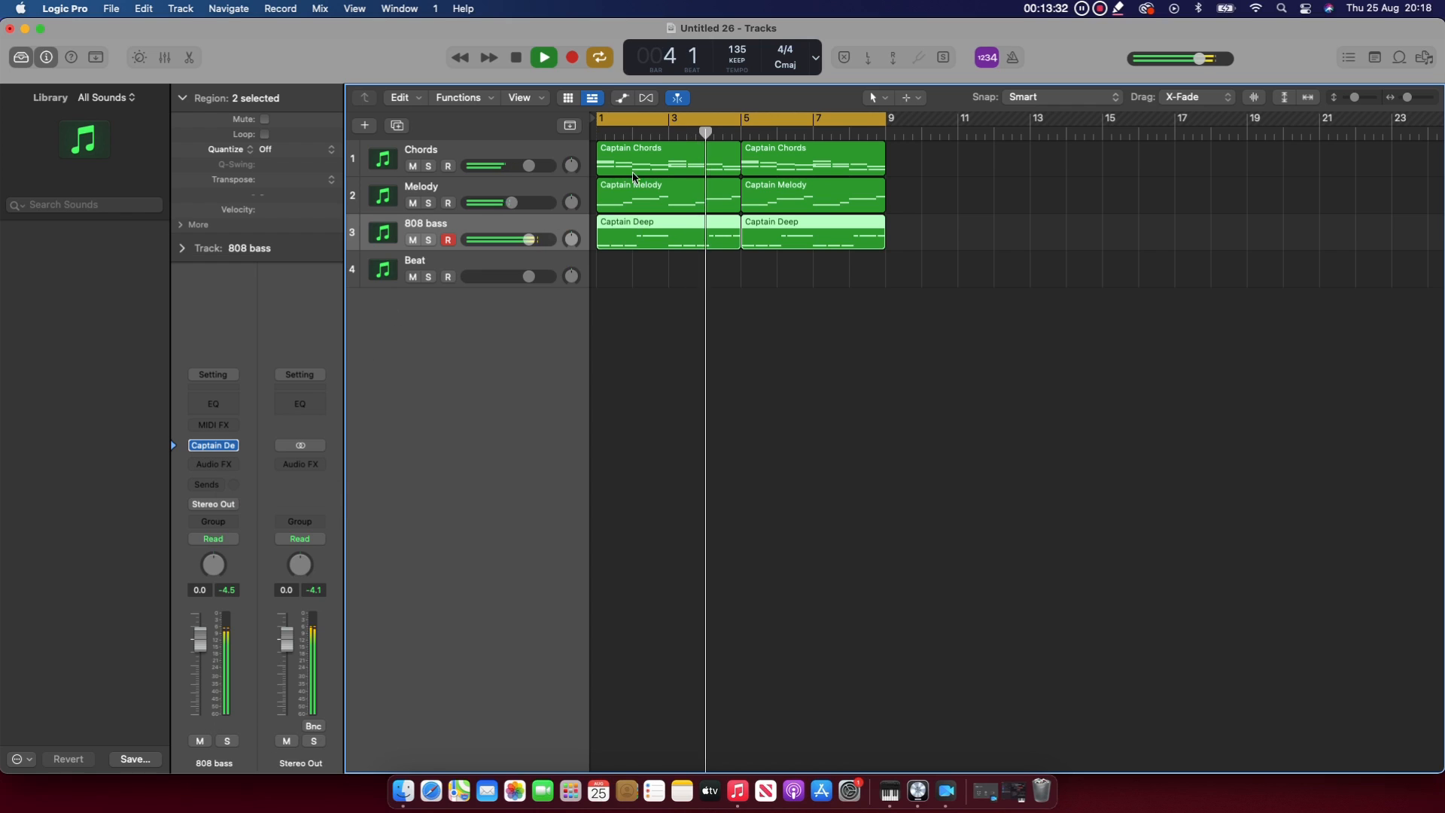
Insert Slate Digital's Murda Melodies as an audio effect on the Melody track
{"action": "key", "text": "Up"}
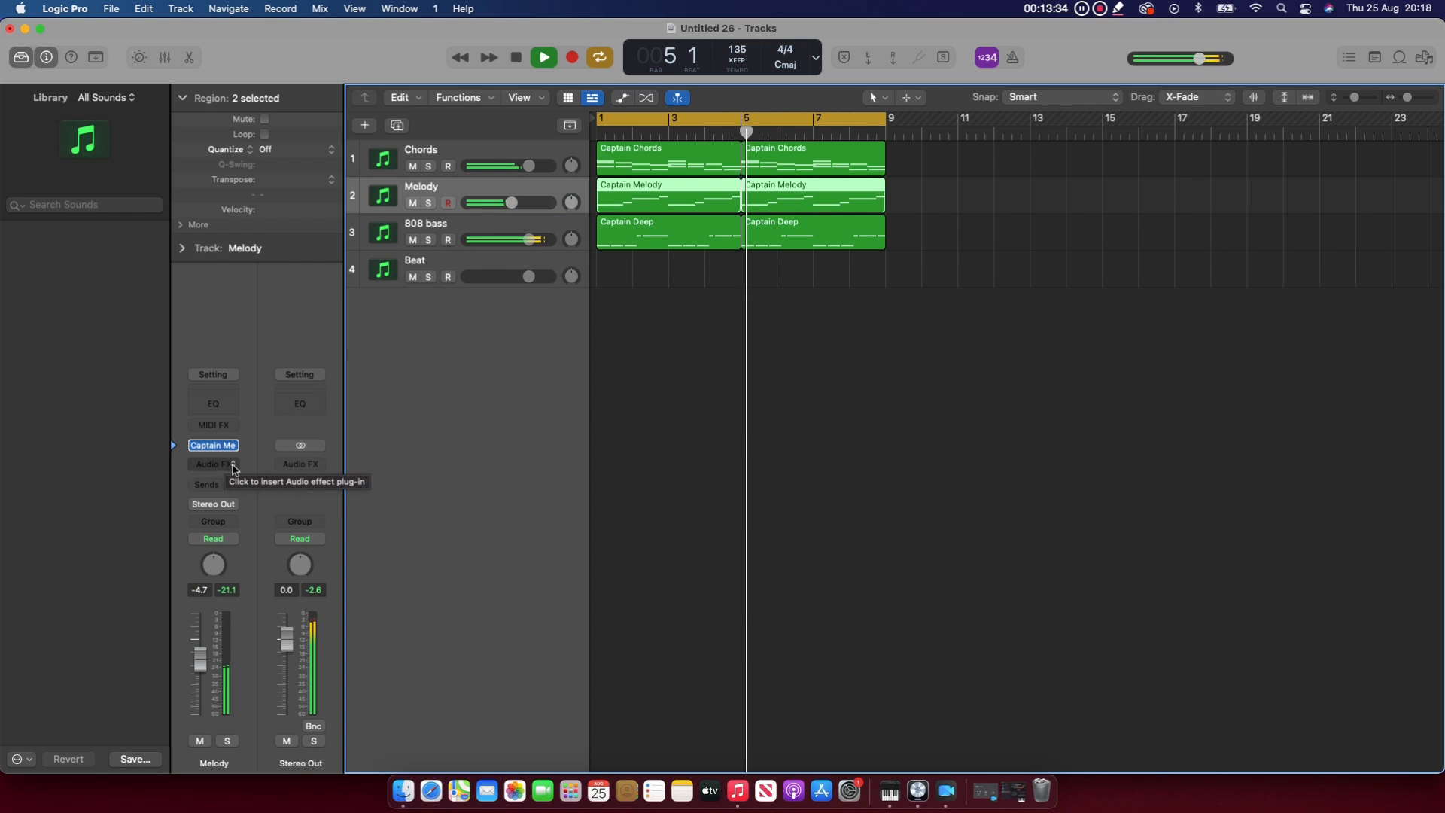
{"action": "left_click", "coordinate": [188, 464]}
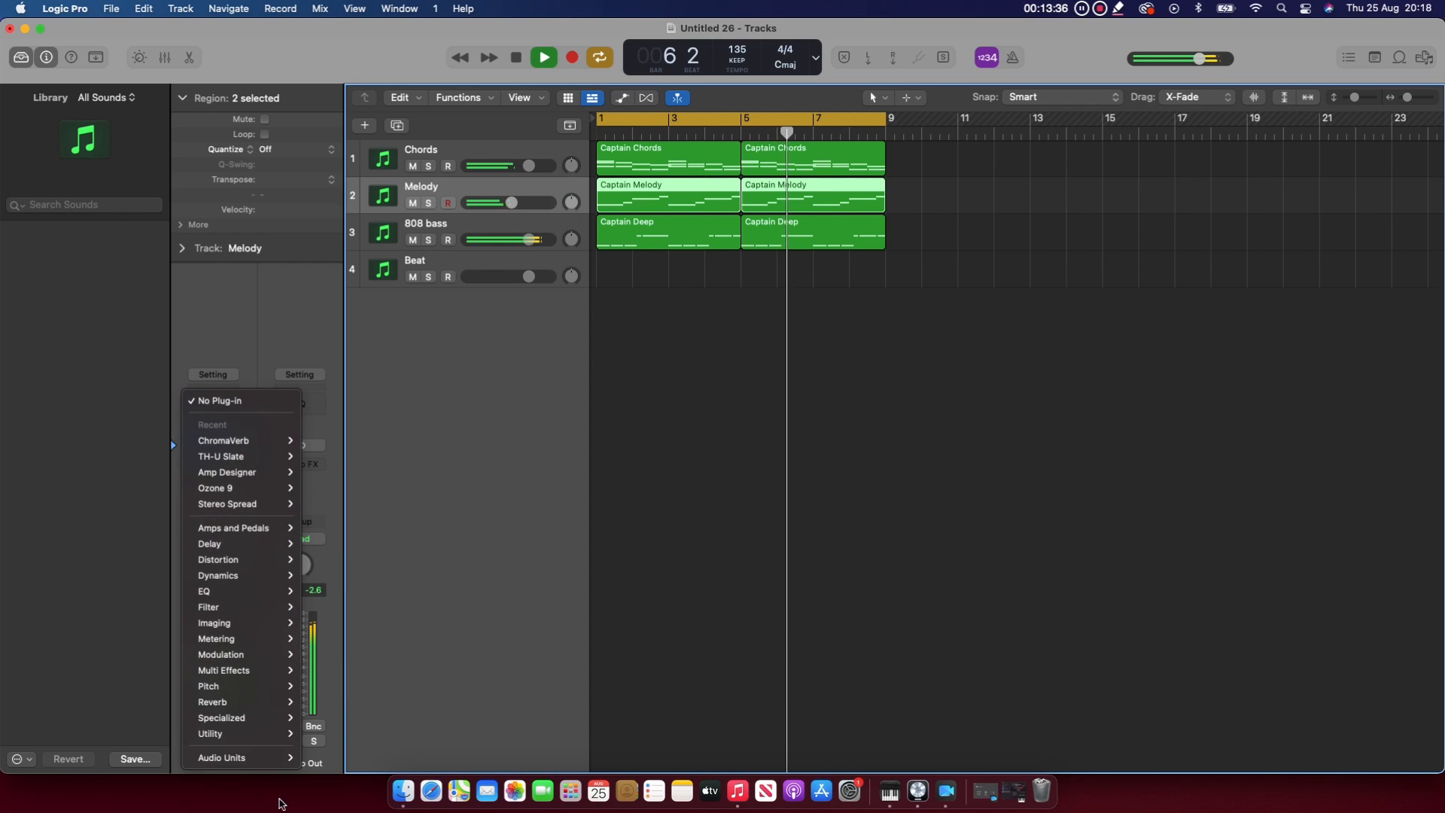
{"action": "mouse_move", "coordinate": [225, 757]}
{"action": "mouse_move", "coordinate": [372, 631]}
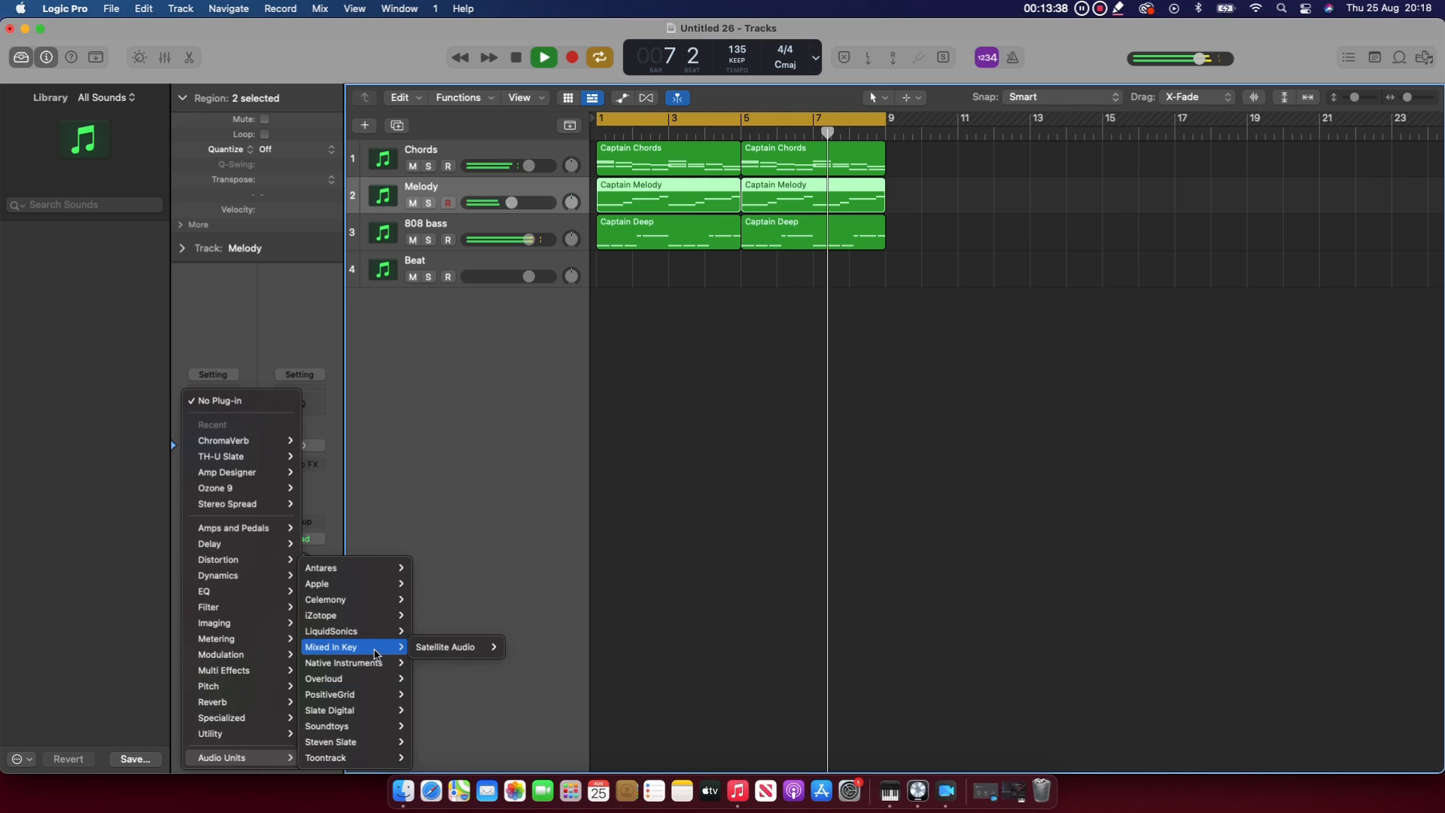
{"action": "mouse_move", "coordinate": [369, 710]}
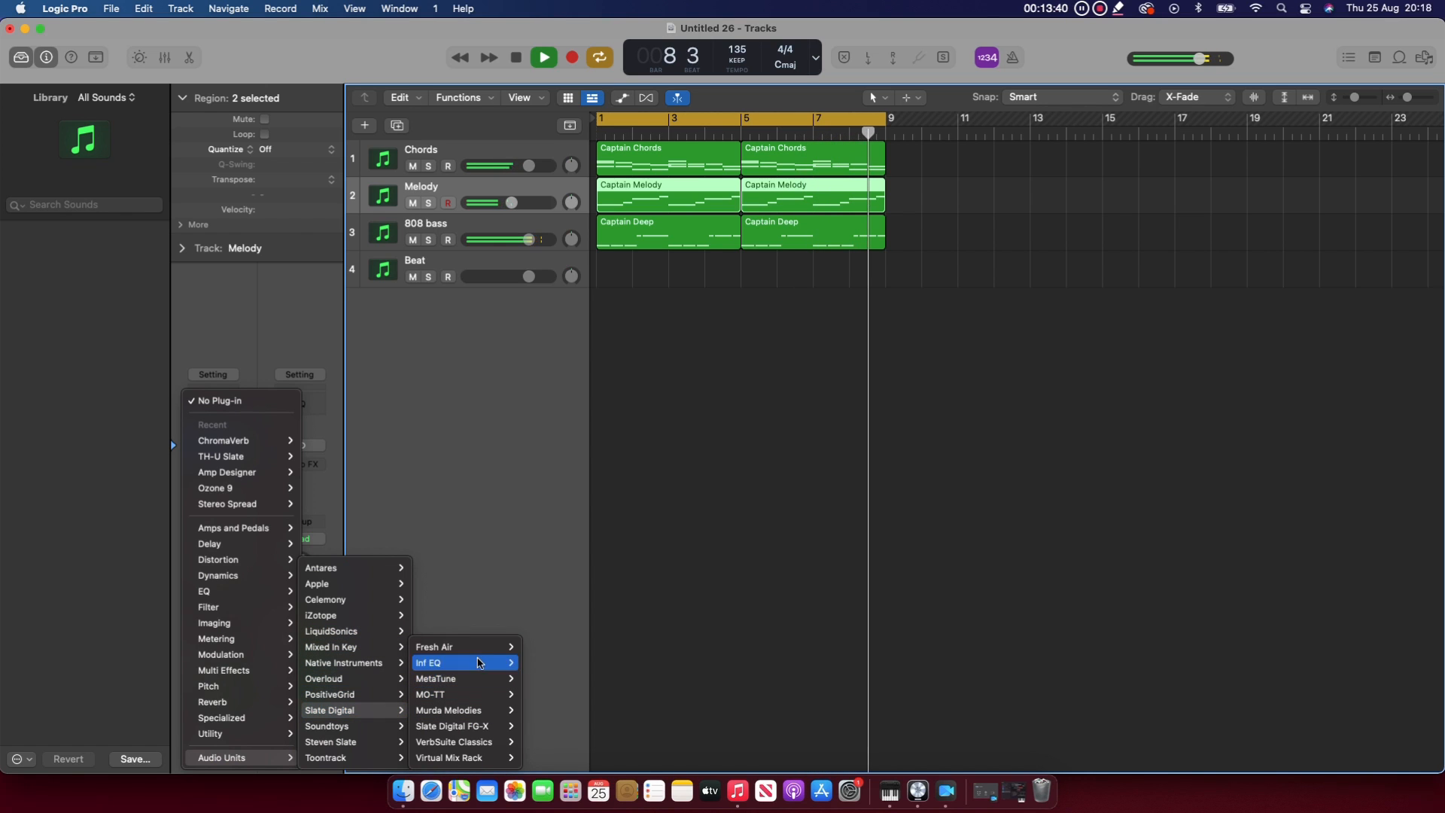
{"action": "mouse_move", "coordinate": [474, 710]}
{"action": "left_click", "coordinate": [549, 710]}
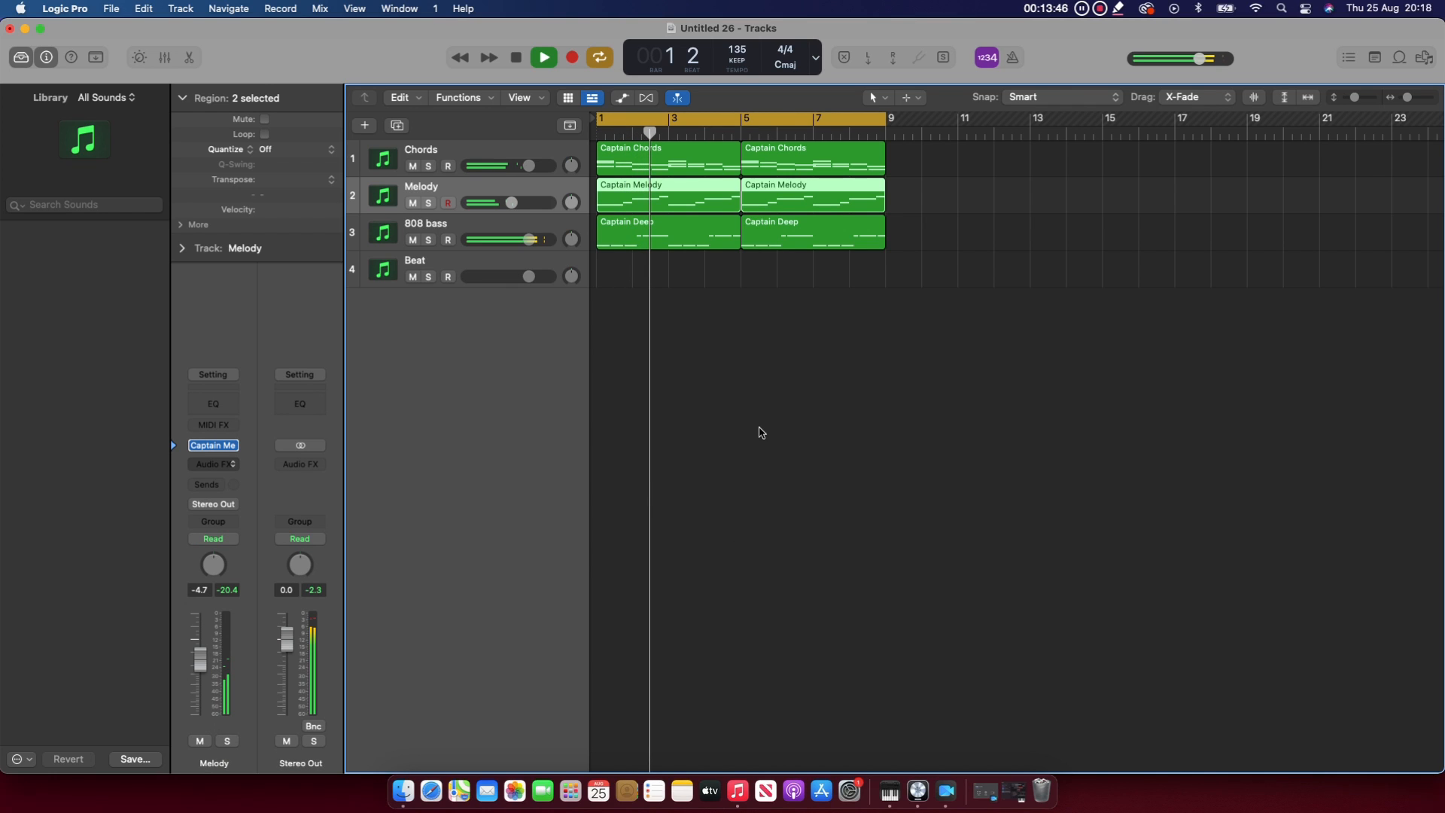
Raise the Spread in Murda Melodies and filter the melody with HPF at 454 Hz and LPF at 3.73 kHz
{"action": "left_click_drag", "start_coordinate": [563, 341], "coordinate": [542, 158]}
{"action": "left_click_drag", "start_coordinate": [683, 272], "coordinate": [691, 159]}
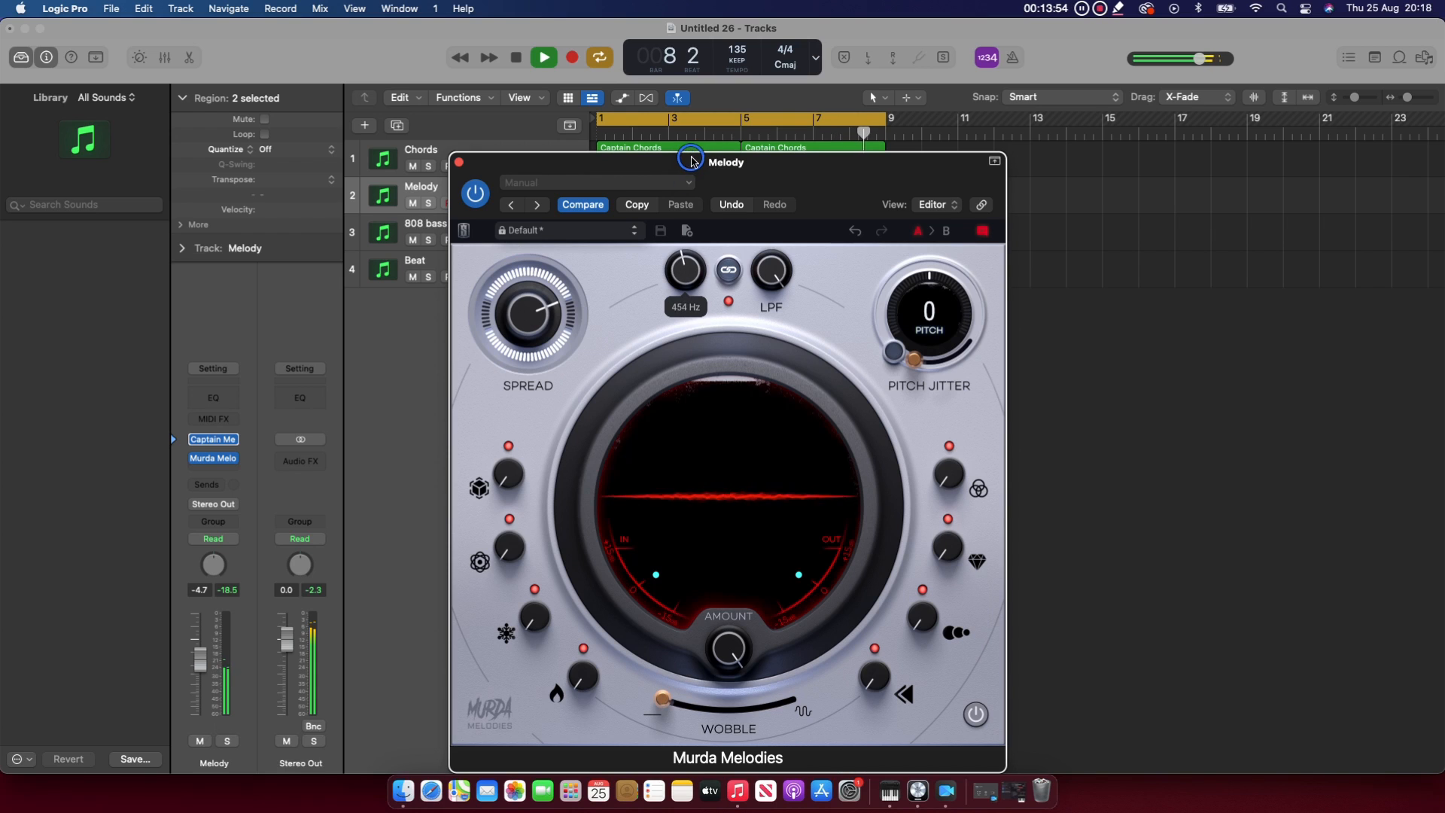
{"action": "left_click_drag", "start_coordinate": [774, 272], "coordinate": [752, 319]}
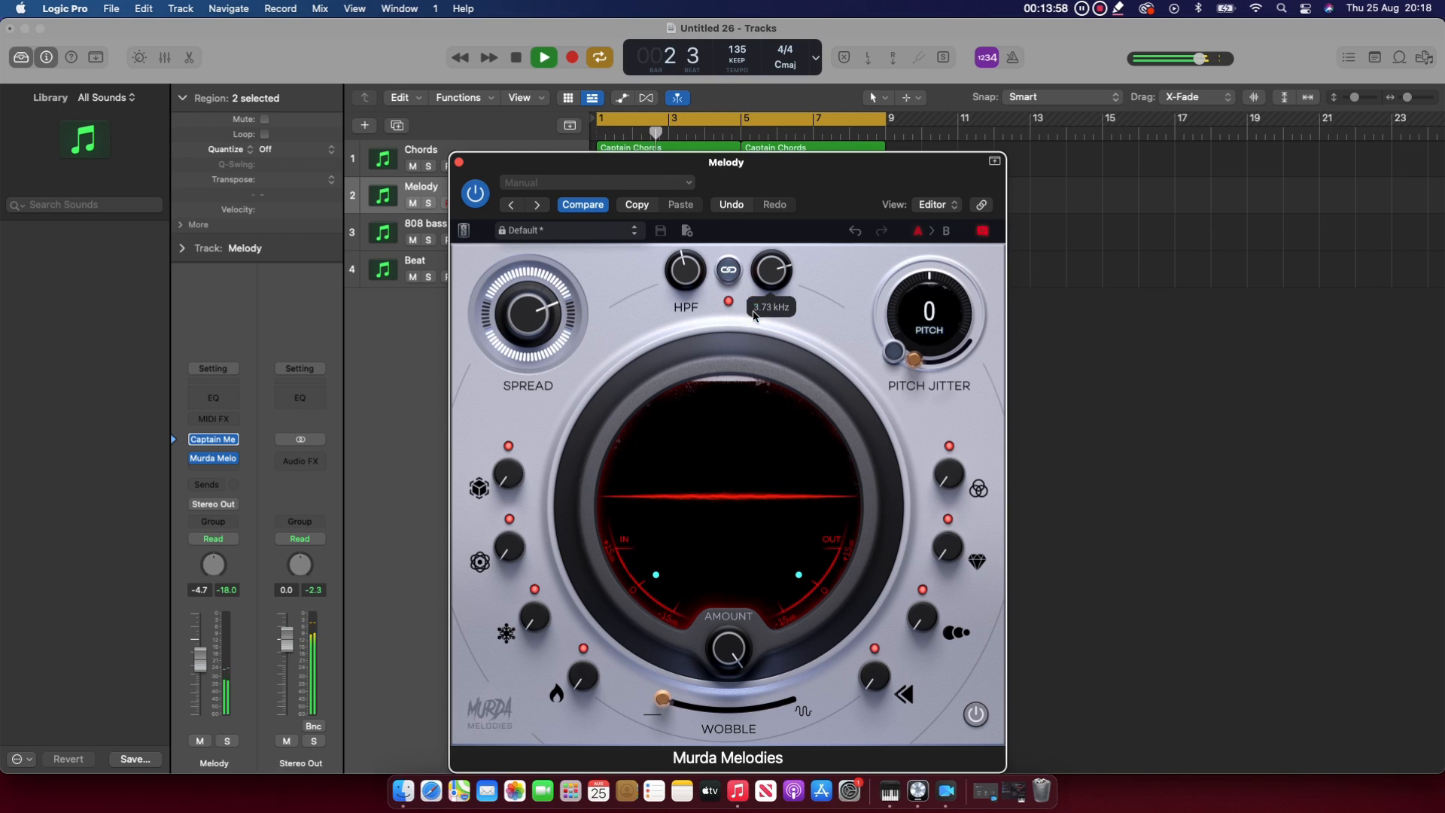
Set the Murda Melodies snowflake effect to 14%, Reverse to 23% and Rhythm to 39%
{"action": "left_click_drag", "start_coordinate": [531, 626], "coordinate": [522, 565]}
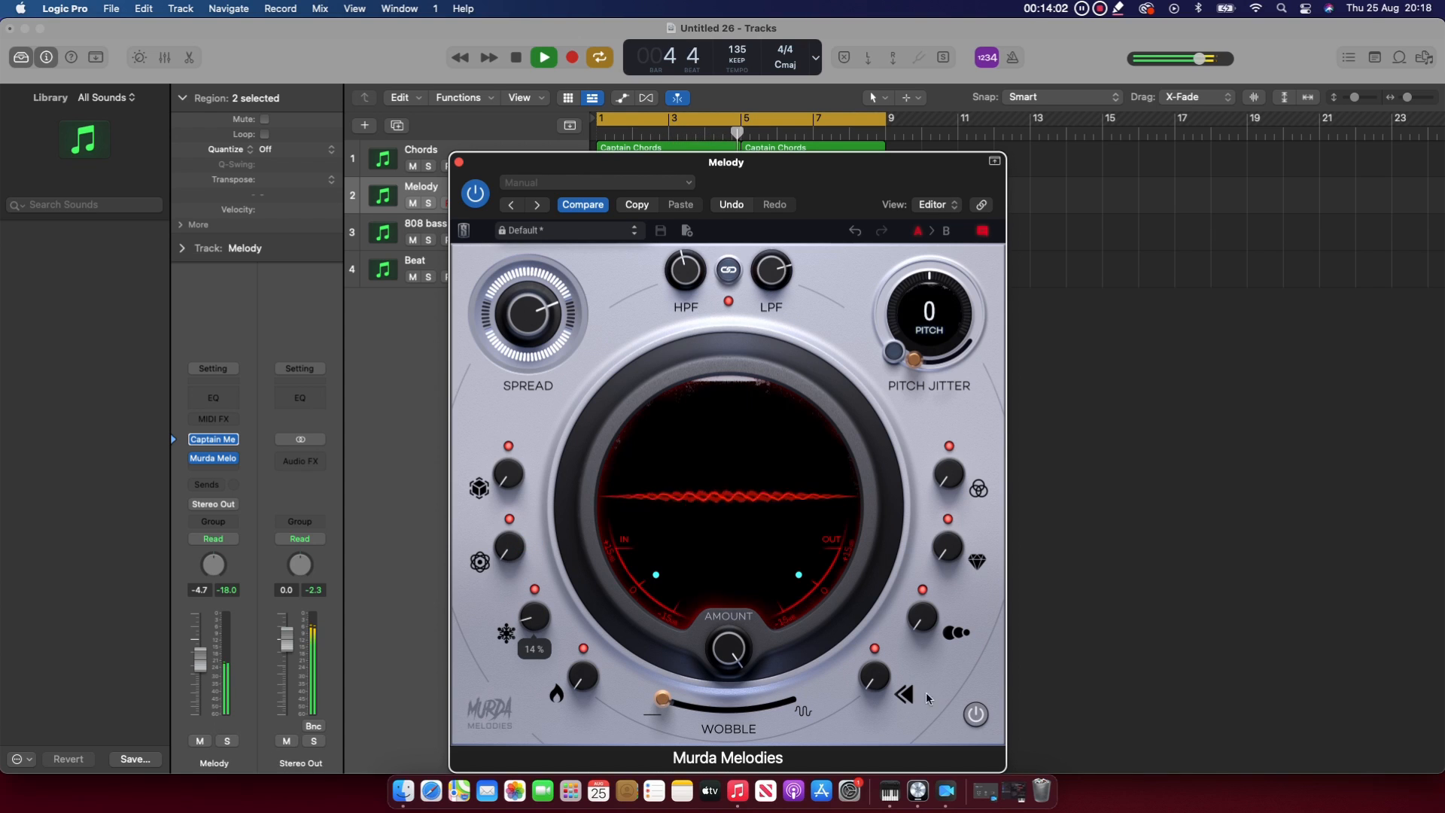
{"action": "mouse_move", "coordinate": [874, 676]}
{"action": "left_mouse_down"}
{"action": "mouse_move", "coordinate": [879, 611]}
{"action": "mouse_move", "coordinate": [865, 638]}
{"action": "mouse_move", "coordinate": [866, 618]}
{"action": "mouse_move", "coordinate": [870, 681]}
{"action": "left_mouse_up"}
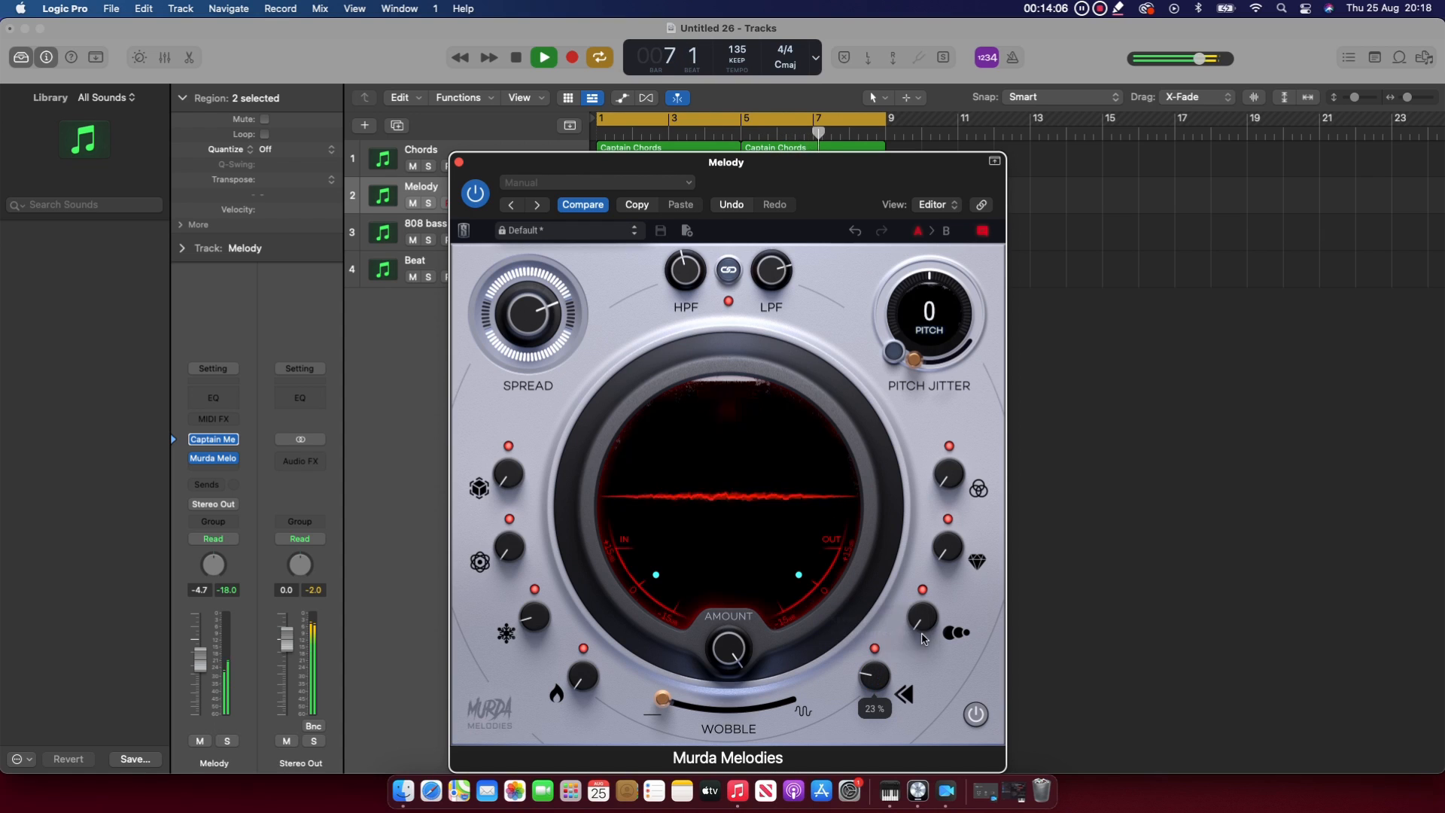
{"action": "left_click_drag", "start_coordinate": [922, 619], "coordinate": [922, 518]}
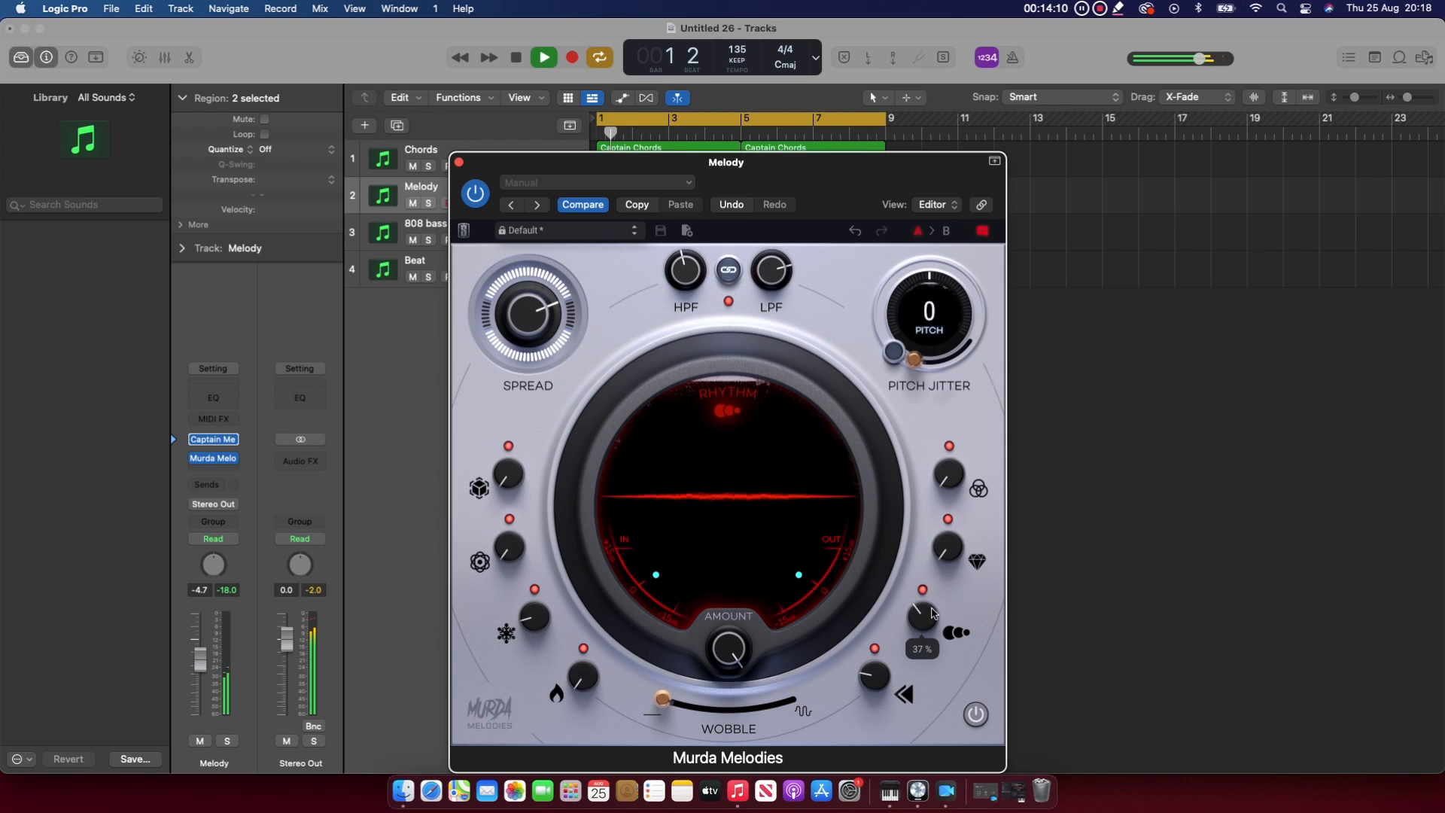
{"action": "left_click_drag", "start_coordinate": [920, 619], "coordinate": [920, 614]}
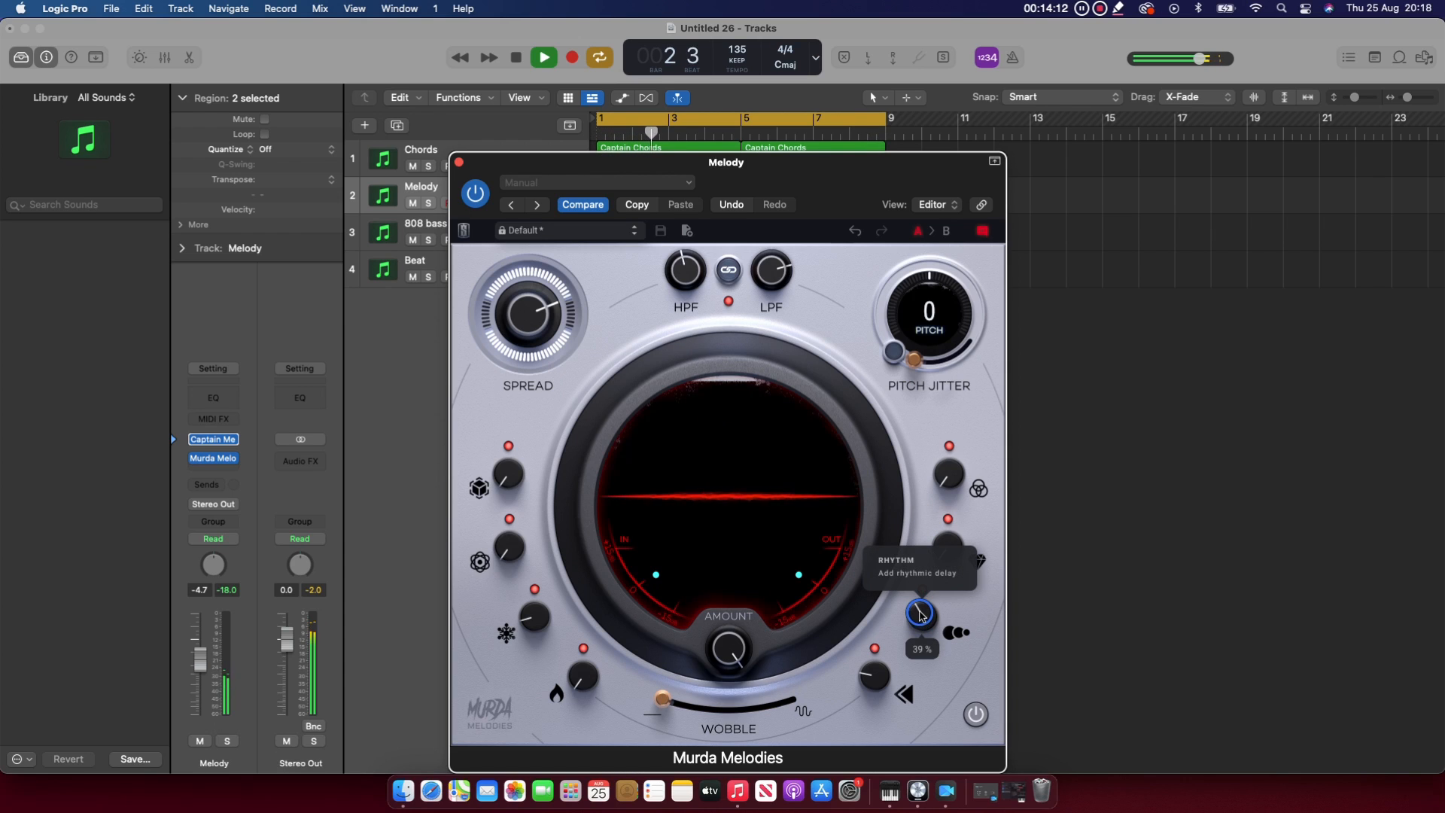
Raise Clarity and the cube effect slightly, set Wobble to 36%, and close the Murda Melodies window
{"action": "left_click_drag", "start_coordinate": [943, 551], "coordinate": [914, 487]}
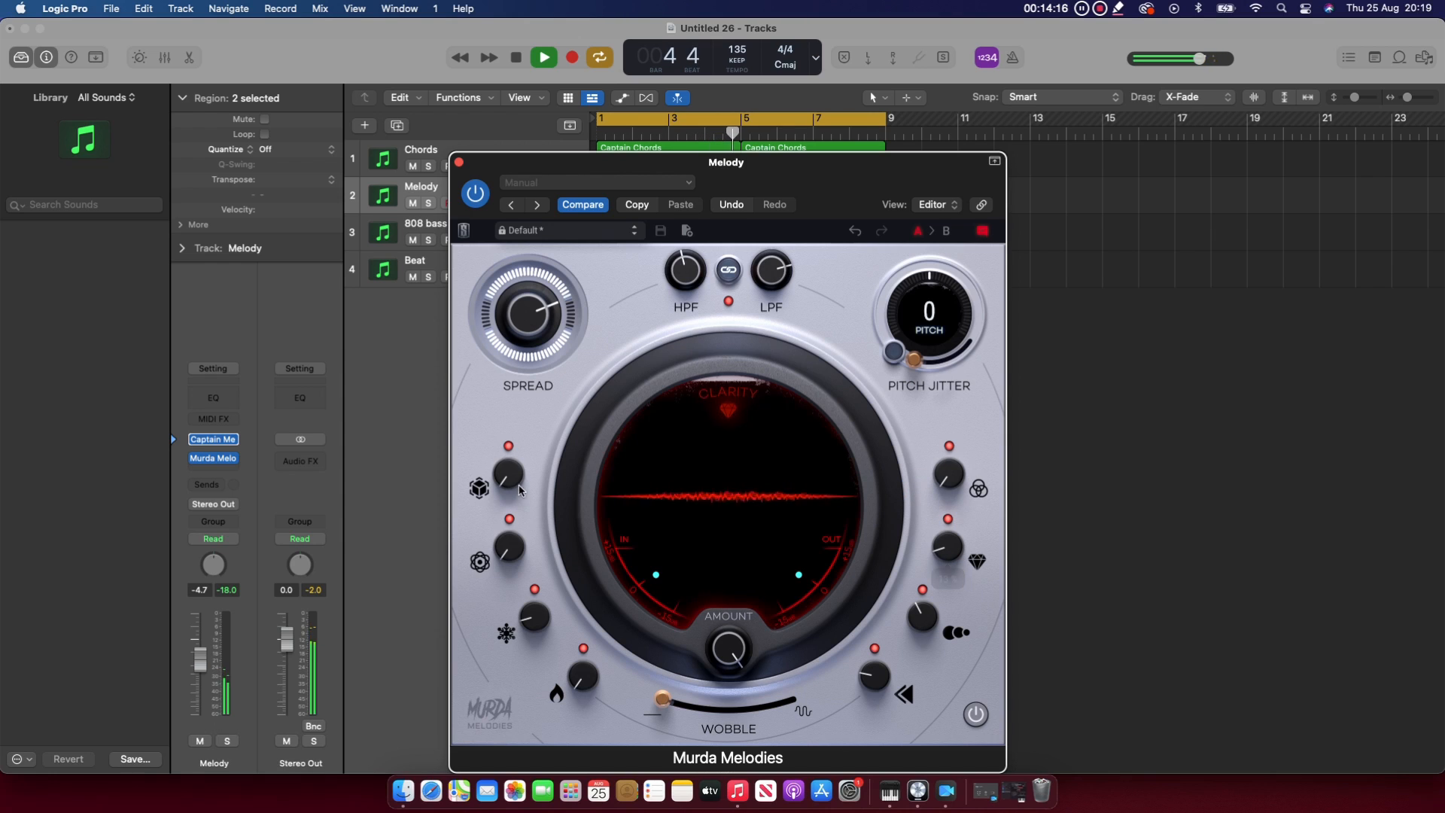
{"action": "left_click_drag", "start_coordinate": [508, 481], "coordinate": [455, 364]}
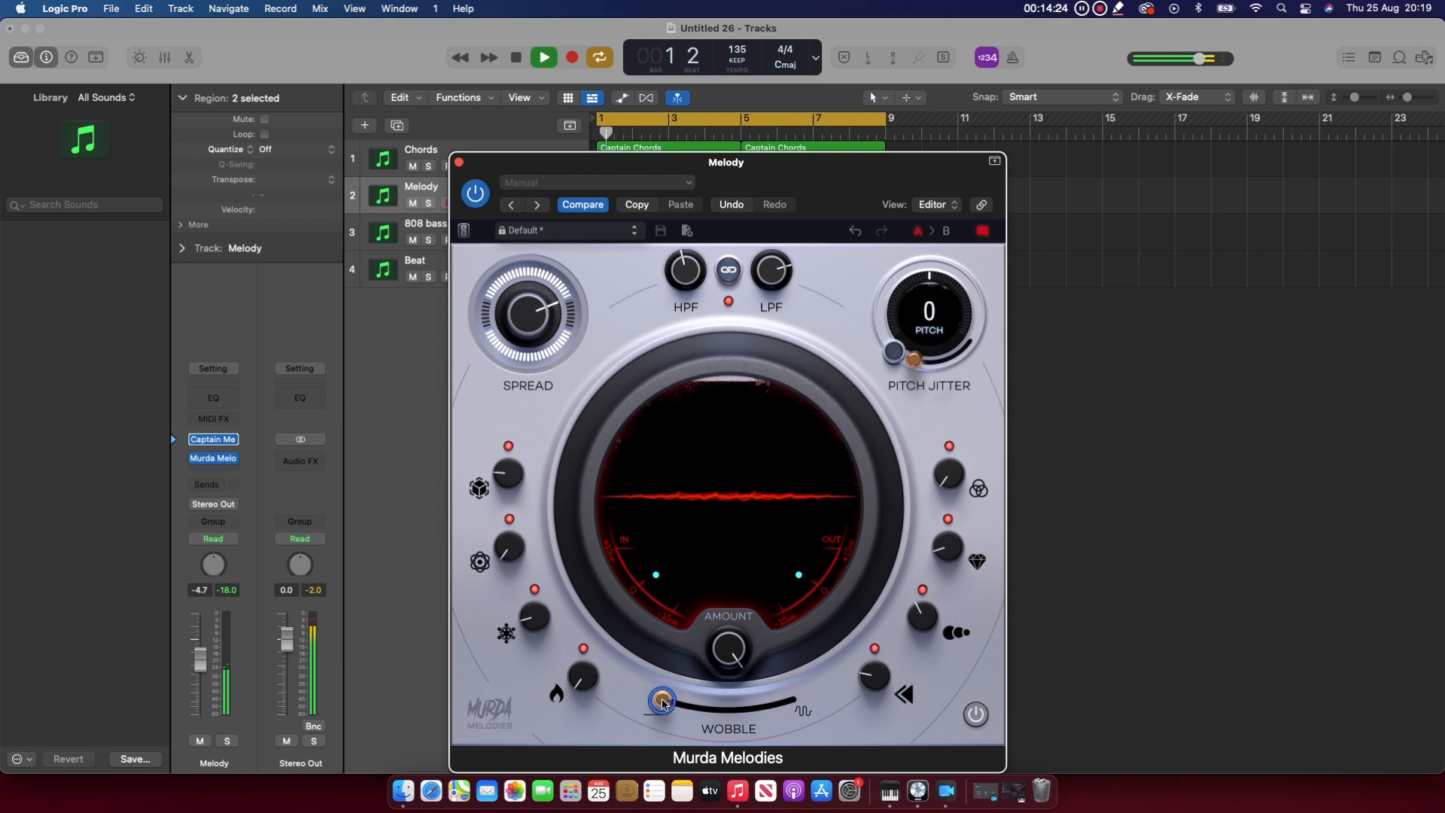
{"action": "left_click_drag", "start_coordinate": [663, 703], "coordinate": [708, 723]}
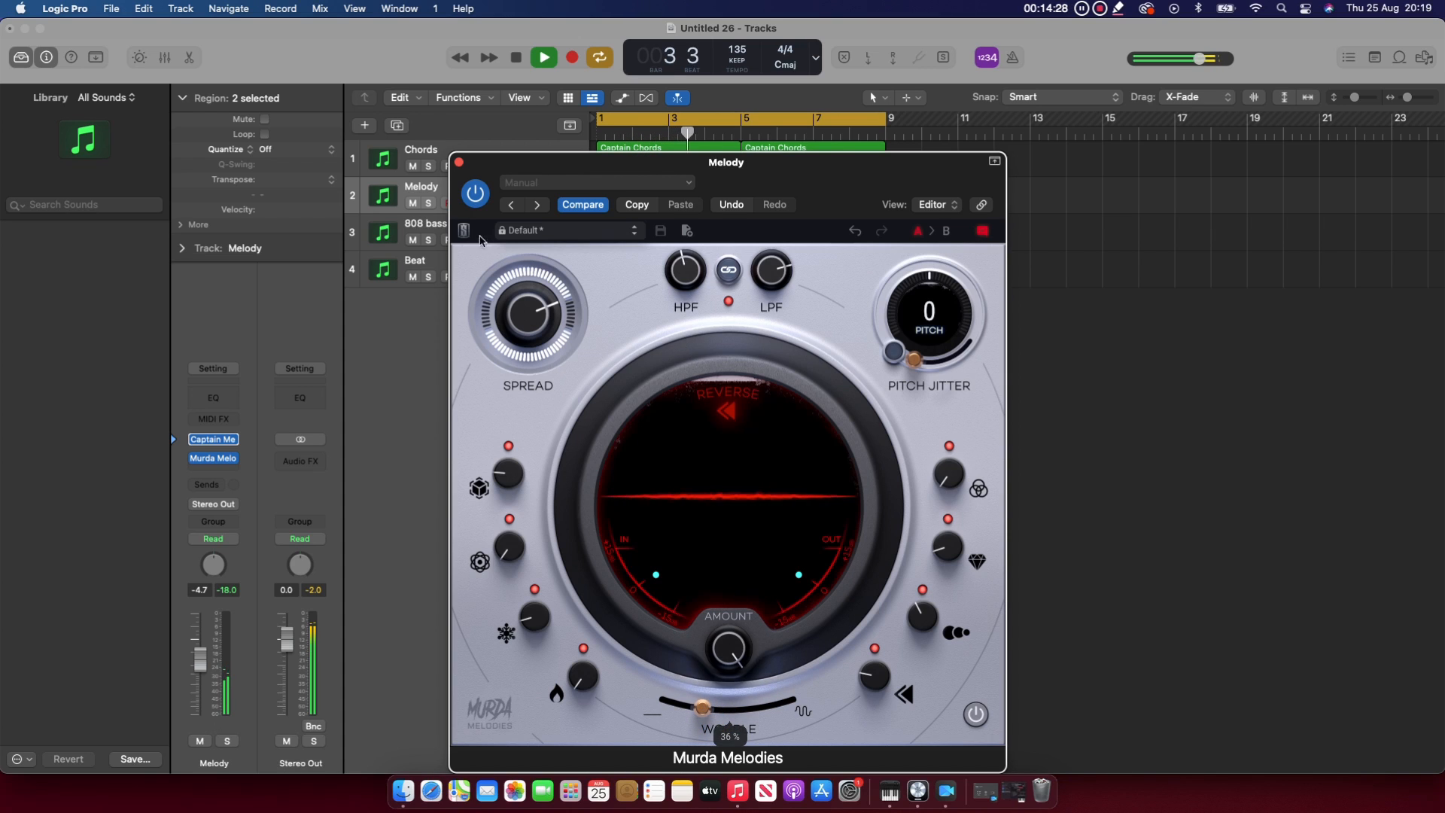
{"action": "key", "text": "super+w"}
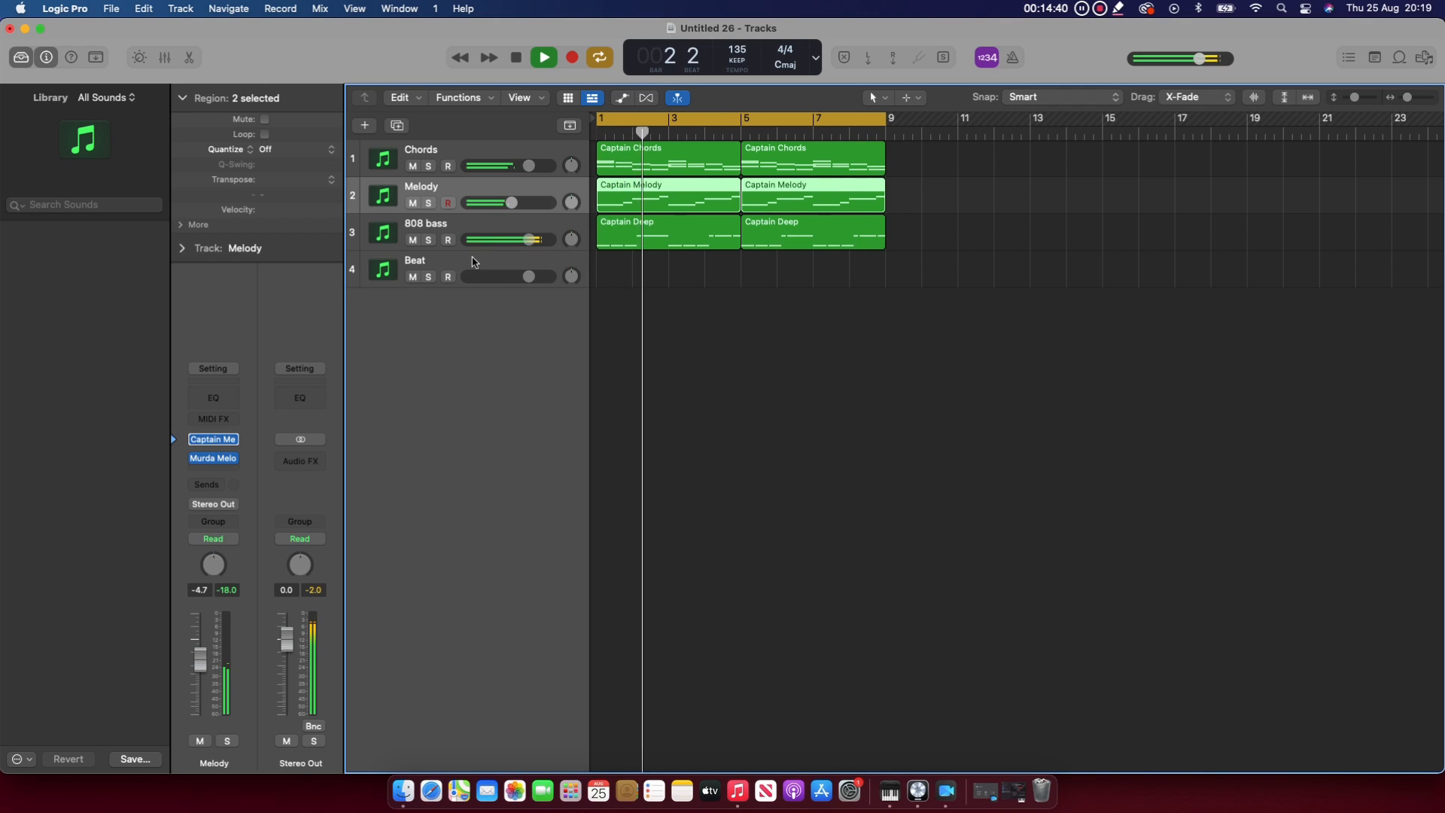
Replace the empty Beat track with a new software instrument track running Unison Drum Monkey in stereo
{"action": "left_click", "coordinate": [468, 265]}
{"action": "key", "text": "super+BackSpace"}
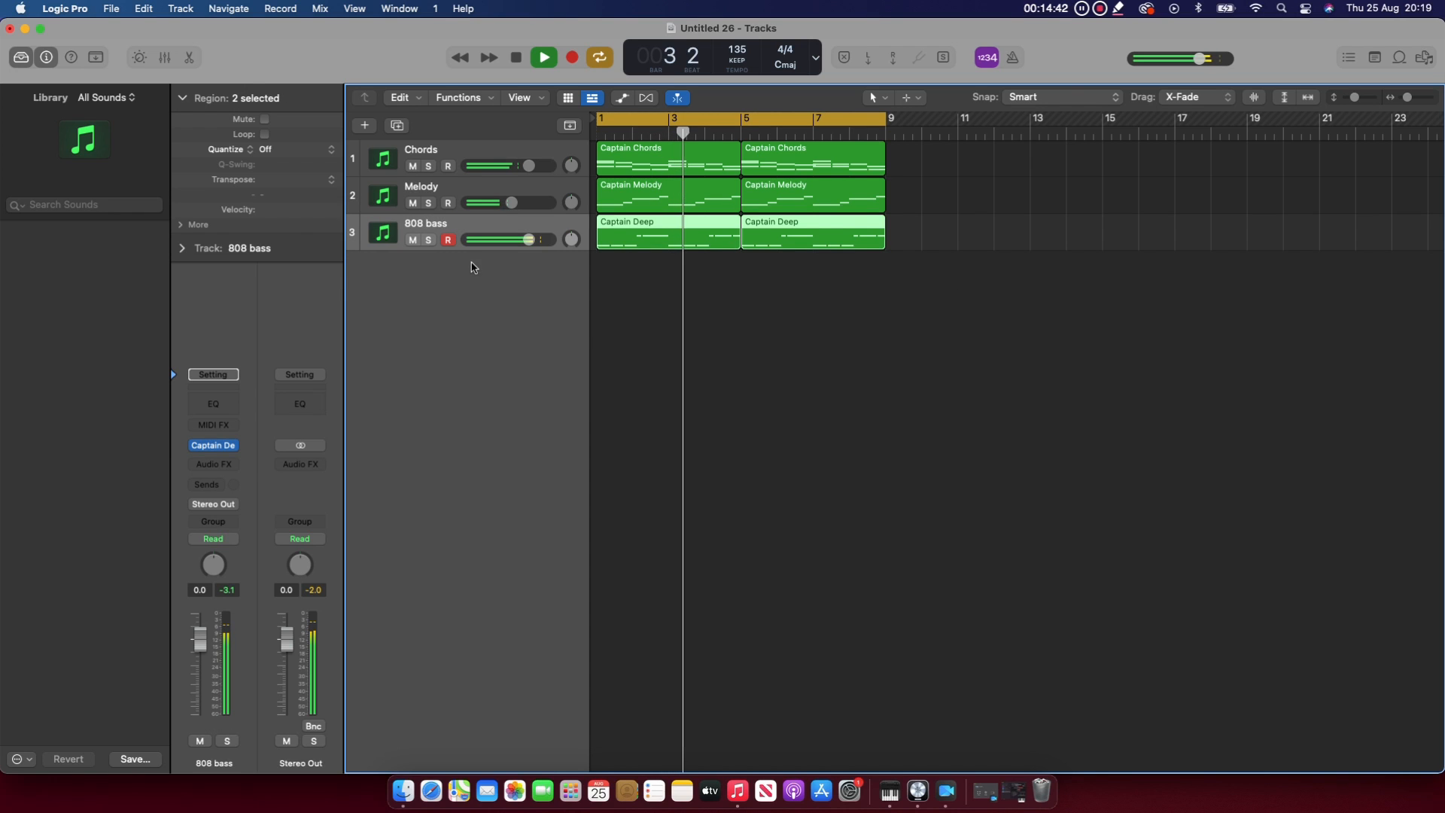
{"action": "left_click", "coordinate": [366, 126]}
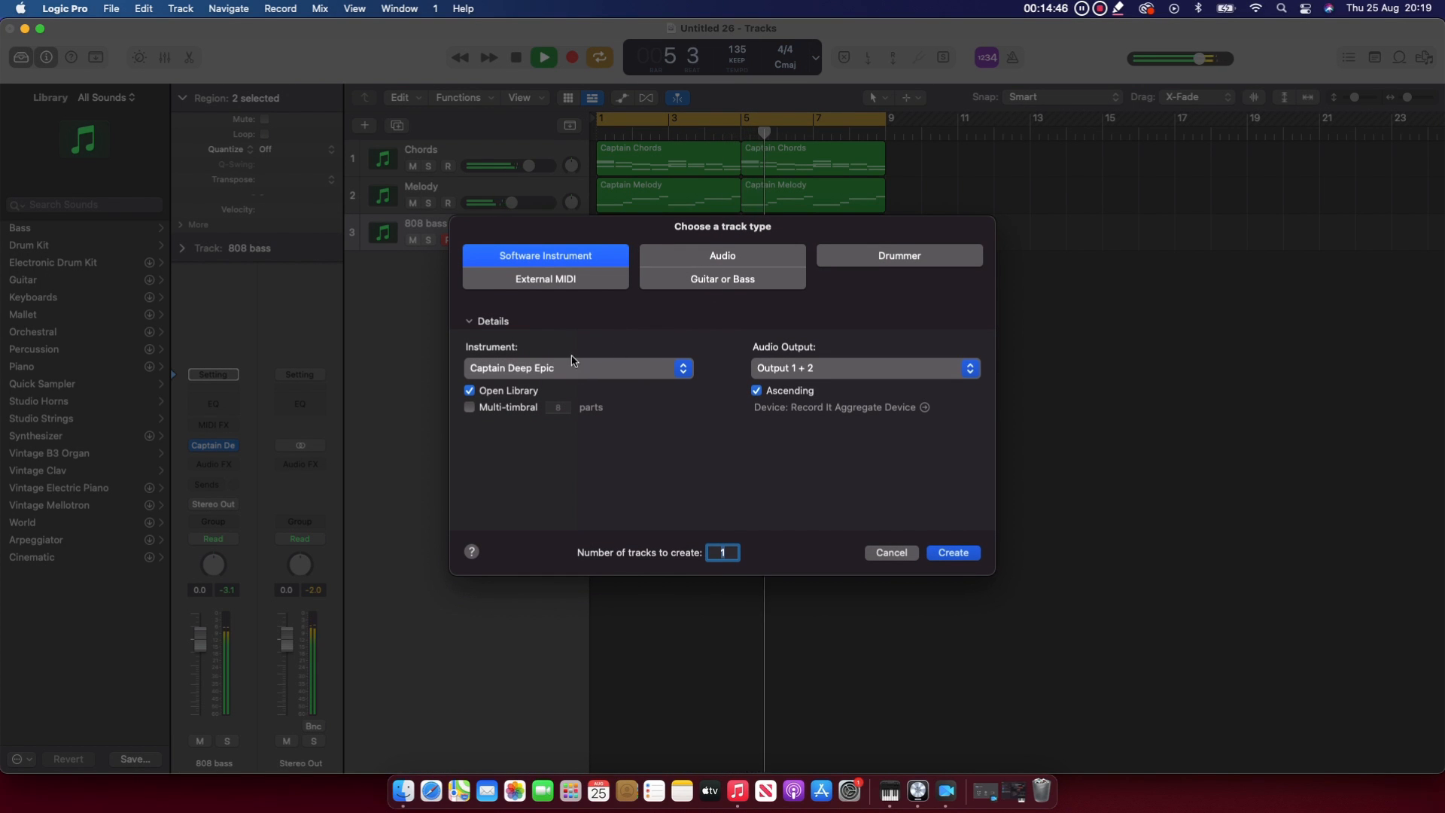
{"action": "left_click", "coordinate": [549, 369]}
{"action": "mouse_move", "coordinate": [631, 745]}
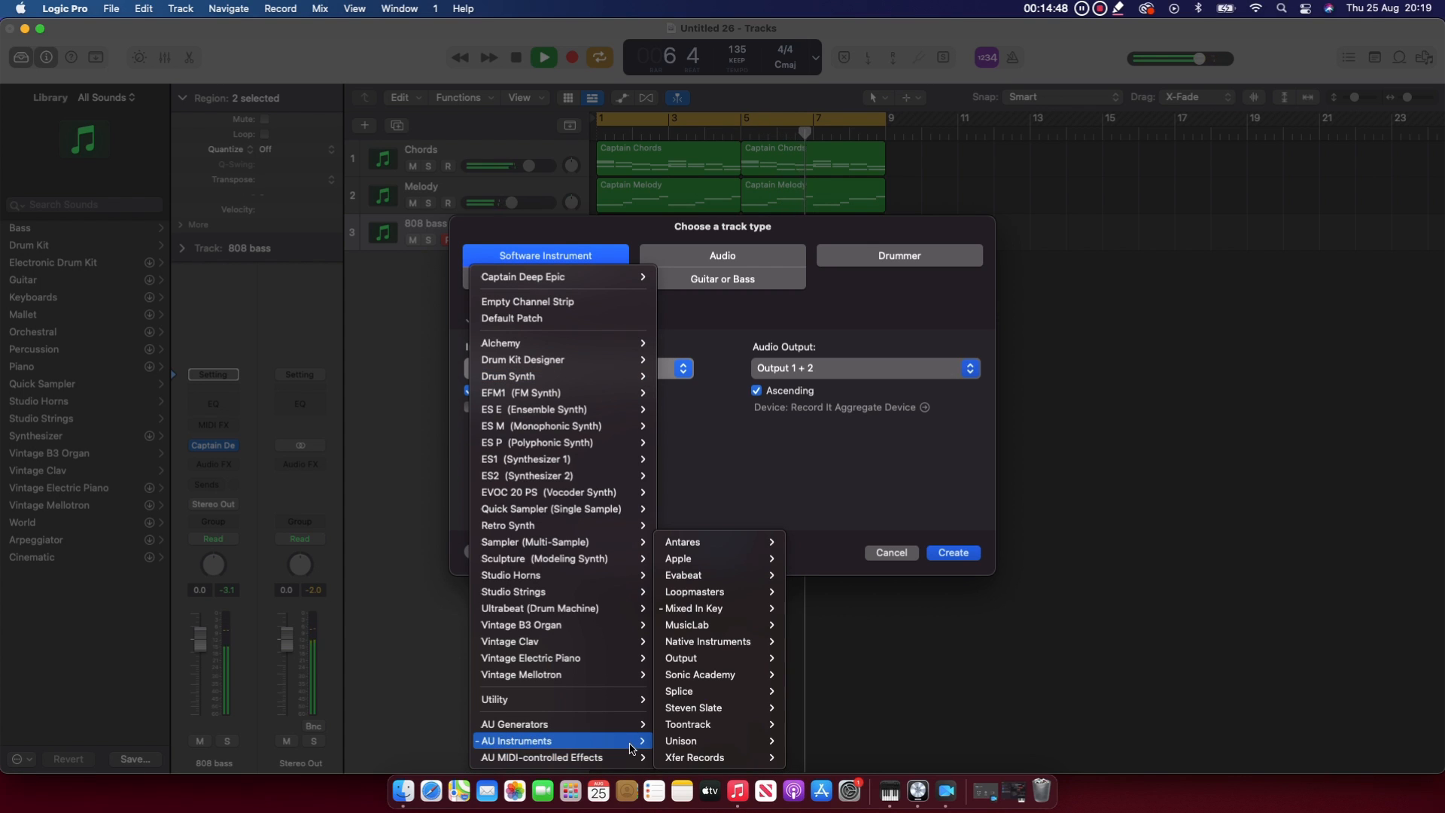
{"action": "mouse_move", "coordinate": [715, 740]}
{"action": "mouse_move", "coordinate": [895, 739]}
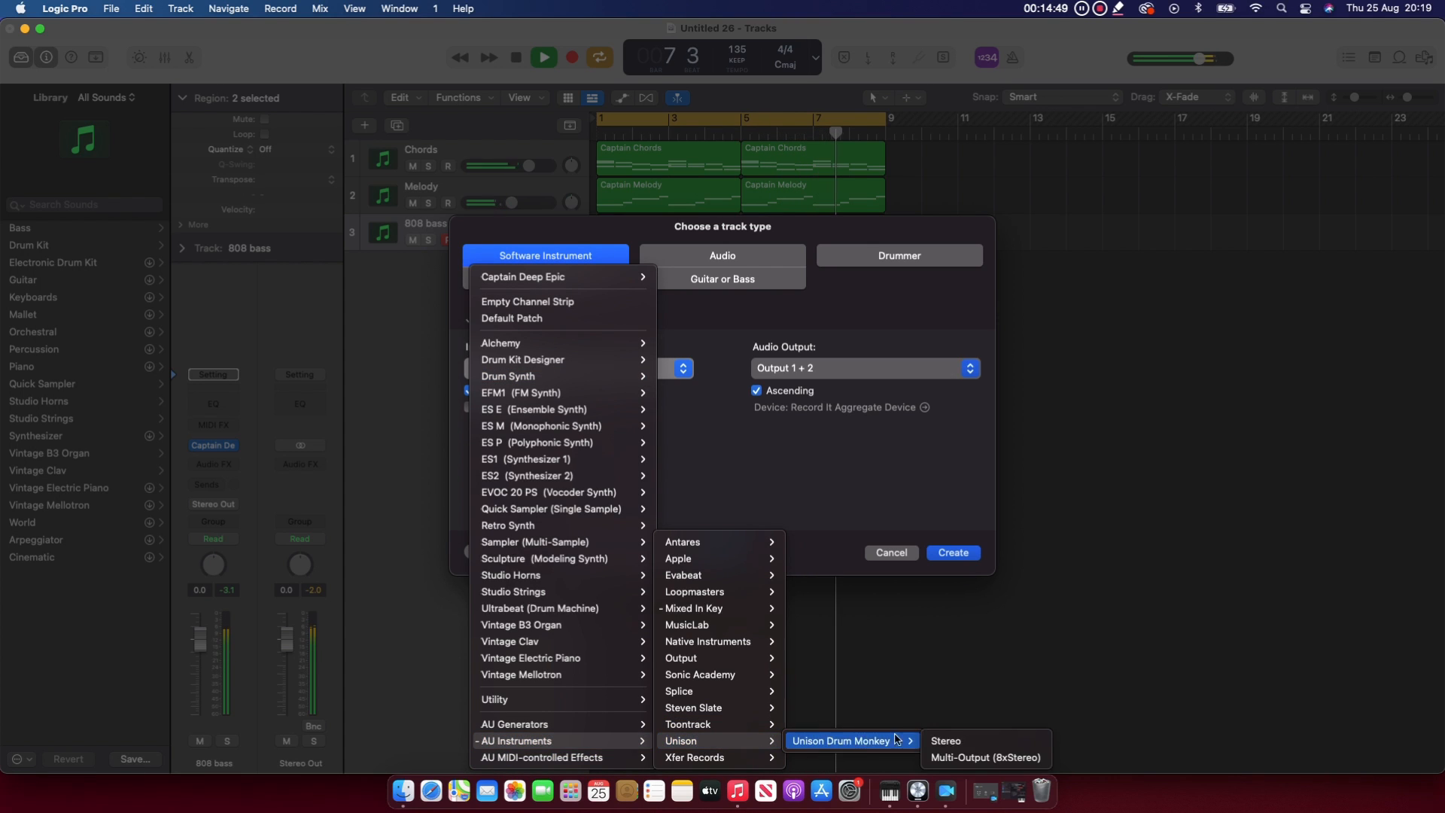
{"action": "left_click", "coordinate": [946, 740]}
{"action": "left_click", "coordinate": [954, 554]}
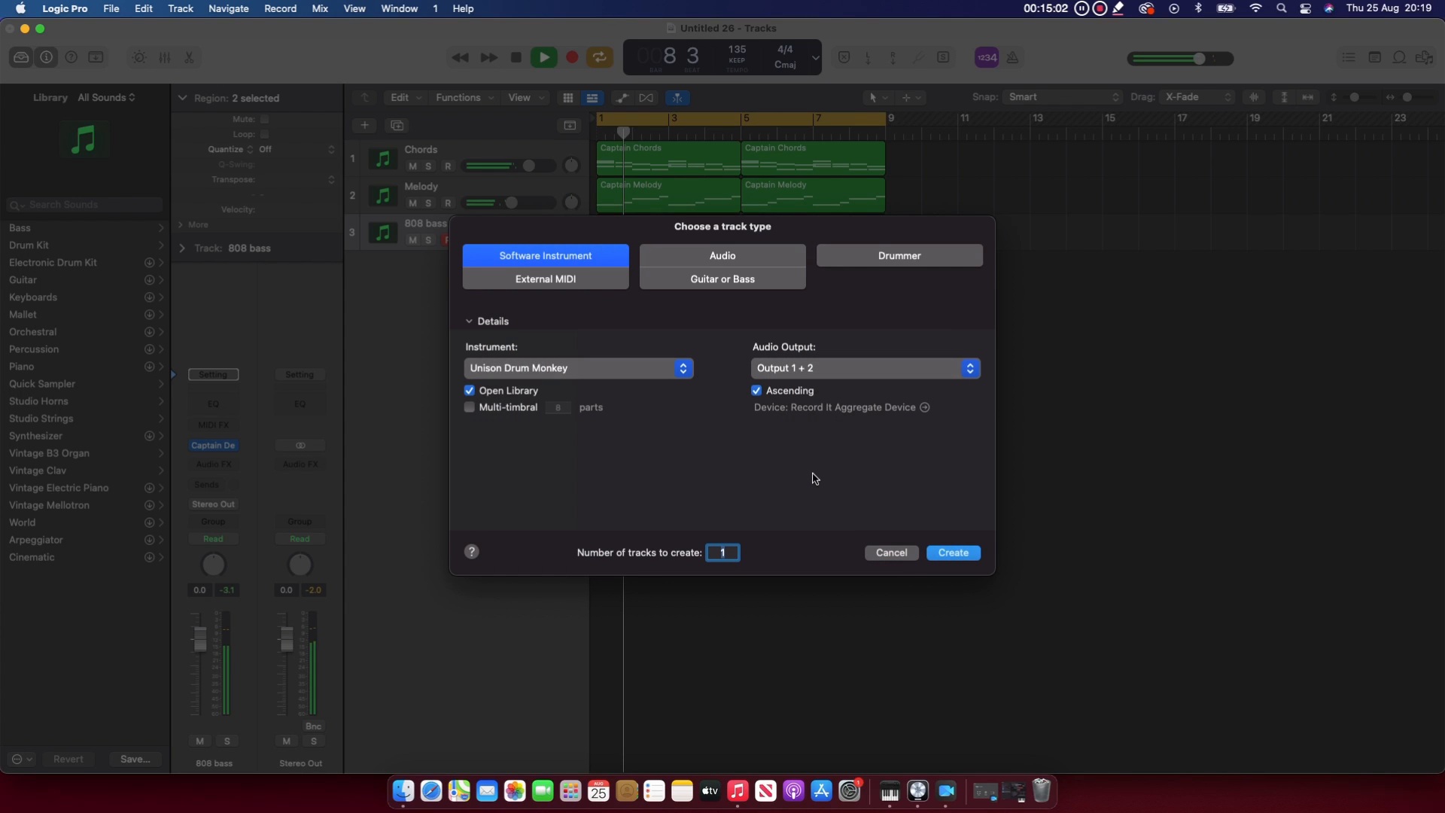
{"action": "key", "text": "Return"}
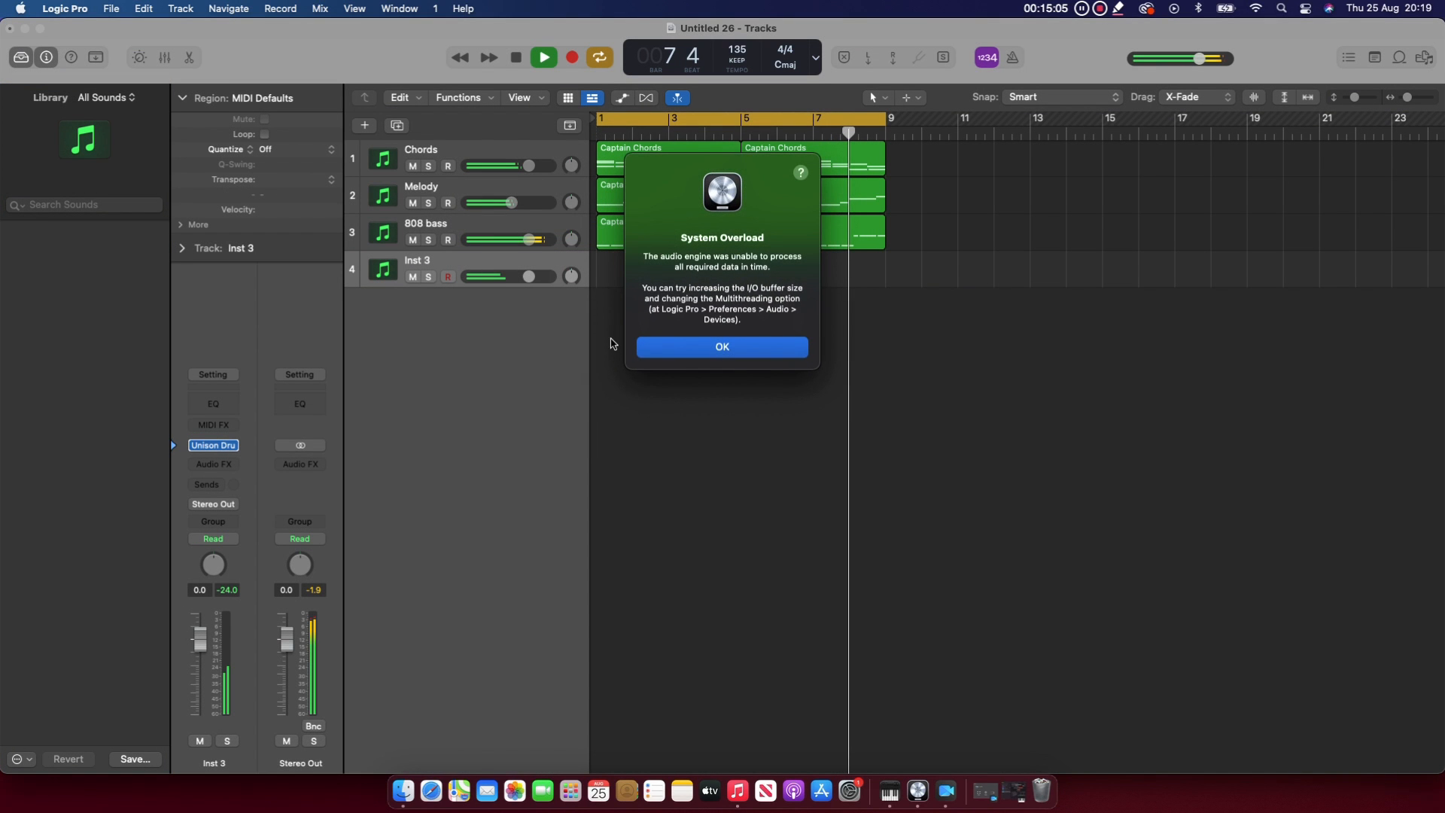
{"action": "left_click", "coordinate": [741, 347]}
Generate a Trap groove in Drum Monkey and audition it with the other tracks
{"action": "left_click", "coordinate": [214, 447]}
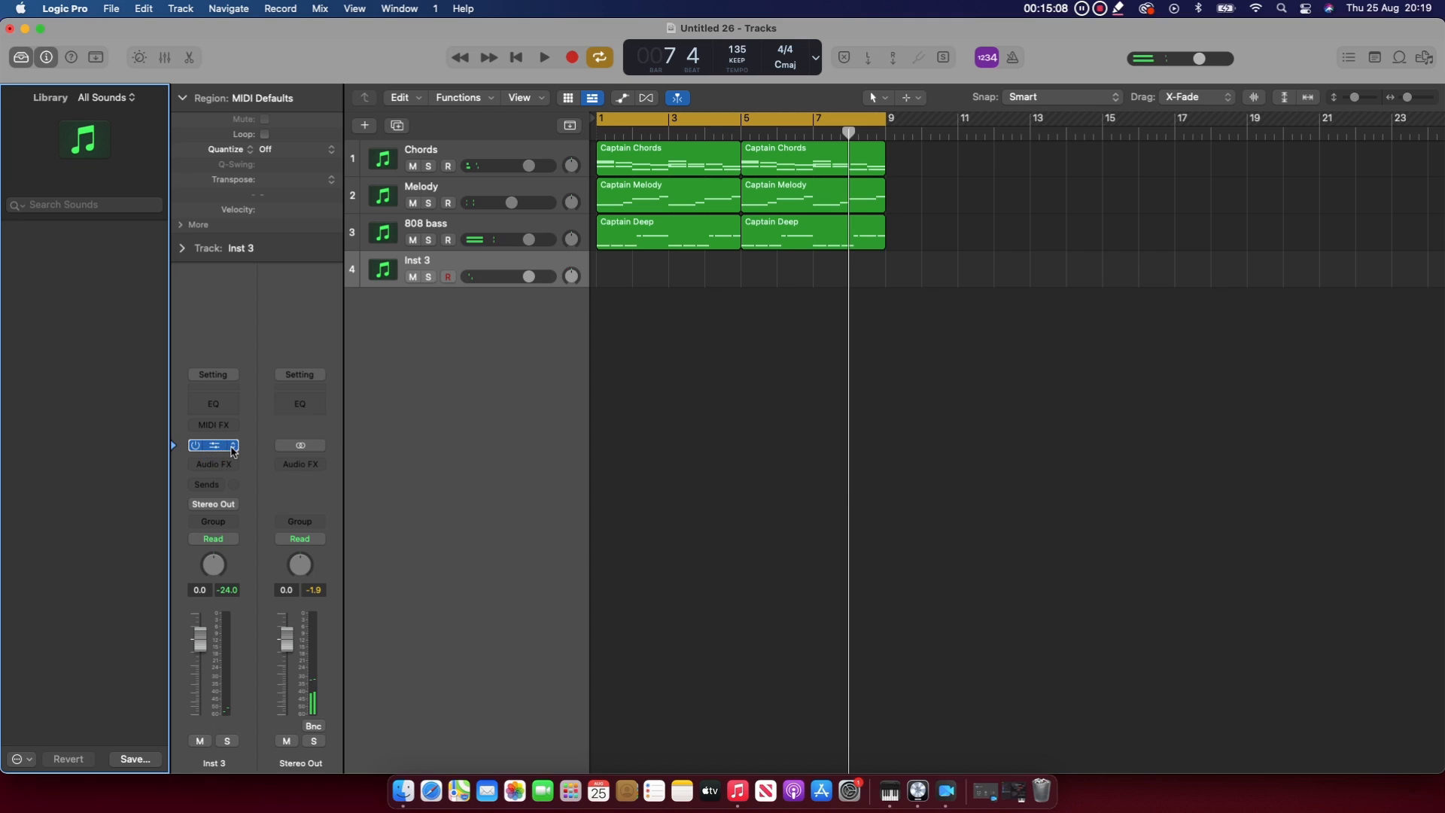
{"action": "left_click", "coordinate": [612, 371]}
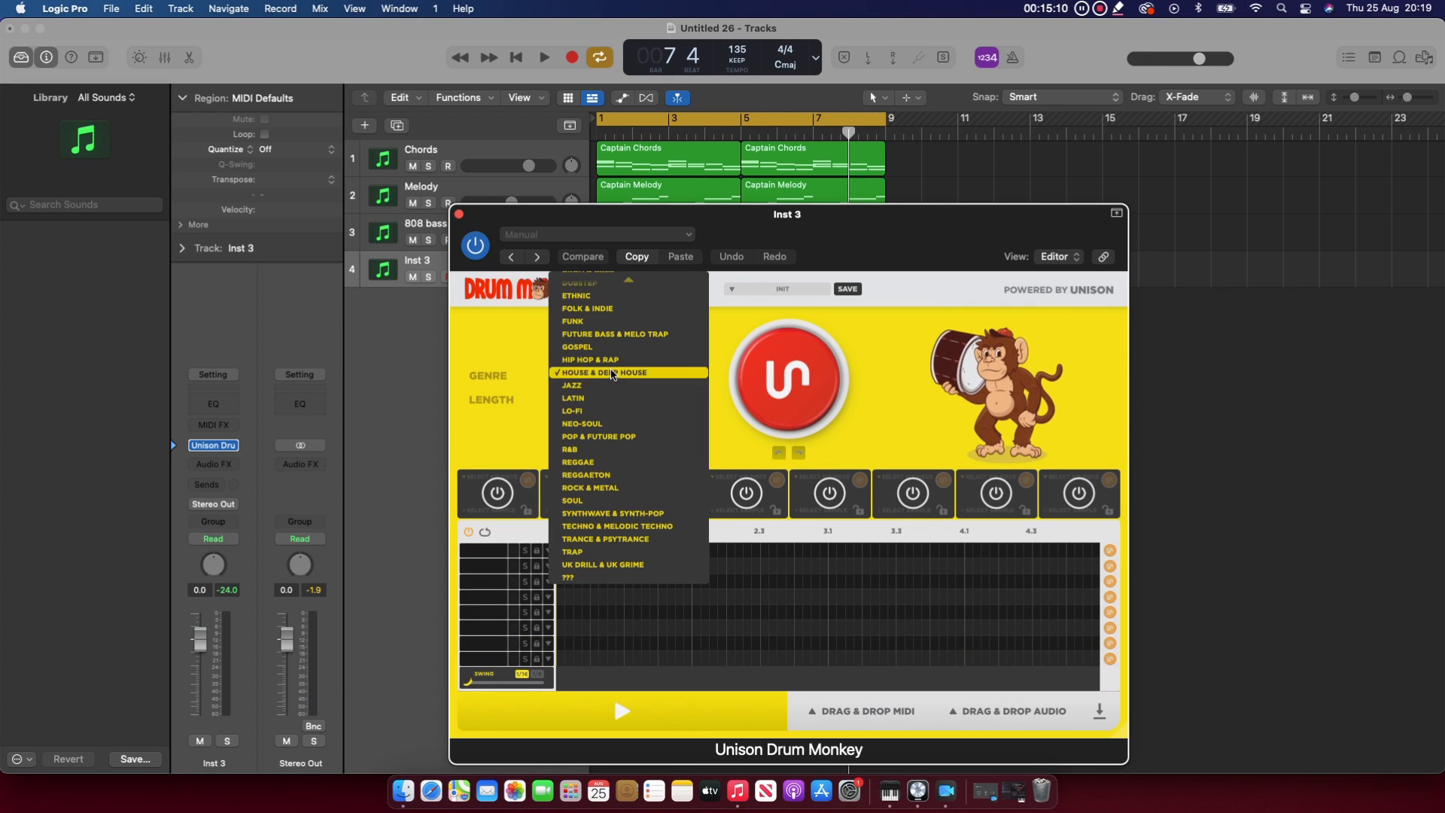
{"action": "left_click", "coordinate": [598, 552]}
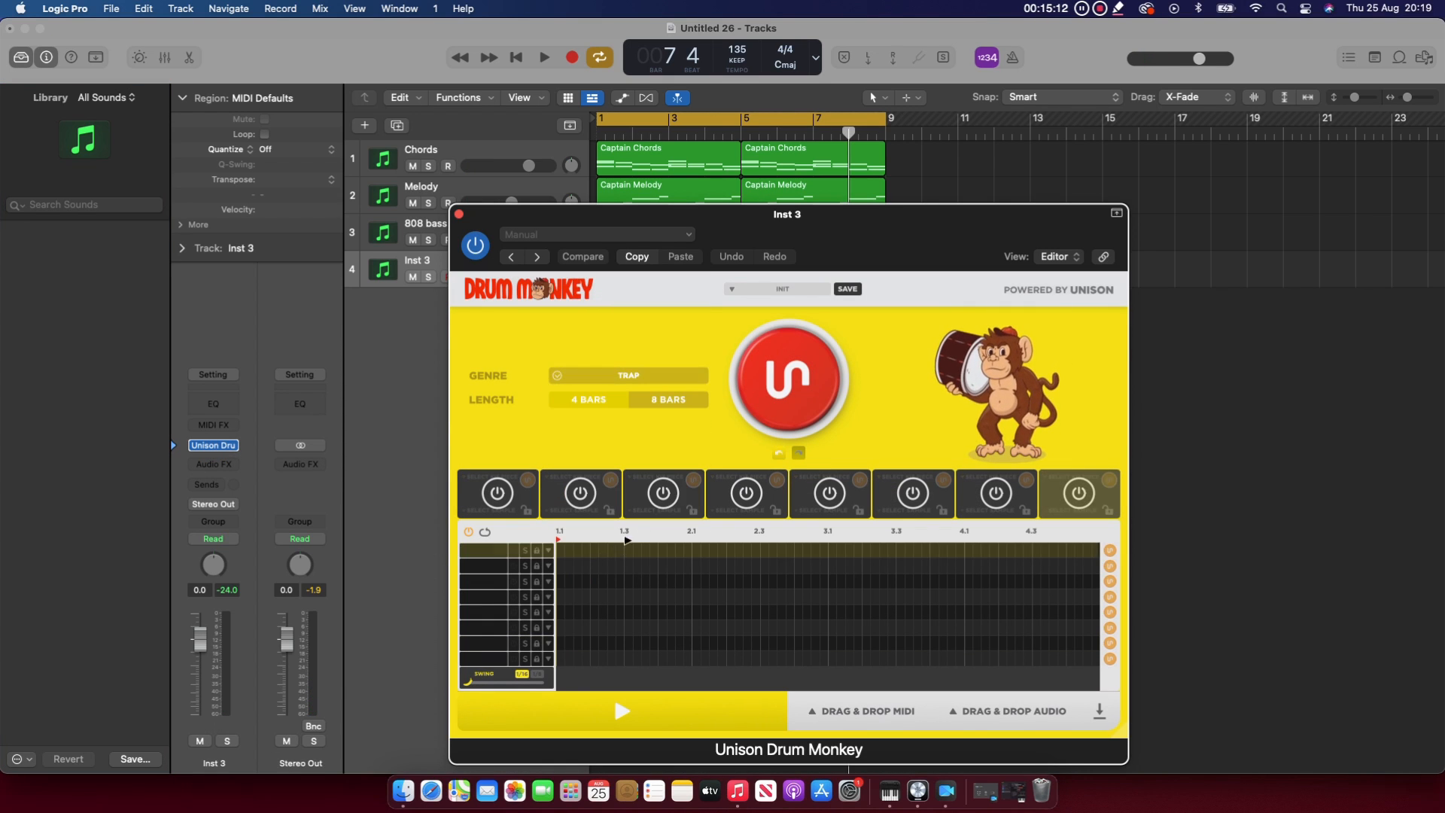
{"action": "left_click", "coordinate": [781, 408]}
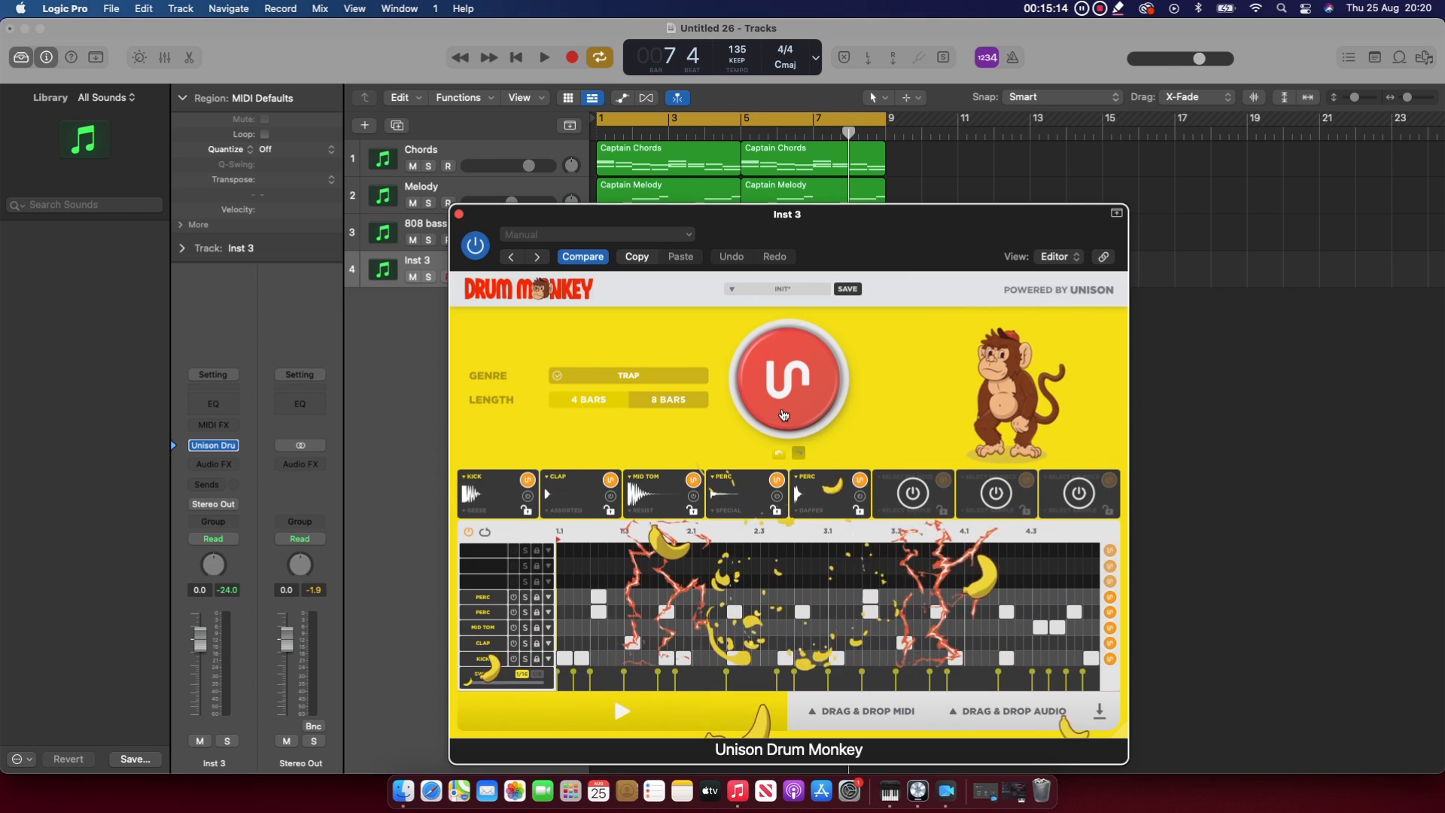
{"action": "key", "text": "space"}
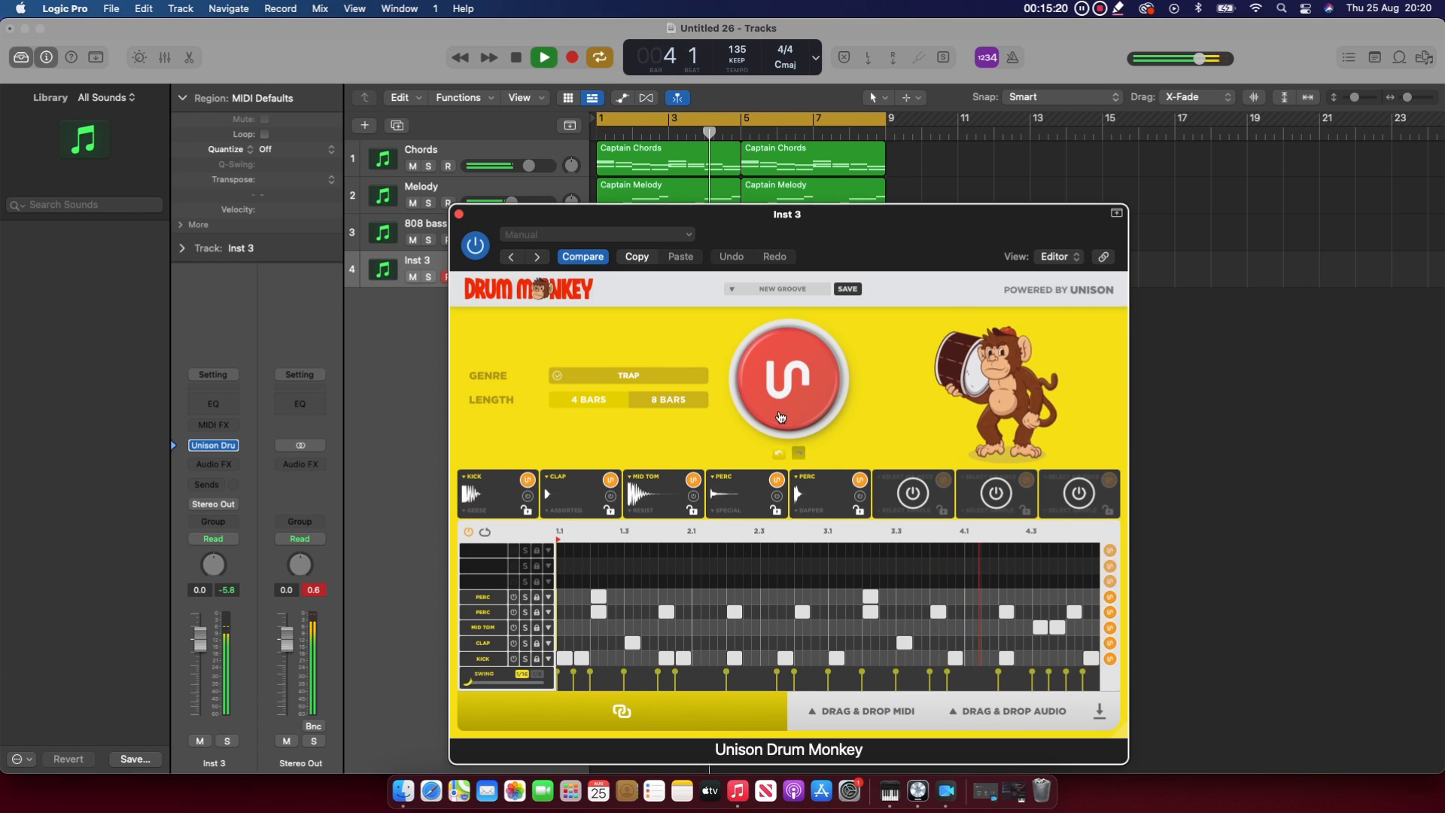
{"action": "key", "text": "space"}
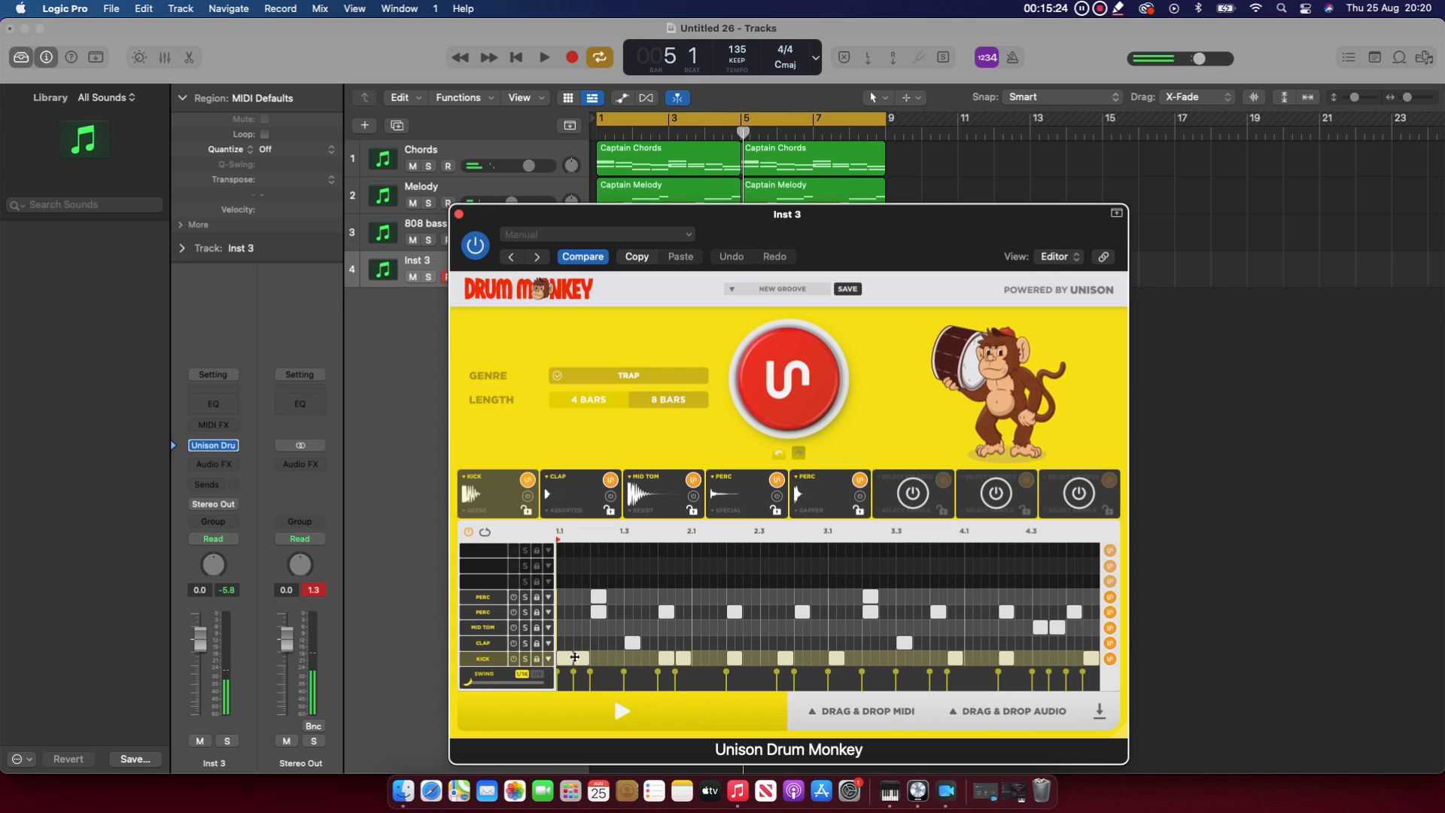
Add claps at 2.3 and 4.3 in the Drum Monkey clap row, checking the groove with short playbacks
{"action": "key", "text": "space"}
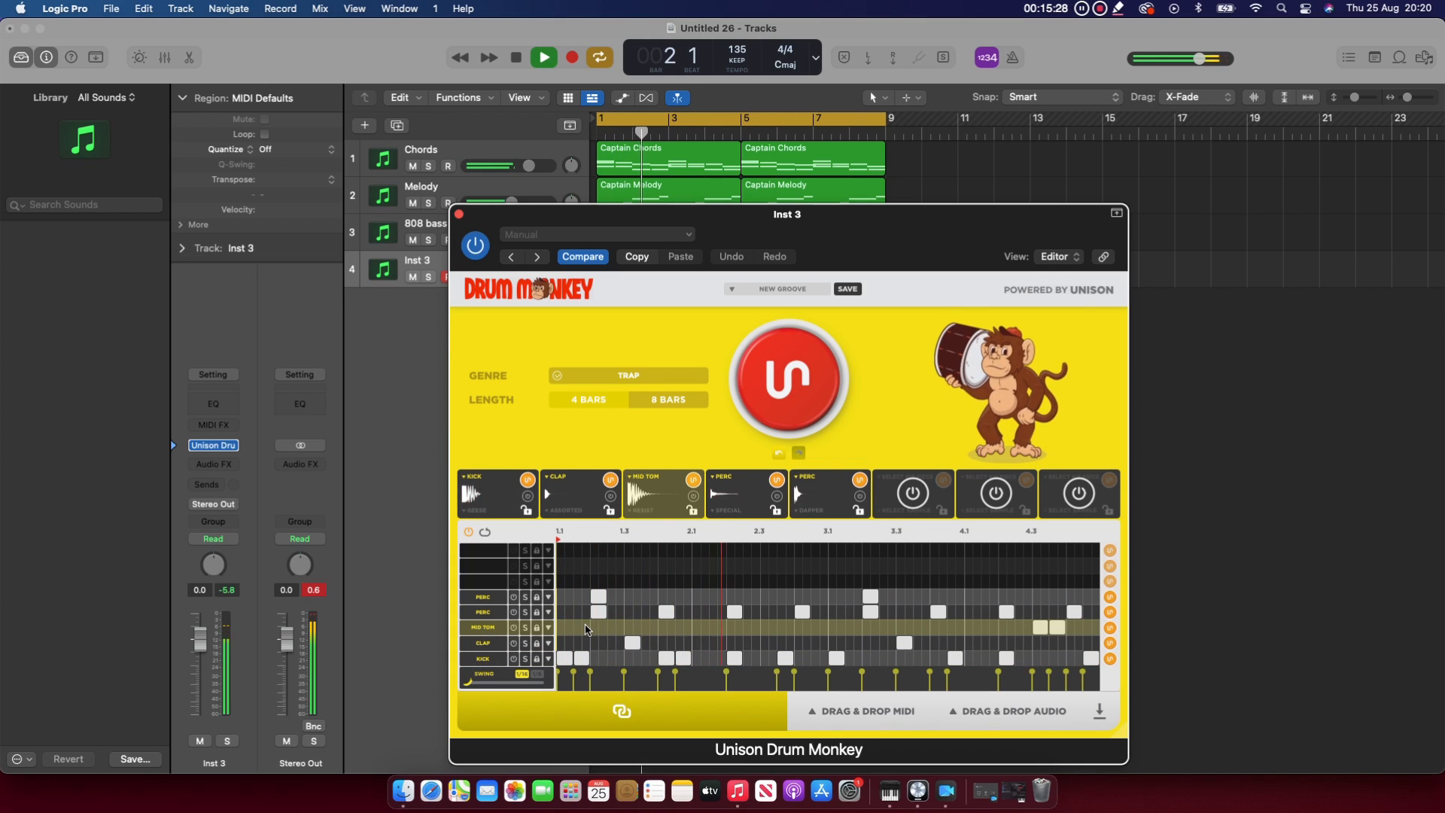
{"action": "key", "text": "space"}
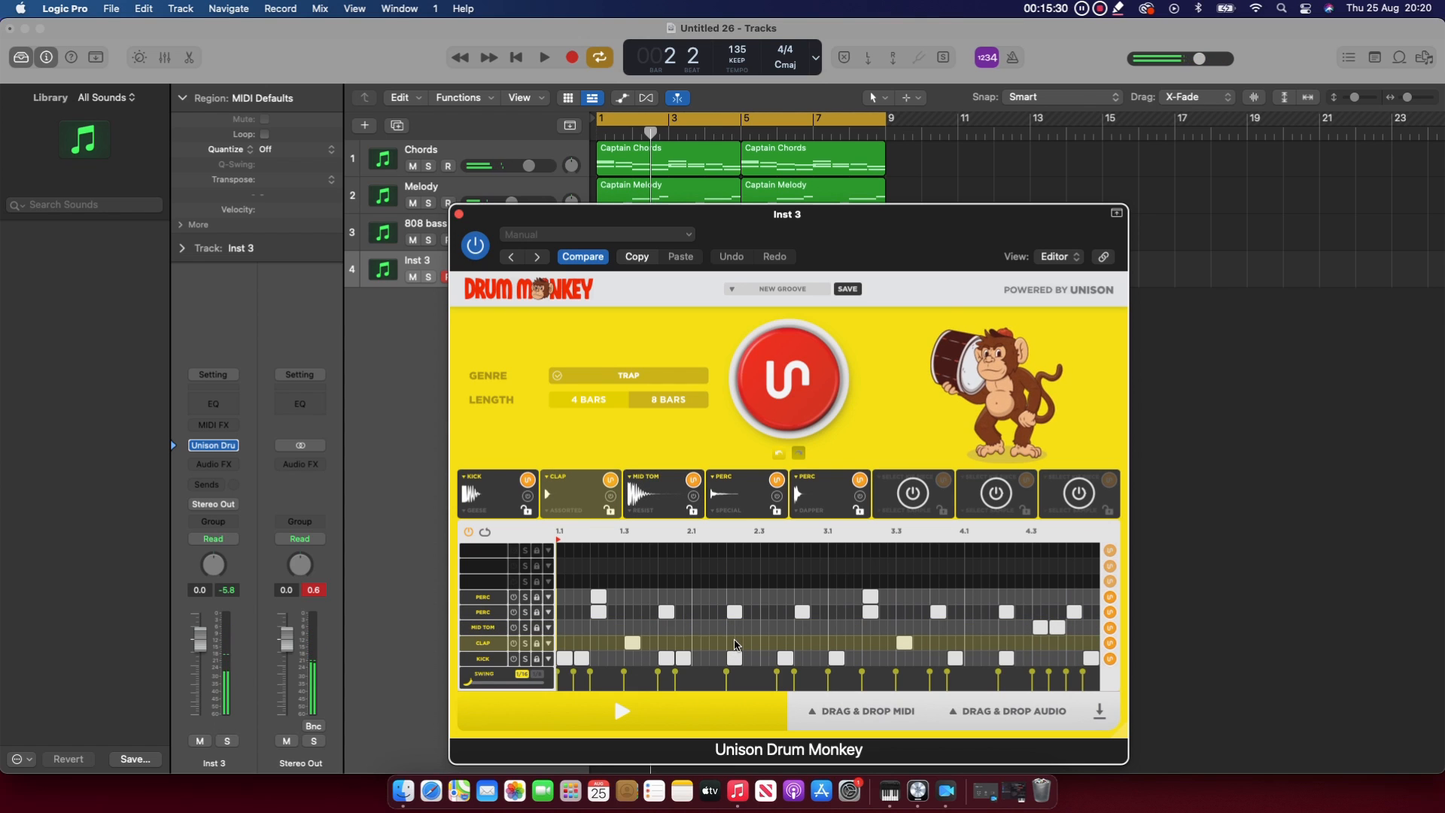
{"action": "key", "text": "space"}
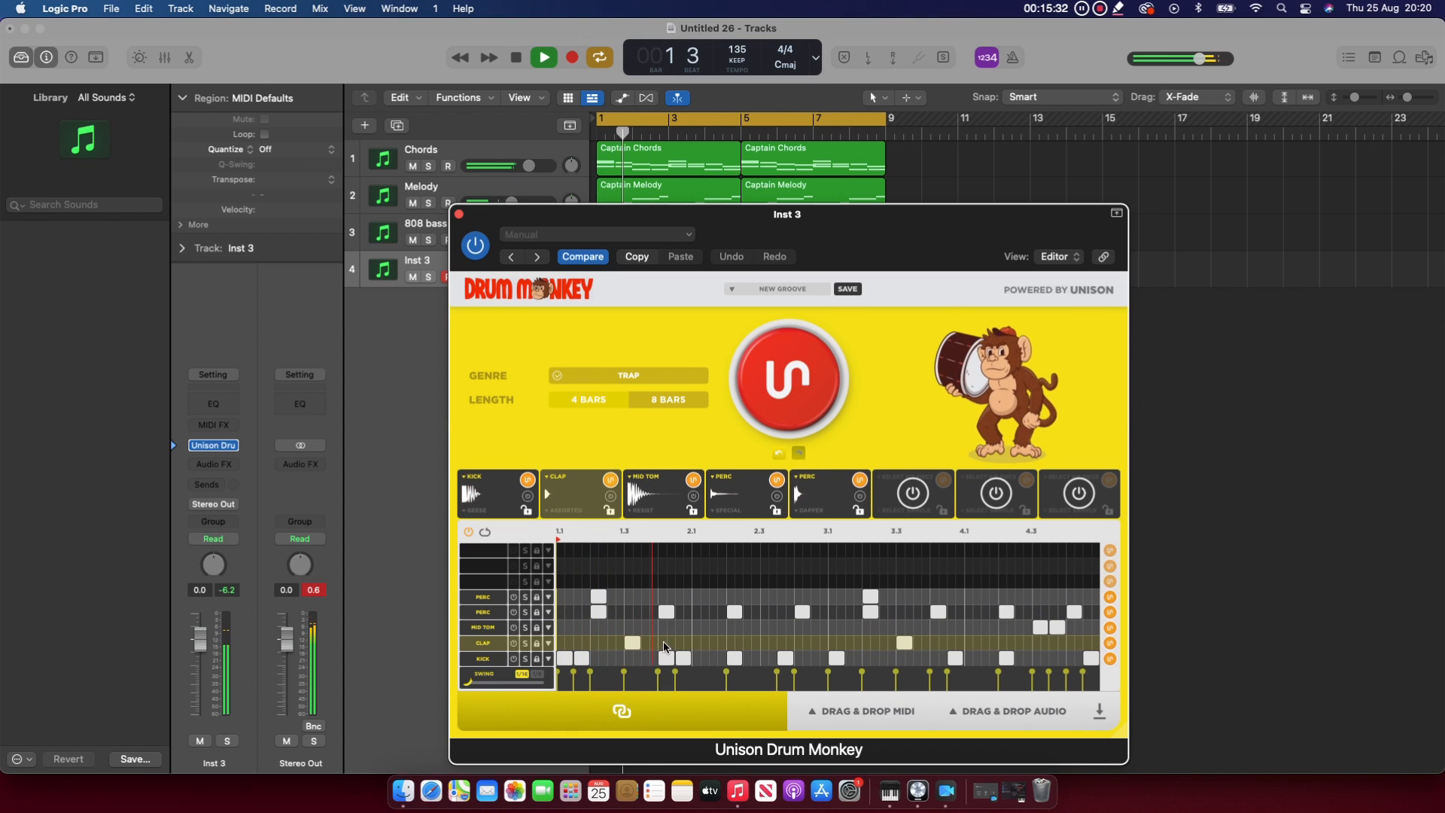
{"action": "key", "text": "space"}
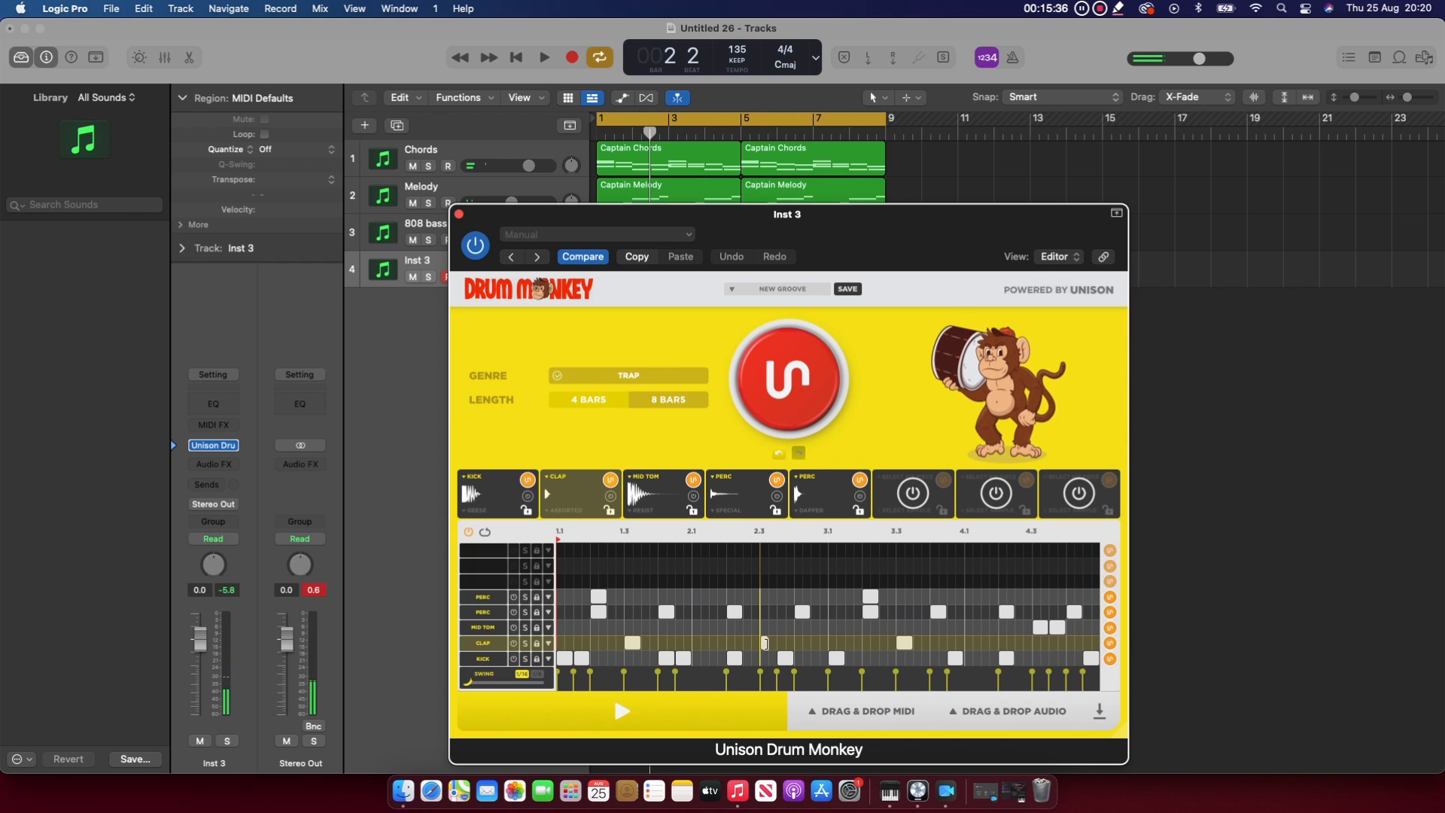
{"action": "left_click", "coordinate": [765, 643]}
{"action": "key", "text": "space"}
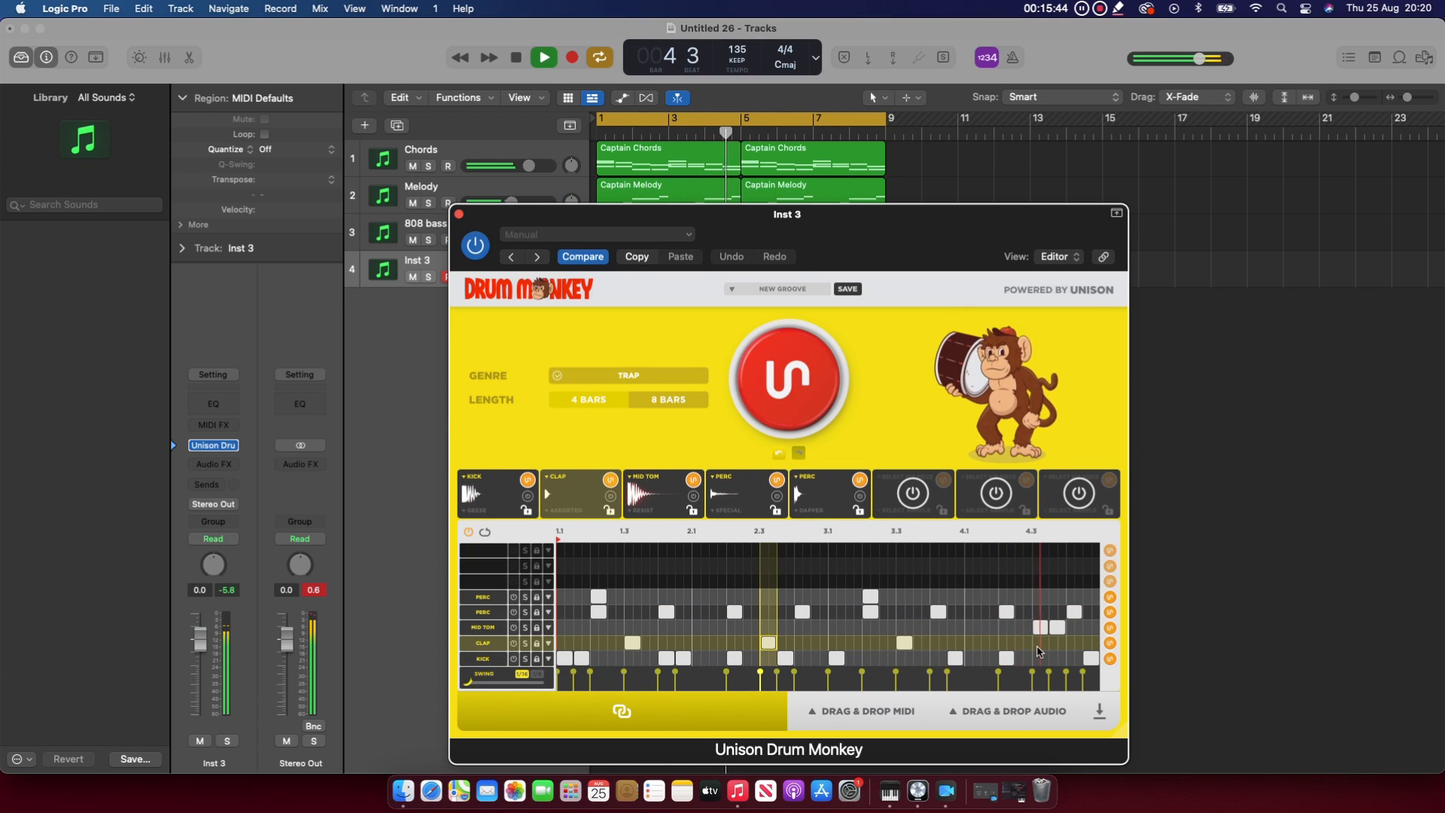
{"action": "key", "text": "space"}
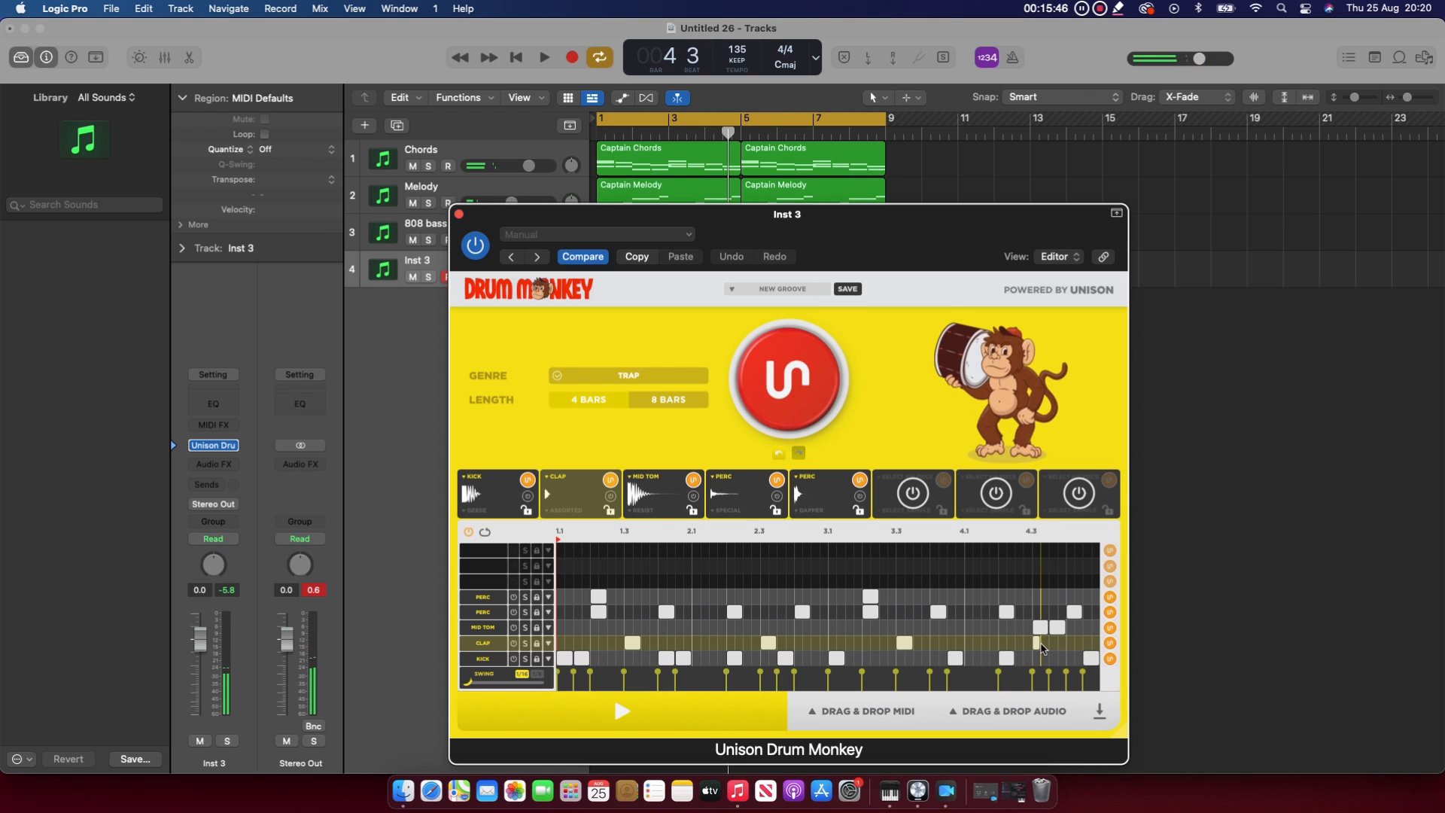
{"action": "left_click", "coordinate": [1036, 642]}
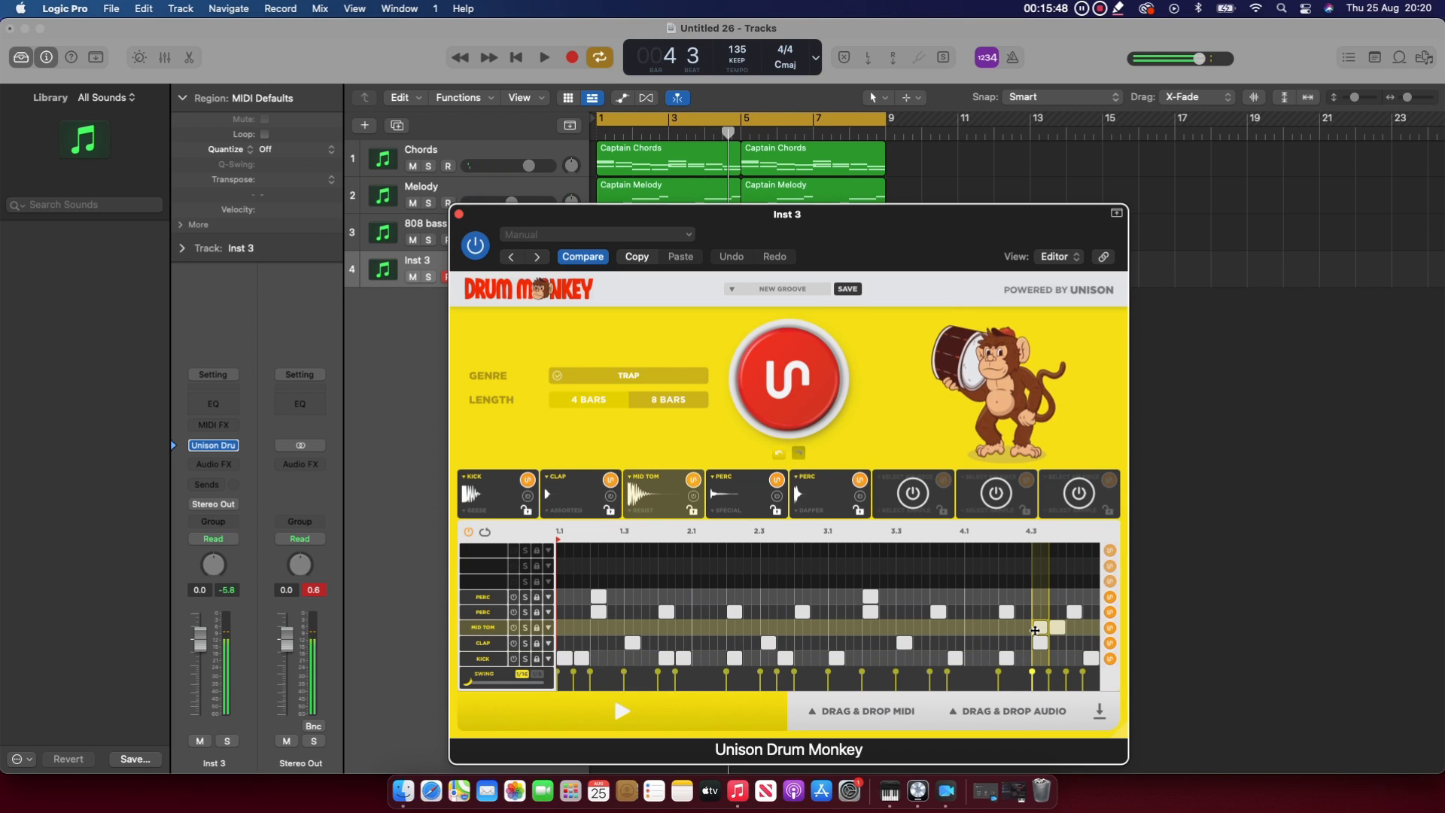
Compare the groove with the mid tom row switched off and back on during playback
{"action": "left_click", "coordinate": [513, 627]}
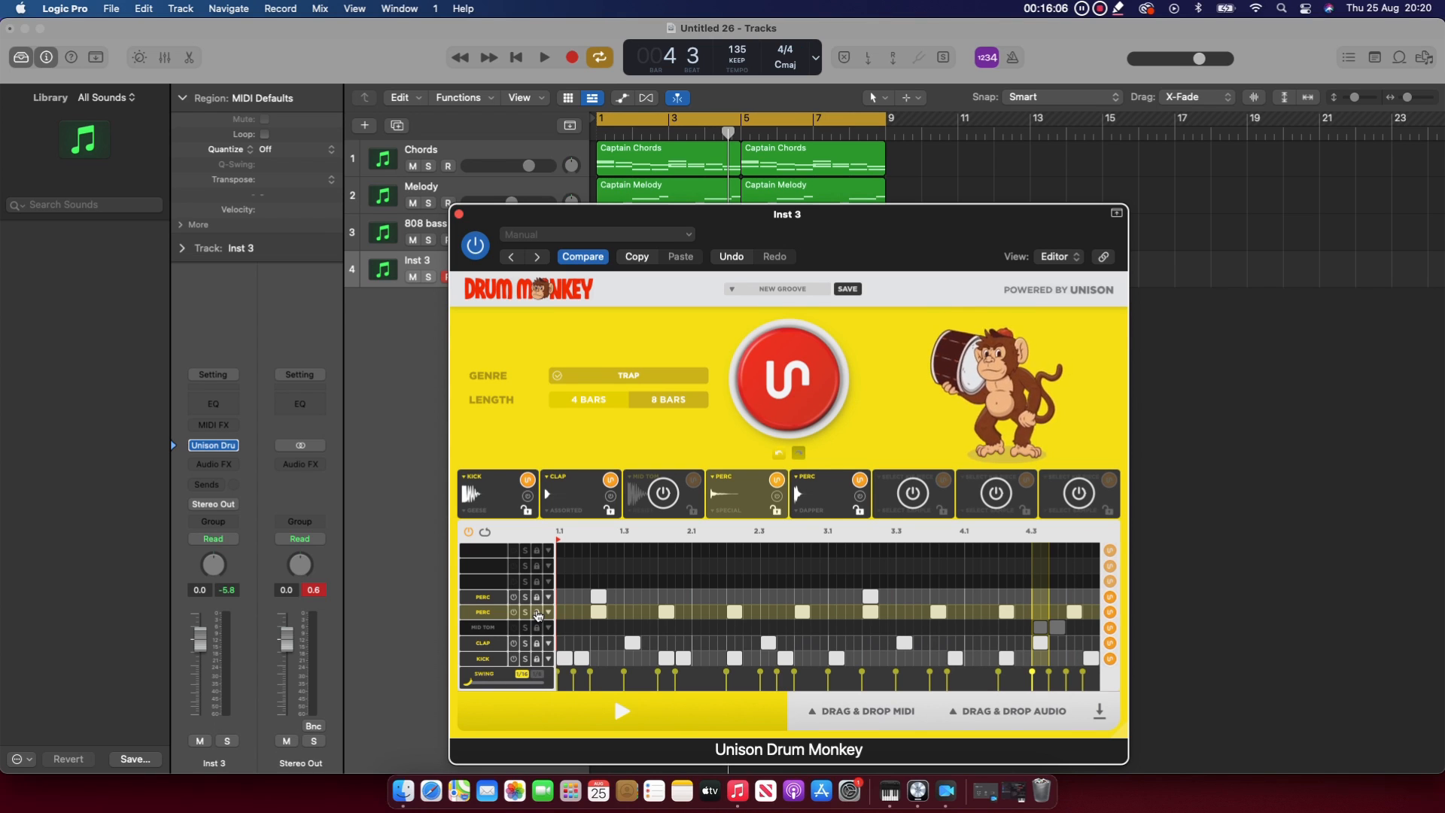
{"action": "key", "text": "space"}
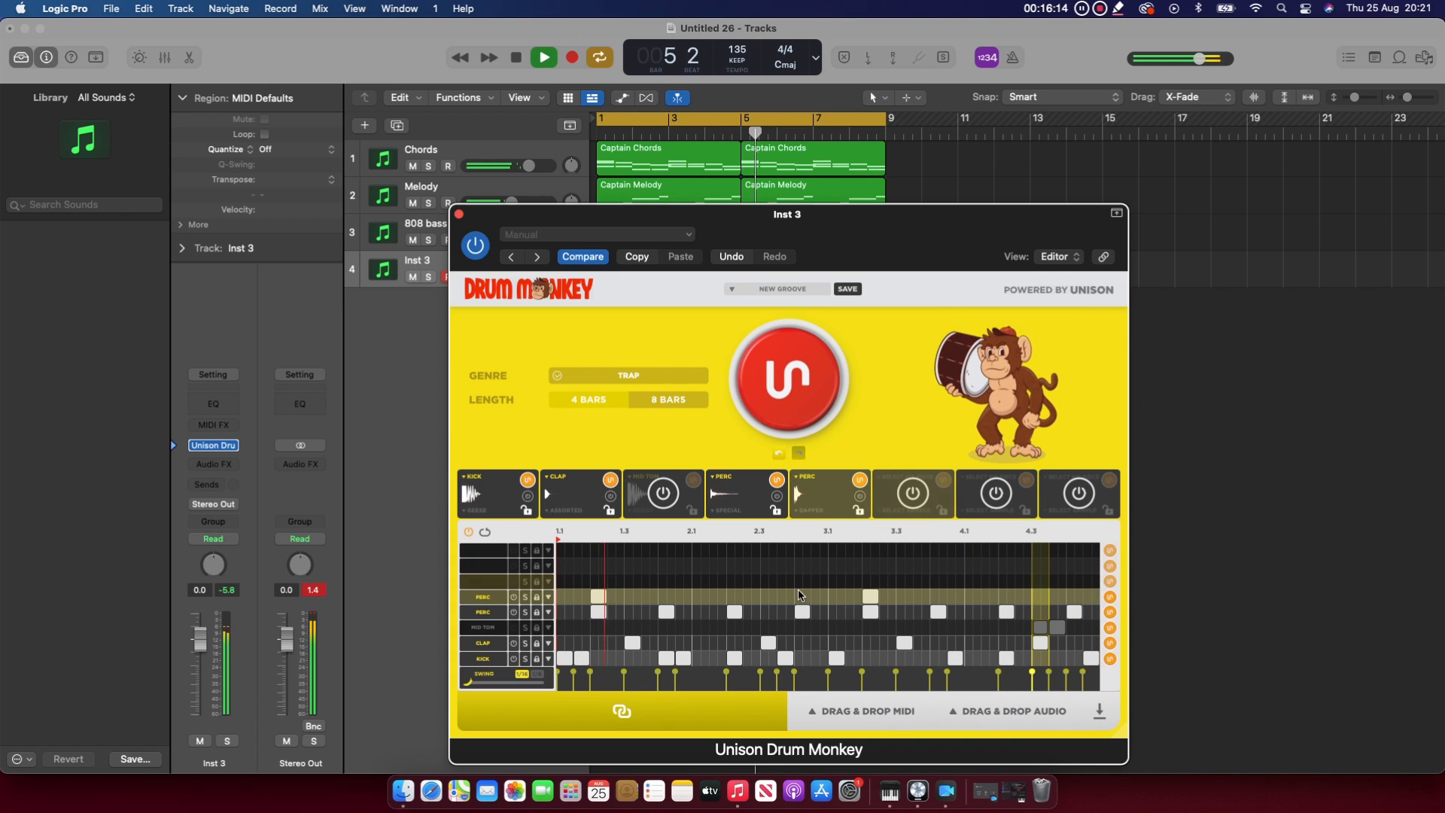
{"action": "left_click", "coordinate": [513, 626]}
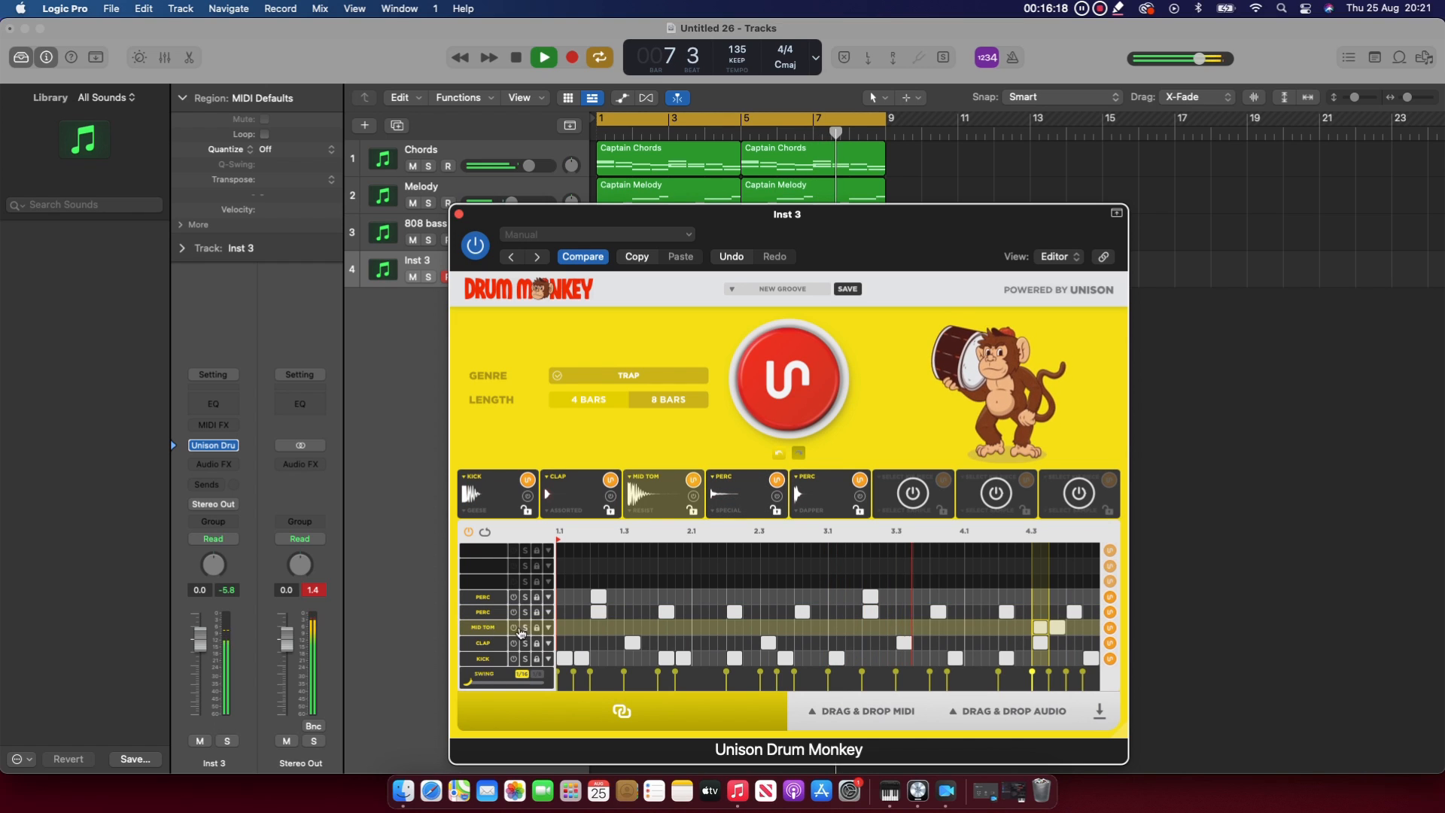
Change the mid tom slot to an open hat, shuffle its sample to Friction, and return to the pattern grid
{"action": "left_click", "coordinate": [496, 628]}
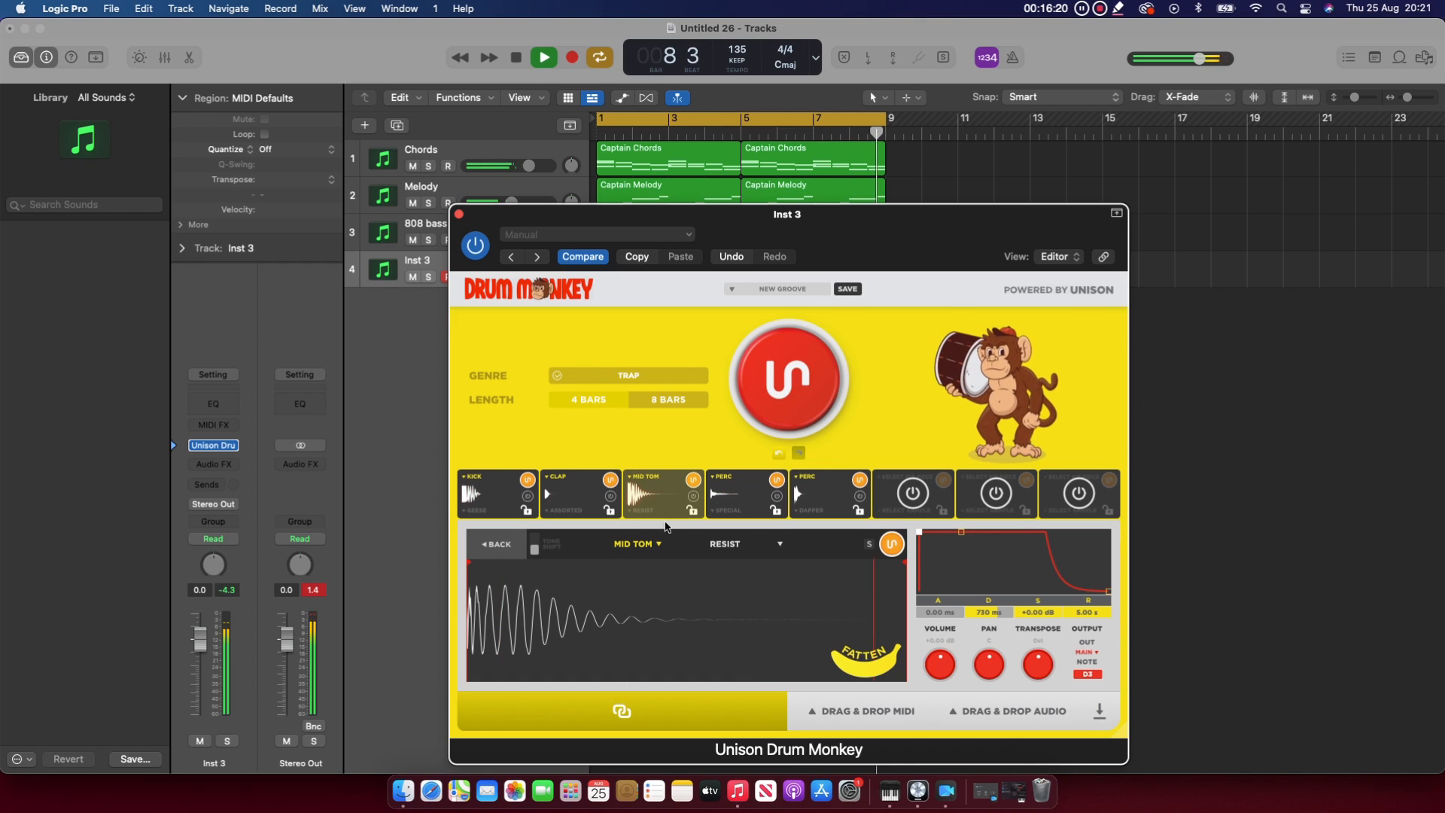
{"action": "left_click", "coordinate": [641, 548]}
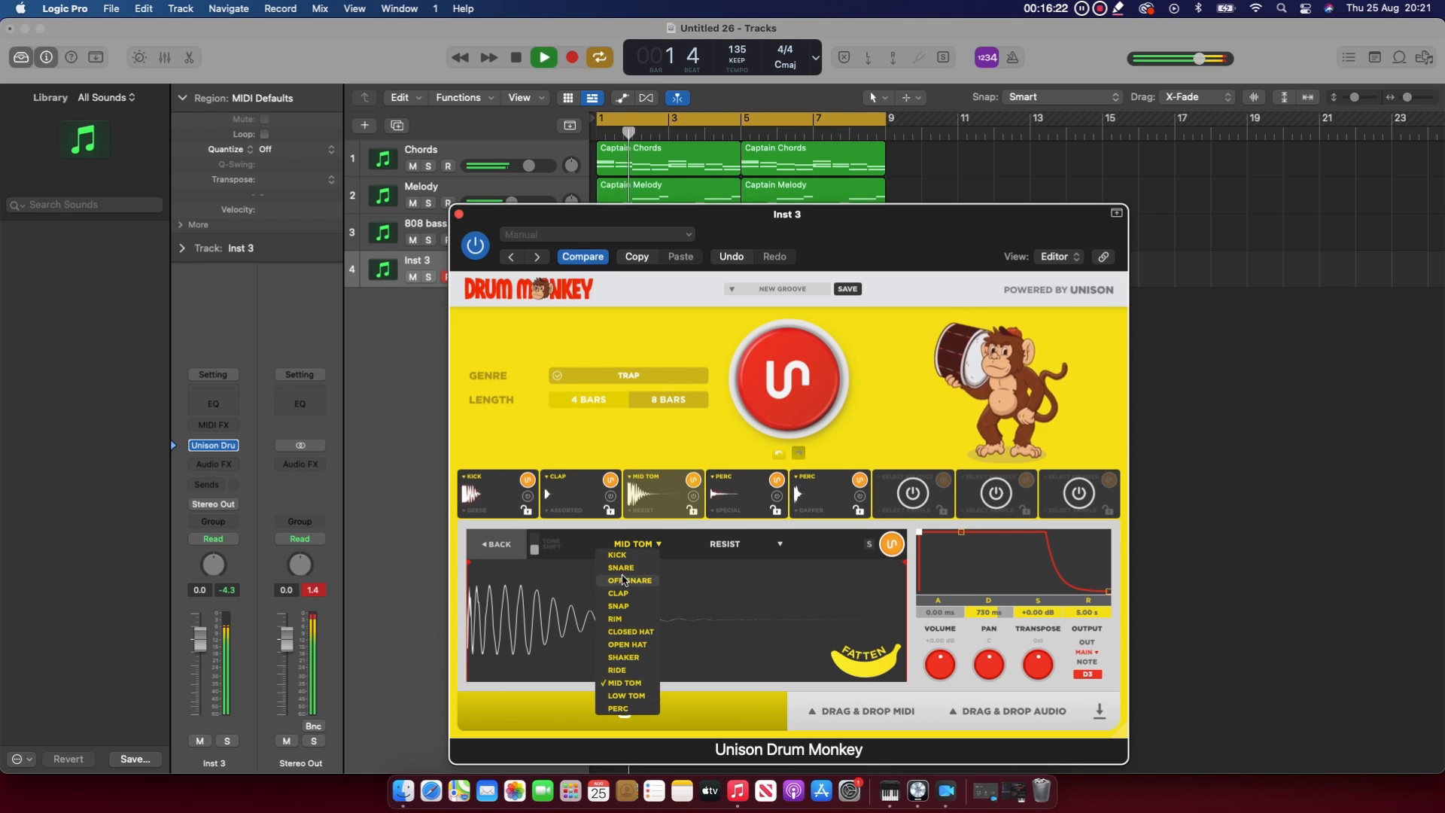
{"action": "left_click", "coordinate": [629, 646]}
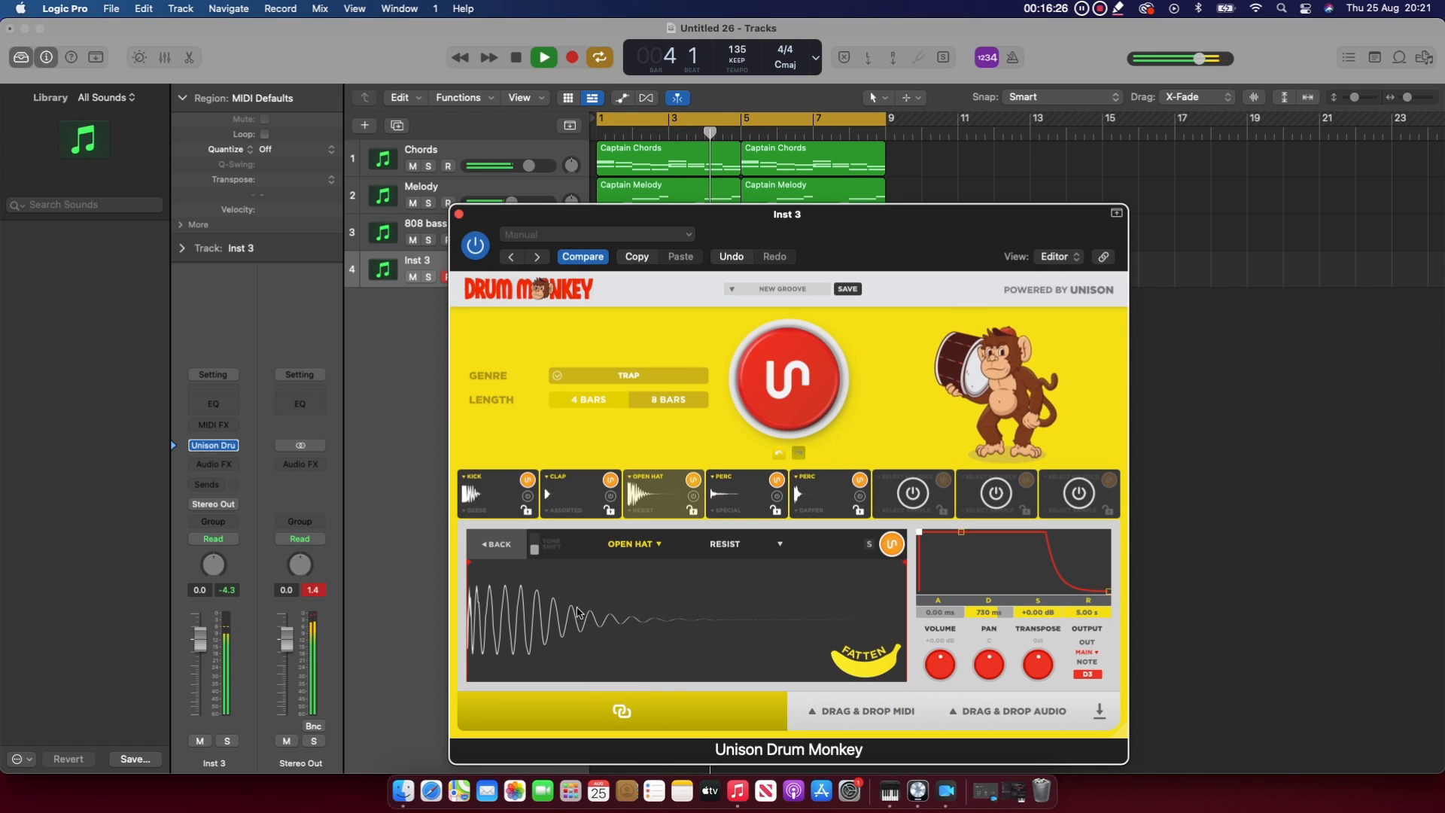
{"action": "left_click", "coordinate": [894, 551]}
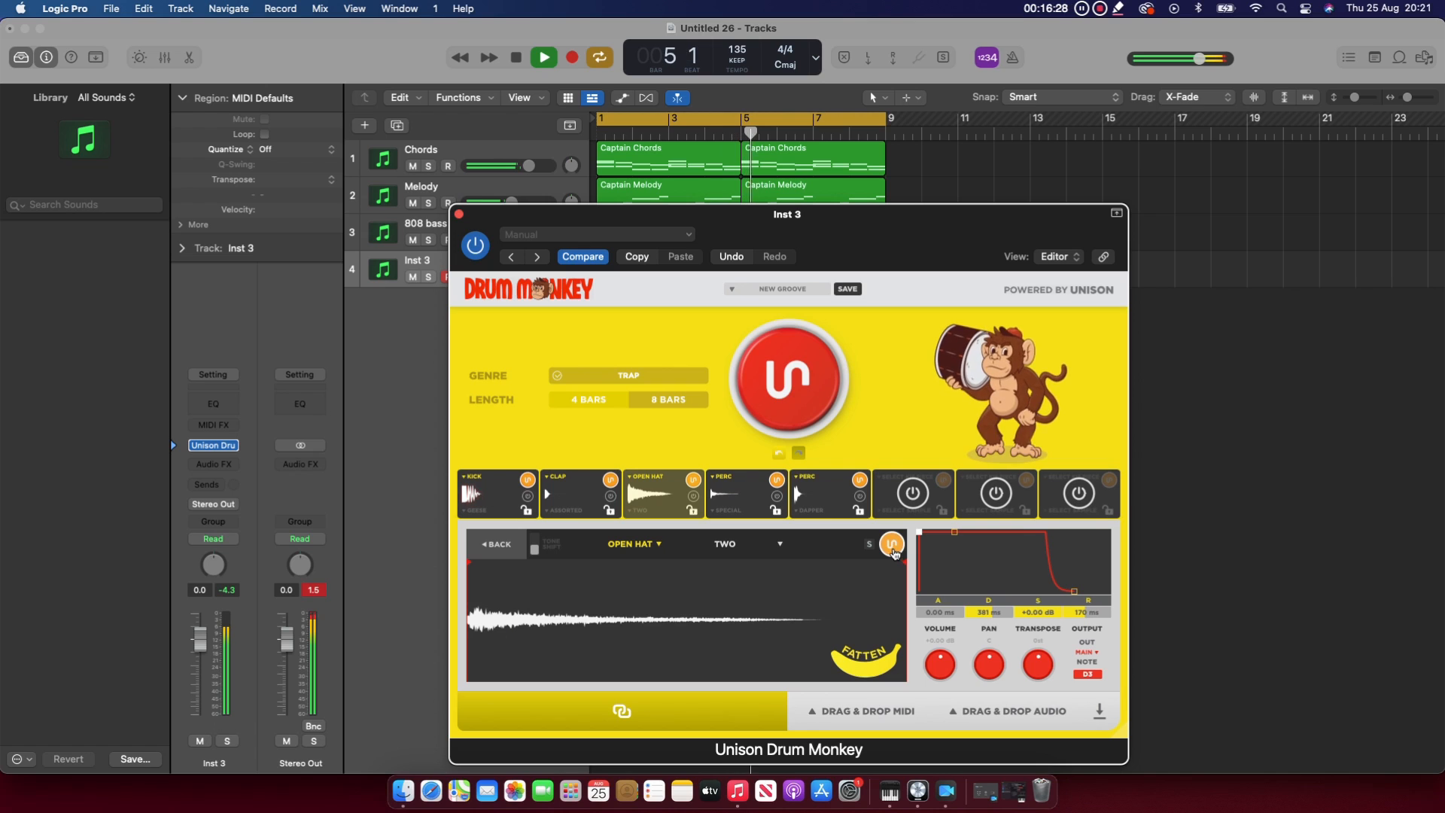
{"action": "left_click", "coordinate": [894, 552]}
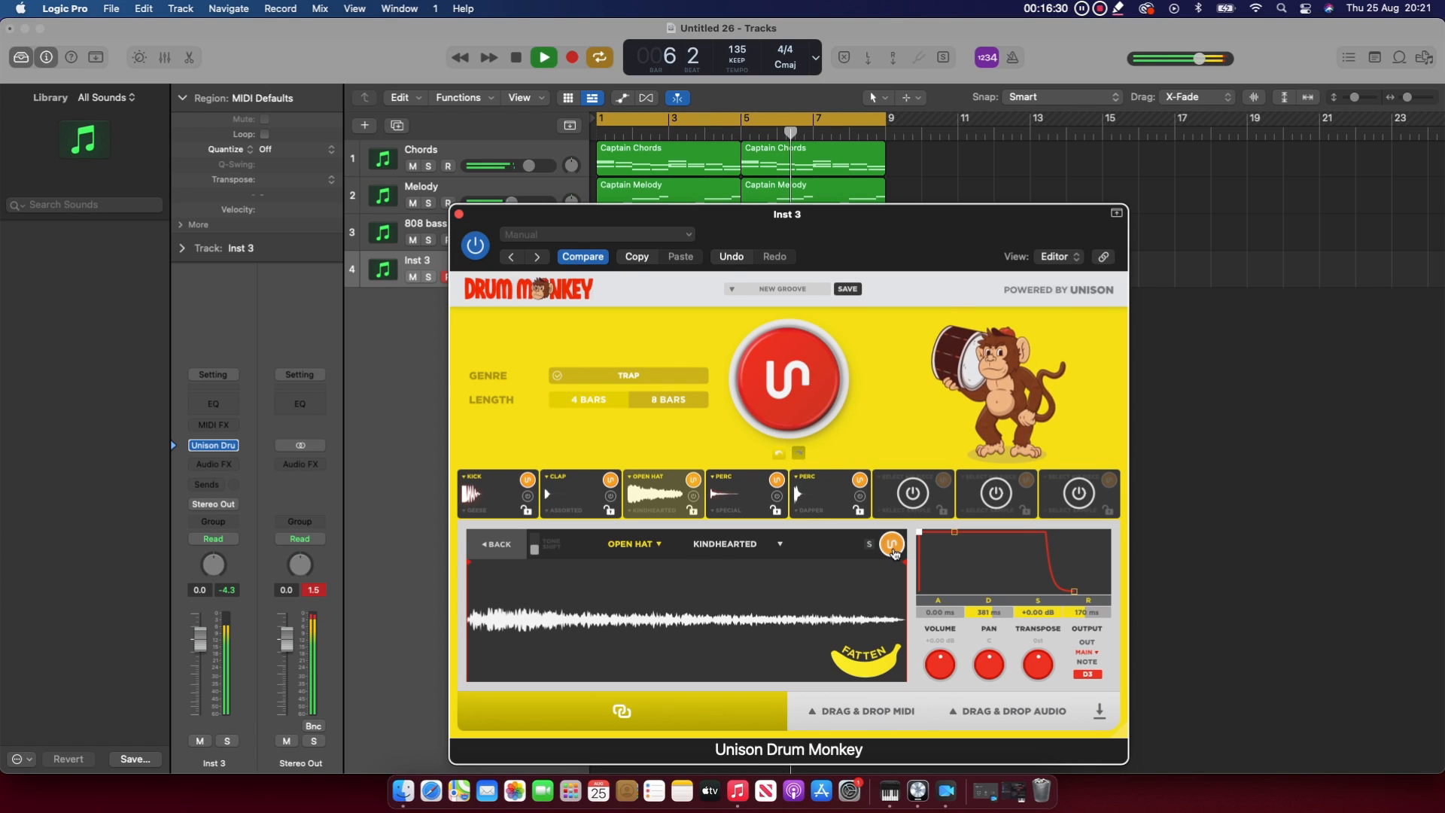
{"action": "left_click", "coordinate": [894, 552]}
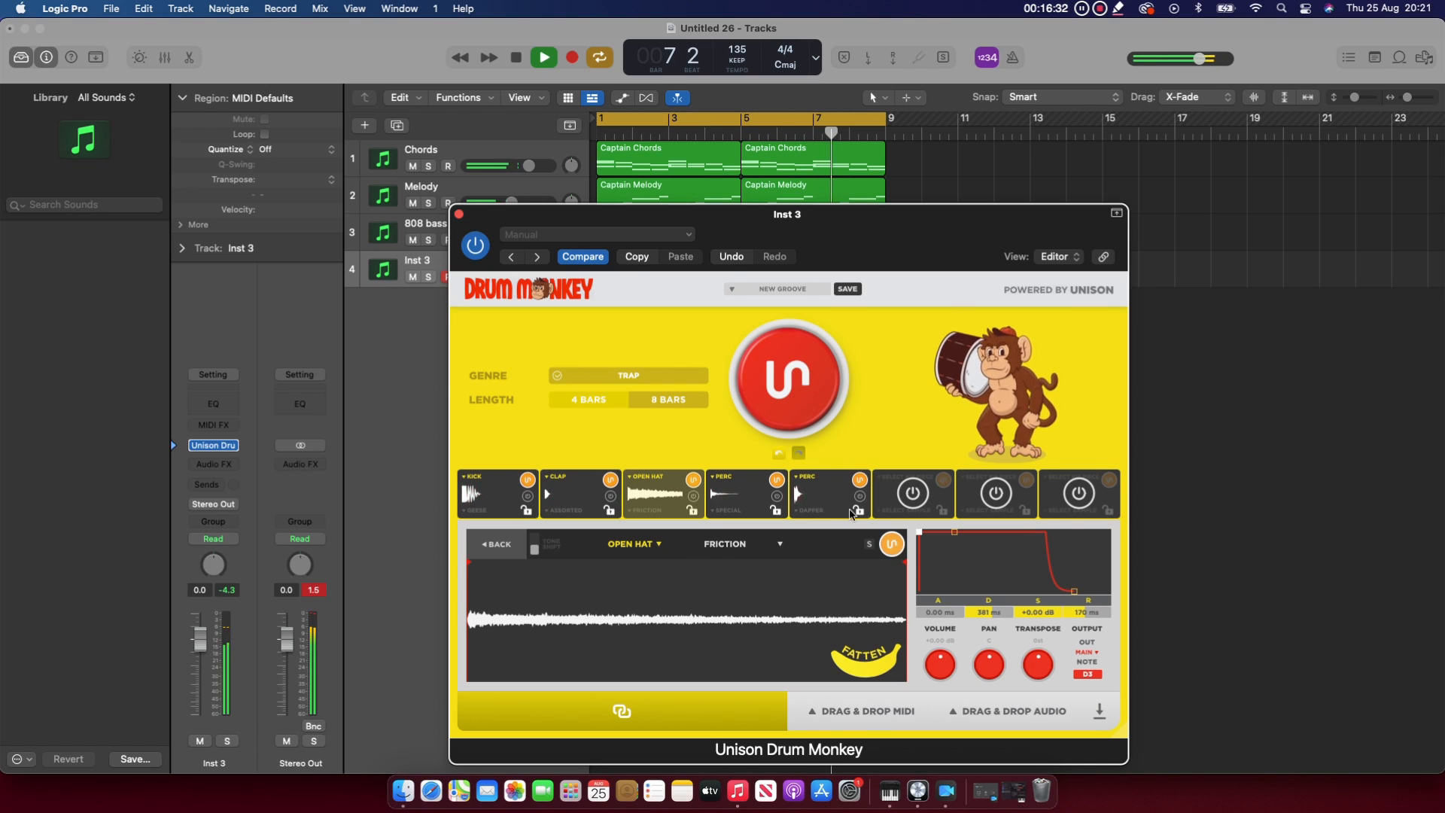
{"action": "left_click", "coordinate": [666, 490]}
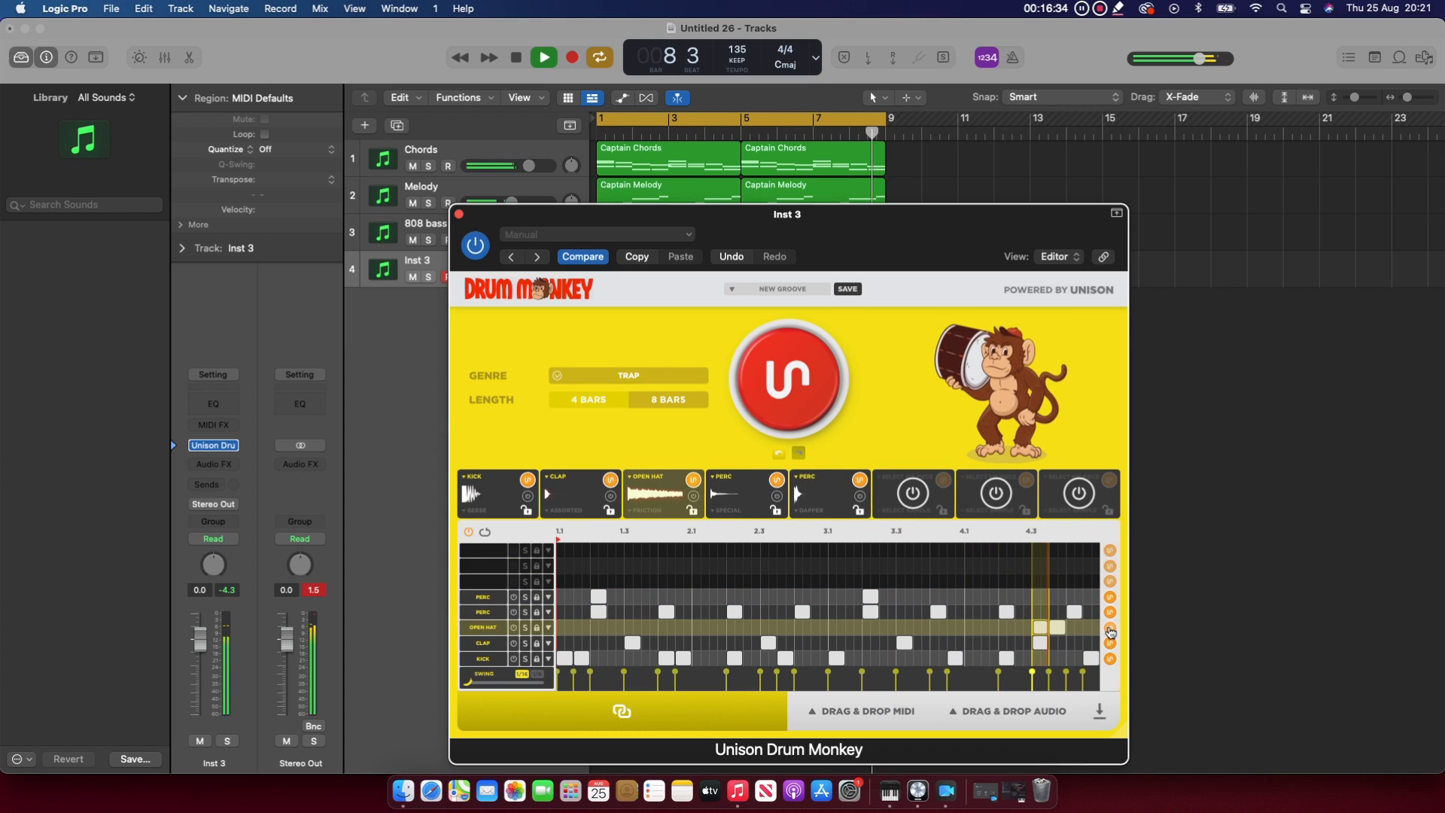
Regenerate the open hat row's pattern repeatedly to try different rhythms, auditioning the results with playback
{"action": "left_click", "coordinate": [1109, 631]}
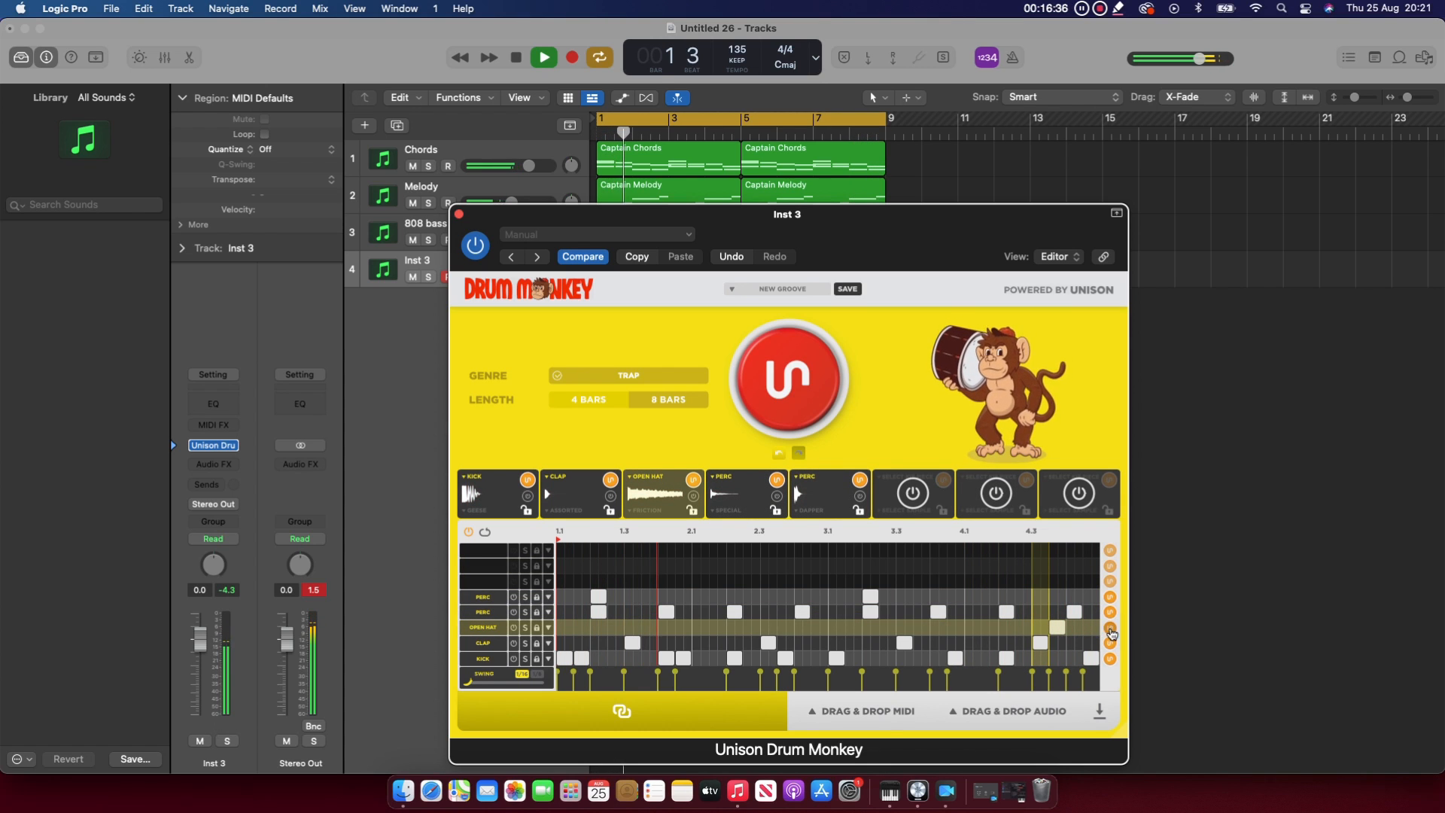
{"action": "left_click", "coordinate": [1111, 630]}
{"action": "left_click", "coordinate": [1110, 630]}
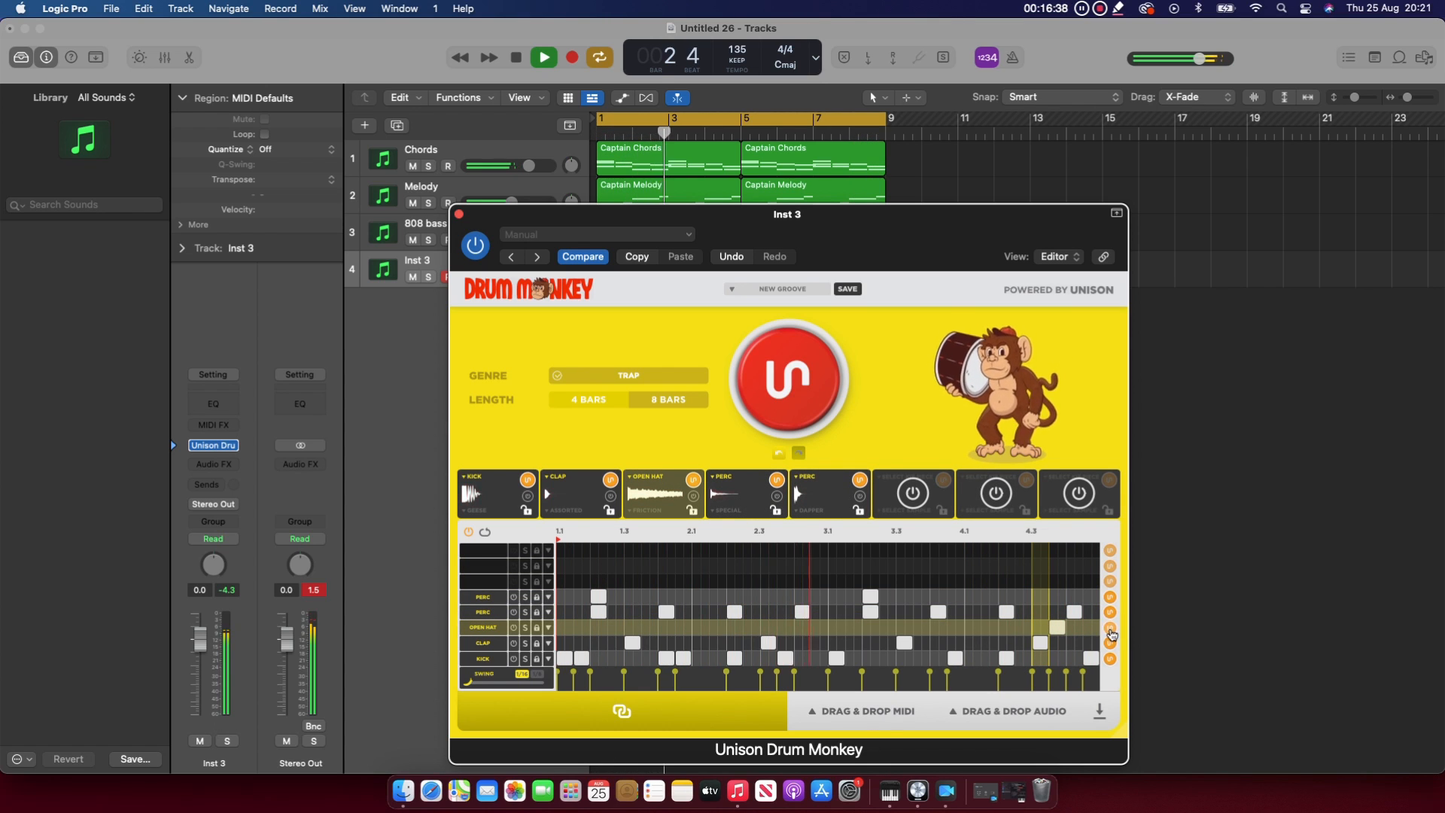
{"action": "key", "text": "space"}
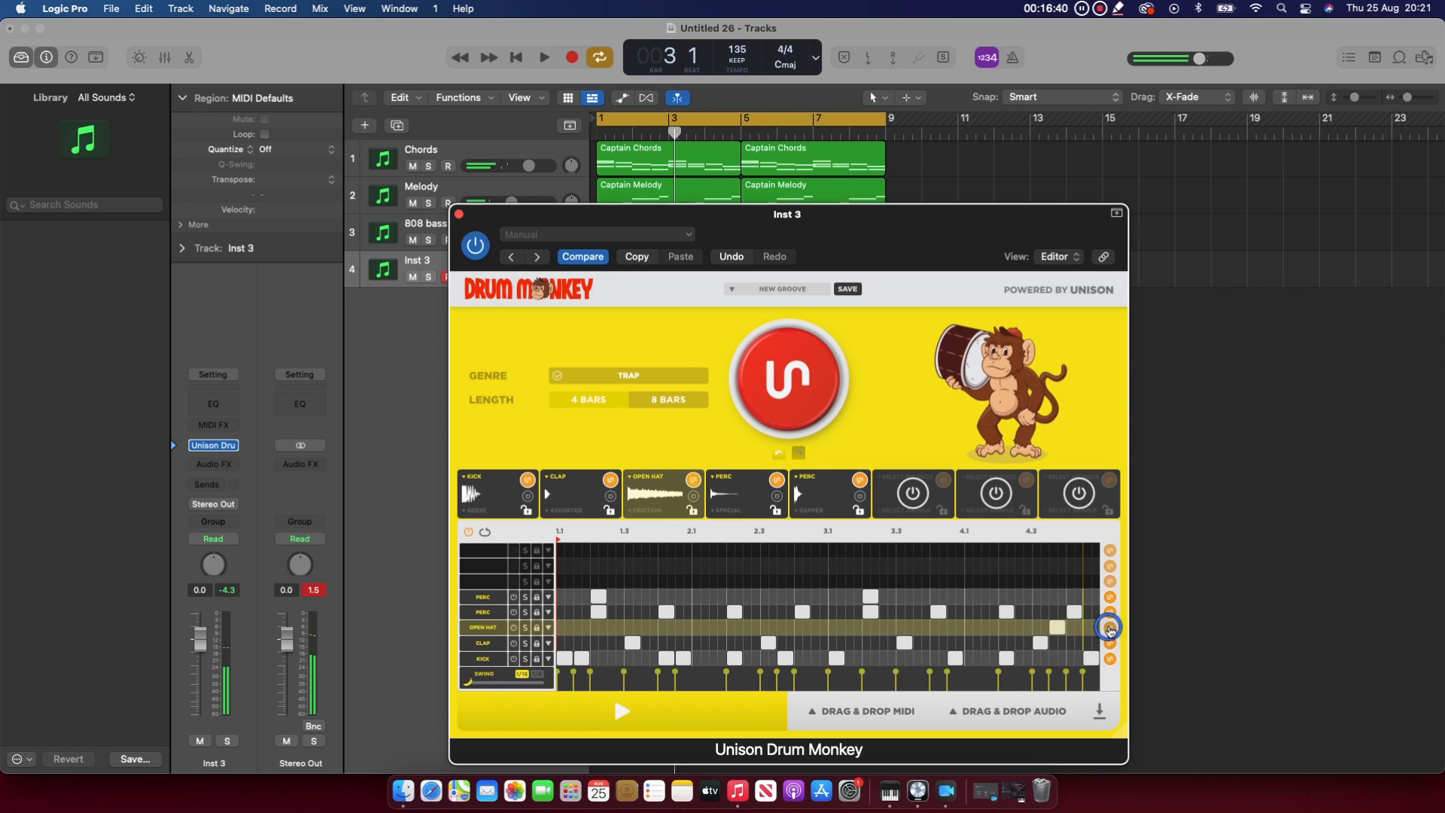
{"action": "left_click", "coordinate": [1110, 630]}
{"action": "left_click", "coordinate": [1110, 630]}
{"action": "left_click", "coordinate": [1110, 630]}
{"action": "left_click", "coordinate": [1111, 630]}
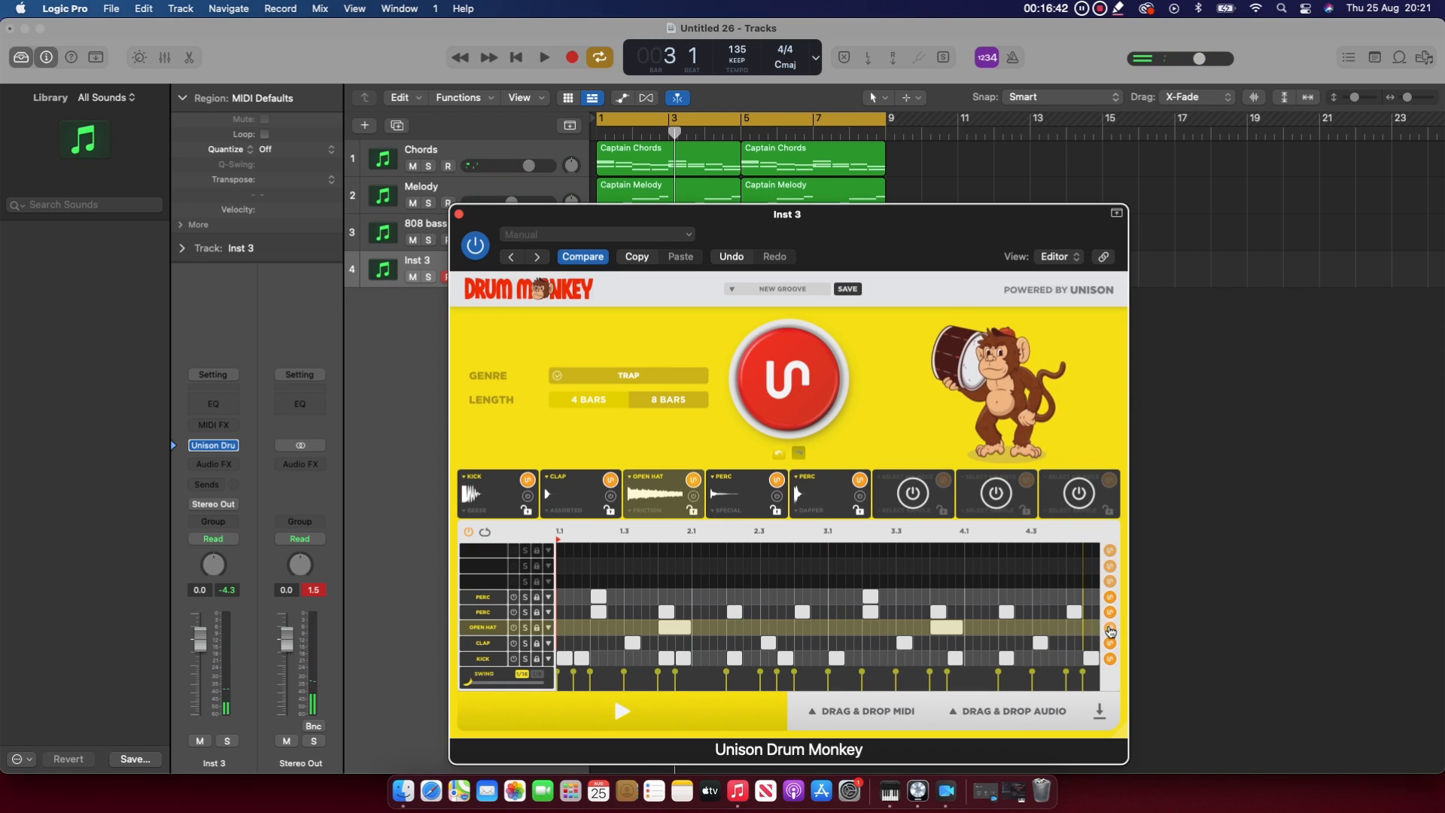
{"action": "left_click", "coordinate": [1110, 631]}
{"action": "left_click", "coordinate": [1110, 631]}
{"action": "left_click", "coordinate": [1110, 631]}
{"action": "left_click", "coordinate": [1111, 630]}
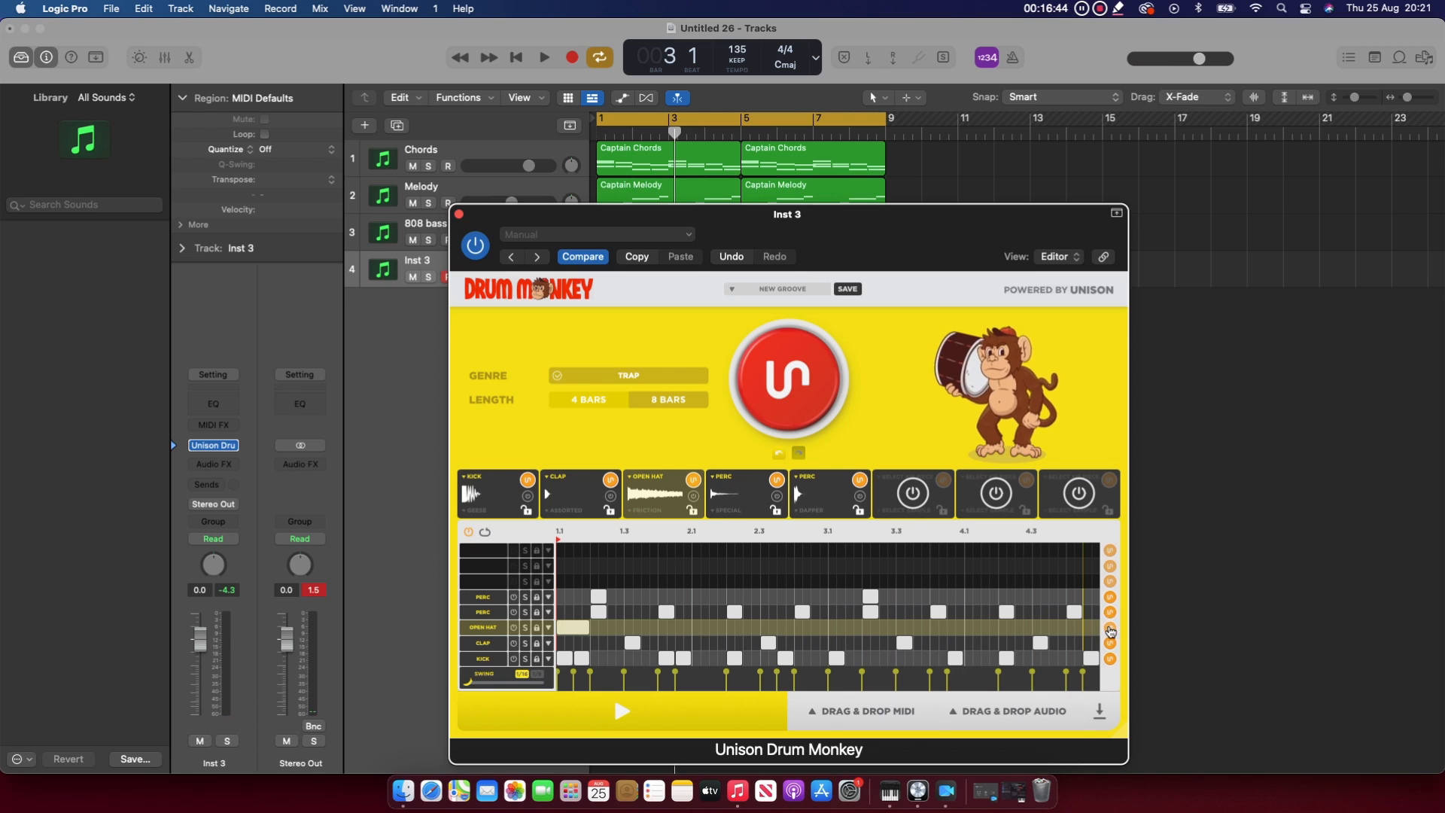
{"action": "left_click", "coordinate": [1110, 631]}
{"action": "left_click", "coordinate": [1110, 630]}
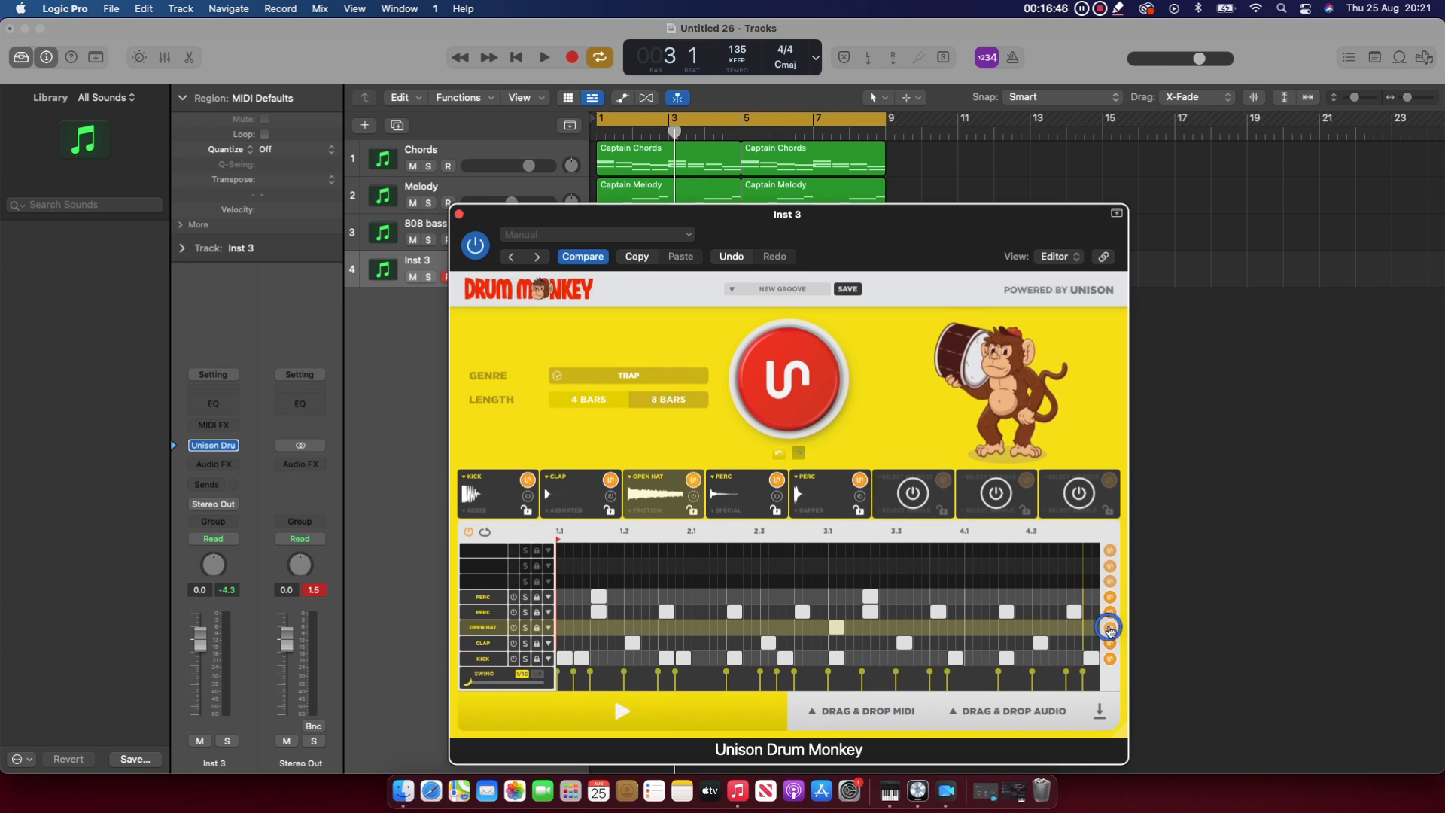
{"action": "left_click", "coordinate": [1111, 631]}
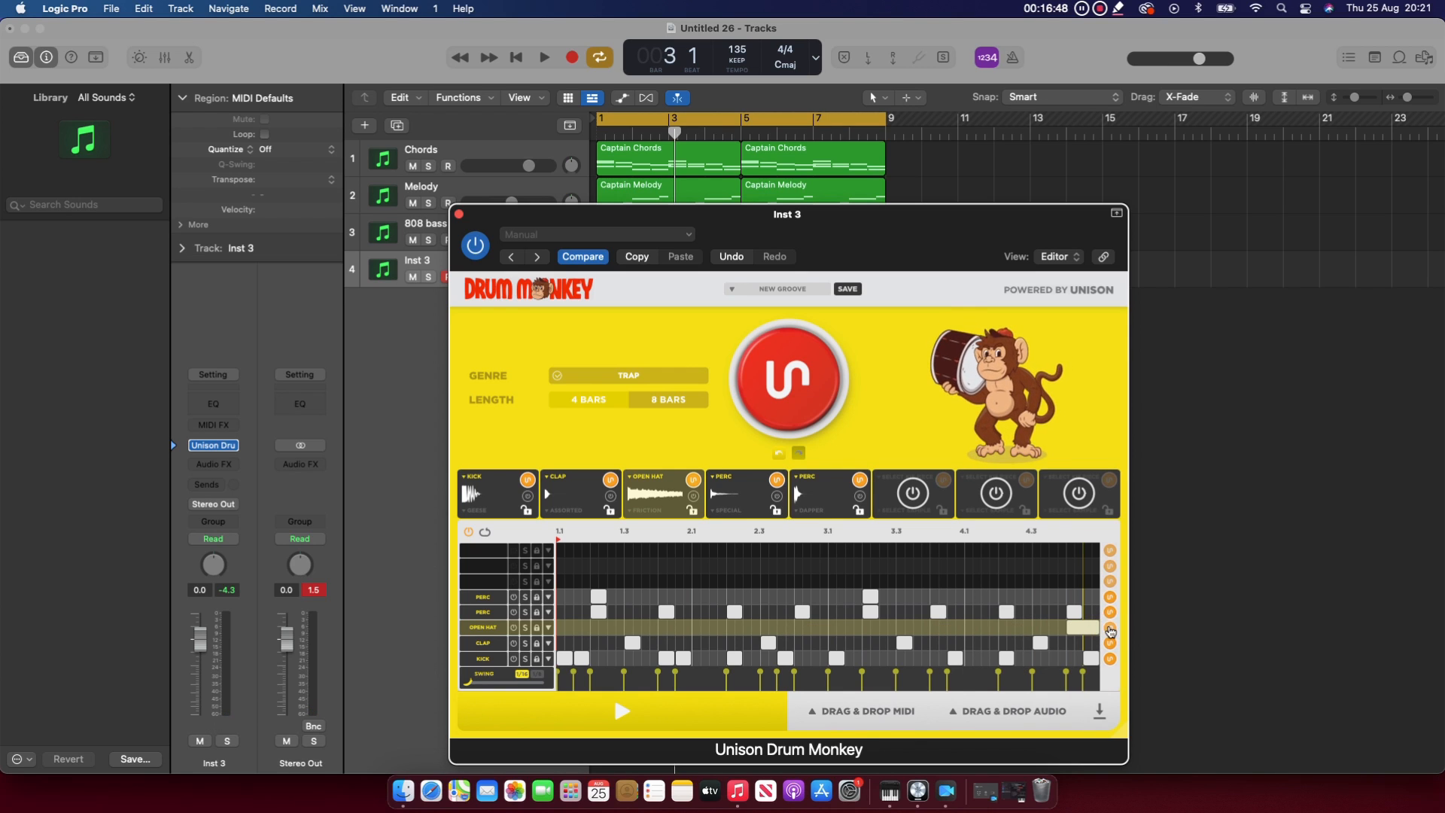
{"action": "left_click", "coordinate": [1111, 631]}
{"action": "left_click", "coordinate": [1111, 630]}
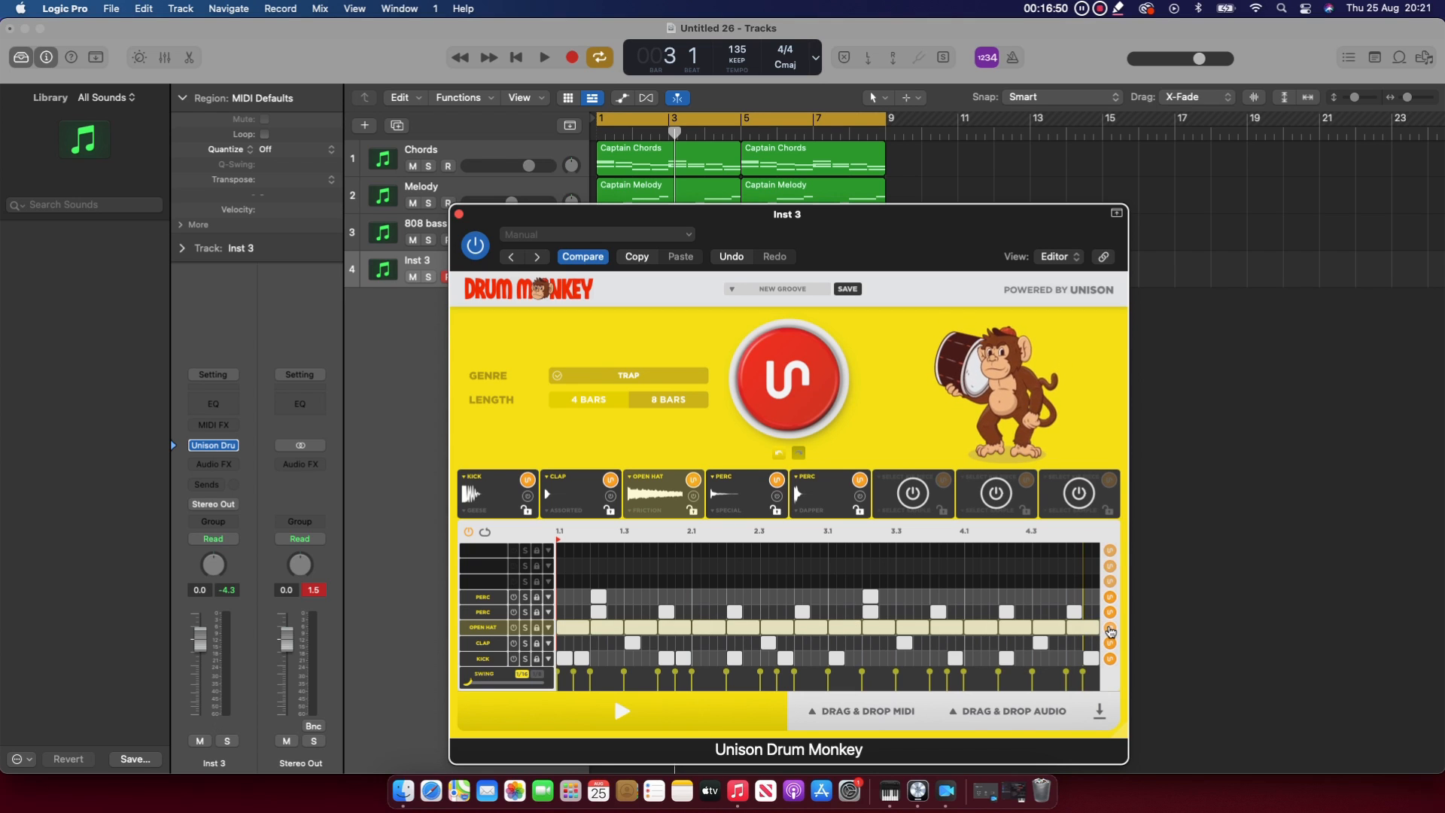
{"action": "key", "text": "space"}
{"action": "key", "text": "space"}
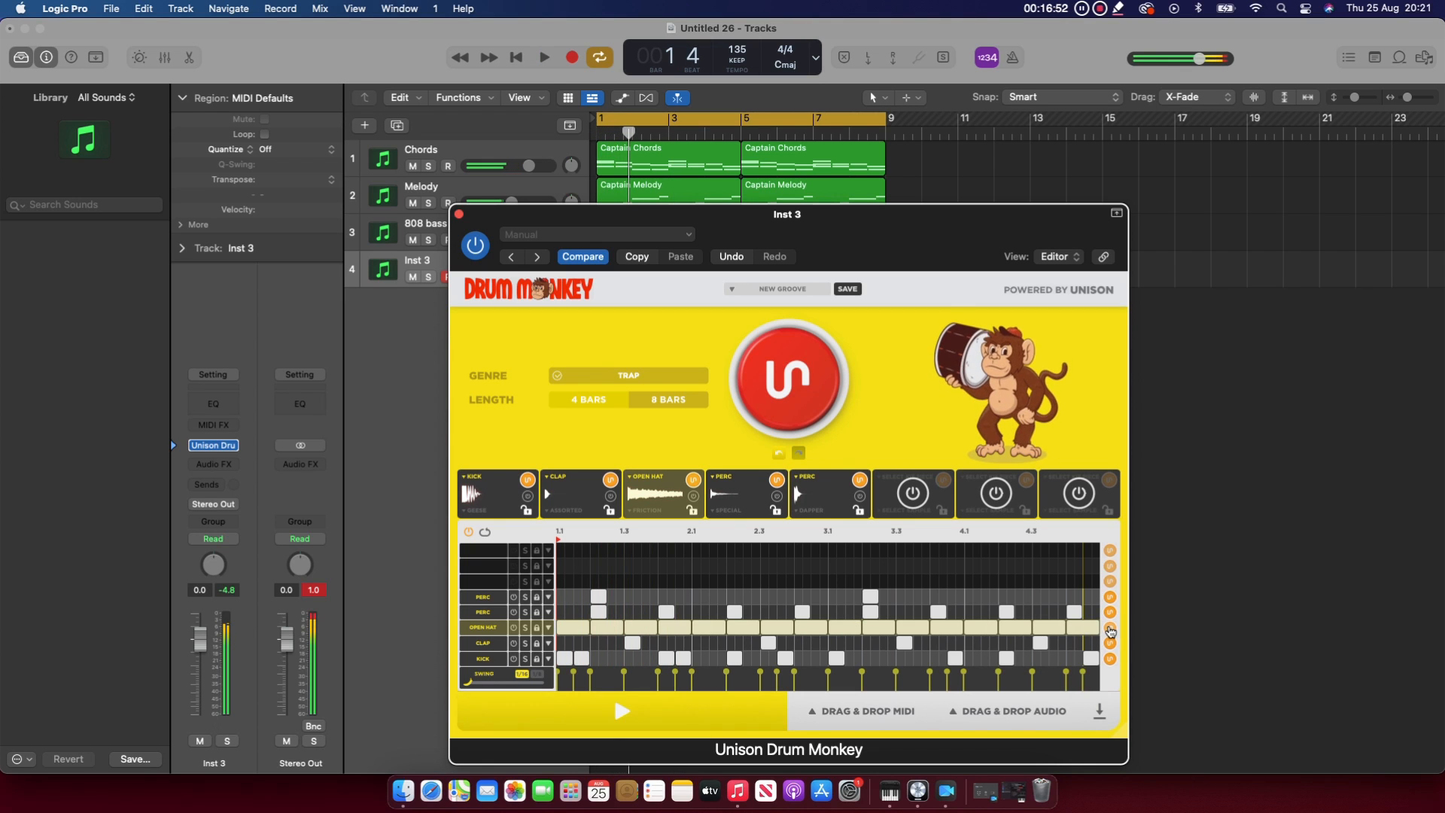
{"action": "left_click", "coordinate": [1110, 628]}
{"action": "left_click", "coordinate": [1110, 629]}
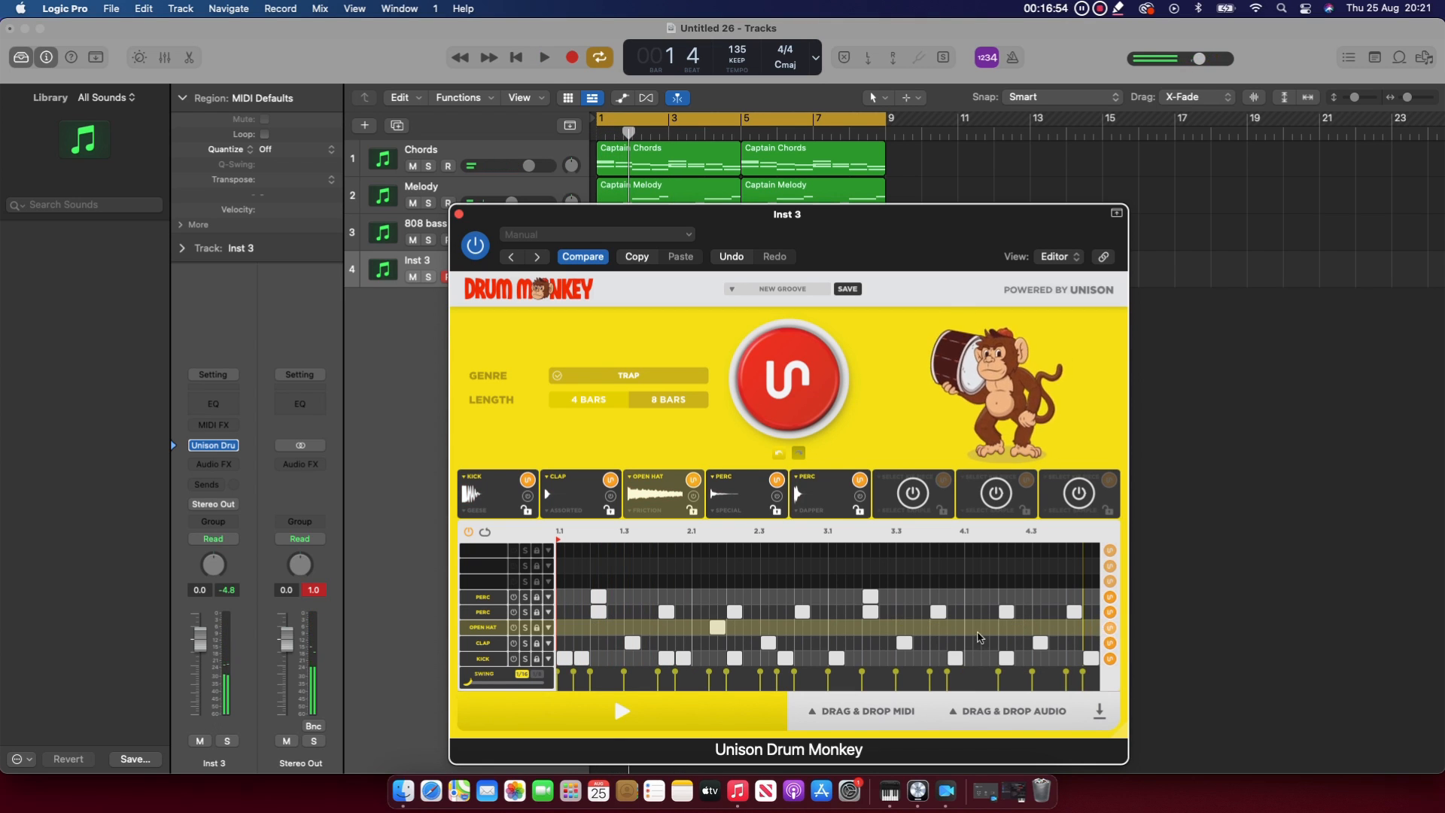
Change the open hat slot to a closed hat with the Yarn sample, audition it briefly, and return to the pattern grid
{"action": "left_click", "coordinate": [490, 628]}
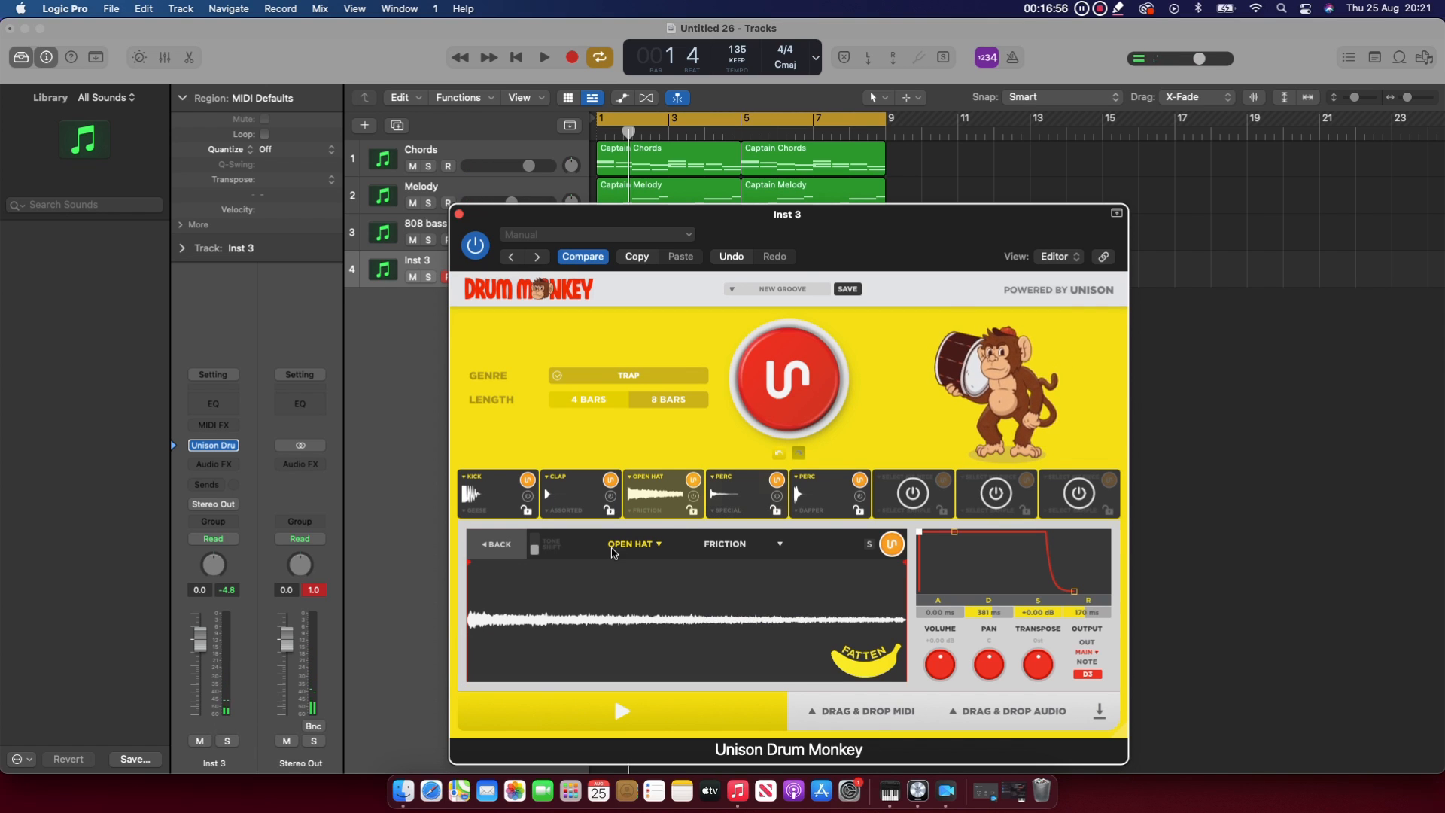
{"action": "left_click", "coordinate": [629, 544]}
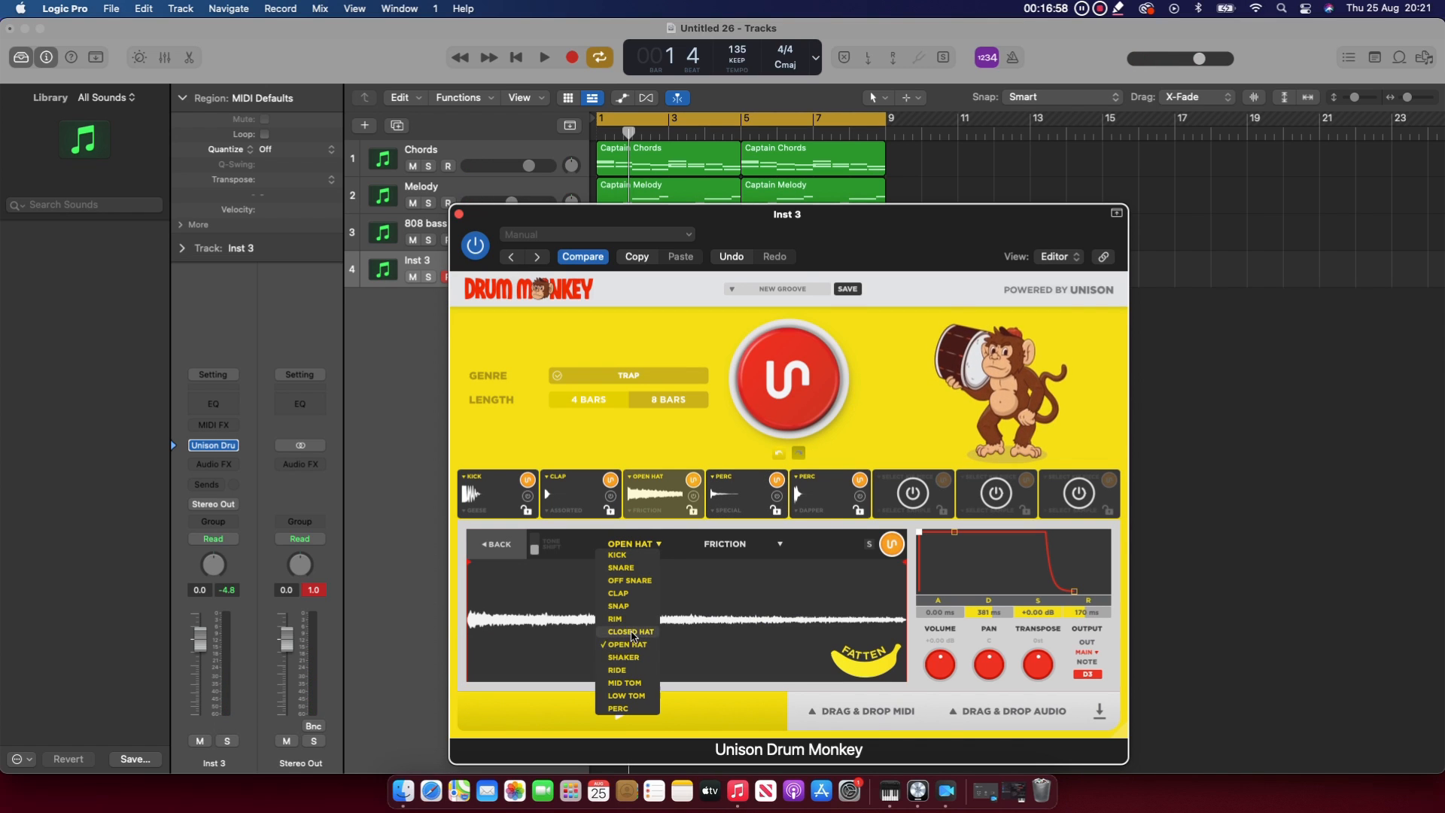
{"action": "left_click", "coordinate": [632, 632]}
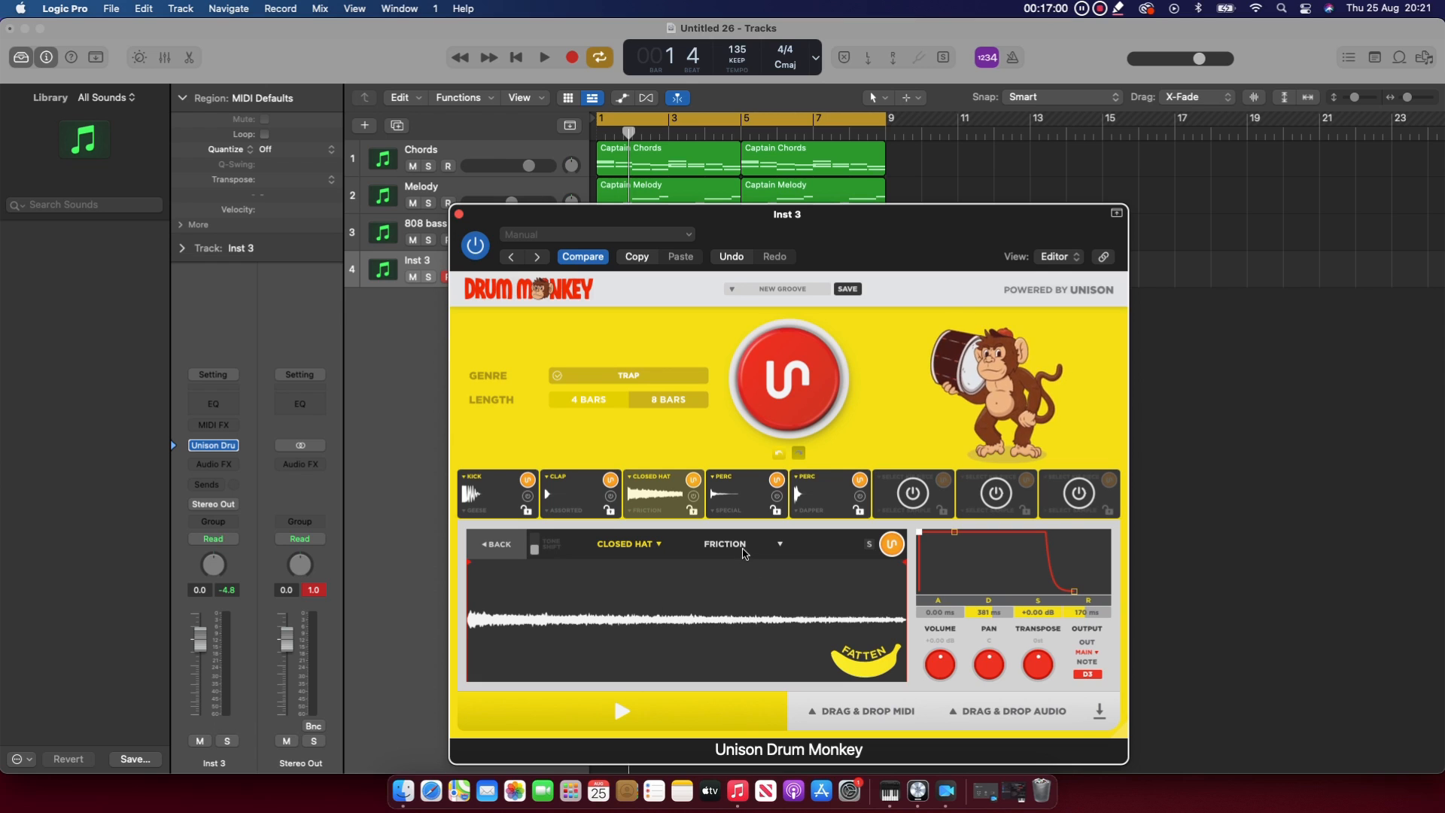
{"action": "left_click", "coordinate": [894, 543]}
{"action": "key", "text": "space"}
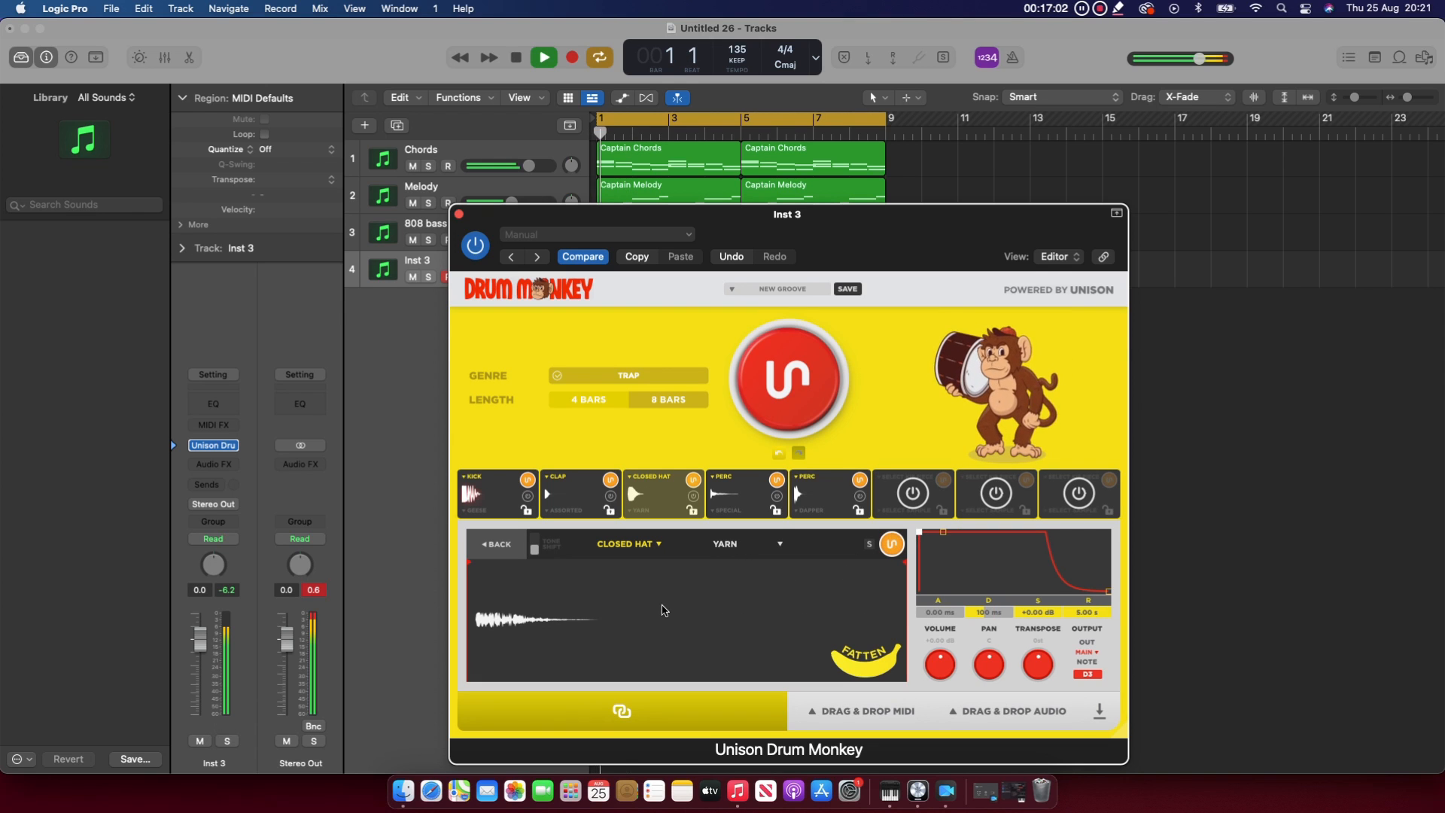
{"action": "key", "text": "space"}
{"action": "left_click", "coordinate": [617, 436]}
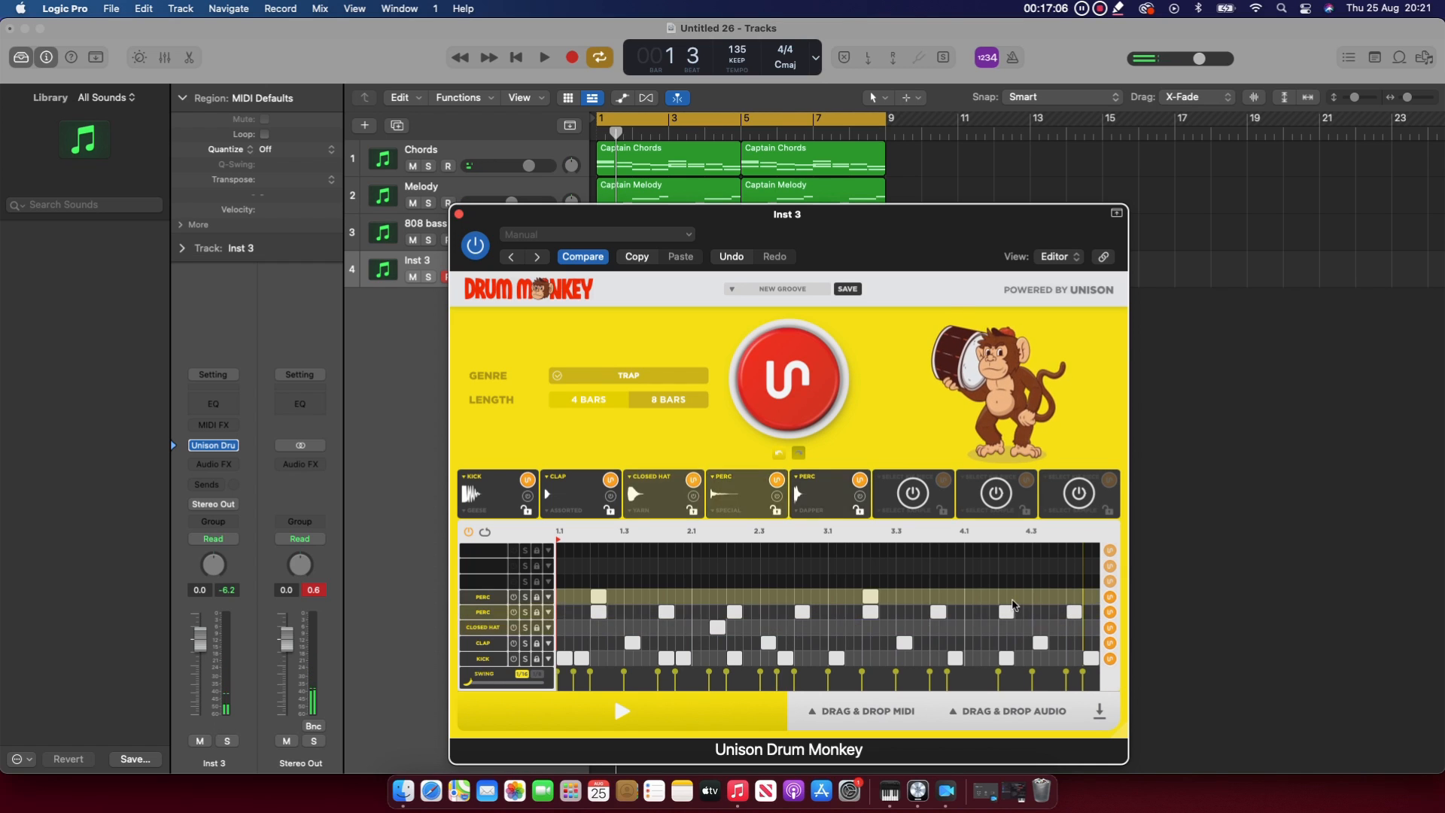
Generate a new pattern for the closed hat row and play the groove with the other tracks
{"action": "left_click", "coordinate": [1109, 629]}
{"action": "key", "text": "space"}
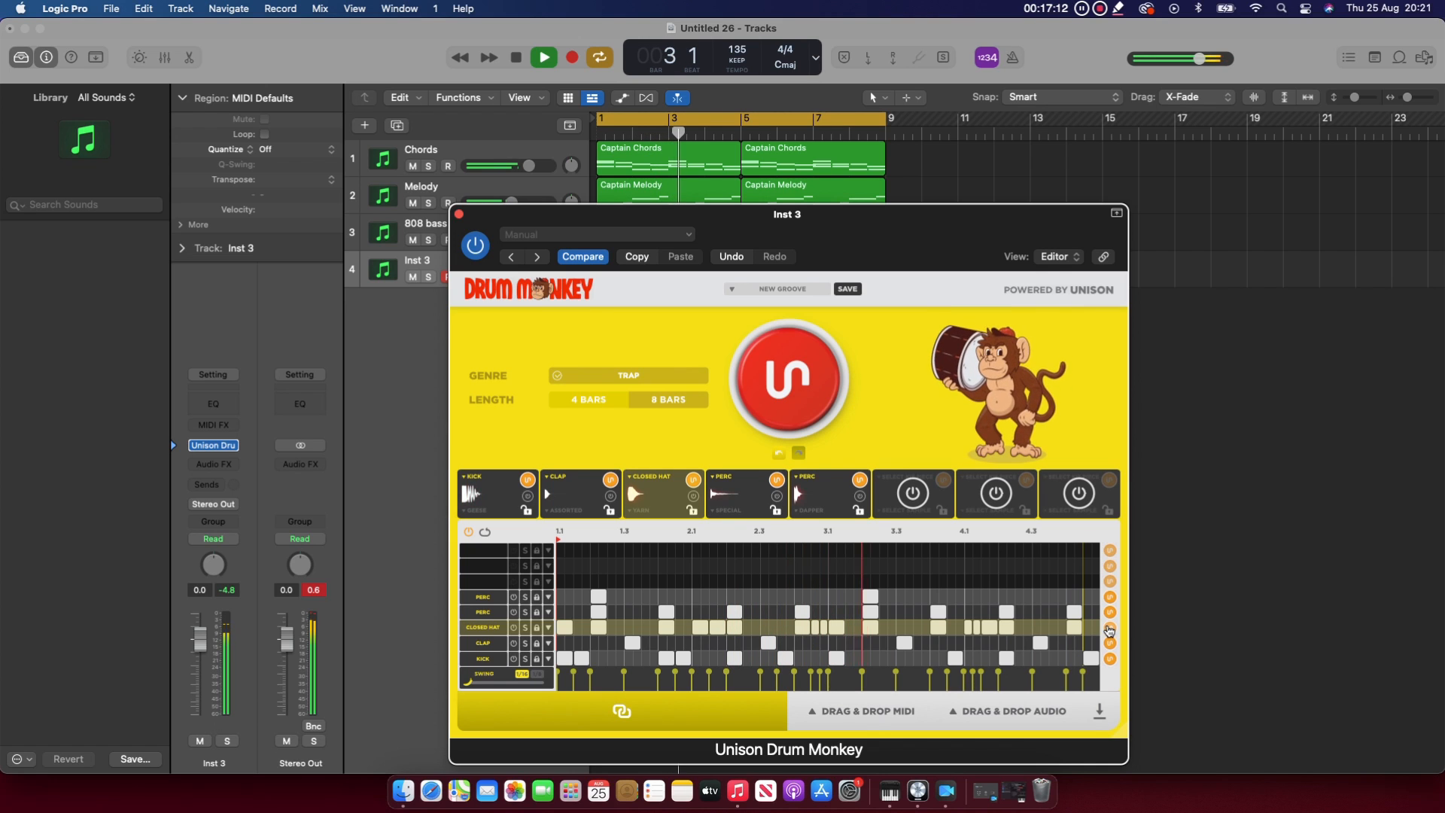
{"action": "left_click", "coordinate": [874, 606]}
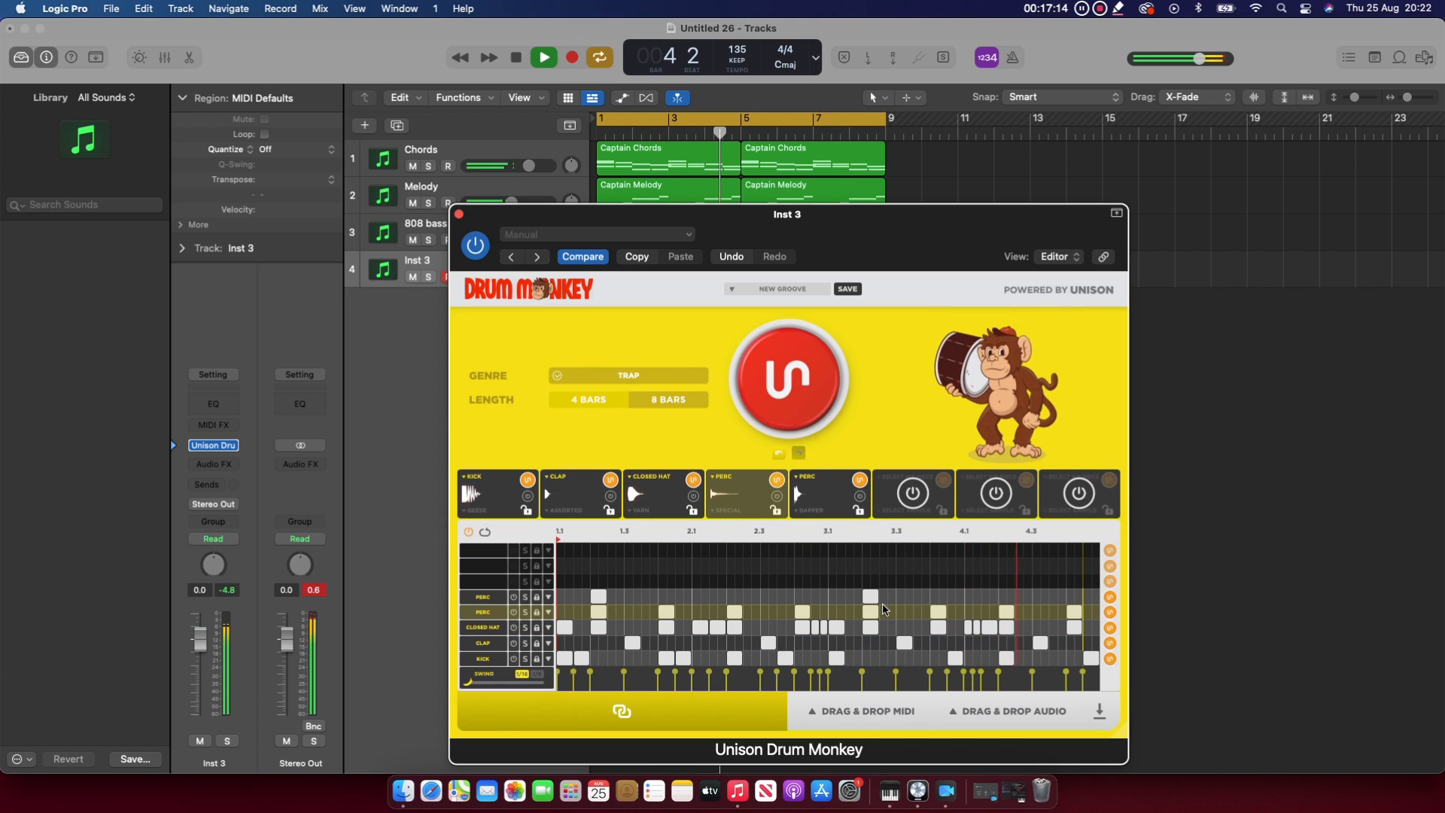
{"action": "left_click", "coordinate": [706, 600]}
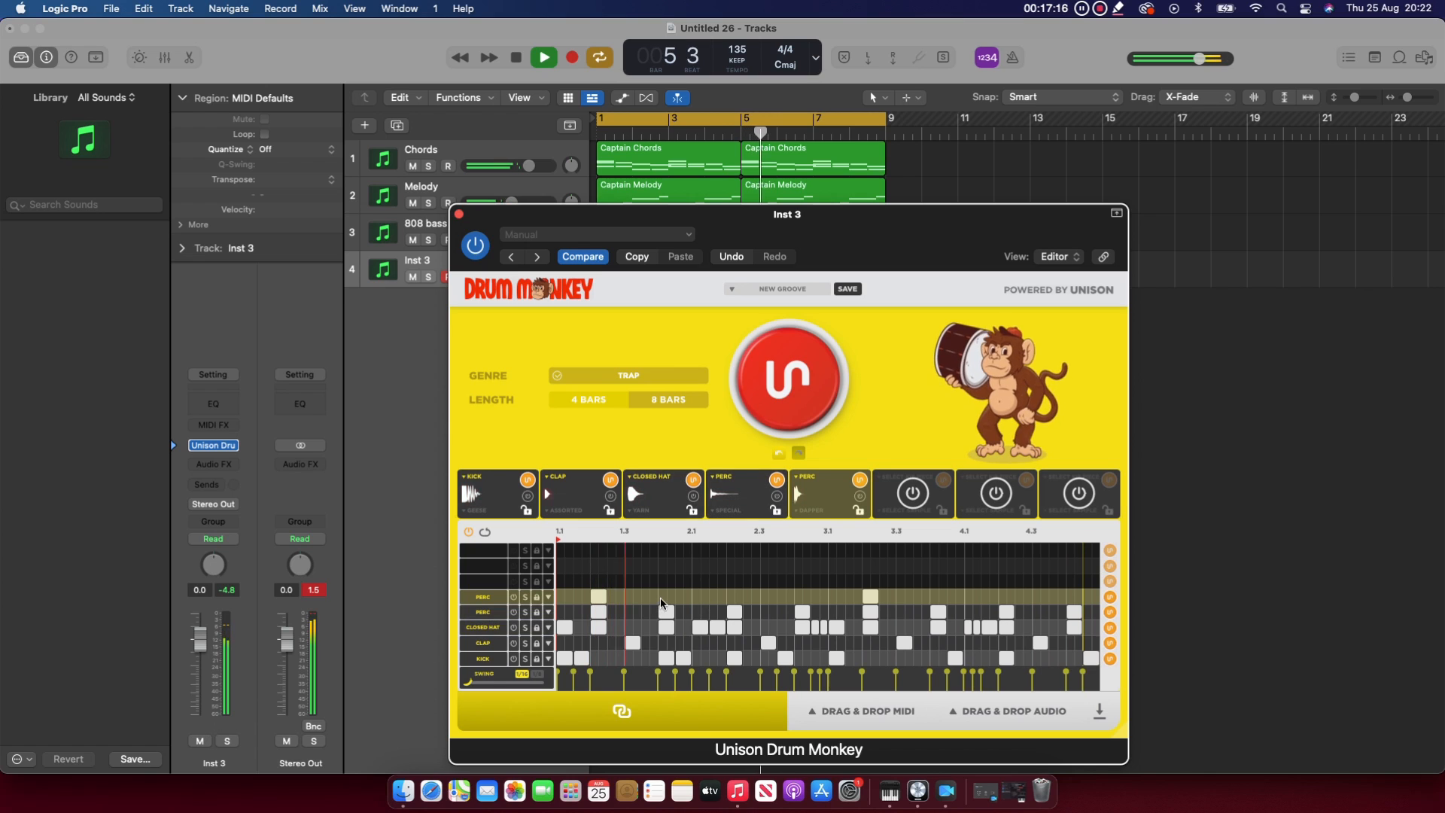
{"action": "left_click", "coordinate": [702, 613]}
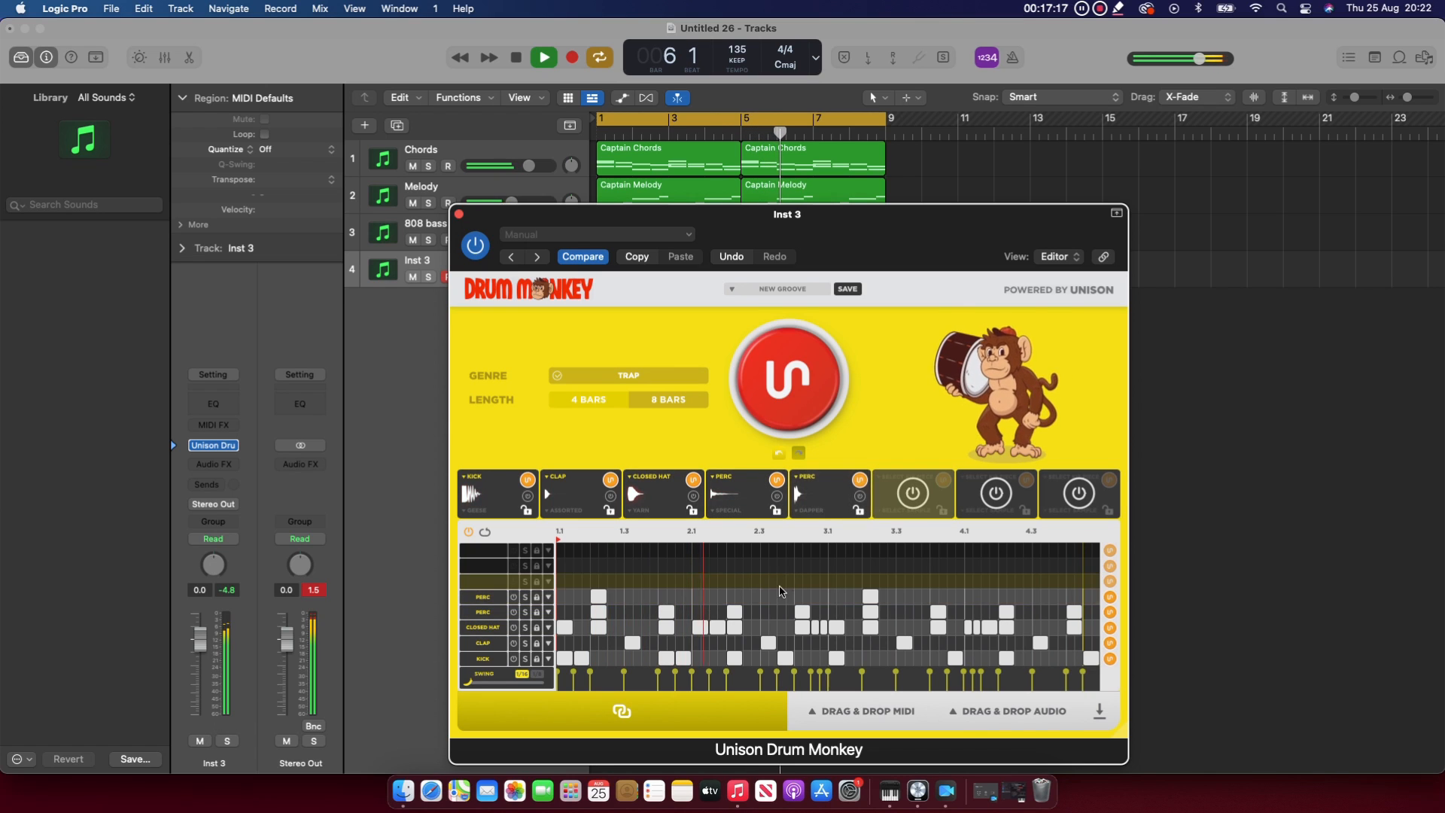
Solo each of the two perc rows in turn during playback, restoring the full groove after each
{"action": "left_click", "coordinate": [525, 614]}
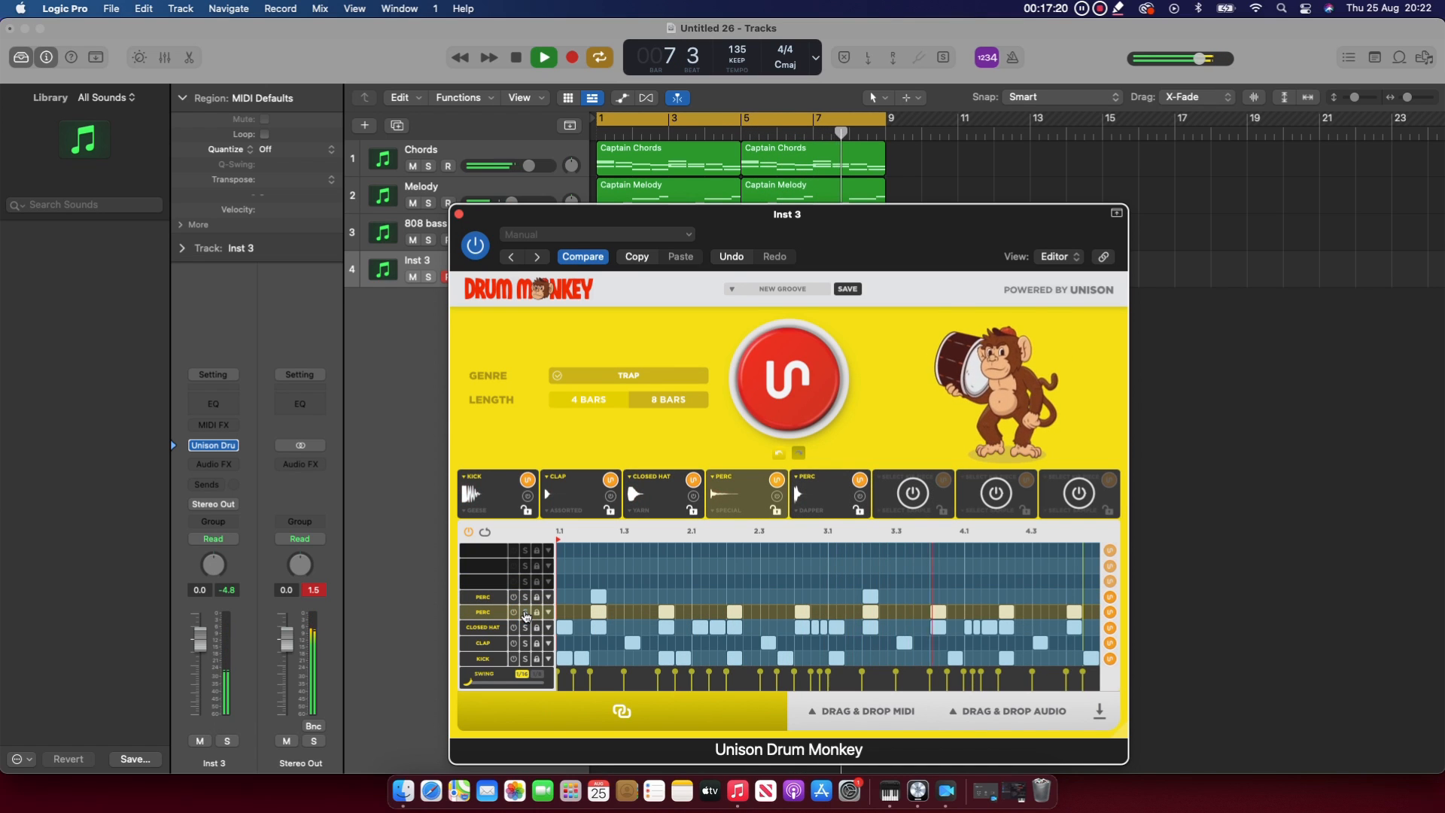
{"action": "left_click", "coordinate": [525, 614]}
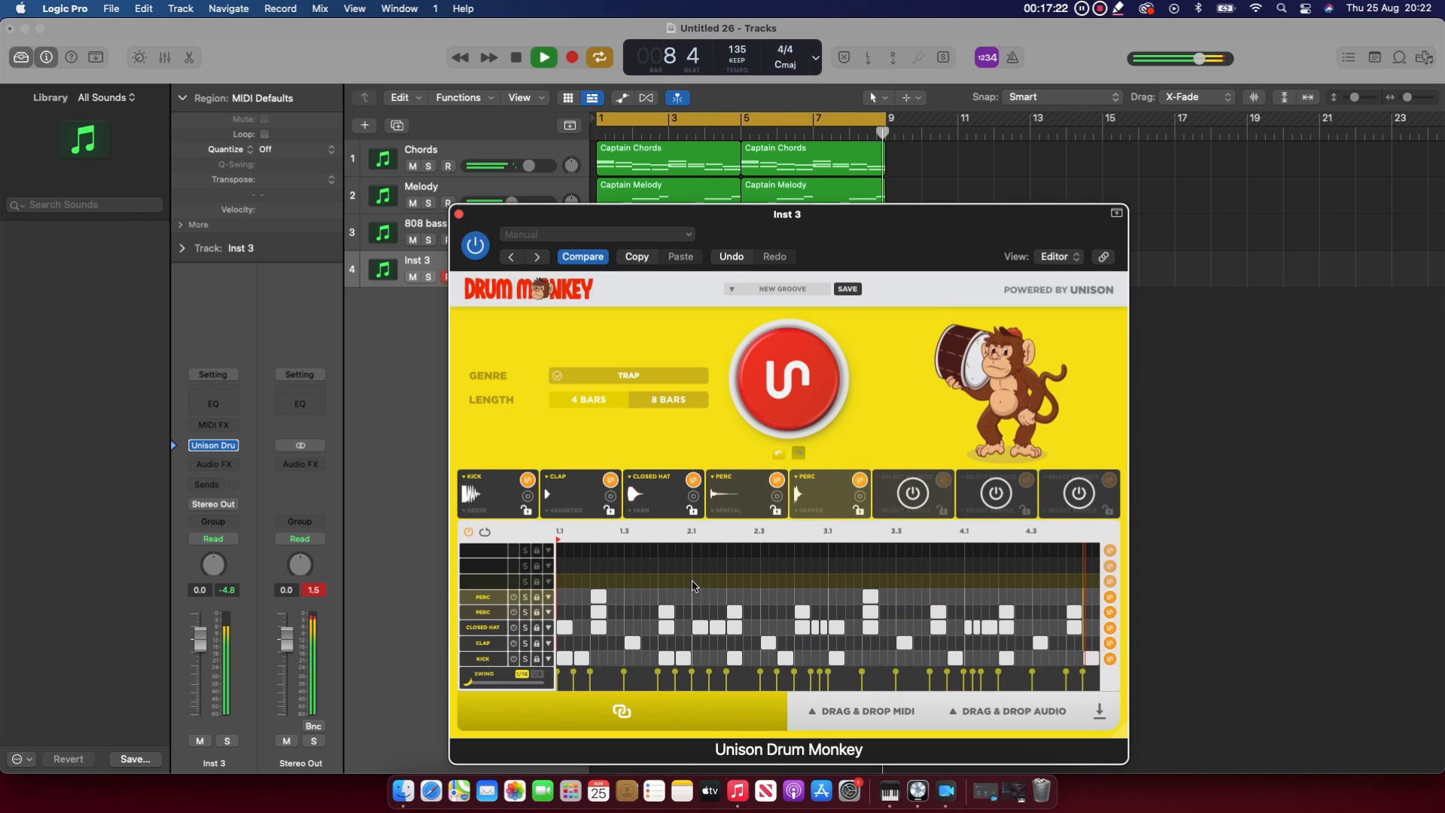
{"action": "left_click", "coordinate": [528, 596]}
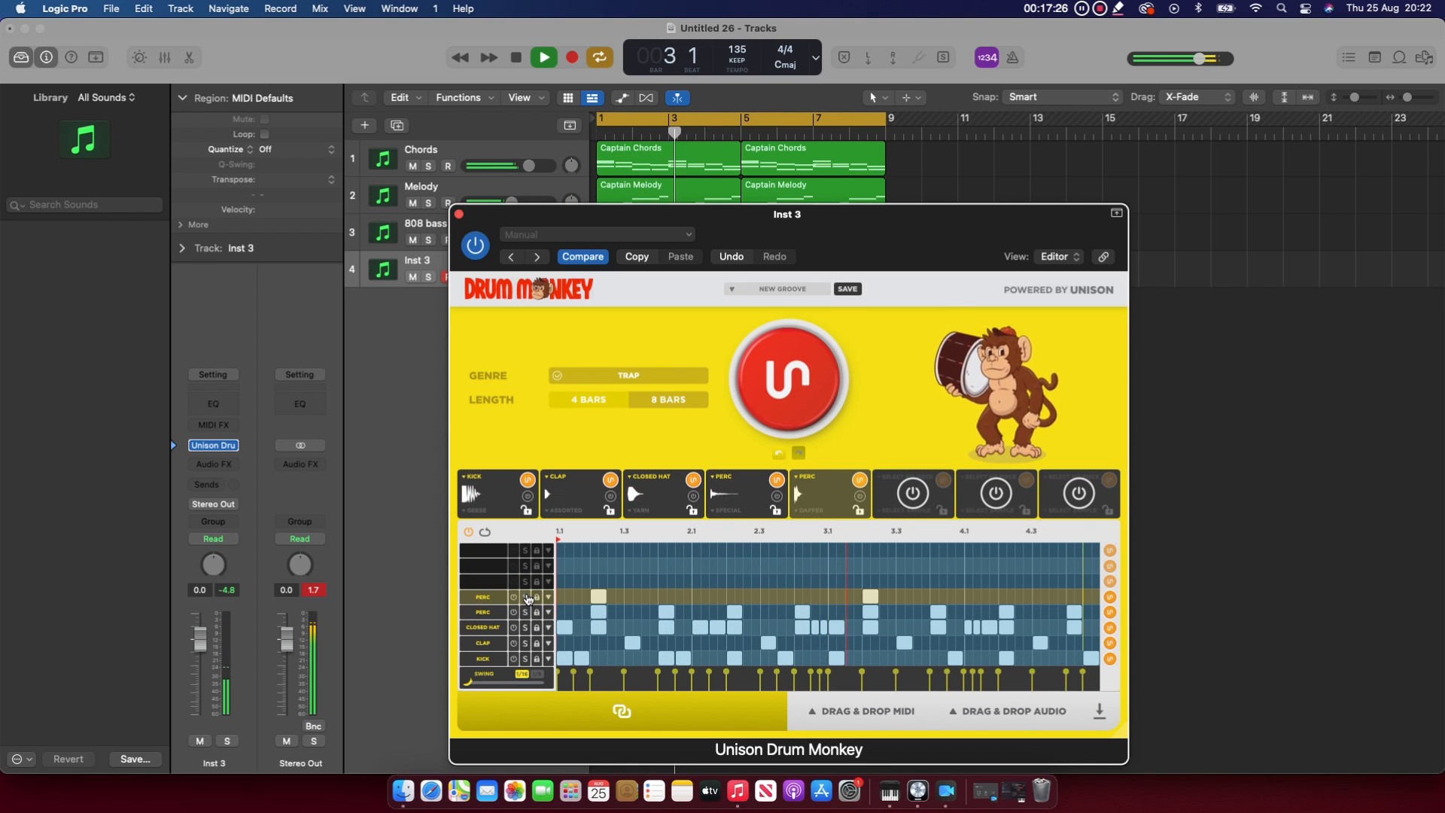
{"action": "left_click", "coordinate": [528, 598]}
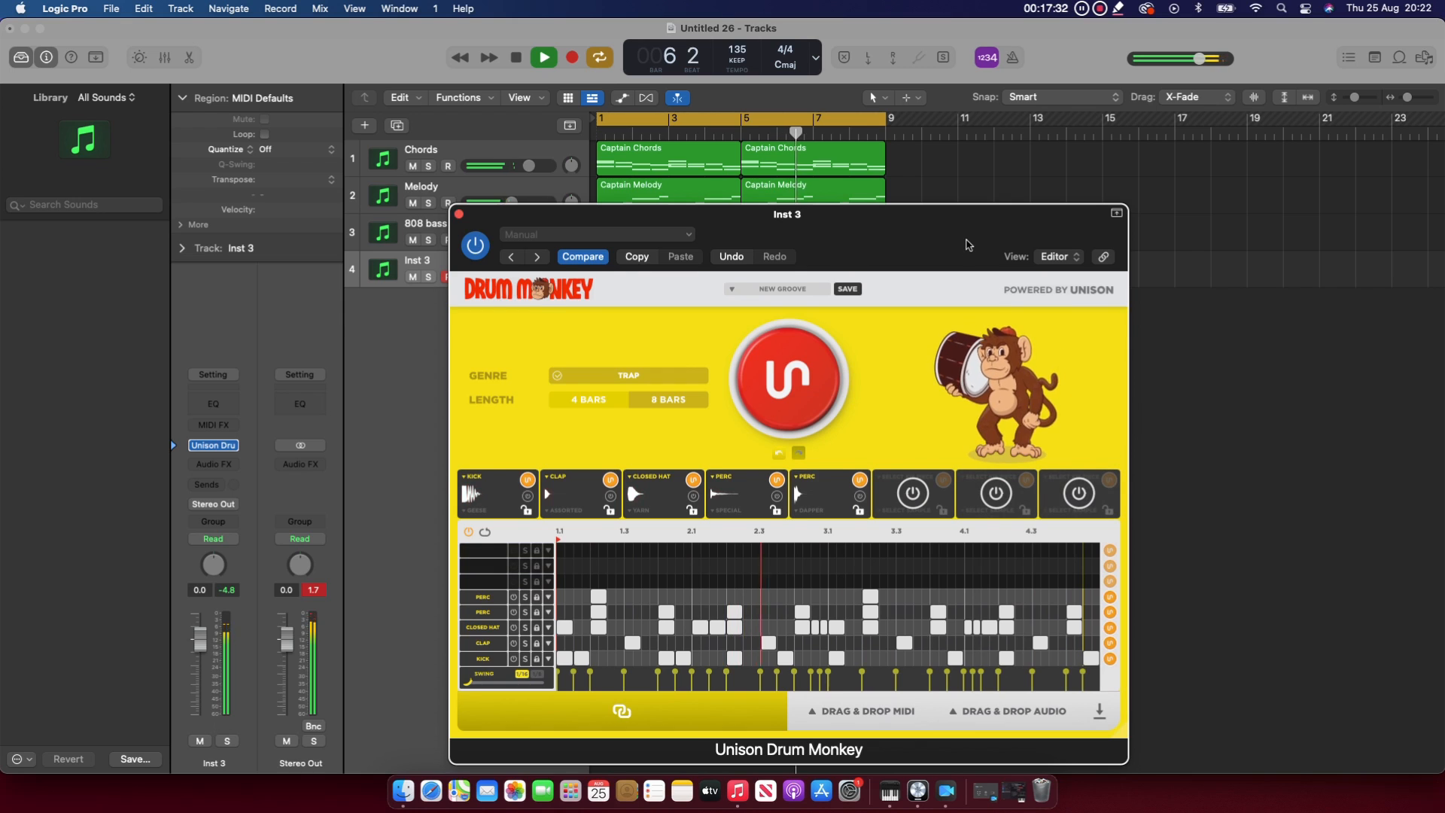
Stop playback and export the Drum Monkey groove's separate audio stems onto new tracks below Inst 3, starting at bar 1
{"action": "left_click_drag", "start_coordinate": [967, 244], "coordinate": [357, 150]}
{"action": "key", "text": "space"}
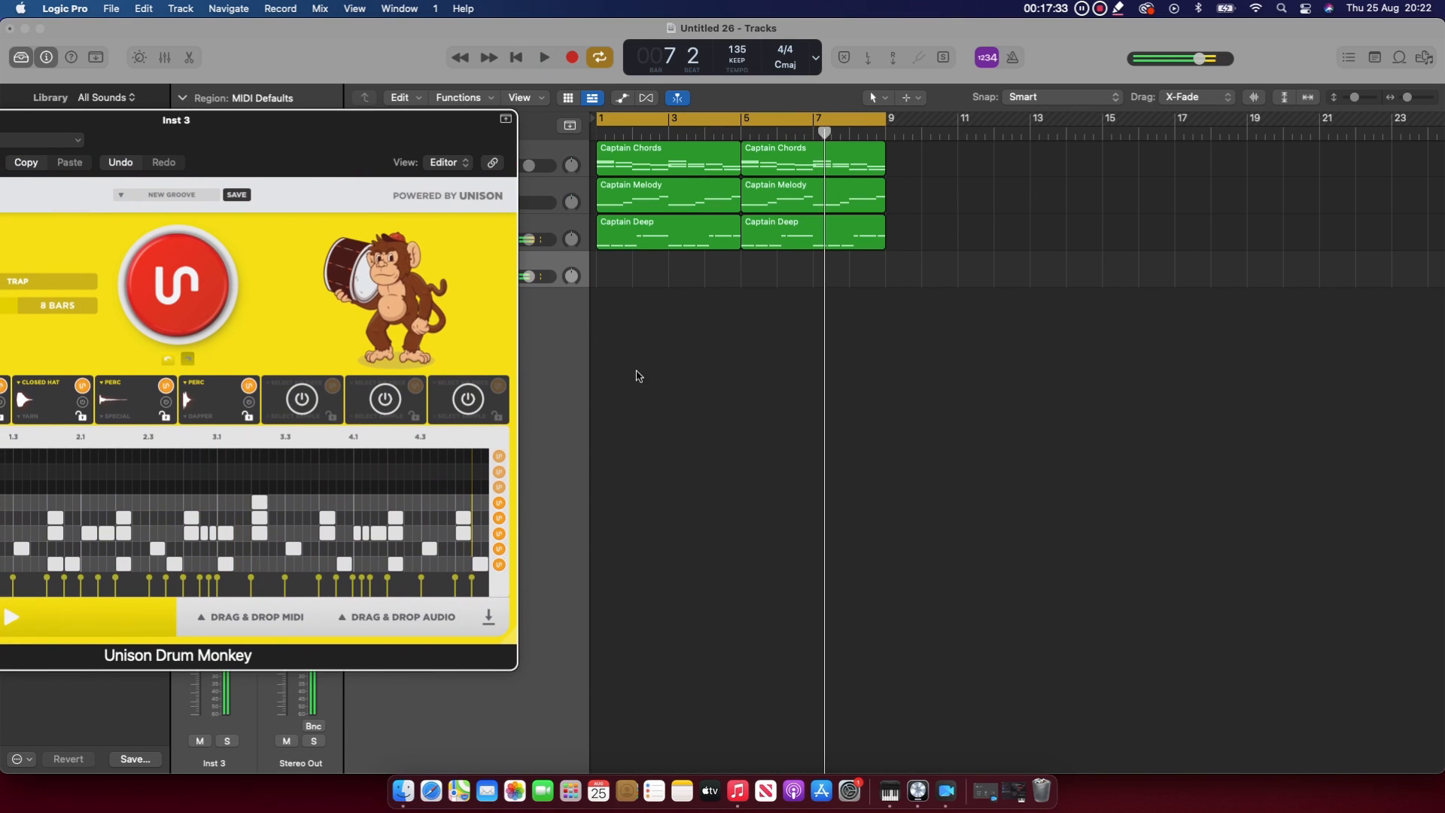
{"action": "left_click", "coordinate": [391, 632]}
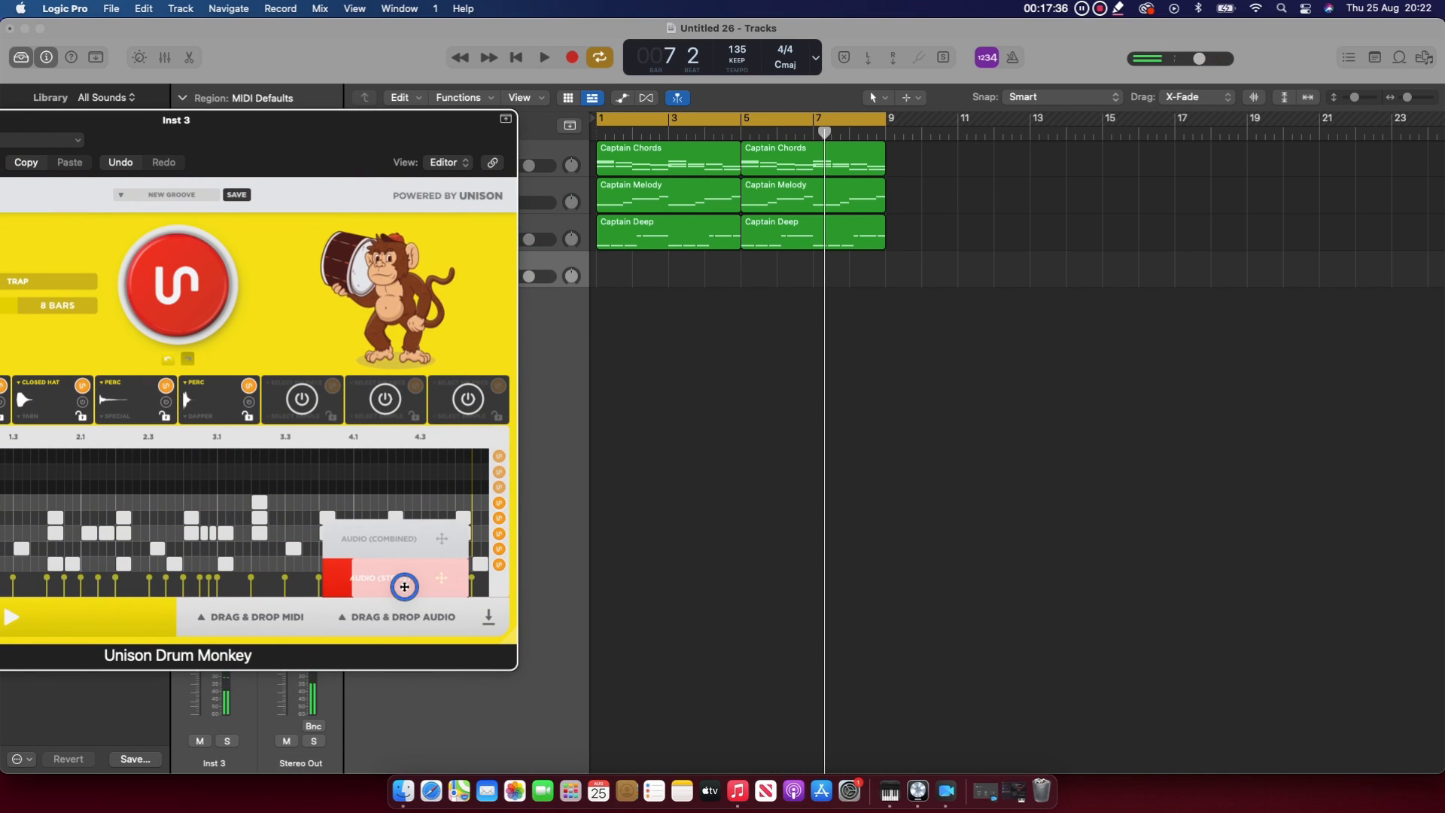
{"action": "left_click_drag", "start_coordinate": [404, 586], "coordinate": [594, 300]}
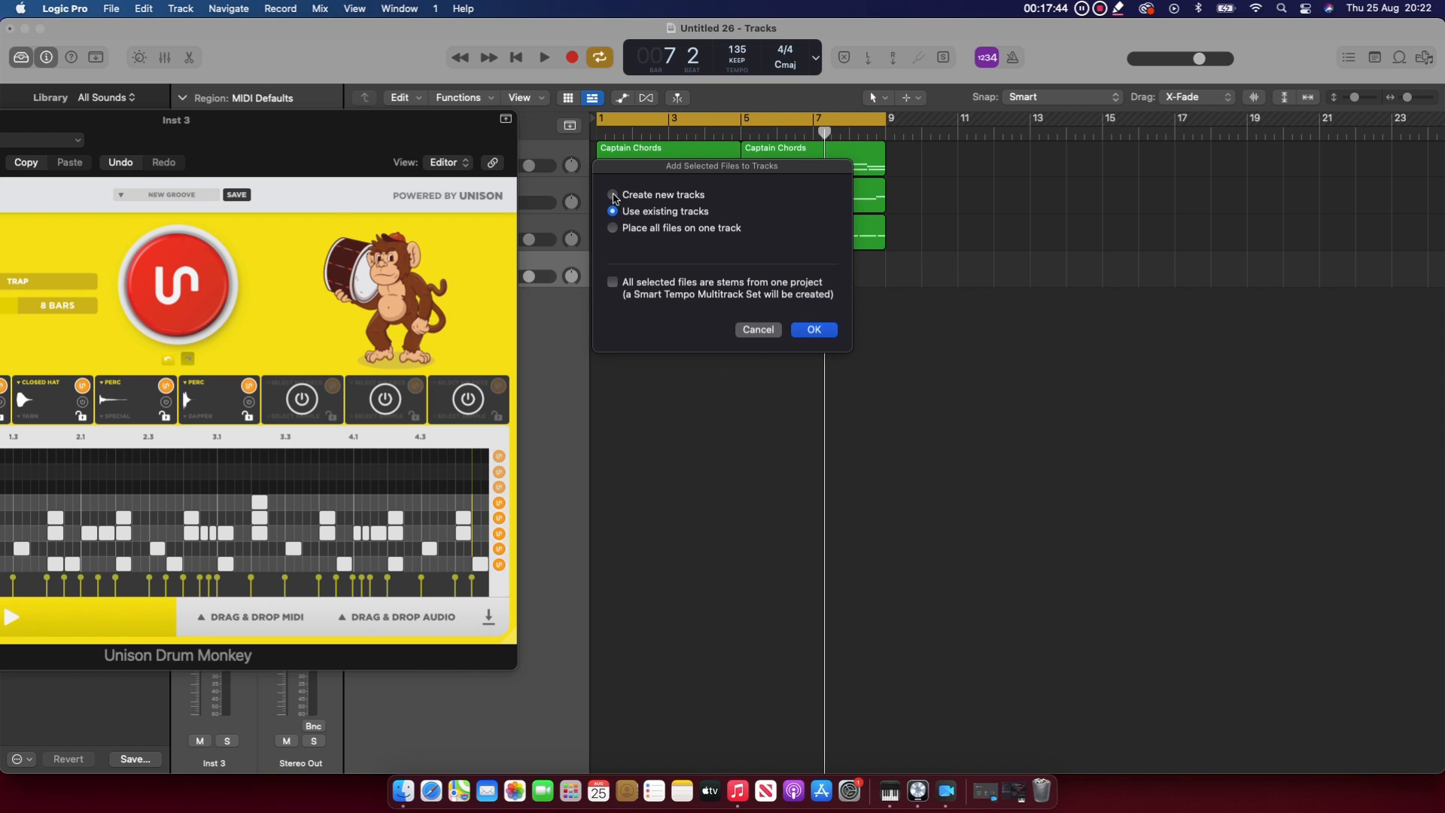
{"action": "left_click", "coordinate": [807, 330]}
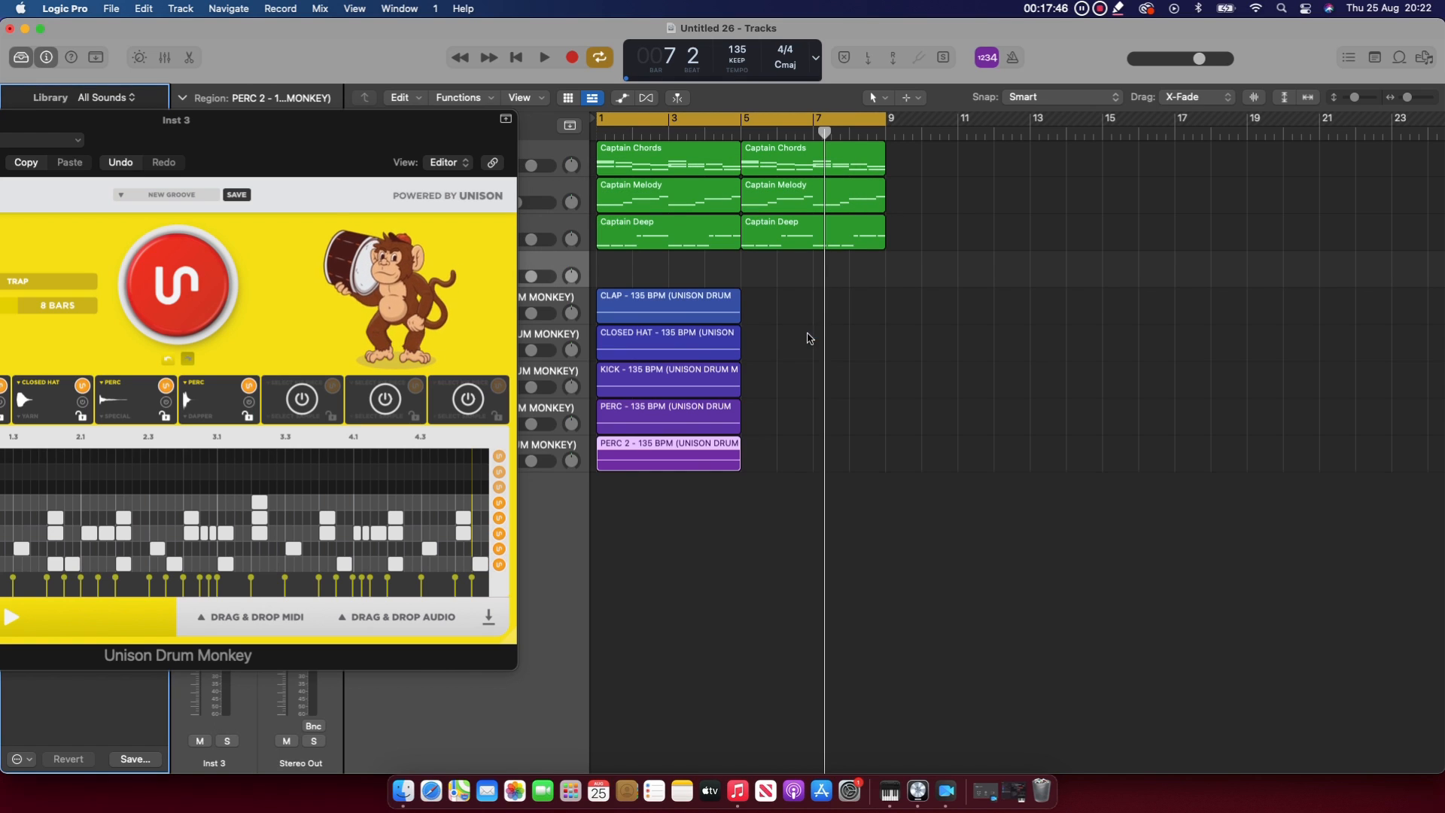
Copy the five drum stem regions to bar 5 to fill bars 5–9, and close the Drum Monkey window
{"action": "left_click_drag", "start_coordinate": [766, 298], "coordinate": [641, 498]}
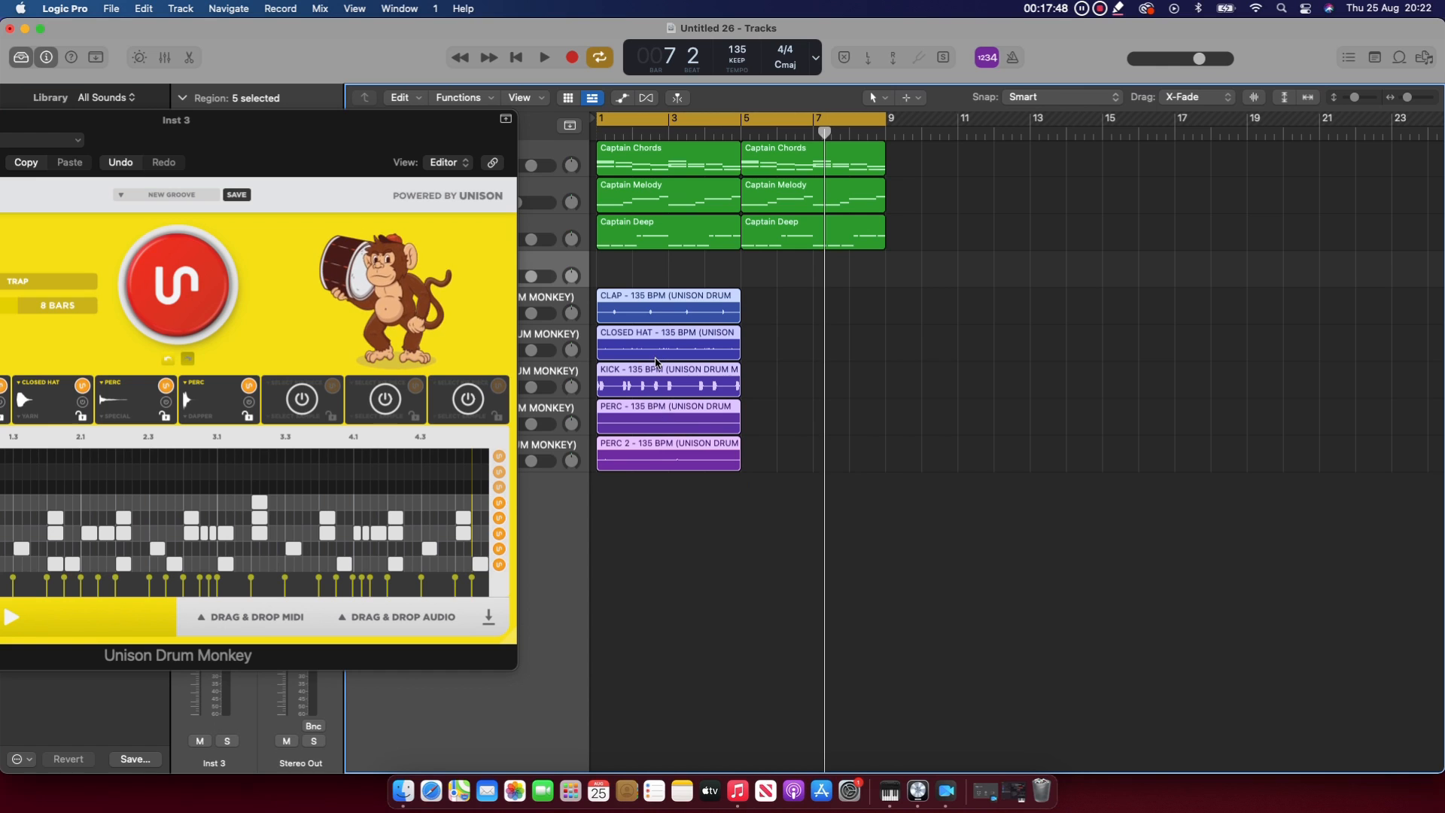
{"action": "left_click_drag", "start_coordinate": [641, 316], "coordinate": [786, 316]}
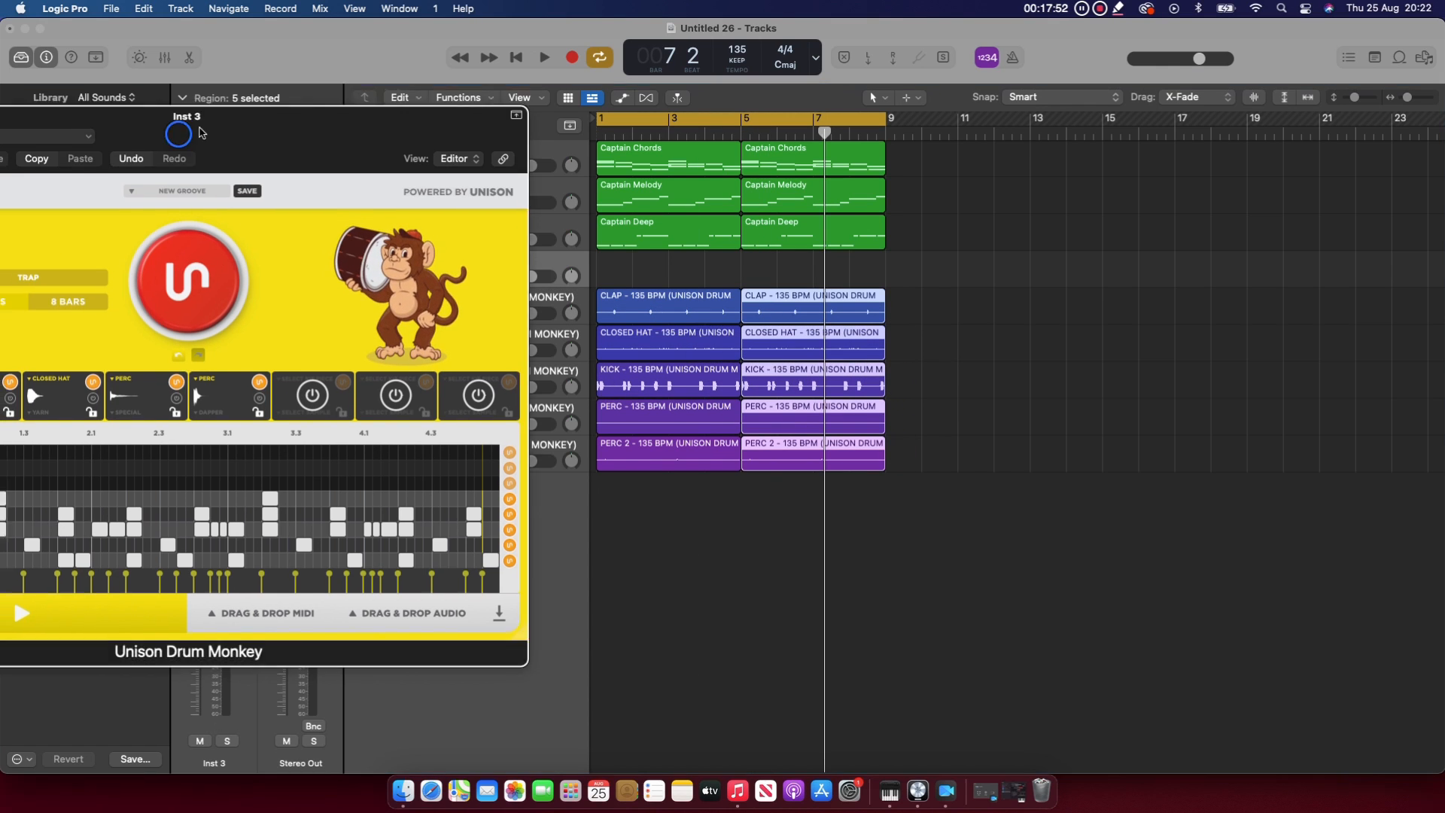
{"action": "left_click_drag", "start_coordinate": [56, 119], "coordinate": [239, 101]}
{"action": "left_click", "coordinate": [31, 103]}
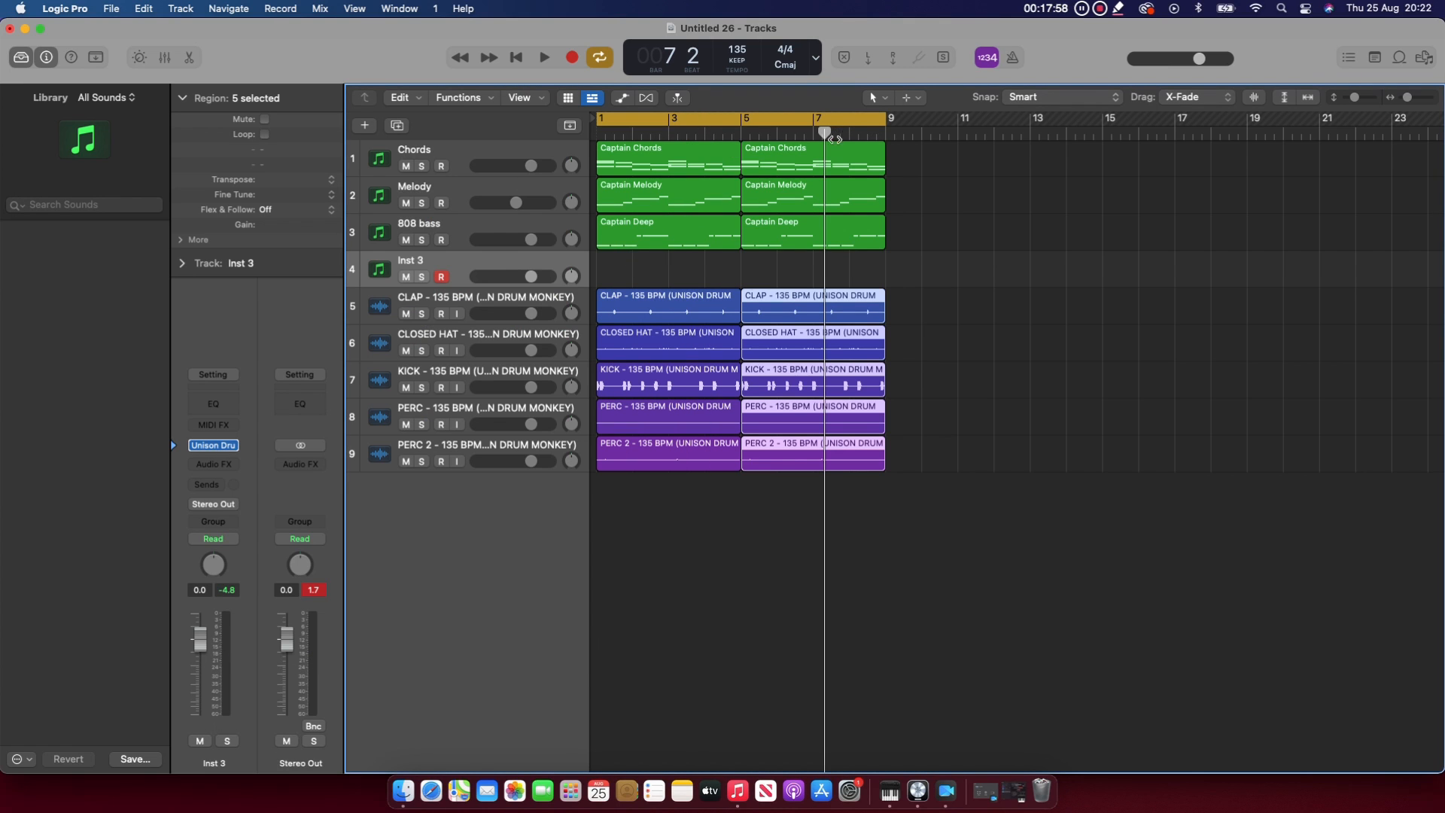
Move the cycle range to bars 9–17 and cut a single hit out of the first kick region at bar 3 beat 4 and bar 4
{"action": "left_click", "coordinate": [644, 376]}
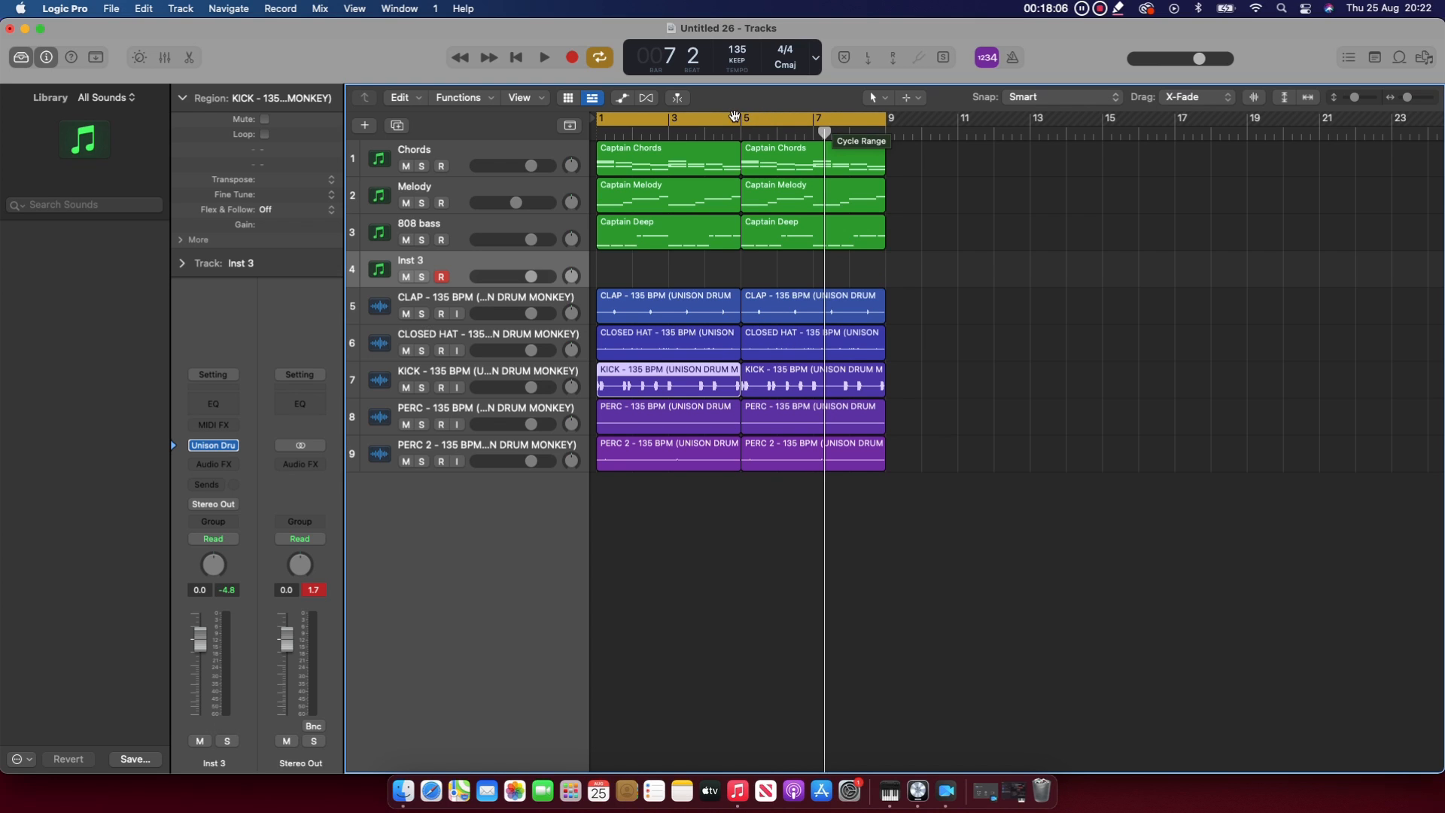
{"action": "left_click_drag", "start_coordinate": [715, 123], "coordinate": [996, 133]}
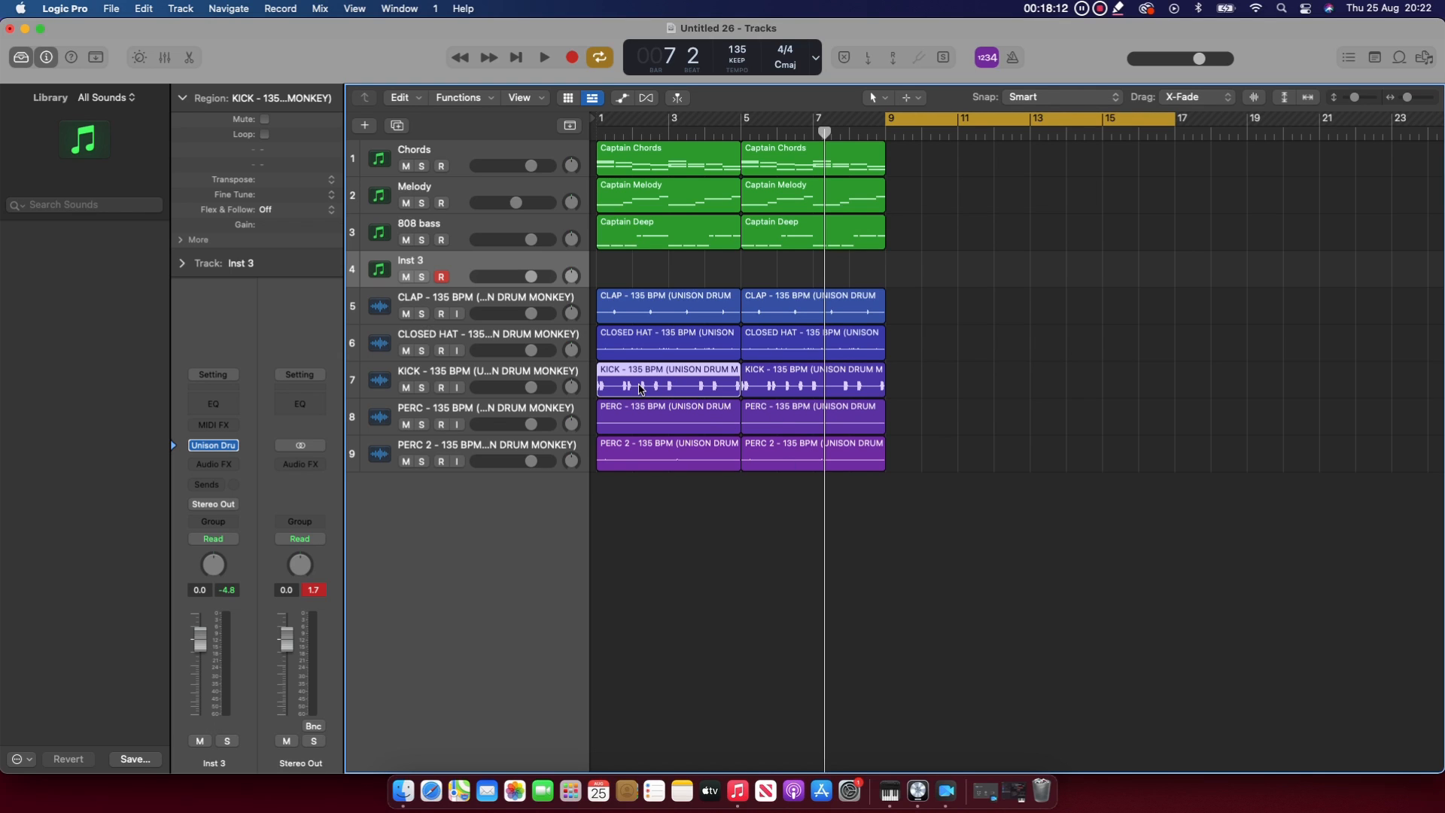
{"action": "double_click", "coordinate": [699, 386]}
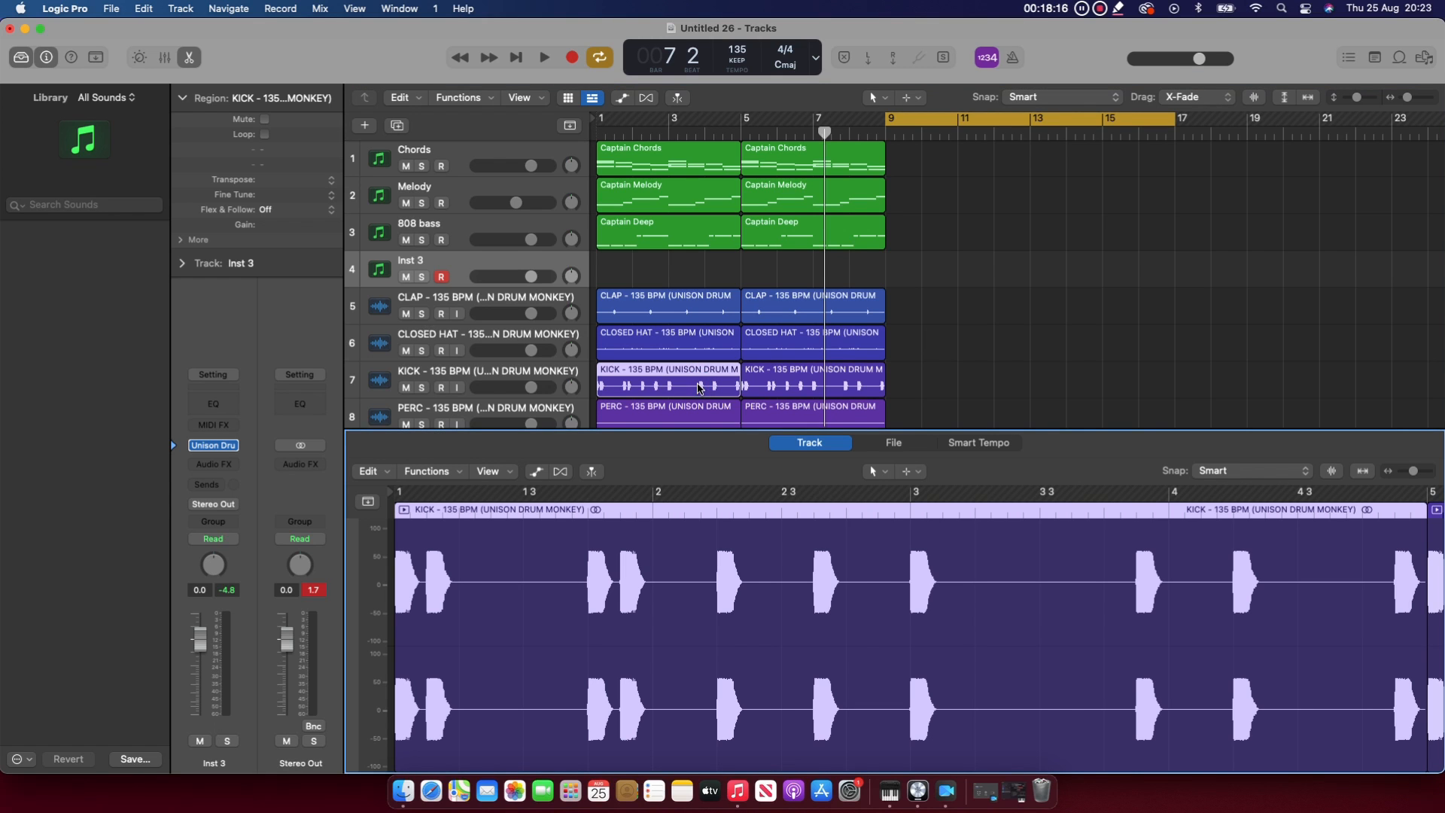
{"action": "left_click", "coordinate": [700, 388]}
{"action": "left_click", "coordinate": [698, 386]}
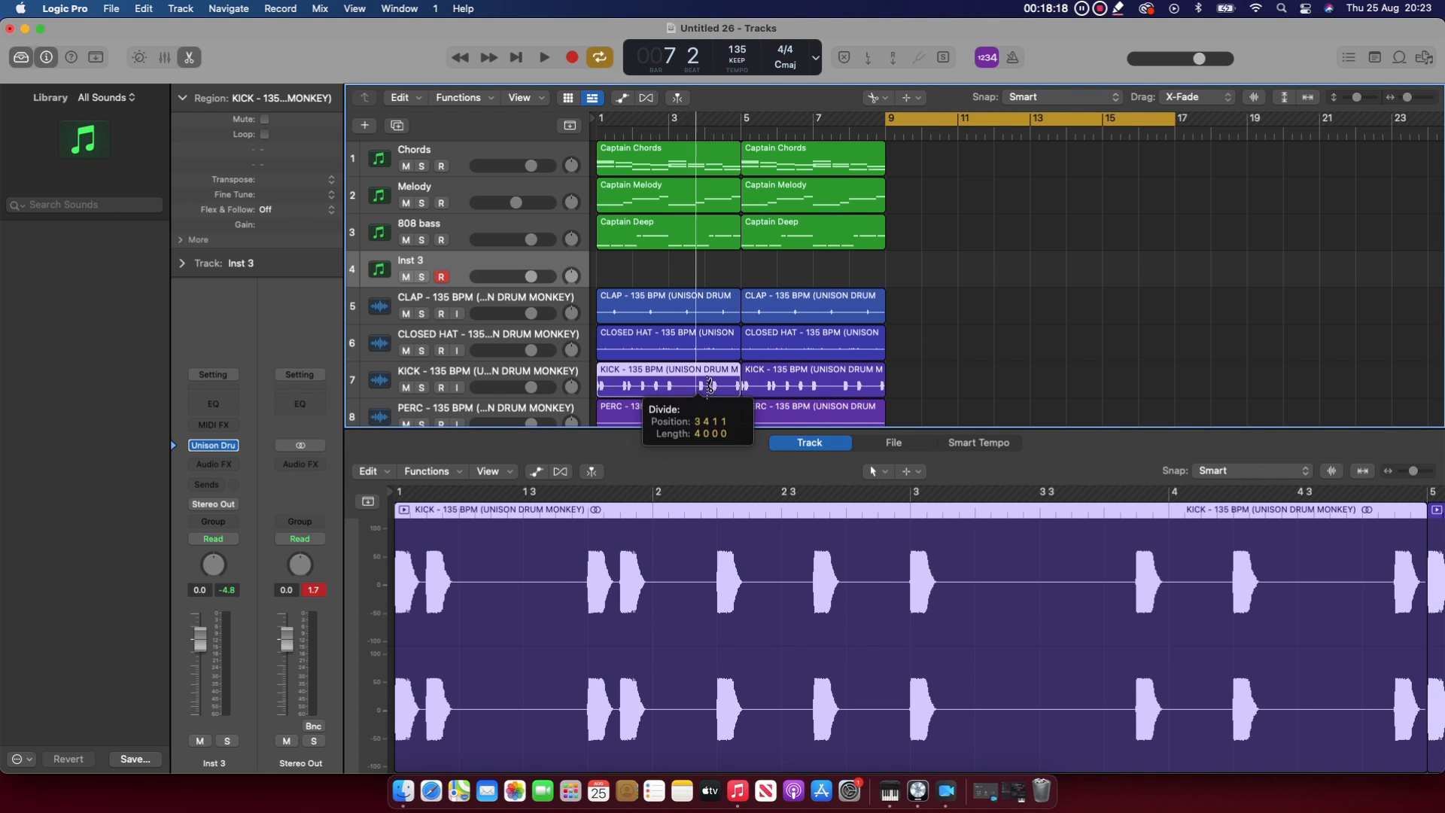
{"action": "left_click", "coordinate": [707, 386]}
{"action": "key", "text": "t"}
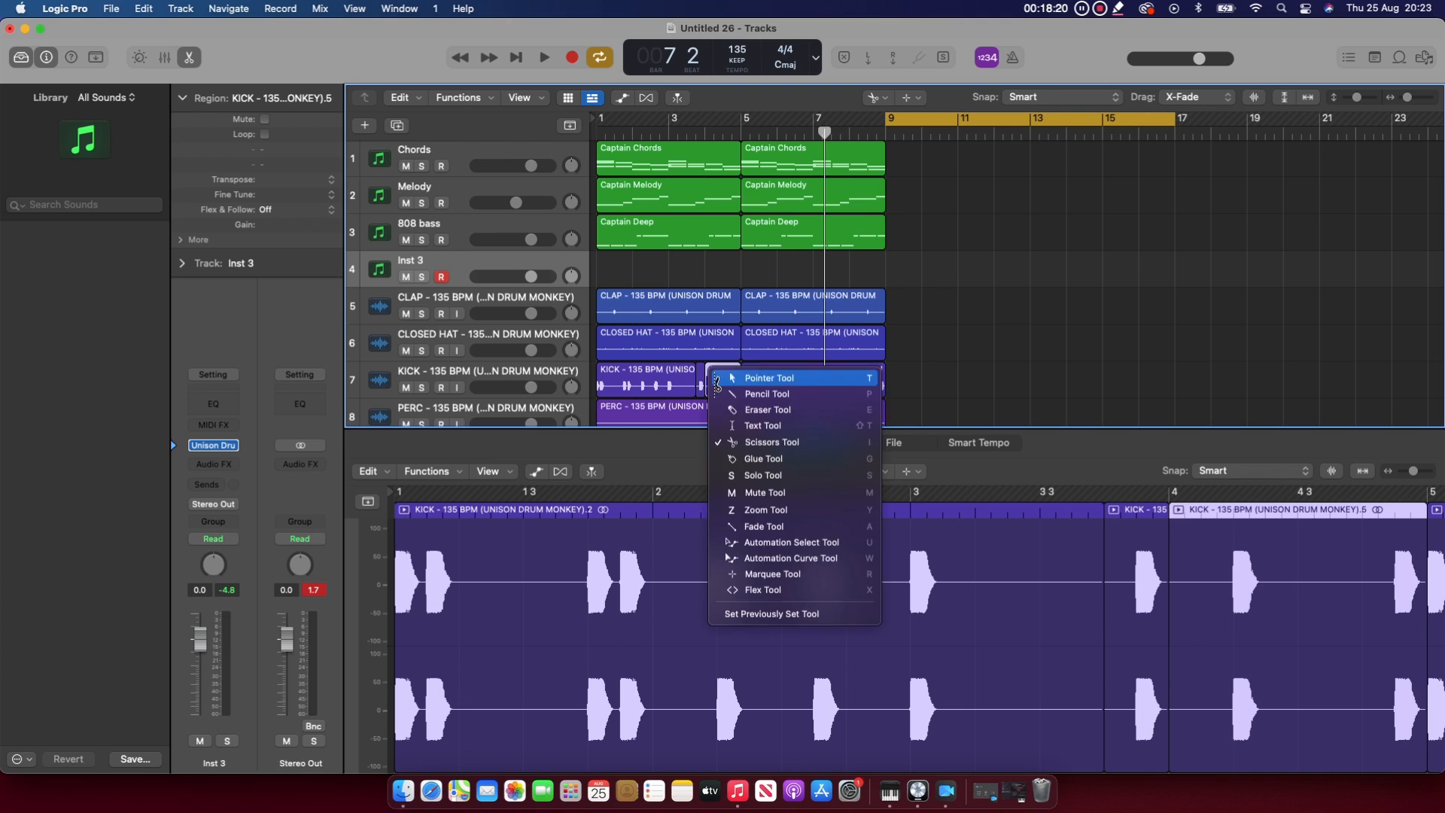
{"action": "key", "text": "t"}
Load the cut kick hit into Quick Sampler on a new track and set the sample start to 0.219 s
{"action": "scroll", "coordinate": [701, 383], "scroll_direction": "down", "scroll_amount": 5}
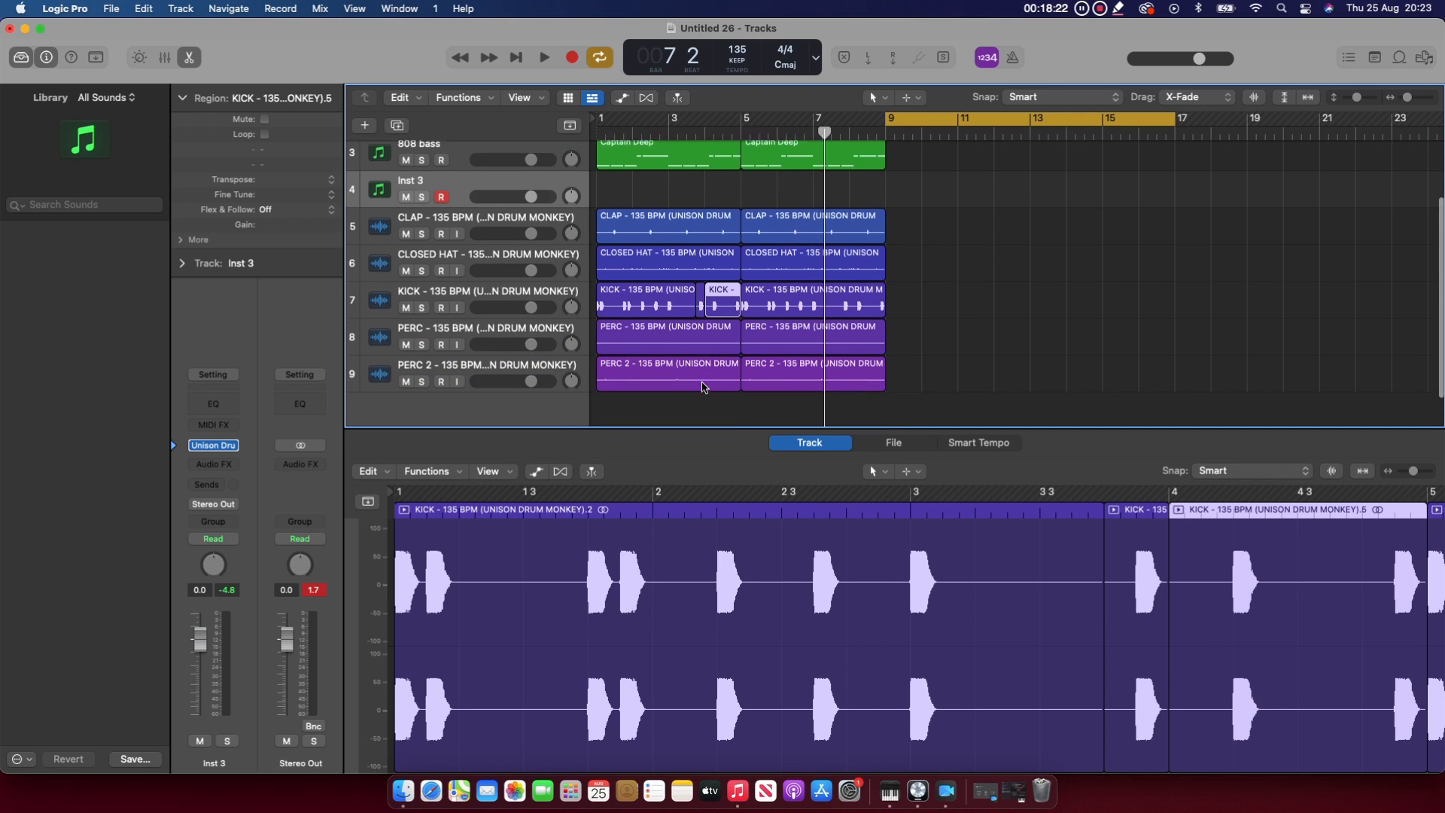
{"action": "left_click_drag", "start_coordinate": [700, 269], "coordinate": [507, 310]}
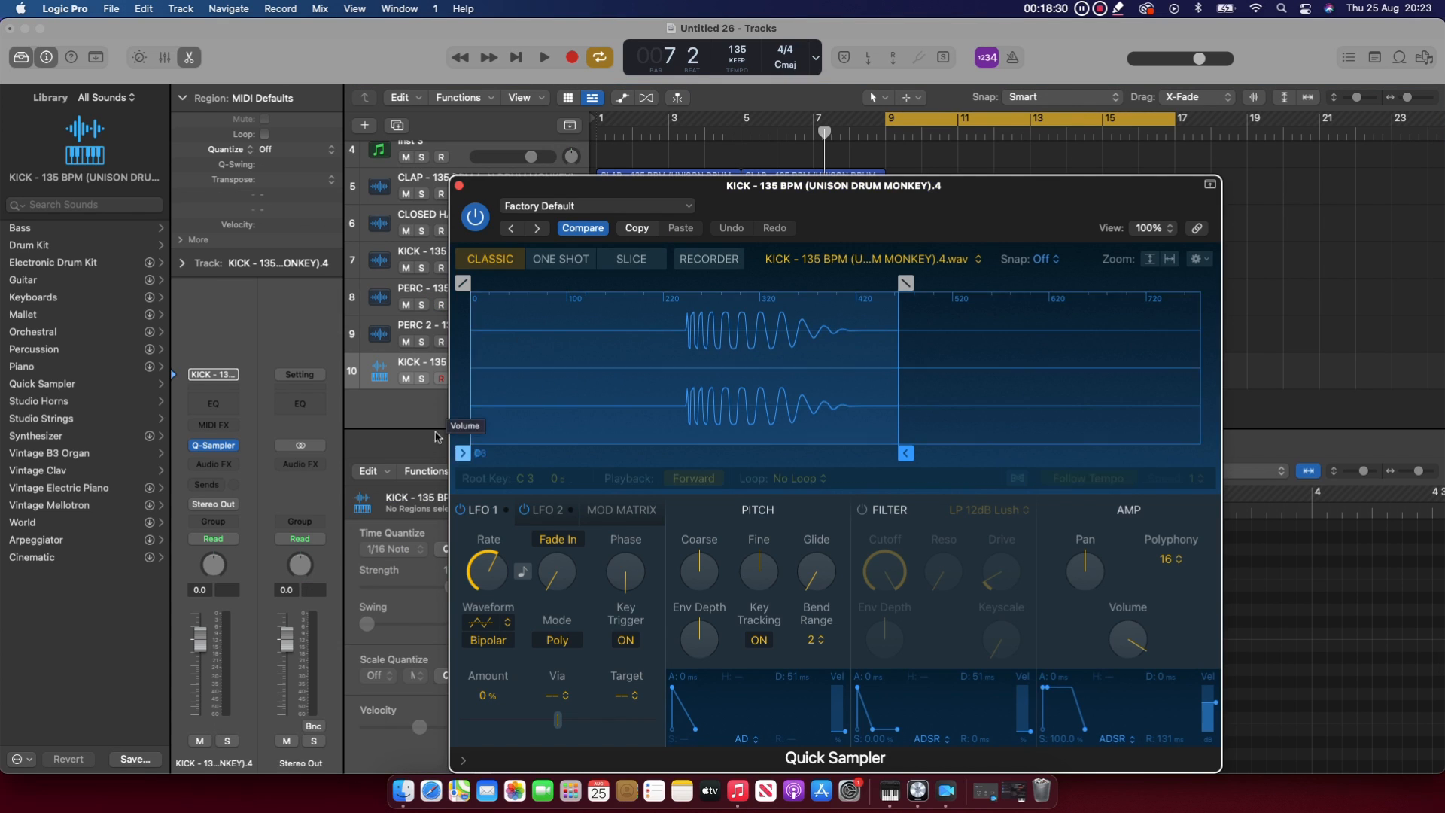
{"action": "left_click_drag", "start_coordinate": [462, 452], "coordinate": [683, 437]}
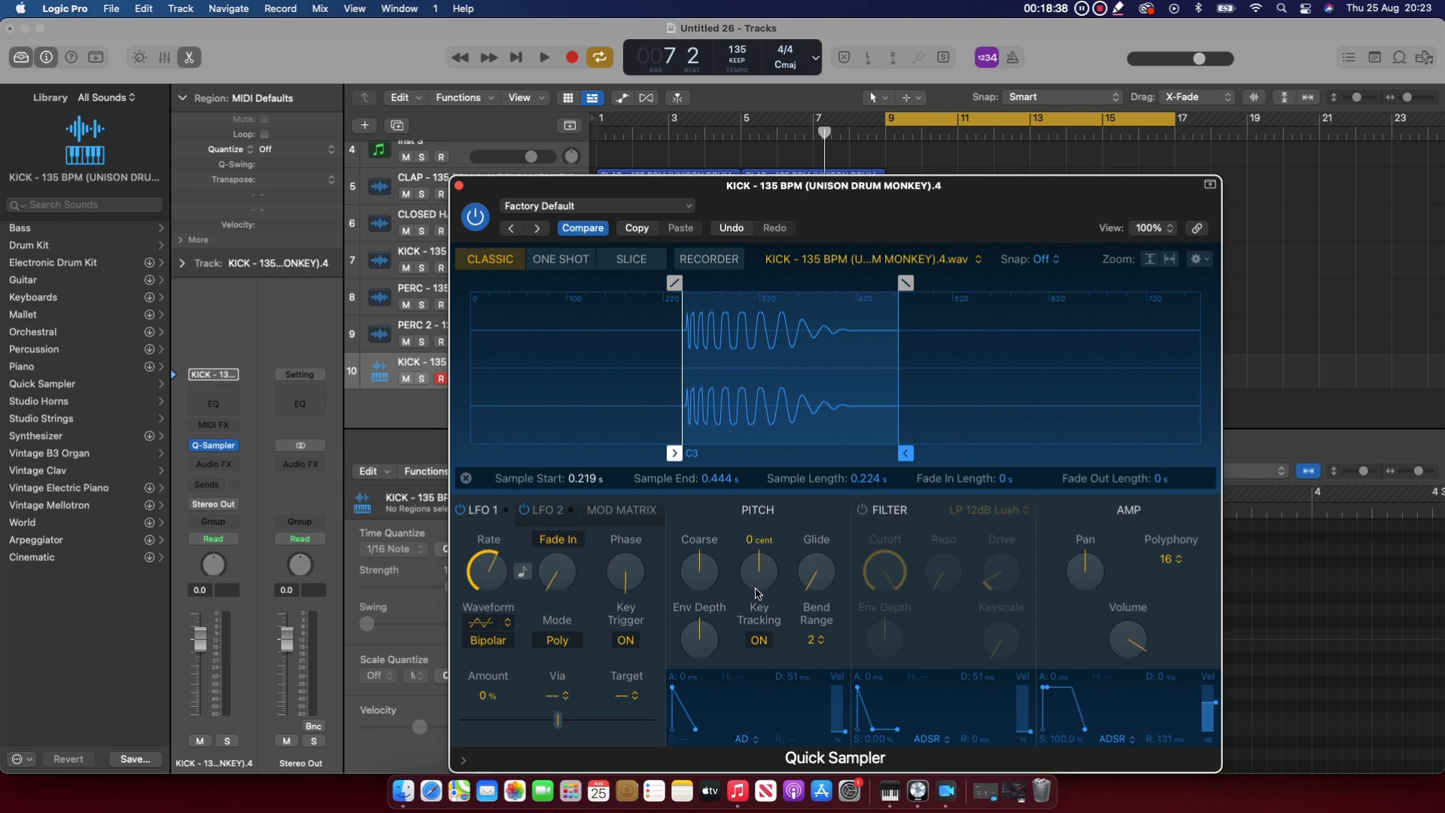
Audition the kick sample with Musical Typing, raising the octave to C3, and close the Quick Sampler window
{"action": "key", "text": "super+k"}
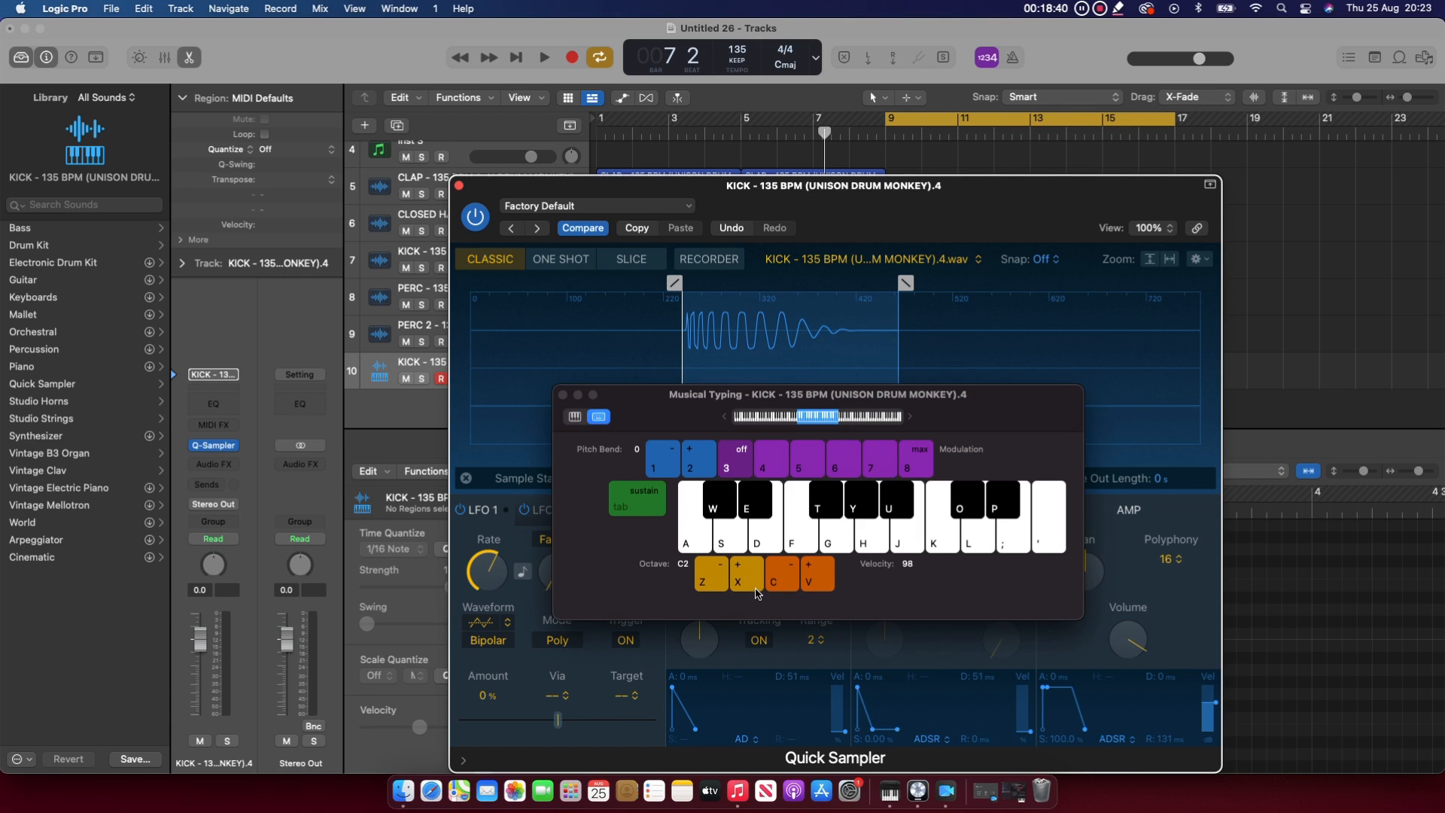
{"action": "key", "text": "a"}
{"action": "key", "text": "a"}
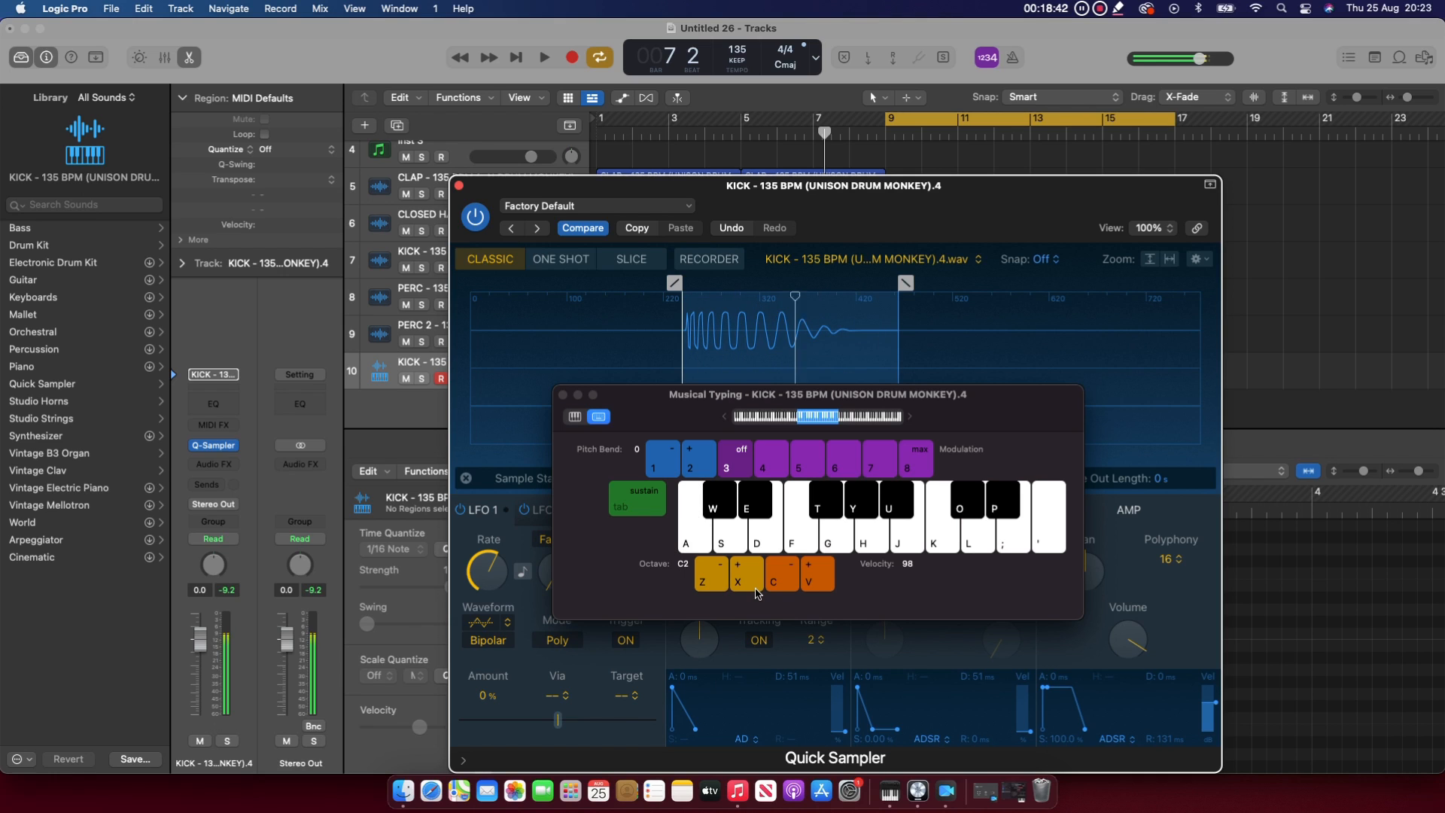
{"action": "key", "text": "a"}
{"action": "key", "text": "a"}
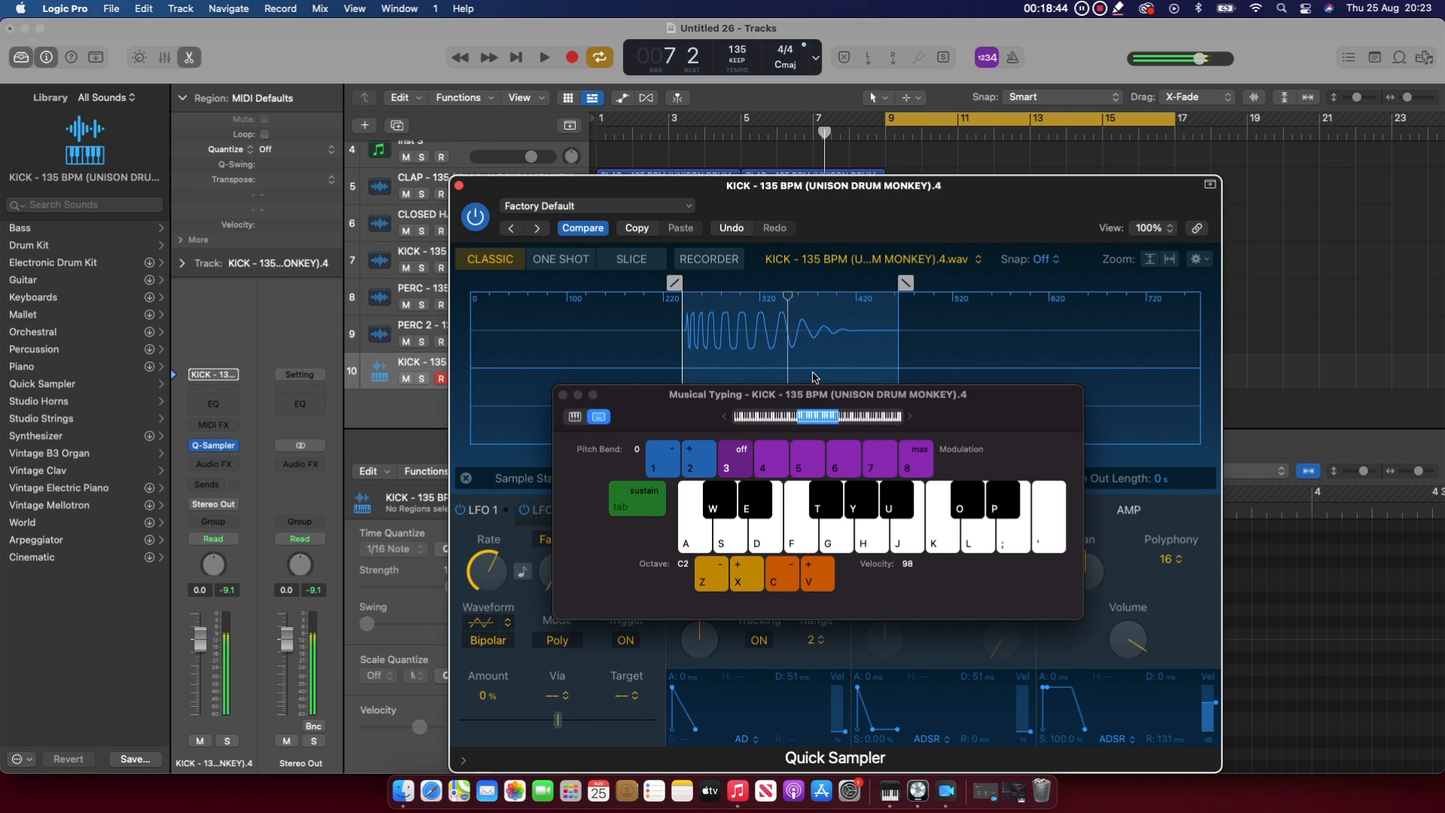
{"action": "left_click", "coordinate": [910, 418]}
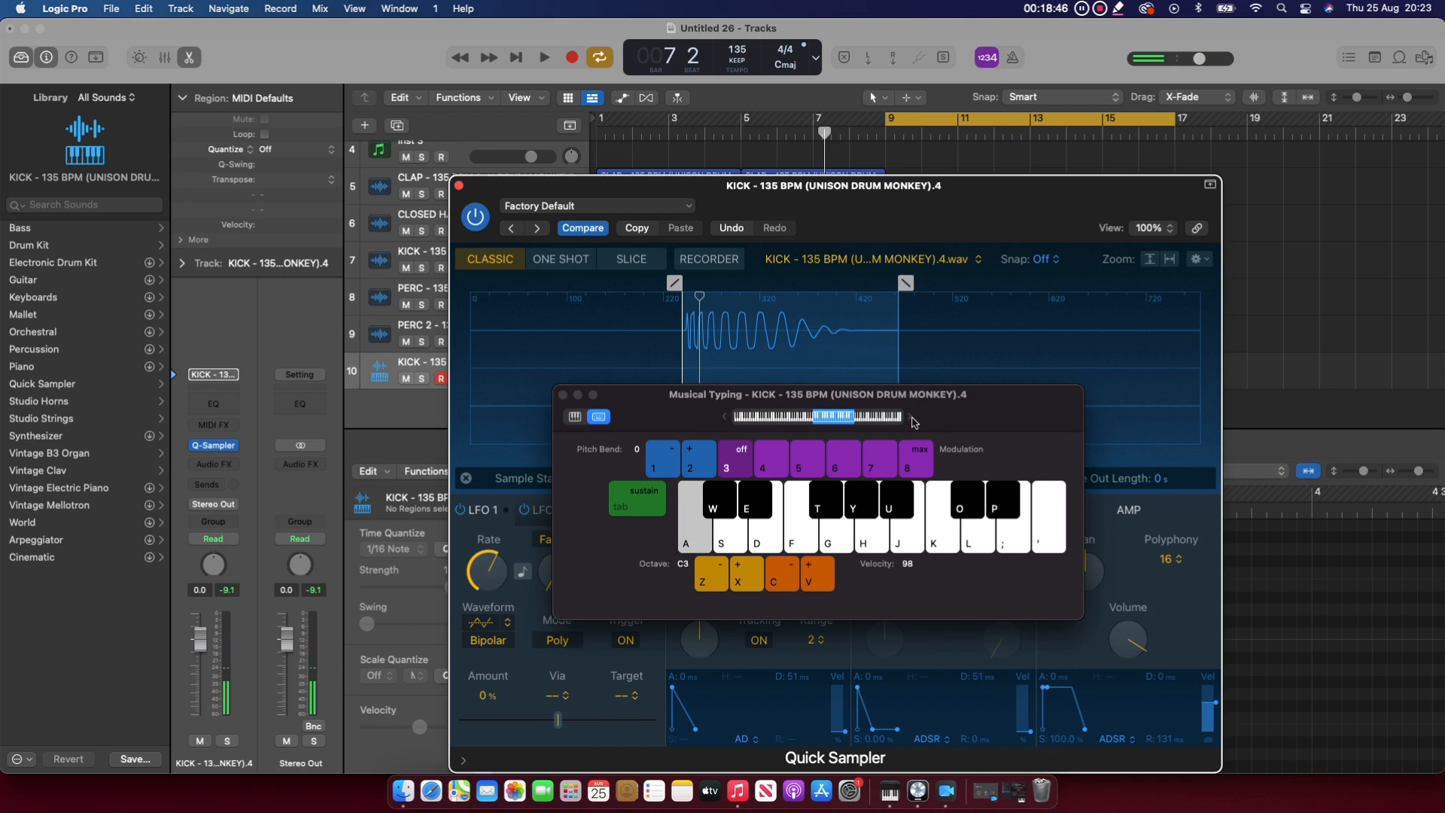
{"action": "key", "text": "a"}
{"action": "key", "text": "a"}
{"action": "key", "text": "a"}
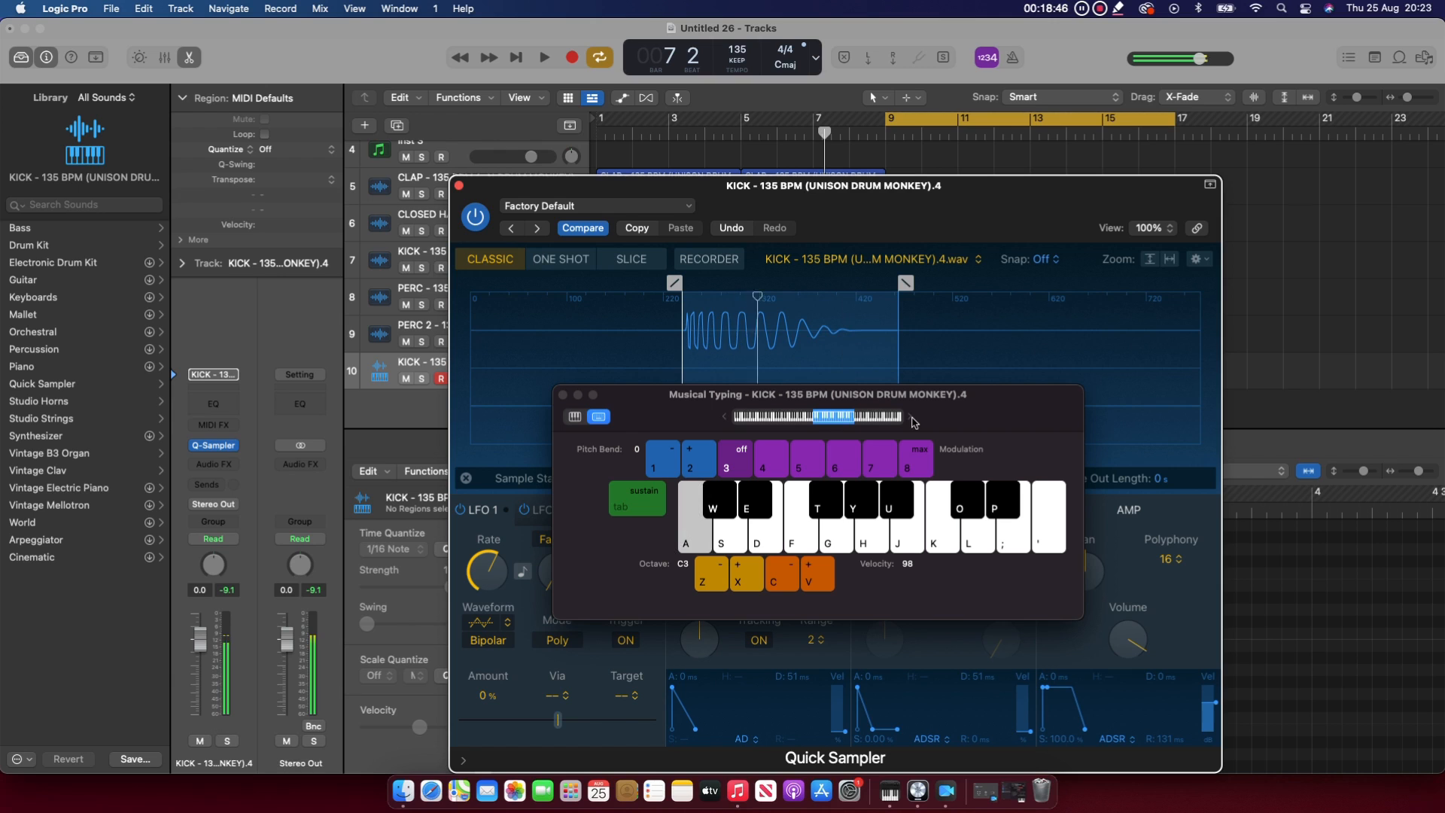
{"action": "left_click", "coordinate": [459, 185]}
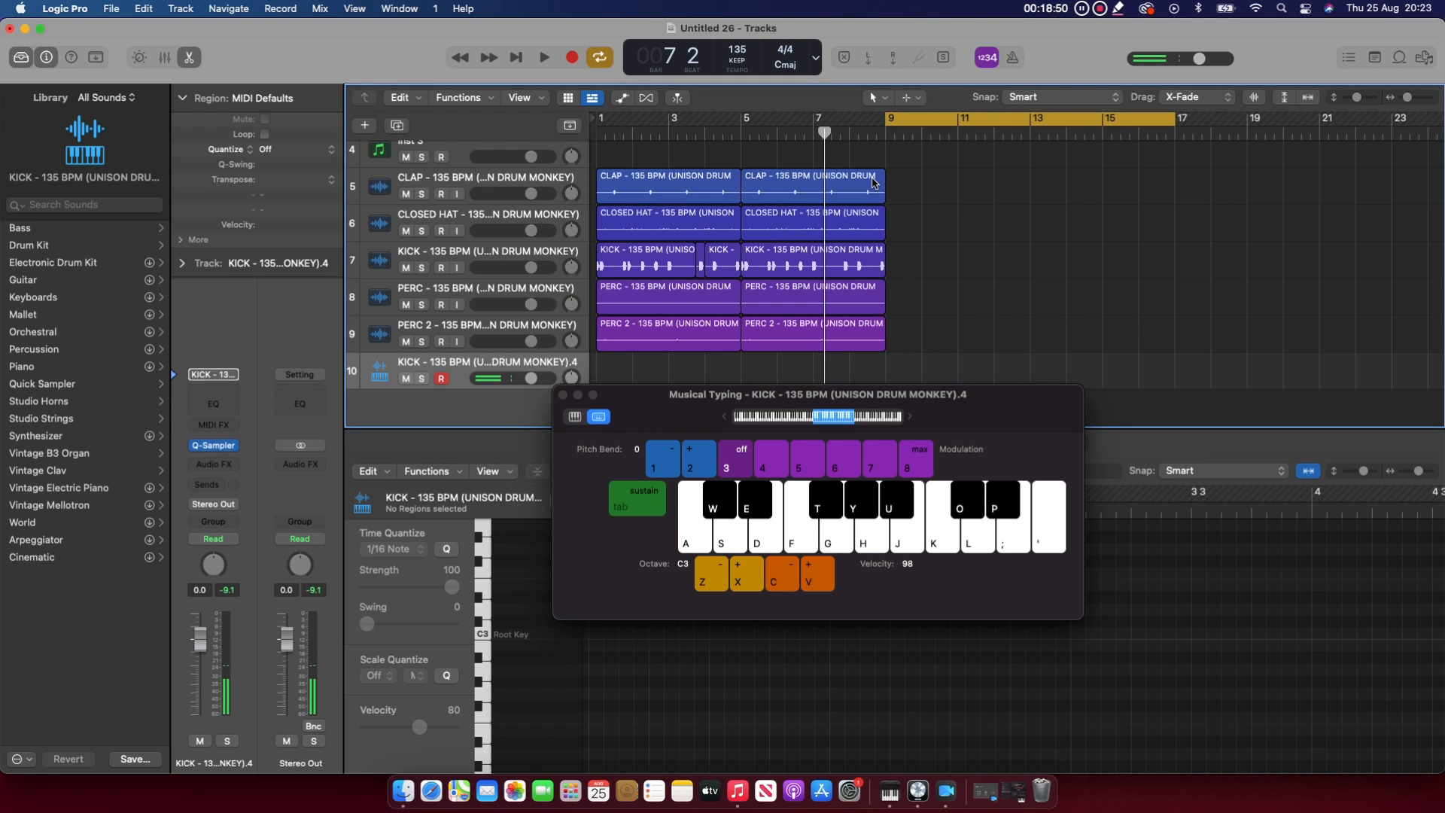
Record a short take of kick hits on the sampler track from bar 9, stop, and discard the take
{"action": "key", "text": "r"}
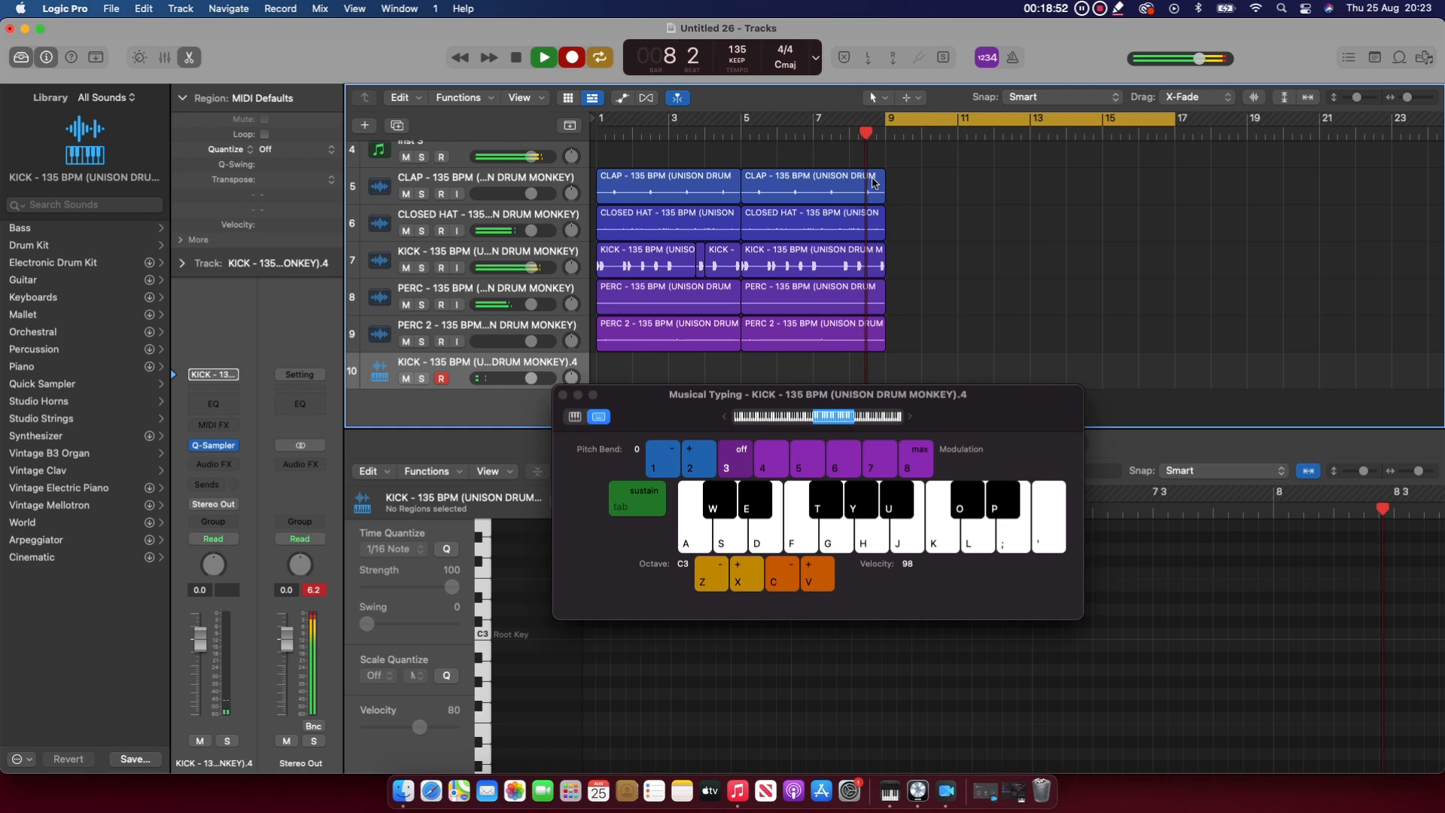
{"action": "key", "text": "a"}
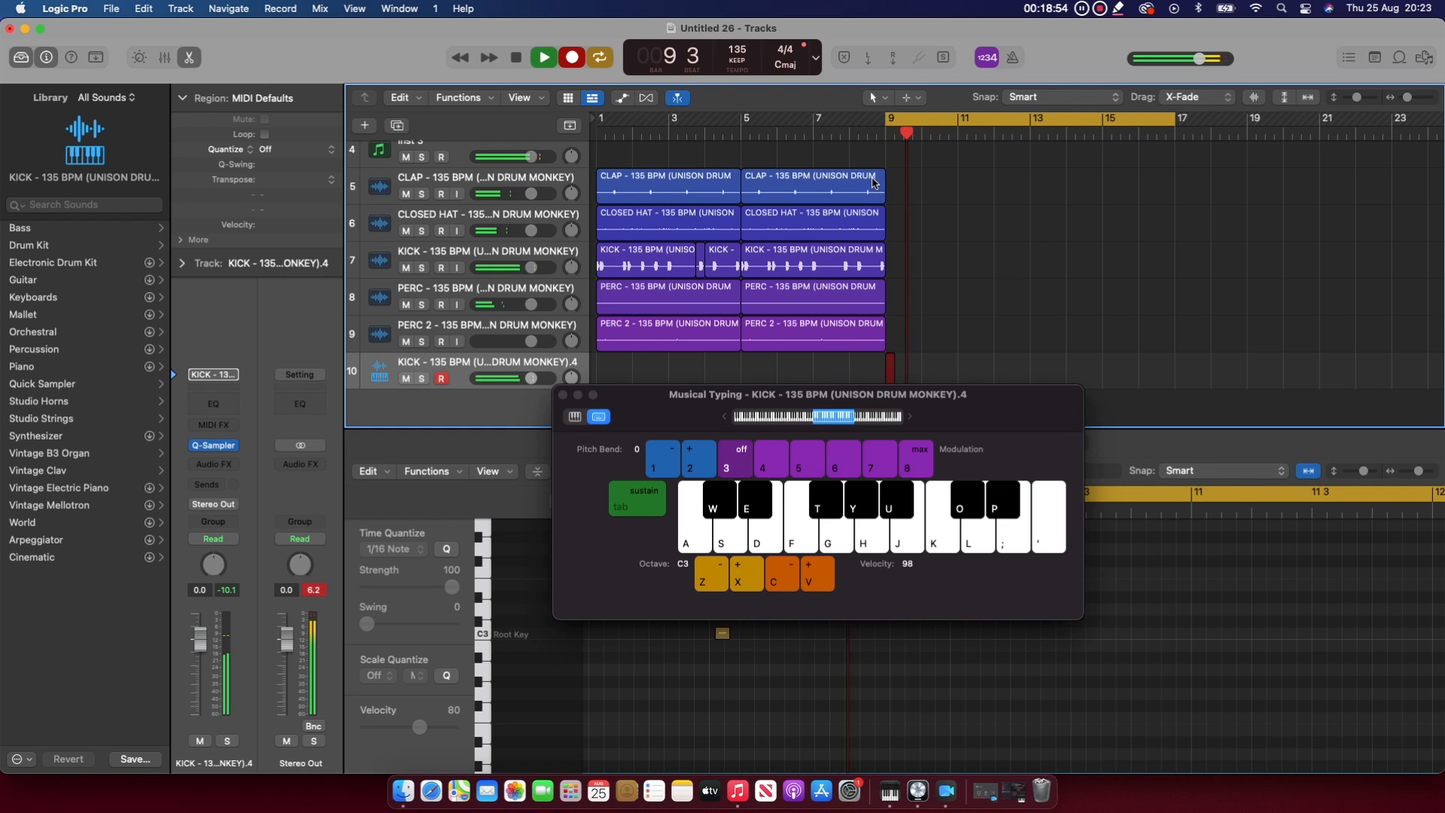
{"action": "key", "text": "a"}
{"action": "key", "text": "a"}
{"action": "key", "text": "a"}
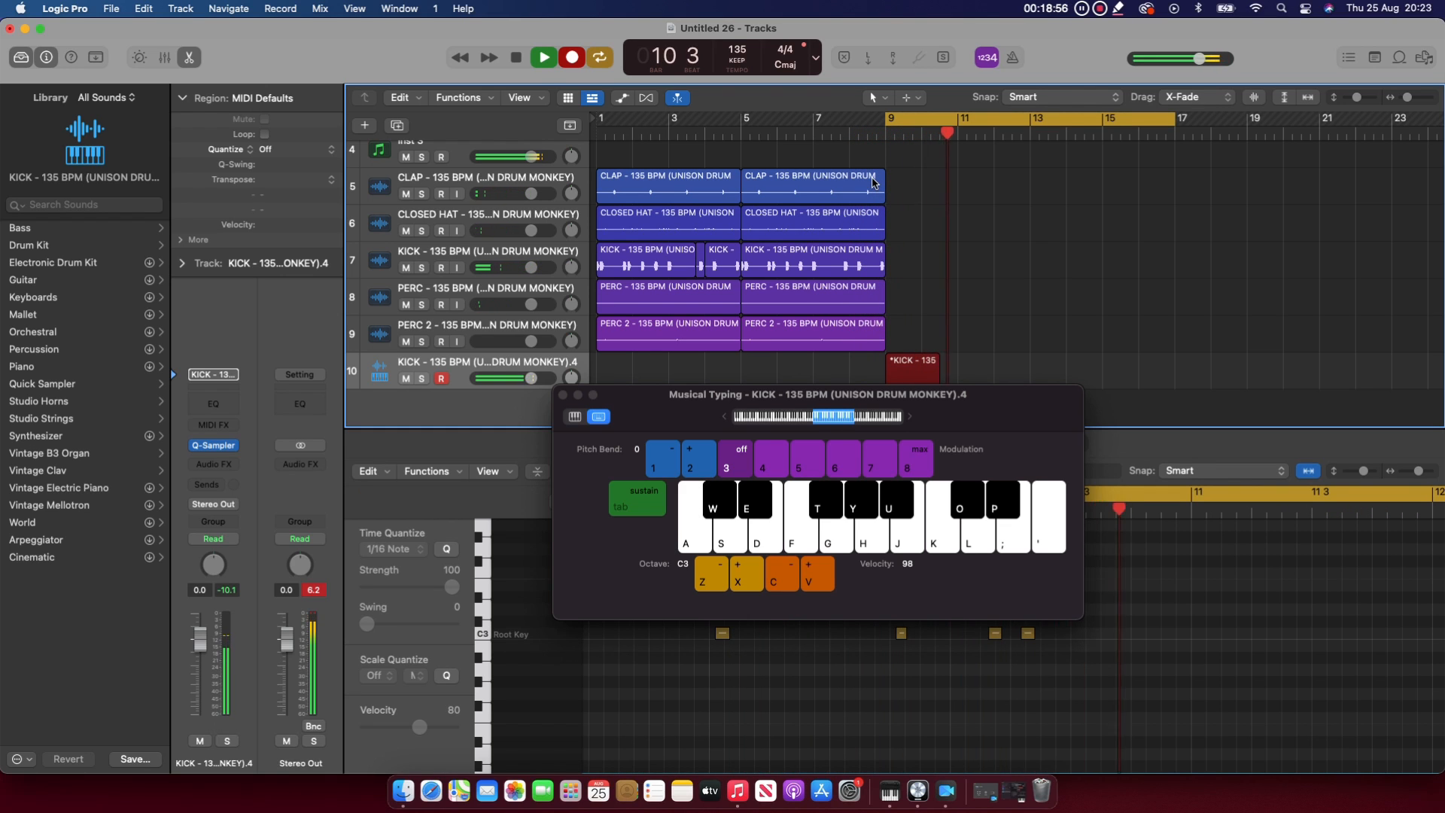
{"action": "key", "text": "space"}
{"action": "key", "text": "BackSpace"}
{"action": "scroll", "coordinate": [678, 197], "scroll_direction": "down", "scroll_amount": 1}
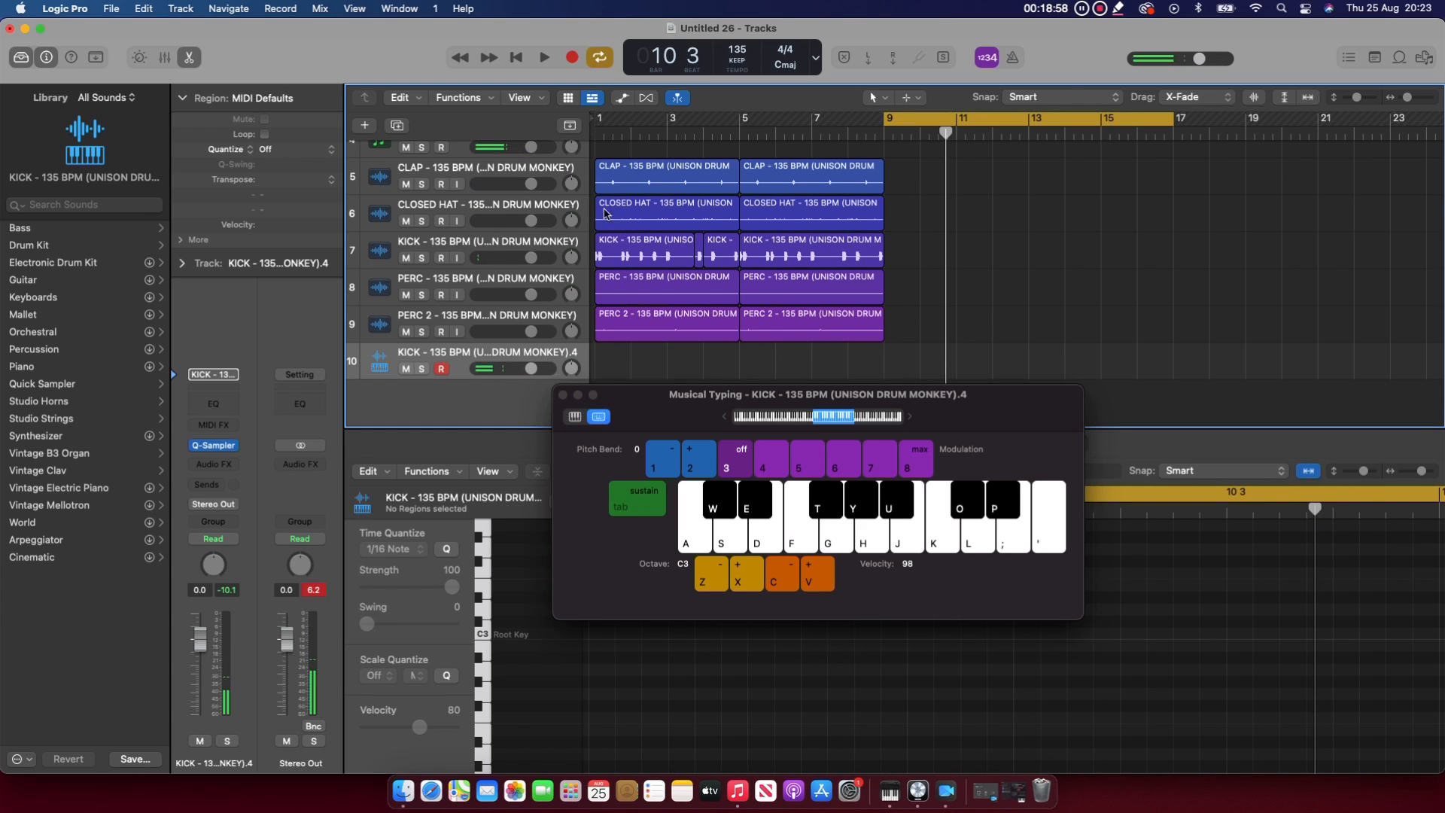
Mute the Inst 3 track holding Drum Monkey
{"action": "scroll", "coordinate": [455, 207], "scroll_direction": "up", "scroll_amount": 3}
{"action": "left_click", "coordinate": [406, 189]}
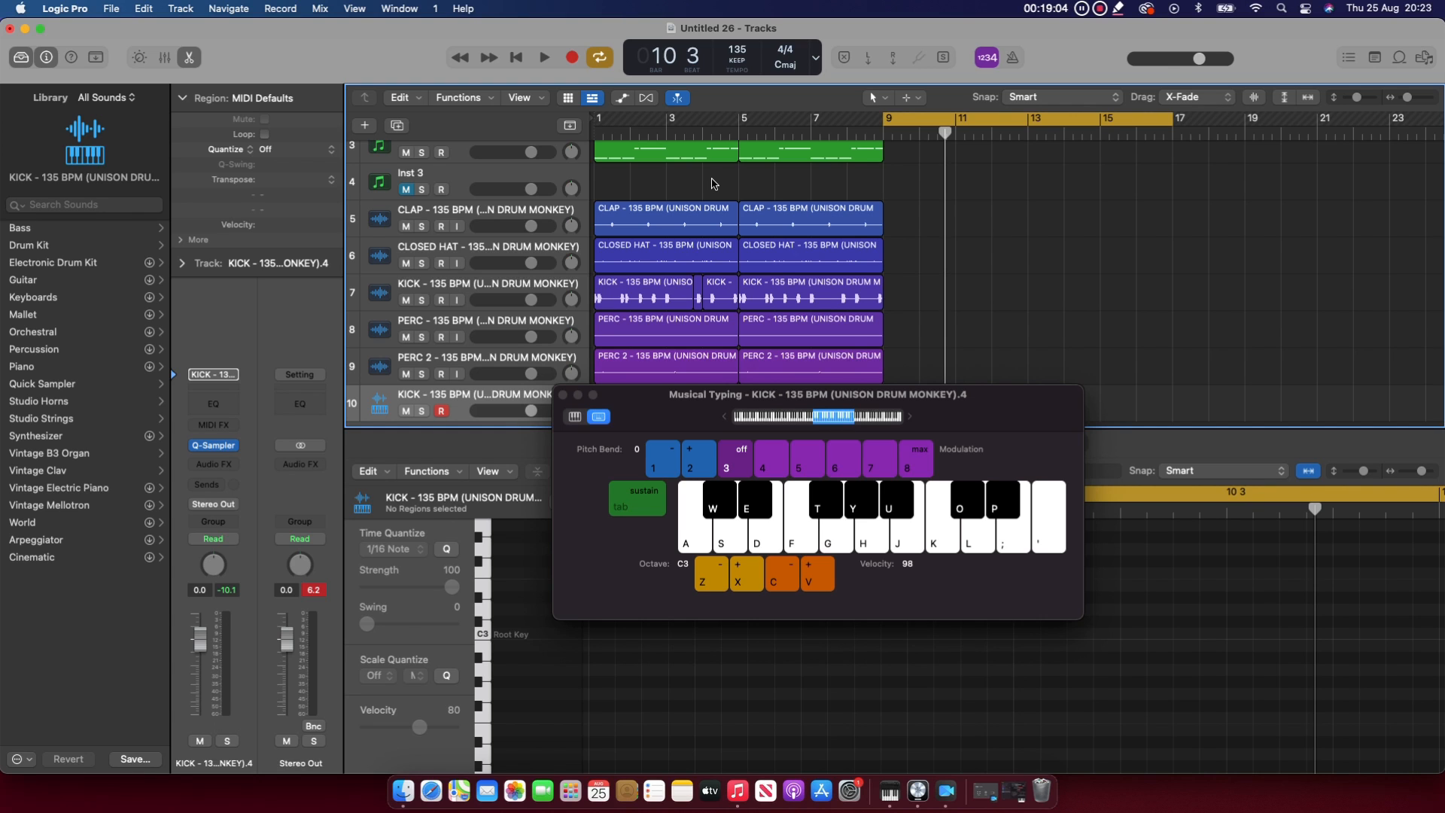
Record a four-bar kick pattern at C3 on the sampler track from bar 9, and close the Musical Typing keyboard
{"action": "key", "text": "r"}
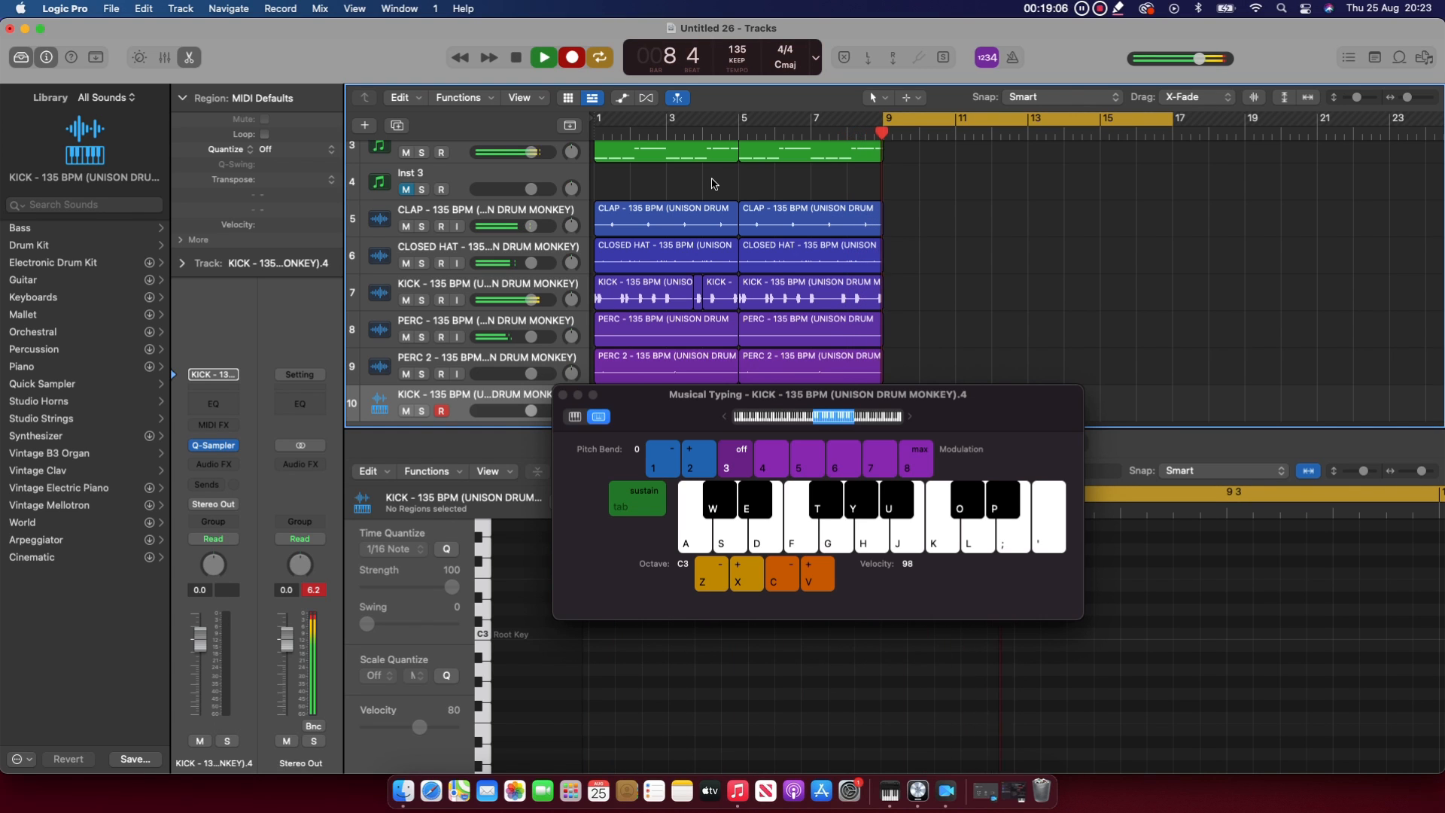
{"action": "key", "text": "a"}
{"action": "key", "text": "a"}
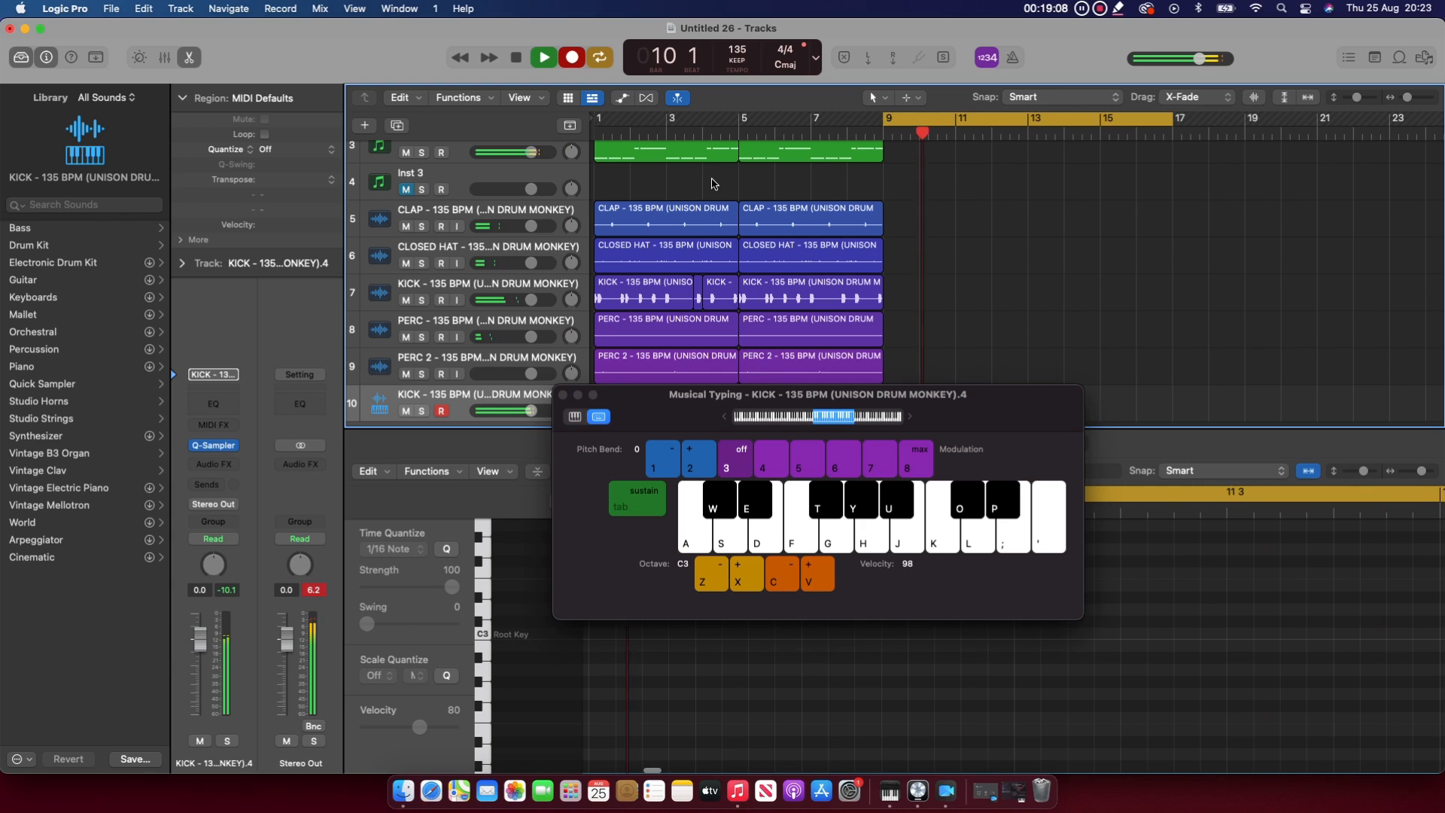
{"action": "key", "text": "a"}
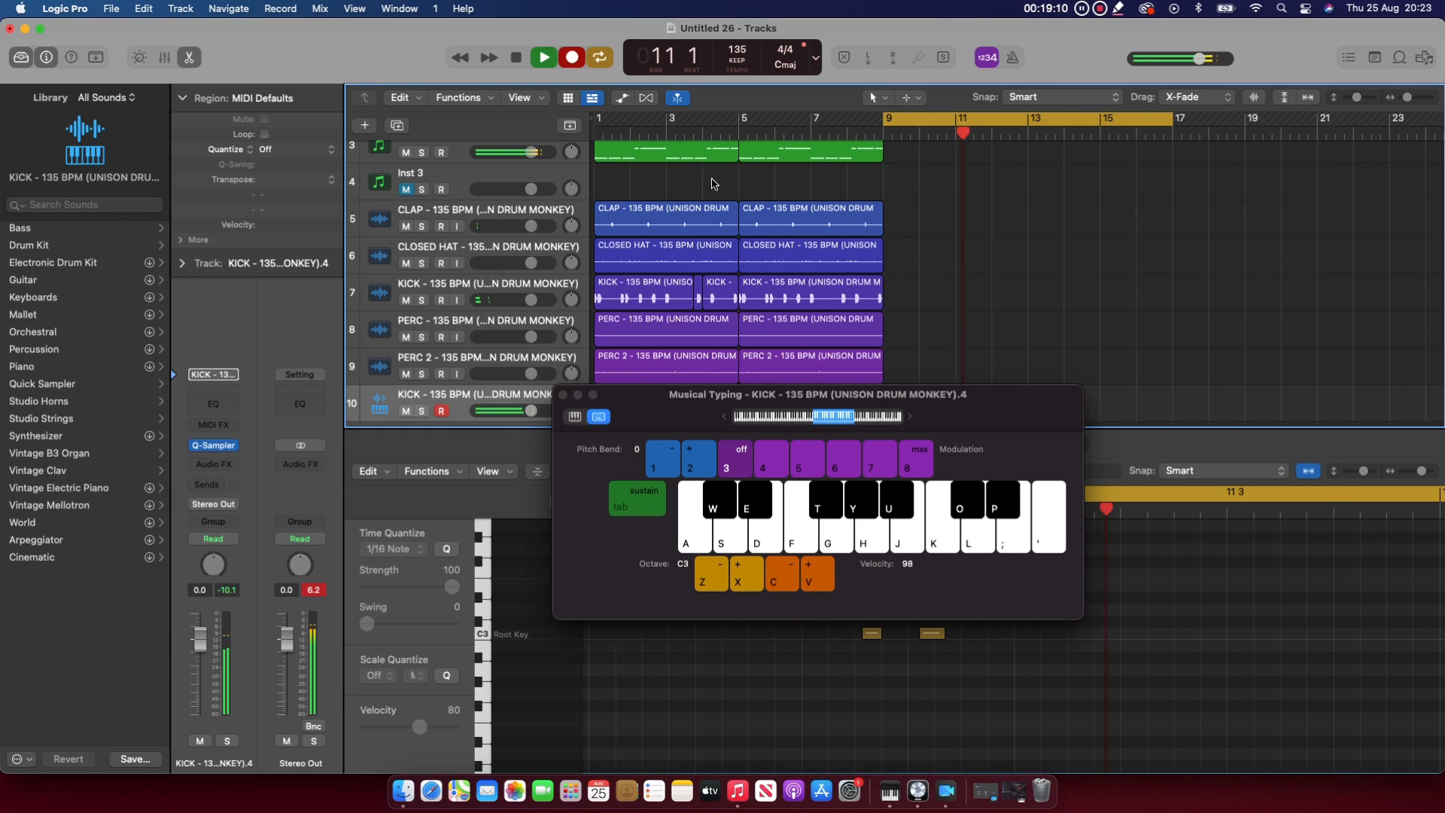
{"action": "key", "text": "a"}
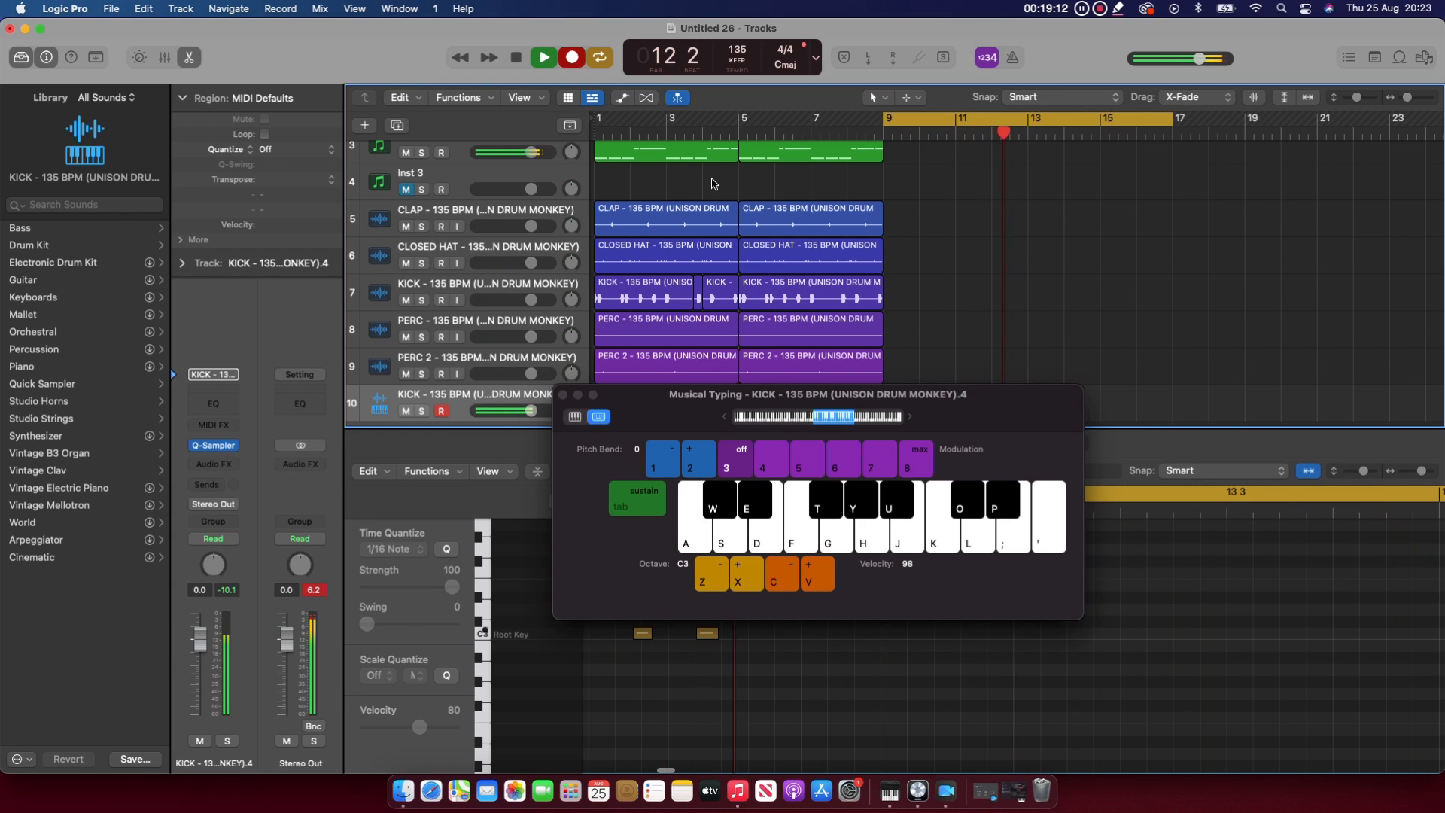
{"action": "key", "text": "a"}
{"action": "key", "text": "a"}
{"action": "key", "text": "space"}
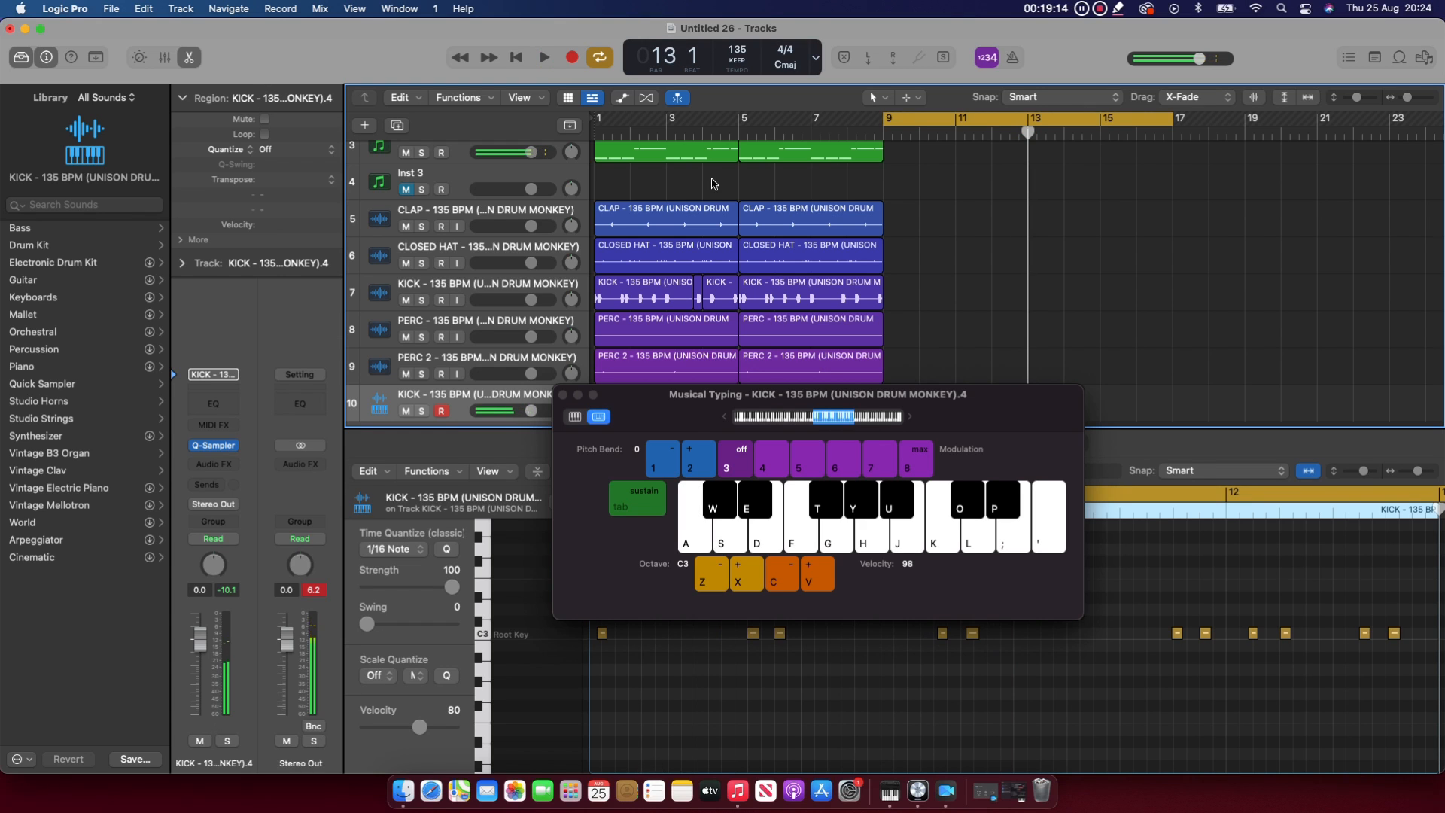
{"action": "left_click", "coordinate": [563, 395]}
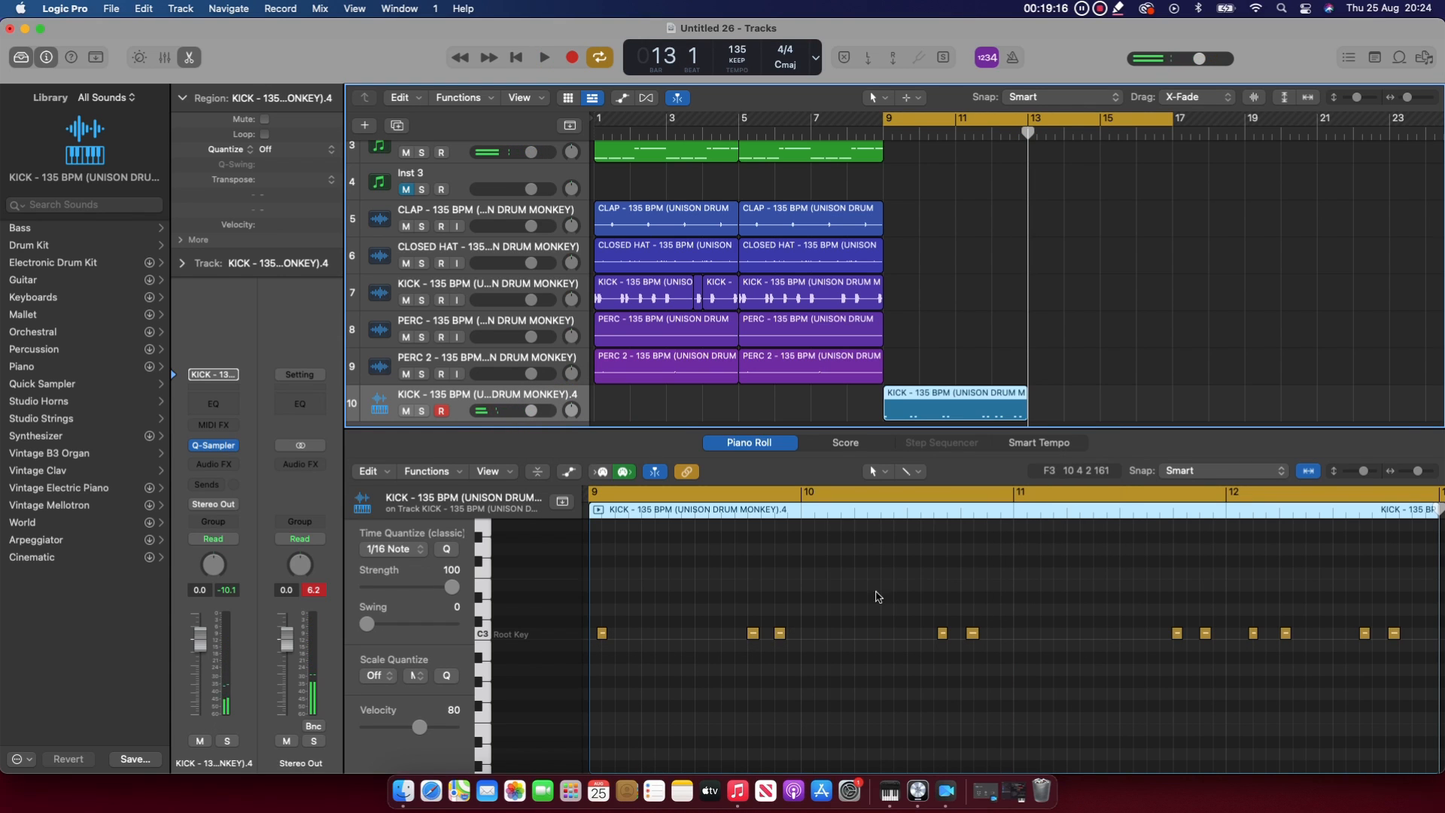
Delete the recorded kick region and the kick sampler track
{"action": "left_click", "coordinate": [594, 605]}
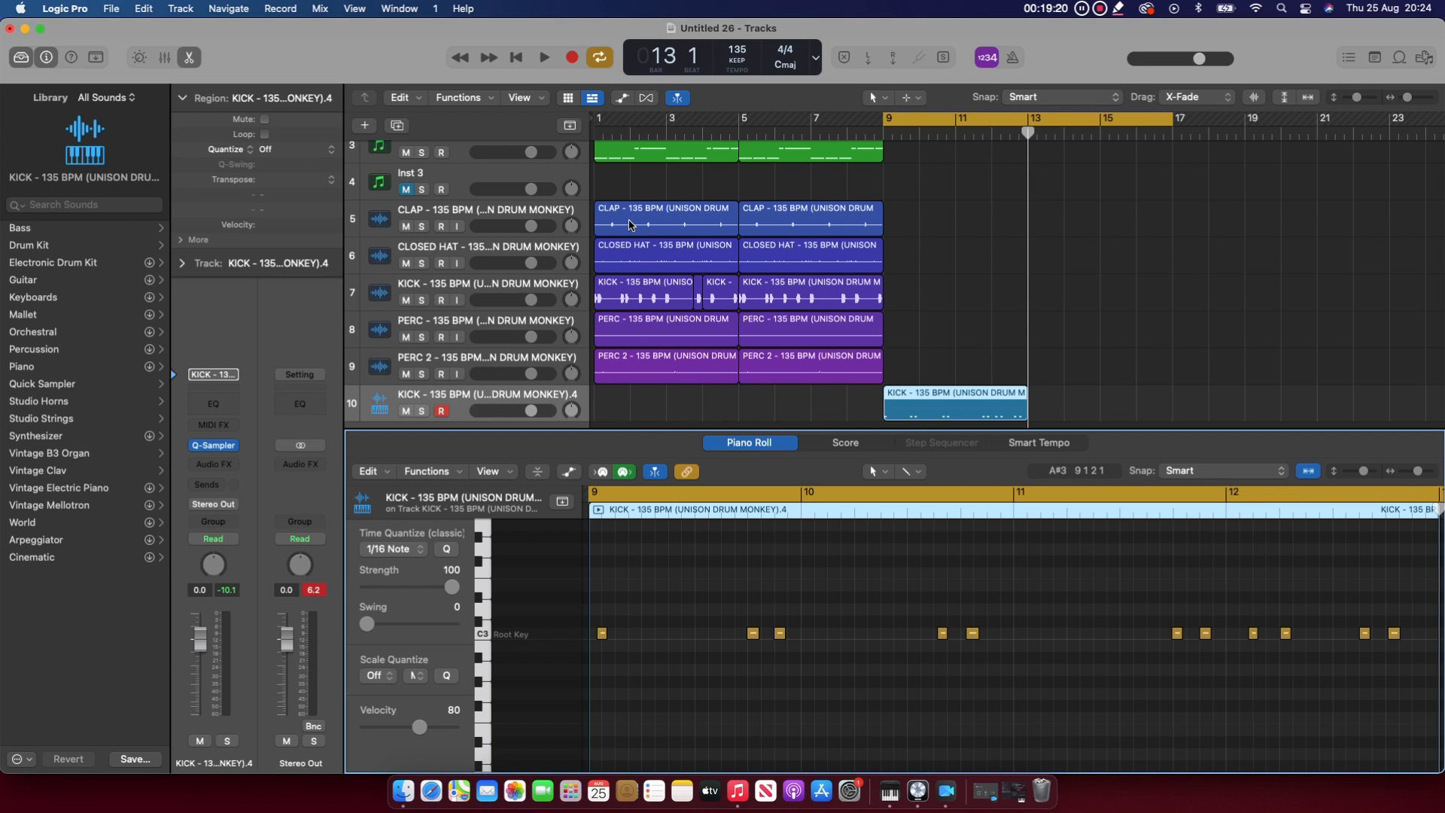
{"action": "left_click", "coordinate": [510, 399]}
{"action": "key", "text": "Delete"}
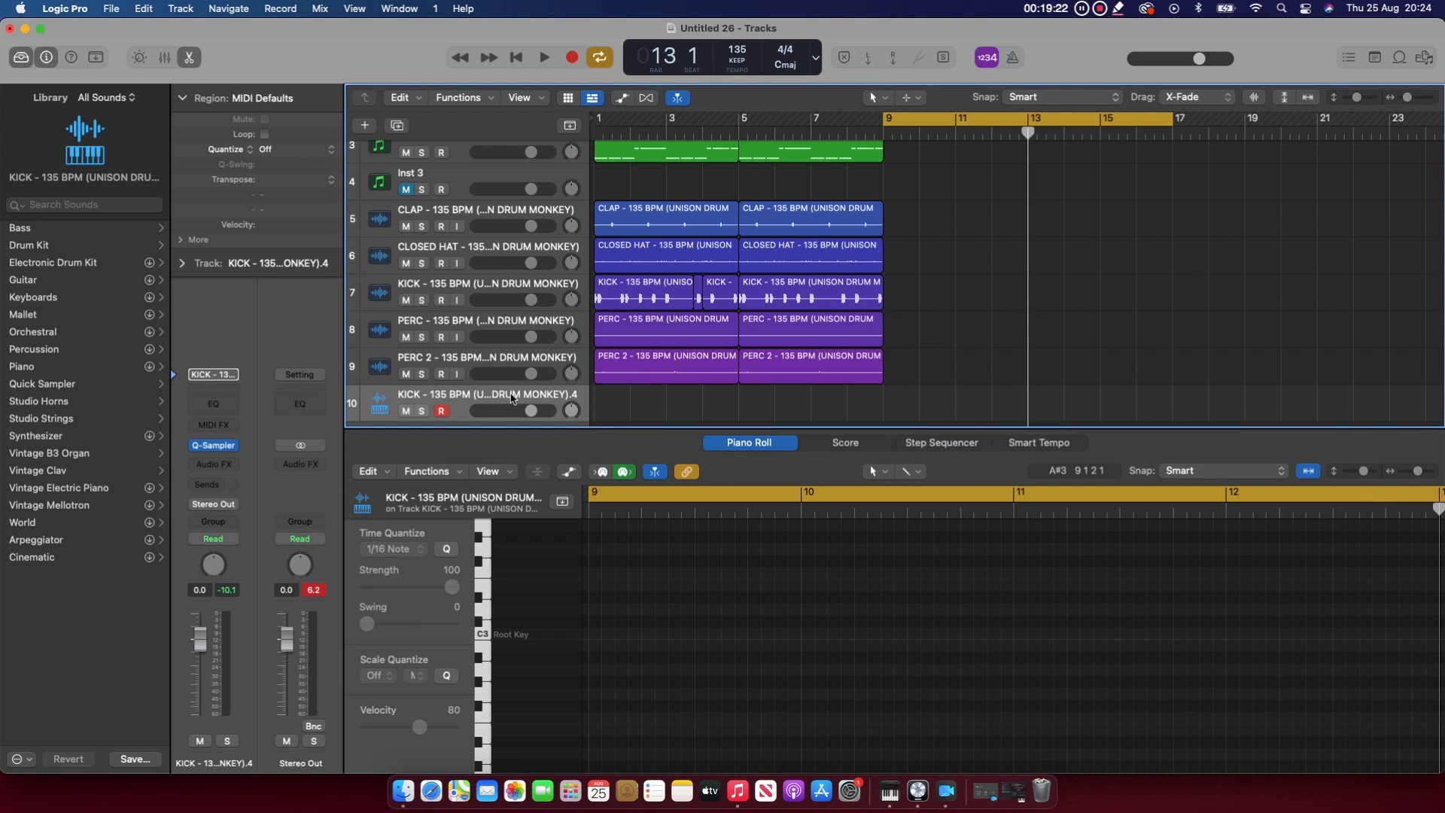
{"action": "key", "text": "super+BackSpace"}
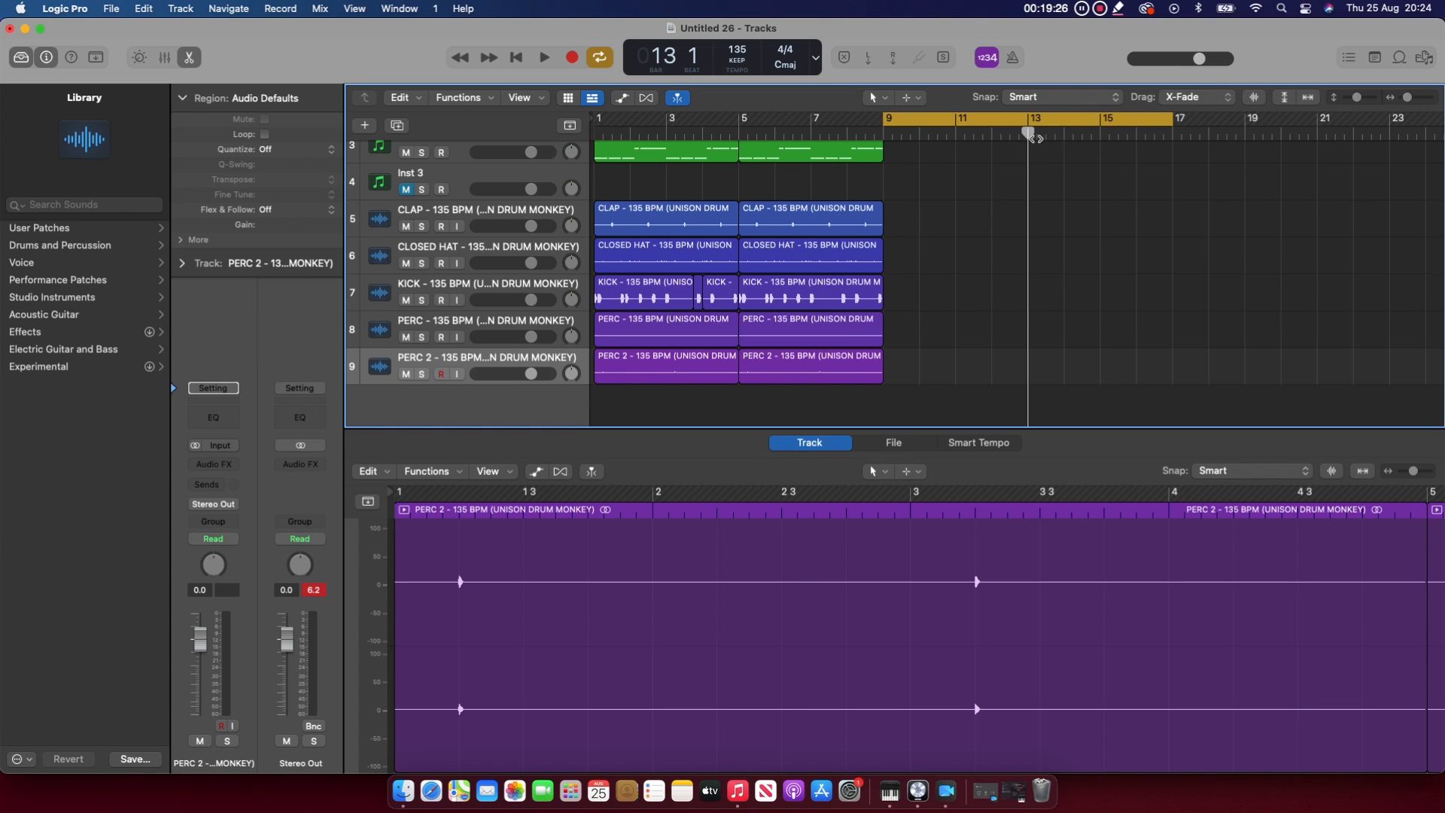
Move the cycle range to bars 1 to 9 and play the arrangement from the start
{"action": "left_click_drag", "start_coordinate": [1002, 122], "coordinate": [711, 122]}
{"action": "scroll", "coordinate": [657, 193], "scroll_direction": "up", "scroll_amount": 5}
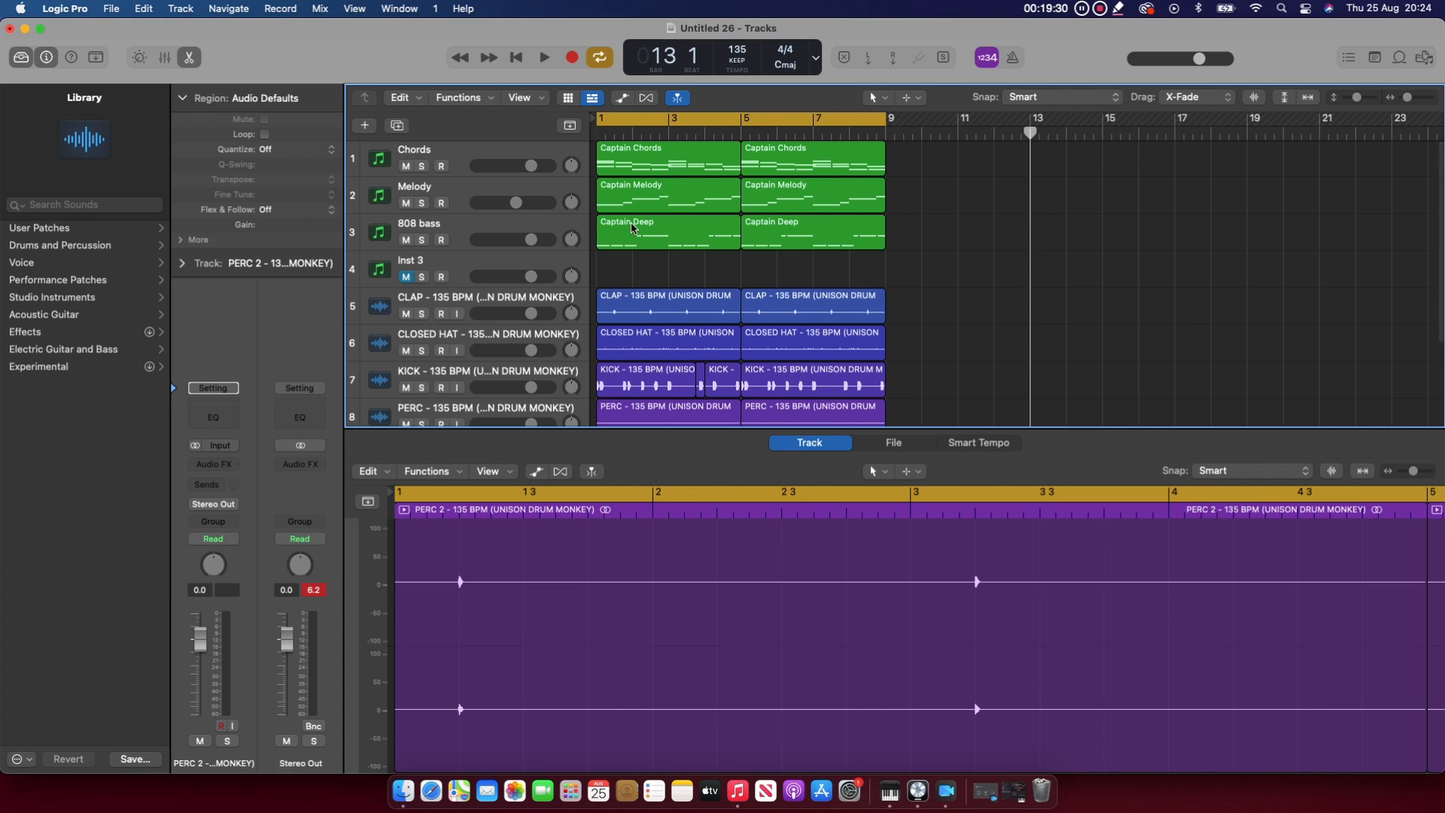
{"action": "key", "text": "space"}
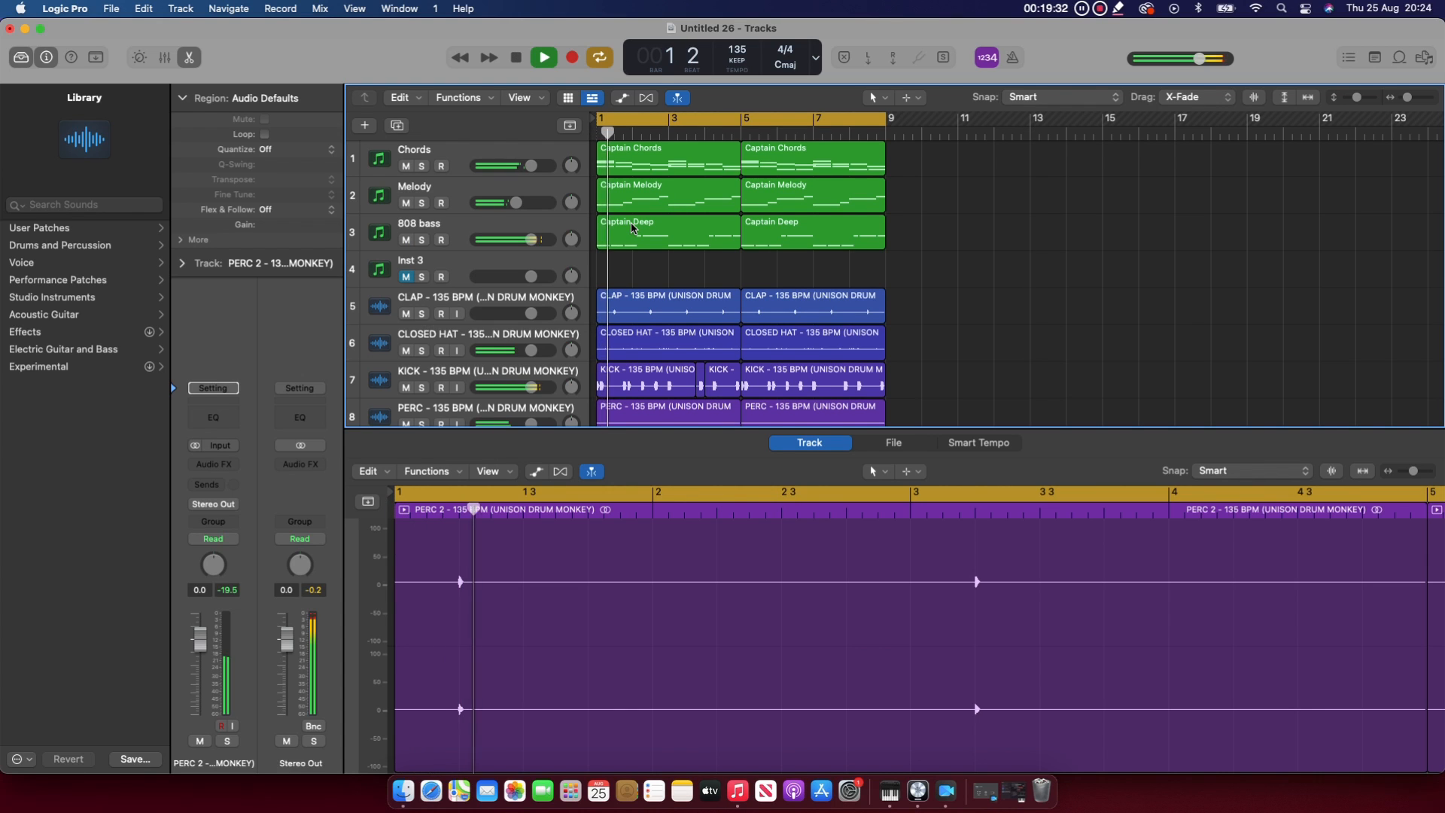
Set the project key signature to C minor and stop playback
{"action": "left_click", "coordinate": [785, 62]}
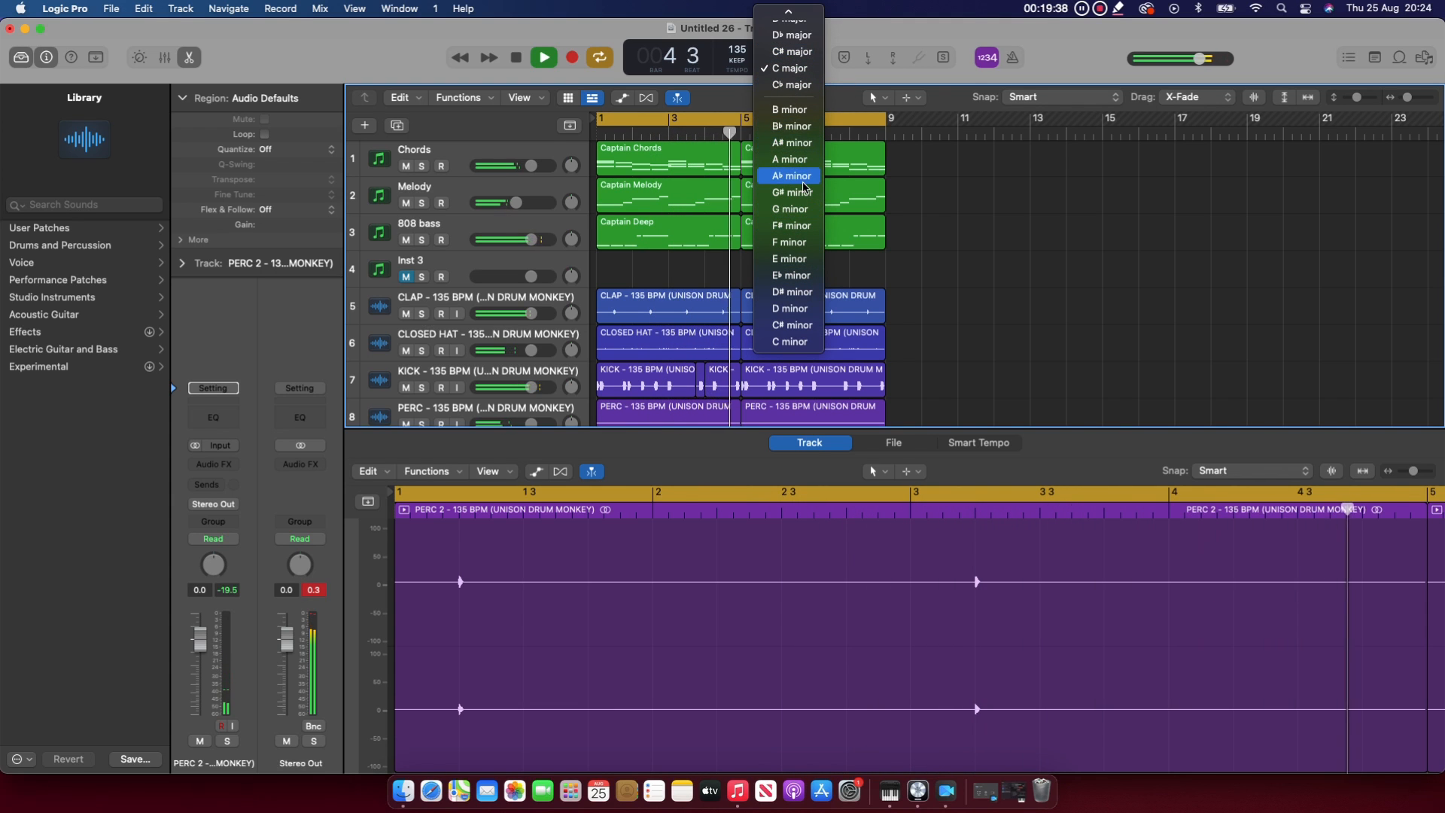
{"action": "left_click", "coordinate": [789, 342]}
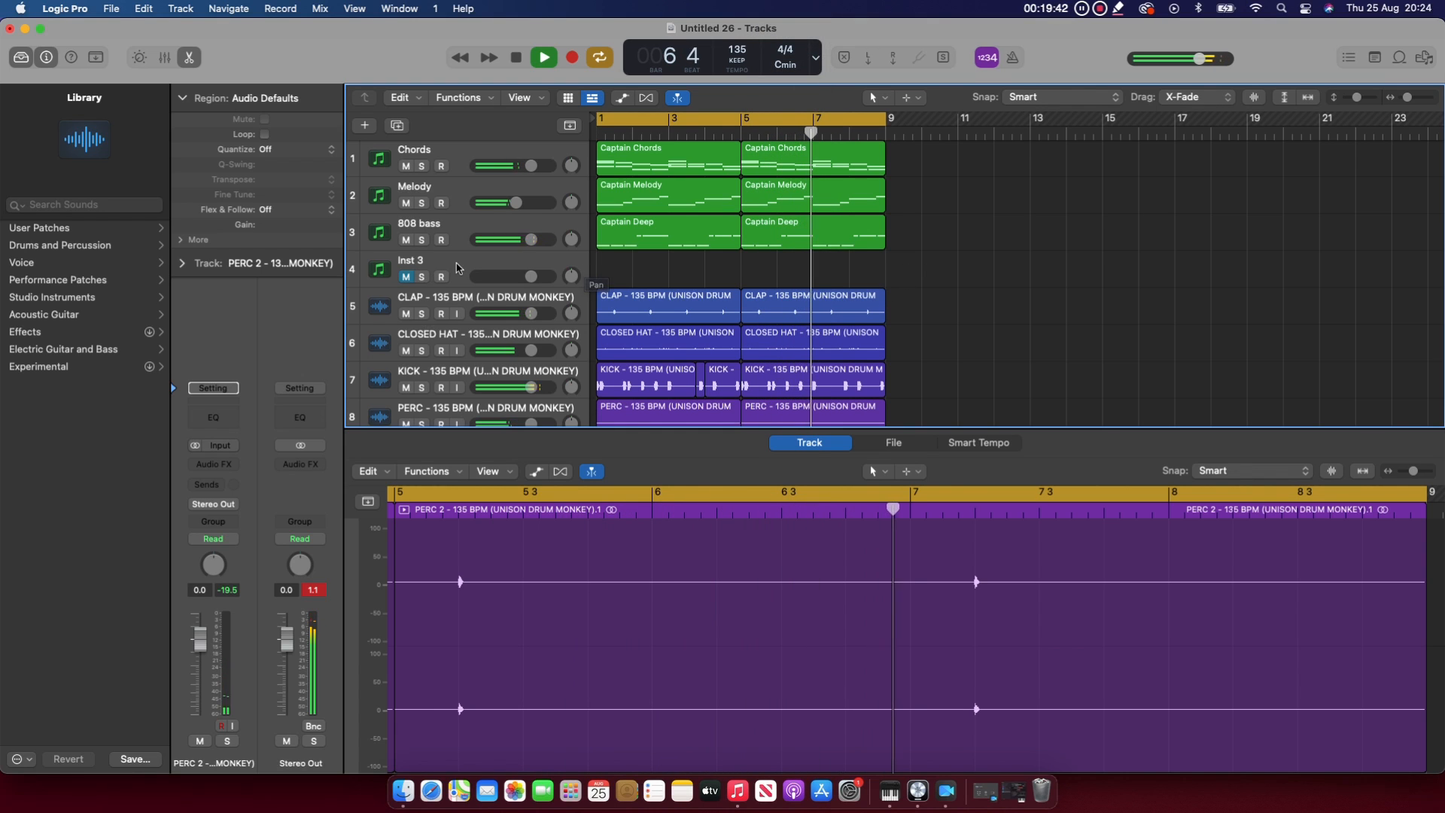
{"action": "scroll", "coordinate": [458, 269], "scroll_direction": "down", "scroll_amount": 1}
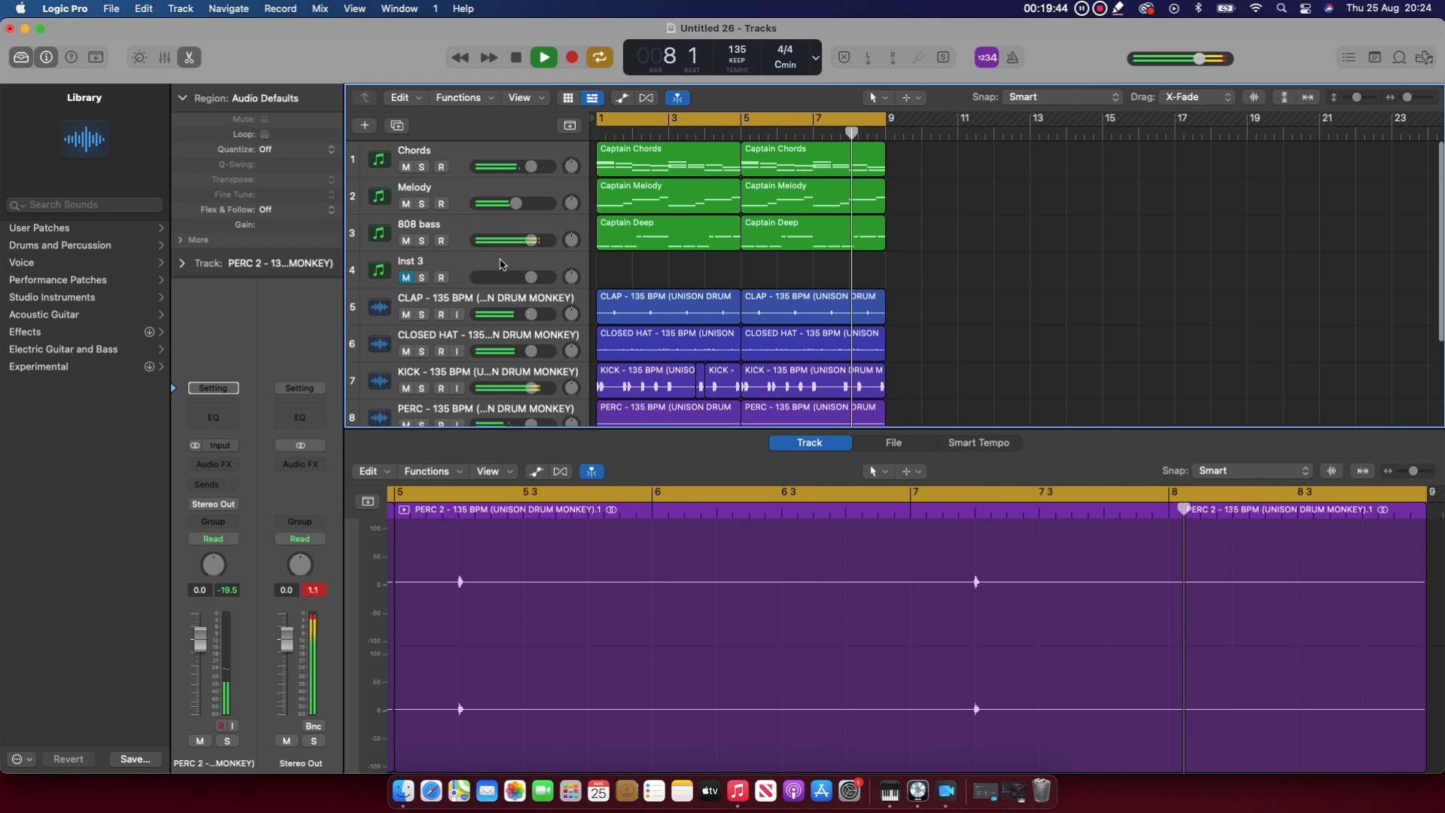
{"action": "key", "text": "space"}
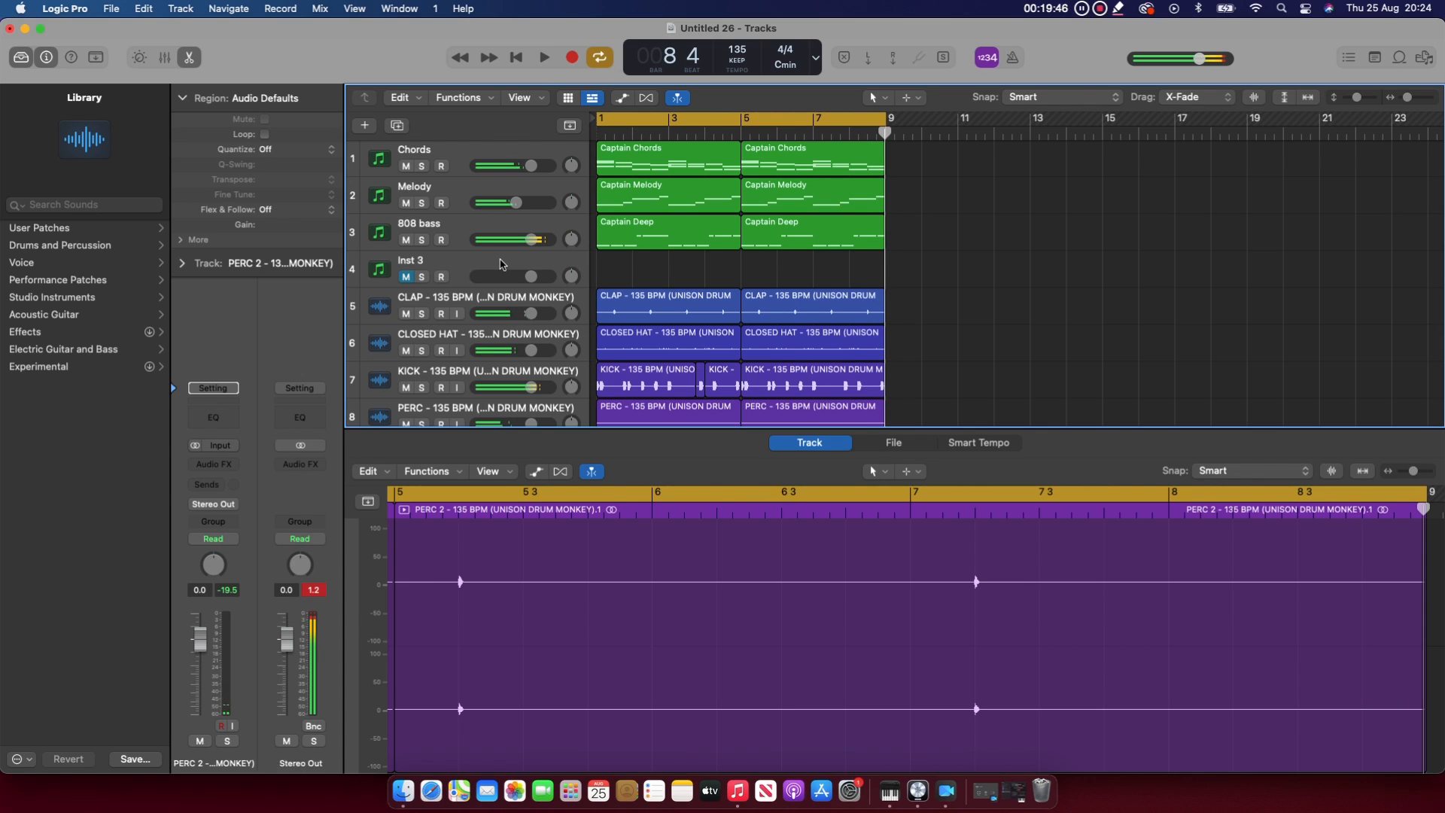
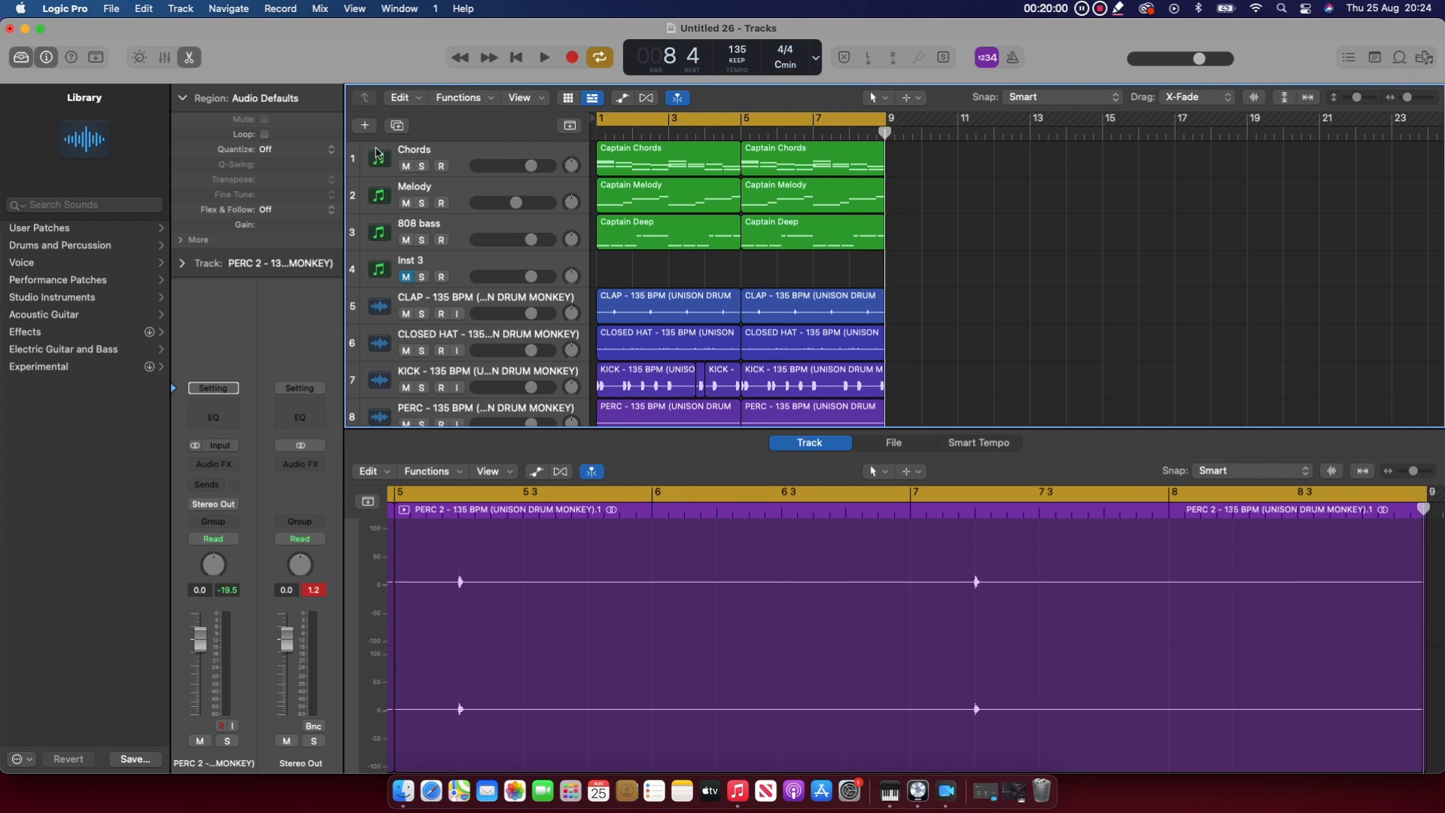
Create one software instrument track with the stereo Loopcloud plug-in as its instrument
{"action": "left_click", "coordinate": [366, 127]}
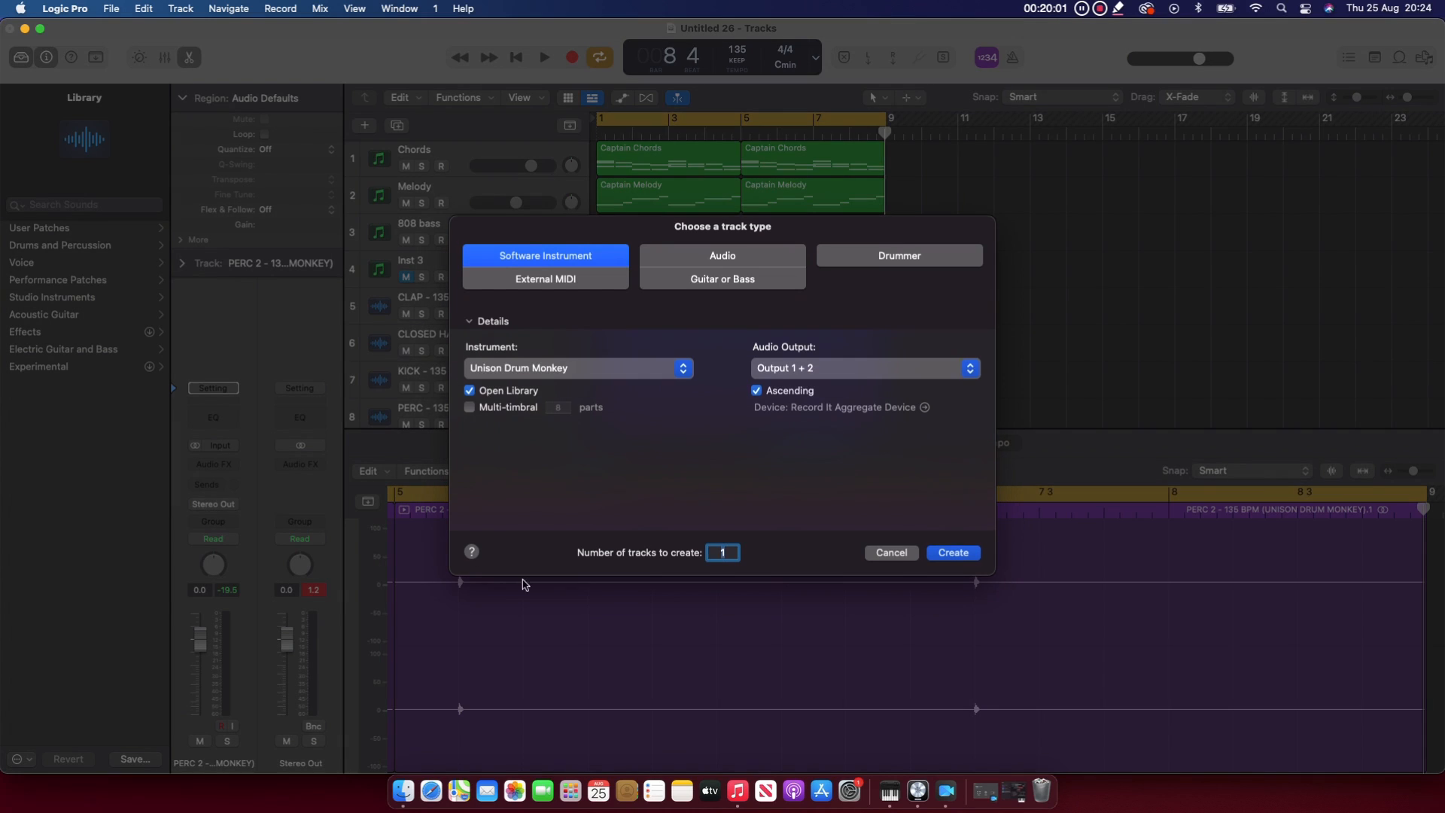
{"action": "left_click", "coordinate": [540, 372]}
{"action": "mouse_move", "coordinate": [624, 740]}
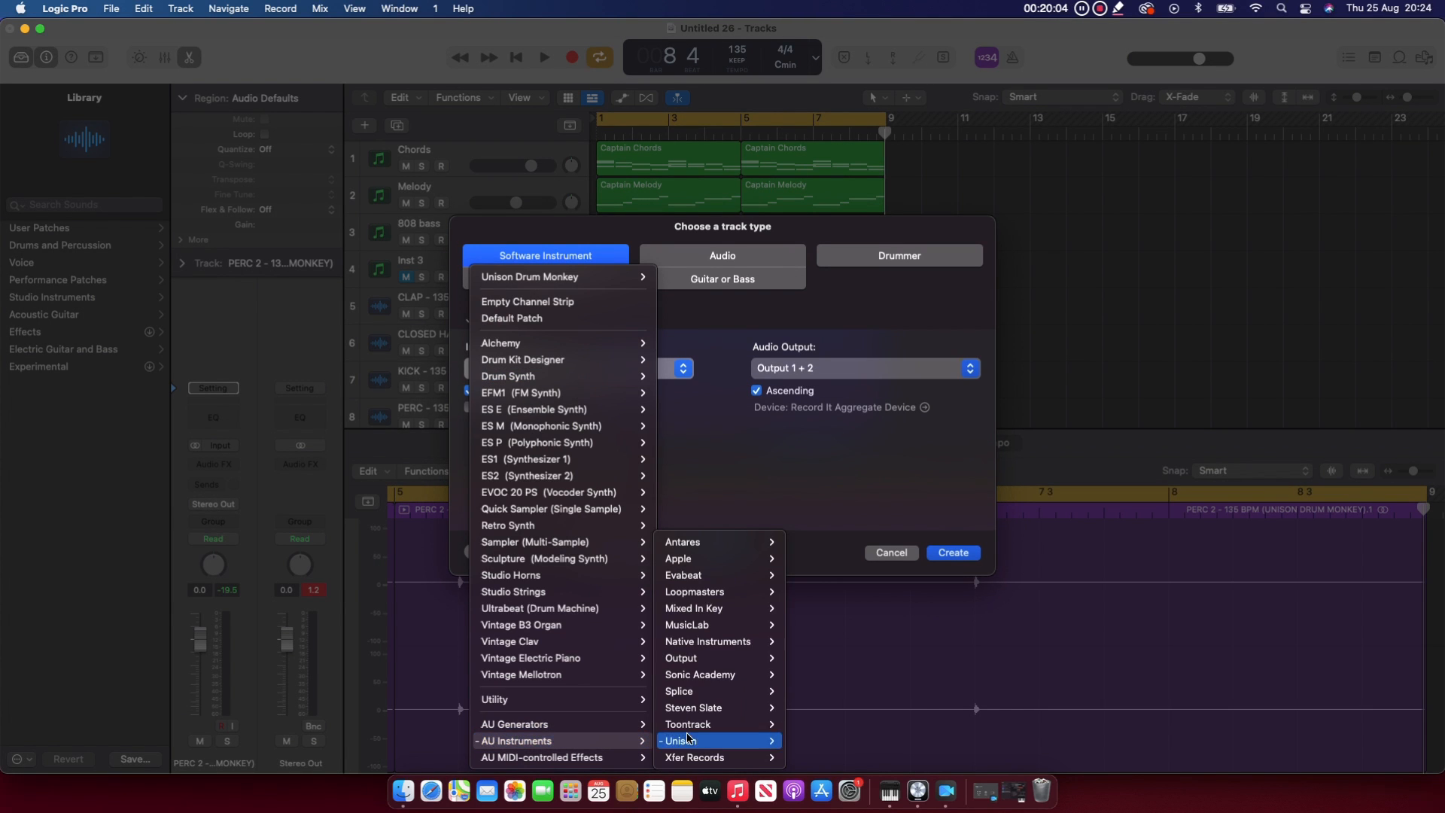
{"action": "mouse_move", "coordinate": [742, 627]}
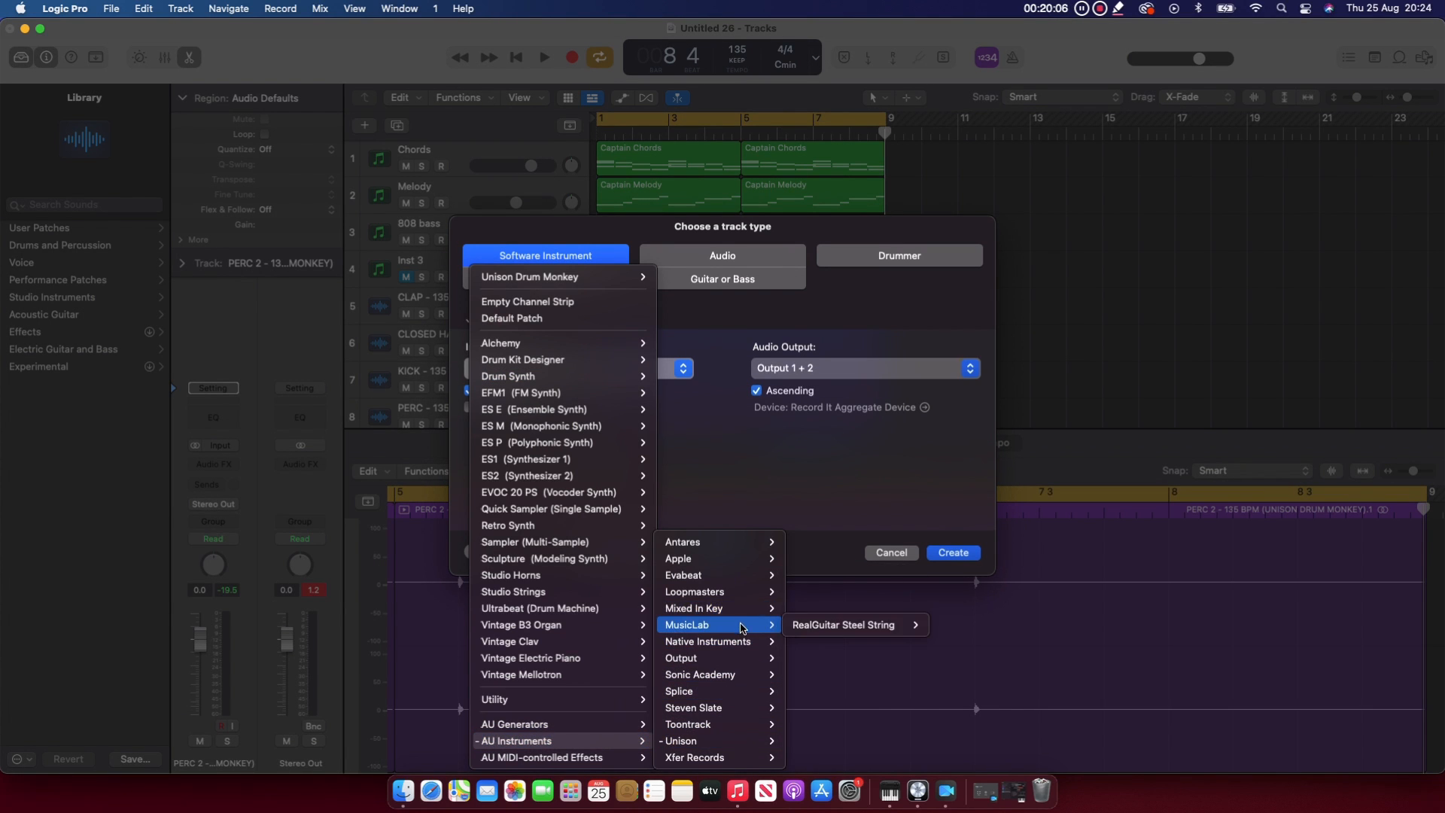
{"action": "mouse_move", "coordinate": [742, 593]}
{"action": "mouse_move", "coordinate": [862, 594]}
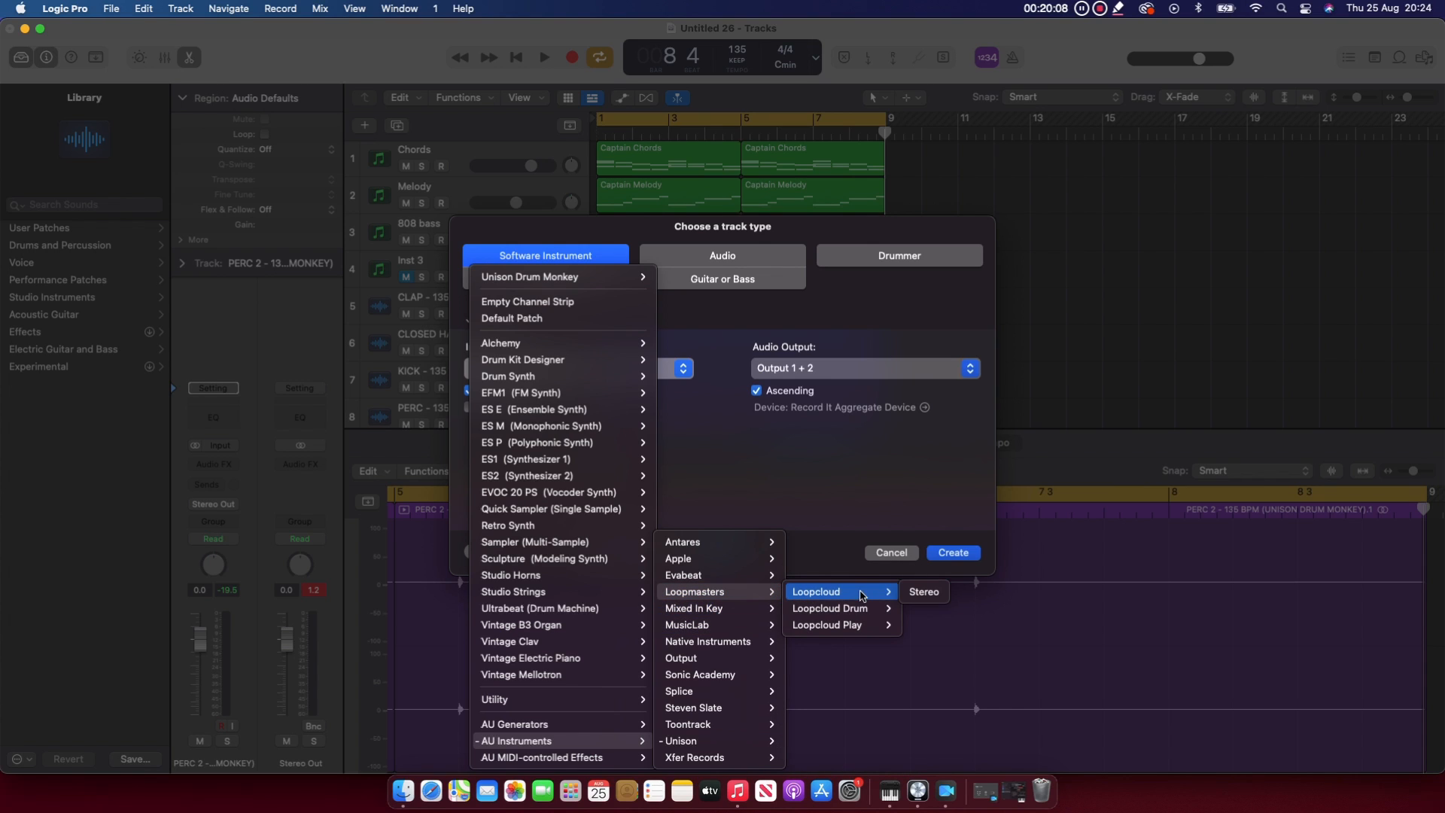
{"action": "left_click", "coordinate": [929, 594]}
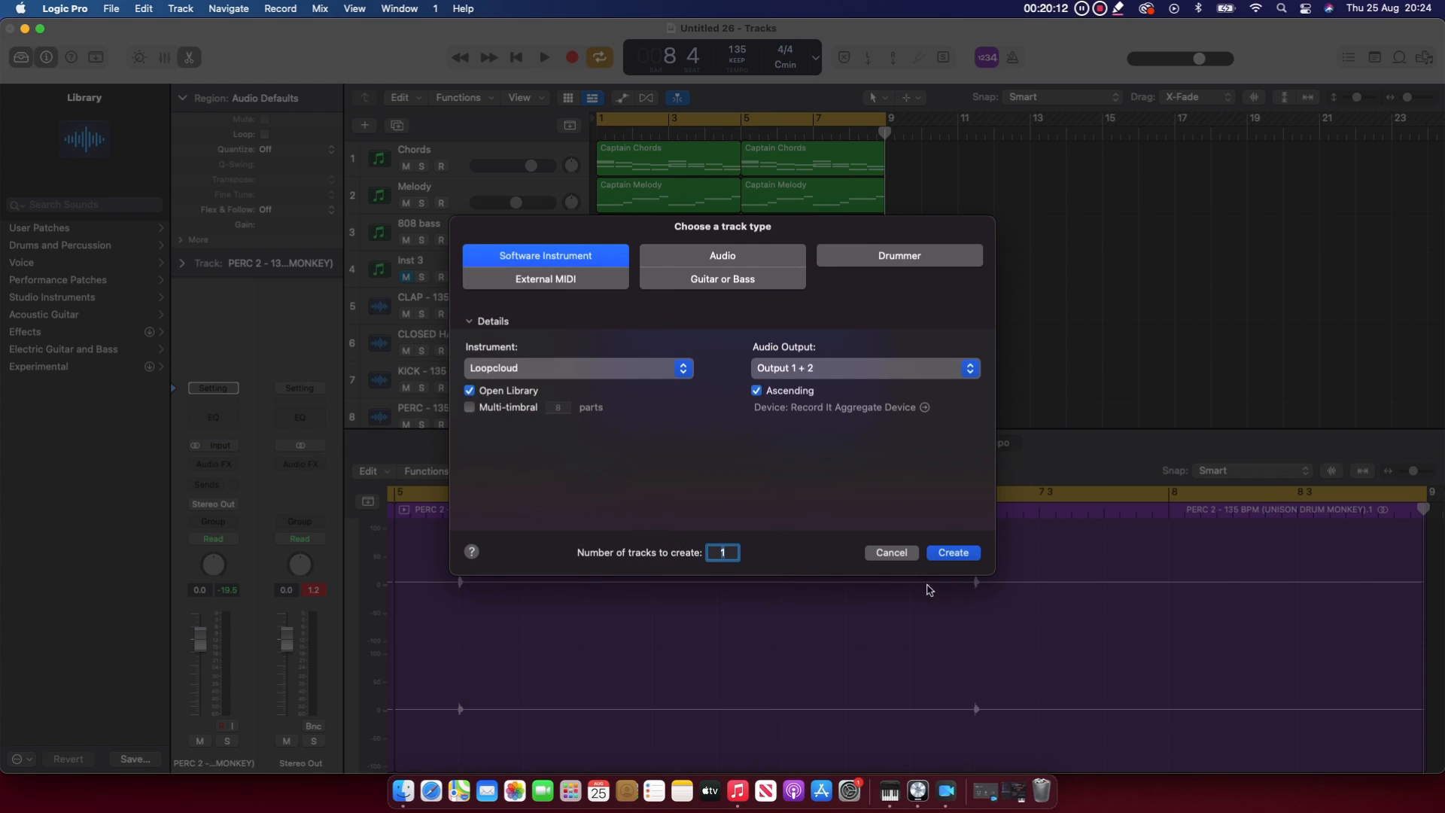
{"action": "left_click", "coordinate": [952, 552]}
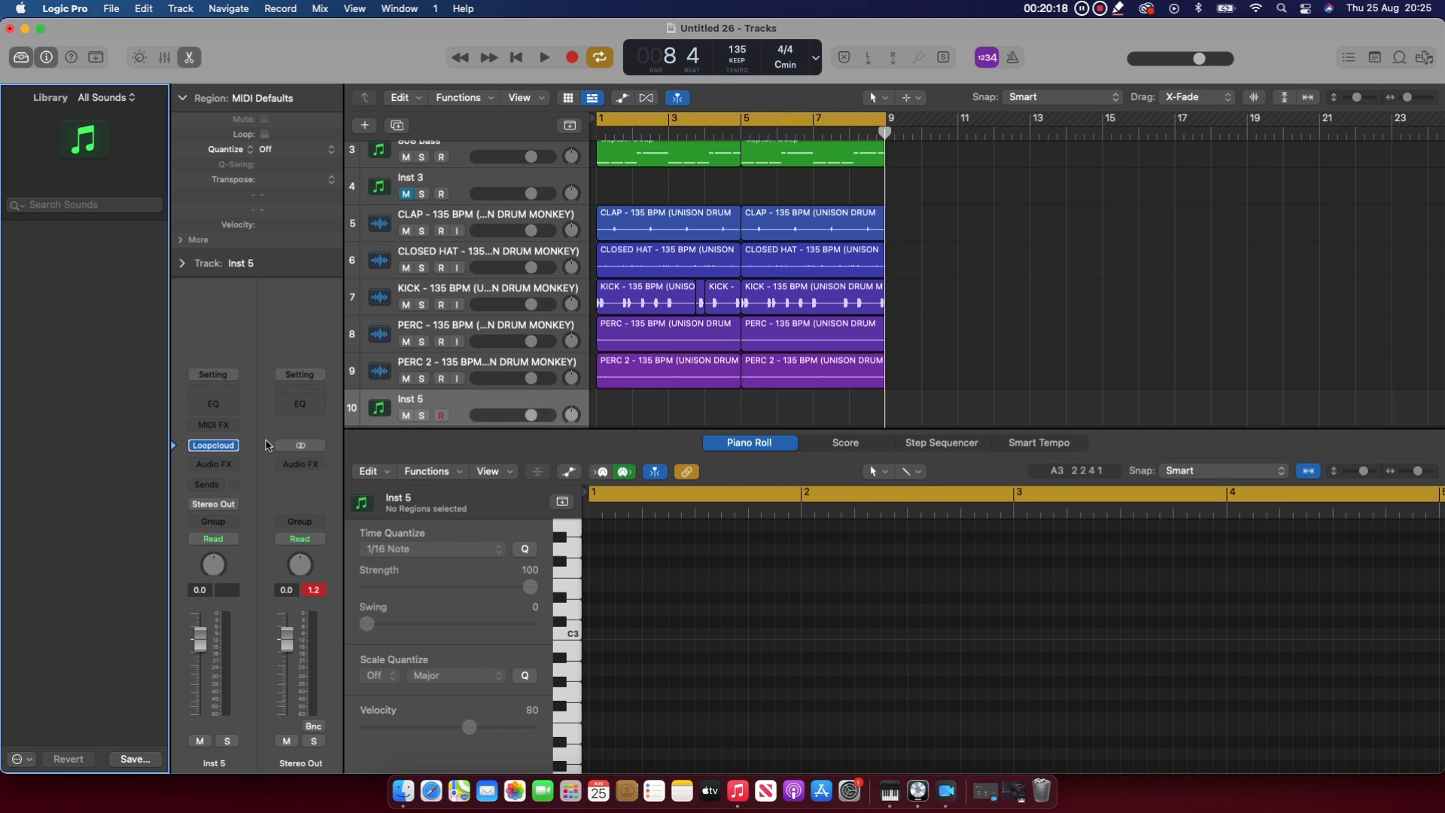
Launch Loopcloud from the Inst 5 track, search it for trap, and open the suggested UK Drill & Trap 2 pack
{"action": "left_click", "coordinate": [214, 445]}
{"action": "left_click", "coordinate": [465, 376]}
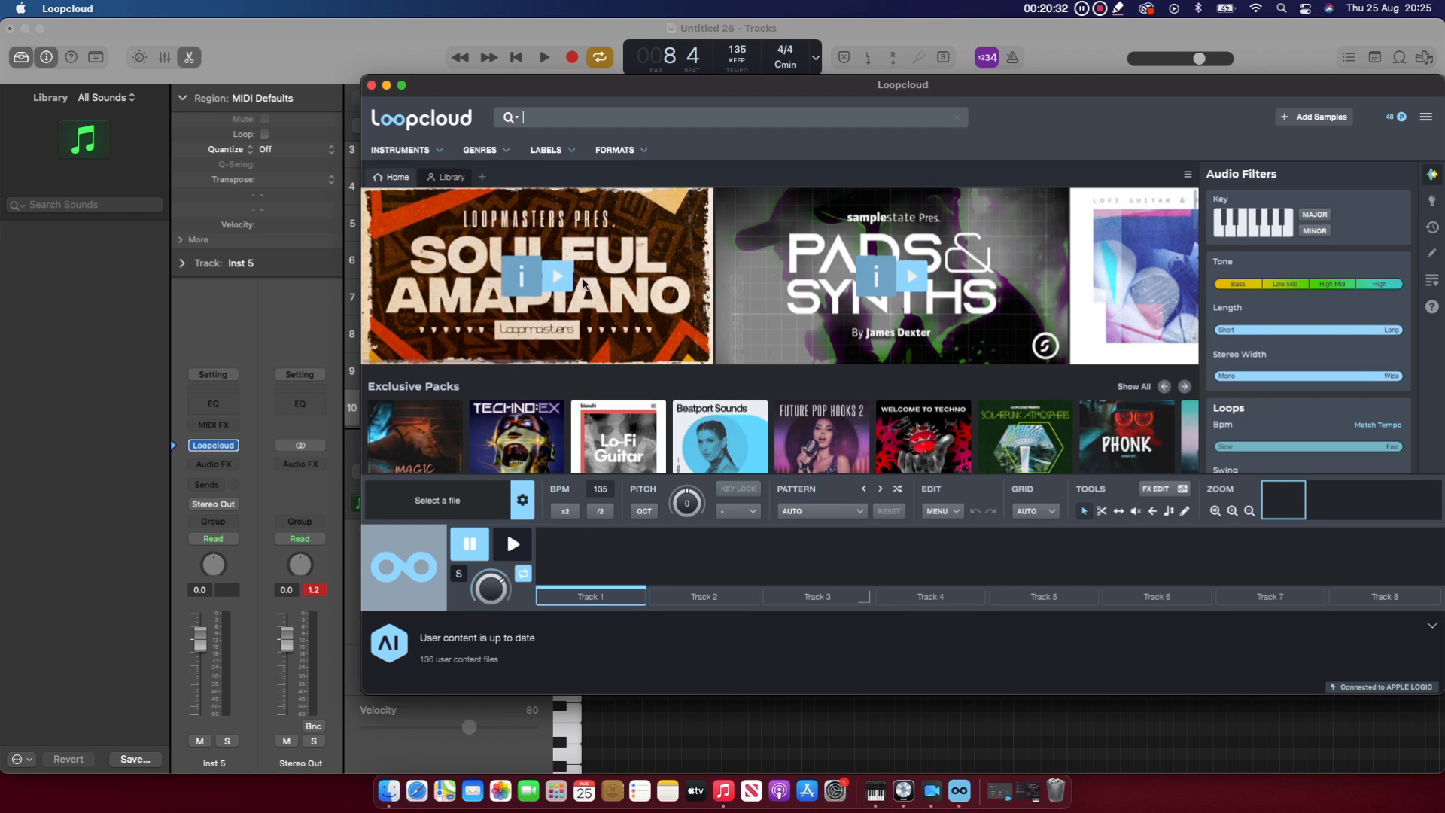
{"action": "left_click", "coordinate": [587, 125]}
{"action": "type", "text": "trap"}
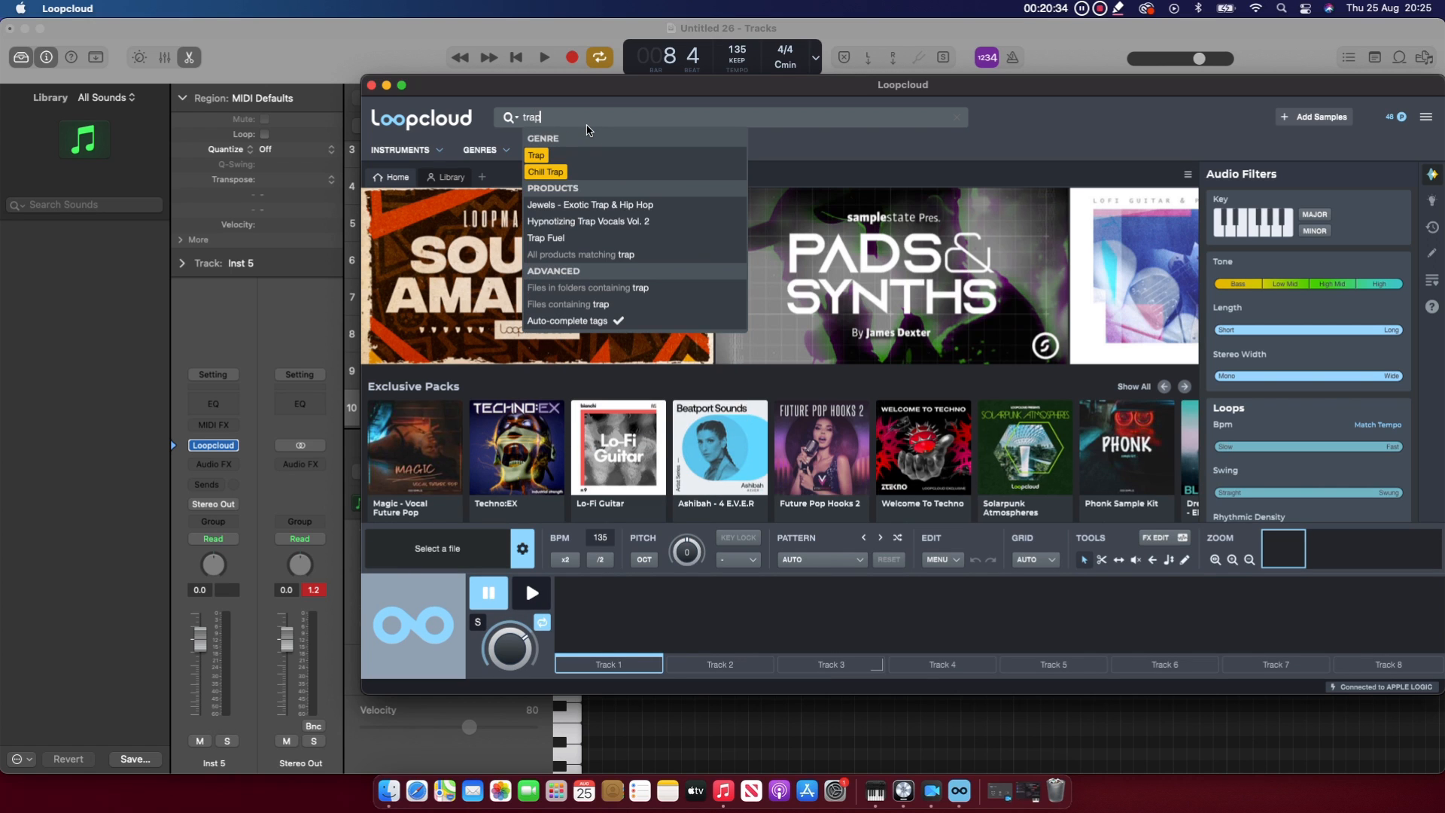
{"action": "key", "text": "Return"}
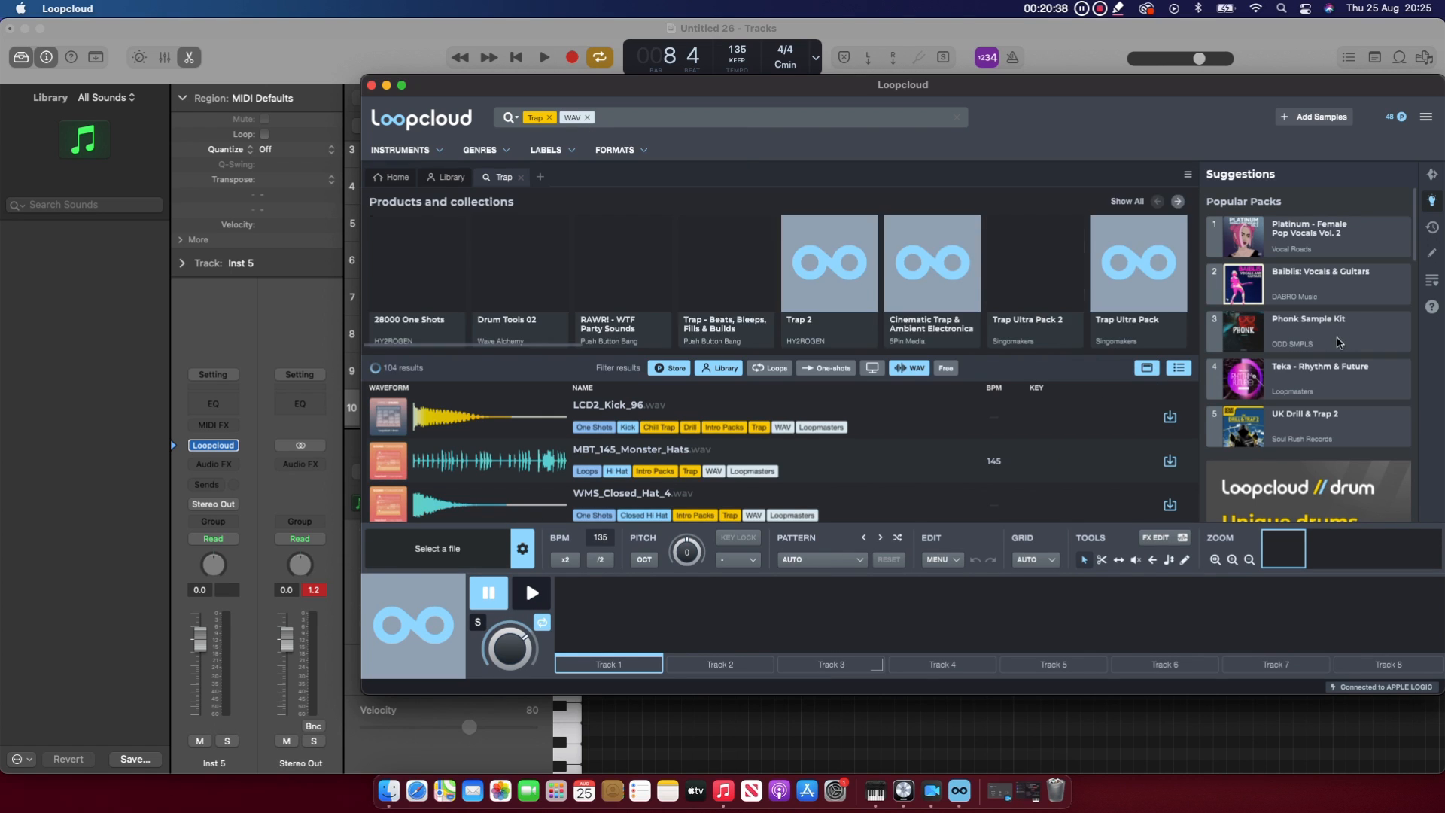
{"action": "scroll", "coordinate": [1313, 341], "scroll_direction": "down", "scroll_amount": 2}
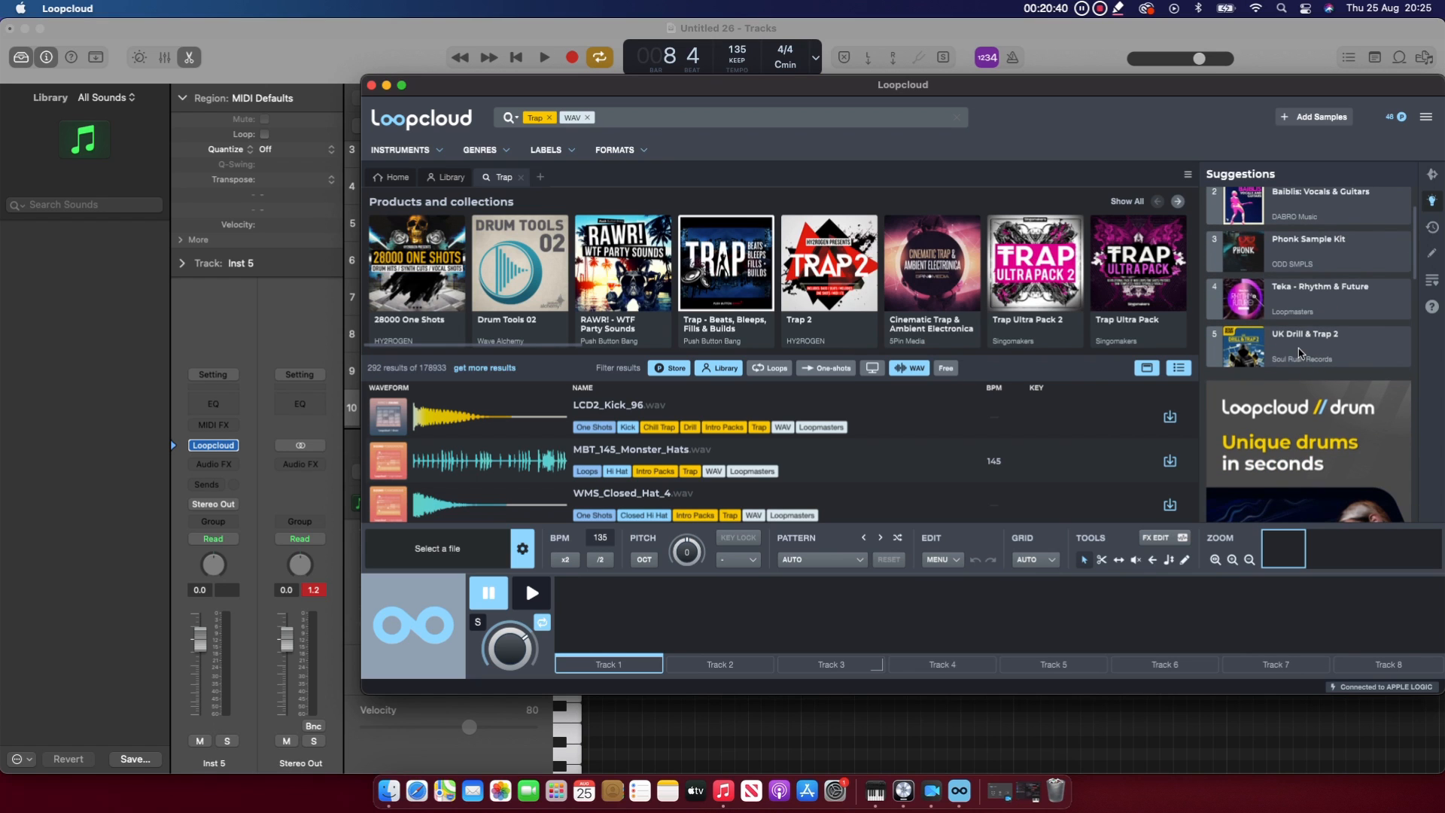
{"action": "left_click", "coordinate": [1302, 349]}
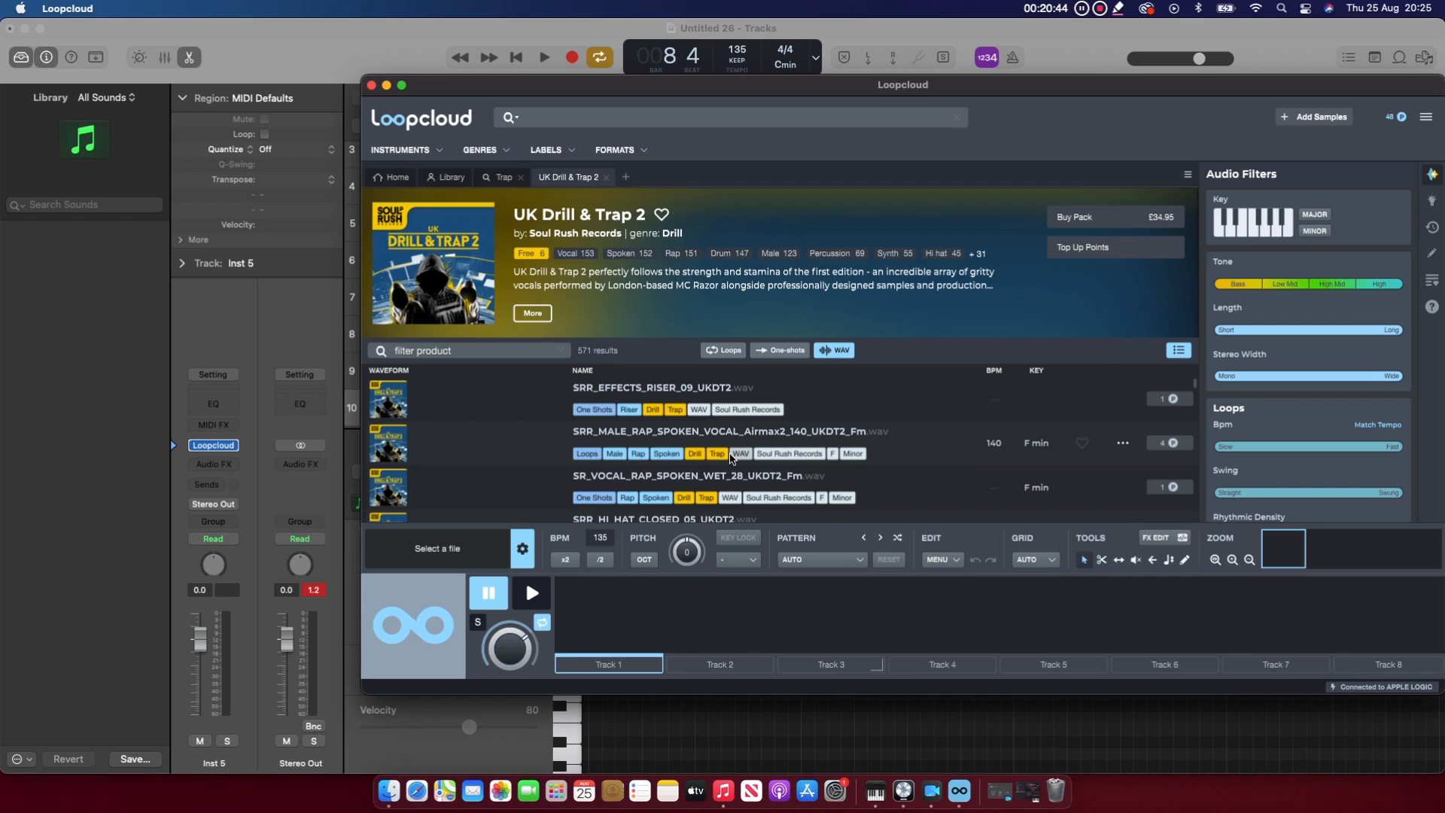
Set the Loopcloud key lock to C and filter the pack to minor samples
{"action": "left_click", "coordinate": [749, 567]}
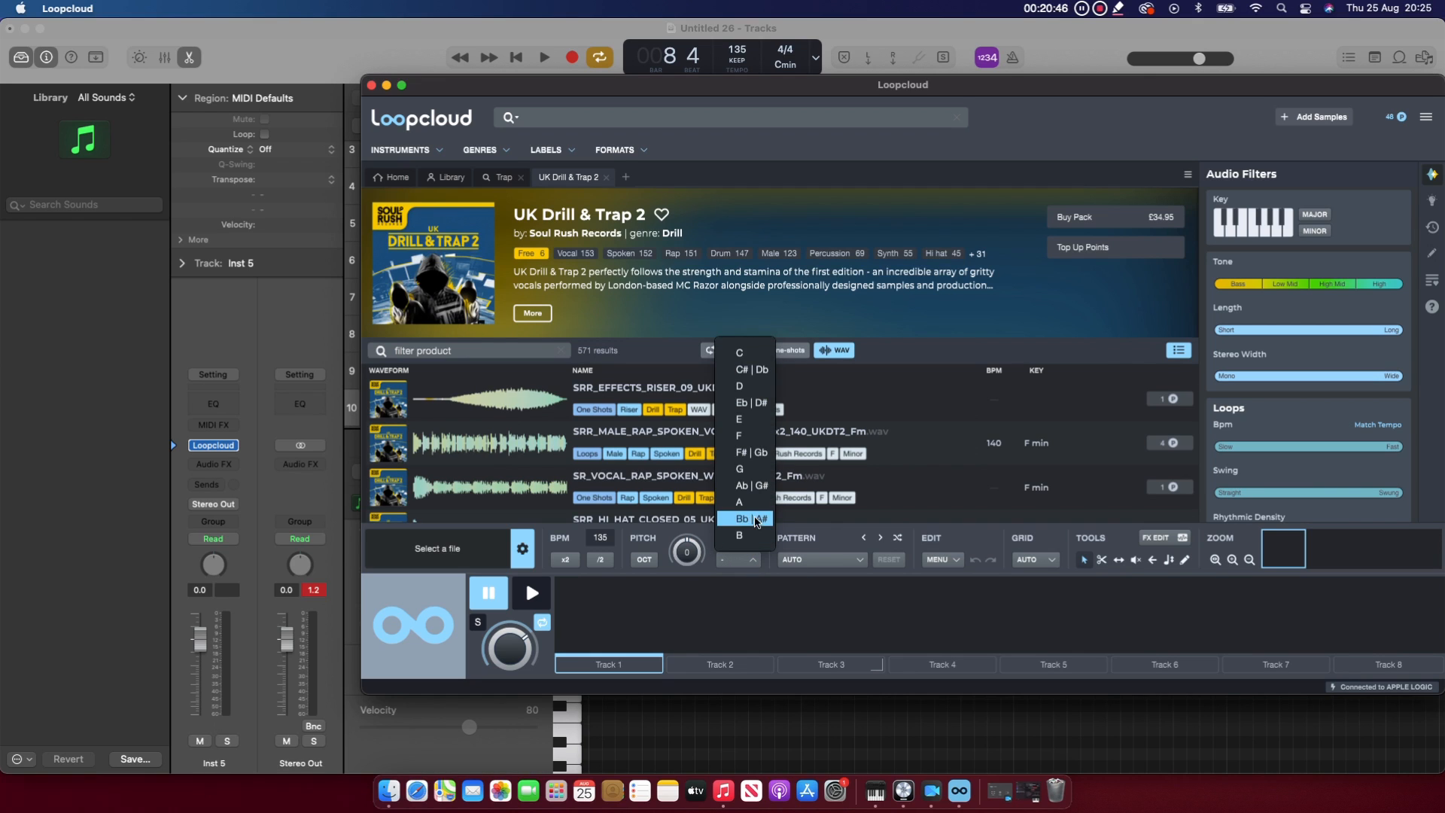
{"action": "left_click", "coordinate": [742, 353]}
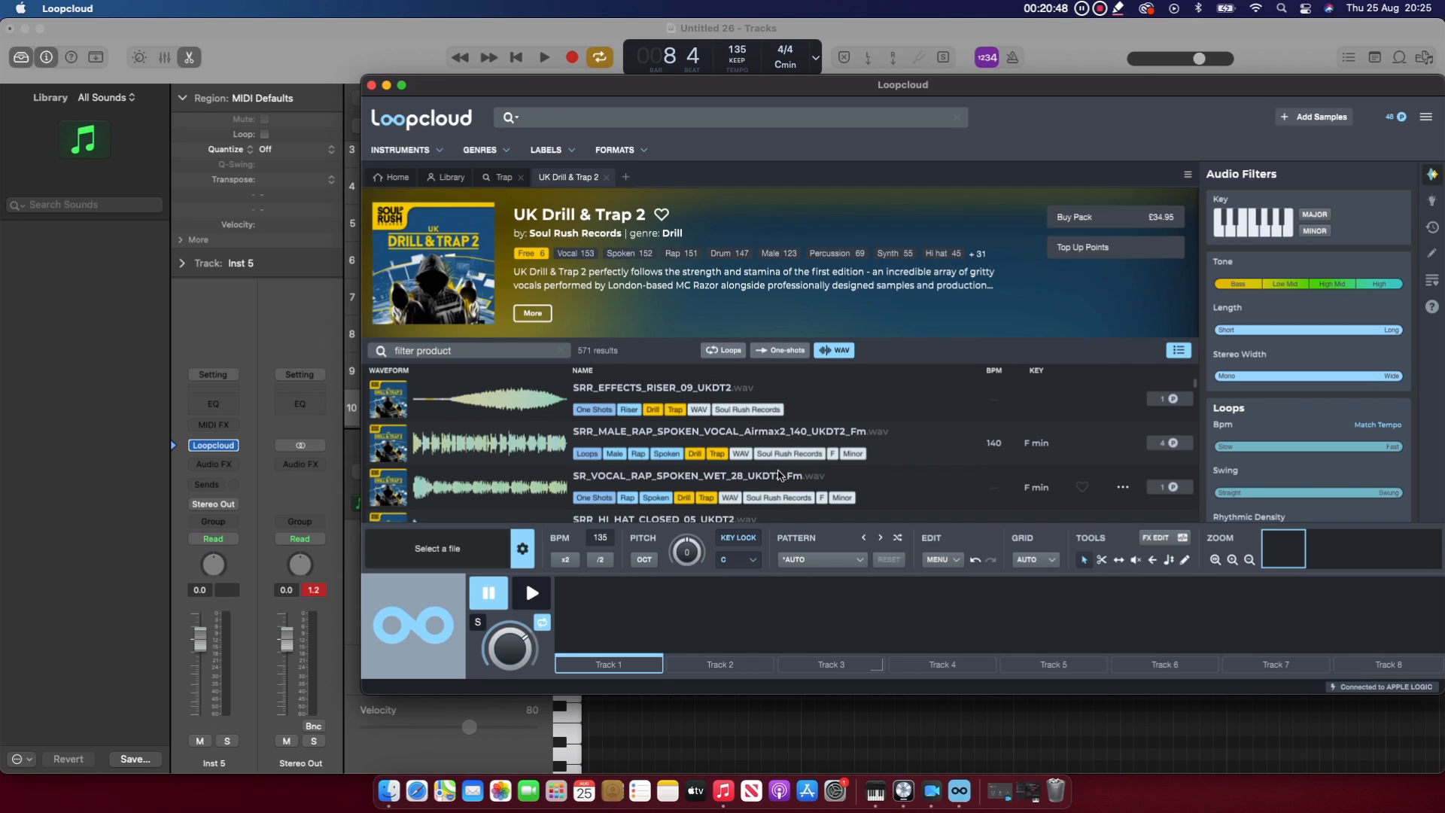
{"action": "left_click", "coordinate": [839, 564]}
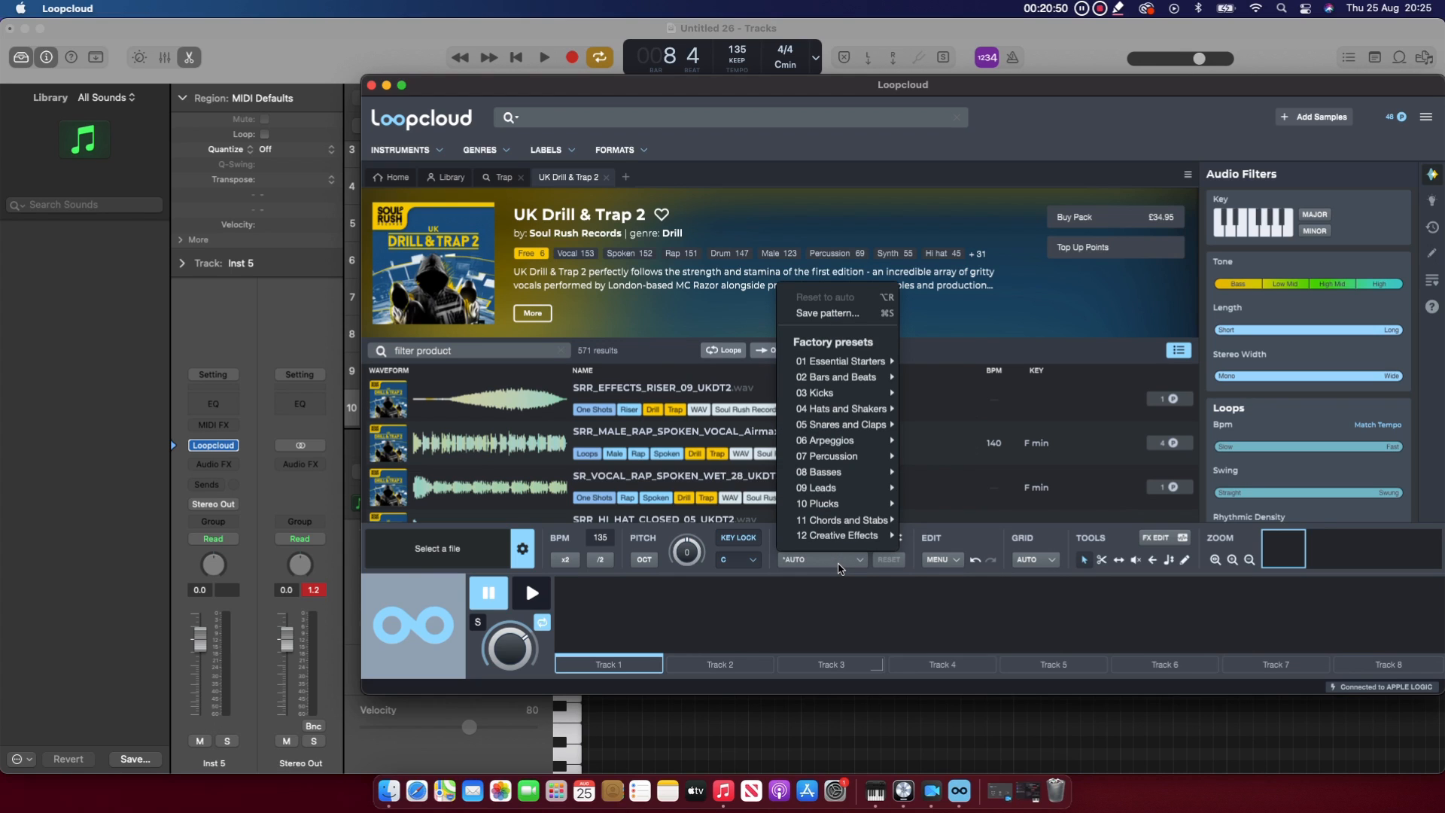
{"action": "left_click", "coordinate": [769, 575]}
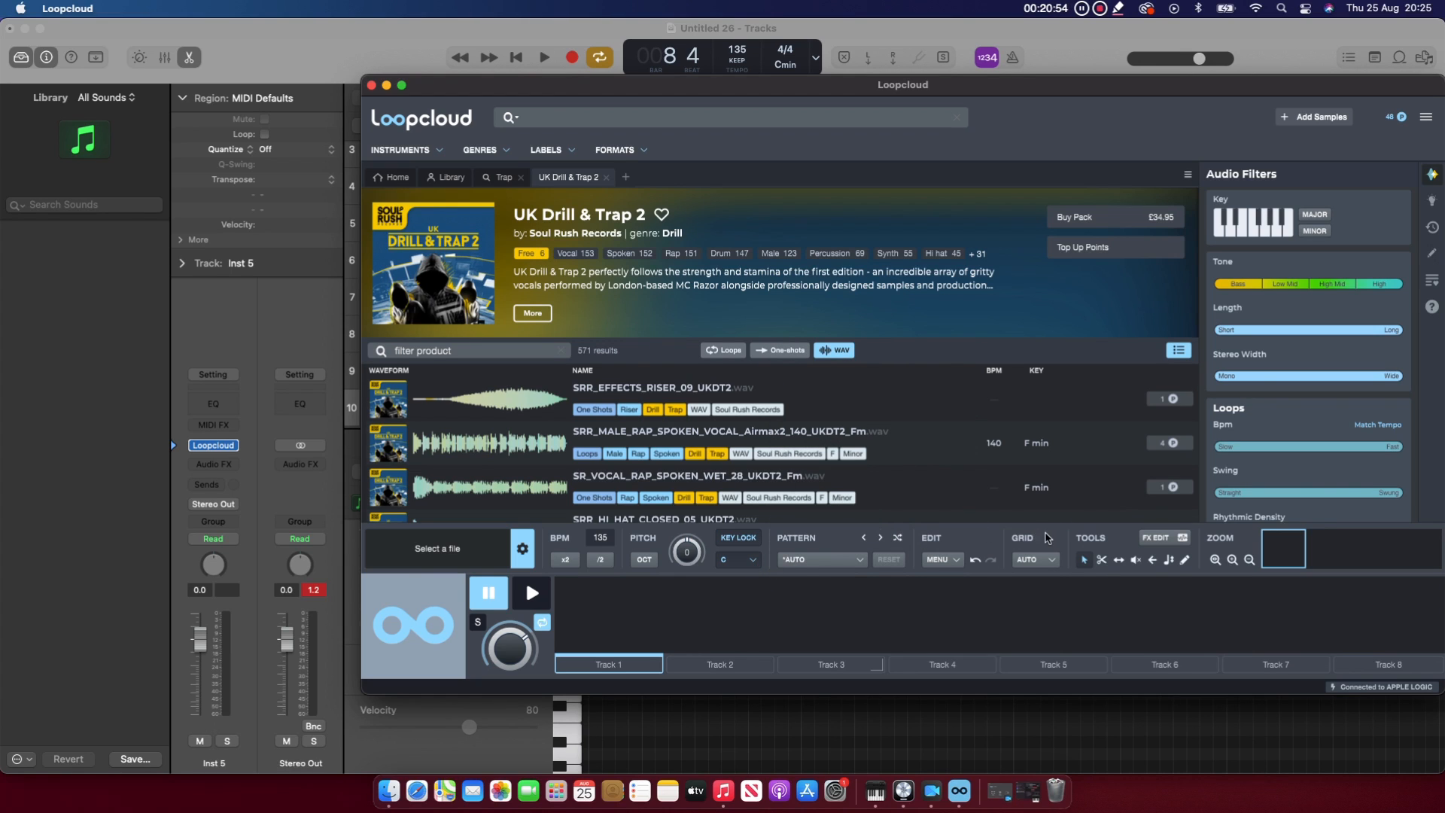
{"action": "left_click", "coordinate": [1314, 232]}
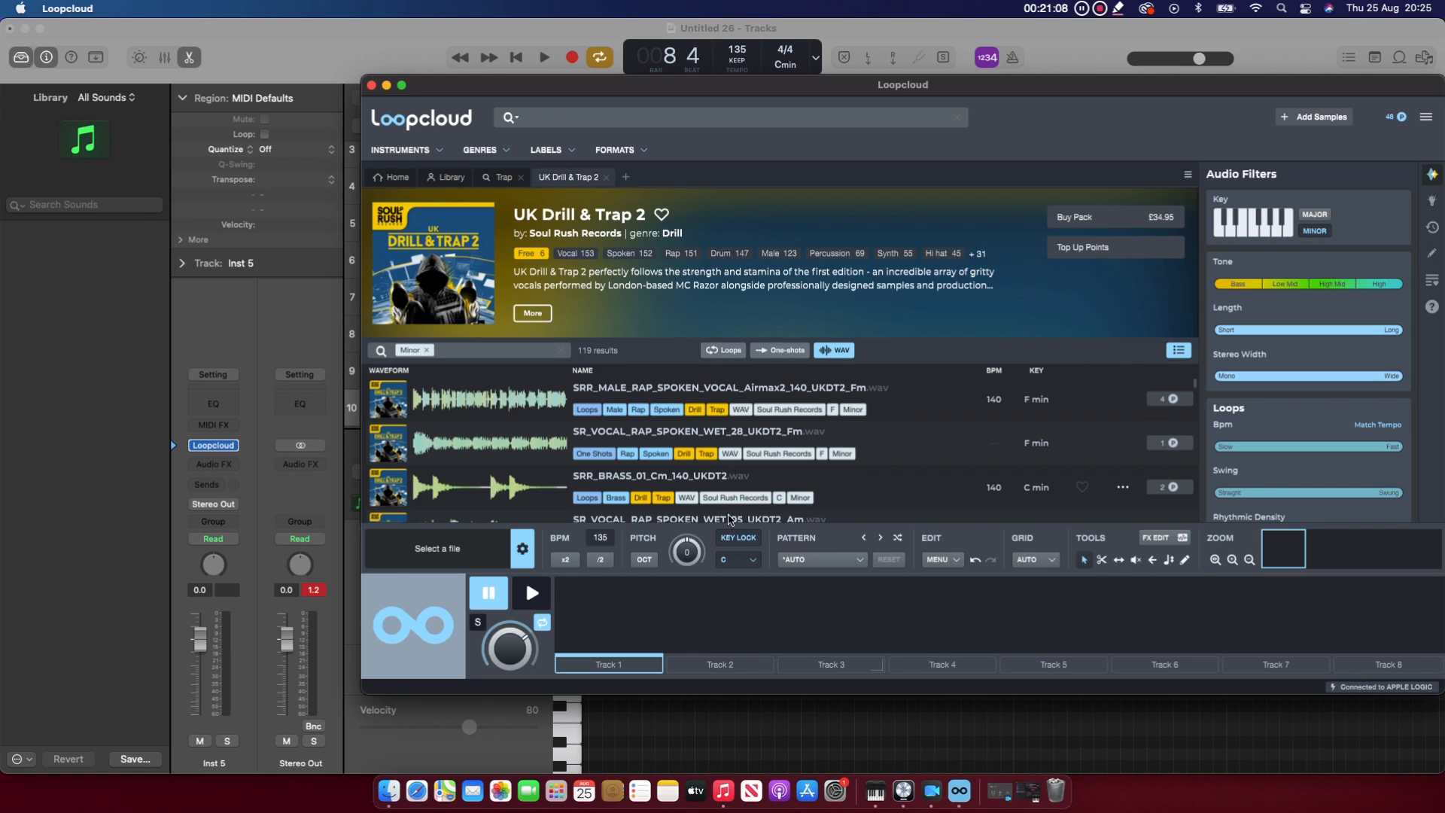
Audition the pack's minor samples, including the Airmax2 and BDSM1 rap vocals and the SRR_BRASS_01_Cm_140 loop
{"action": "left_click", "coordinate": [478, 404]}
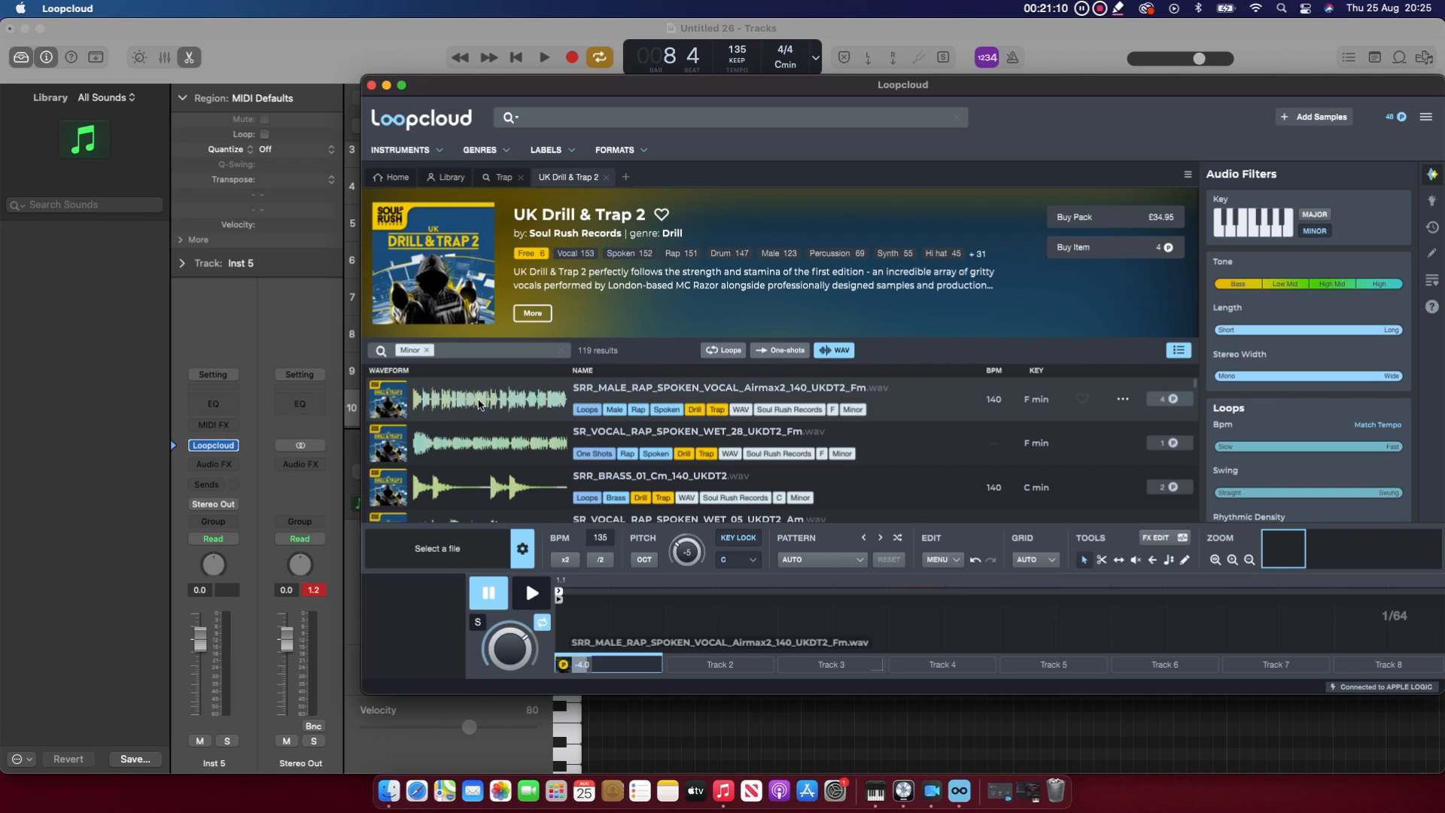
{"action": "left_click", "coordinate": [533, 594]}
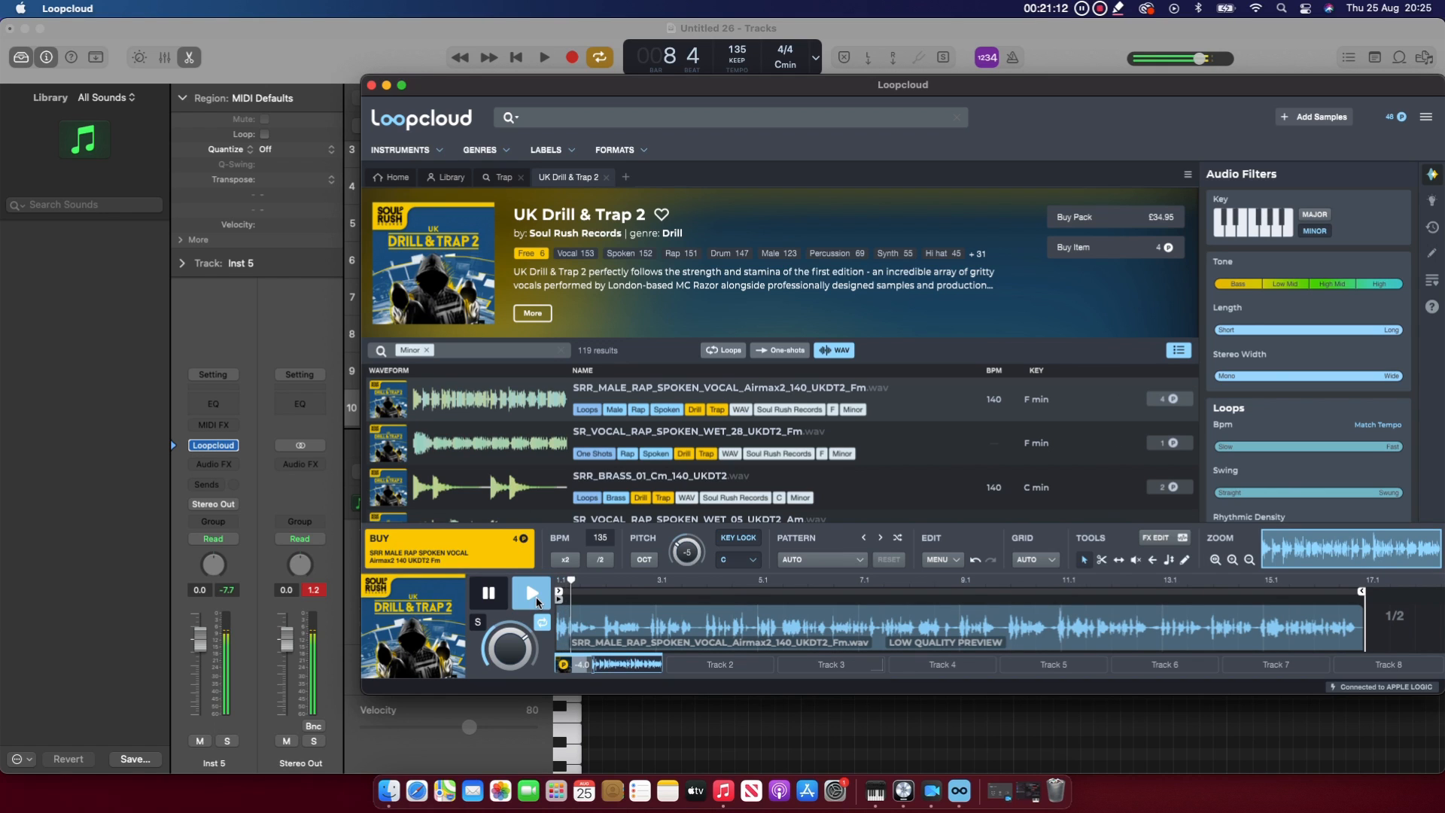
{"action": "left_click", "coordinate": [489, 459]}
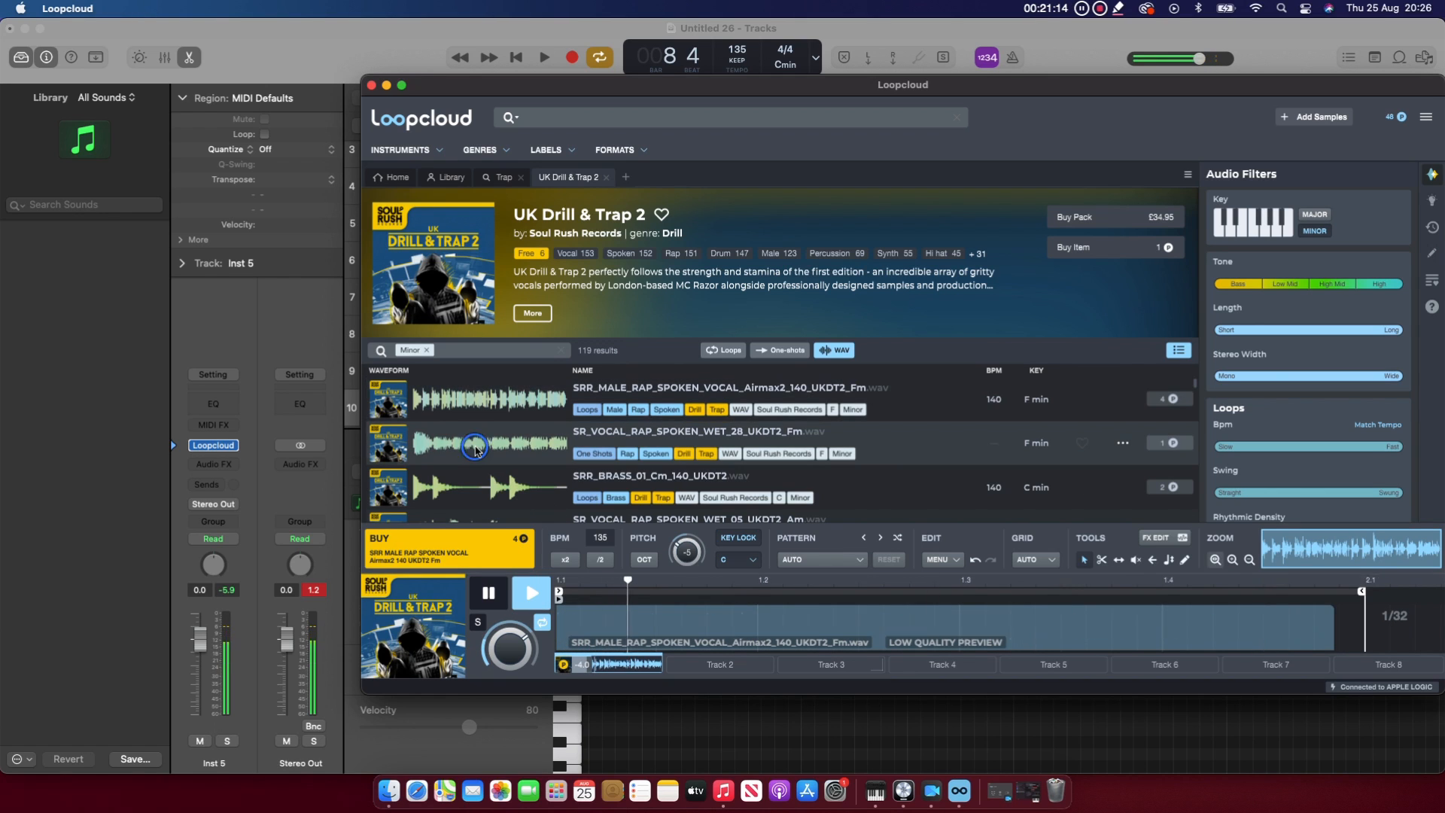
{"action": "left_click", "coordinate": [448, 493]}
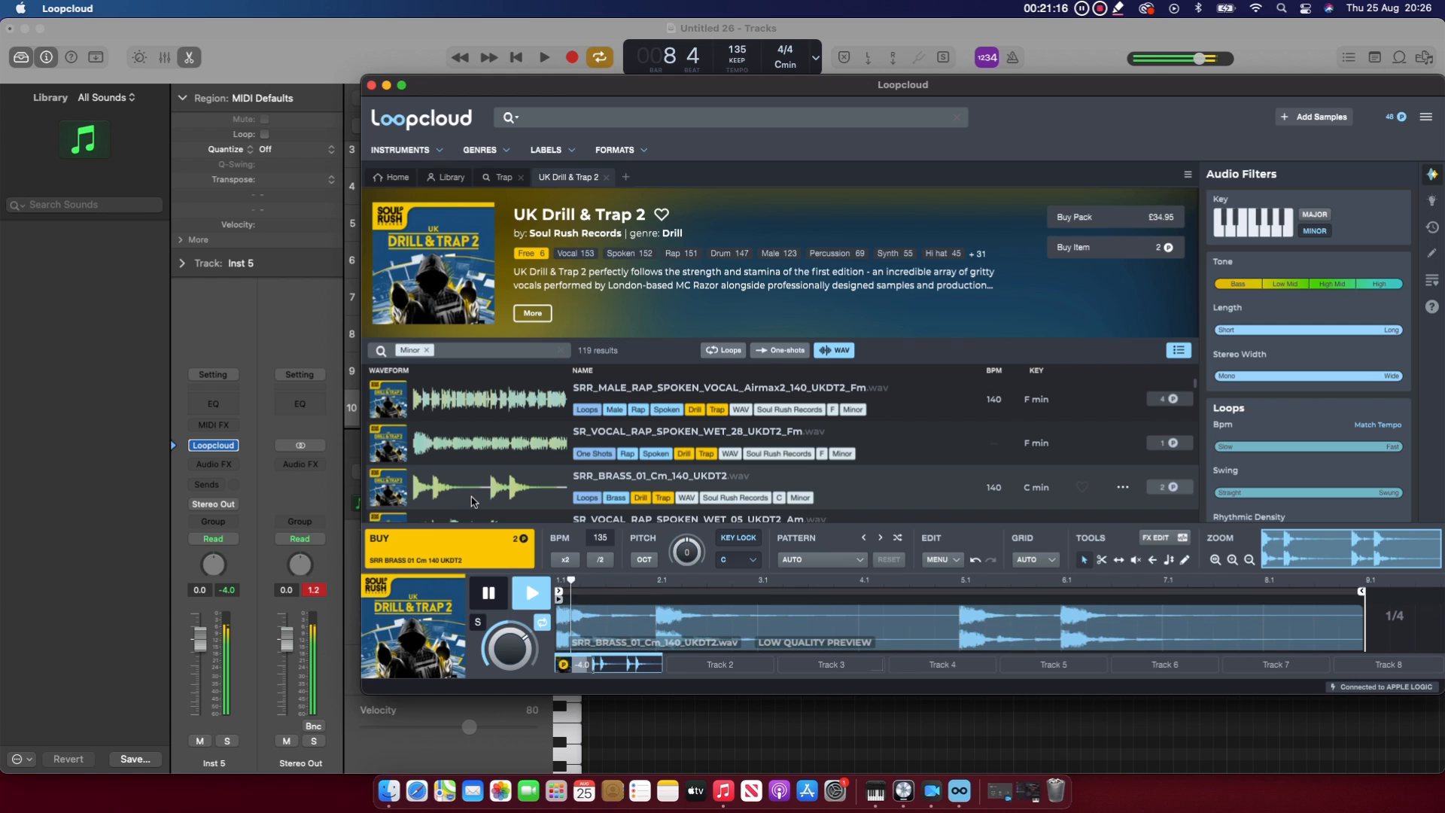
{"action": "scroll", "coordinate": [459, 496], "scroll_direction": "down", "scroll_amount": 5}
{"action": "scroll", "coordinate": [475, 496], "scroll_direction": "up", "scroll_amount": 3}
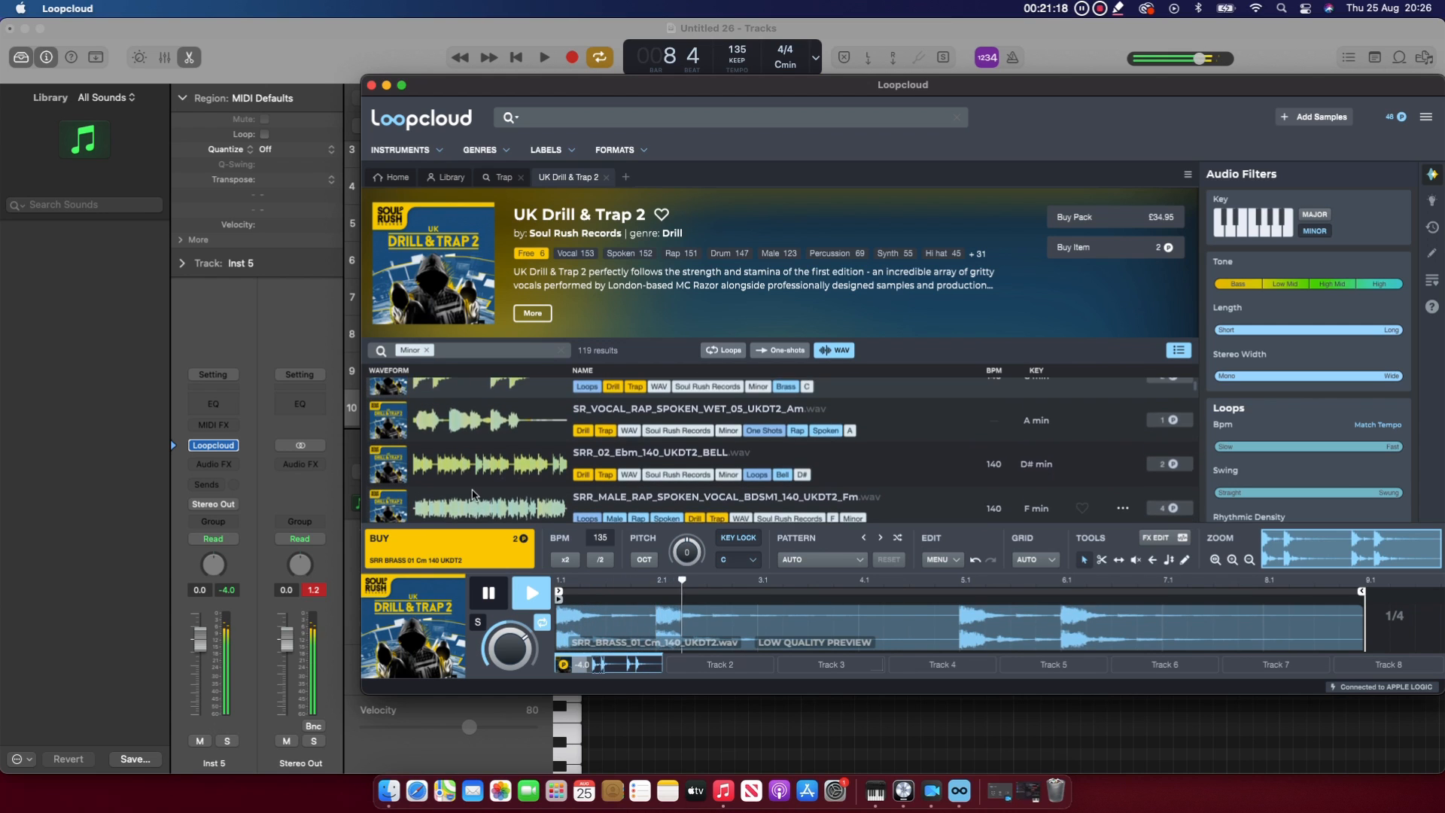
{"action": "left_click", "coordinate": [474, 496]}
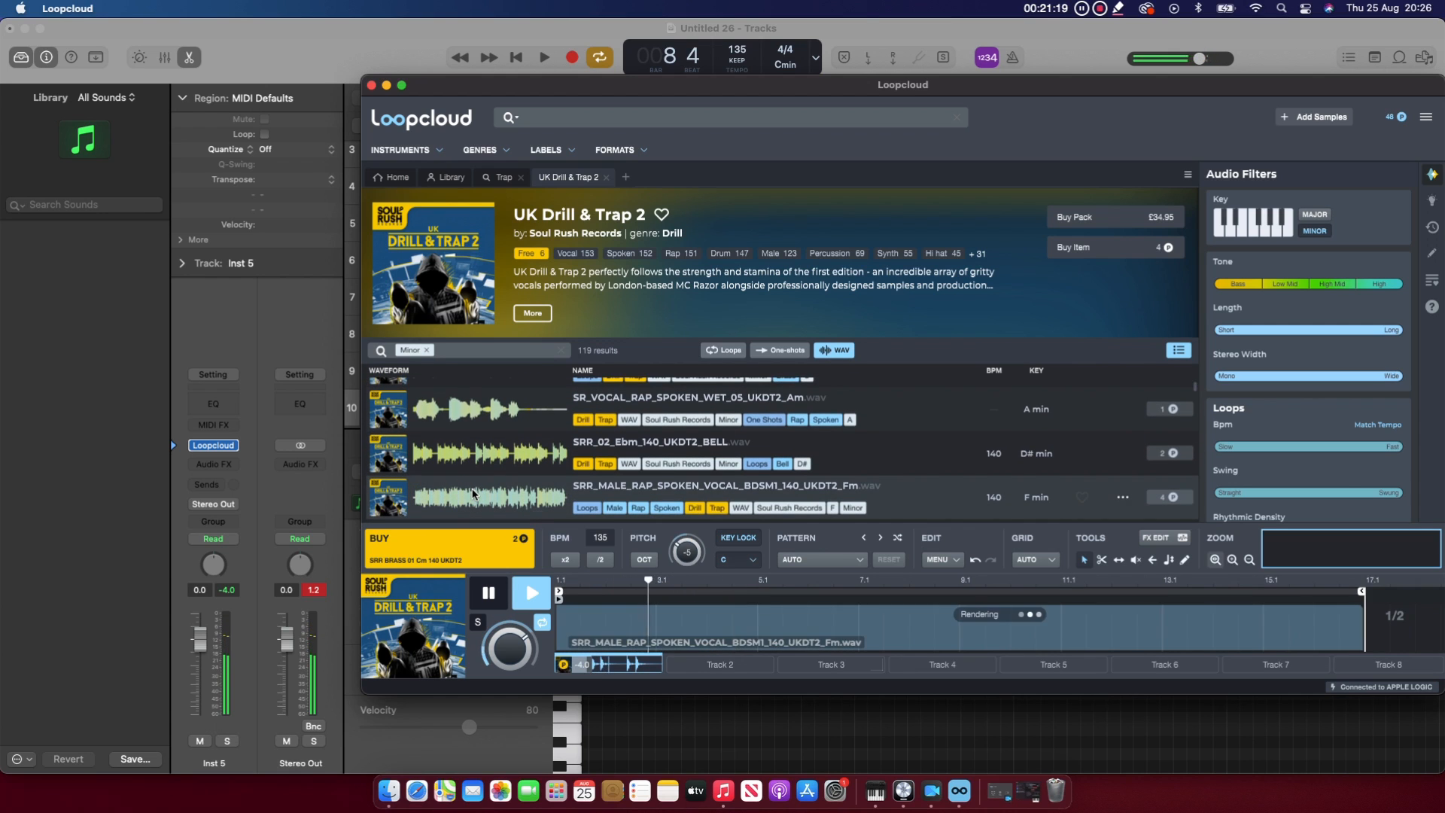
Filter the pack's samples by loops and by the Synth tag, ending on the Spoken tag
{"action": "left_click", "coordinate": [723, 350]}
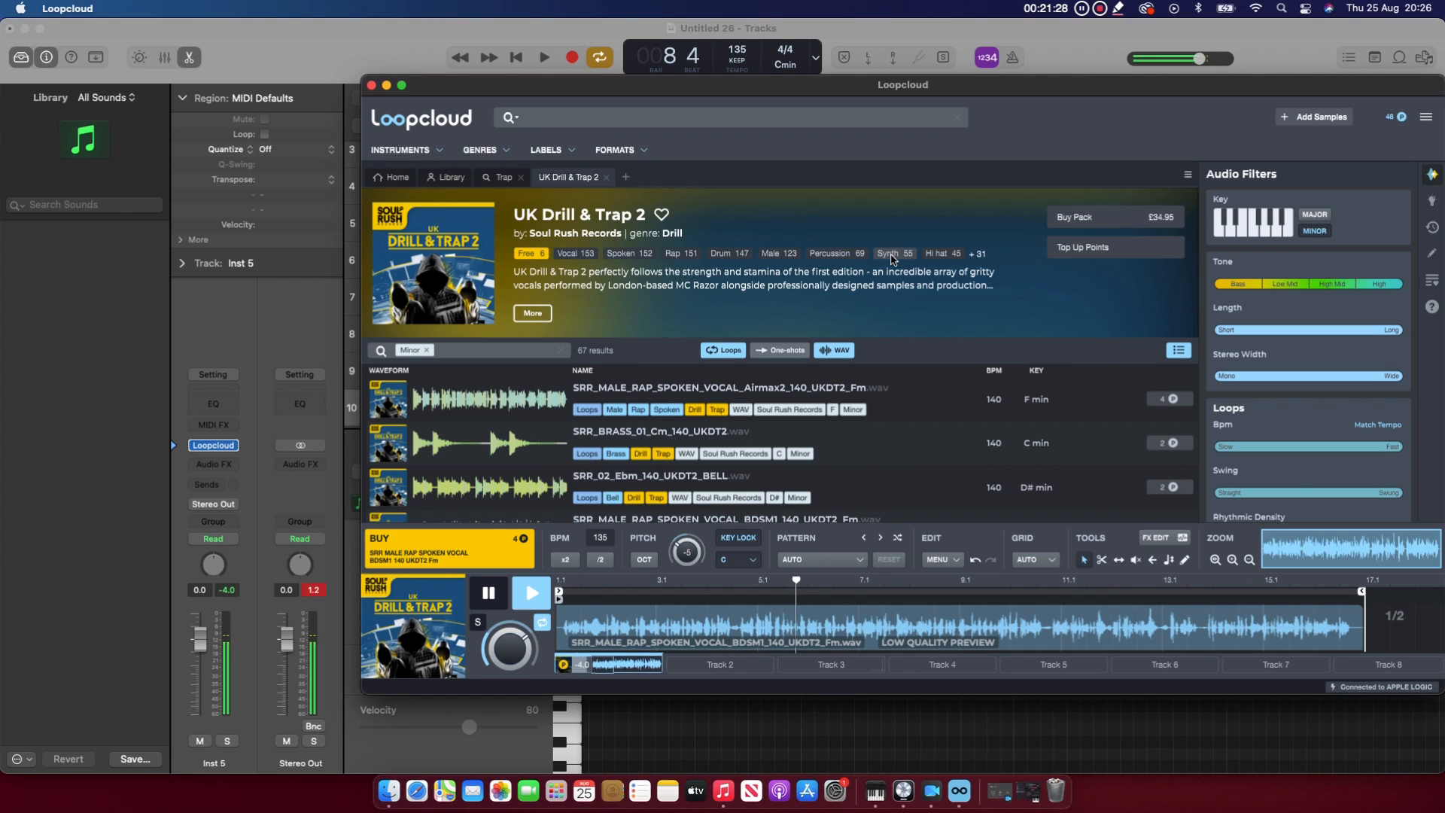
{"action": "left_click", "coordinate": [891, 256]}
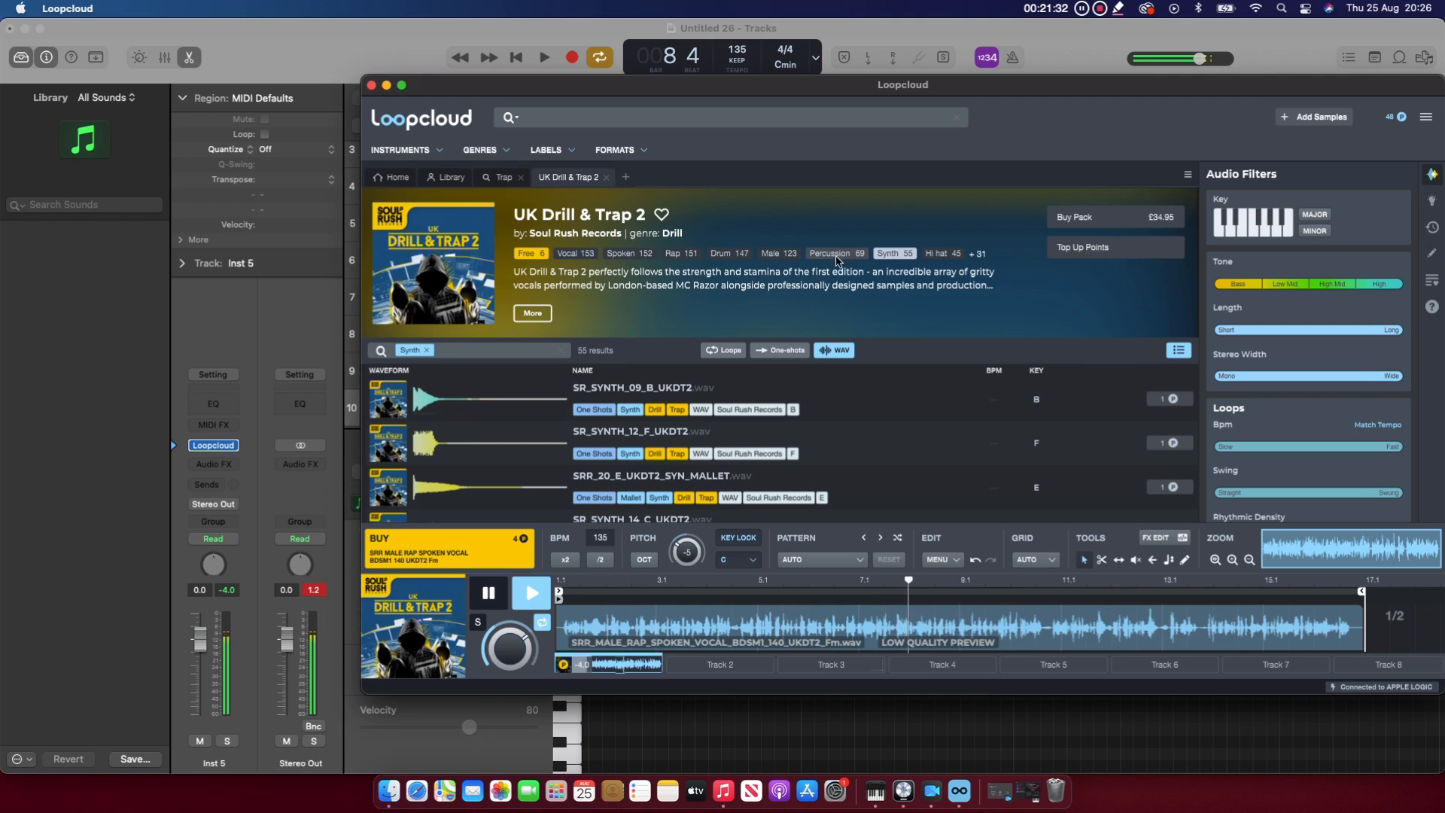
{"action": "left_click", "coordinate": [631, 254]}
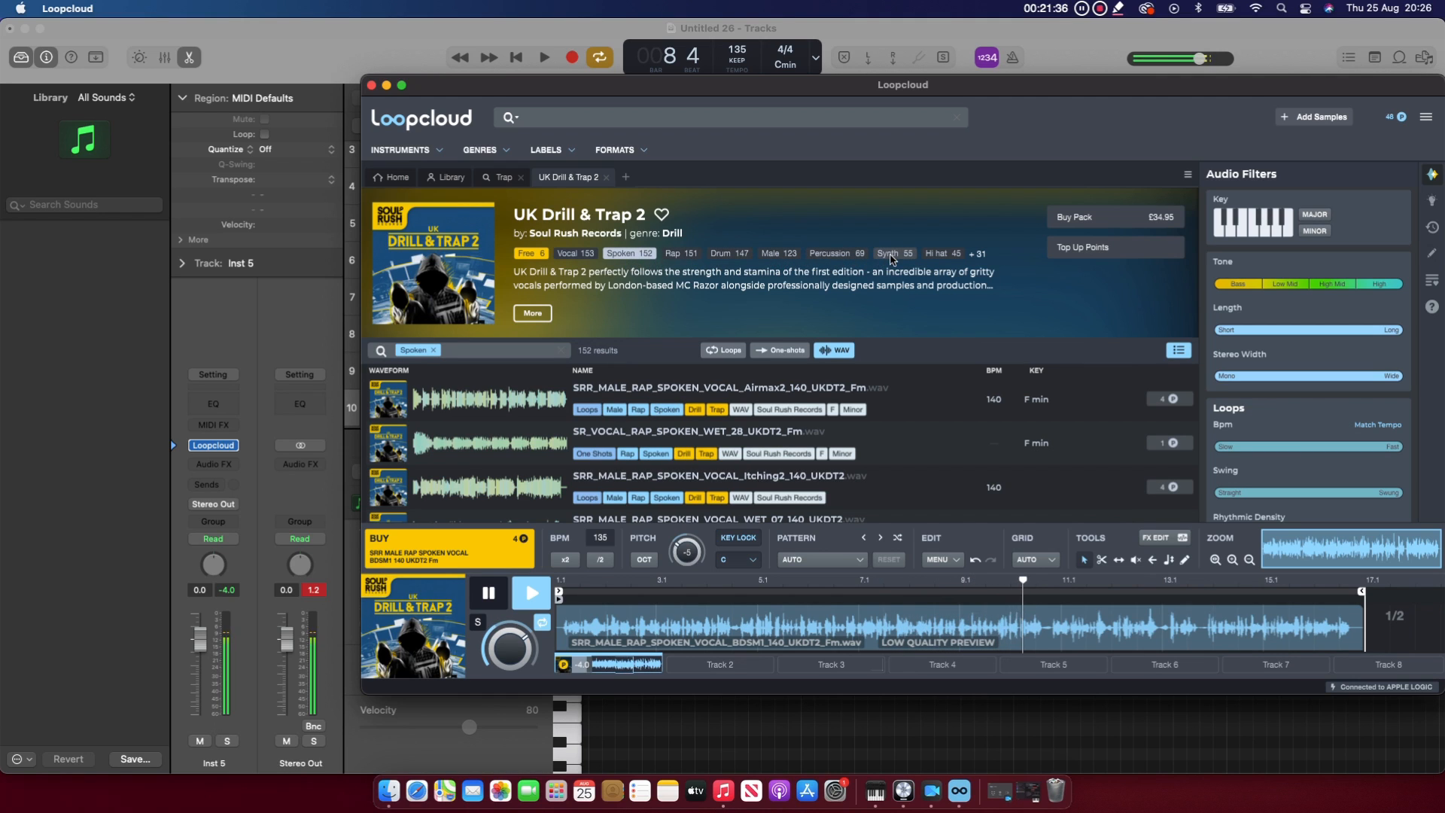
Audition the Airmax2 spoken rap vocal, pause the preview, and load the BDSM1 vocal loop into the Loopcloud player
{"action": "left_click", "coordinate": [509, 381]}
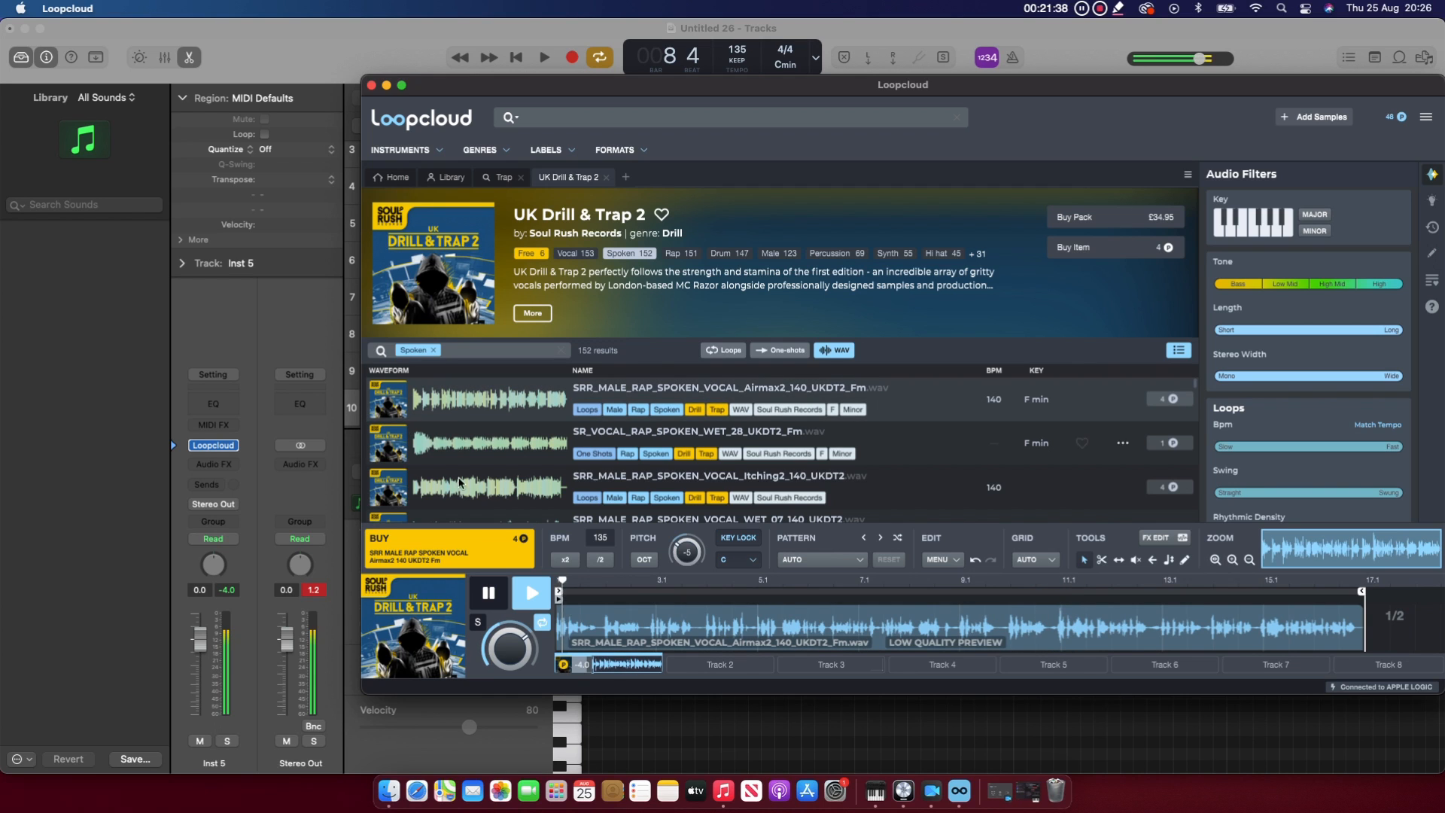
{"action": "left_click", "coordinate": [484, 453]}
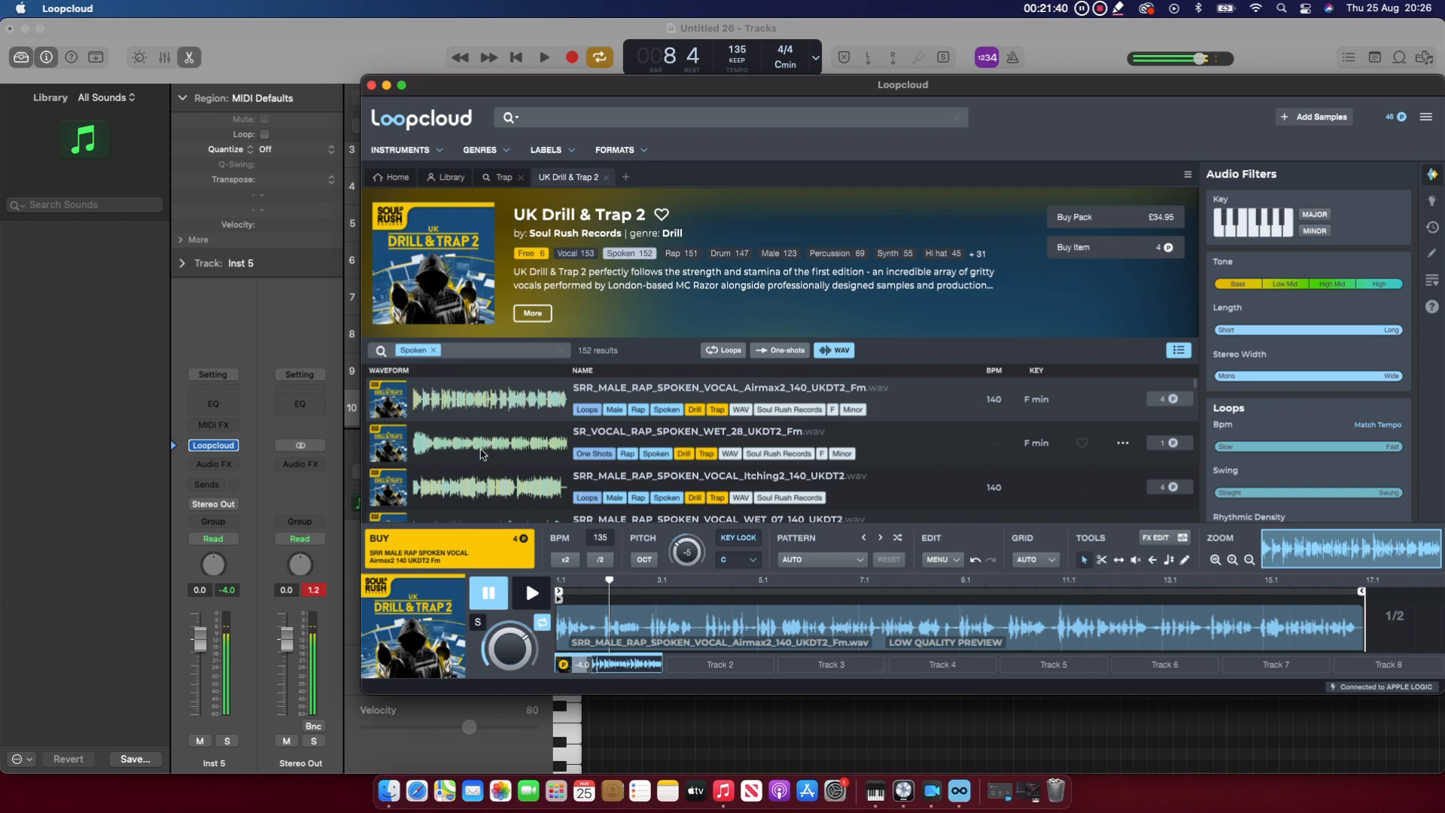
{"action": "scroll", "coordinate": [452, 449], "scroll_direction": "down", "scroll_amount": 5}
{"action": "left_click", "coordinate": [401, 500]}
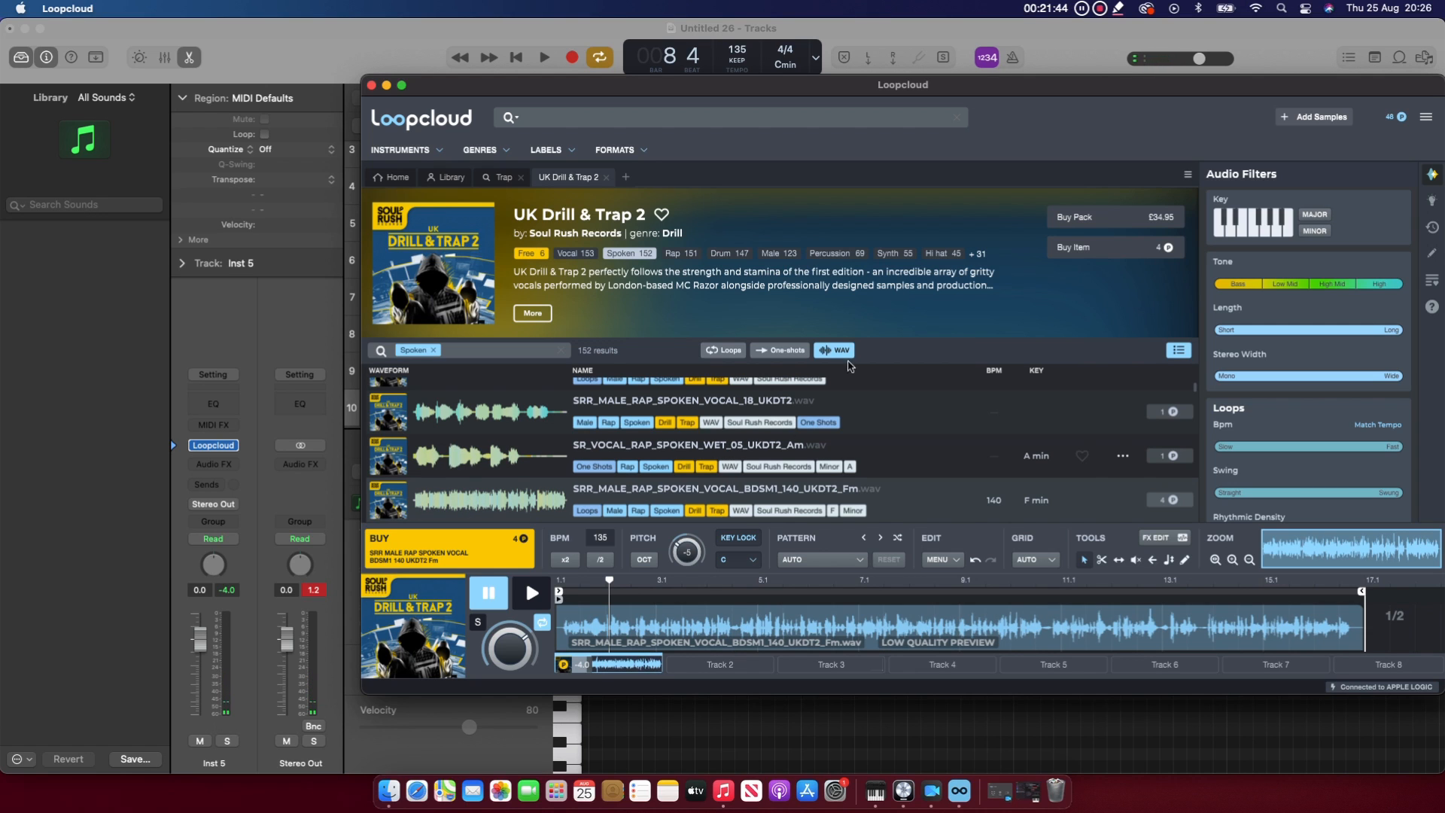
Filter the pack's samples by the Synth tag and audition the SRR_SYNTH_06_Em_140_UKDT2 loop
{"action": "left_click", "coordinate": [892, 254]}
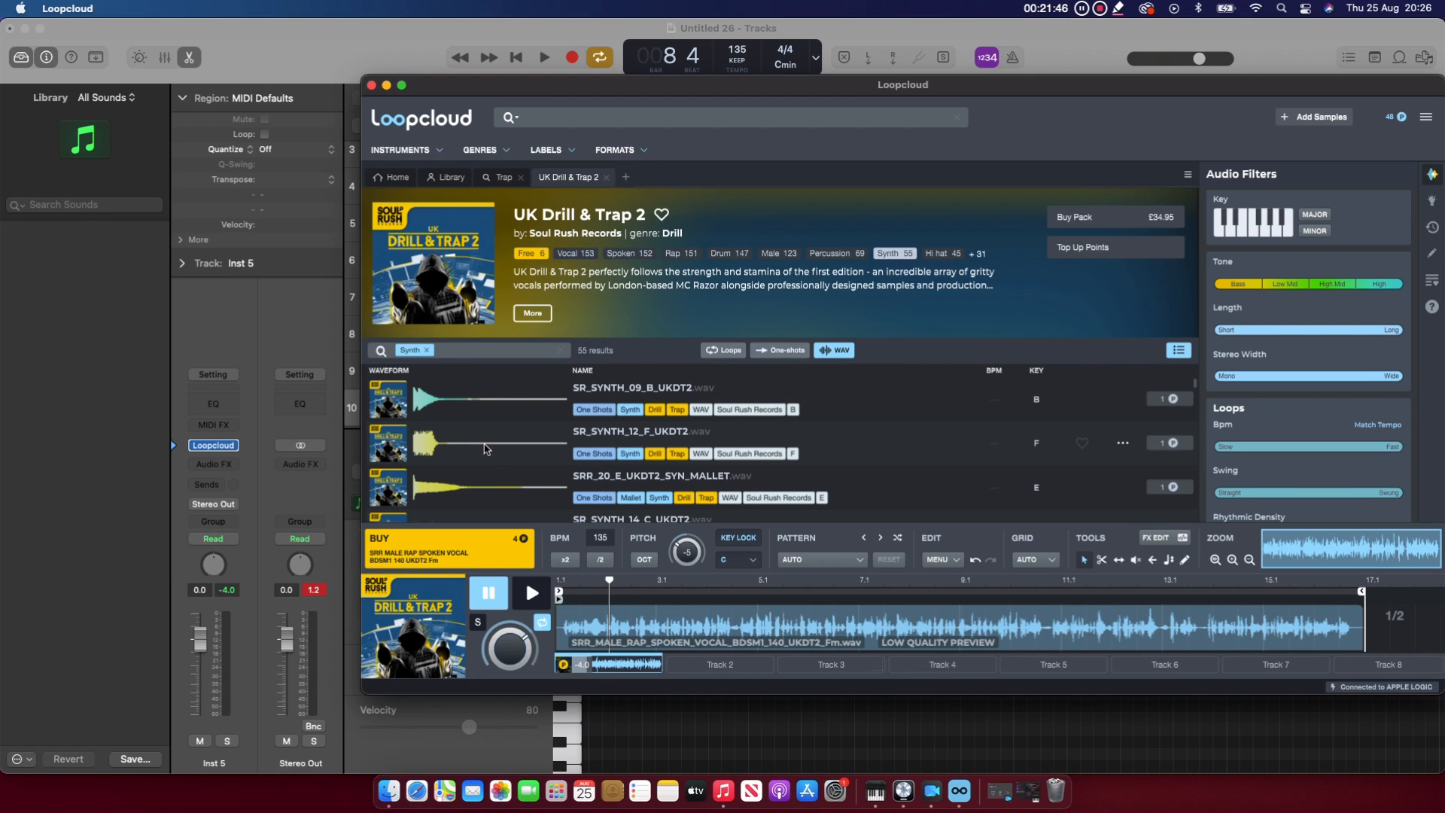
{"action": "scroll", "coordinate": [485, 449], "scroll_direction": "up", "scroll_amount": 2}
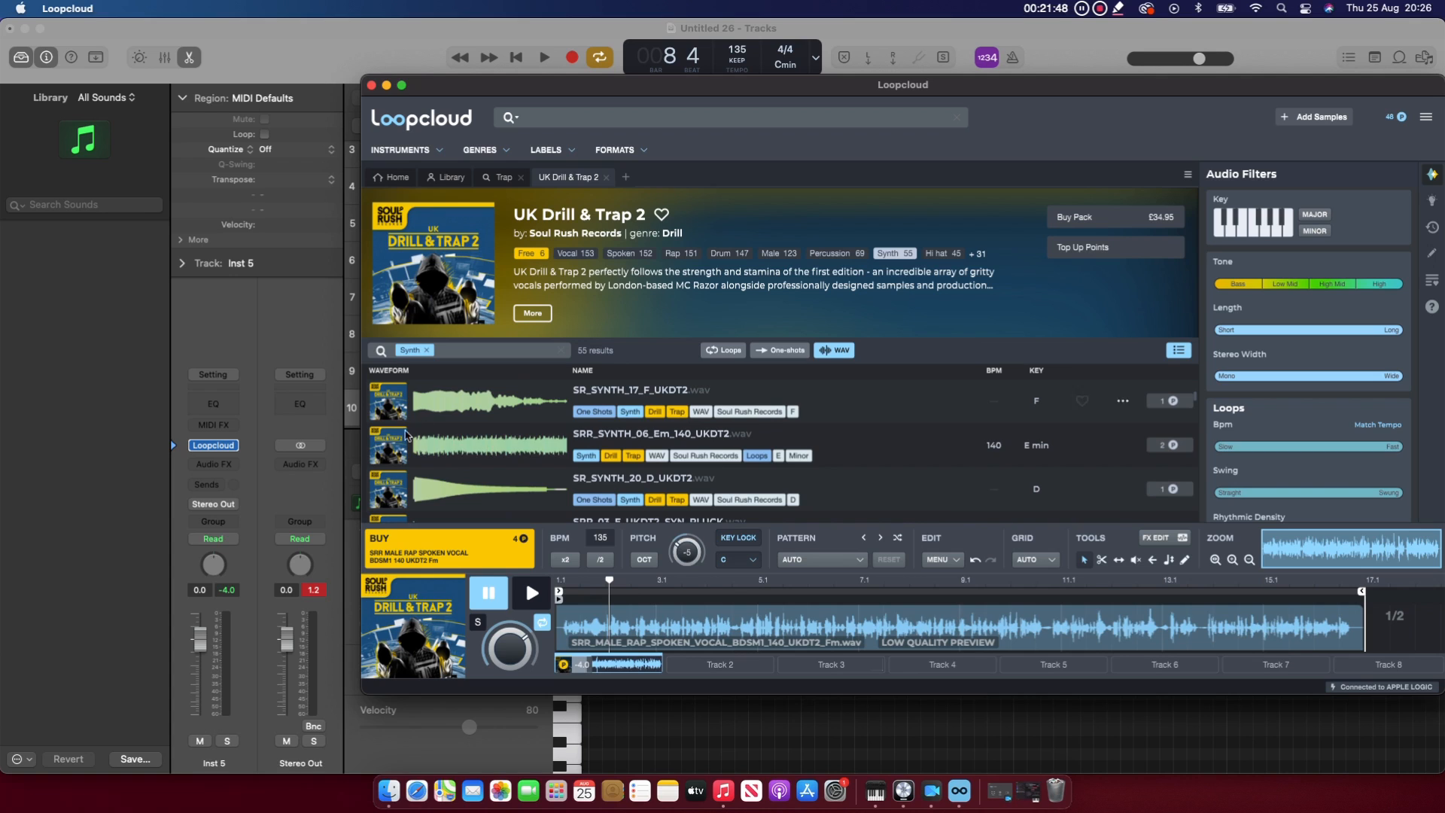
{"action": "left_click", "coordinate": [407, 435]}
{"action": "left_click", "coordinate": [532, 591]}
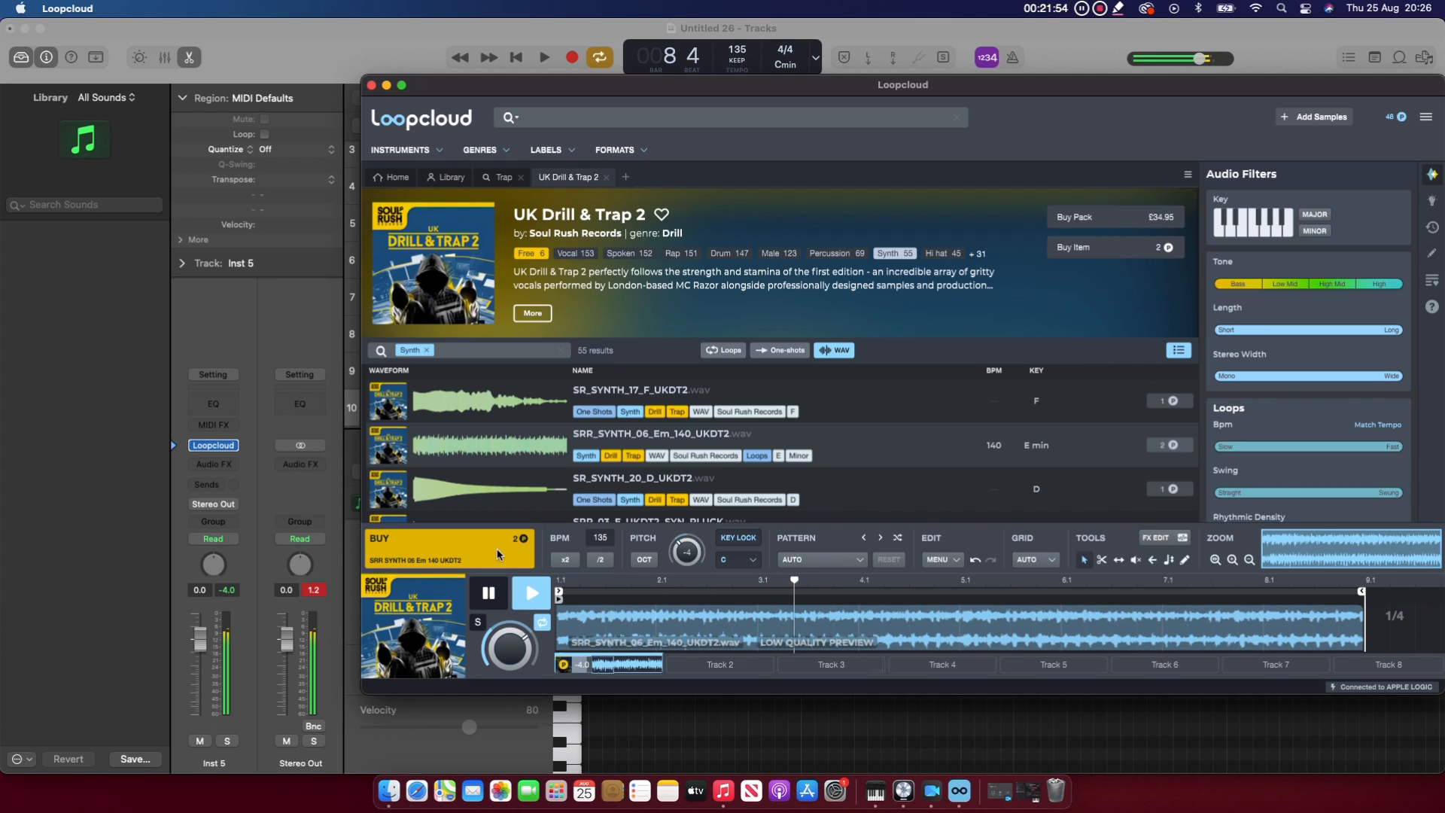
Keep the key lock on C and buy the SRR_SYNTH_06_Em_140_UKDT2 loop
{"action": "left_click", "coordinate": [727, 560]}
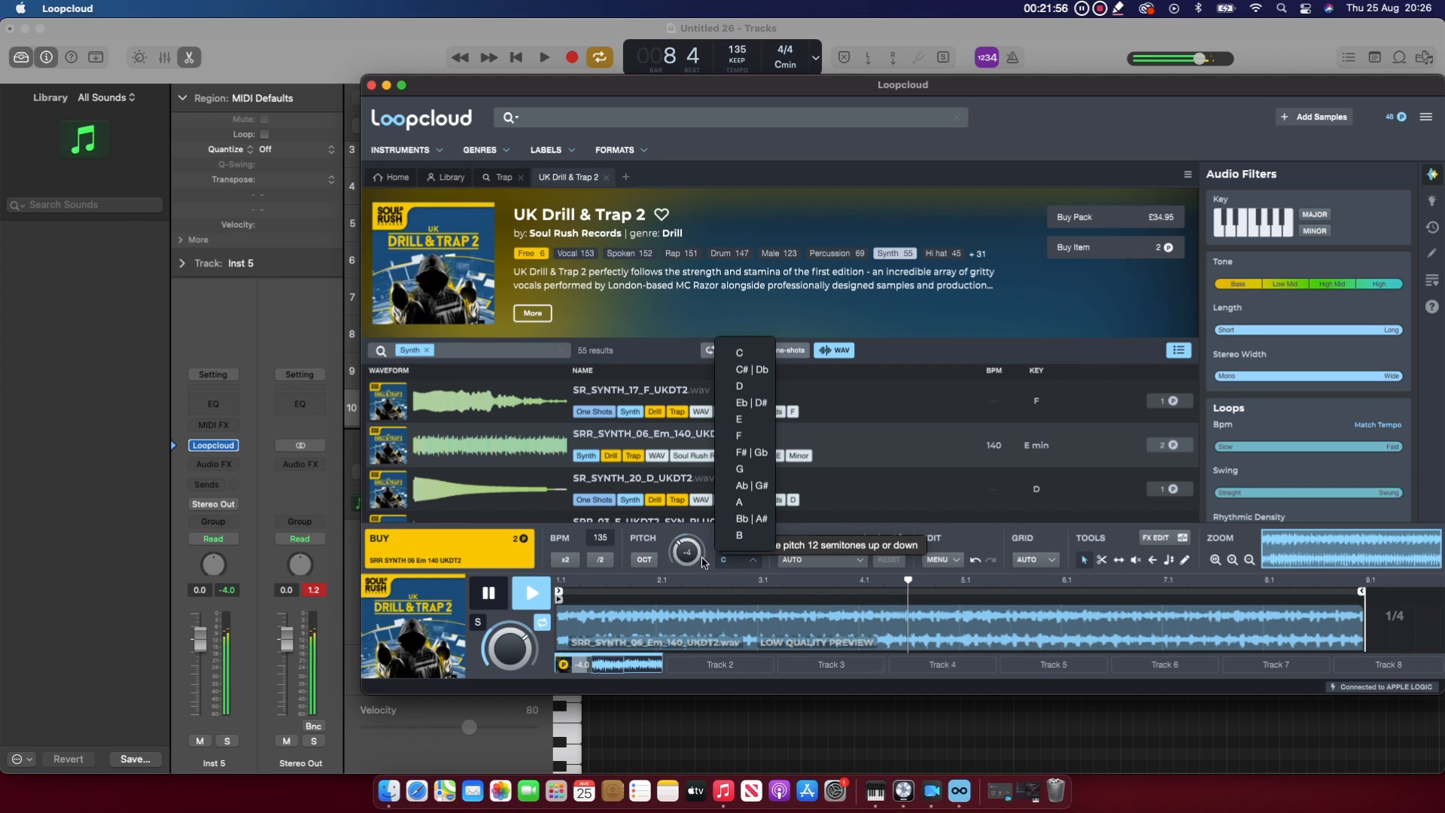
{"action": "left_click", "coordinate": [702, 563]}
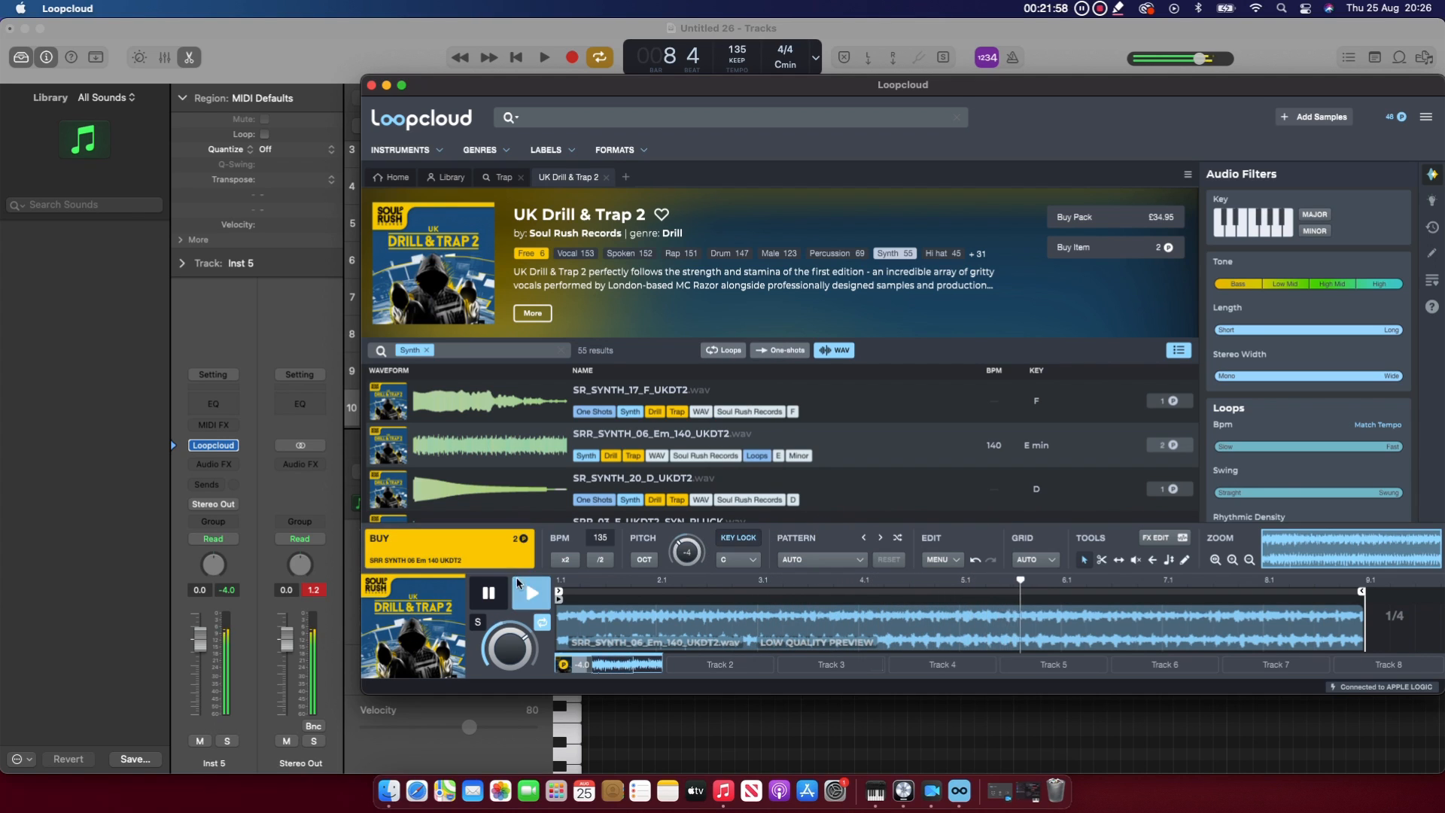
{"action": "left_click", "coordinate": [473, 554]}
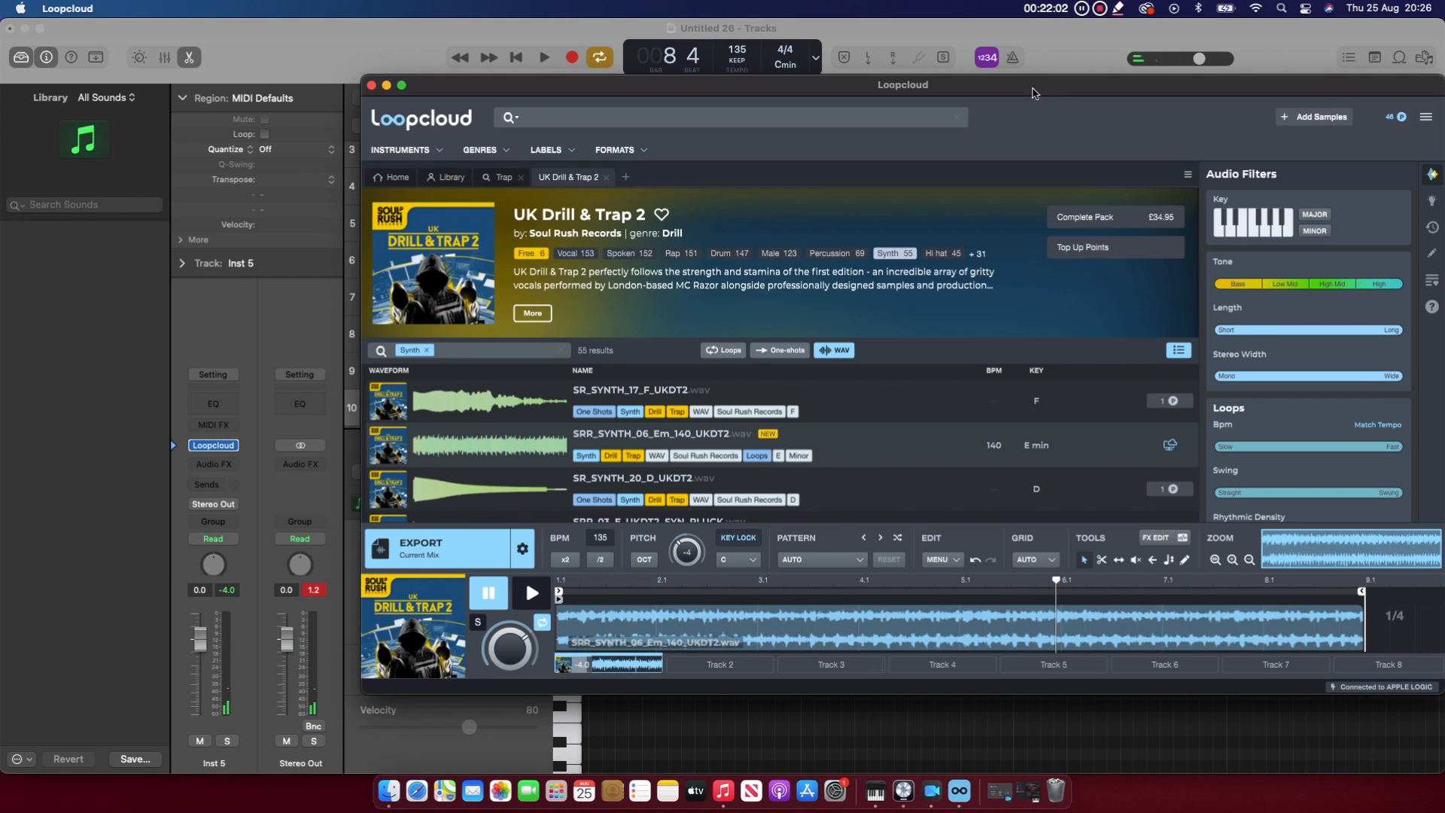
Move the Loopcloud window aside and close the video and Inst 5 plug-in windows to uncover the Logic Pro arrangement
{"action": "left_click_drag", "start_coordinate": [1032, 93], "coordinate": [1291, 213]}
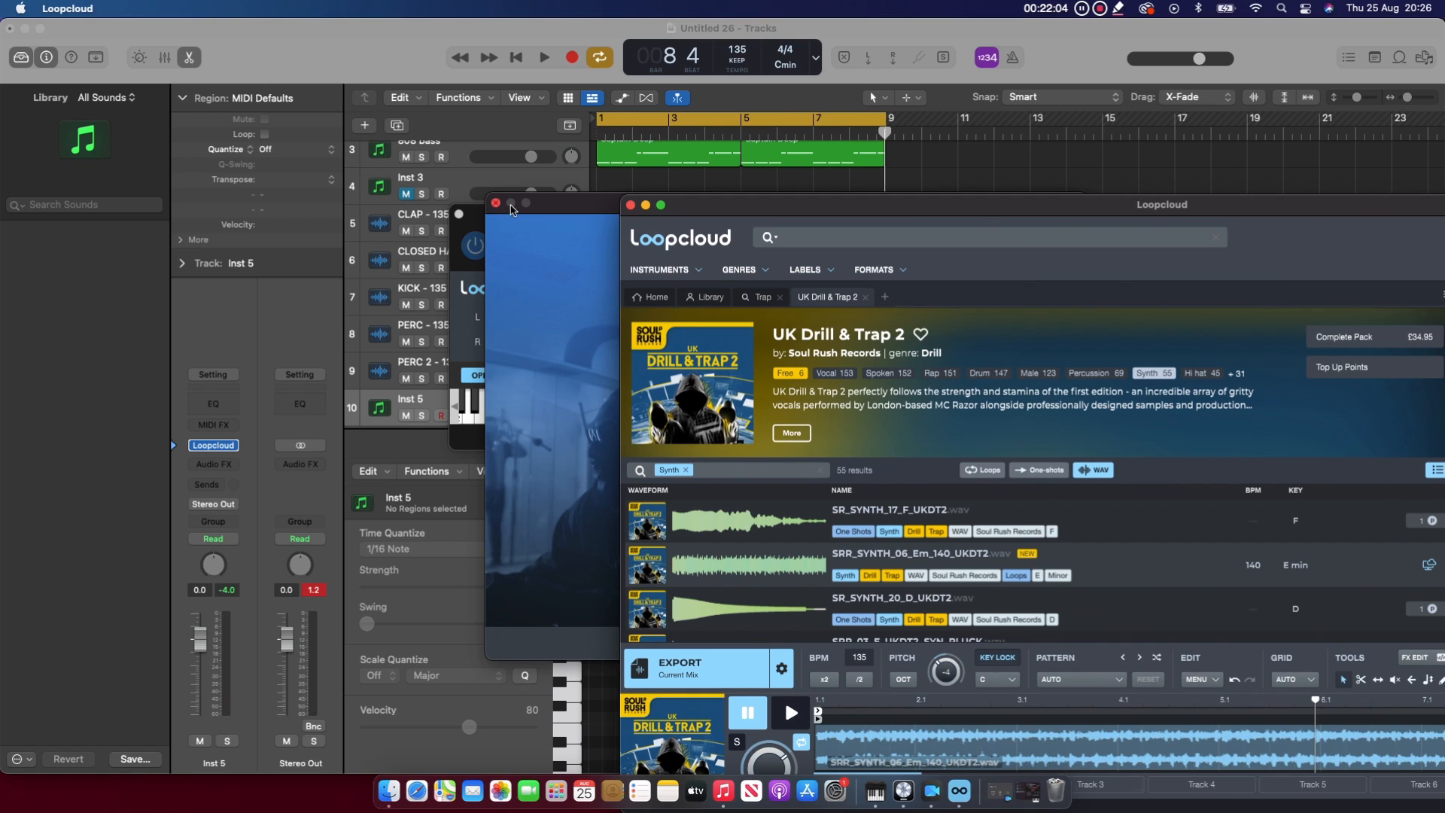
{"action": "left_click", "coordinate": [498, 204]}
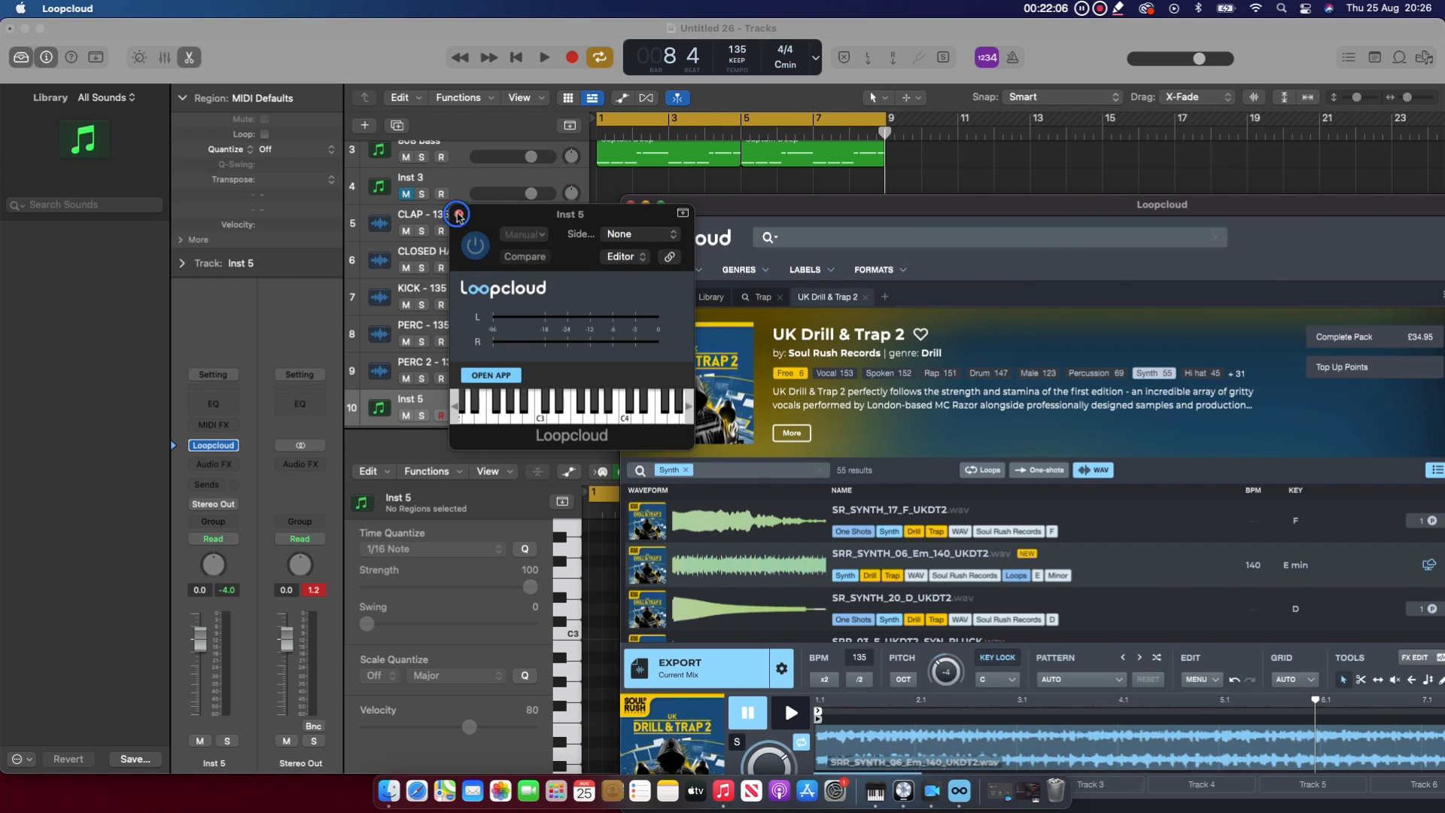
{"action": "left_click", "coordinate": [455, 213]}
{"action": "left_click_drag", "start_coordinate": [701, 211], "coordinate": [1005, 251]}
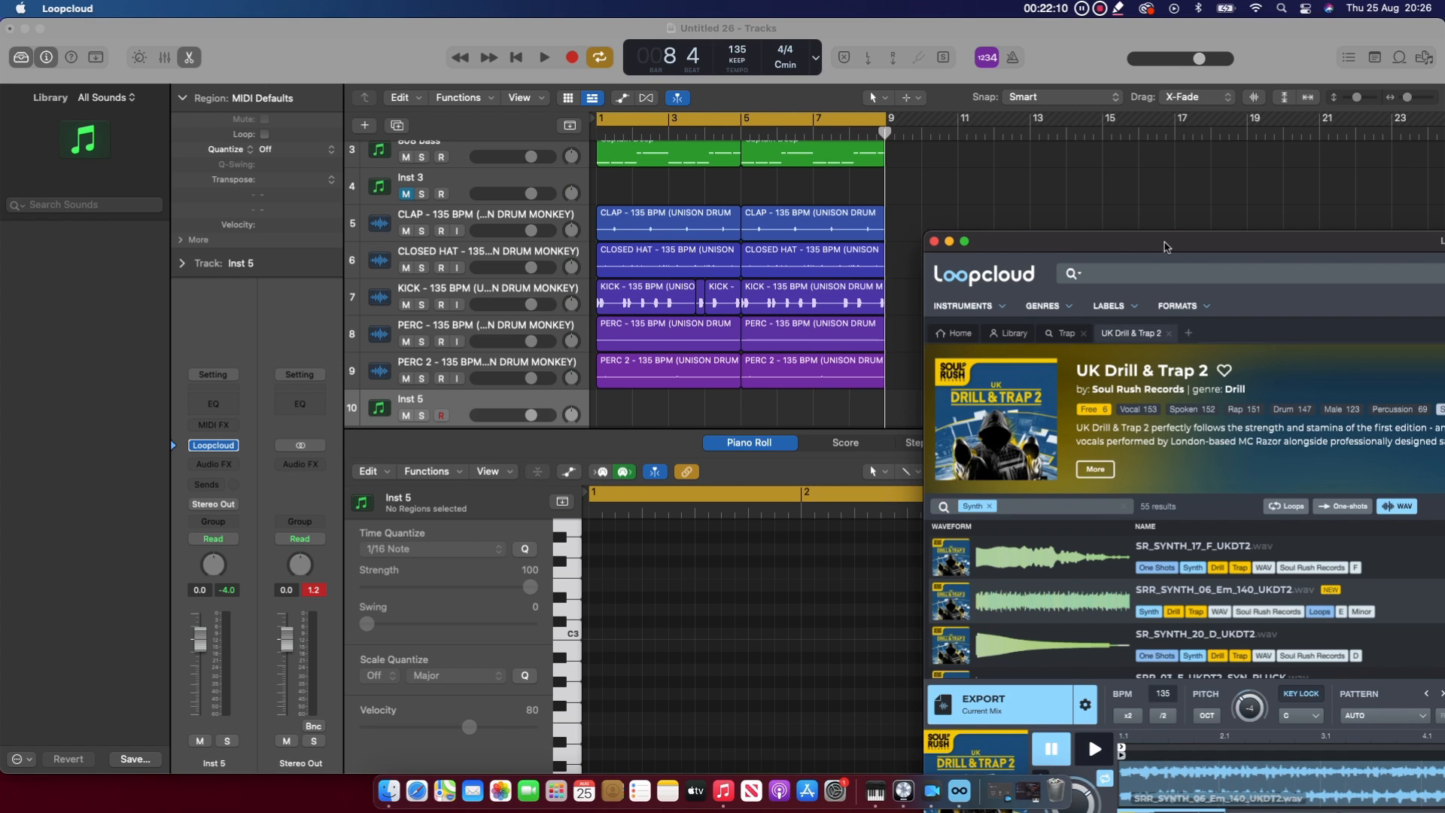
{"action": "left_click_drag", "start_coordinate": [1152, 254], "coordinate": [1188, 99]}
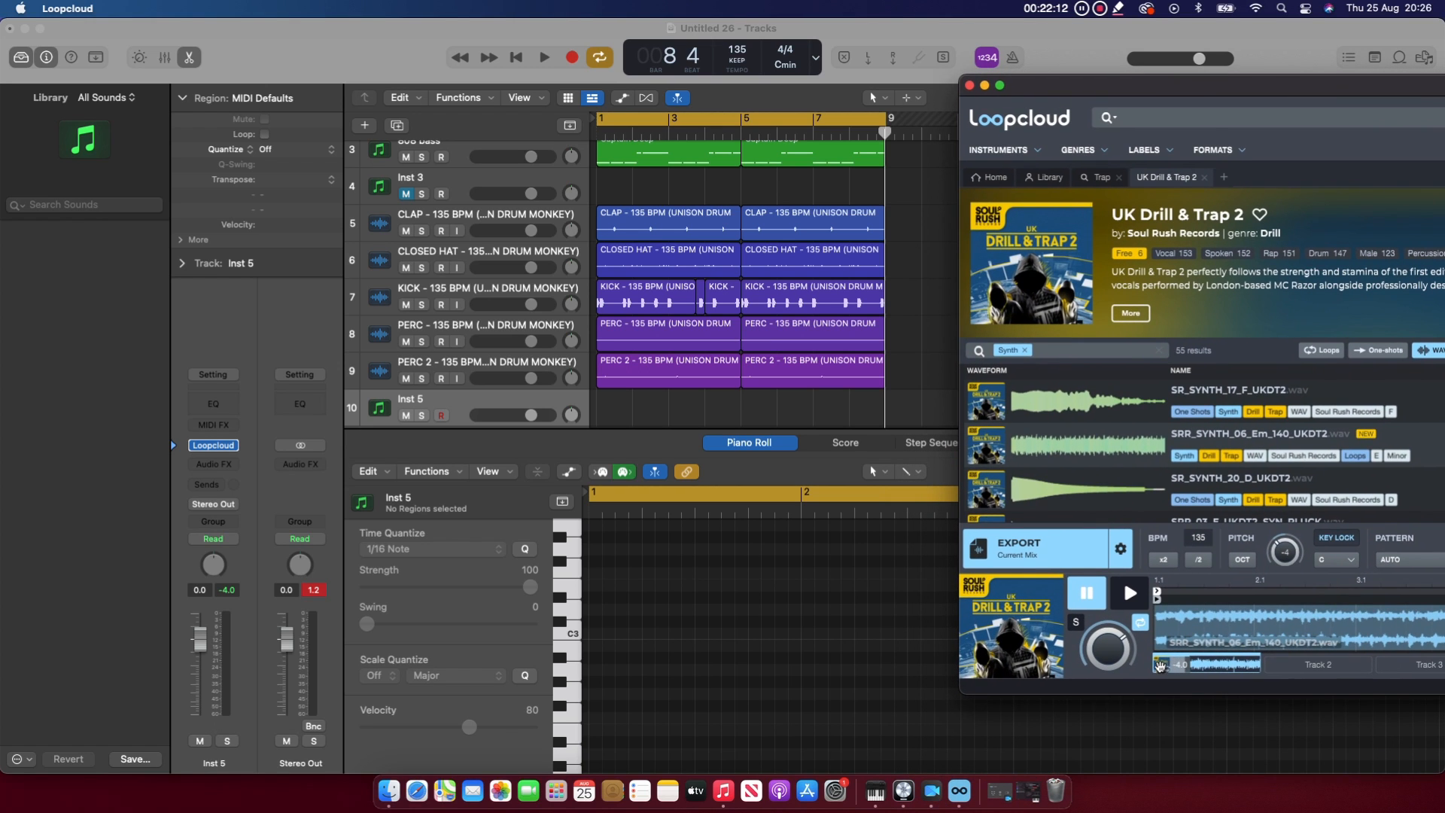
Place the SRR_SYNTH_06_Em_140 loop at bar 1 on a new audio track below Inst 5
{"action": "left_click_drag", "start_coordinate": [1159, 665], "coordinate": [600, 410]}
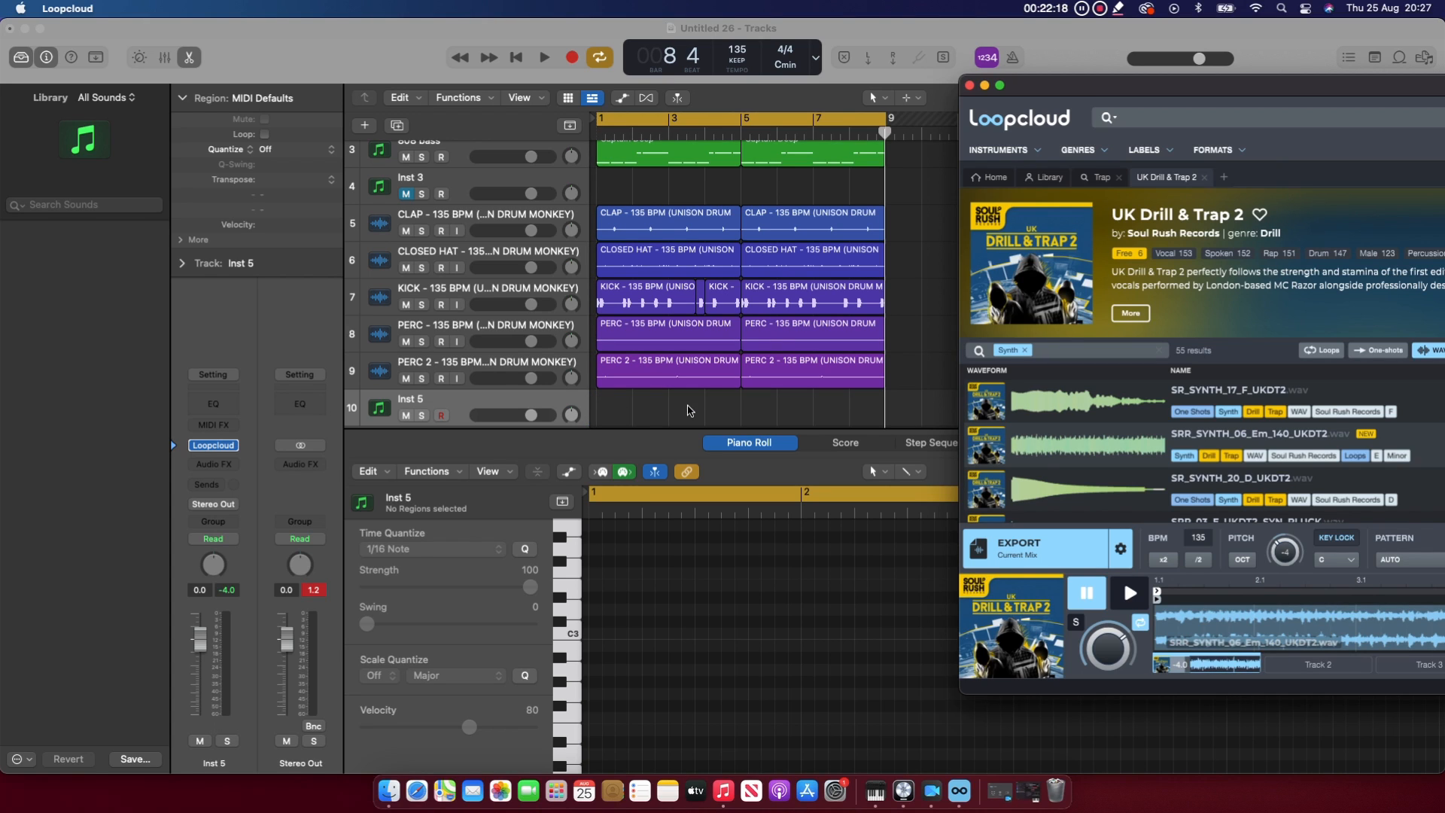
{"action": "scroll", "coordinate": [695, 406], "scroll_direction": "down", "scroll_amount": 3}
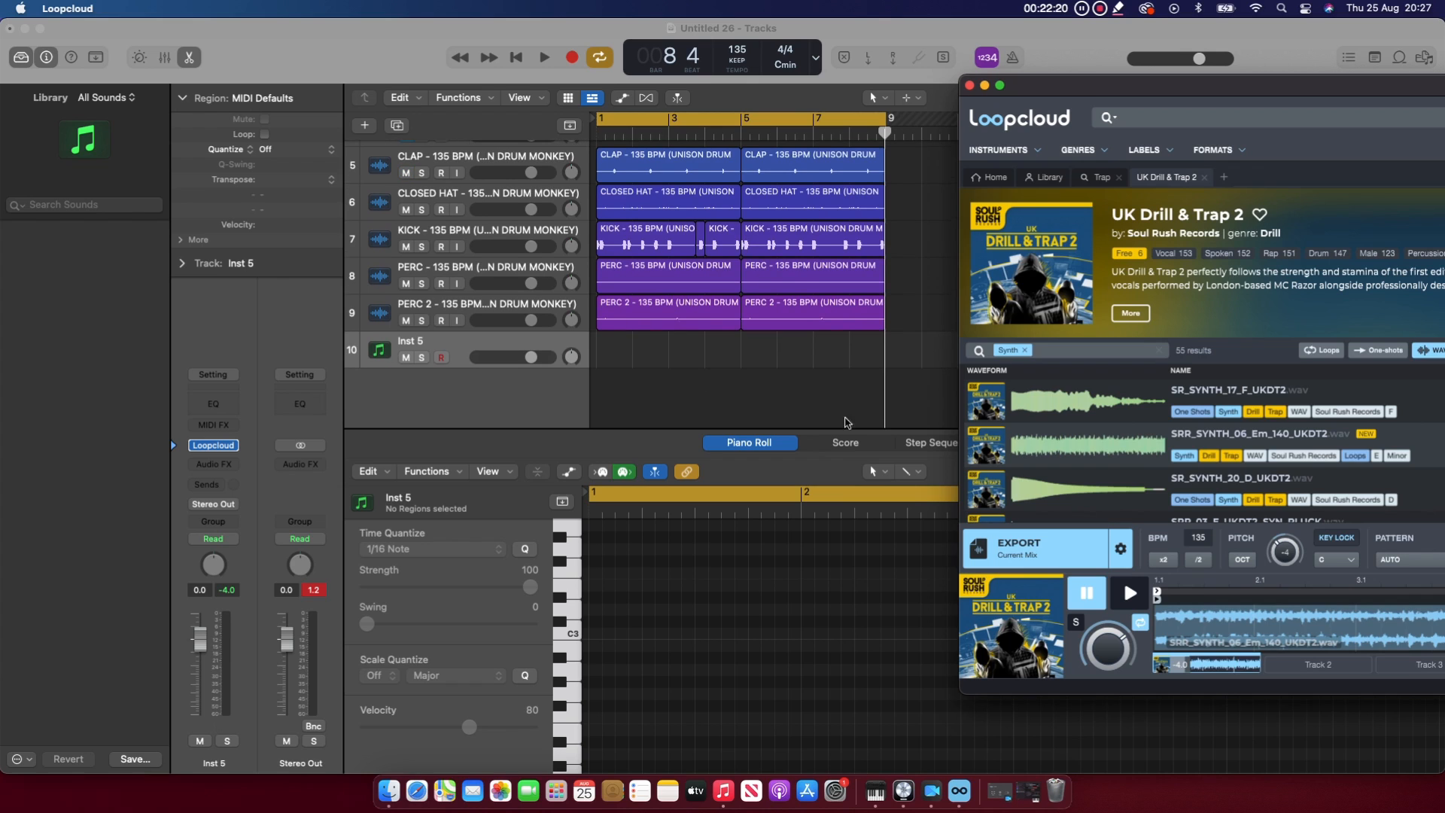
{"action": "left_click_drag", "start_coordinate": [1162, 667], "coordinate": [599, 390]}
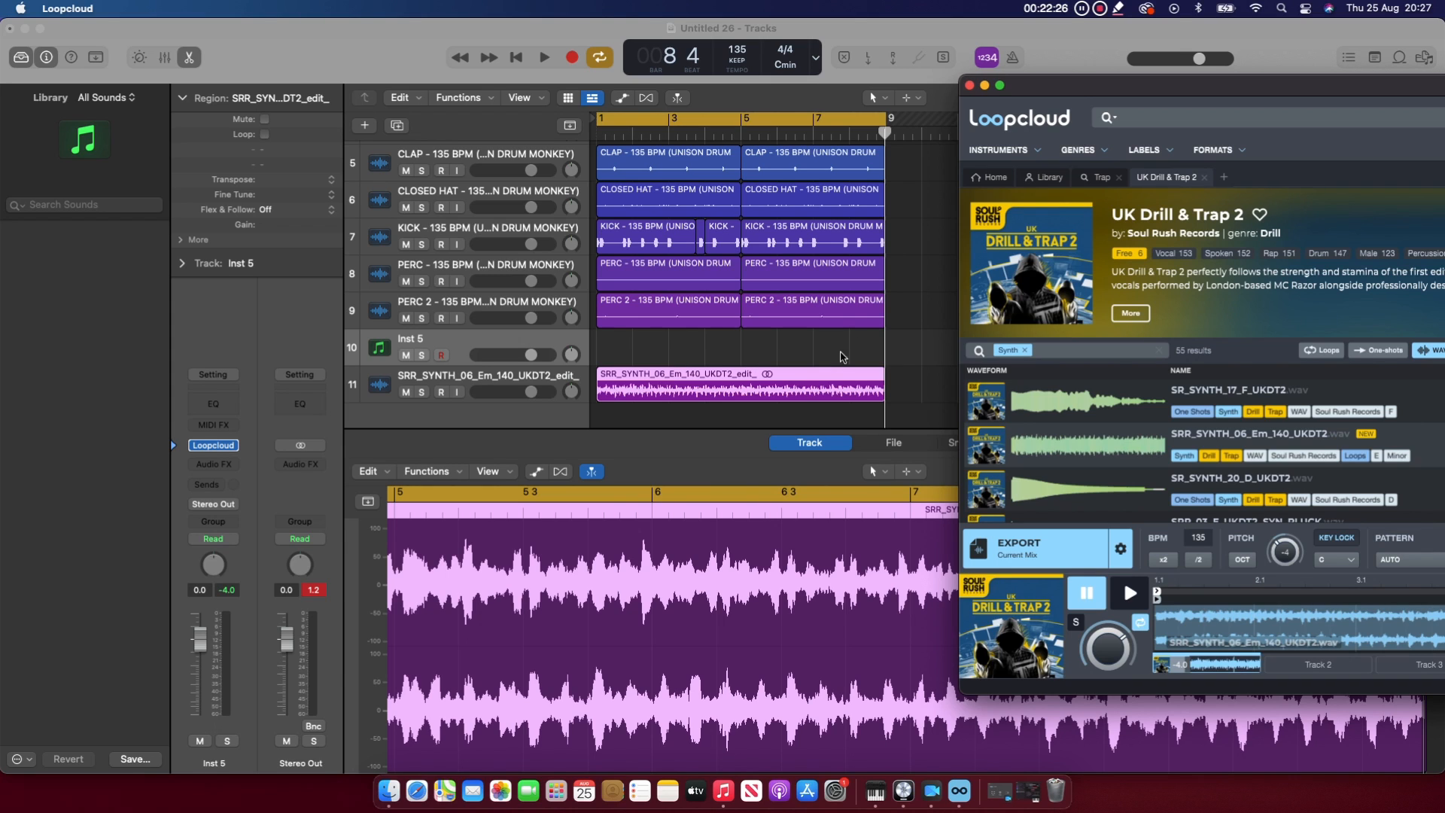
Briefly preview the loop in Loopcloud, request closing the app, and mute the Inst 5 track in Logic Pro
{"action": "left_click", "coordinate": [1129, 593]}
{"action": "left_click", "coordinate": [1087, 593]}
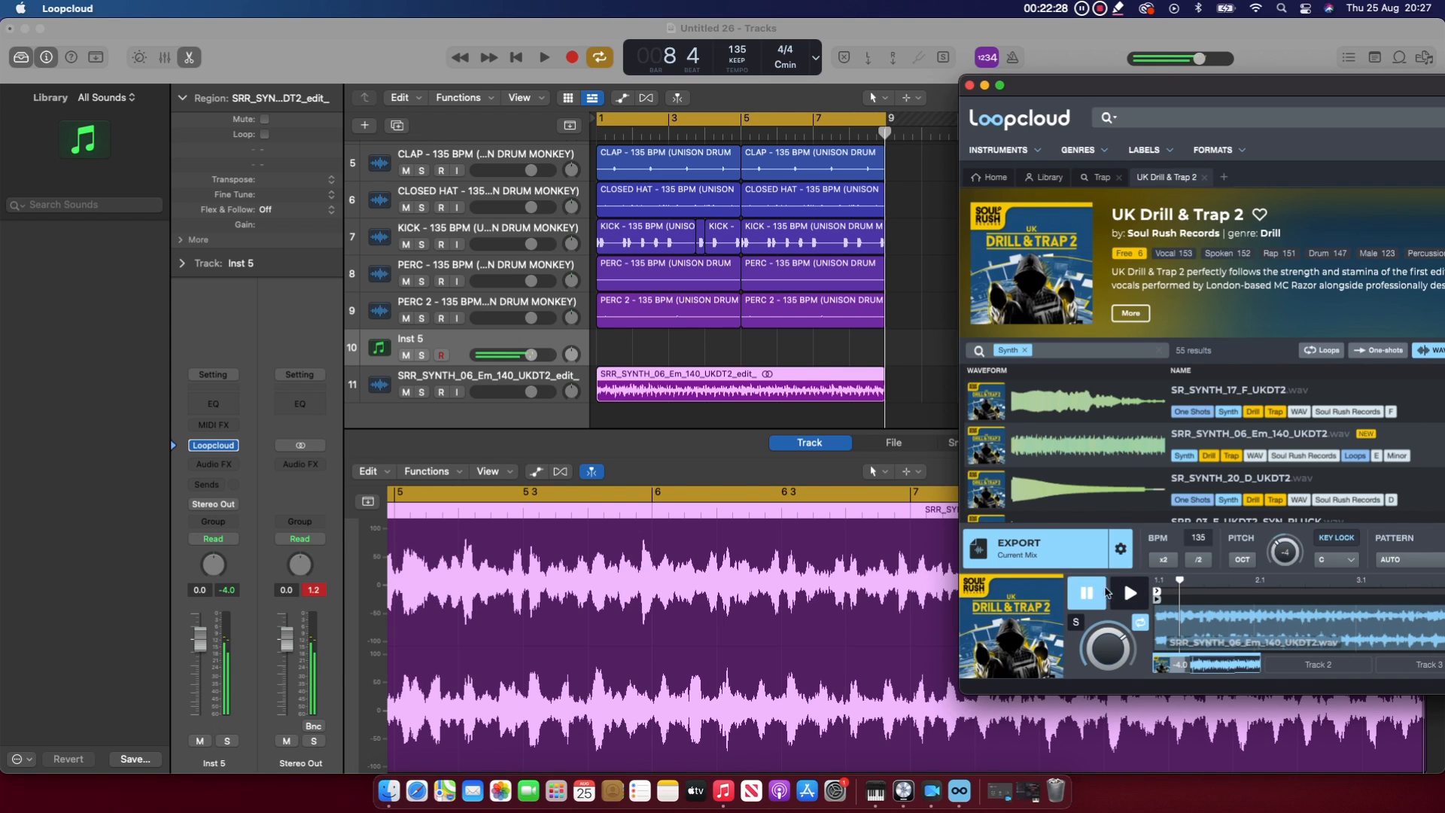
{"action": "left_click", "coordinate": [970, 87]}
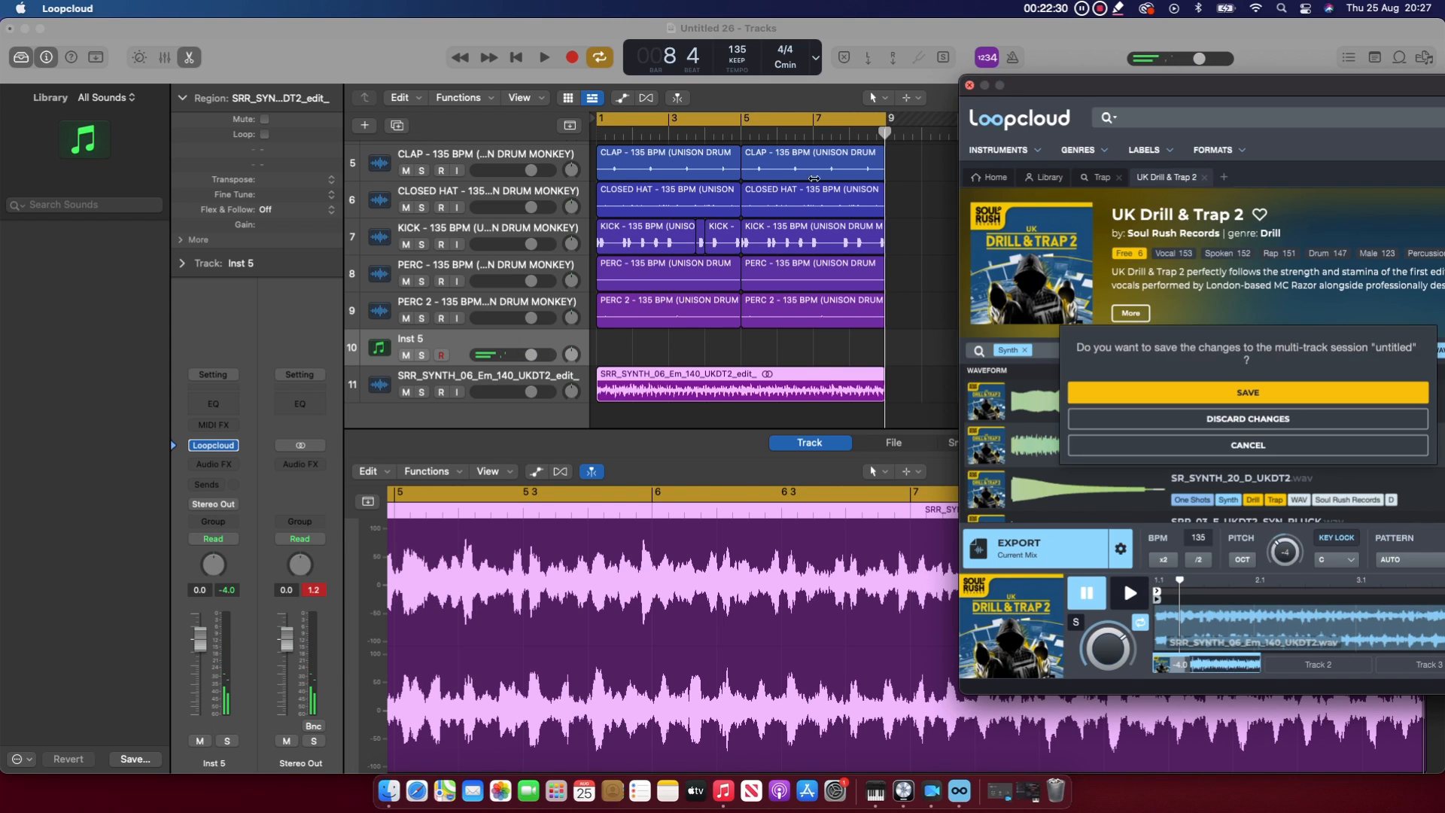
{"action": "left_click", "coordinate": [406, 354]}
Lower the synth loop track's volume while playing the beat, and discard the Loopcloud session changes
{"action": "key", "text": "space"}
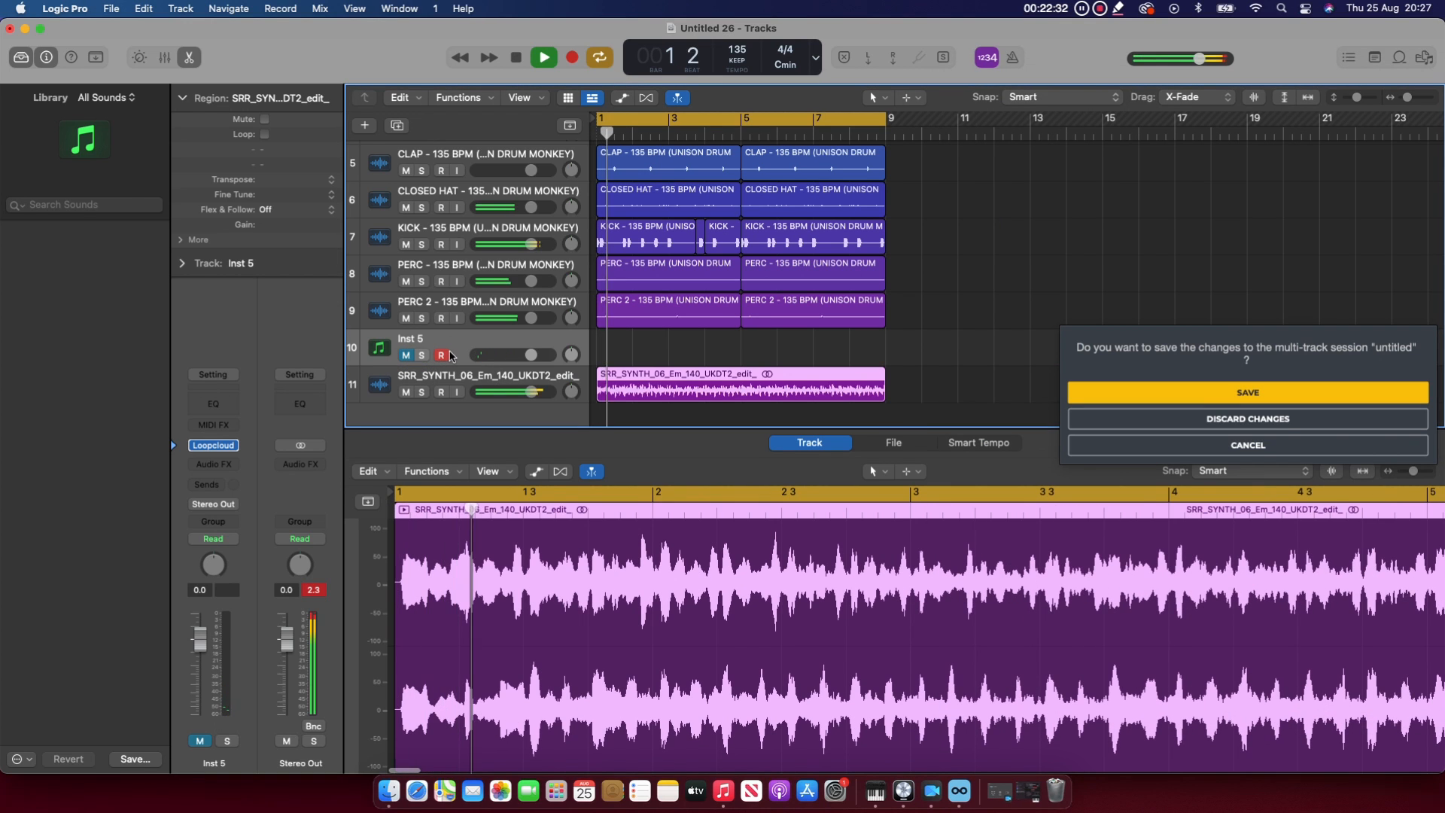
{"action": "left_click_drag", "start_coordinate": [531, 392], "coordinate": [483, 395]}
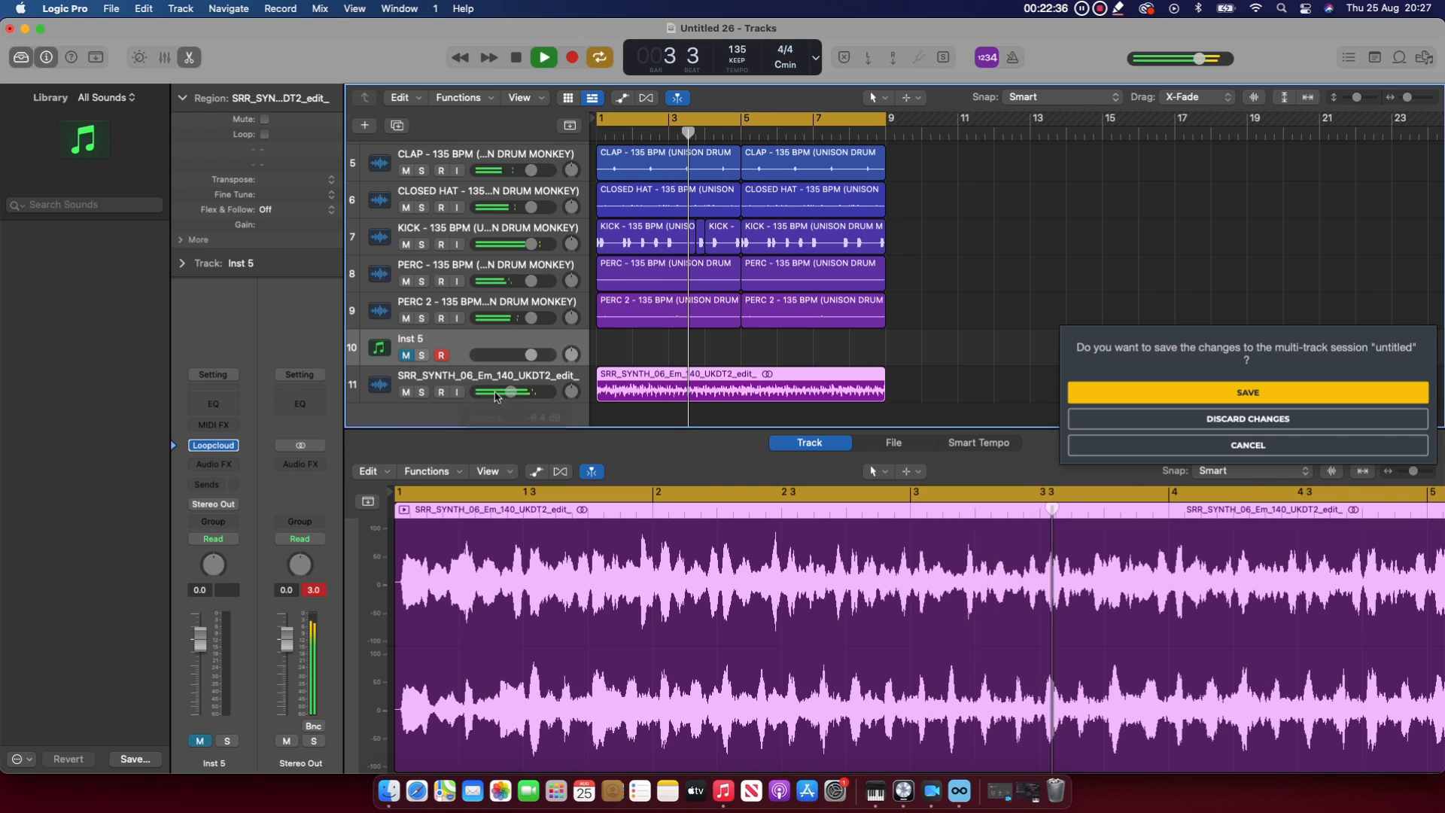
{"action": "left_click", "coordinate": [1225, 420]}
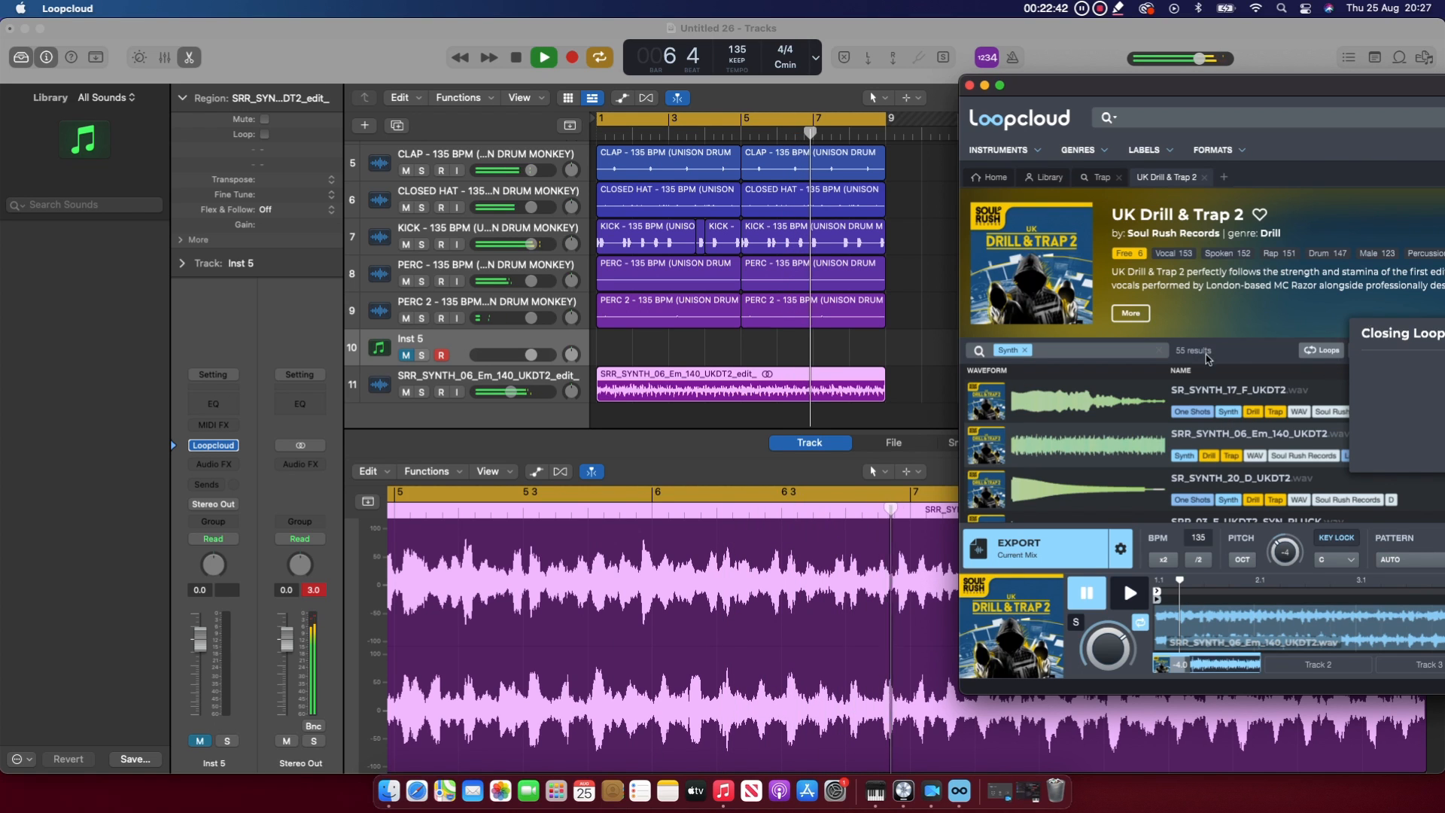
{"action": "left_click_drag", "start_coordinate": [485, 398], "coordinate": [486, 402]}
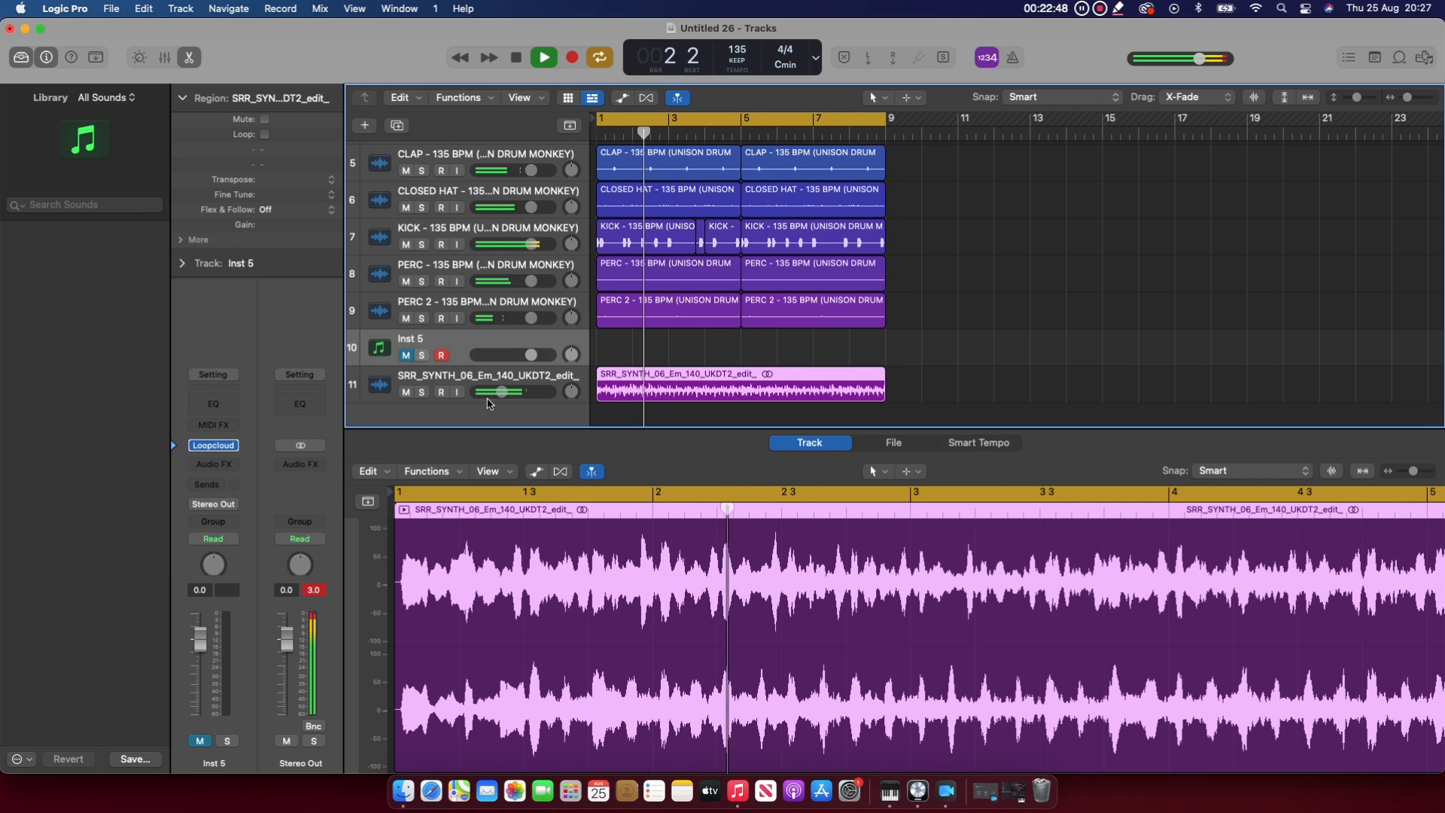
{"action": "left_click_drag", "start_coordinate": [495, 398], "coordinate": [493, 397]}
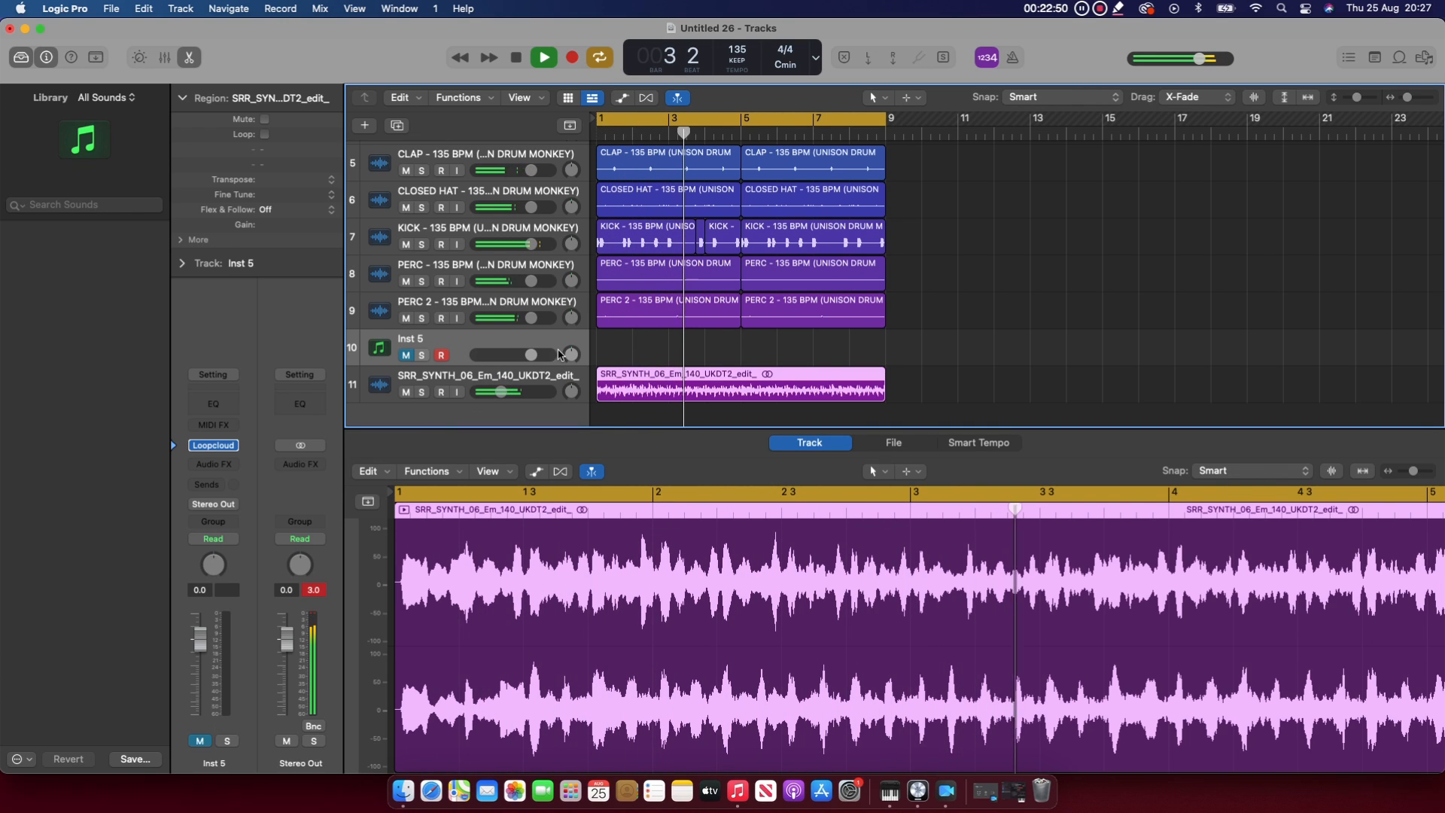
{"action": "key", "text": "space"}
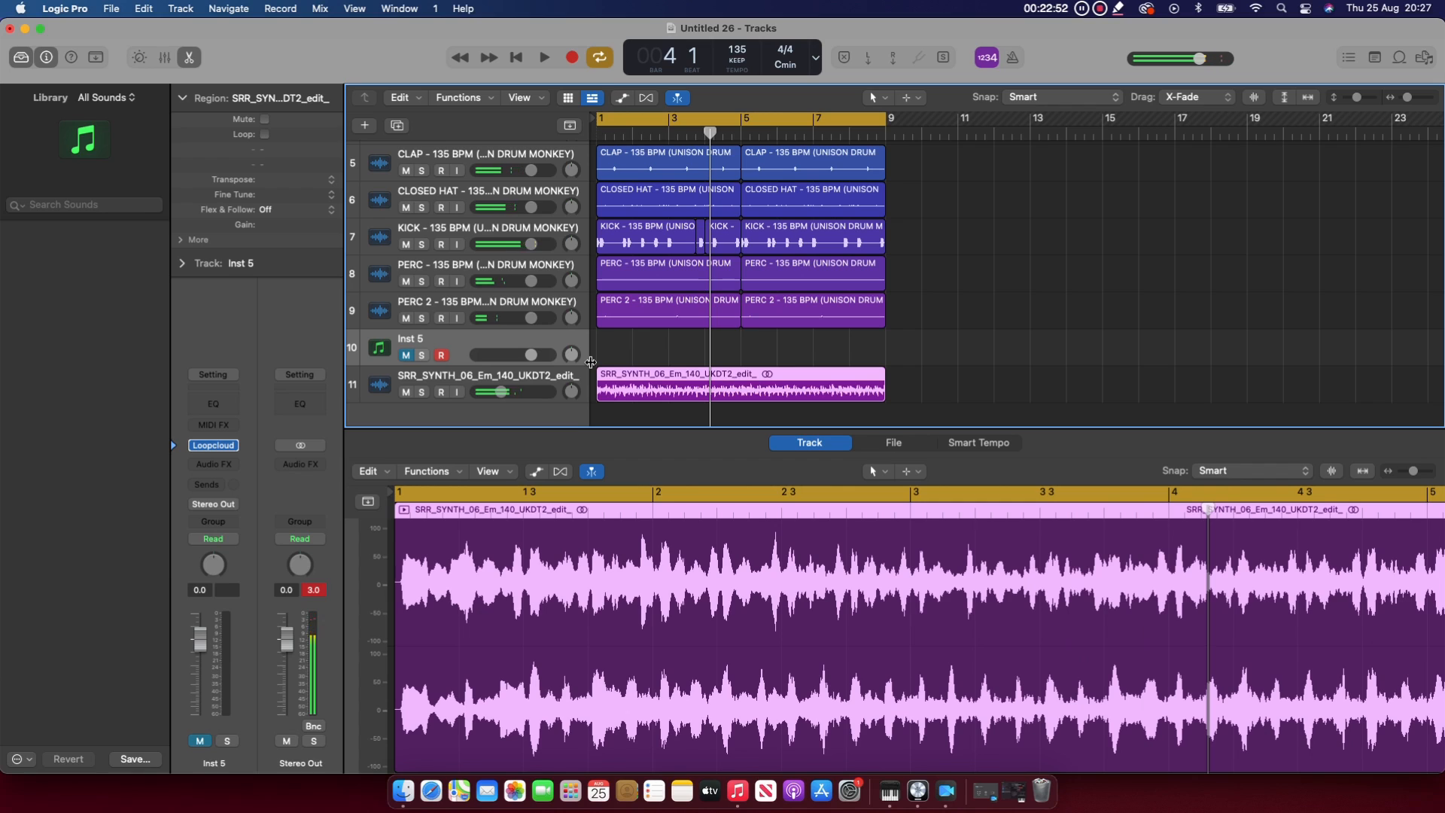